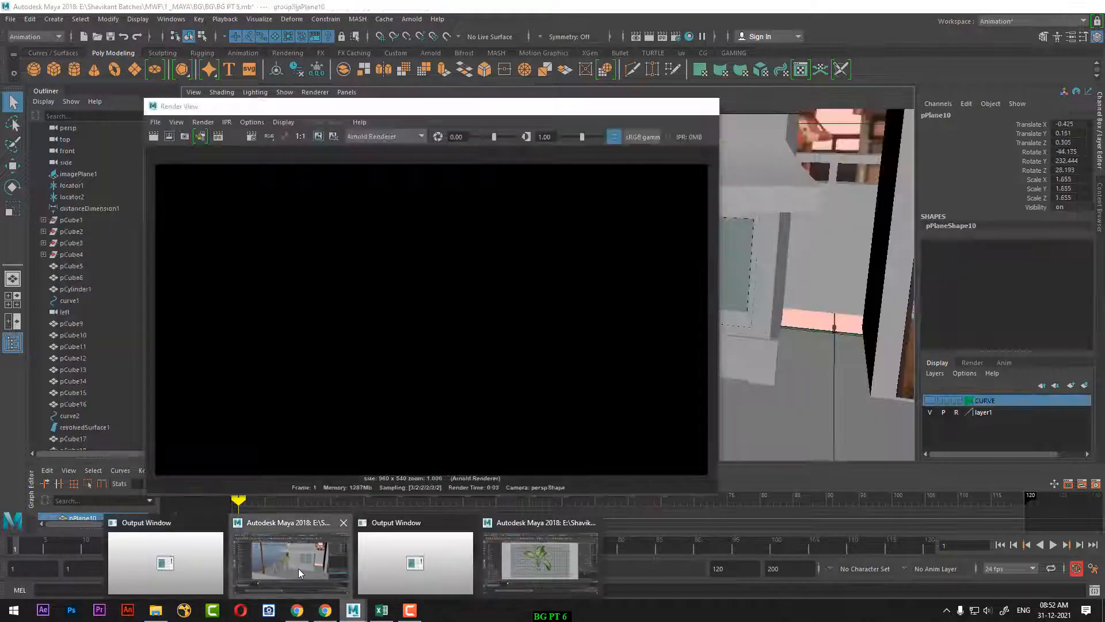
Render the whole shopfront scene with the Maya Software renderer, compare it with the viewport, and close the render view
{"action": "left_click", "coordinate": [298, 568]}
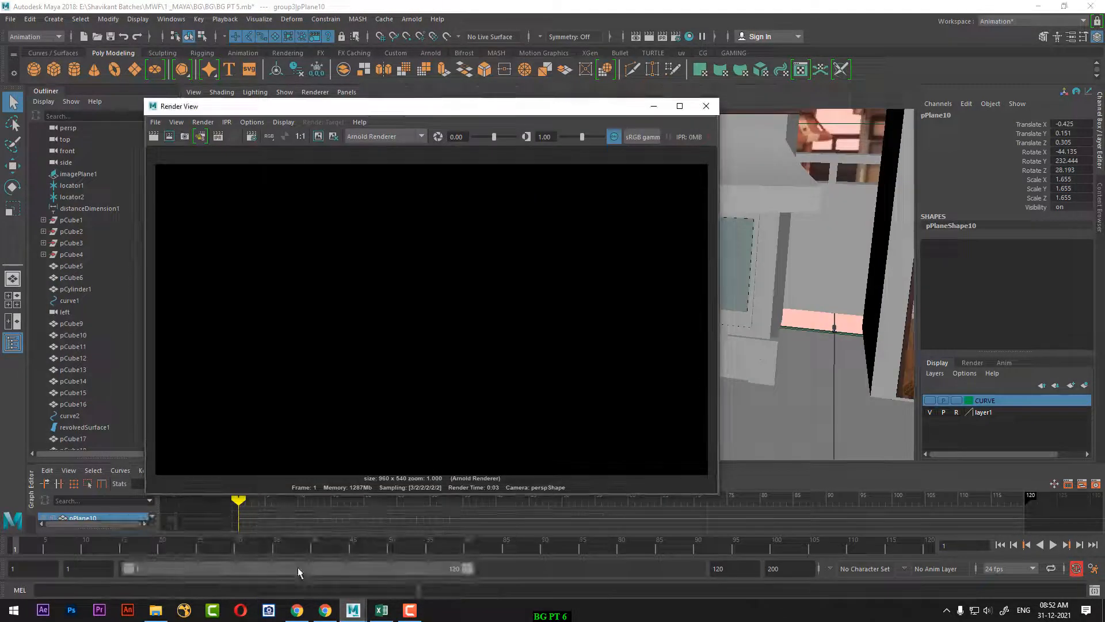
{"action": "left_click", "coordinate": [361, 137]}
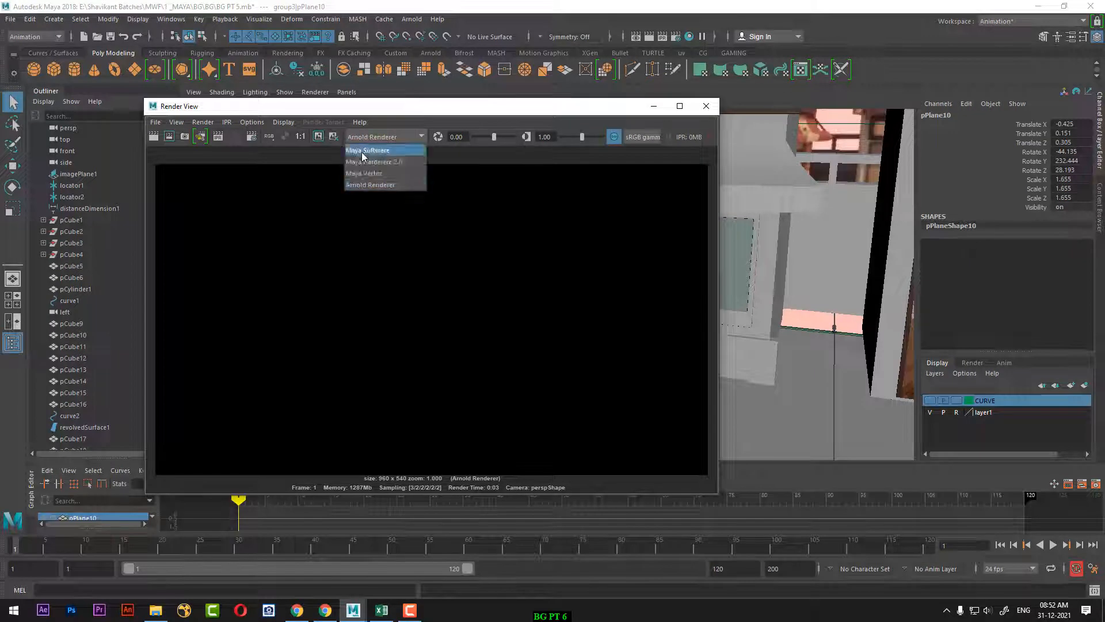
{"action": "left_click", "coordinate": [363, 149]}
{"action": "left_click", "coordinate": [165, 138]}
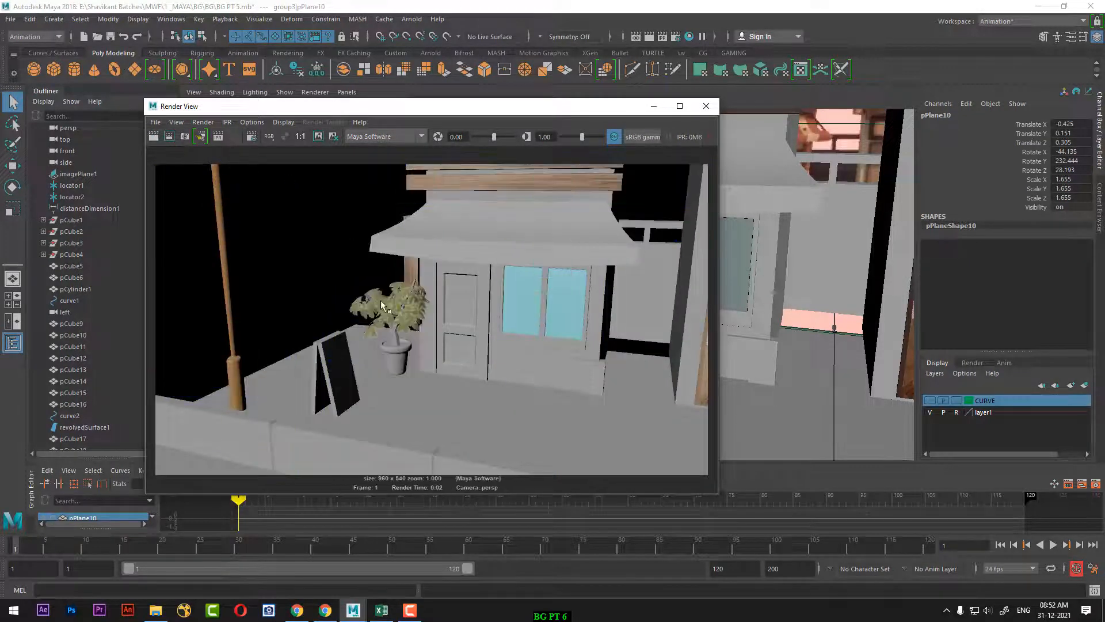
{"action": "left_click_drag", "start_coordinate": [562, 106], "coordinate": [959, 121]}
{"action": "left_click_drag", "start_coordinate": [506, 352], "coordinate": [403, 344], "text": "alt"}
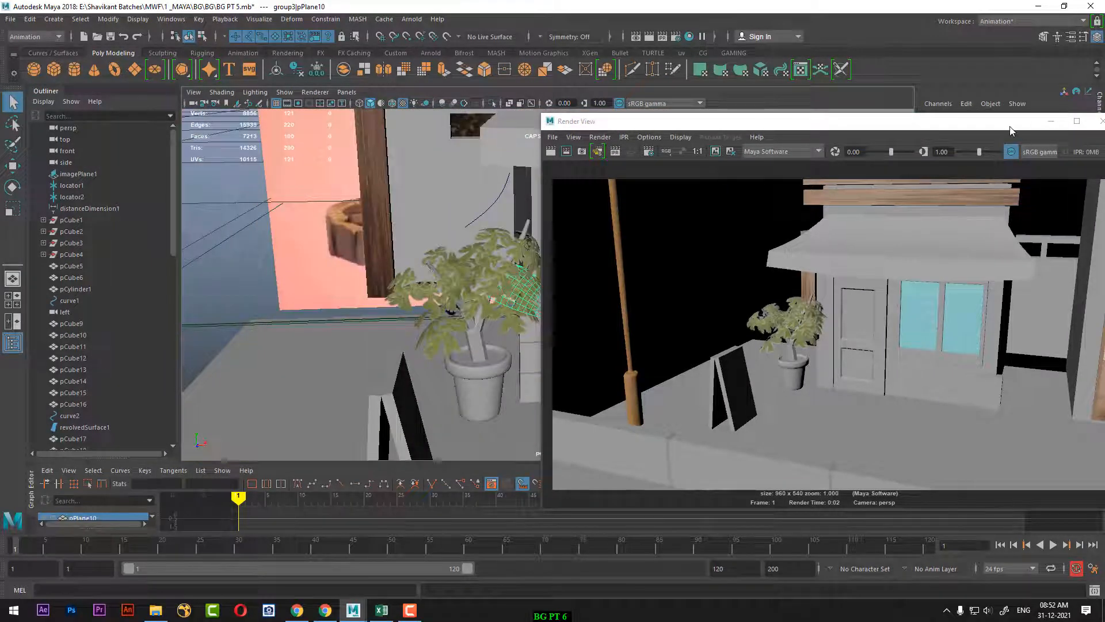
{"action": "left_click_drag", "start_coordinate": [985, 127], "coordinate": [906, 152]}
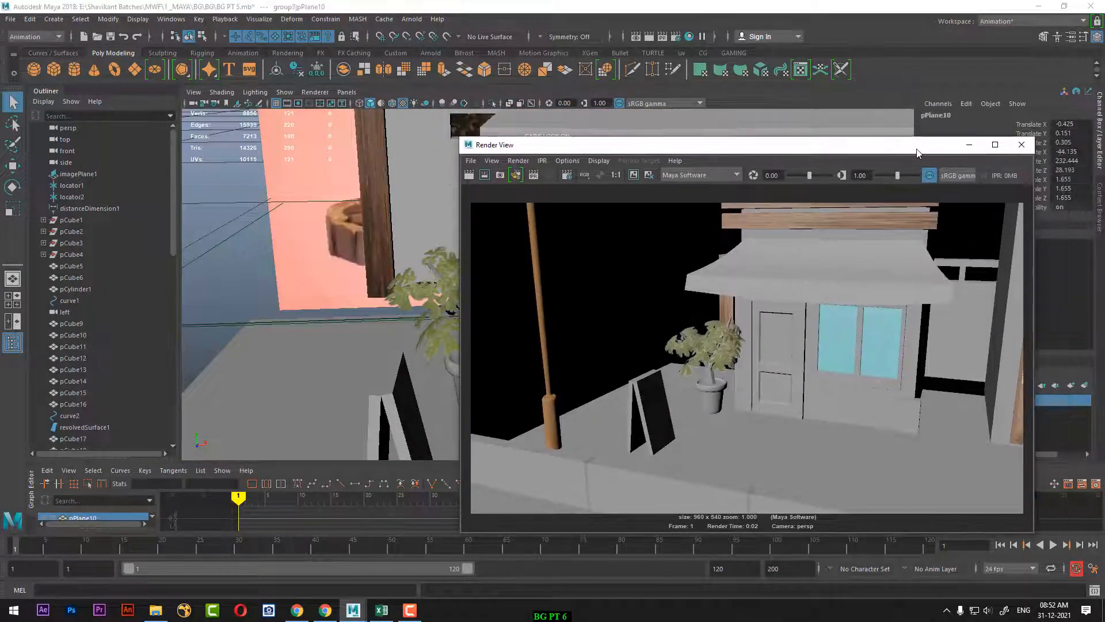
{"action": "left_click", "coordinate": [1022, 145]}
Render a close-up of the potted plant beside the door with the Arnold Renderer, and close the render view
{"action": "left_click", "coordinate": [494, 291]}
{"action": "right_click_drag", "start_coordinate": [494, 291], "coordinate": [496, 327], "text": "alt"}
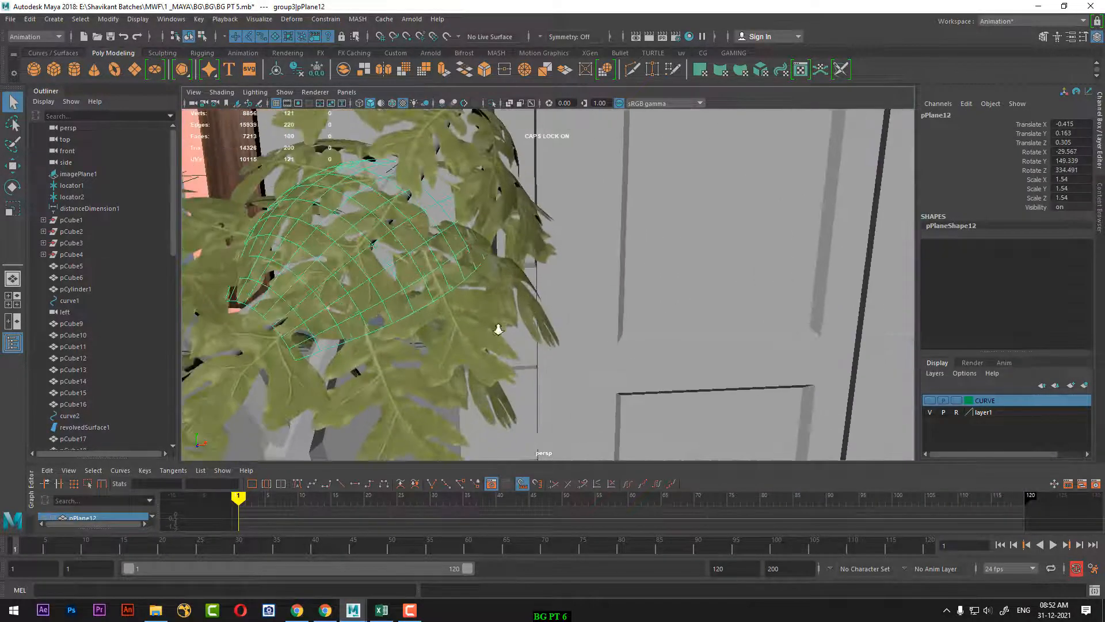
{"action": "middle_click_drag", "start_coordinate": [450, 284], "coordinate": [473, 285], "text": "alt"}
{"action": "right_click_drag", "start_coordinate": [477, 298], "coordinate": [464, 278], "text": "alt"}
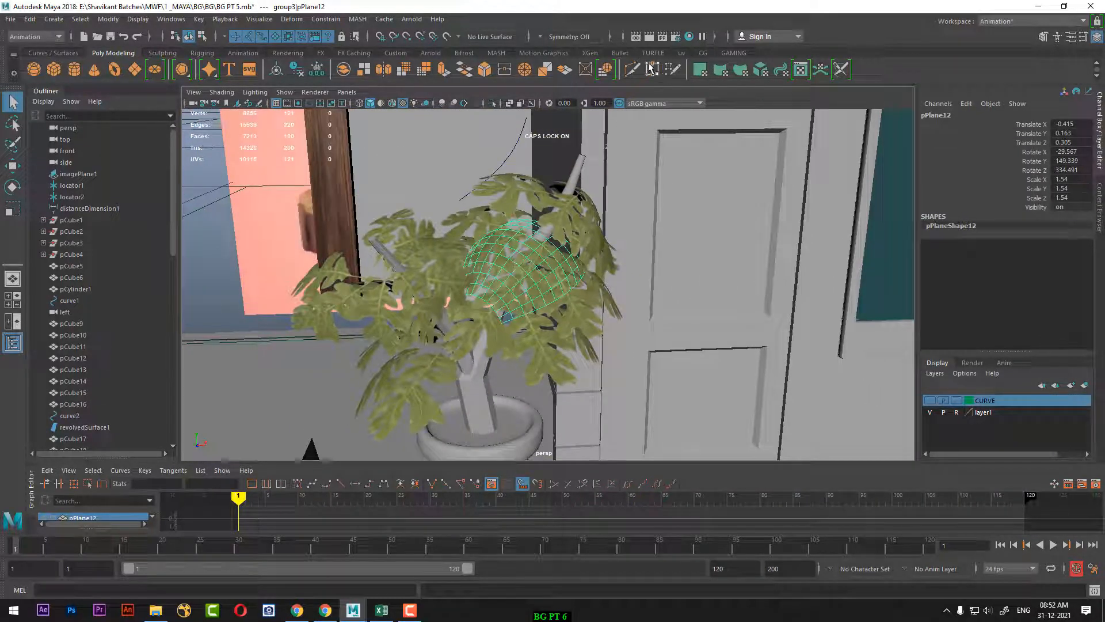
{"action": "left_click", "coordinate": [637, 36]}
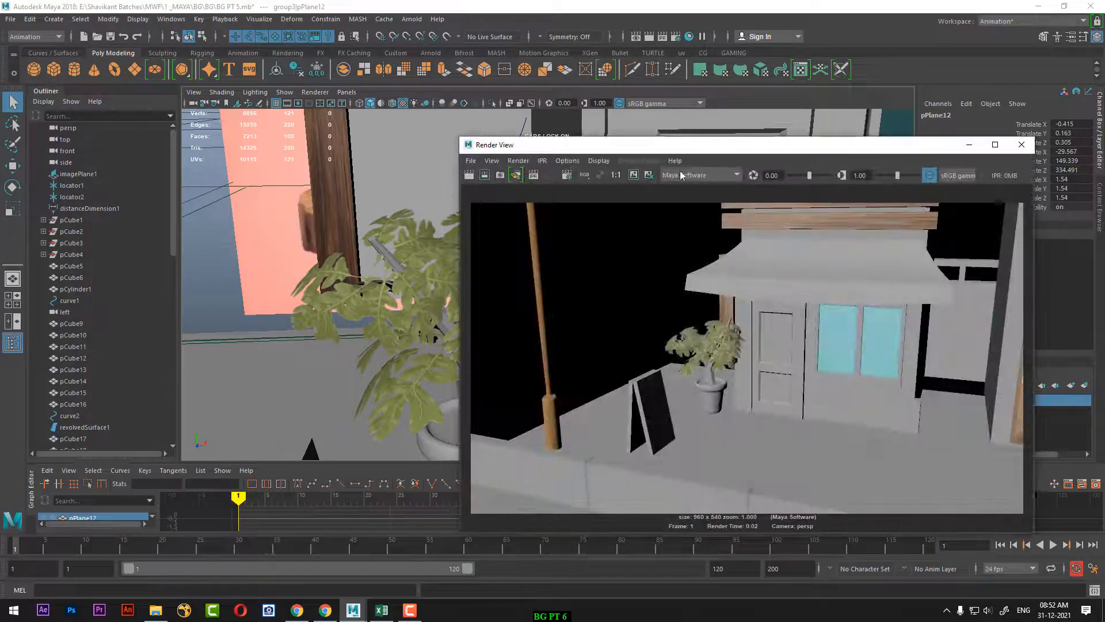
{"action": "left_click", "coordinate": [685, 175]}
{"action": "left_click", "coordinate": [686, 224]}
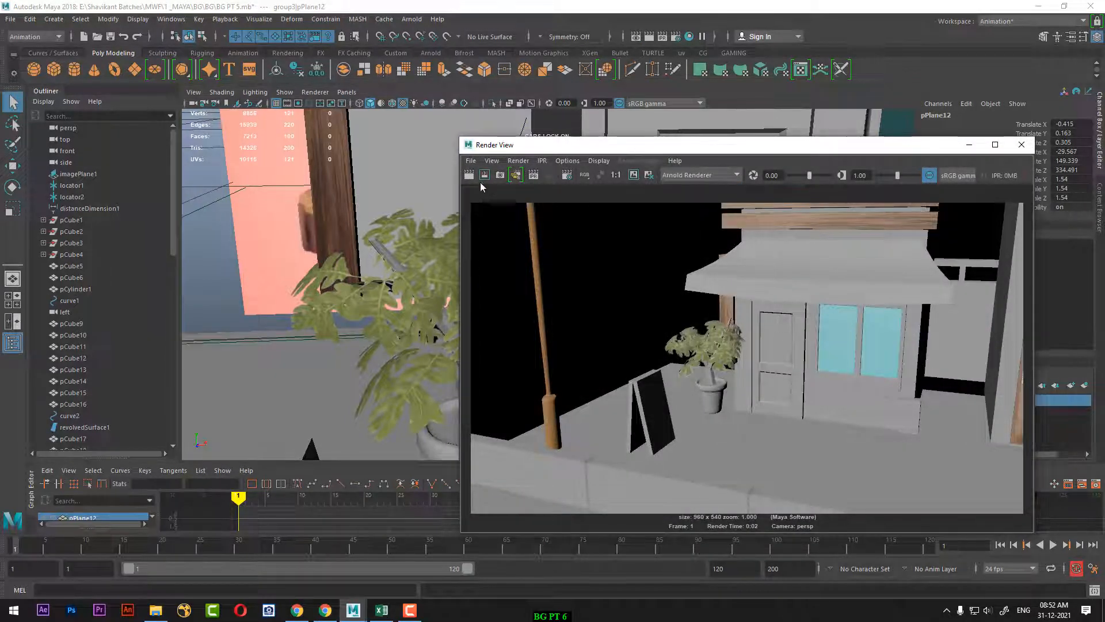
{"action": "left_click", "coordinate": [469, 176]}
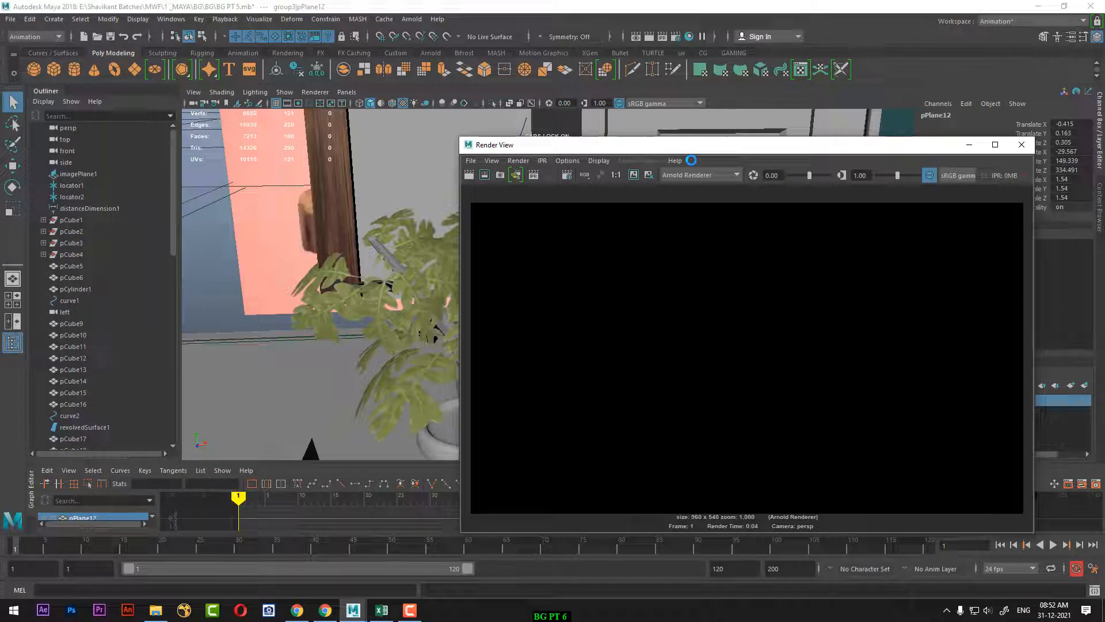
{"action": "left_click", "coordinate": [1022, 145]}
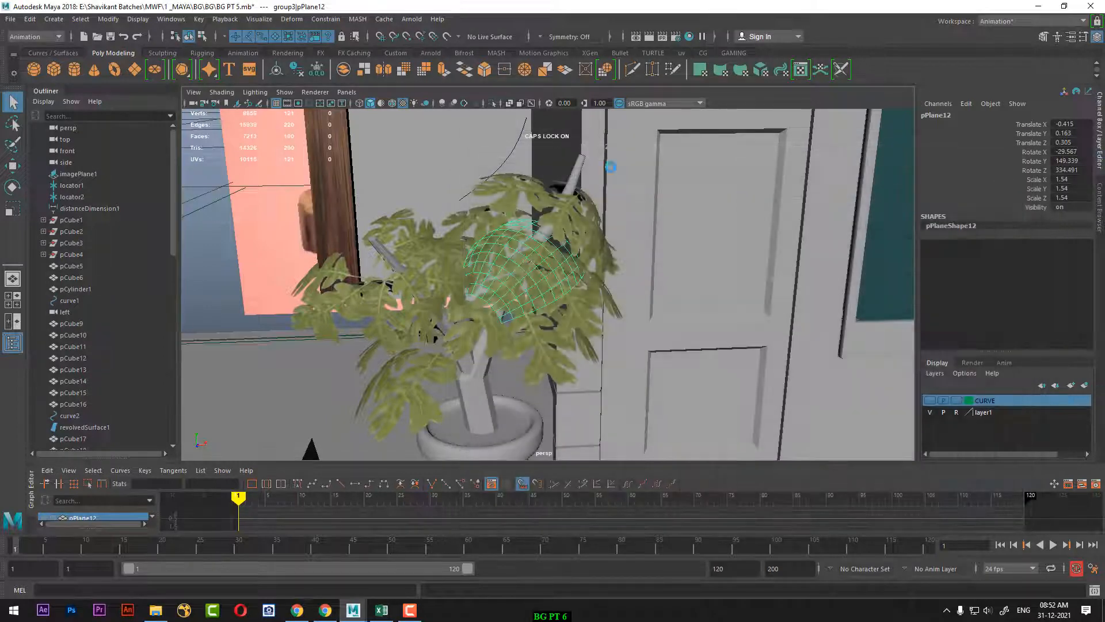
Add an Arnold Skydome Light to the scene and render the plant close-up again to check the leaves
{"action": "left_click", "coordinate": [411, 18]}
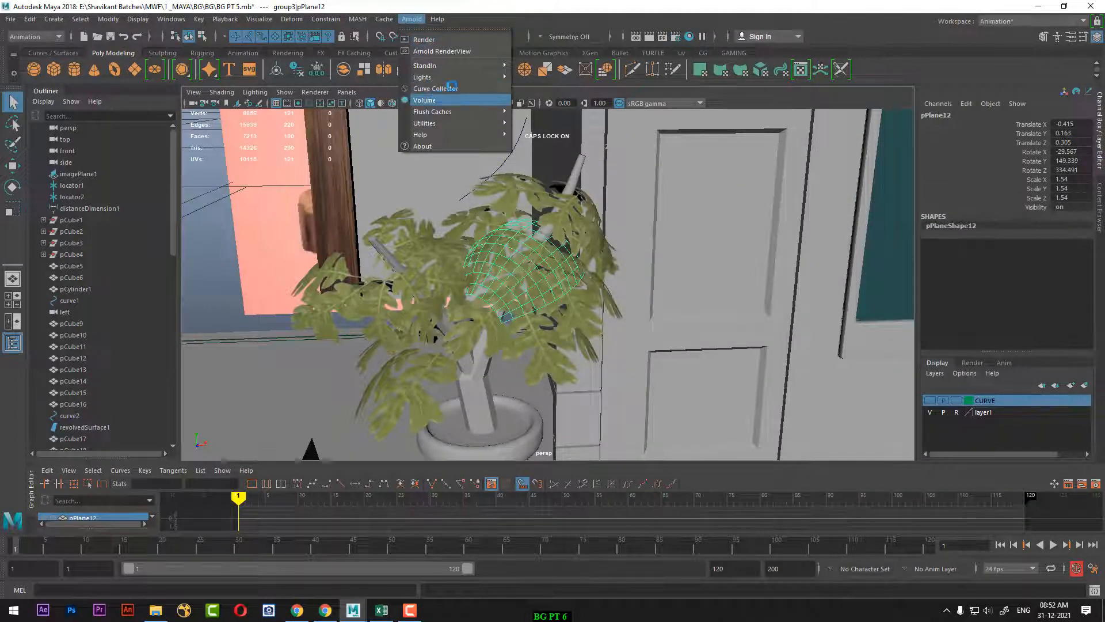
{"action": "mouse_move", "coordinate": [454, 79]}
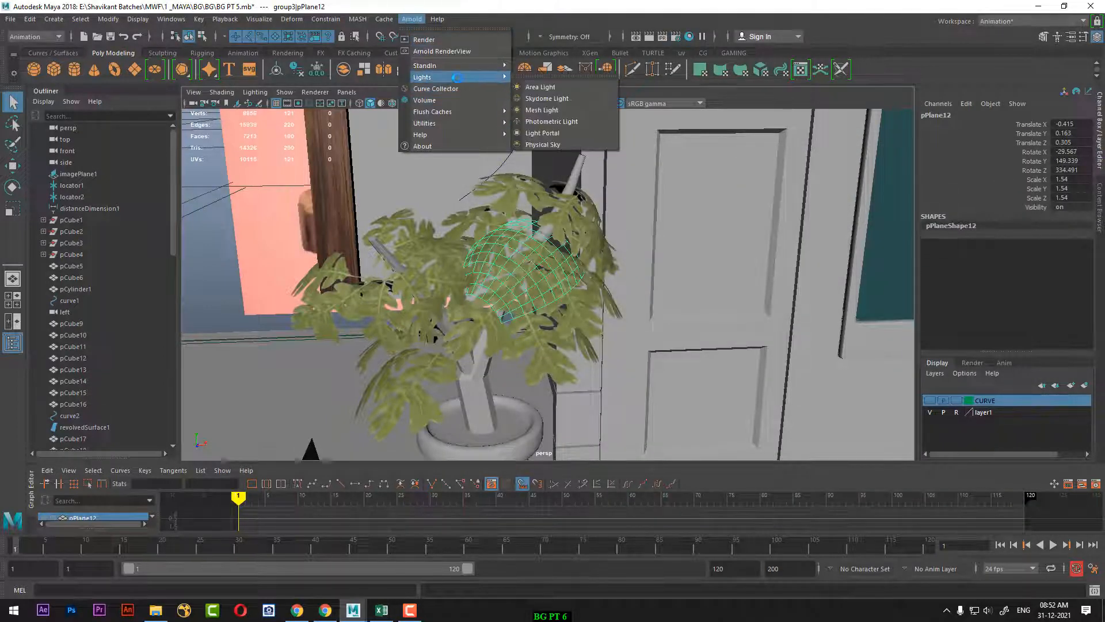
{"action": "left_click", "coordinate": [579, 98]}
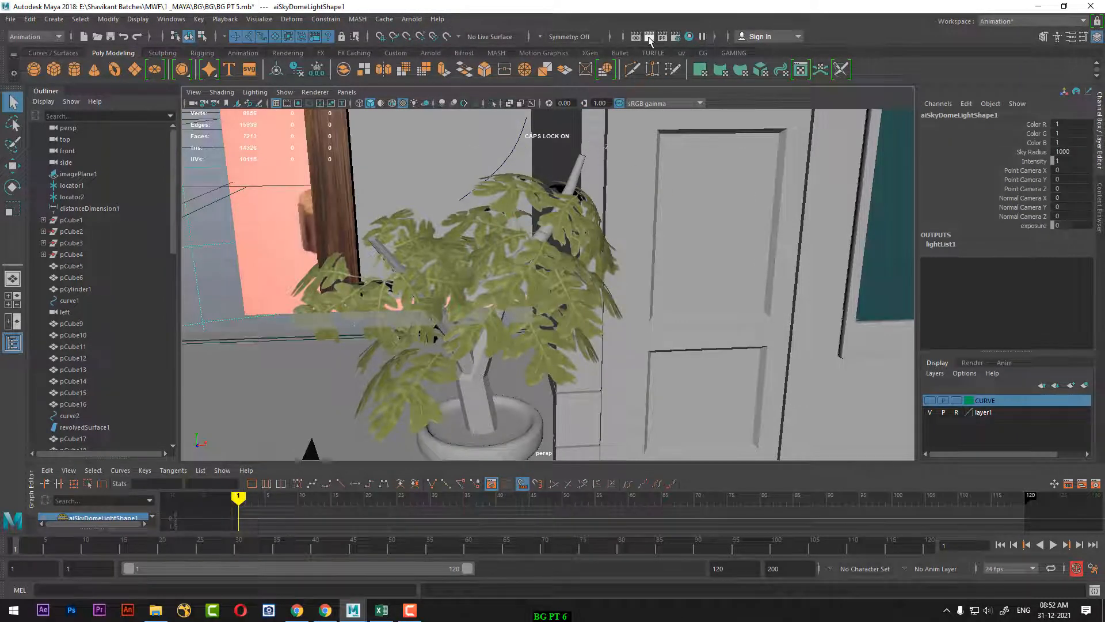
{"action": "left_click", "coordinate": [648, 36]}
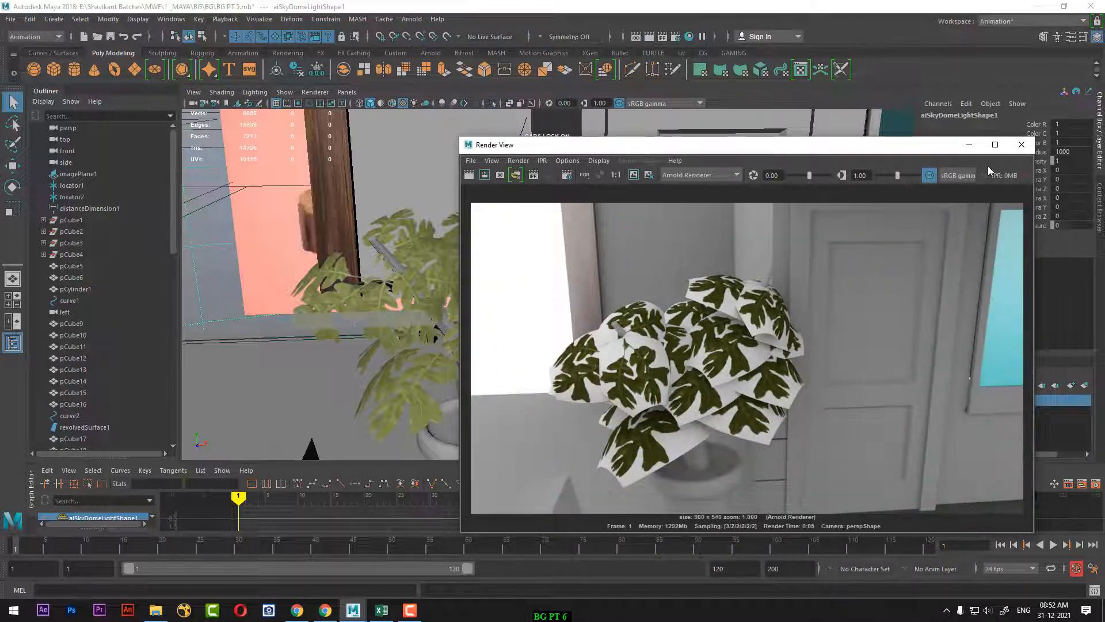
{"action": "left_click", "coordinate": [1028, 150]}
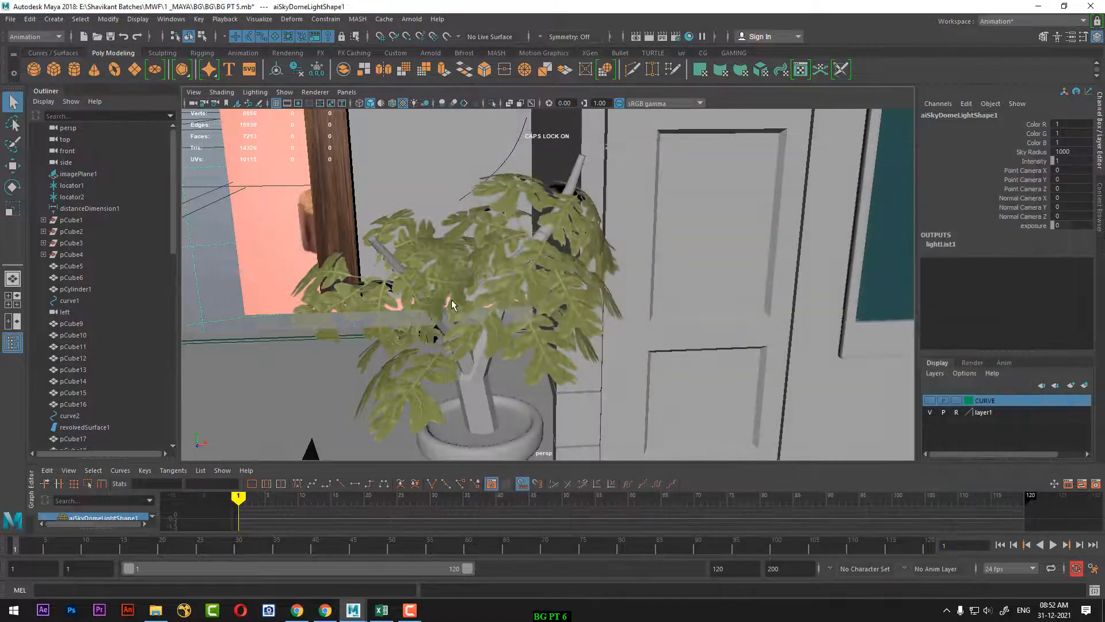
Open the material attributes of the leaf plane in the plant's upper middle and look through the shader's settings
{"action": "left_click", "coordinate": [452, 274]}
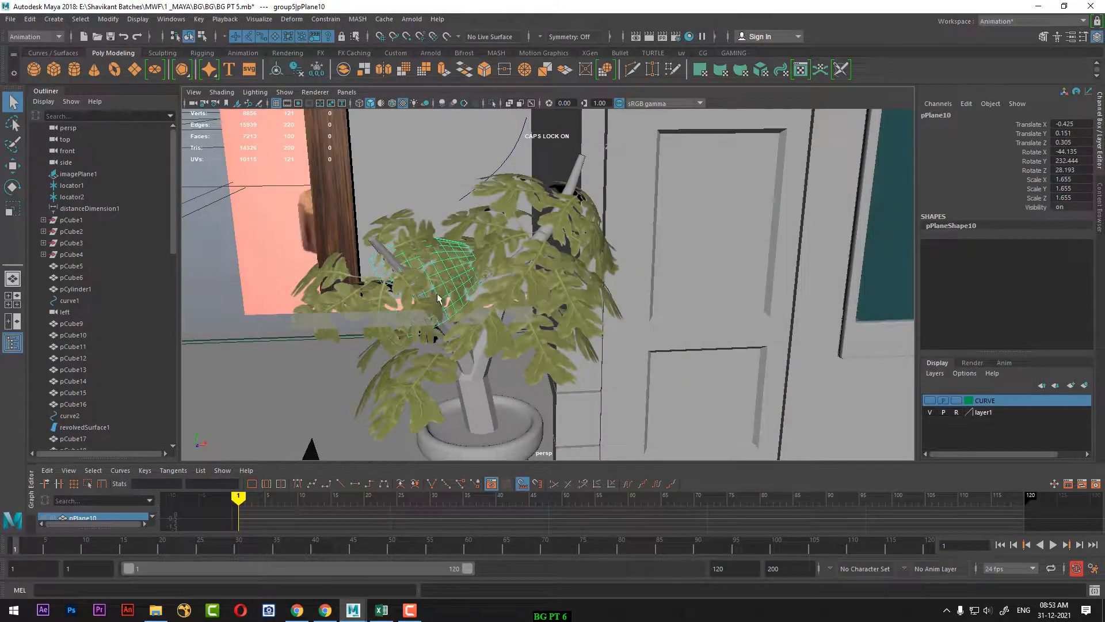
{"action": "right_click_drag", "start_coordinate": [439, 276], "coordinate": [444, 552]}
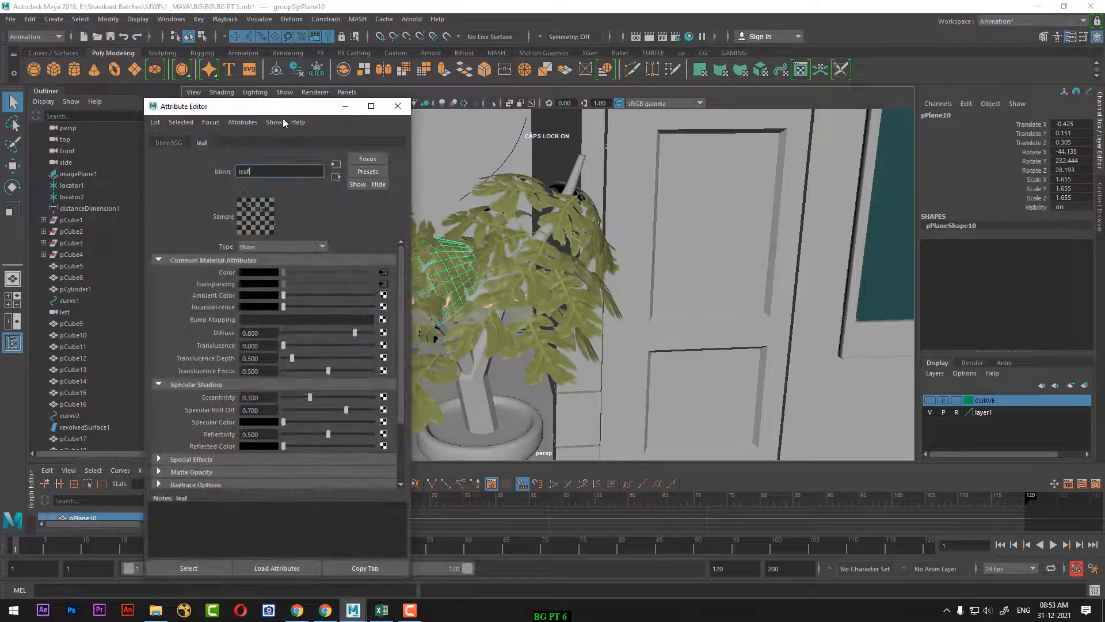
{"action": "left_click_drag", "start_coordinate": [275, 105], "coordinate": [793, 44]}
{"action": "scroll", "coordinate": [722, 386], "scroll_direction": "down", "scroll_amount": 3}
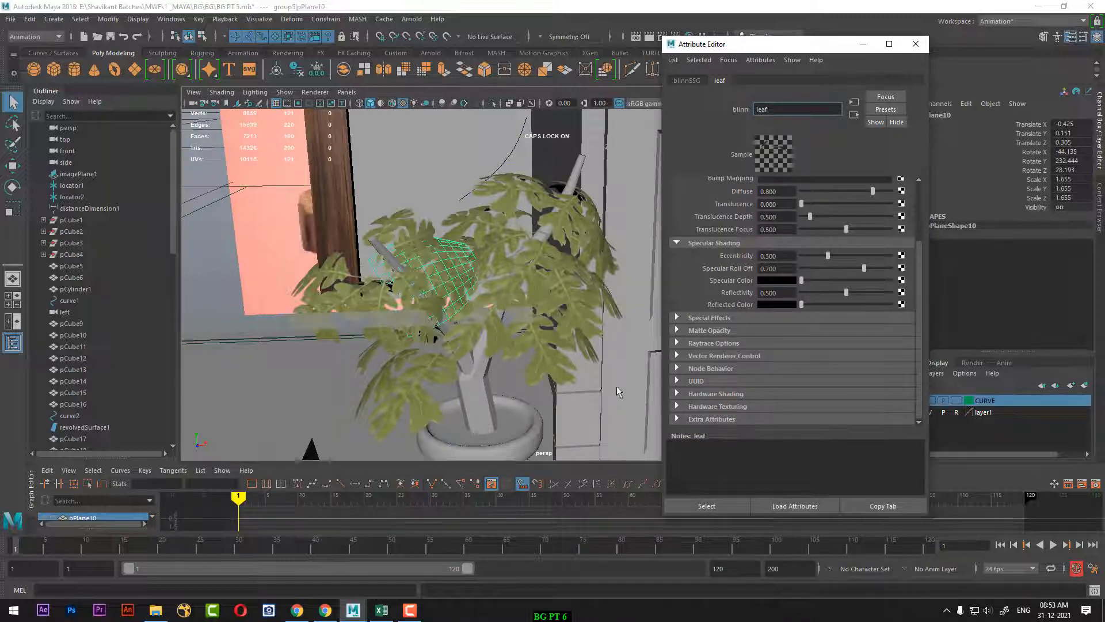
Select the lowest leaf plane, hanging over the pot, and open its material attributes beside the plant
{"action": "left_click", "coordinate": [405, 396]}
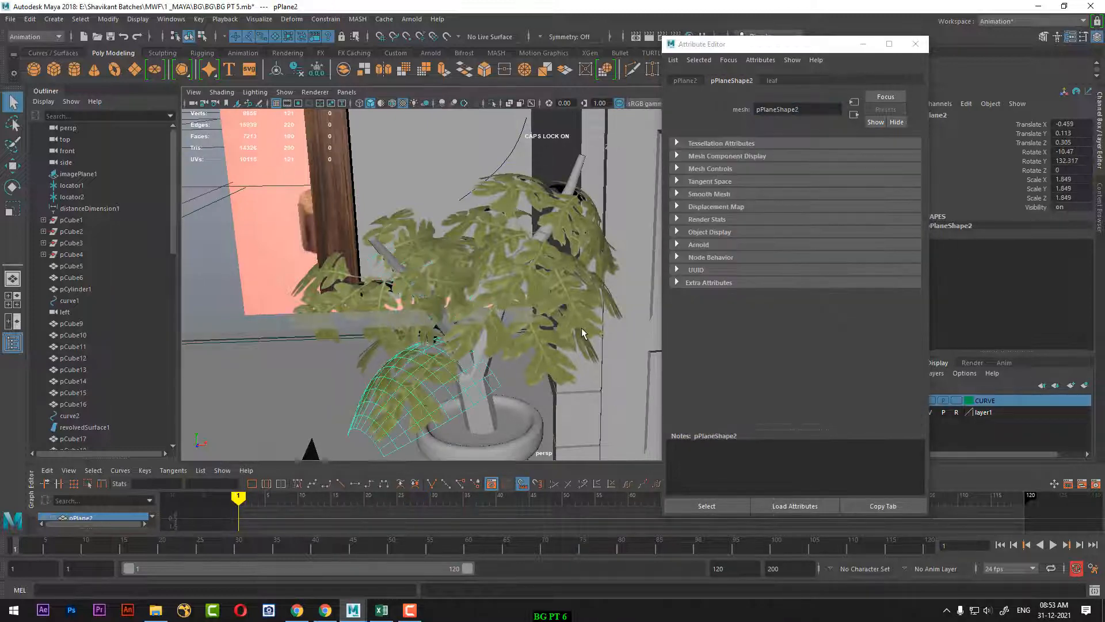
{"action": "right_click", "coordinate": [427, 352]}
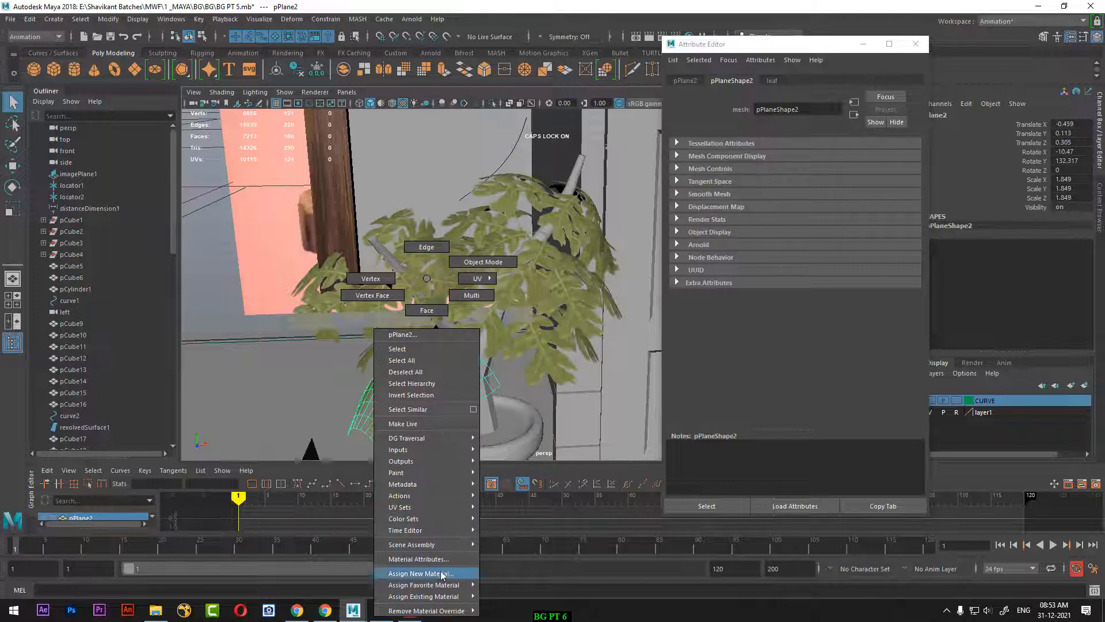
{"action": "left_click", "coordinate": [423, 562]}
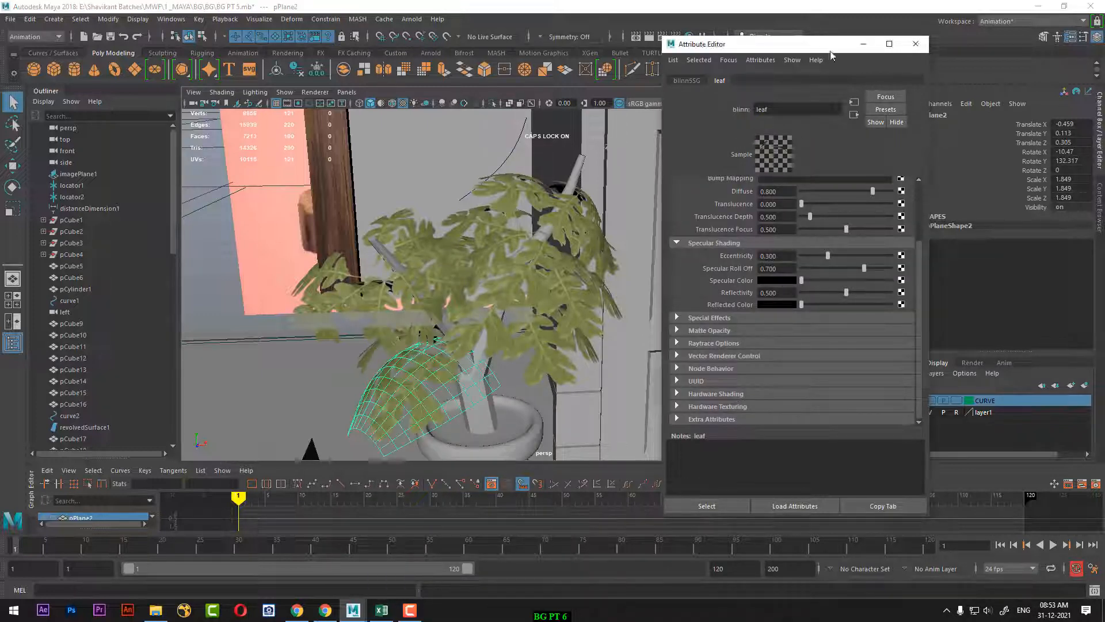
{"action": "left_click_drag", "start_coordinate": [823, 45], "coordinate": [942, 74]}
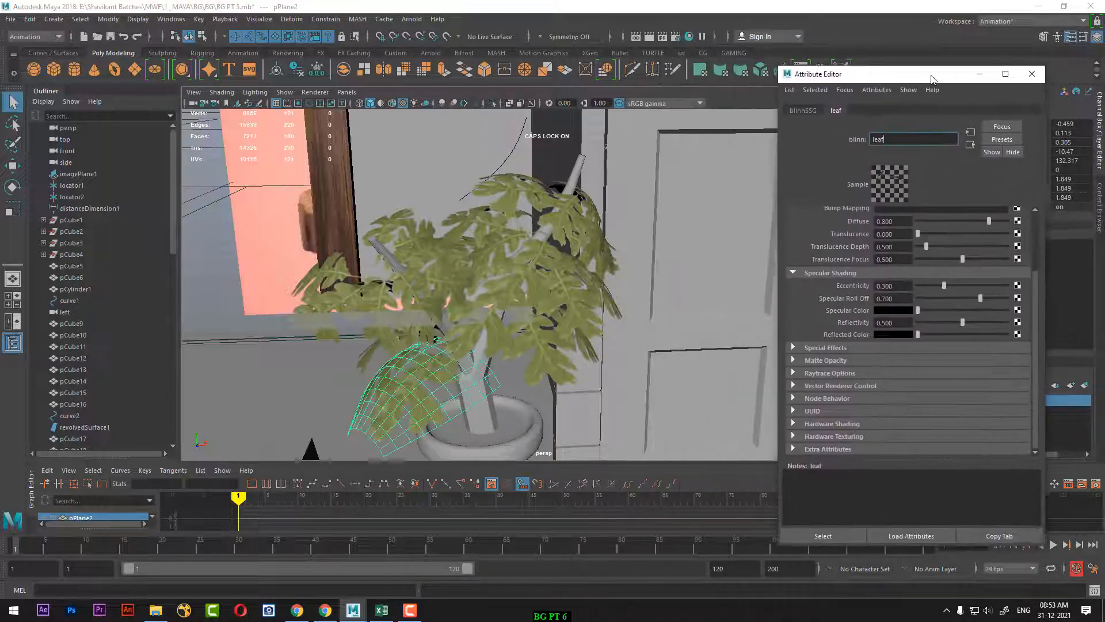
Open the Hypershade, try searching its materials for LEAF, and clear the search to list all materials
{"action": "left_click", "coordinate": [689, 37]}
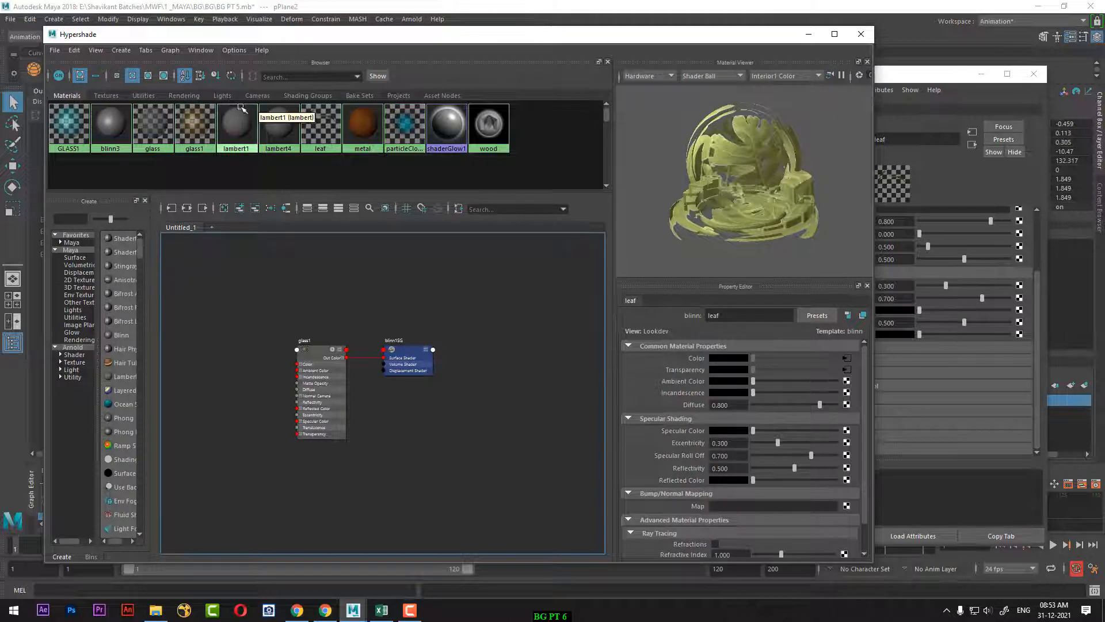
{"action": "left_click", "coordinate": [291, 78]}
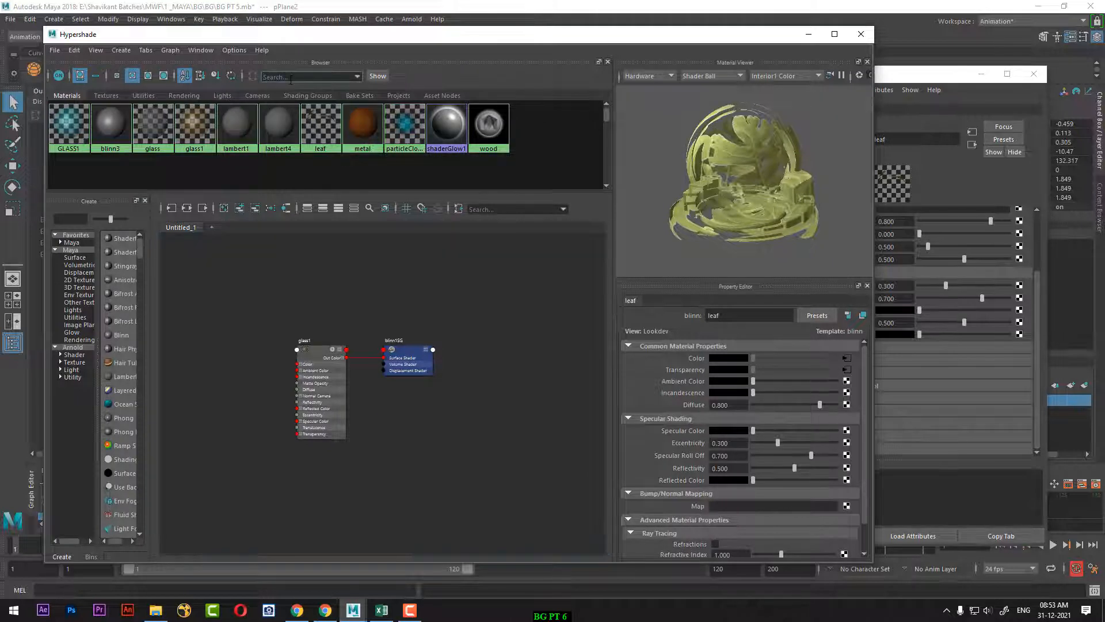
{"action": "type", "text": "l"}
{"action": "key", "text": "Return"}
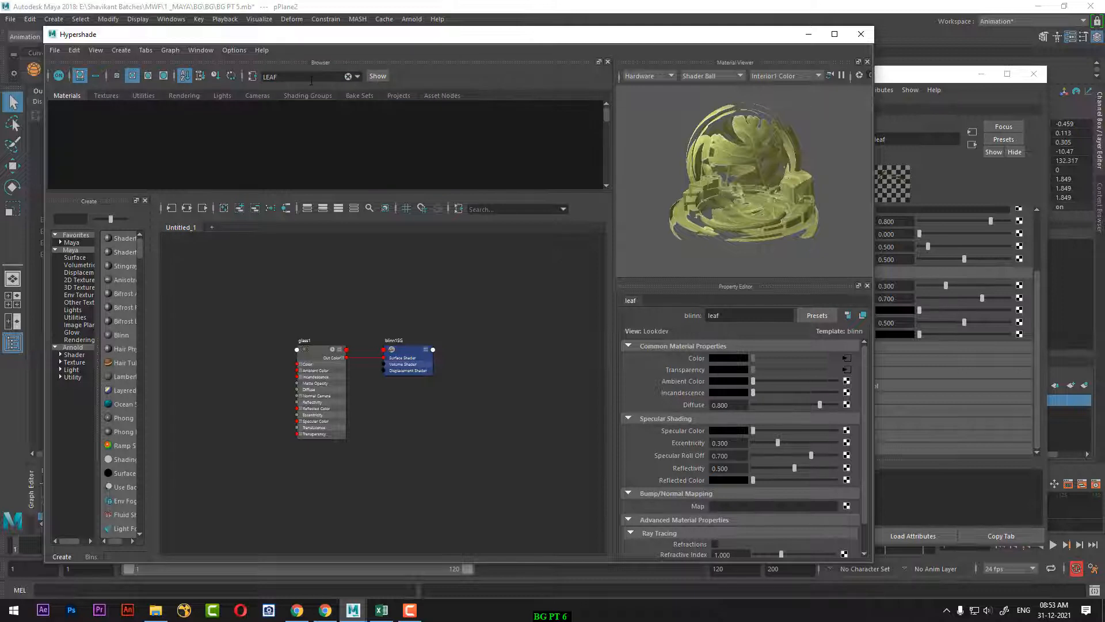
{"action": "left_click", "coordinate": [310, 79]}
{"action": "key", "text": "BackSpace"}
{"action": "key", "text": "BackSpace"}
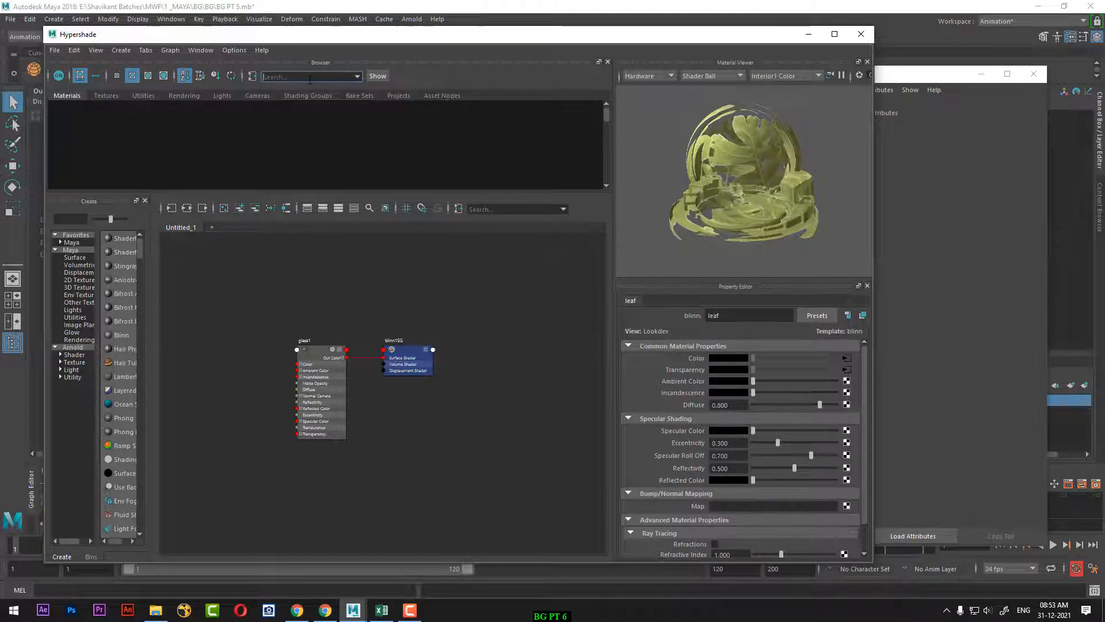
{"action": "left_click", "coordinate": [367, 147]}
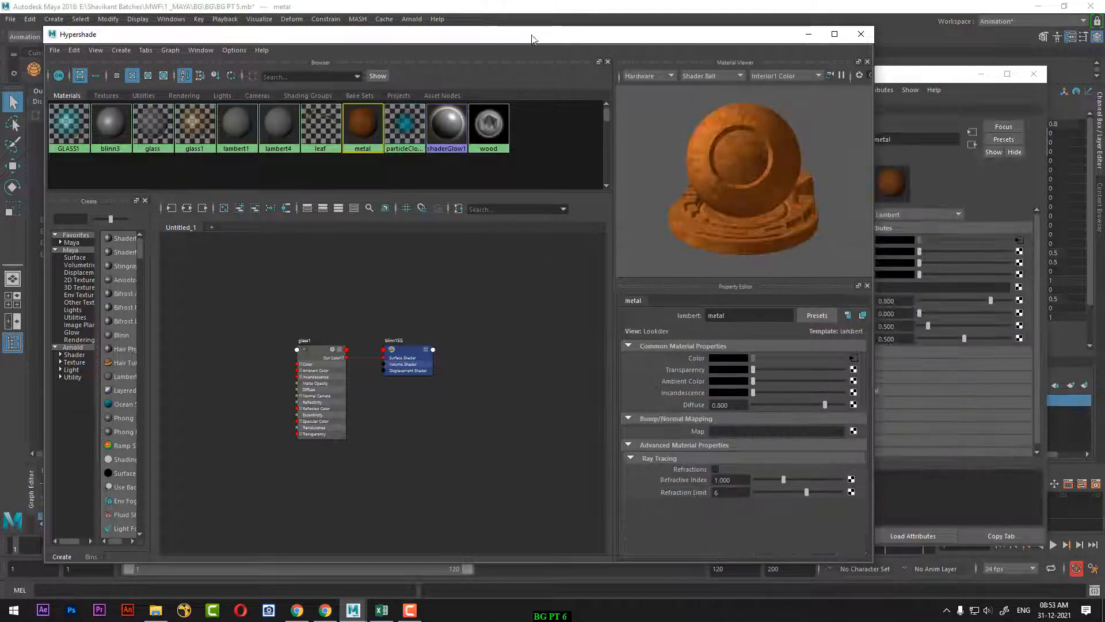
Uncover the plant, reopen the material attributes of its upper-middle leaf plane, and select the material's whole name
{"action": "left_click_drag", "start_coordinate": [534, 35], "coordinate": [463, 335]}
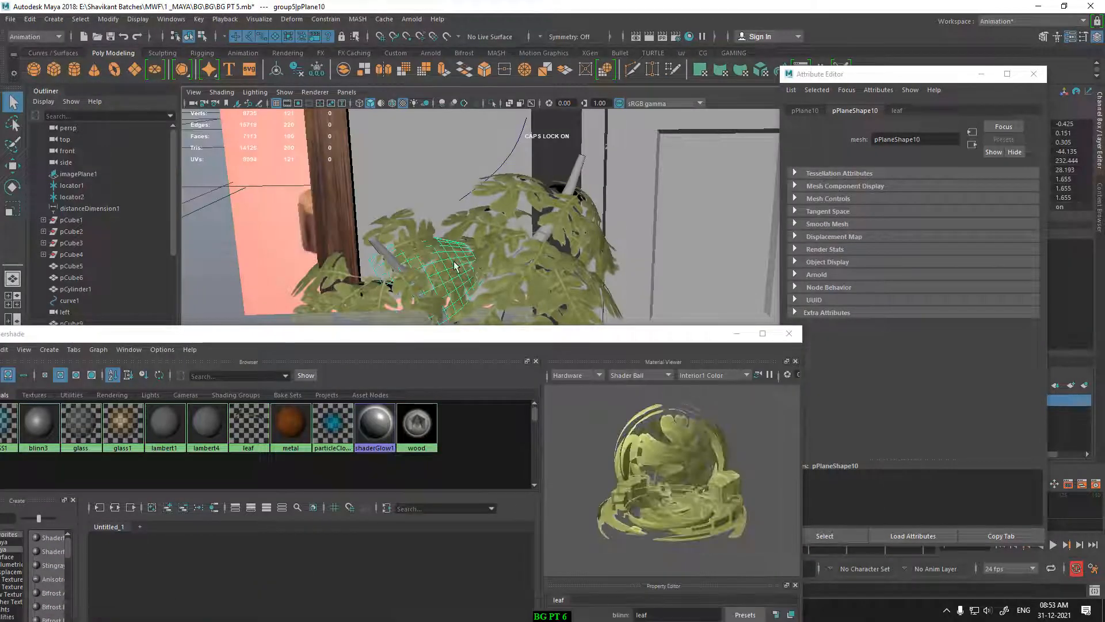
{"action": "right_click_drag", "start_coordinate": [474, 265], "coordinate": [455, 538]}
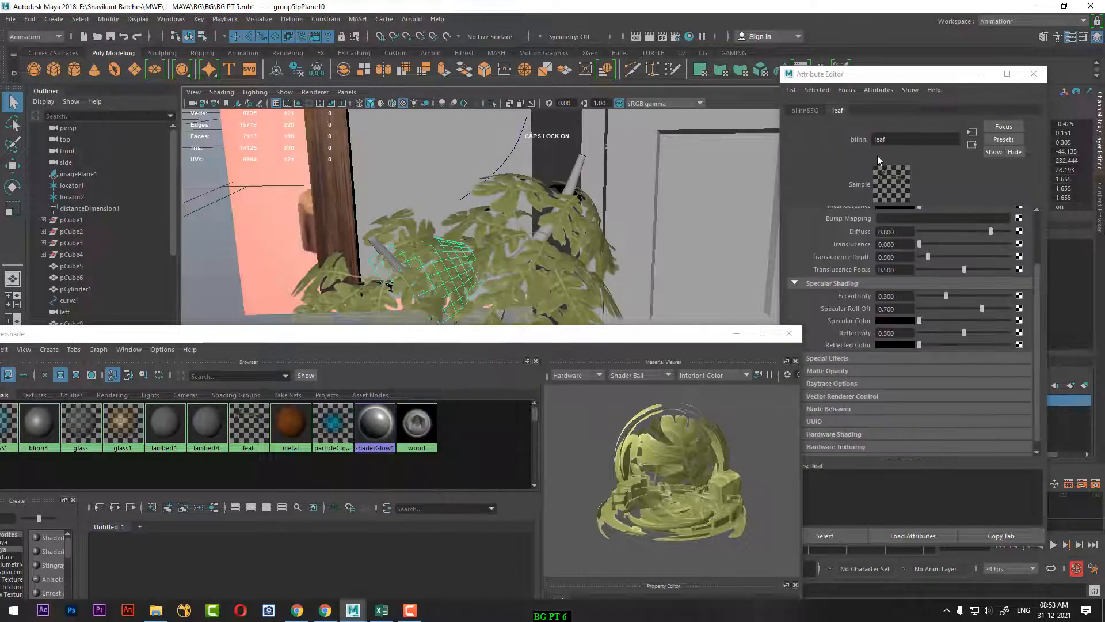
{"action": "double_click", "coordinate": [898, 139]}
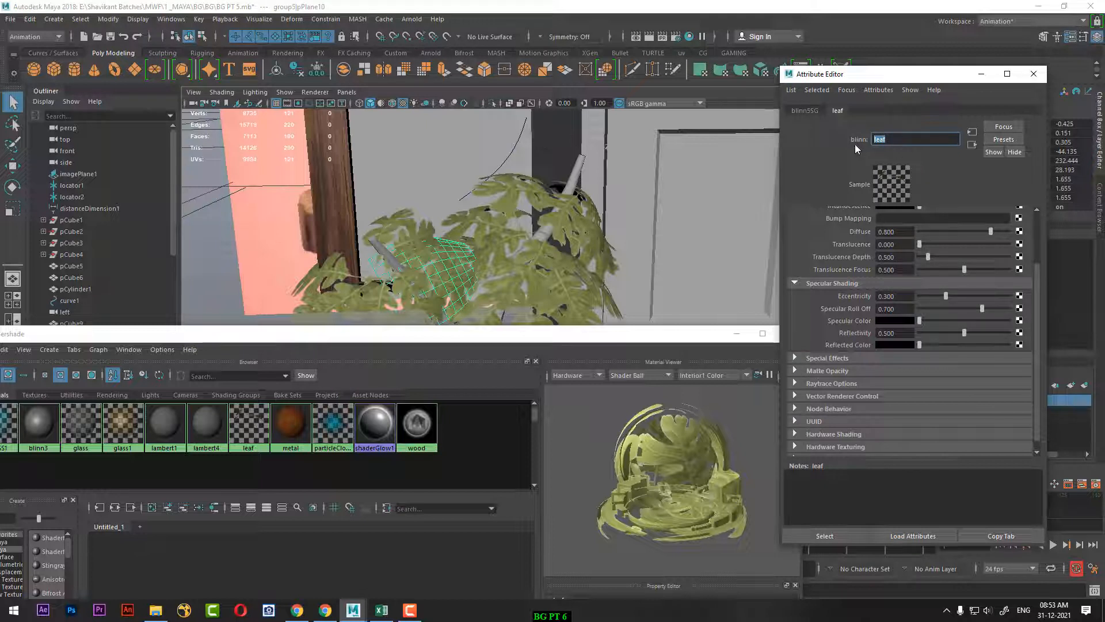
Filter the Hypershade materials by the name leaf and select the leaf material
{"action": "left_click", "coordinate": [242, 376]}
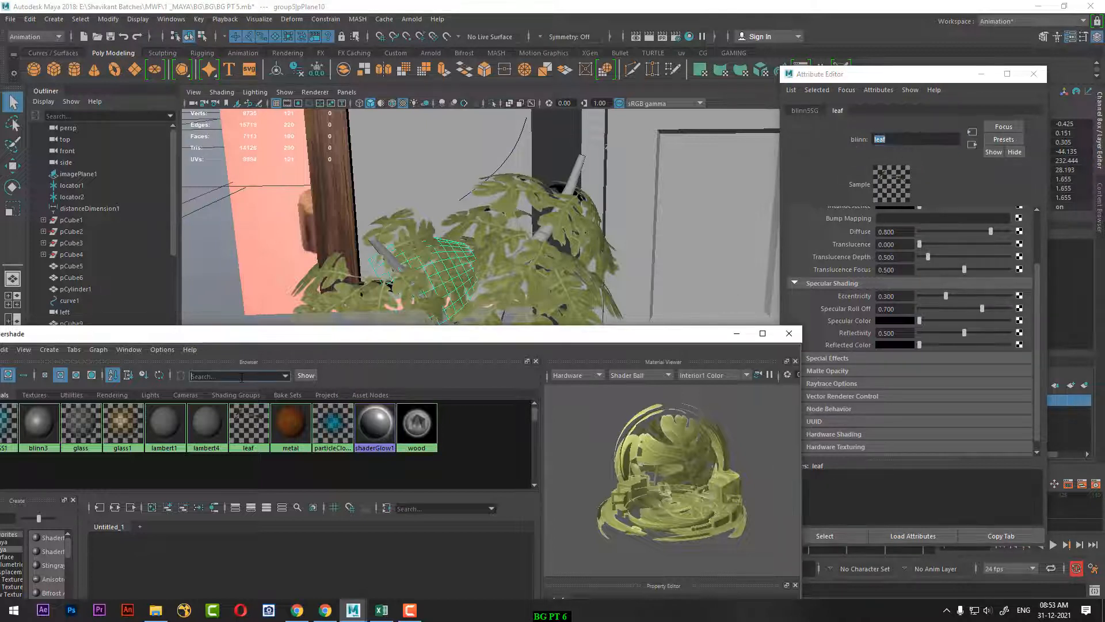
{"action": "type", "text": "leaf"}
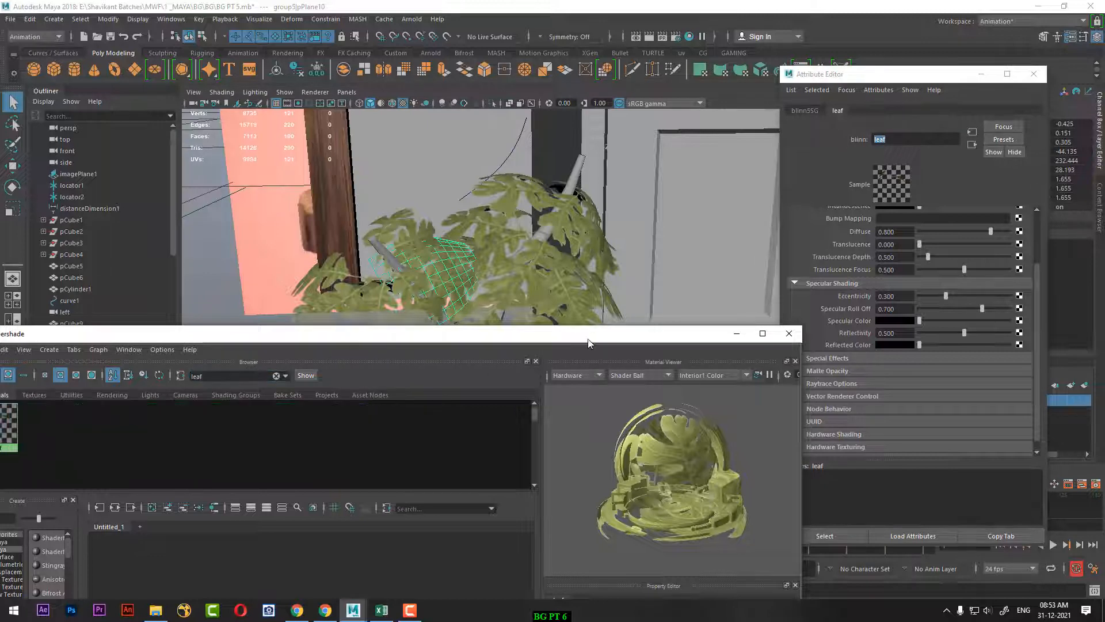
{"action": "left_click_drag", "start_coordinate": [587, 341], "coordinate": [838, 156]}
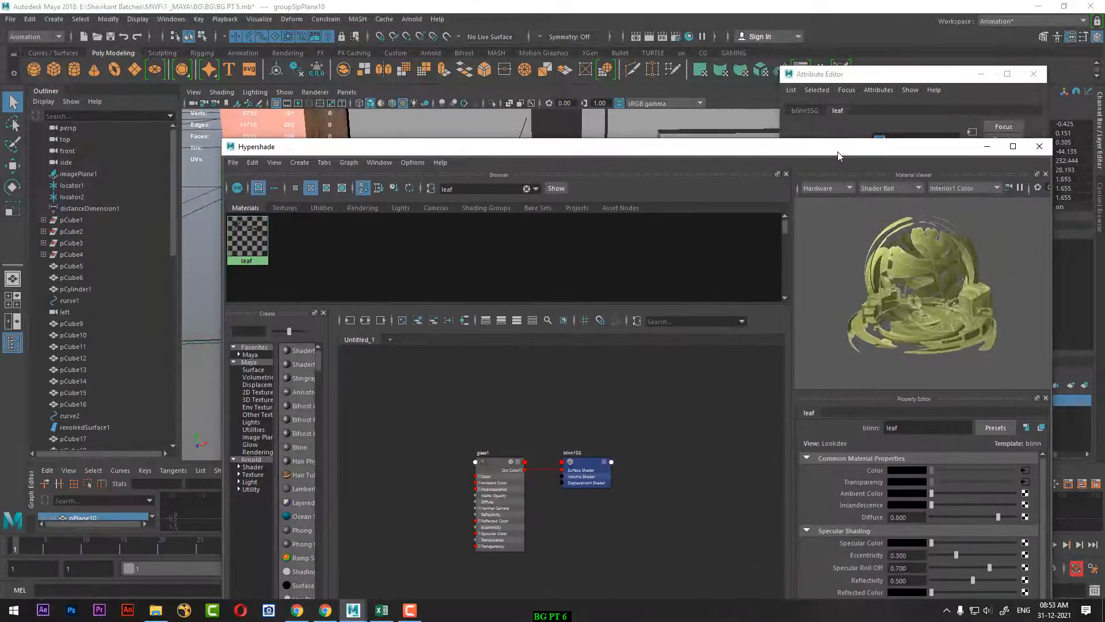
{"action": "left_click", "coordinate": [249, 243]}
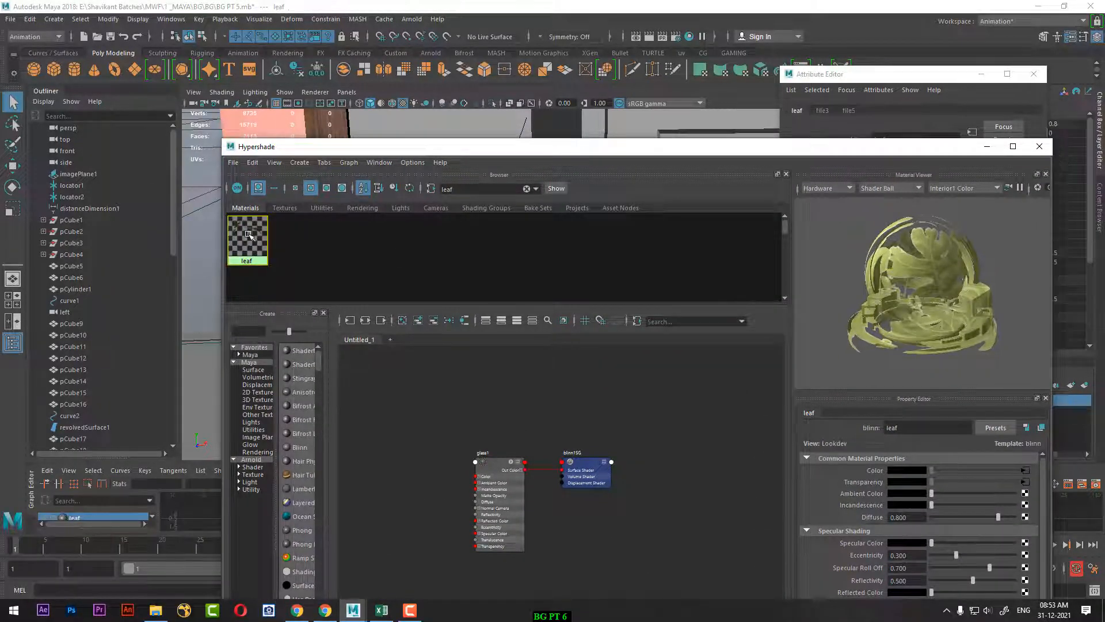
Graph the leaf material's shading network and maximize the Hypershade with the whole network framed
{"action": "right_click", "coordinate": [249, 233]}
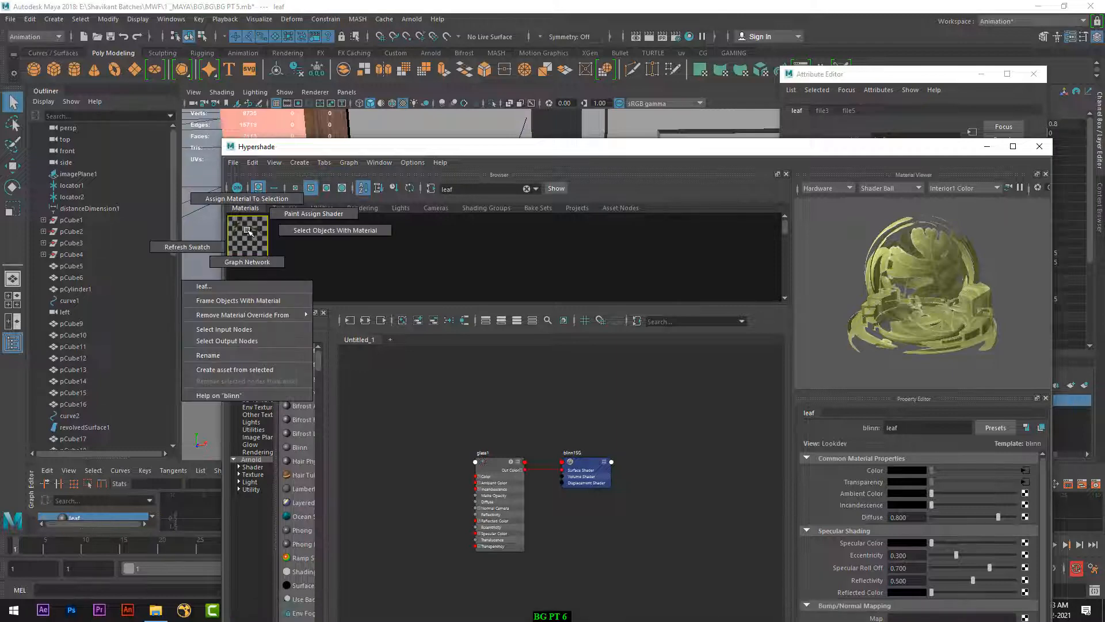
{"action": "left_click", "coordinate": [247, 262]}
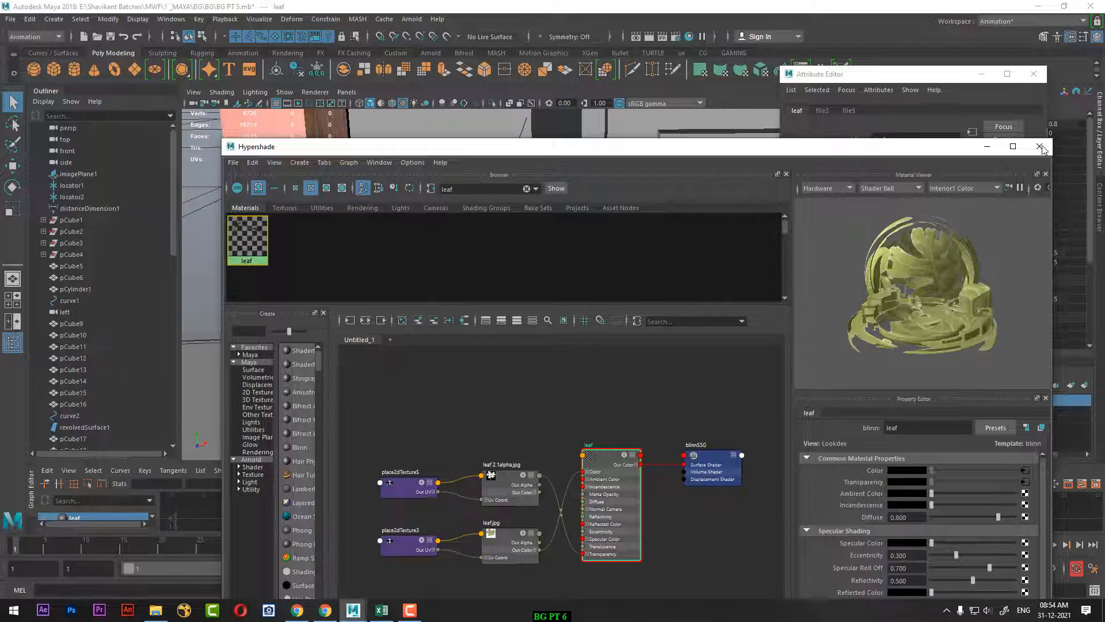
{"action": "left_click", "coordinate": [1013, 146]}
{"action": "key", "text": "a"}
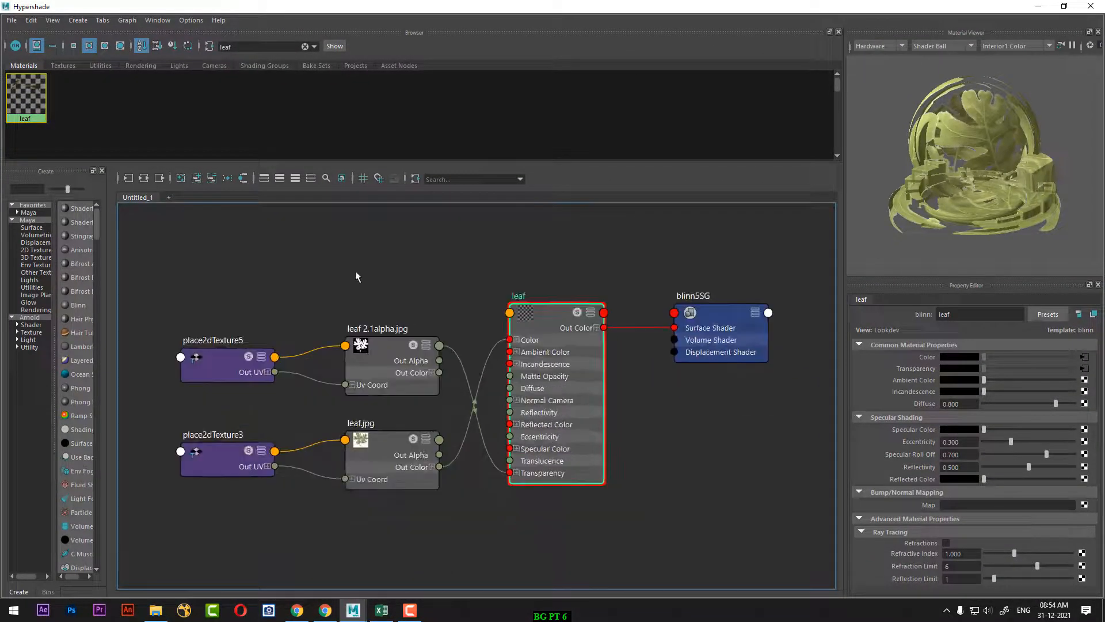
Rearrange the leaf network's shading group, material, leaf 2.1alpha.jpg, leaf.jpg and both place2dTexture nodes into clear rows
{"action": "left_click", "coordinate": [745, 282]}
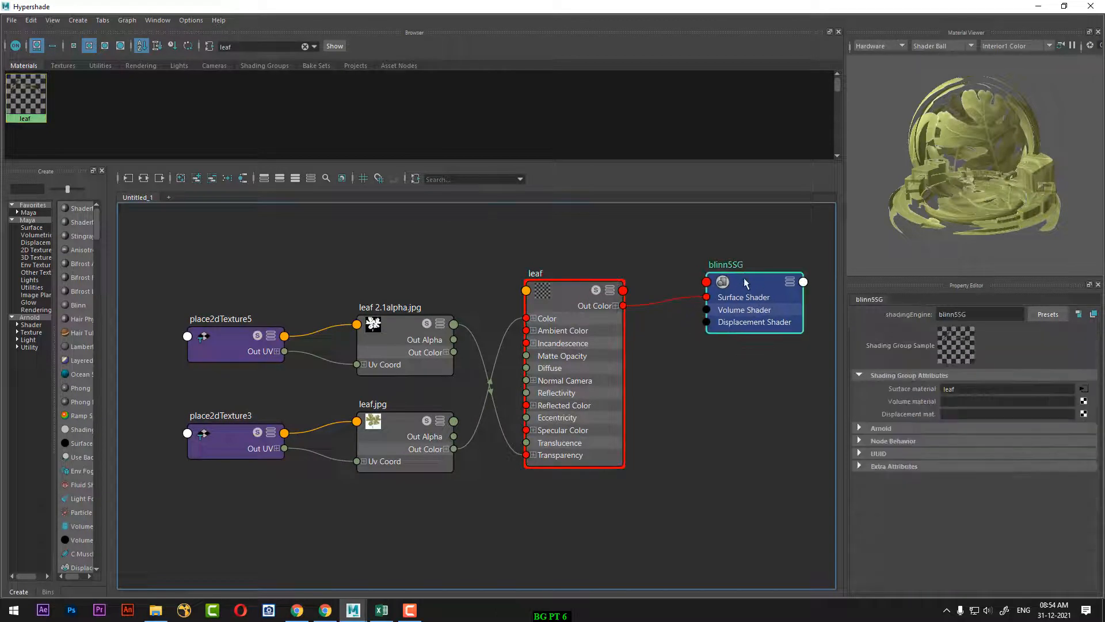
{"action": "left_click_drag", "start_coordinate": [566, 294], "coordinate": [573, 287]}
{"action": "left_click", "coordinate": [396, 330]}
{"action": "left_click_drag", "start_coordinate": [396, 329], "coordinate": [399, 292]}
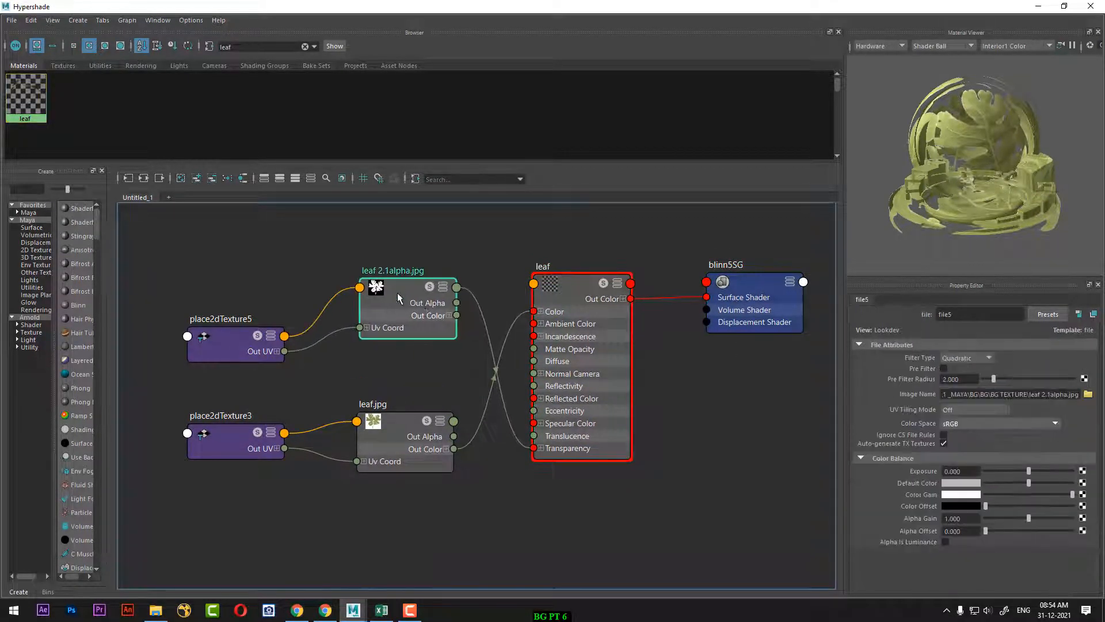
{"action": "left_click_drag", "start_coordinate": [397, 430], "coordinate": [399, 421]}
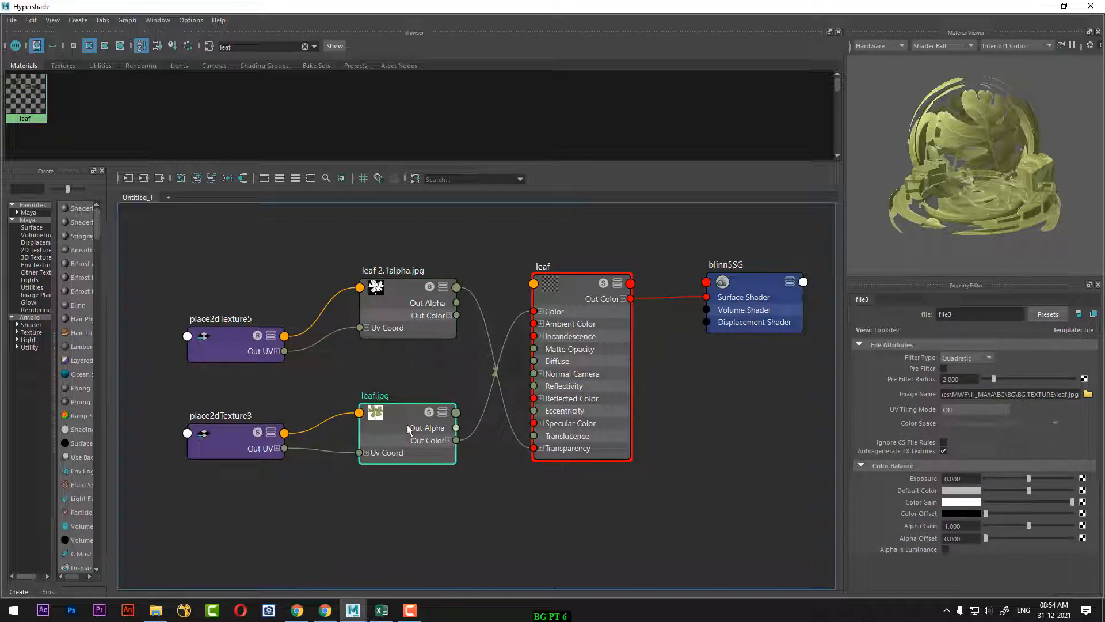
{"action": "left_click_drag", "start_coordinate": [212, 341], "coordinate": [200, 291]}
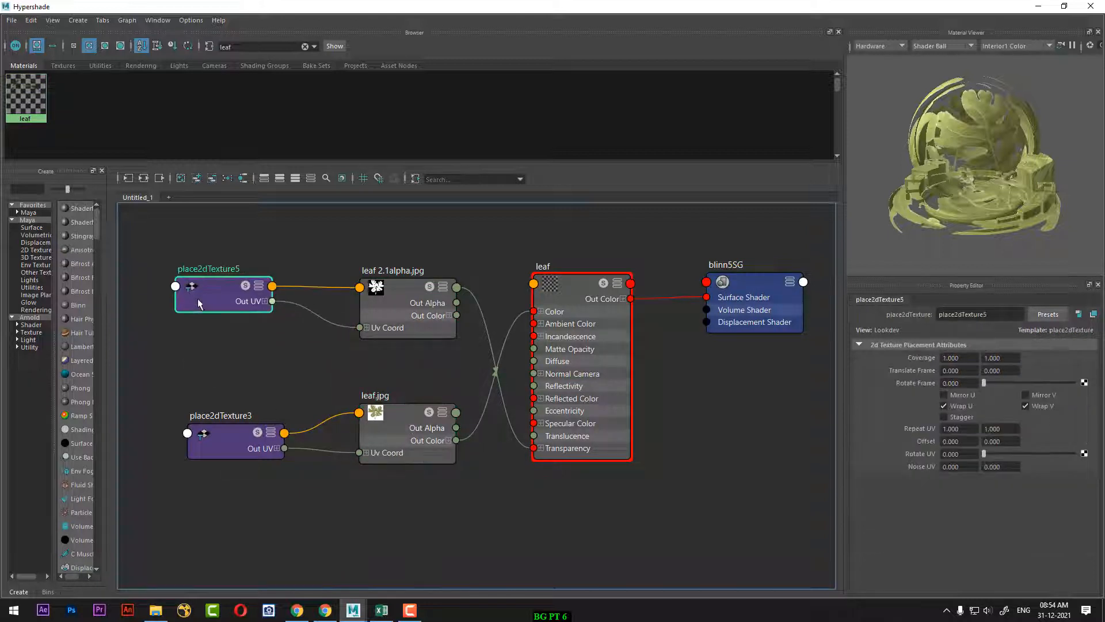
{"action": "left_click_drag", "start_coordinate": [221, 436], "coordinate": [191, 406]}
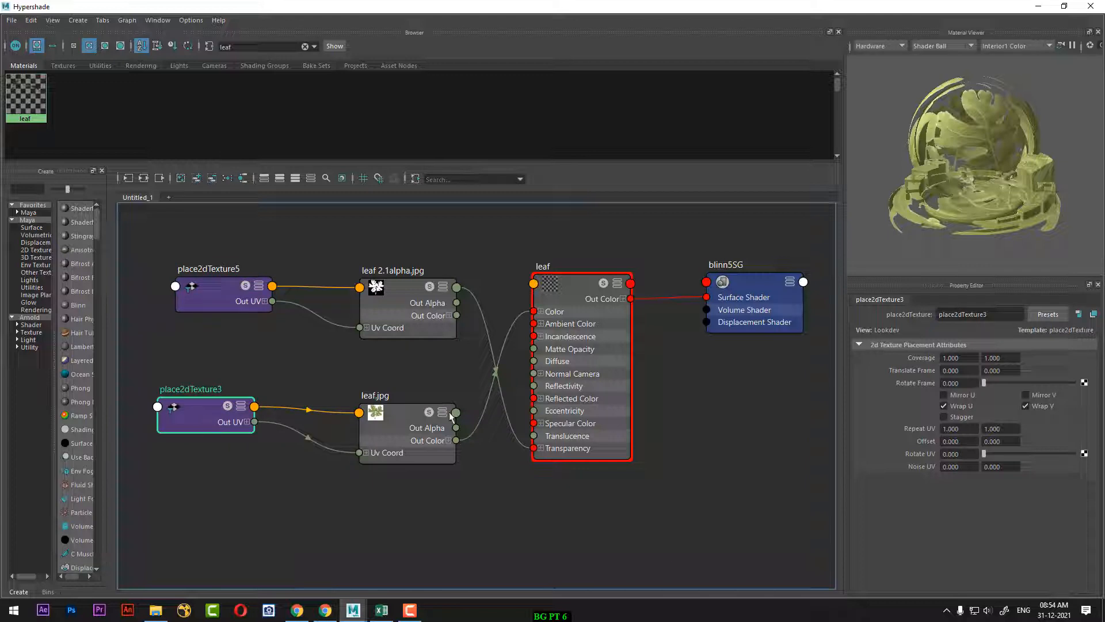
{"action": "left_click_drag", "start_coordinate": [450, 415], "coordinate": [449, 410]}
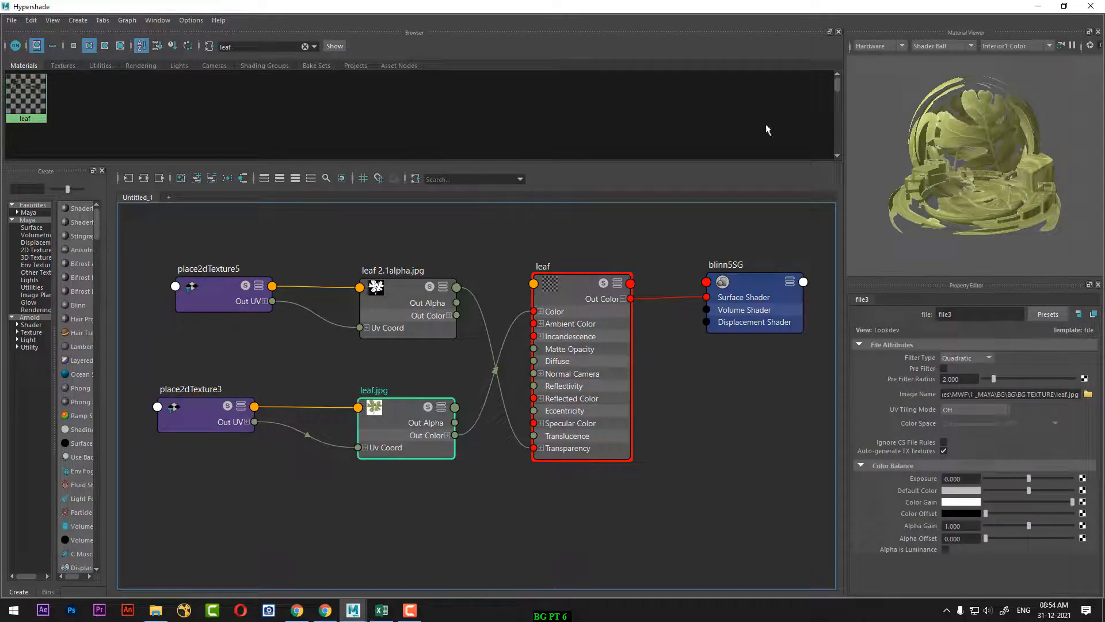
Uncover the plant and assign a new aiStandardSurface material to its upper-middle leaf plane
{"action": "left_click_drag", "start_coordinate": [701, 5], "coordinate": [715, 341]}
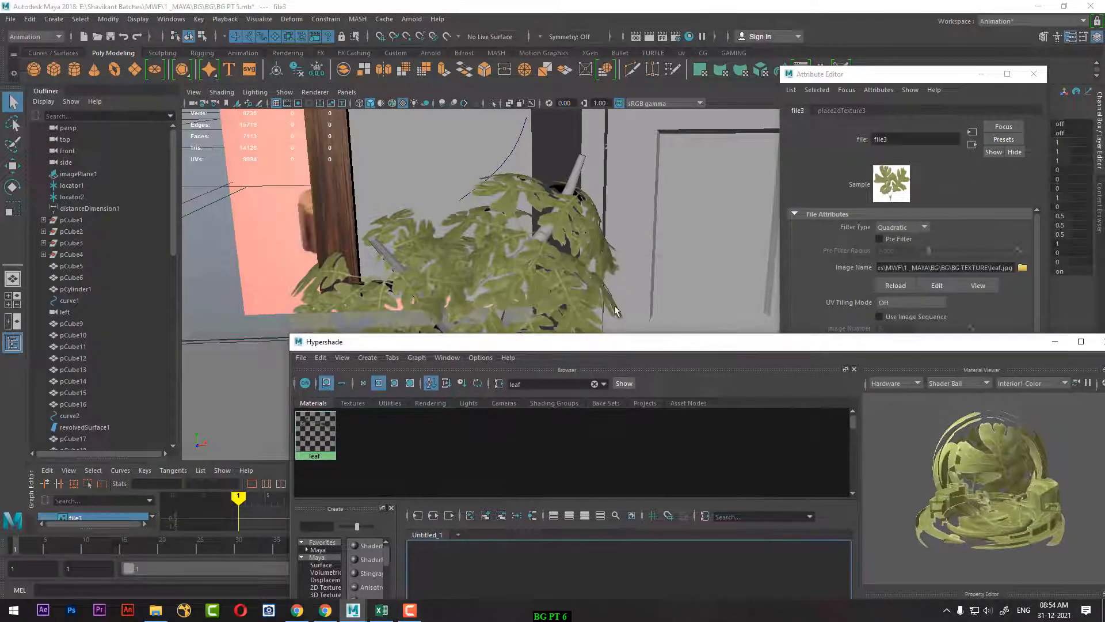
{"action": "left_click", "coordinate": [526, 271]}
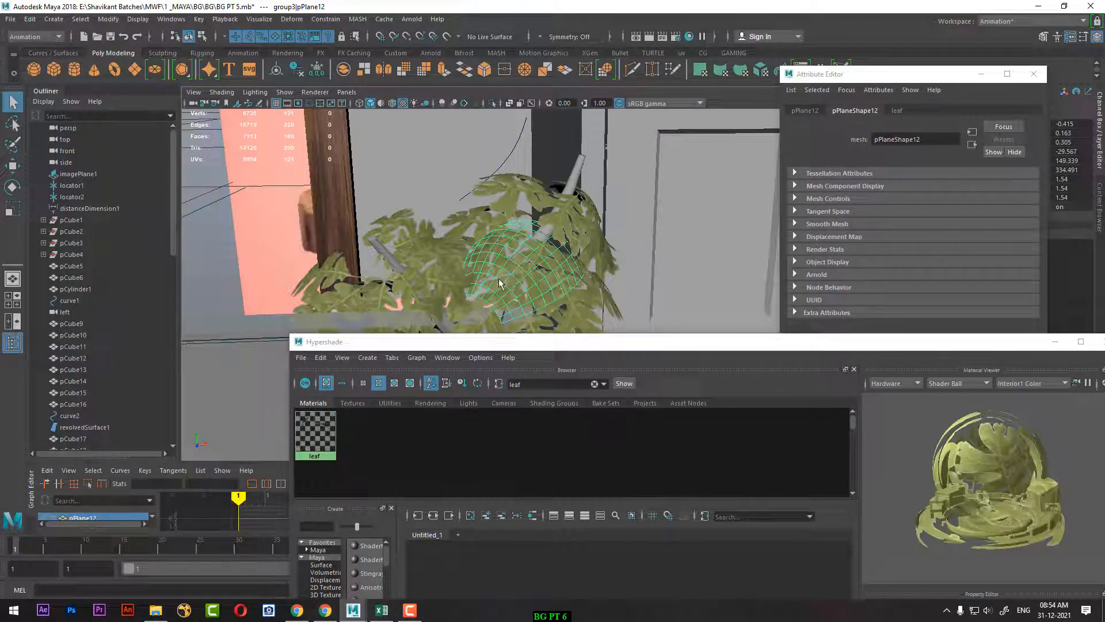
{"action": "right_click_drag", "start_coordinate": [493, 271], "coordinate": [495, 569]}
{"action": "left_click", "coordinate": [401, 295]}
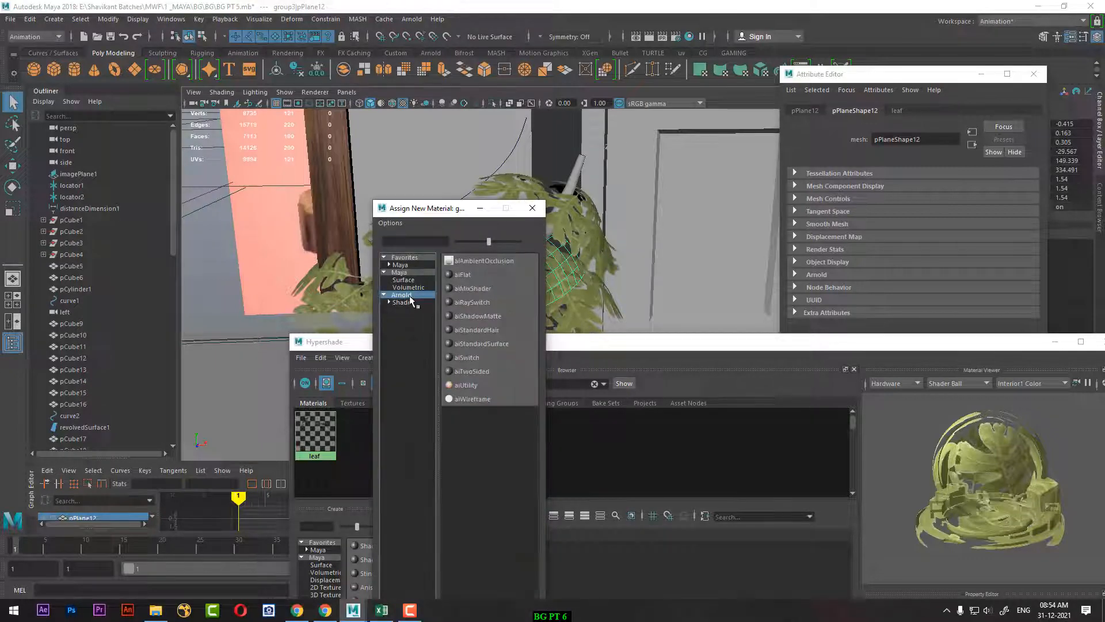
{"action": "left_click", "coordinate": [481, 344]}
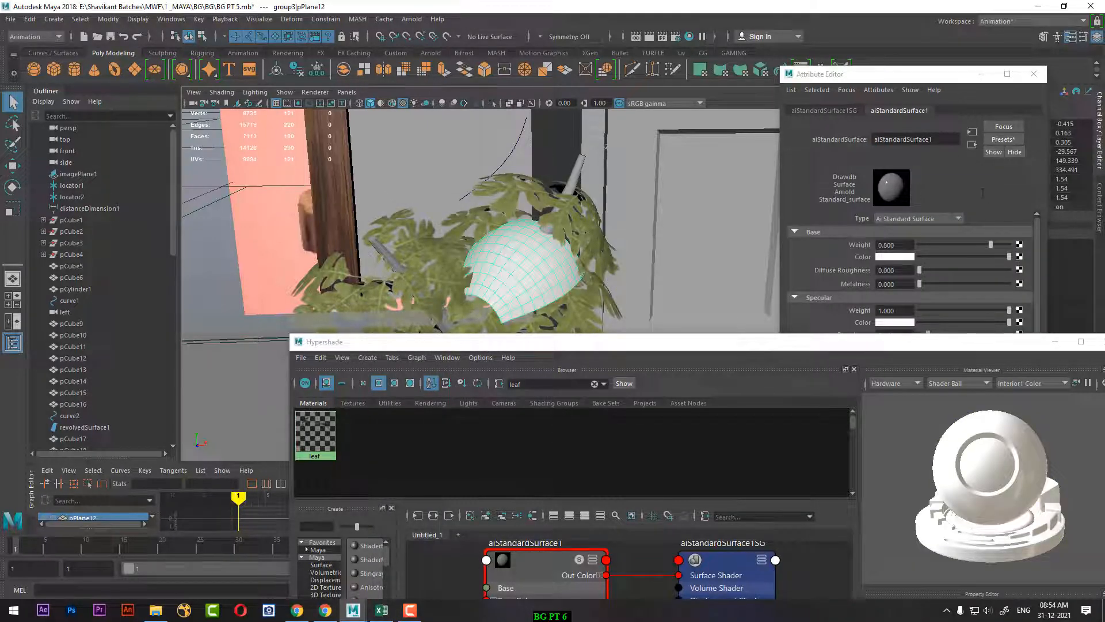
Rename the new Arnold material as ai_leaf
{"action": "left_click_drag", "start_coordinate": [939, 140], "coordinate": [885, 138]}
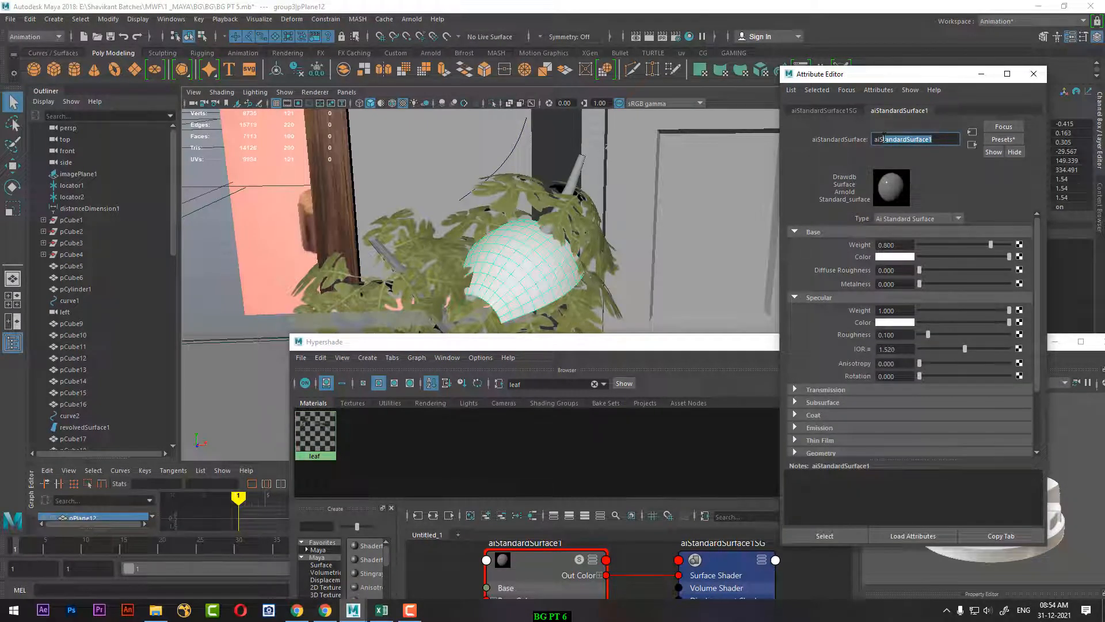
{"action": "key", "text": "BackSpace"}
{"action": "type", "text": "_leaf"}
{"action": "key", "text": "Return"}
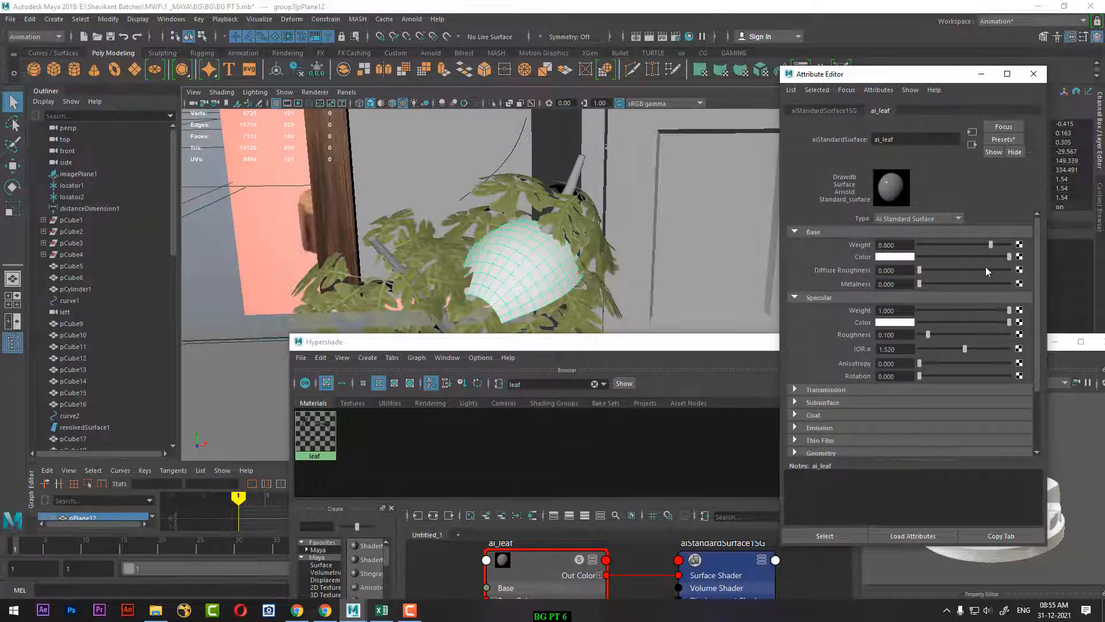
Arrange the Hypershade beside the material attributes and connect the leaf.jpg texture to ai_leaf's base color
{"action": "left_click_drag", "start_coordinate": [620, 346], "coordinate": [460, 202]}
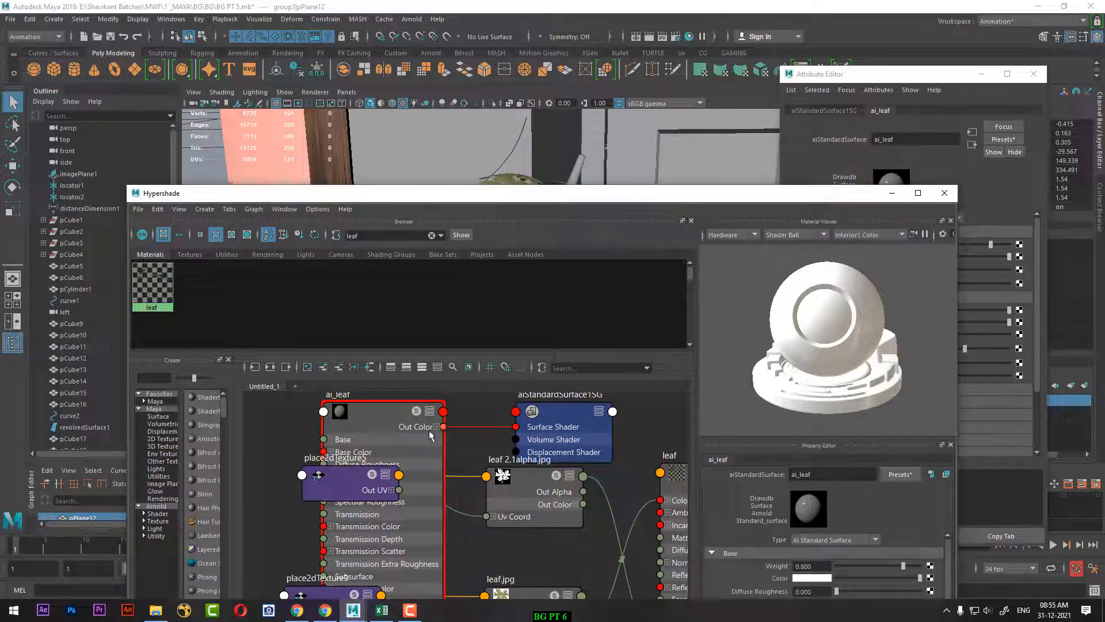
{"action": "left_click", "coordinate": [918, 193]}
{"action": "middle_click_drag", "start_coordinate": [403, 389], "coordinate": [536, 381]}
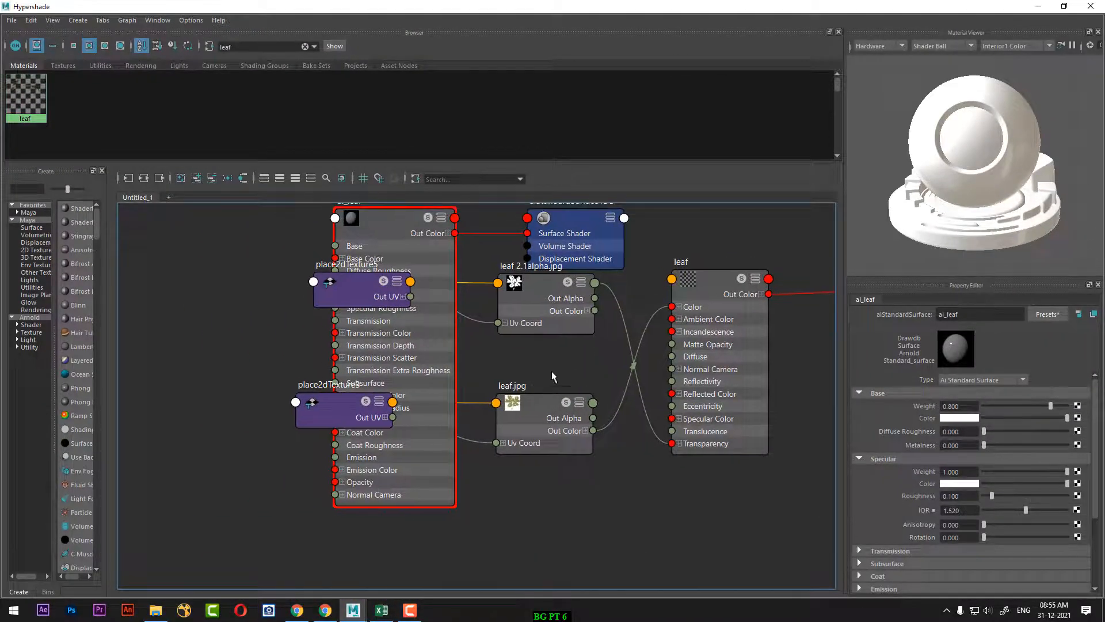
{"action": "left_click_drag", "start_coordinate": [719, 5], "coordinate": [354, 45]}
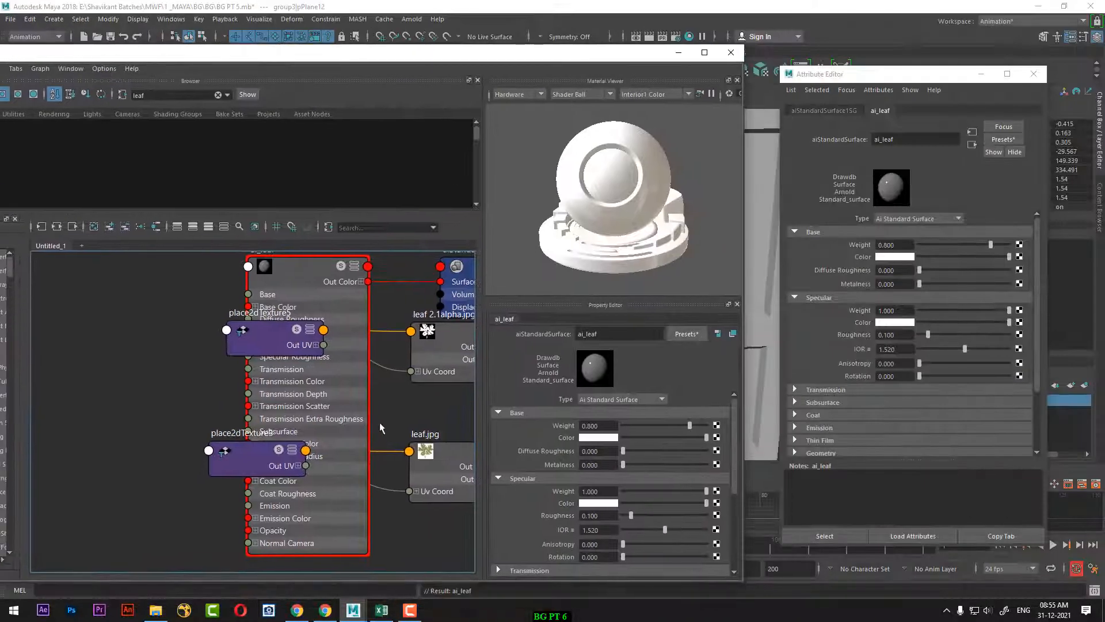
{"action": "middle_click_drag", "start_coordinate": [379, 422], "coordinate": [181, 424]}
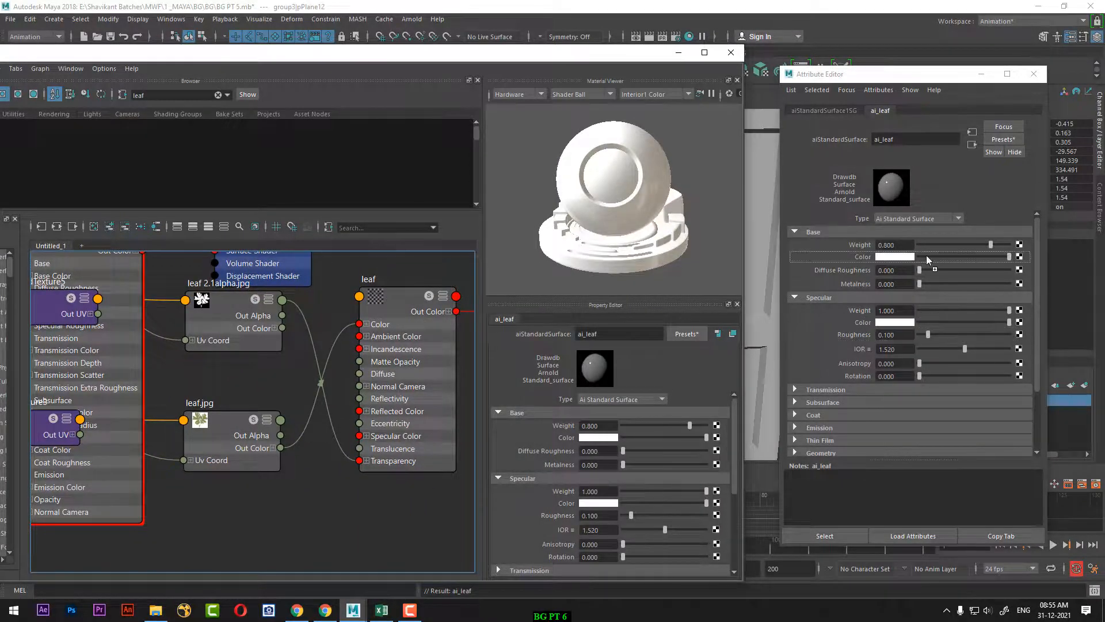
{"action": "middle_click_drag", "start_coordinate": [927, 256], "coordinate": [926, 256]}
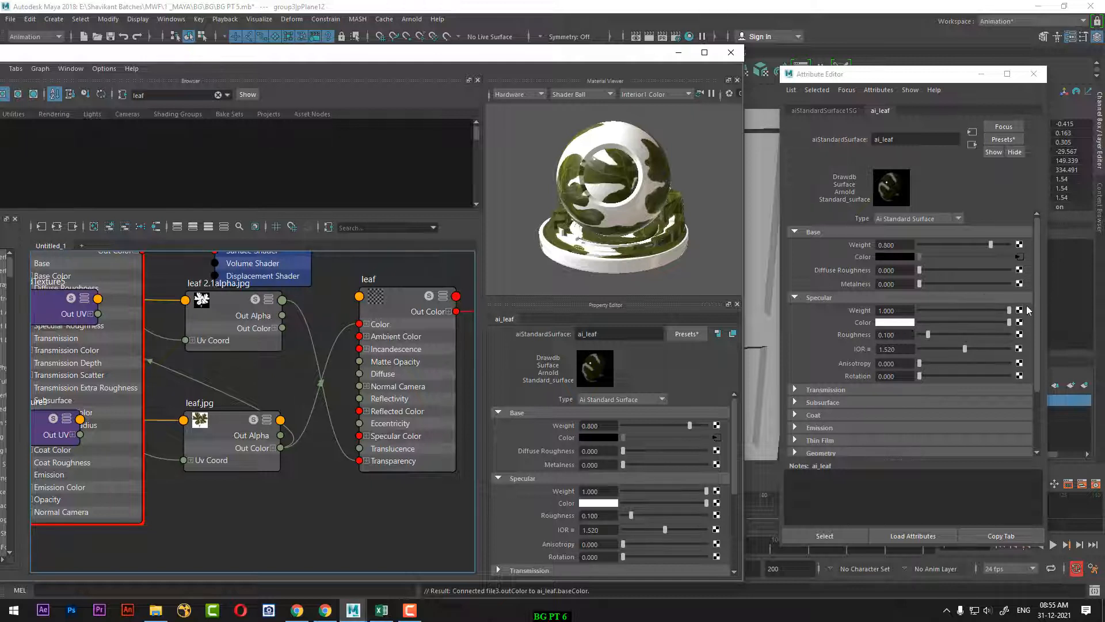
Set ai_leaf's specular color to black and connect the leaf 2.1alpha.jpg texture to its geometry opacity
{"action": "left_click_drag", "start_coordinate": [955, 323], "coordinate": [906, 333]}
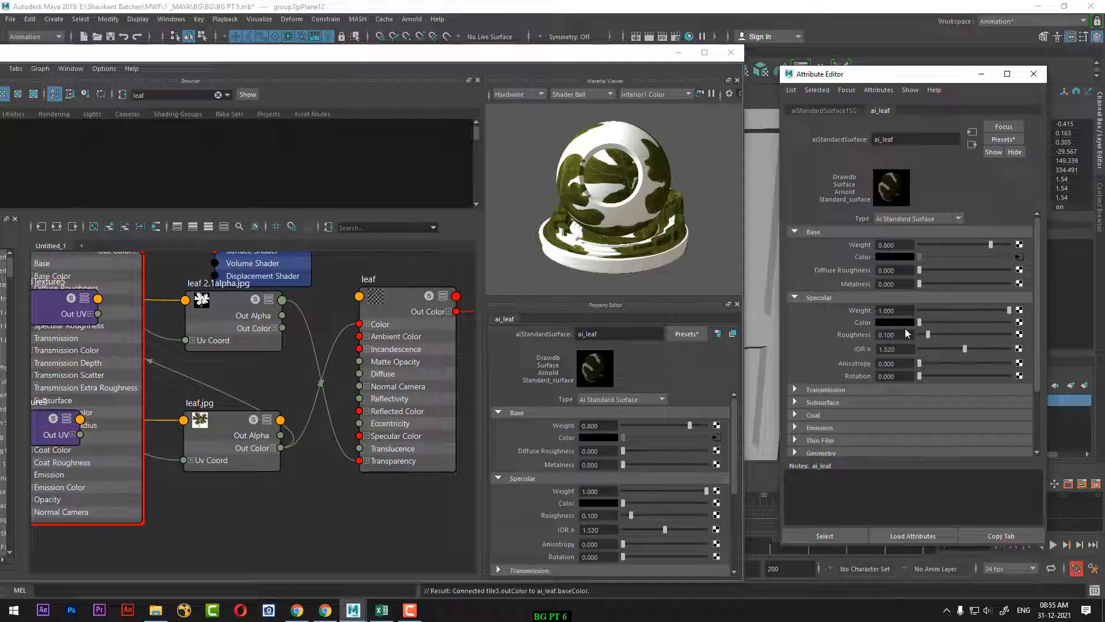
{"action": "scroll", "coordinate": [870, 355], "scroll_direction": "down", "scroll_amount": 3}
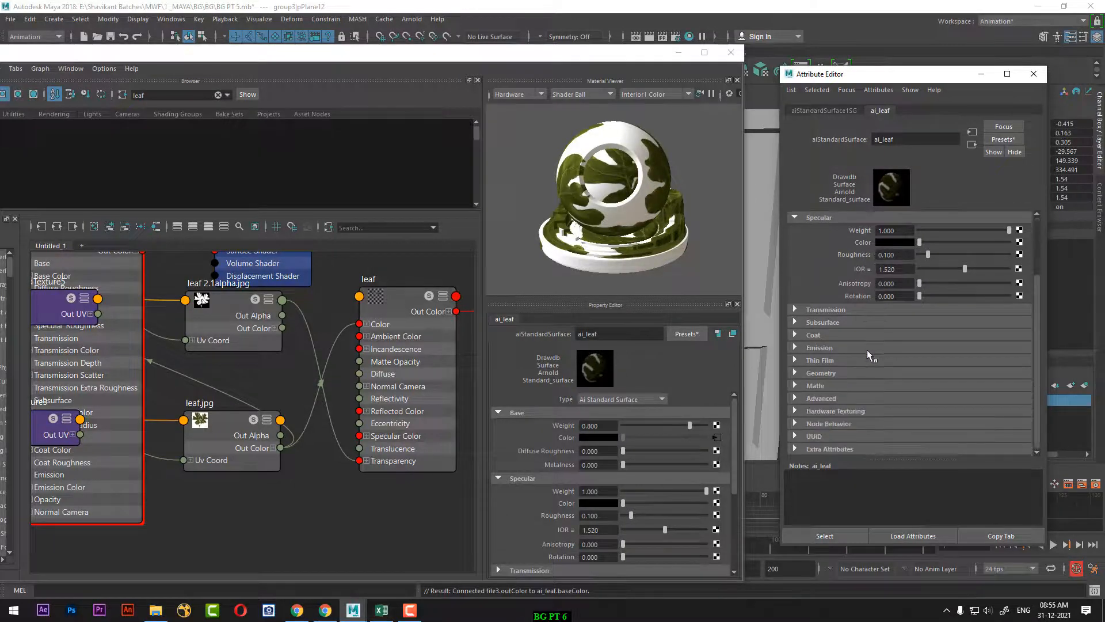
{"action": "left_click", "coordinate": [827, 374]}
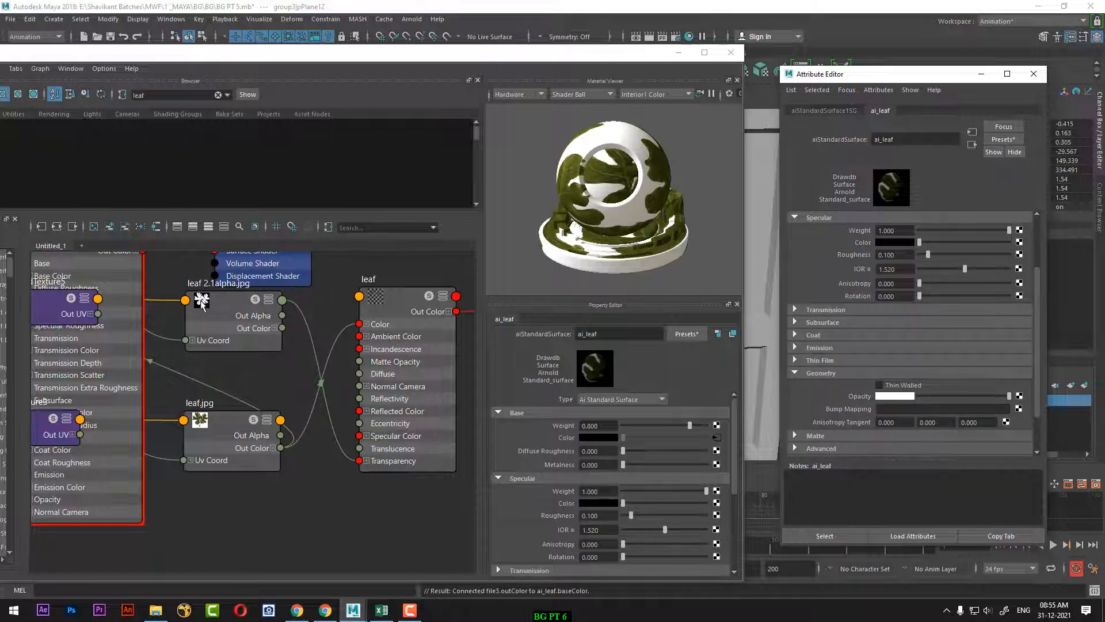
{"action": "middle_click_drag", "start_coordinate": [202, 303], "coordinate": [852, 398]}
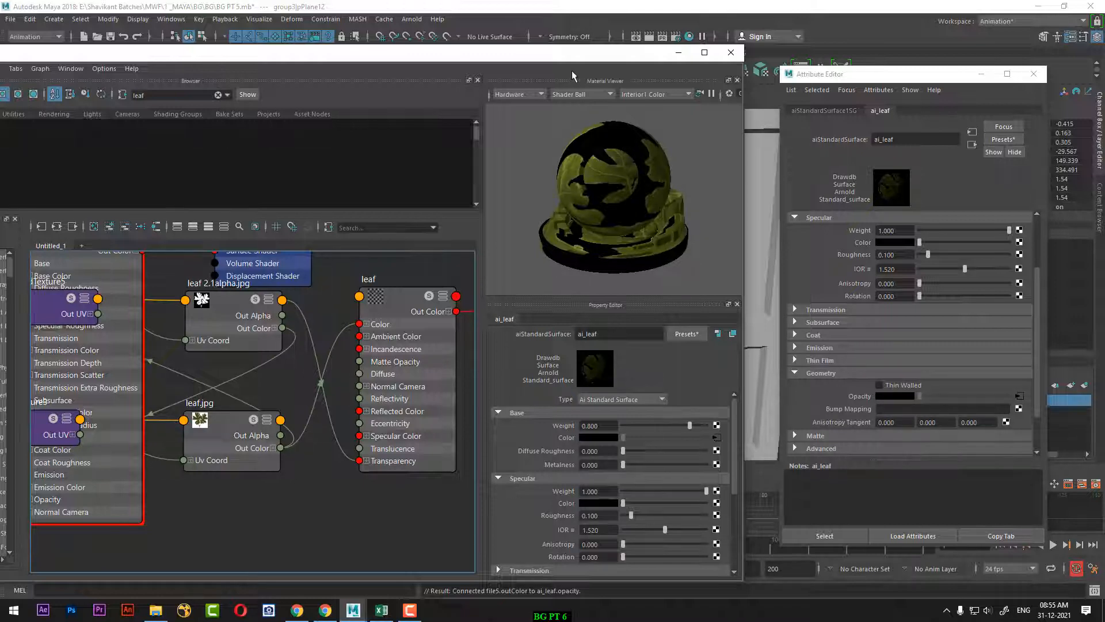
Turn off the Arnold Opaque option on the ai_leaf plane's shape and test-render the perspective view
{"action": "left_click_drag", "start_coordinate": [573, 61], "coordinate": [320, 347]}
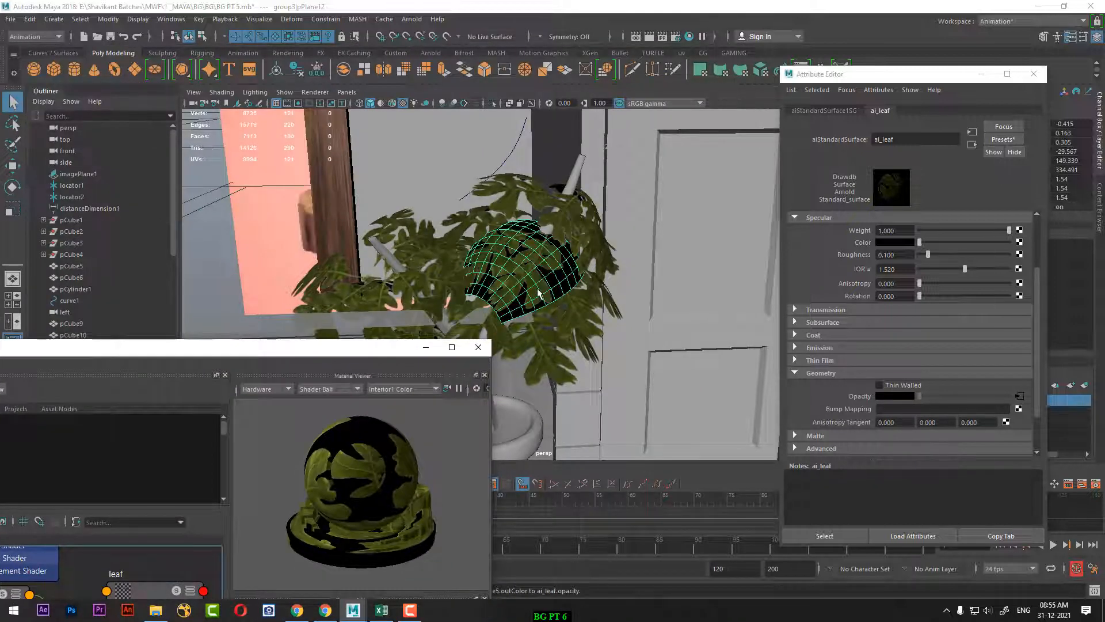
{"action": "left_click", "coordinate": [539, 293]}
{"action": "left_click", "coordinate": [842, 274]}
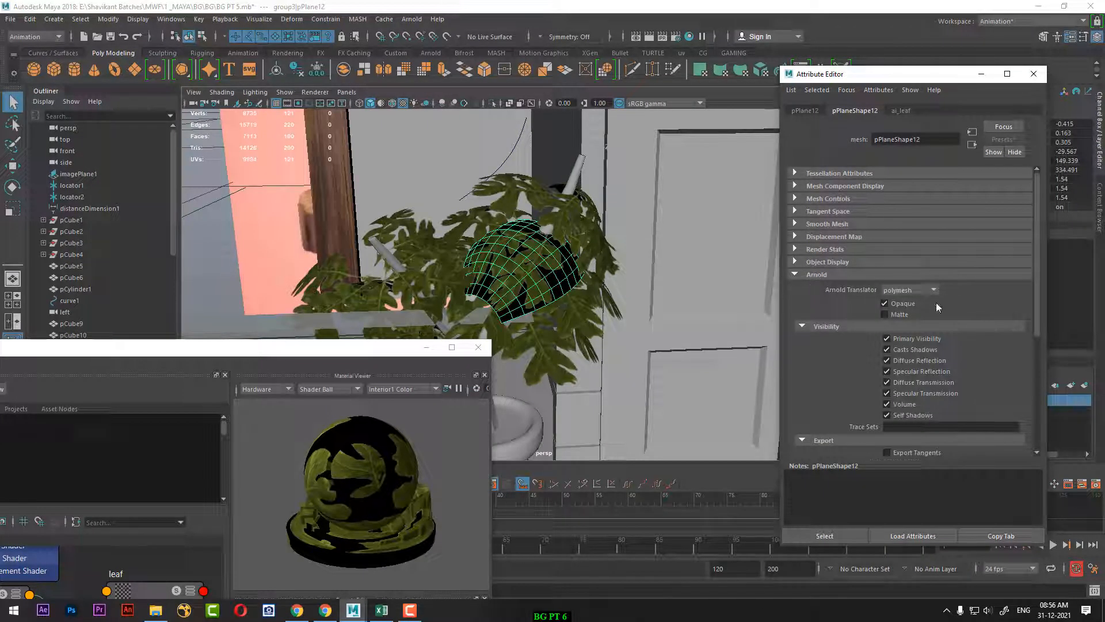
{"action": "left_click", "coordinate": [921, 291]}
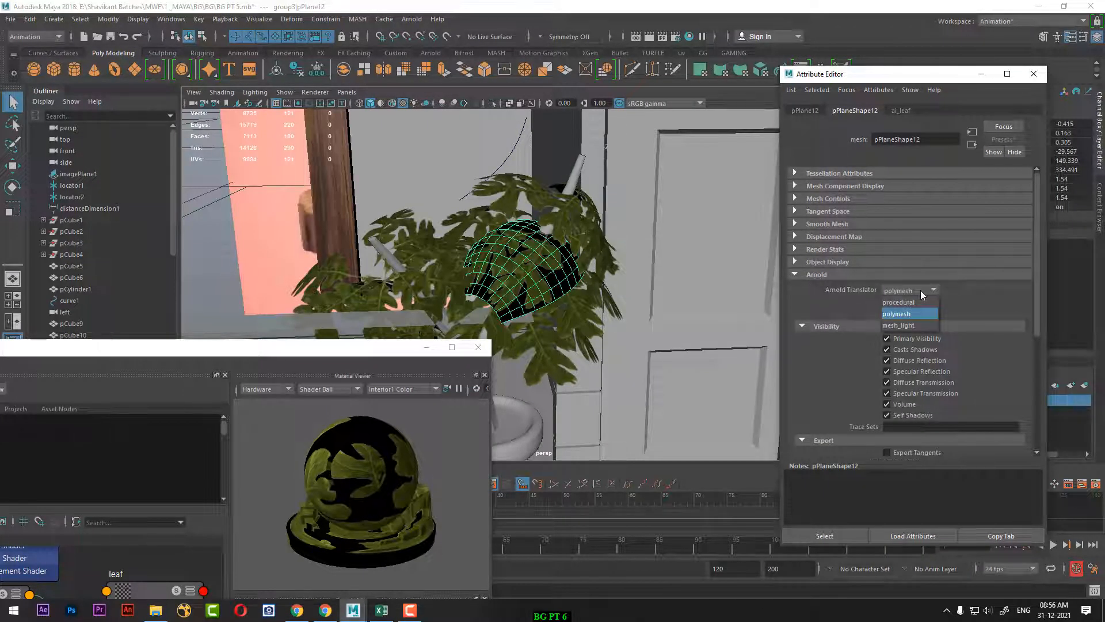
{"action": "left_click", "coordinate": [920, 290]}
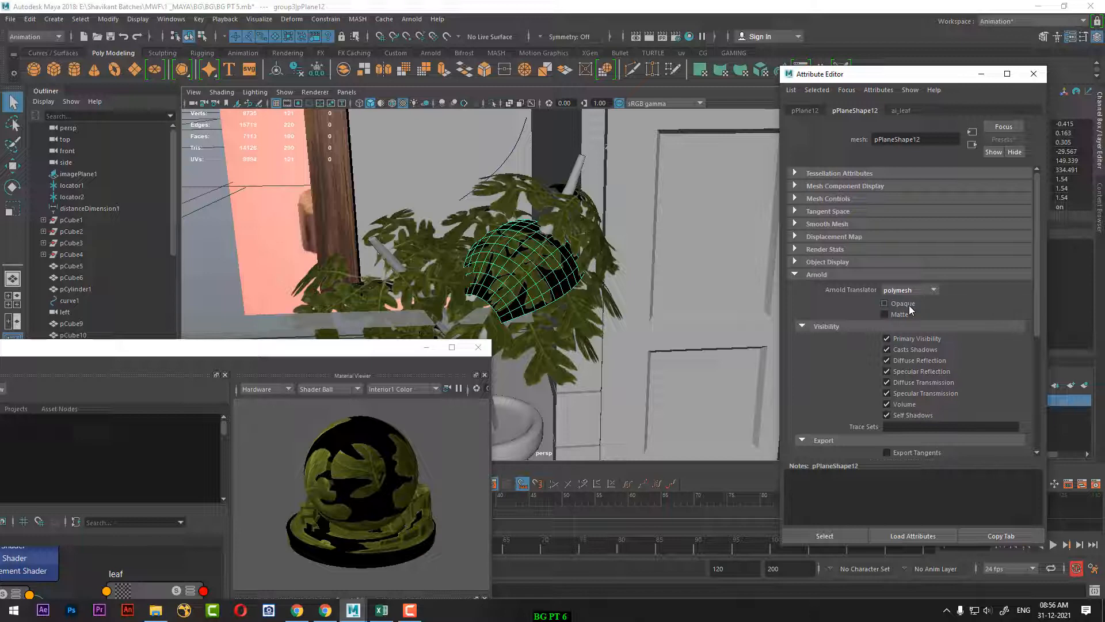
{"action": "left_click", "coordinate": [649, 37]}
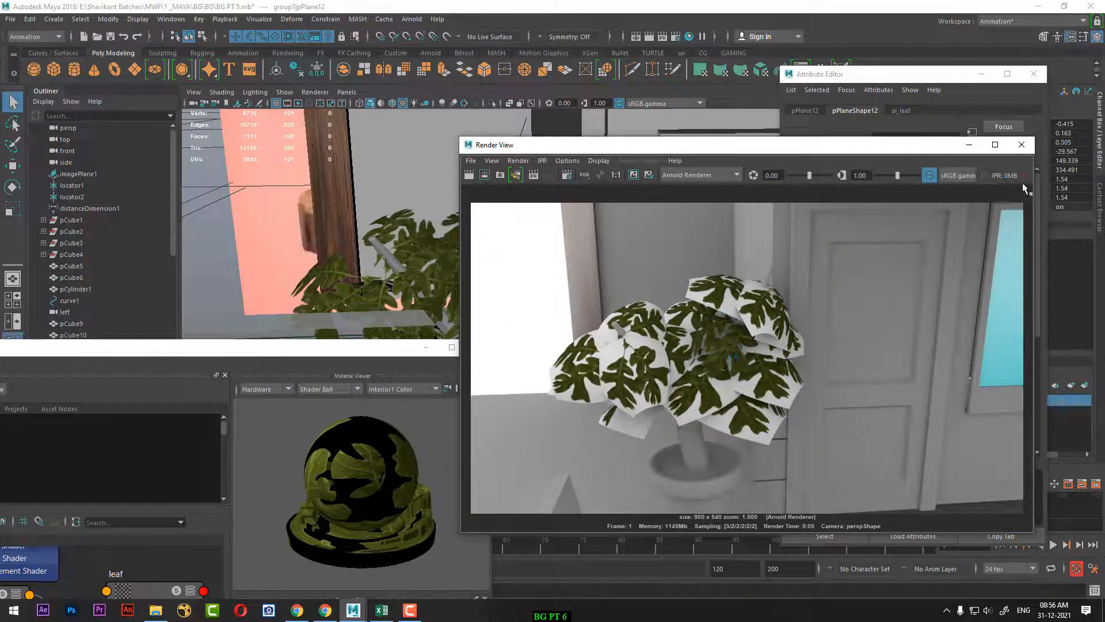
{"action": "left_click", "coordinate": [1022, 144]}
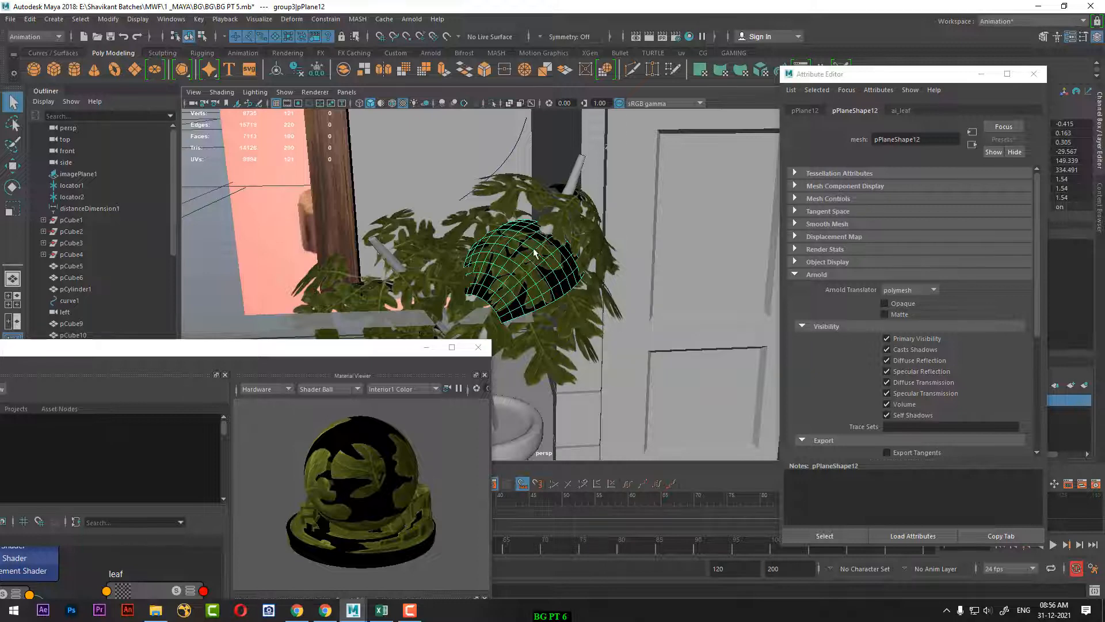
Select the potted plant's branch leaf groups, including group3 and group4, together with the pPlane5 leaf
{"action": "left_click_drag", "start_coordinate": [534, 254], "coordinate": [561, 245], "text": "alt"}
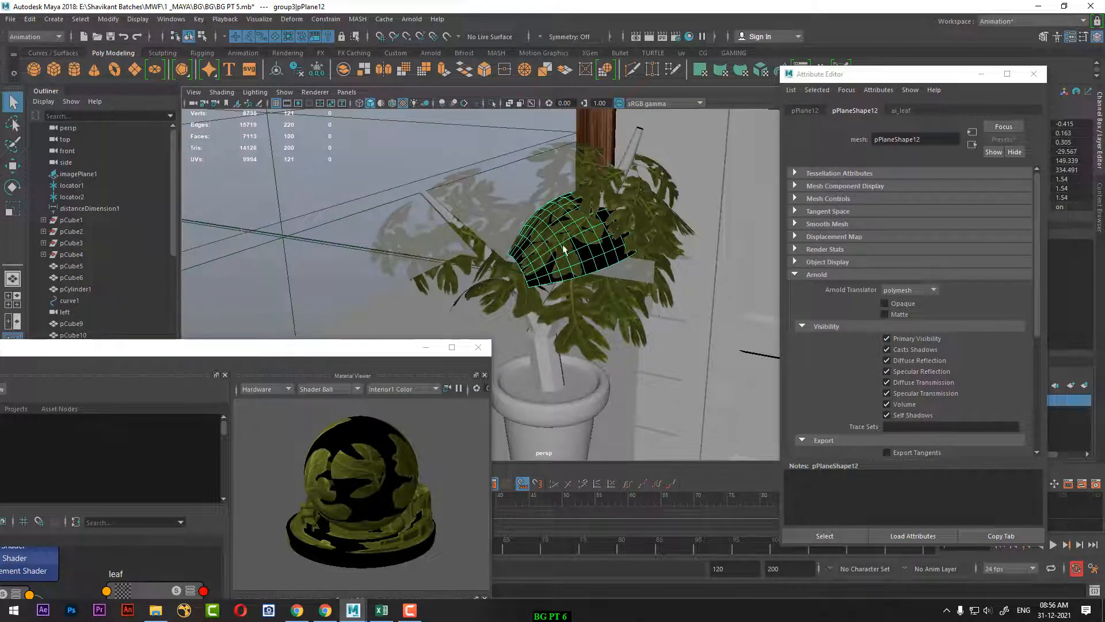
{"action": "left_click", "coordinate": [639, 216]}
{"action": "left_click_drag", "start_coordinate": [639, 216], "coordinate": [566, 242], "text": "alt"}
{"action": "key", "text": "Up"}
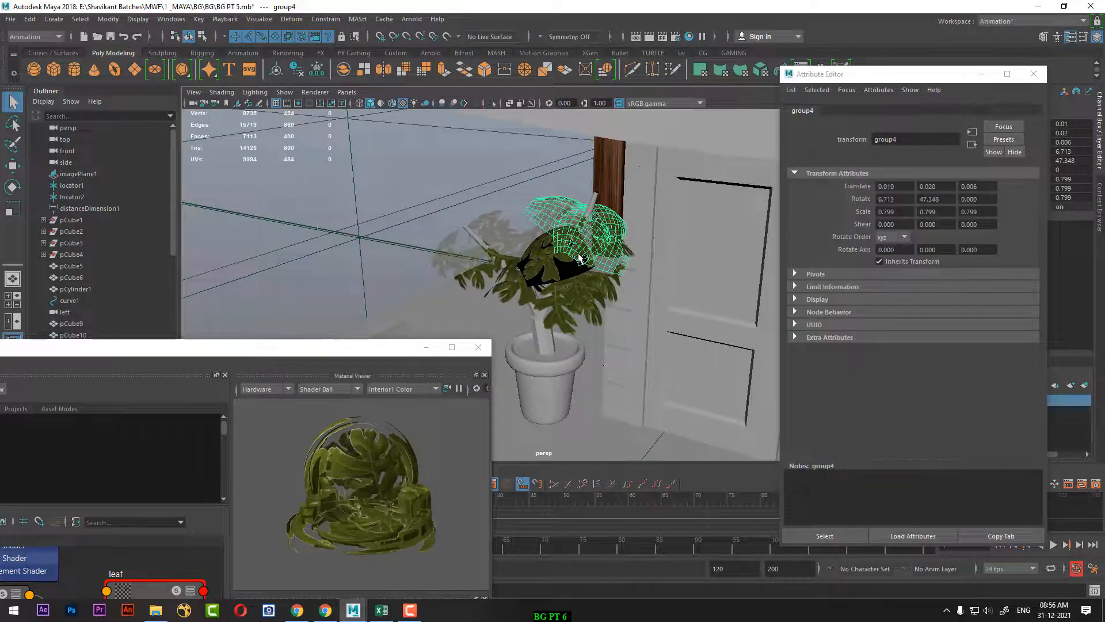
{"action": "left_click", "coordinate": [564, 274]}
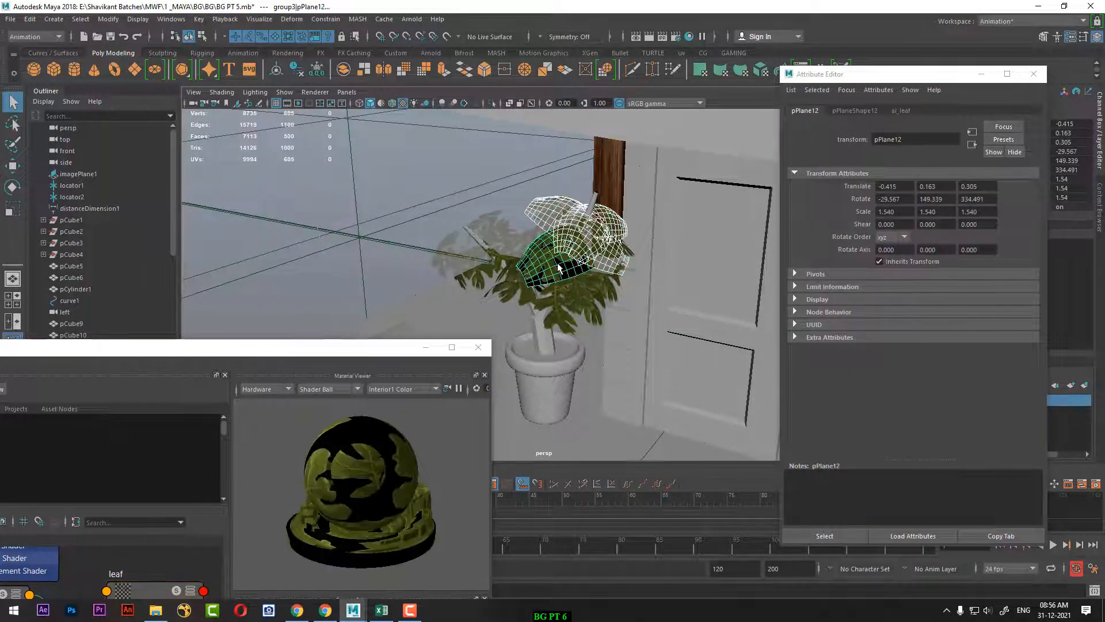
{"action": "key", "text": "Up"}
{"action": "left_click", "coordinate": [549, 317]}
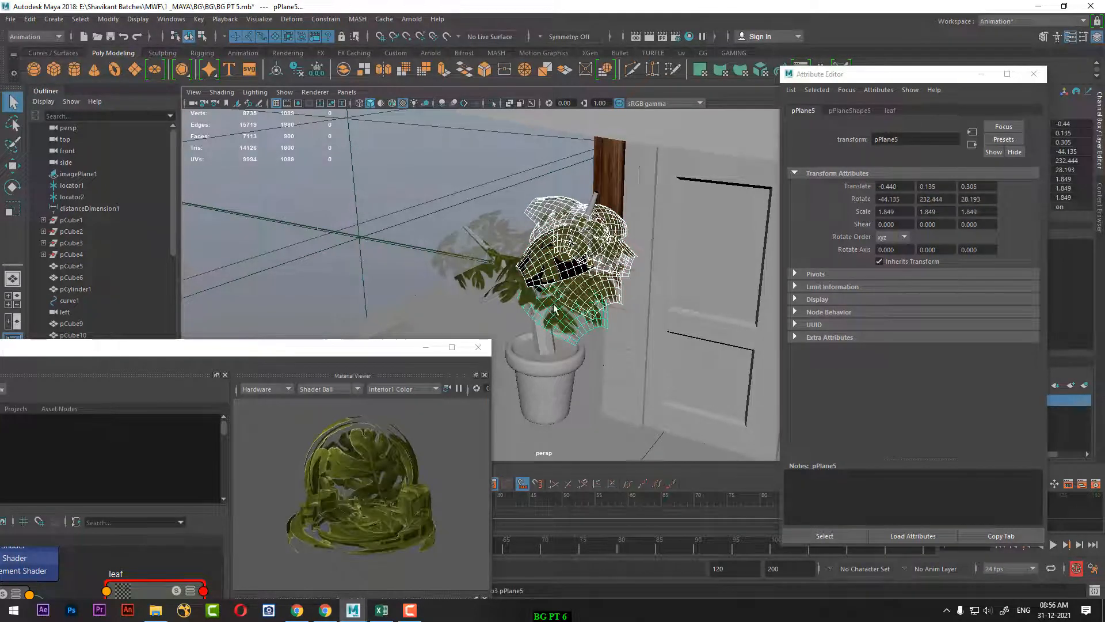
{"action": "left_click", "coordinate": [495, 259]}
{"action": "left_click_drag", "start_coordinate": [492, 258], "coordinate": [606, 307], "text": "alt"}
{"action": "key", "text": "Up"}
Add the remaining leaf planes pPlane1, pPlane4, pPlane3 and pPlane7 to the leaf selection
{"action": "left_click", "coordinate": [547, 284]}
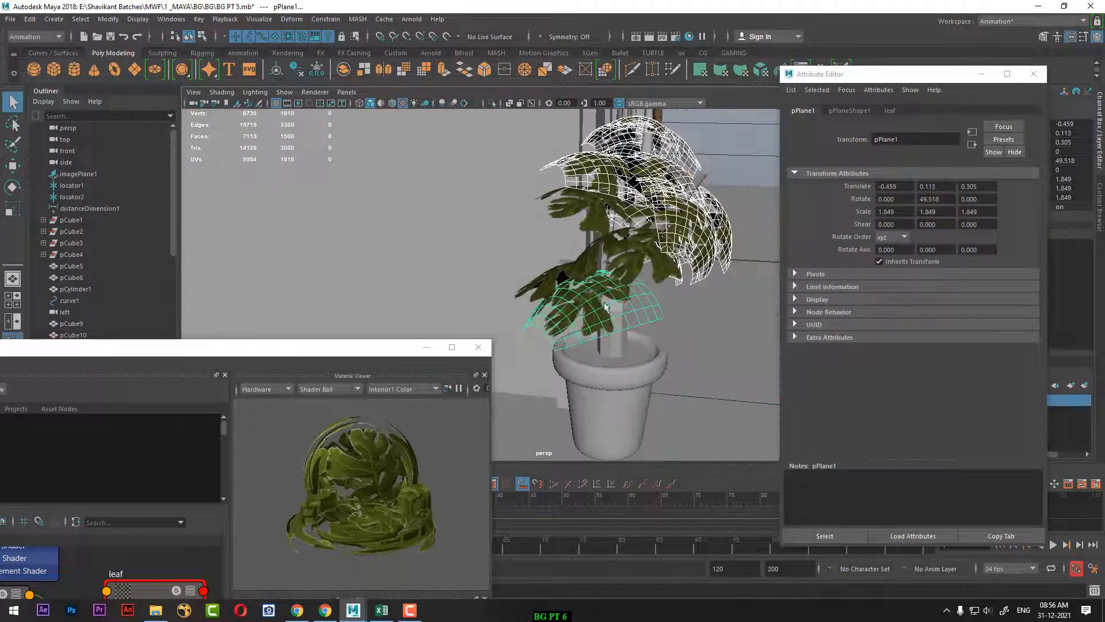
{"action": "left_click", "coordinate": [624, 266]}
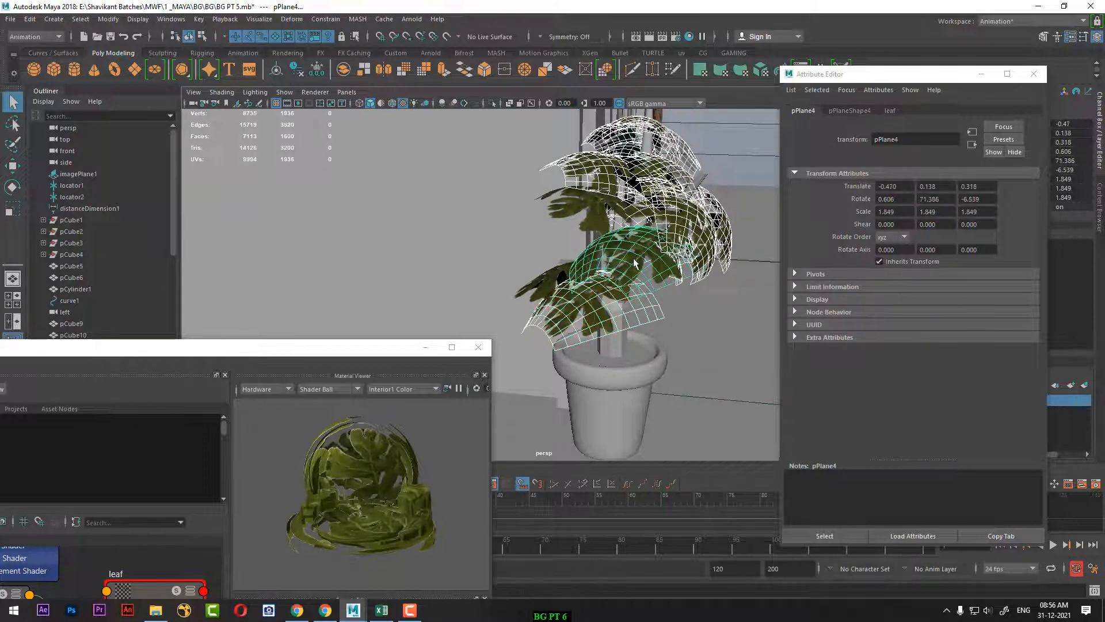
{"action": "left_click_drag", "start_coordinate": [577, 265], "coordinate": [639, 294], "text": "alt"}
{"action": "left_click", "coordinate": [565, 274], "text": "shift"}
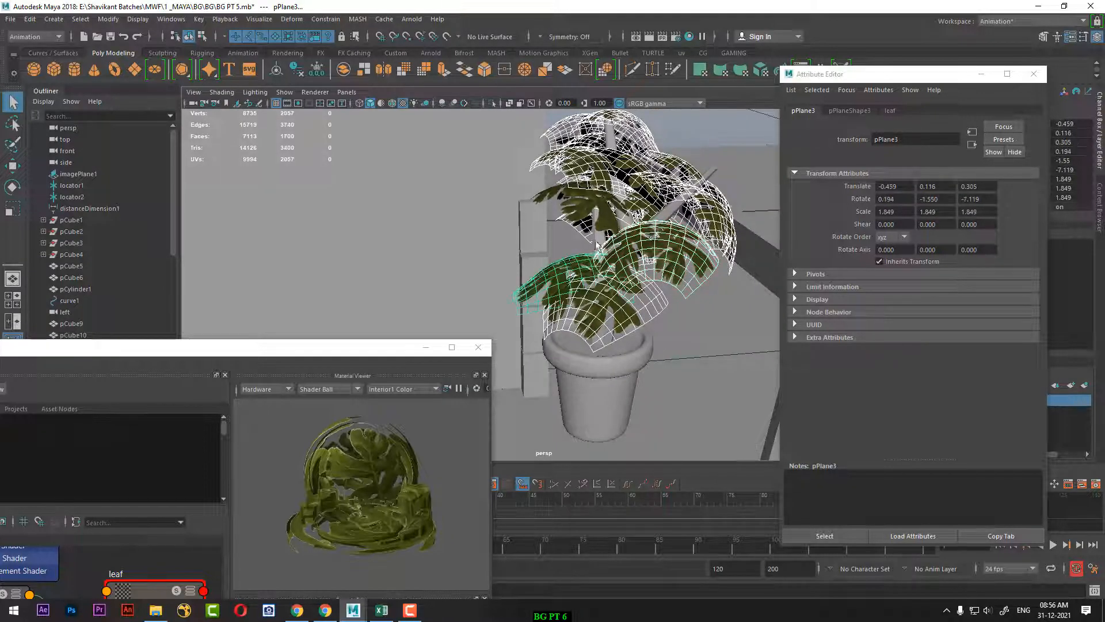
{"action": "left_click", "coordinate": [597, 212], "text": "shift"}
{"action": "left_click_drag", "start_coordinate": [598, 211], "coordinate": [513, 239], "text": "alt"}
Hide all unselected objects and assign the existing ai_leaf material to every selected leaf
{"action": "key", "text": "alt+h"}
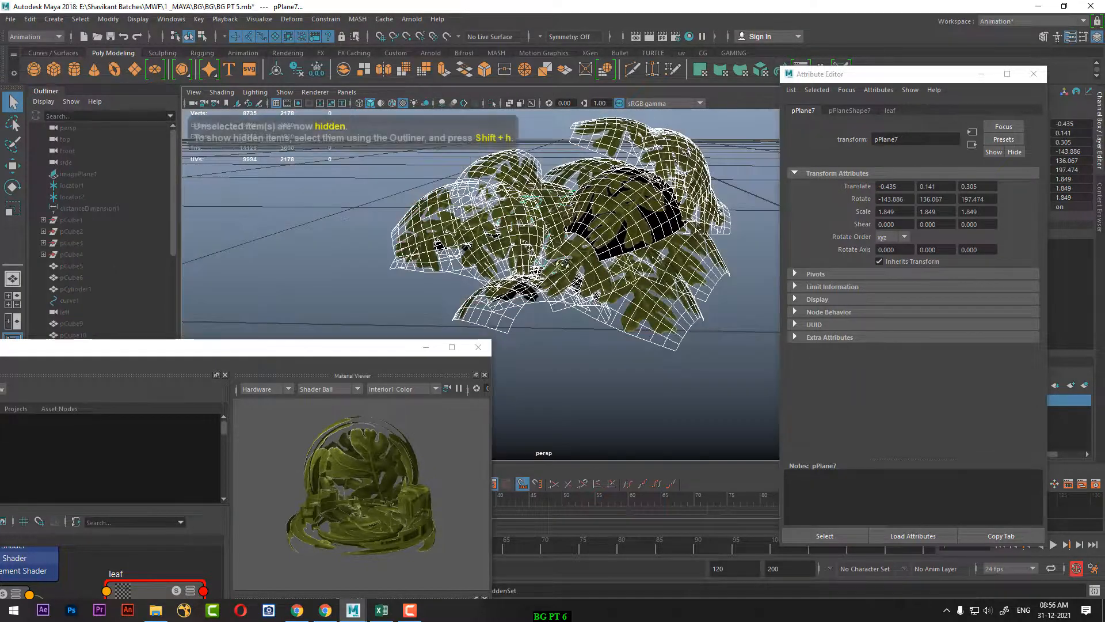
{"action": "left_click_drag", "start_coordinate": [562, 265], "coordinate": [556, 297], "text": "alt"}
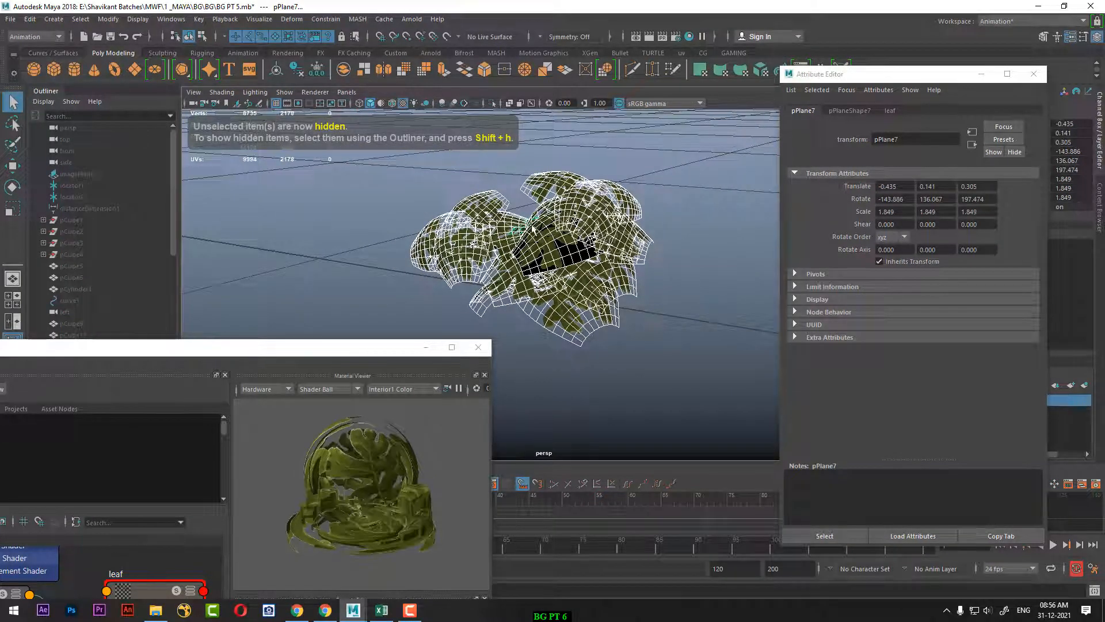
{"action": "right_click_drag", "start_coordinate": [473, 240], "coordinate": [496, 559]}
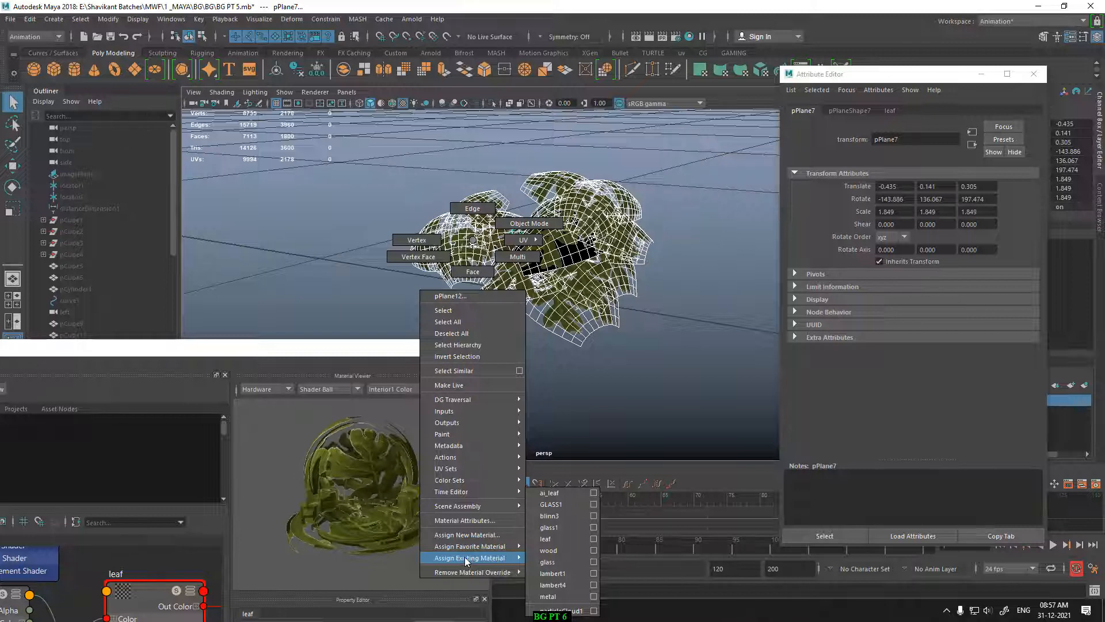
{"action": "left_click", "coordinate": [566, 493]}
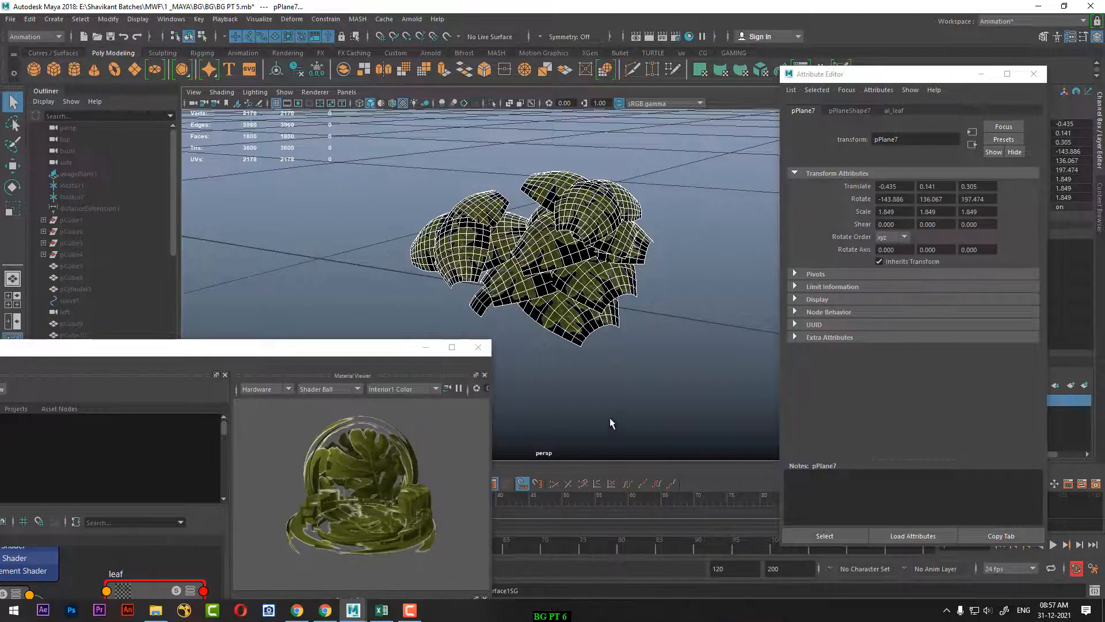
{"action": "left_click", "coordinate": [578, 333]}
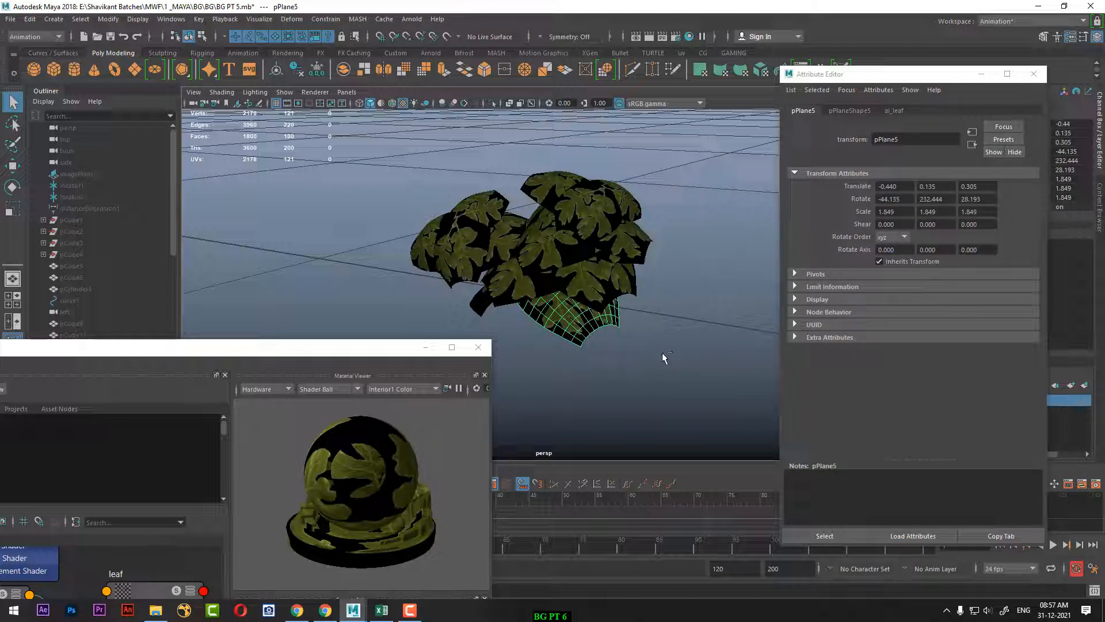
{"action": "left_click", "coordinate": [658, 359]}
Turn off the Arnold Opaque option on the shapes of pPlane5 and of pPlane10 and pPlane9 in group3
{"action": "left_click", "coordinate": [572, 318]}
{"action": "left_click", "coordinate": [850, 111]}
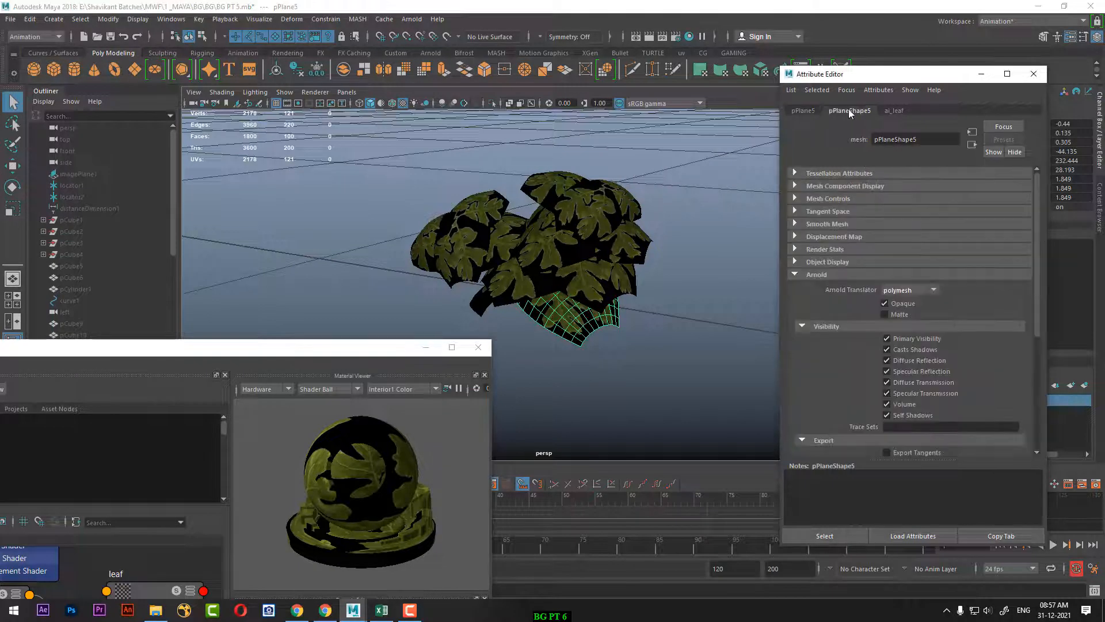
{"action": "left_click", "coordinate": [904, 304]}
{"action": "left_click", "coordinate": [584, 290]}
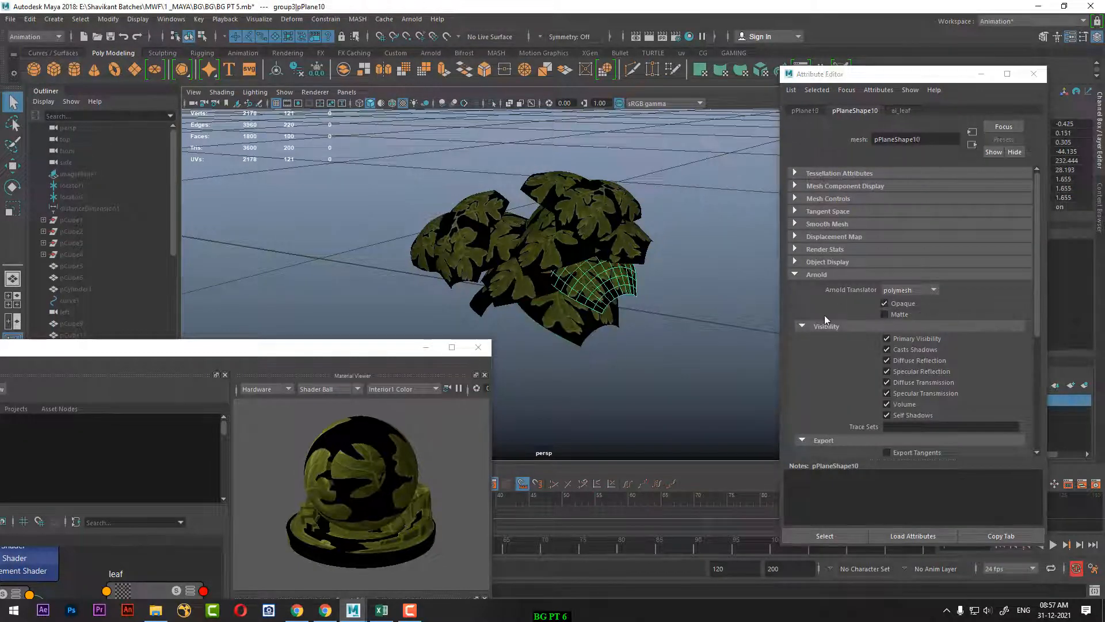
{"action": "left_click", "coordinate": [900, 306]}
{"action": "left_click_drag", "start_coordinate": [610, 268], "coordinate": [595, 272], "text": "alt"}
{"action": "left_click", "coordinate": [609, 256]}
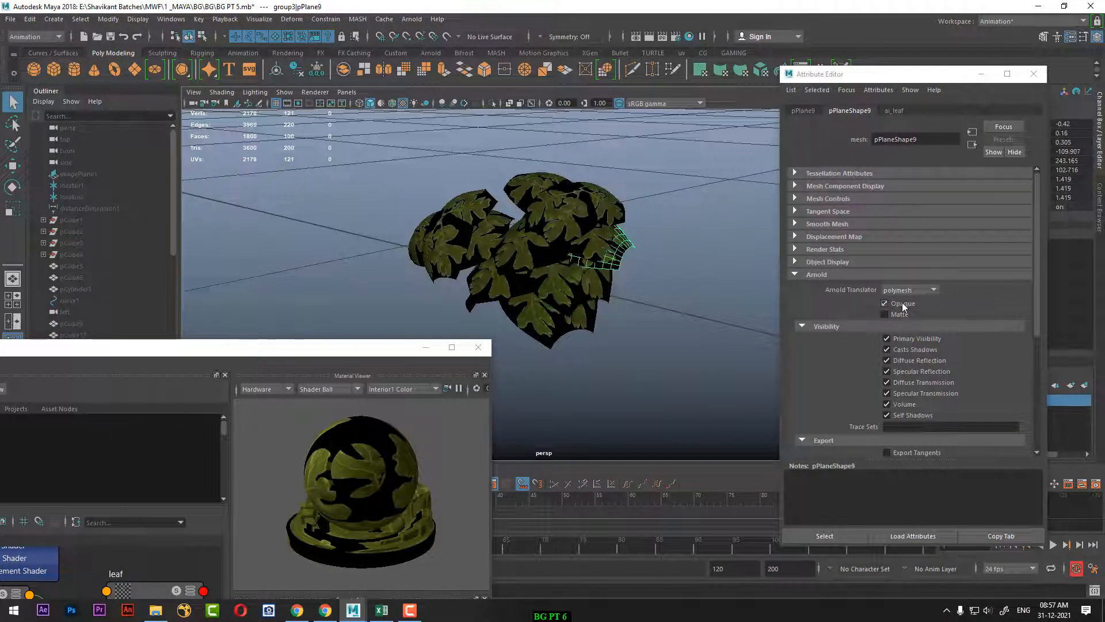
{"action": "left_click", "coordinate": [885, 304]}
Turn off Arnold Opaque on the neighbouring leaves at the upper end of the cluster, including group4's pPlane12
{"action": "left_click", "coordinate": [579, 291]}
{"action": "left_click", "coordinate": [620, 249]}
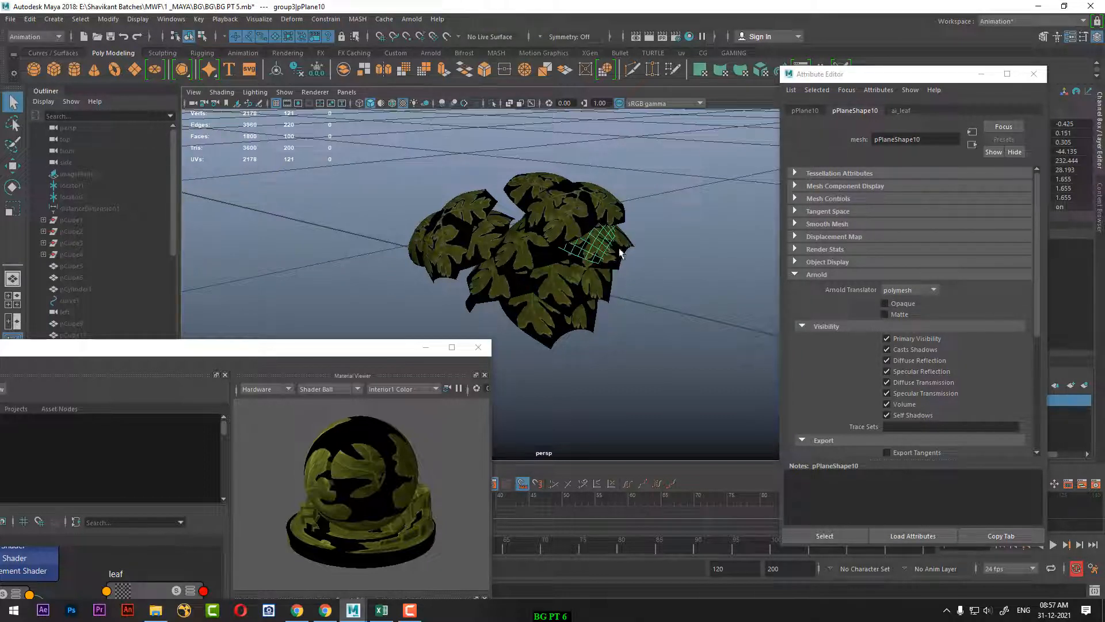
{"action": "left_click", "coordinate": [885, 304]}
{"action": "left_click", "coordinate": [605, 230]}
{"action": "left_click", "coordinate": [907, 306]}
{"action": "left_click", "coordinate": [611, 213]}
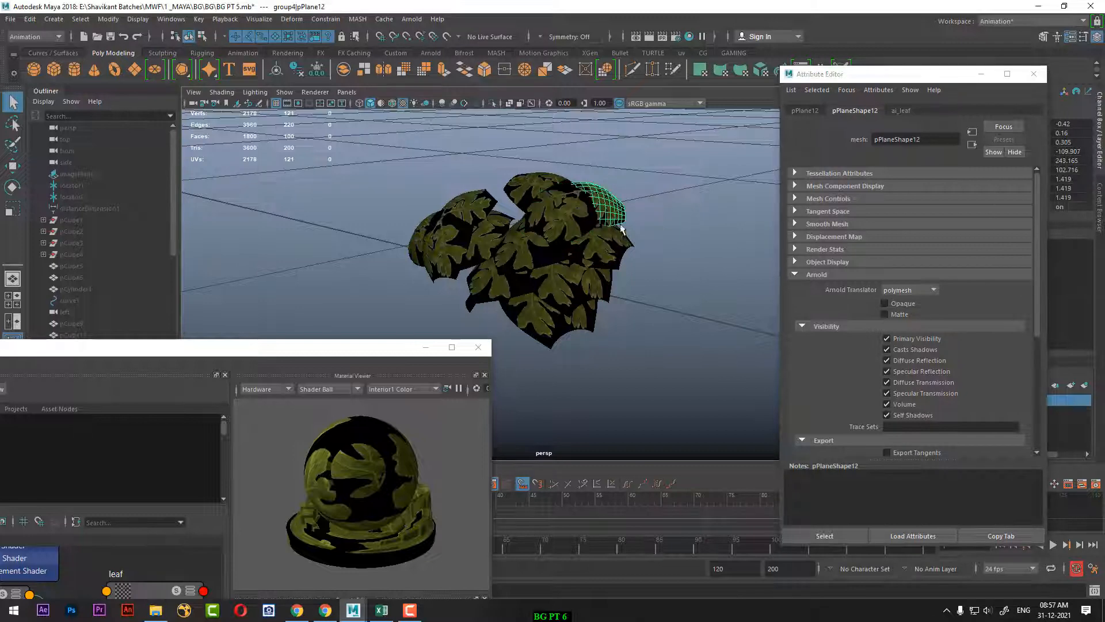
Turn off Arnold Opaque on group5's pPlane12 and the leaf beside it
{"action": "left_click", "coordinate": [530, 269]}
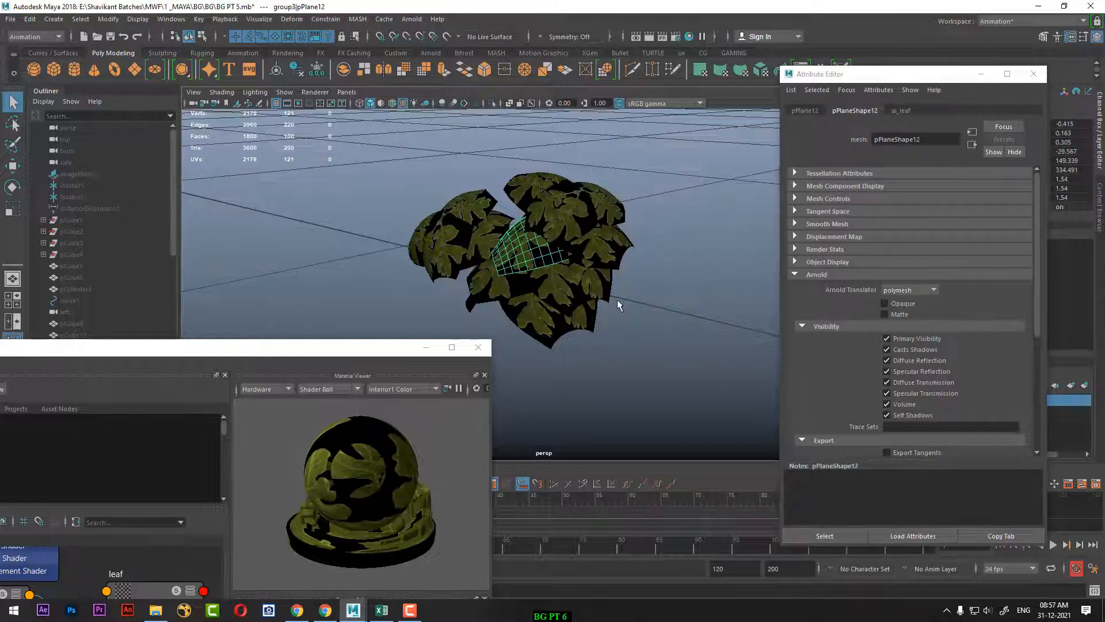
{"action": "left_click_drag", "start_coordinate": [617, 301], "coordinate": [662, 303], "text": "alt"}
{"action": "left_click", "coordinate": [540, 291]}
{"action": "left_click", "coordinate": [912, 305]}
{"action": "left_click_drag", "start_coordinate": [570, 344], "coordinate": [661, 382], "text": "alt"}
{"action": "left_click", "coordinate": [558, 278]}
{"action": "left_click", "coordinate": [902, 302]}
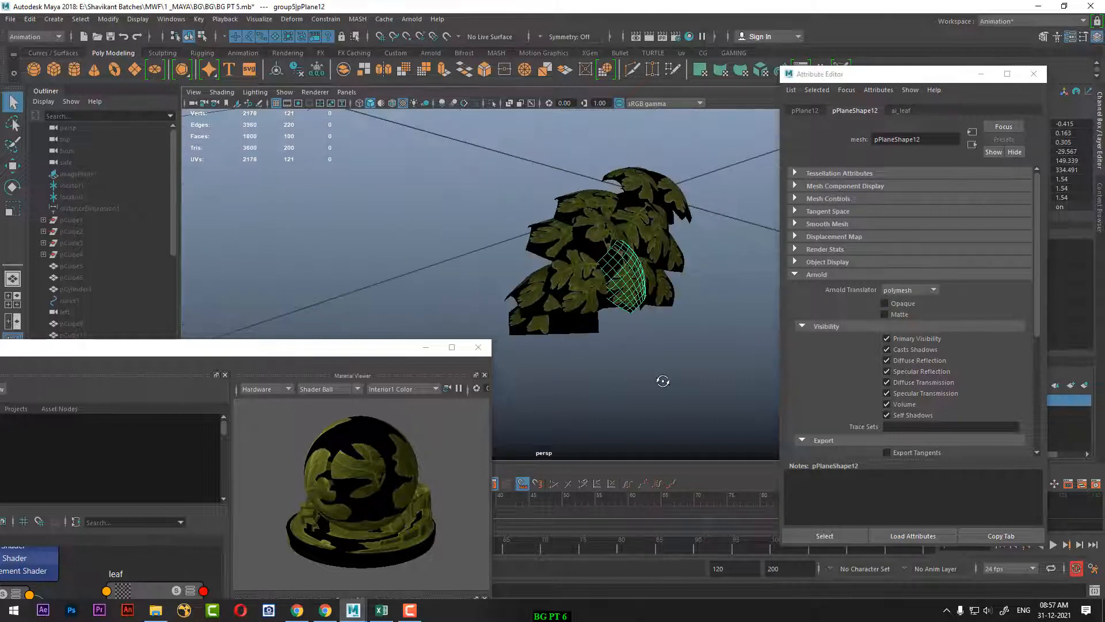
Turn off Arnold Opaque on group5's pPlane11, the adjacent lower leaf and pPlane1
{"action": "left_click", "coordinate": [599, 291]}
{"action": "left_click", "coordinate": [903, 305]}
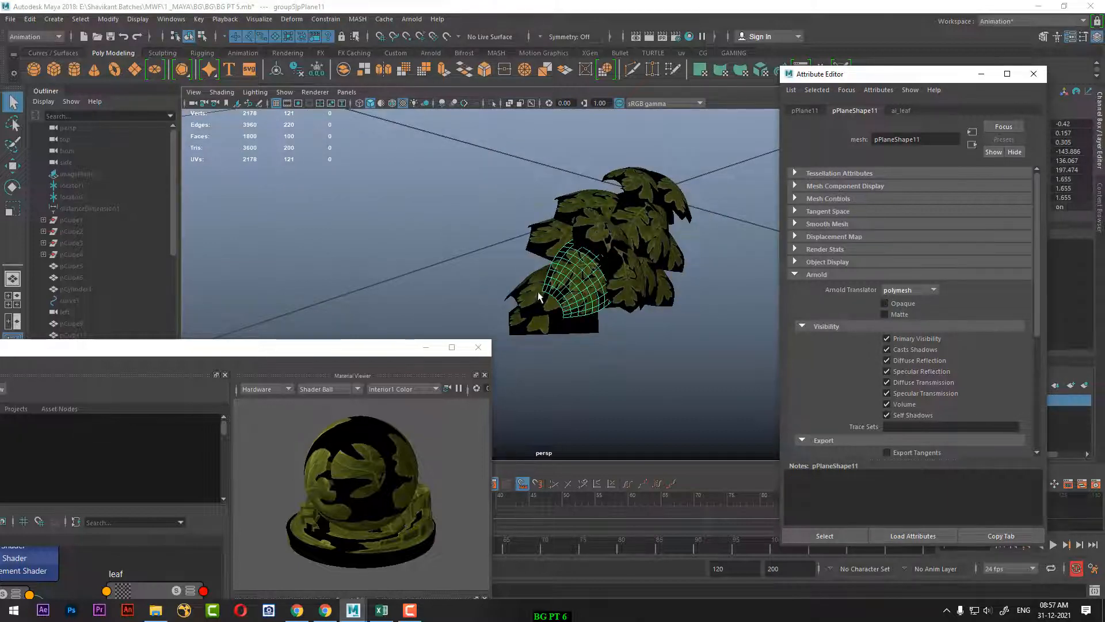
{"action": "left_click", "coordinate": [533, 294]}
{"action": "left_click", "coordinate": [904, 304]}
{"action": "left_click", "coordinate": [588, 332]}
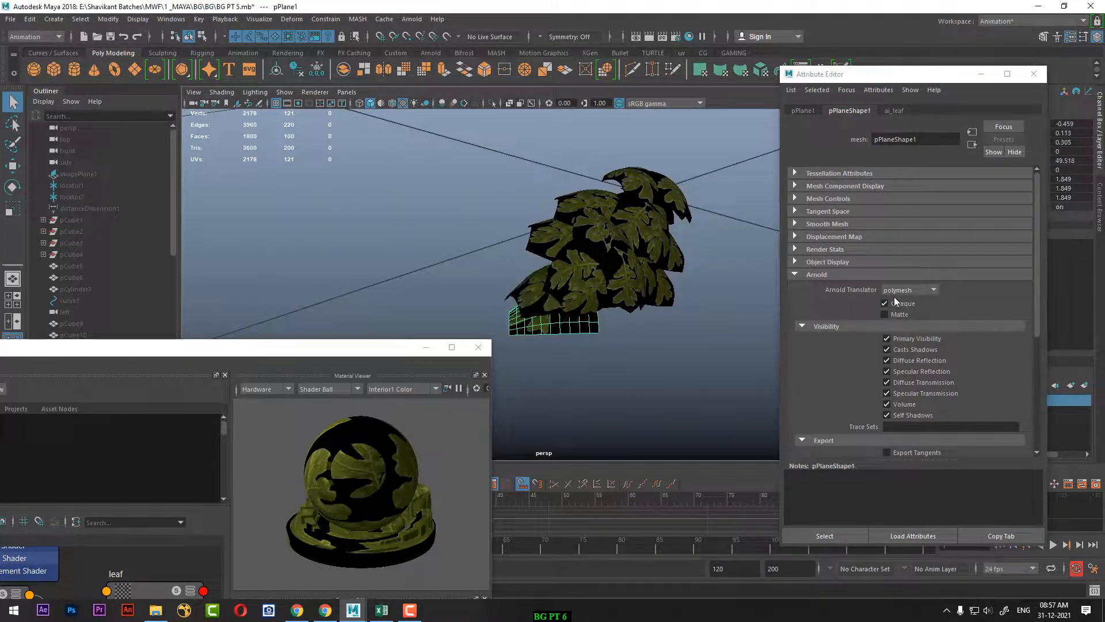
{"action": "left_click", "coordinate": [899, 305]}
Turn off Arnold Opaque on pPlane3, the leaf above it and group3's pPlane11
{"action": "left_click_drag", "start_coordinate": [549, 365], "coordinate": [623, 364], "text": "alt"}
{"action": "scroll", "coordinate": [622, 363], "scroll_direction": "up", "scroll_amount": 3}
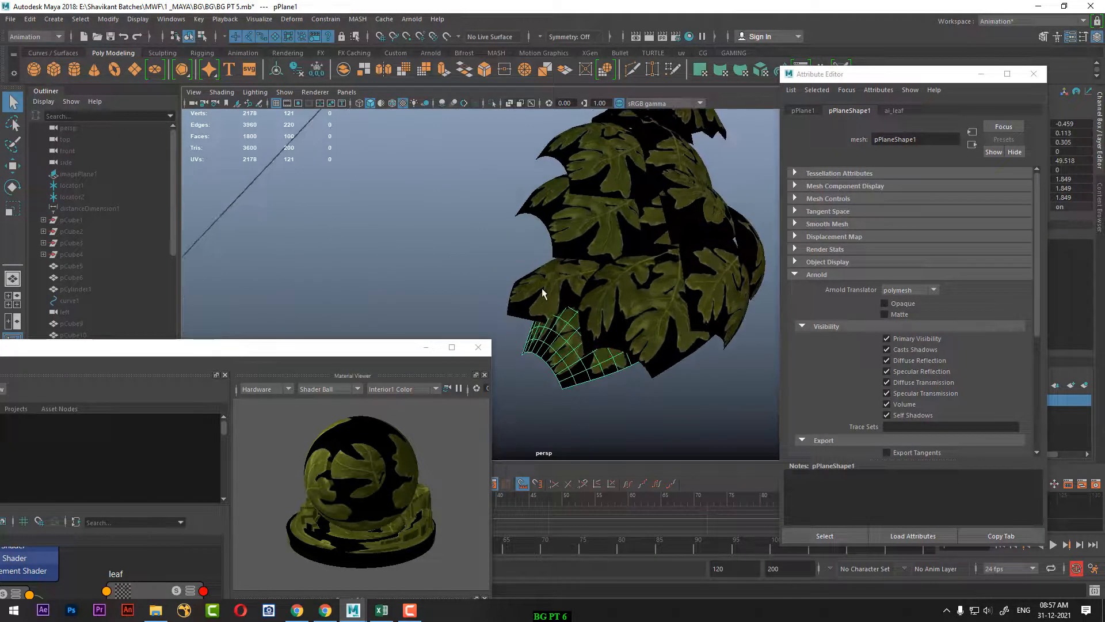
{"action": "left_click", "coordinate": [551, 289]}
{"action": "left_click_drag", "start_coordinate": [653, 314], "coordinate": [603, 305], "text": "alt"}
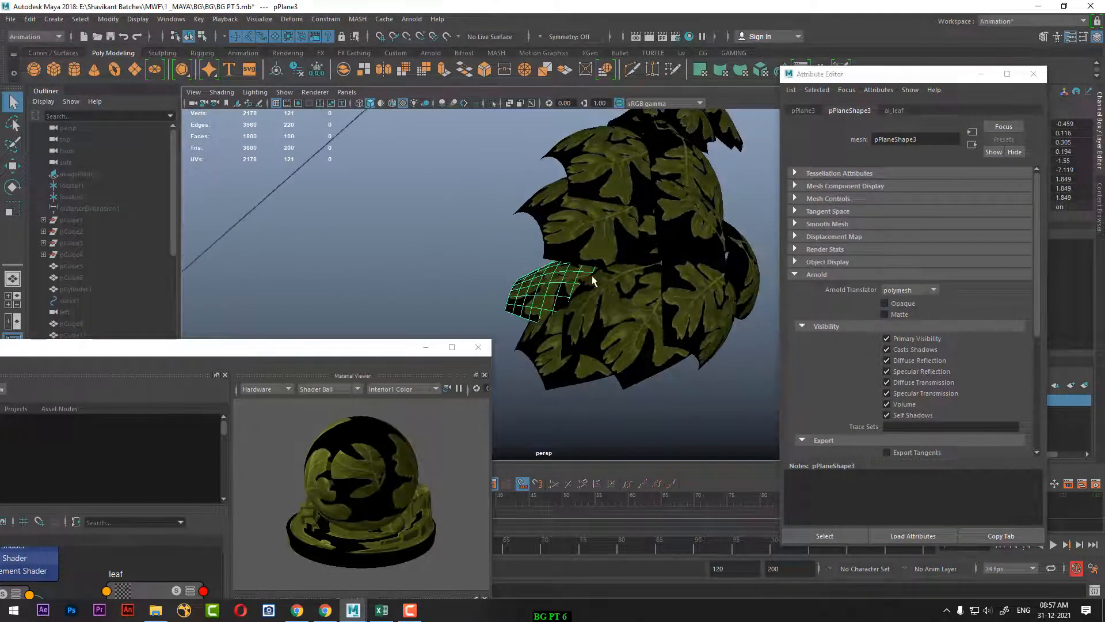
{"action": "left_click", "coordinate": [569, 228]}
{"action": "left_click", "coordinate": [901, 306]}
{"action": "left_click_drag", "start_coordinate": [691, 322], "coordinate": [552, 332], "text": "alt"}
{"action": "left_click", "coordinate": [552, 159]}
{"action": "left_click", "coordinate": [884, 303]}
{"action": "right_click_drag", "start_coordinate": [552, 332], "coordinate": [576, 328], "text": "alt"}
{"action": "middle_click_drag", "start_coordinate": [446, 308], "coordinate": [543, 316], "text": "alt"}
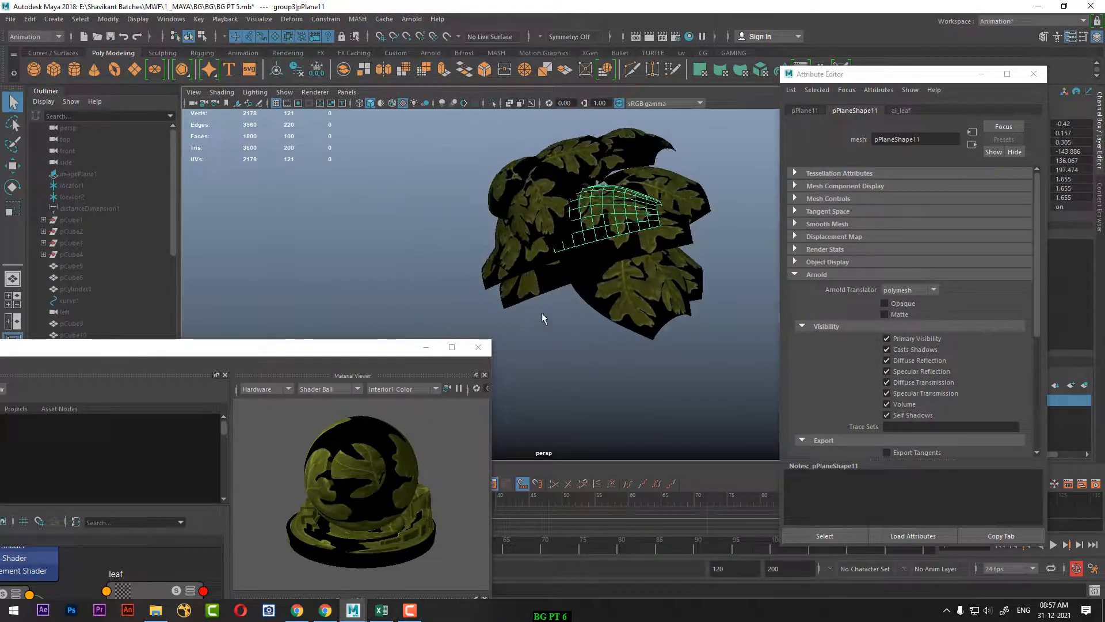
Check the Arnold Opaque setting on leaves around the cluster, including pPlane5, group3's pPlane10 and pPlane12, and group5's pPlane12
{"action": "left_click", "coordinate": [535, 286]}
{"action": "left_click_drag", "start_coordinate": [630, 334], "coordinate": [662, 318], "text": "alt"}
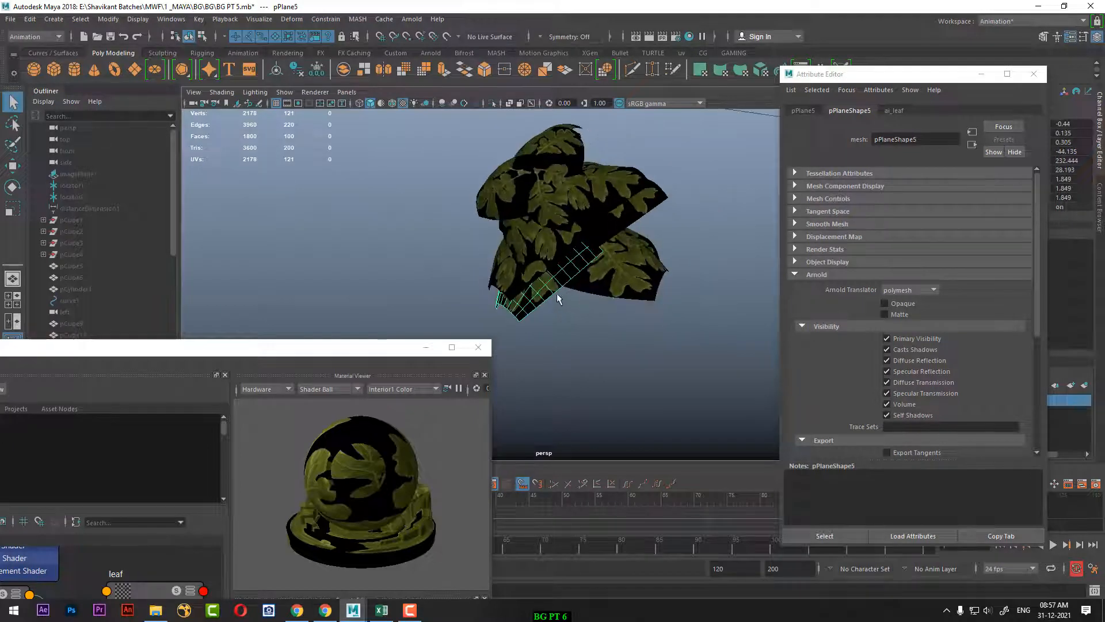
{"action": "left_click", "coordinate": [516, 282]}
{"action": "left_click_drag", "start_coordinate": [512, 294], "coordinate": [606, 297], "text": "alt"}
{"action": "left_click", "coordinate": [590, 227]}
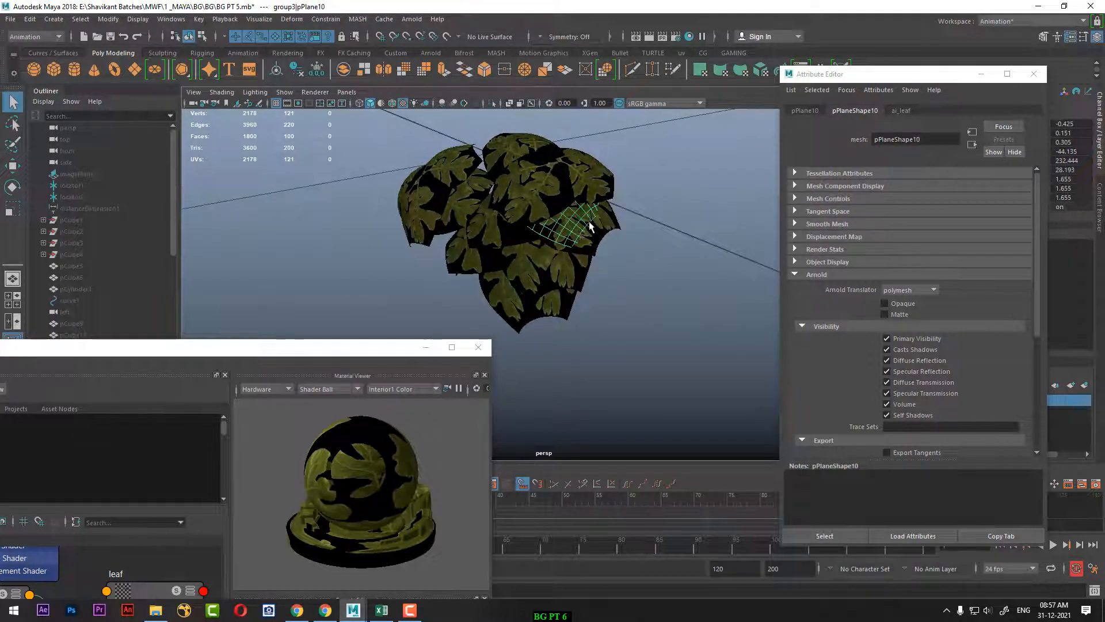
{"action": "left_click", "coordinate": [502, 231]}
{"action": "left_click_drag", "start_coordinate": [496, 268], "coordinate": [566, 254], "text": "alt"}
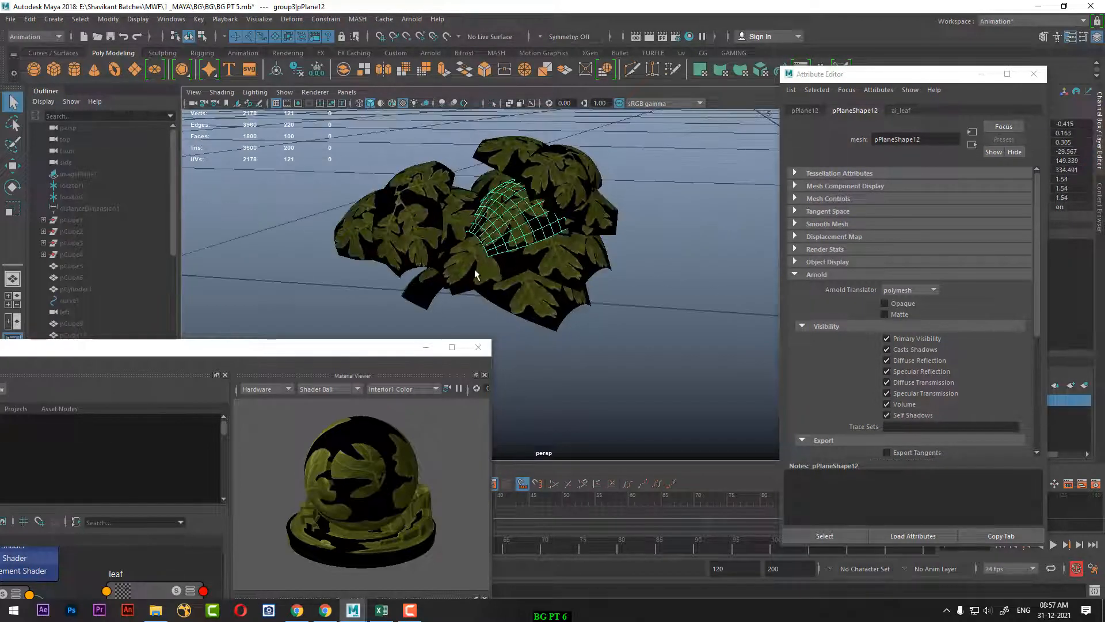
{"action": "left_click", "coordinate": [475, 270]}
{"action": "left_click_drag", "start_coordinate": [475, 273], "coordinate": [565, 315], "text": "alt"}
{"action": "left_click", "coordinate": [654, 347]}
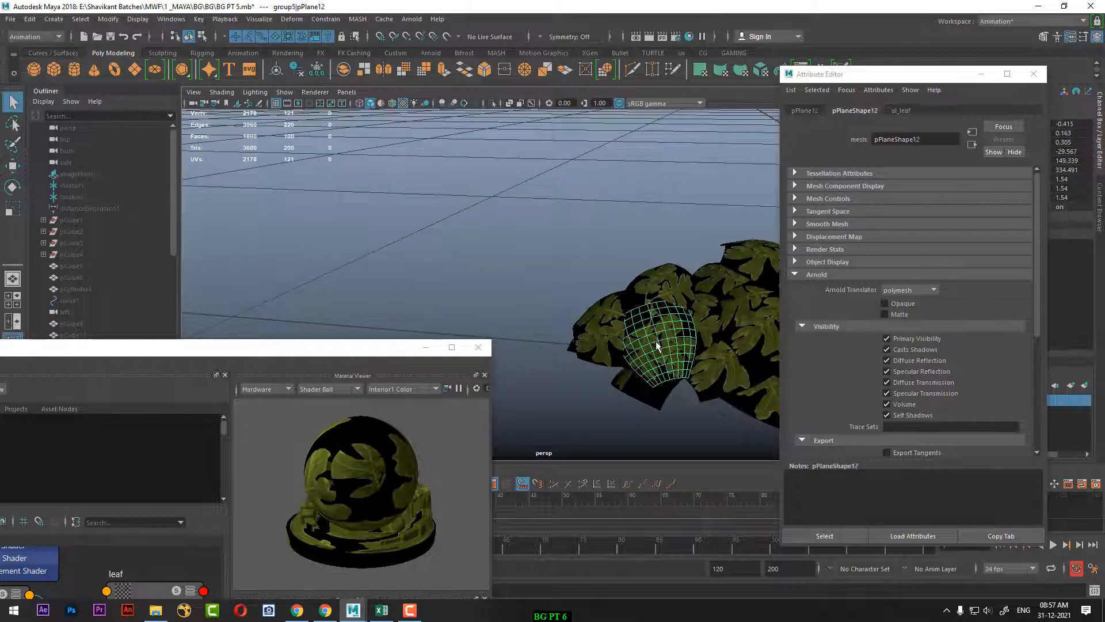
Turn off Arnold Opaque on pPlane10 and pPlane9 in group5
{"action": "left_click_drag", "start_coordinate": [654, 347], "coordinate": [573, 358], "text": "alt"}
{"action": "left_click", "coordinate": [540, 306]}
{"action": "left_click", "coordinate": [884, 303]}
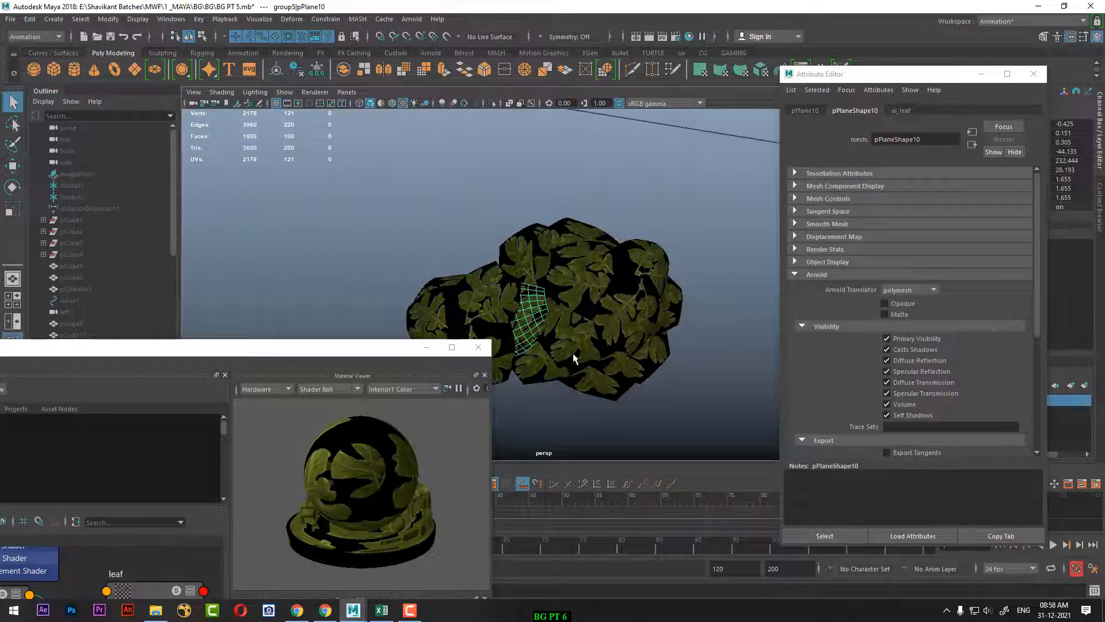
{"action": "left_click", "coordinate": [510, 299]}
{"action": "left_click_drag", "start_coordinate": [510, 298], "coordinate": [679, 296], "text": "alt"}
{"action": "left_click", "coordinate": [884, 304]}
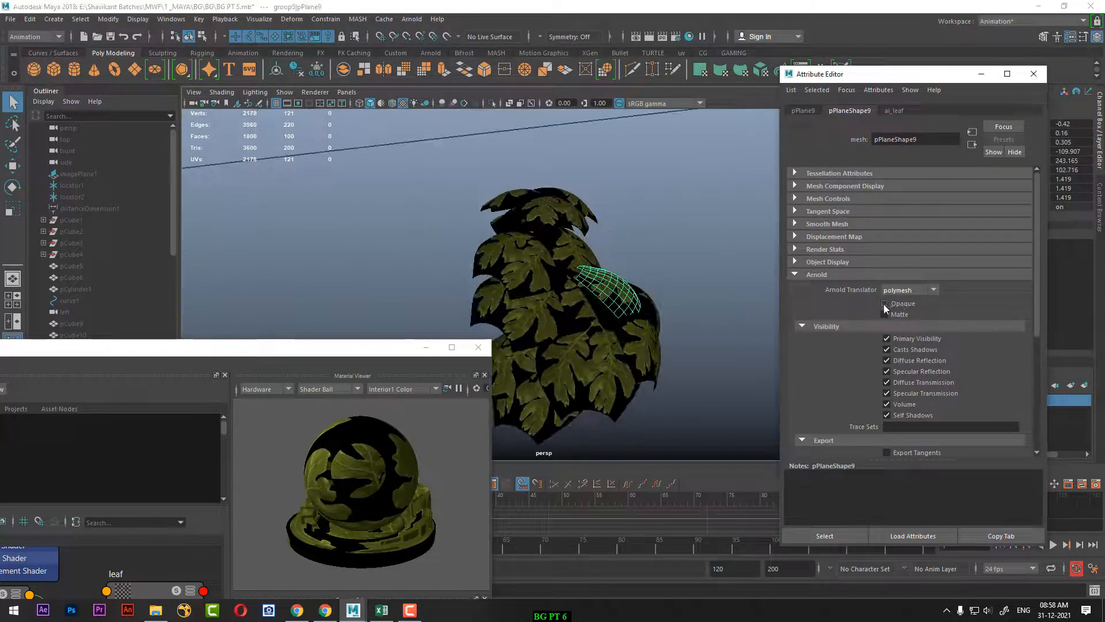
Check the Arnold Opaque setting on the remaining leaves, including pPlane1 on the underside of the cluster
{"action": "left_click_drag", "start_coordinate": [610, 313], "coordinate": [633, 309], "text": "alt"}
{"action": "left_click", "coordinate": [565, 319]}
{"action": "left_click", "coordinate": [580, 310]}
{"action": "left_click", "coordinate": [634, 326]}
{"action": "left_click", "coordinate": [580, 374]}
{"action": "left_click_drag", "start_coordinate": [580, 379], "coordinate": [612, 239], "text": "alt"}
{"action": "left_click", "coordinate": [636, 222]}
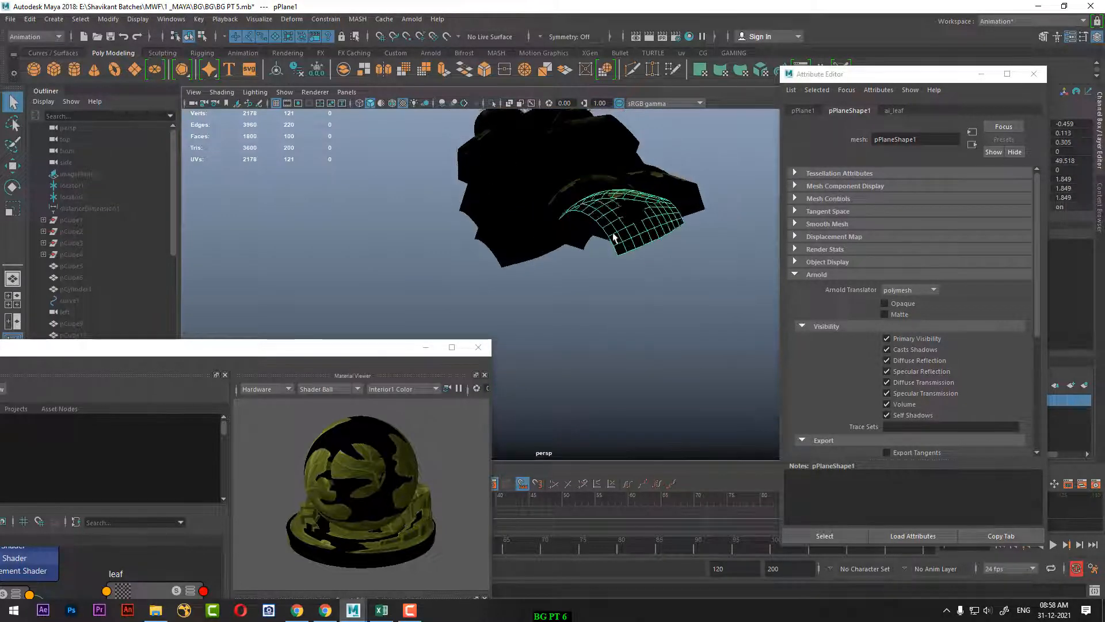
Show the hidden scene objects again and test-render the perspective view around the plant
{"action": "right_click_drag", "start_coordinate": [612, 240], "coordinate": [483, 203], "text": "alt"}
{"action": "left_click_drag", "start_coordinate": [482, 203], "coordinate": [665, 357], "text": "alt"}
{"action": "left_click_drag", "start_coordinate": [569, 361], "coordinate": [542, 361], "text": "alt"}
{"action": "middle_click_drag", "start_coordinate": [542, 361], "coordinate": [534, 399], "text": "alt"}
{"action": "left_click", "coordinate": [649, 37]}
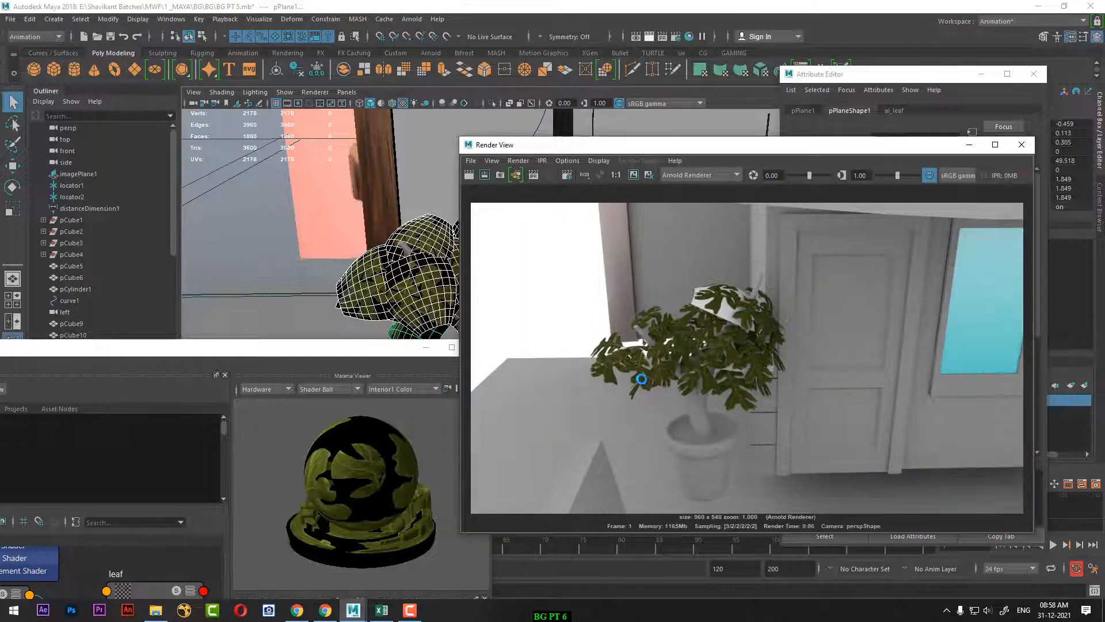
Turn off Arnold Opaque on group4's pPlane11 and mark a render region around the plant's upper foliage
{"action": "left_click_drag", "start_coordinate": [674, 151], "coordinate": [829, 177]}
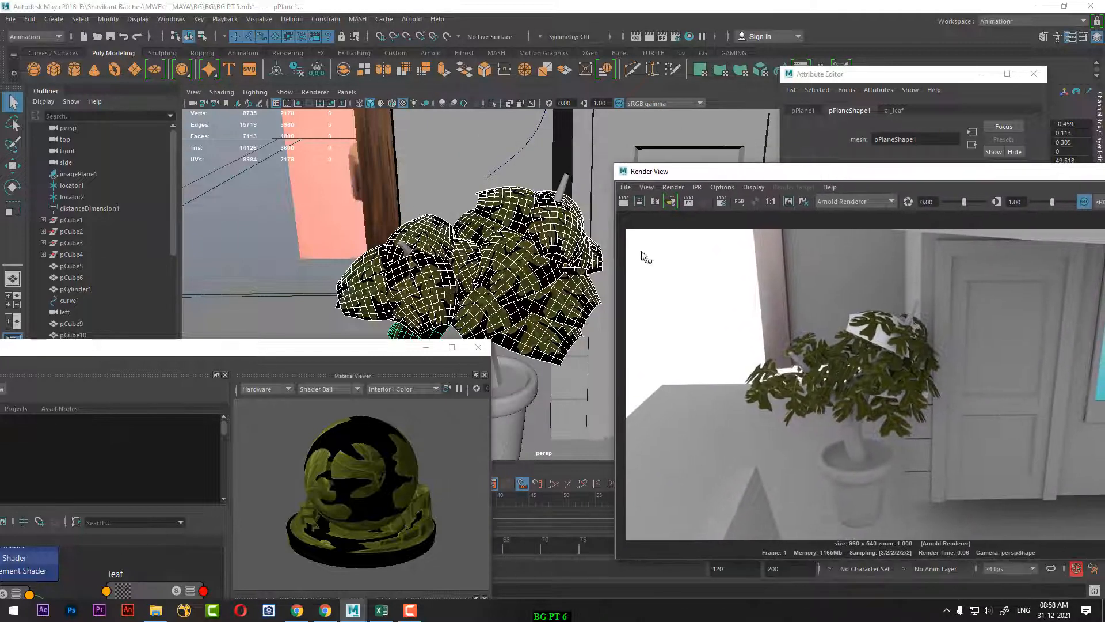
{"action": "left_click", "coordinate": [499, 210]}
{"action": "left_click_drag", "start_coordinate": [905, 173], "coordinate": [310, 302]}
{"action": "left_click", "coordinate": [885, 303]}
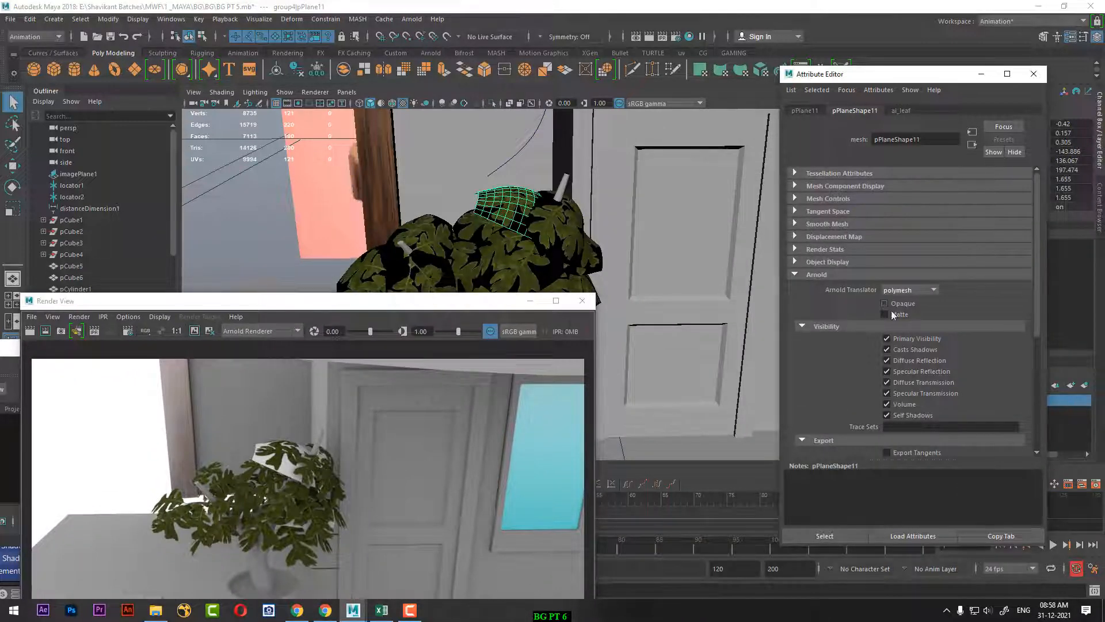
{"action": "left_click_drag", "start_coordinate": [216, 407], "coordinate": [358, 558]}
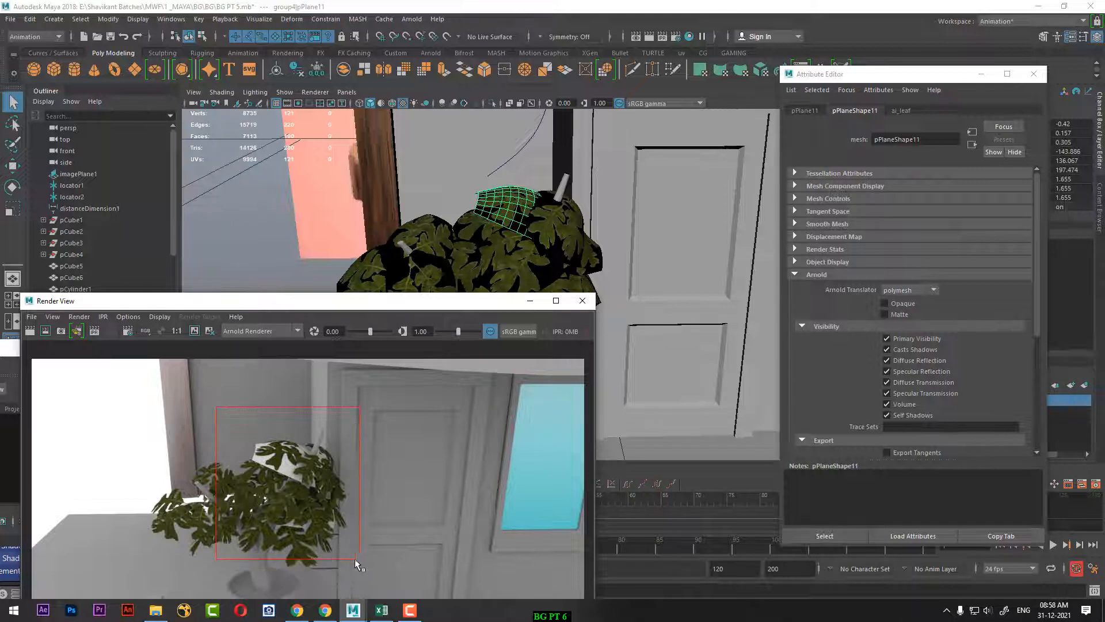
Render the marked foliage region in Arnold, then mark and render a wider region covering the plant's whole crown
{"action": "left_click", "coordinate": [46, 332]}
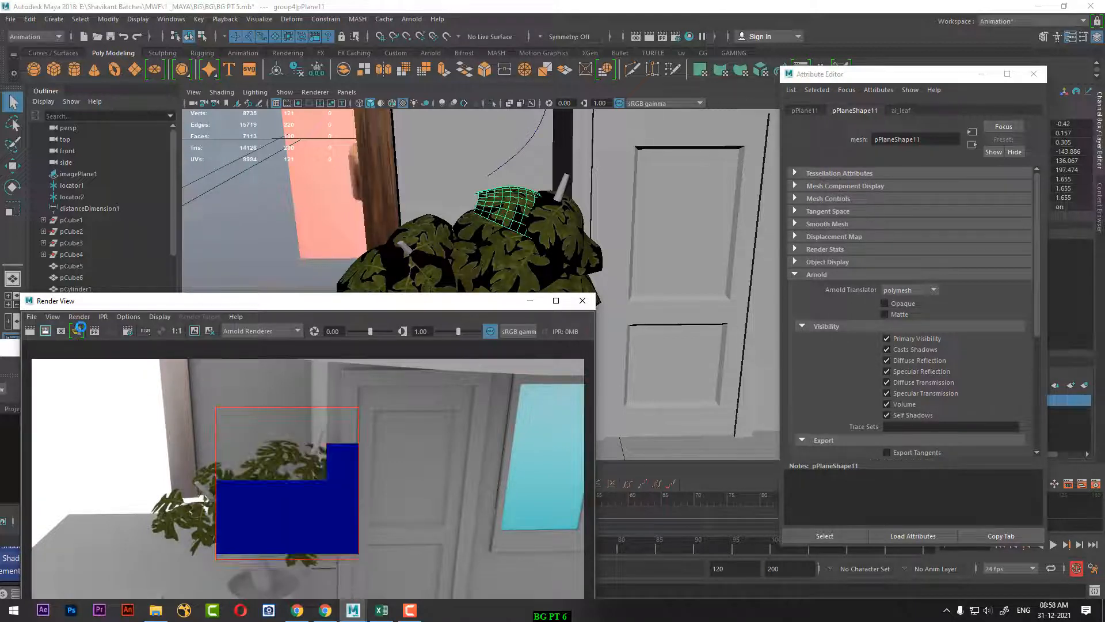
{"action": "left_click_drag", "start_coordinate": [89, 398], "coordinate": [396, 581]}
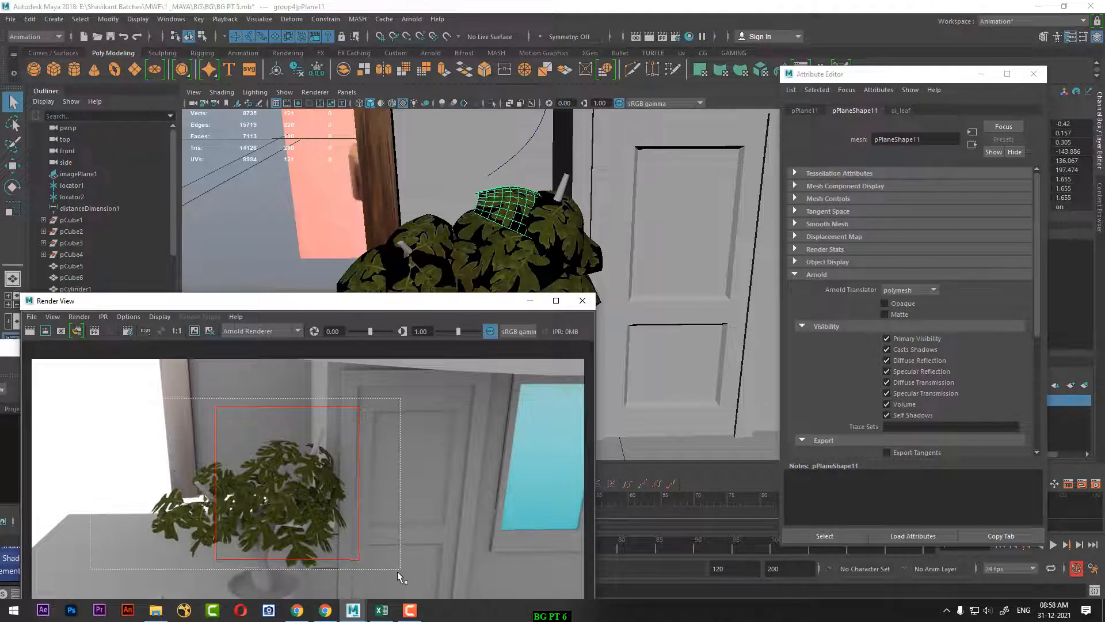
{"action": "left_click", "coordinate": [46, 331]}
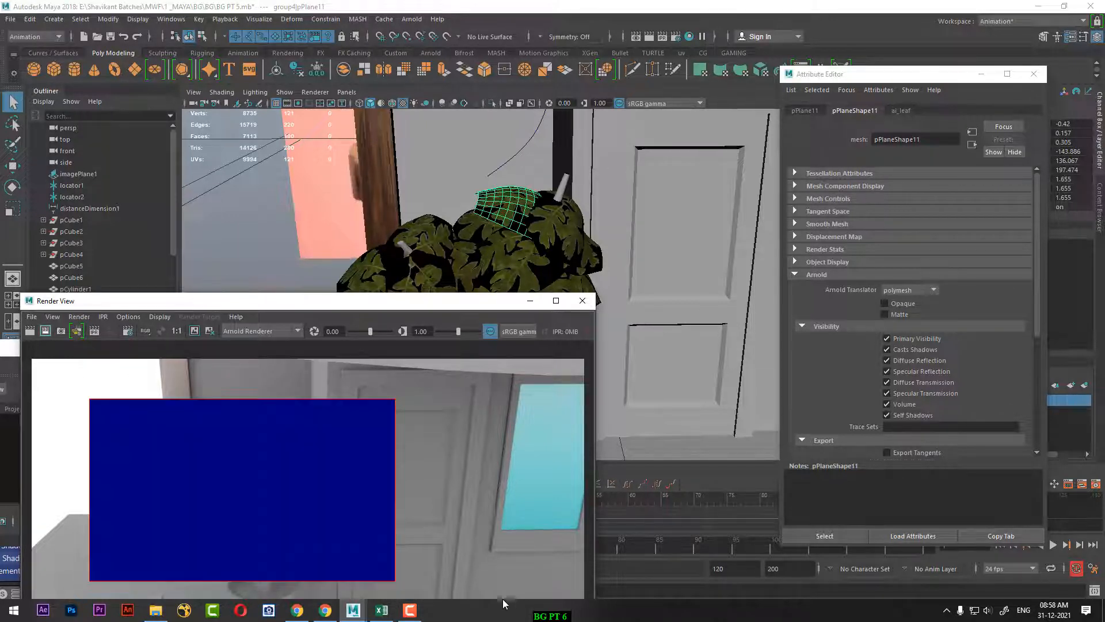
{"action": "left_click", "coordinate": [407, 611]}
{"action": "left_click", "coordinate": [947, 554]}
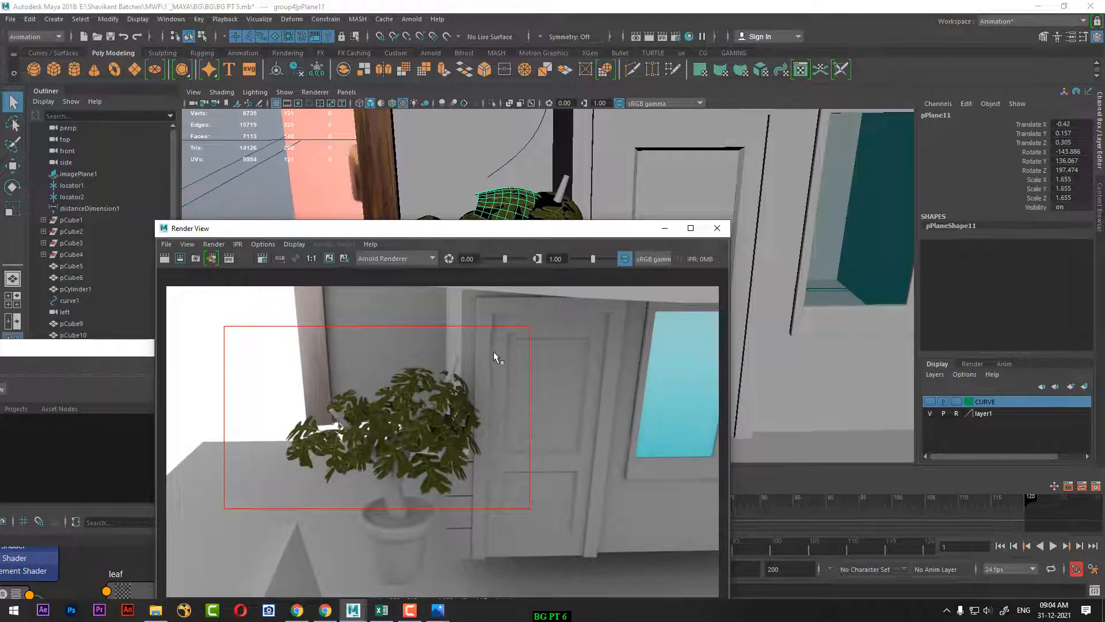
Reopen the last render, switch the renderer to Maya Software and render the plant view for comparison
{"action": "left_click", "coordinate": [665, 228]}
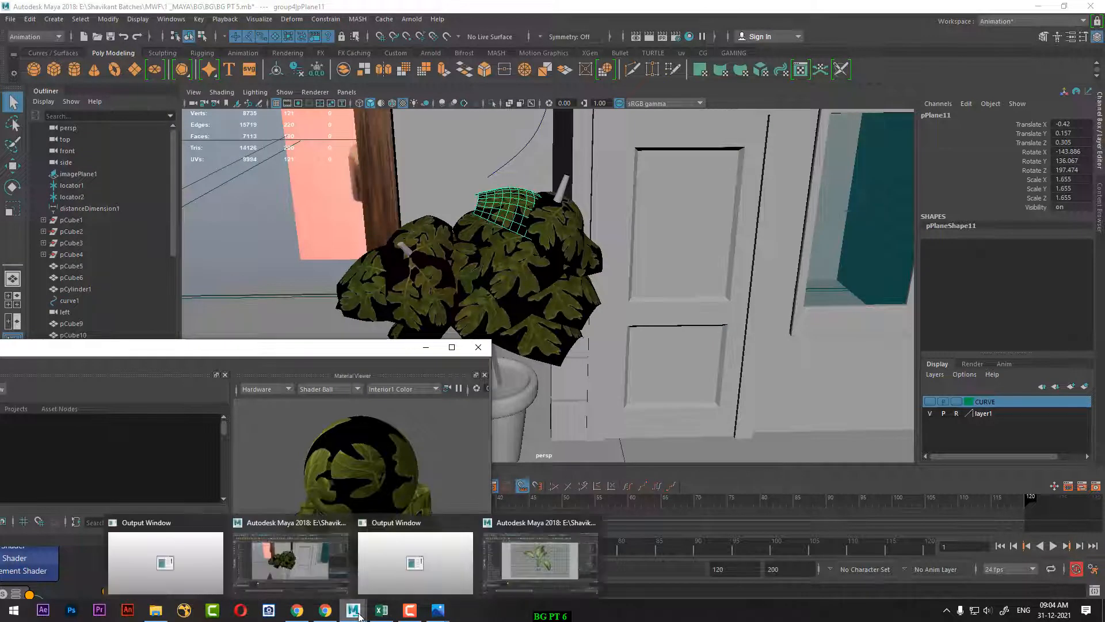
{"action": "left_click", "coordinate": [639, 36]}
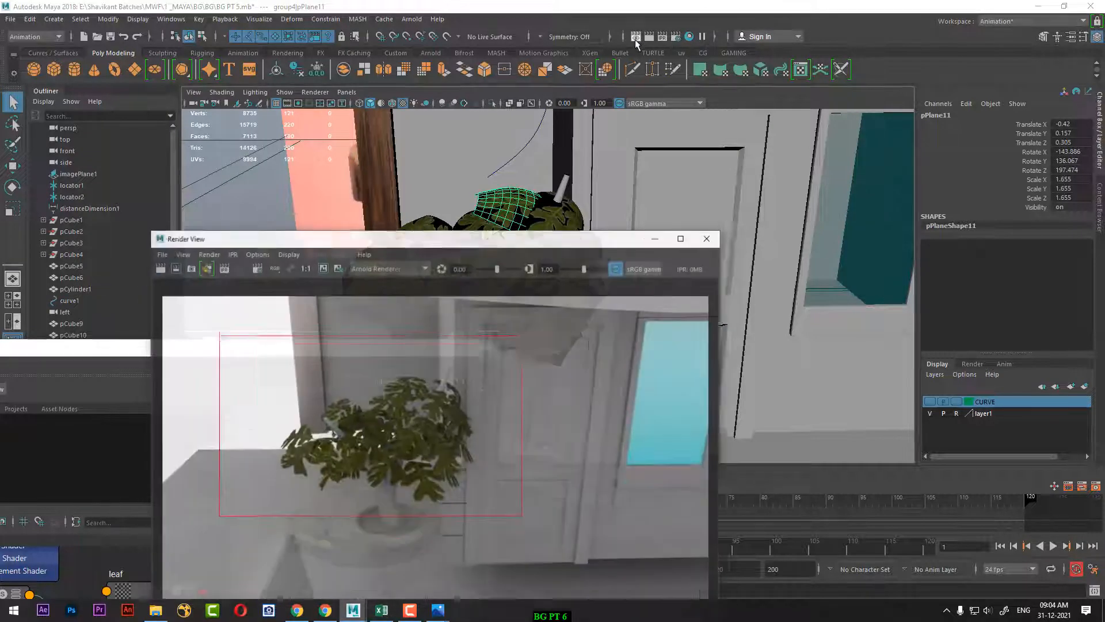
{"action": "left_click", "coordinate": [388, 259]}
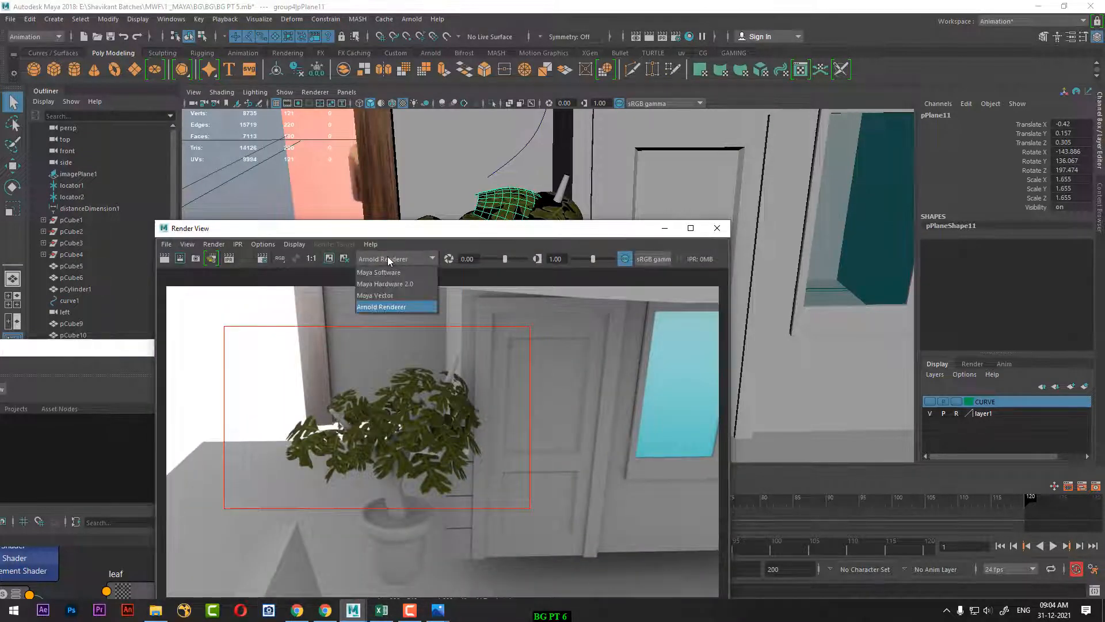
{"action": "left_click", "coordinate": [387, 272]}
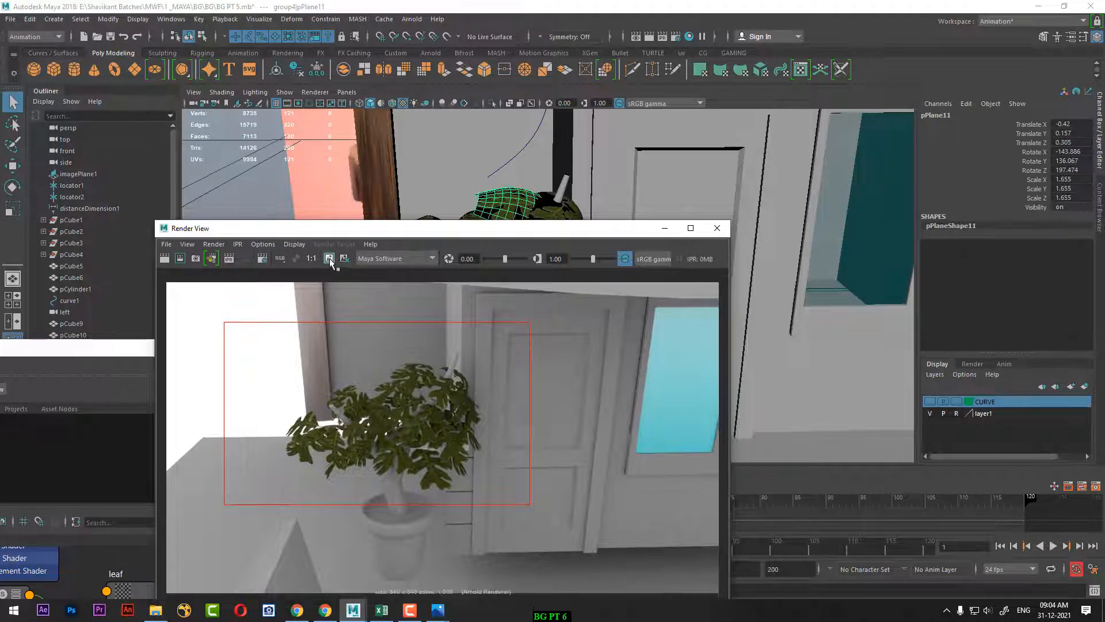
{"action": "left_click", "coordinate": [179, 258]}
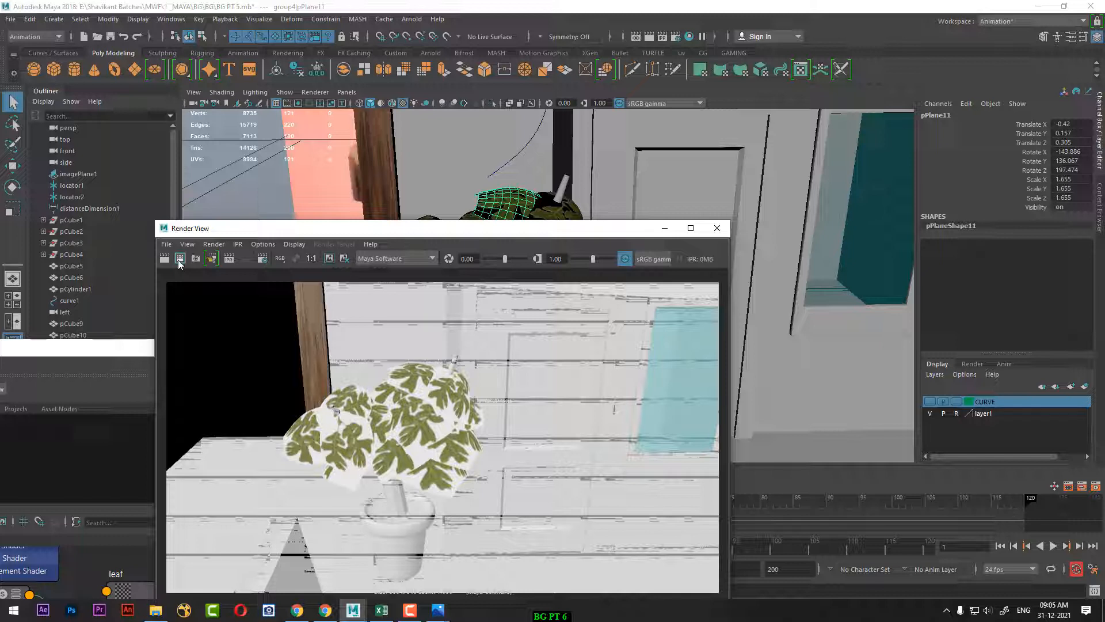
Set the renderer back to Arnold Renderer and render the full perspective frame
{"action": "left_click", "coordinate": [412, 256]}
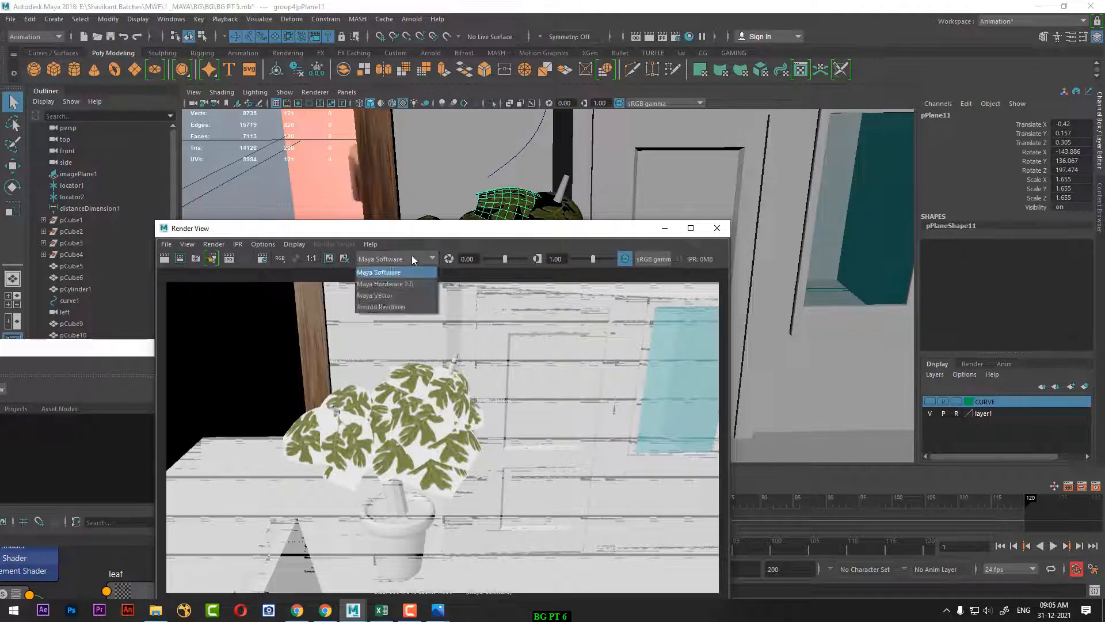
{"action": "left_click", "coordinate": [378, 306]}
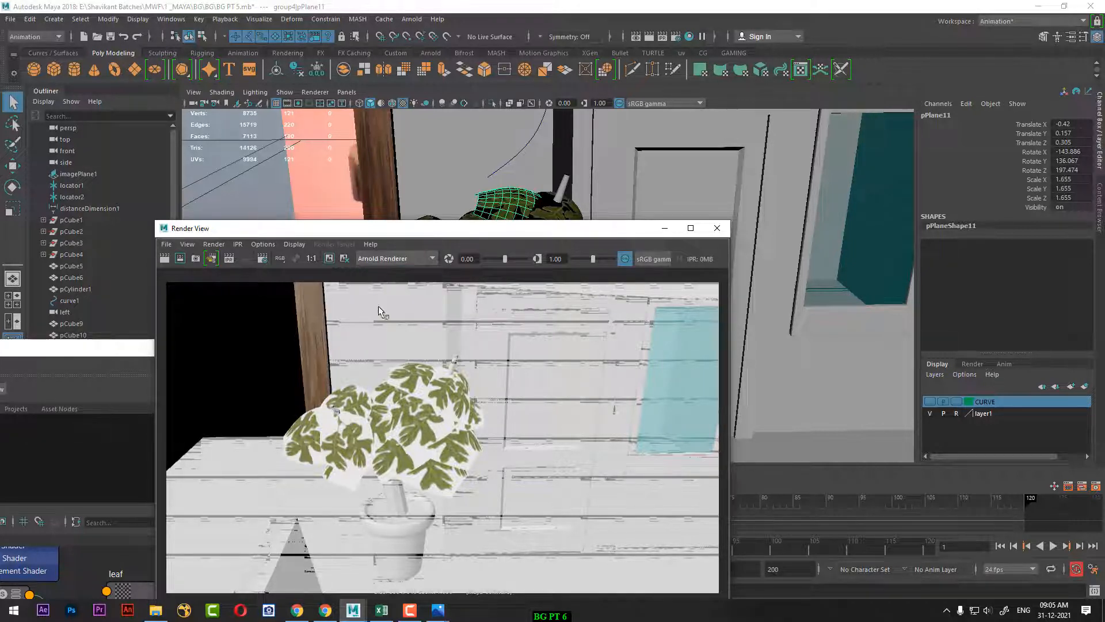
{"action": "left_click", "coordinate": [165, 259]}
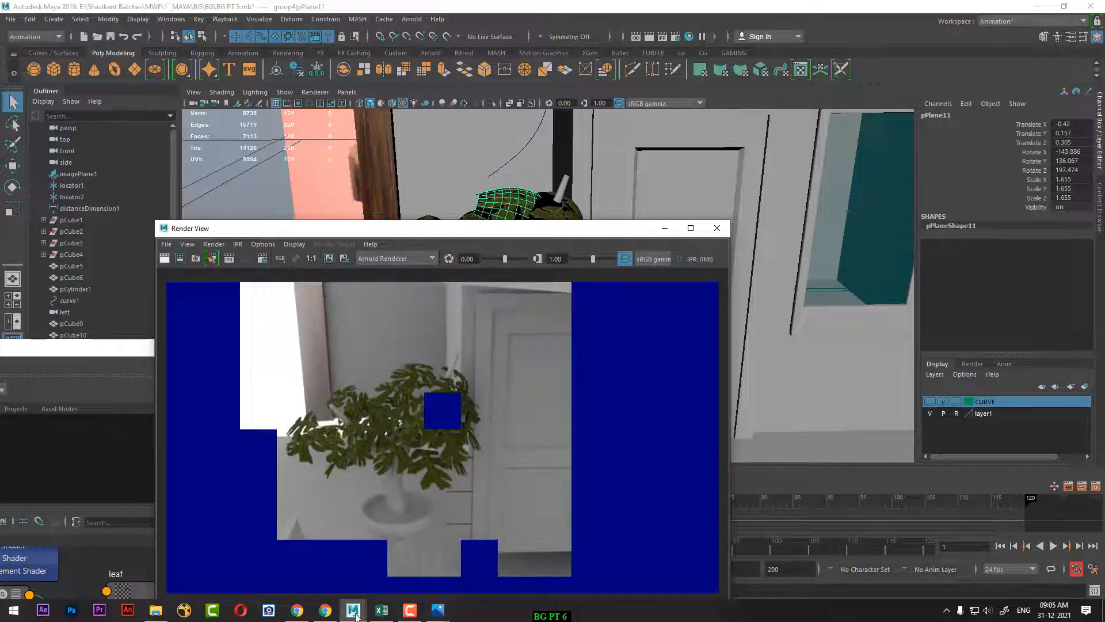
Switch to the Maya window with PLANT.mb open and render its perspective view in Arnold
{"action": "mouse_move", "coordinate": [356, 614]}
{"action": "left_click", "coordinate": [544, 550]}
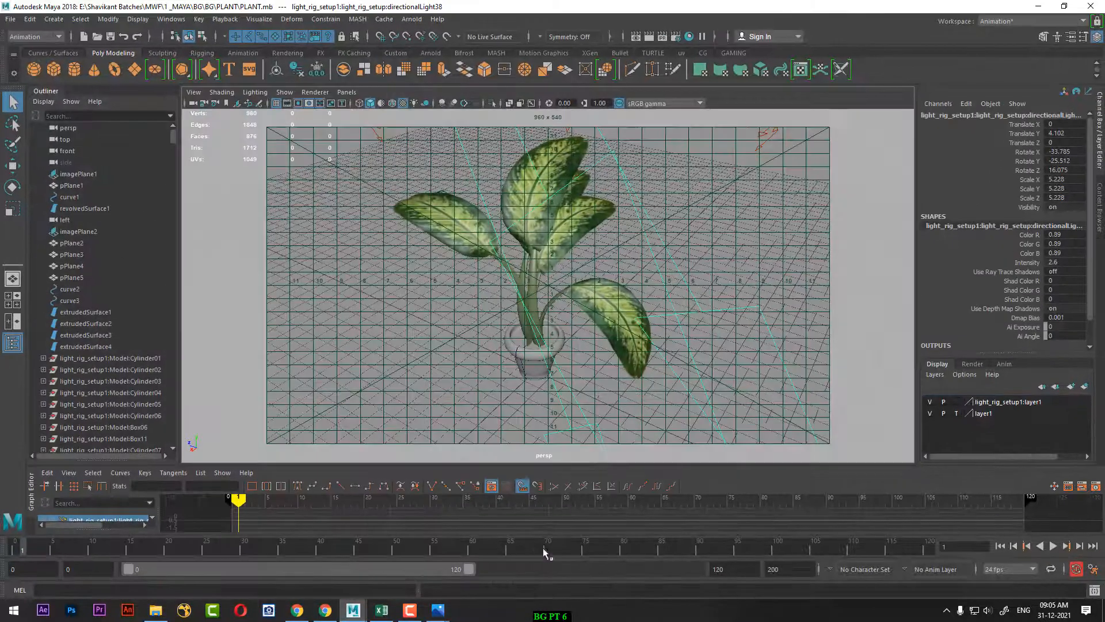
{"action": "left_click", "coordinate": [648, 36]}
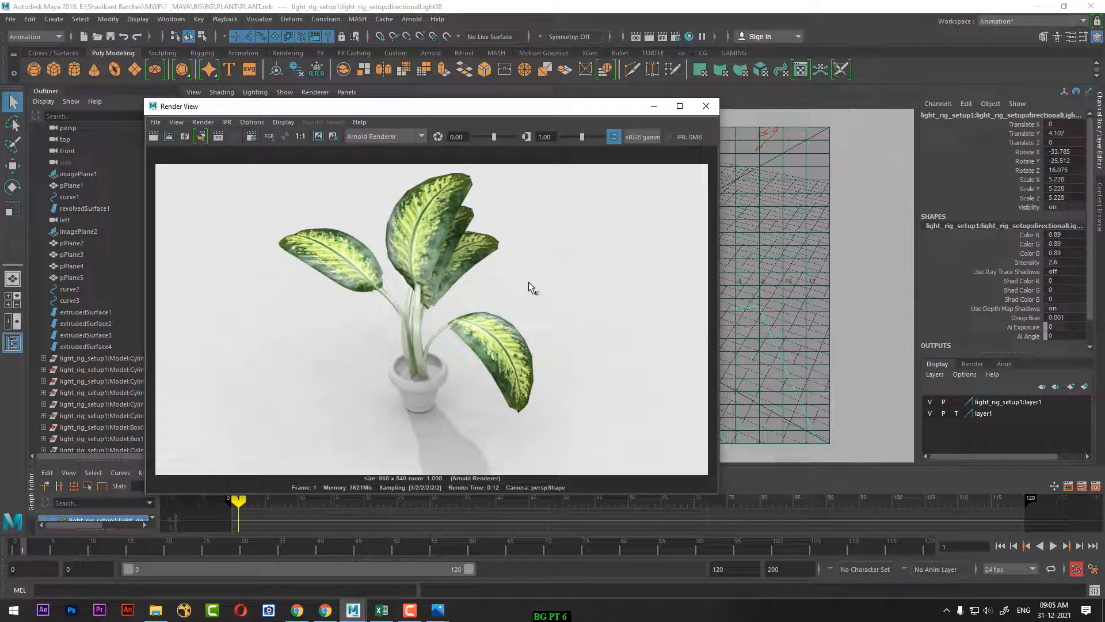
{"action": "left_click", "coordinate": [653, 109]}
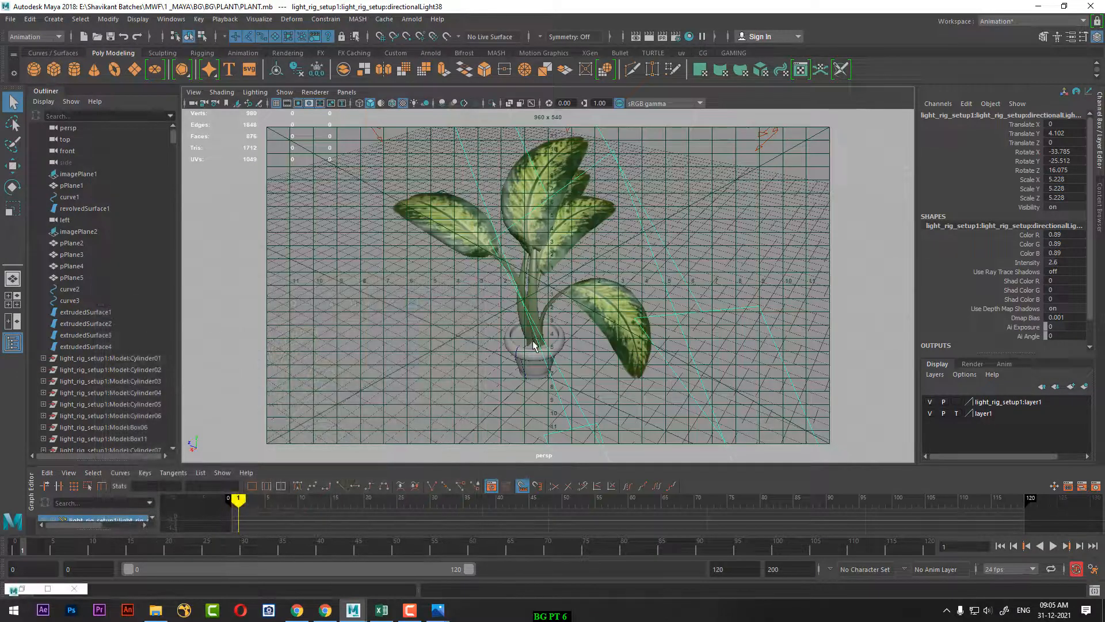
Examine the light rig around the plant from several angles, selecting its light group and the large directional light
{"action": "key", "text": "space"}
{"action": "left_click_drag", "start_coordinate": [533, 346], "coordinate": [543, 302]}
{"action": "right_click_drag", "start_coordinate": [578, 339], "coordinate": [471, 180], "text": "alt"}
{"action": "left_click_drag", "start_coordinate": [567, 357], "coordinate": [564, 278], "text": "alt"}
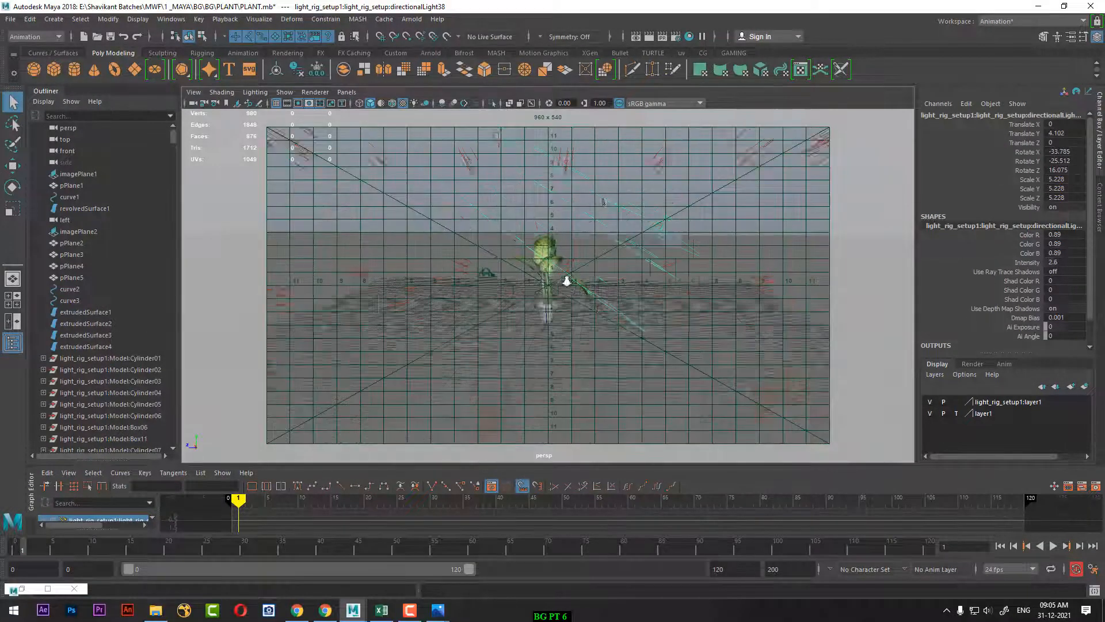
{"action": "right_click_drag", "start_coordinate": [565, 279], "coordinate": [506, 253], "text": "alt"}
{"action": "left_click_drag", "start_coordinate": [506, 253], "coordinate": [535, 304], "text": "alt"}
{"action": "key", "text": "Up"}
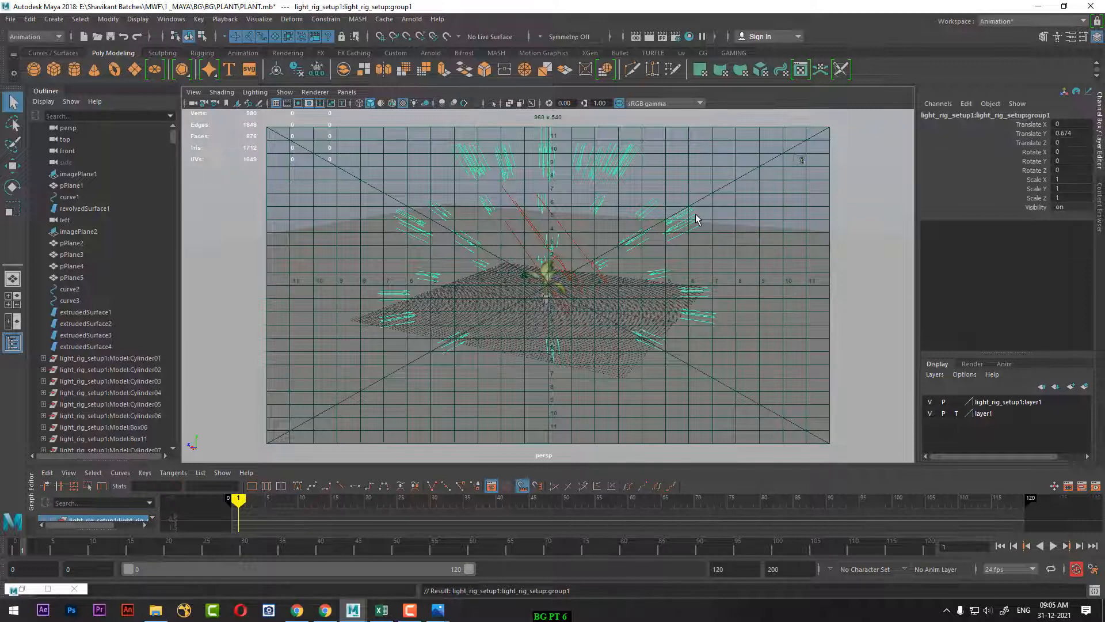
{"action": "left_click_drag", "start_coordinate": [652, 342], "coordinate": [483, 275], "text": "alt"}
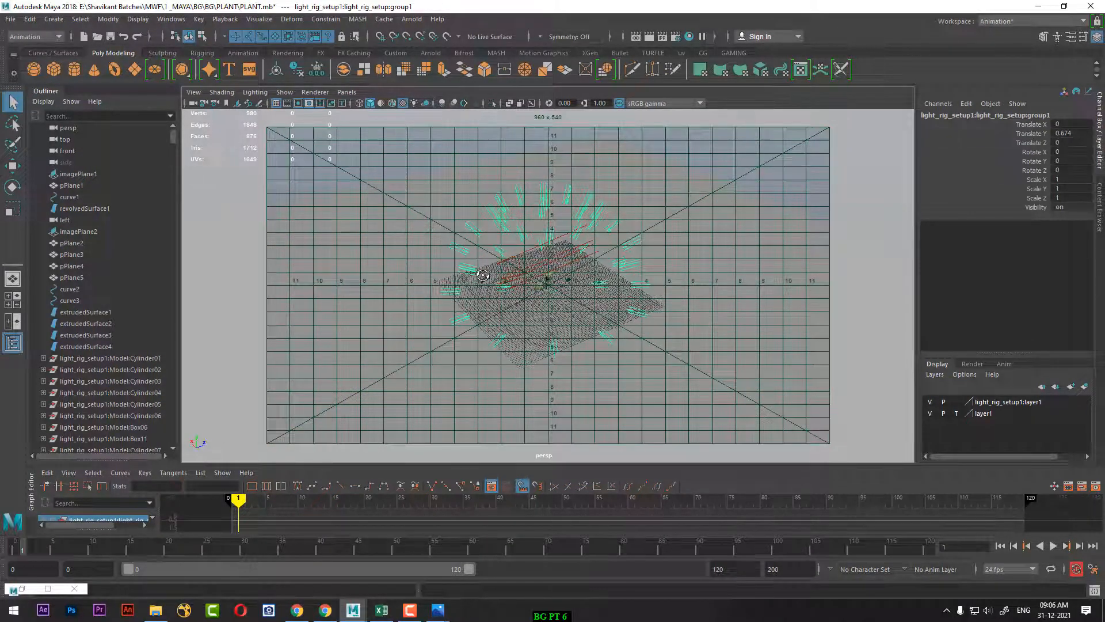
{"action": "left_click", "coordinate": [530, 267]}
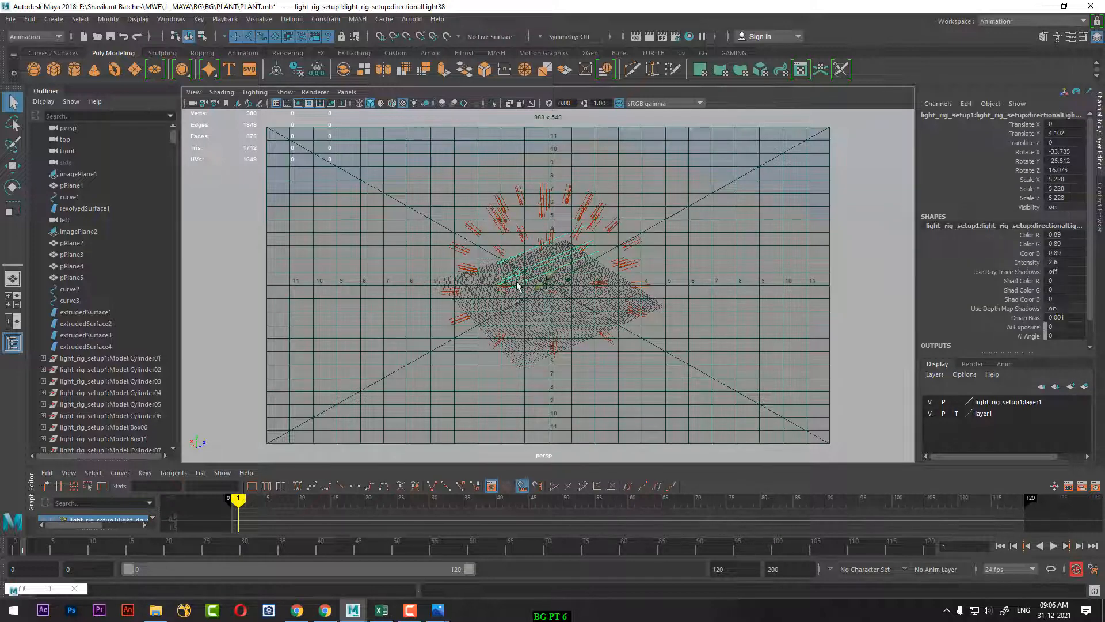
{"action": "left_click_drag", "start_coordinate": [517, 285], "coordinate": [573, 282], "text": "alt"}
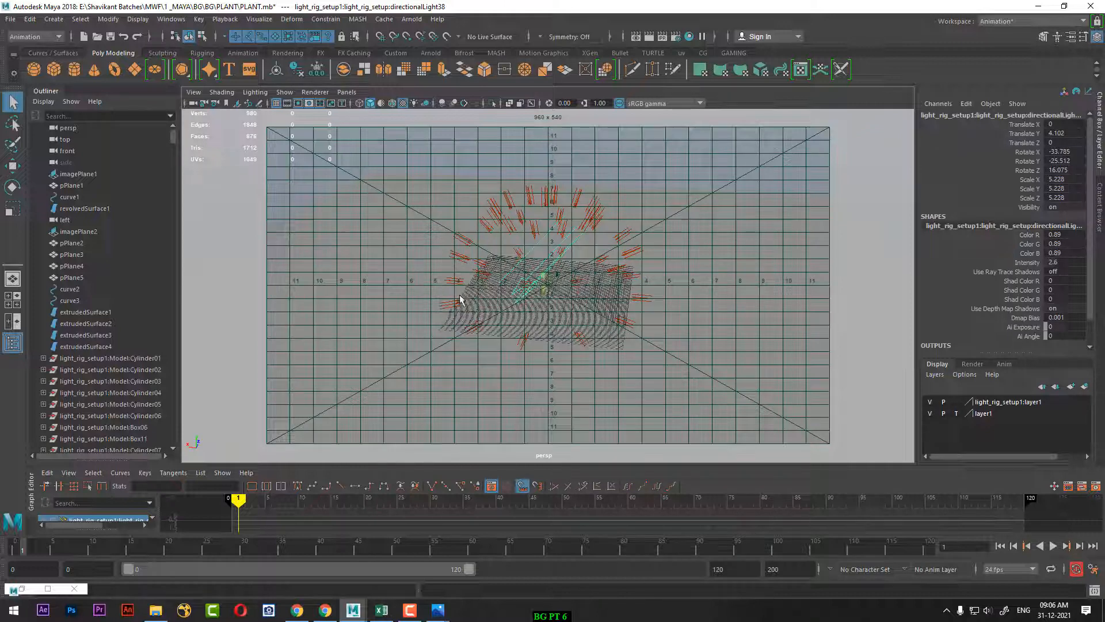
{"action": "left_click_drag", "start_coordinate": [501, 316], "coordinate": [581, 406], "text": "alt"}
Select the pot, the four extruded stems and all five leaf planes, and hide every other object in the scene
{"action": "left_click", "coordinate": [523, 371]}
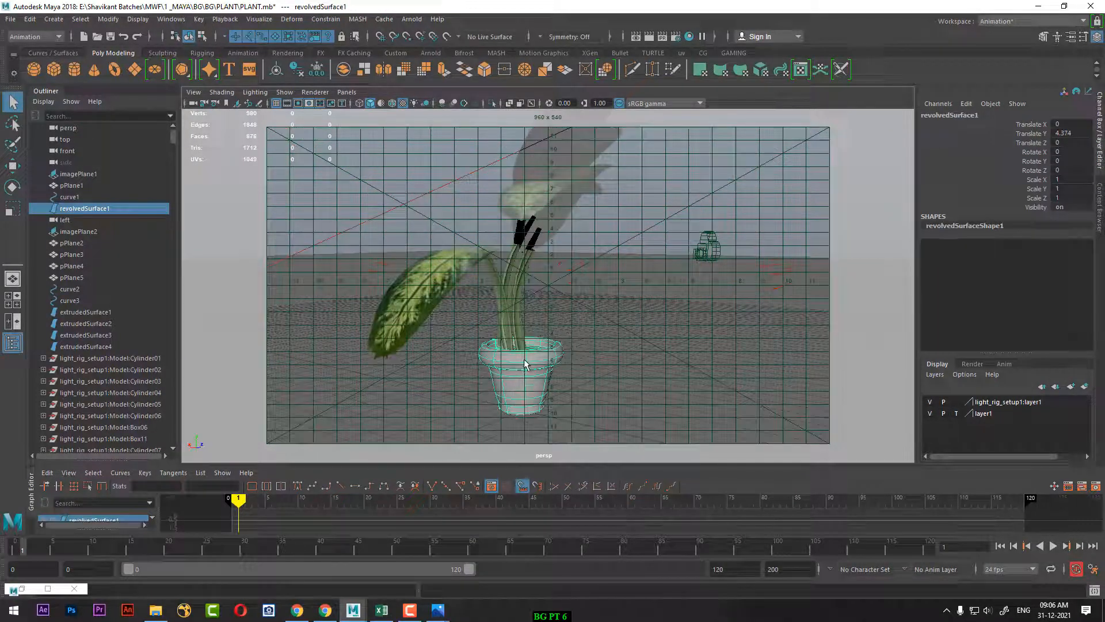
{"action": "left_click_drag", "start_coordinate": [523, 360], "coordinate": [533, 318], "text": "alt"}
{"action": "left_click", "coordinate": [516, 316], "text": "shift"}
{"action": "left_click", "coordinate": [524, 310], "text": "shift"}
{"action": "left_click", "coordinate": [521, 294], "text": "shift"}
{"action": "left_click", "coordinate": [523, 262], "text": "shift"}
{"action": "left_click", "coordinate": [531, 332], "text": "shift"}
{"action": "left_click", "coordinate": [556, 228], "text": "shift"}
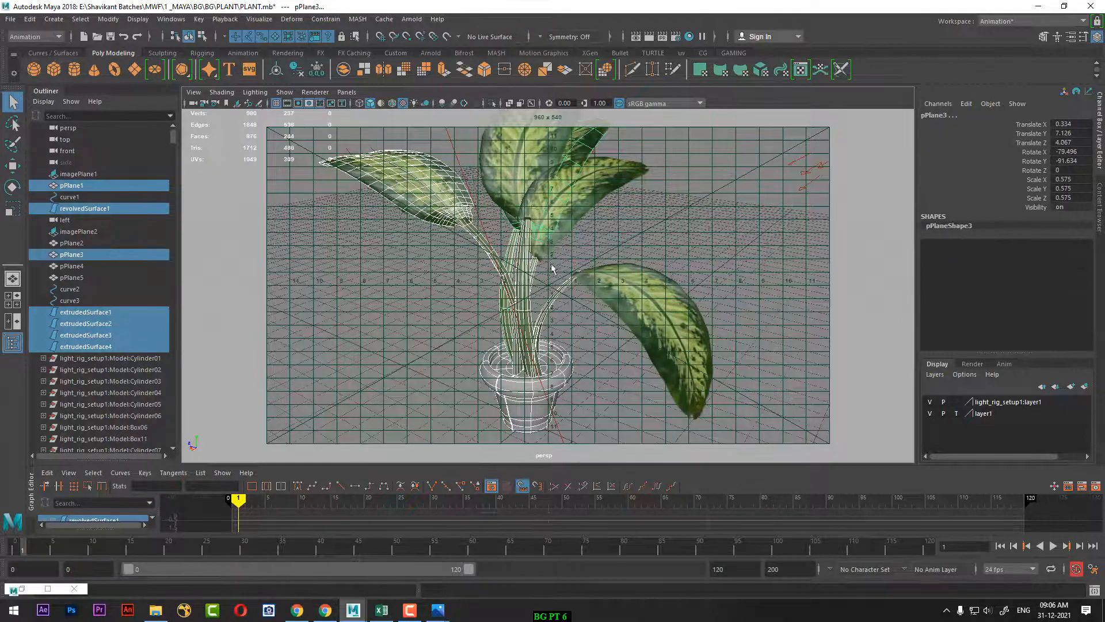
{"action": "left_click_drag", "start_coordinate": [553, 268], "coordinate": [536, 253], "text": "alt"}
{"action": "middle_click_drag", "start_coordinate": [536, 253], "coordinate": [530, 323], "text": "alt"}
{"action": "left_click", "coordinate": [513, 243], "text": "shift"}
{"action": "left_click_drag", "start_coordinate": [541, 311], "coordinate": [557, 306], "text": "alt"}
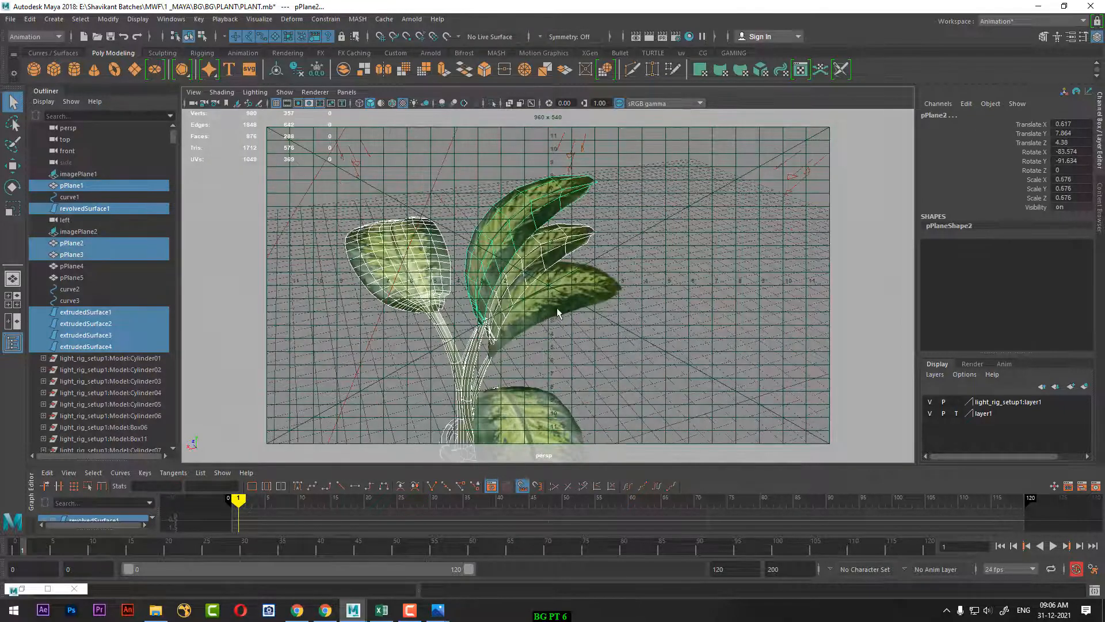
{"action": "left_click", "coordinate": [571, 299], "text": "shift"}
{"action": "middle_click_drag", "start_coordinate": [572, 299], "coordinate": [542, 295], "text": "alt"}
{"action": "left_click", "coordinate": [545, 358], "text": "shift"}
{"action": "left_click_drag", "start_coordinate": [545, 358], "coordinate": [561, 341], "text": "alt"}
{"action": "scroll", "coordinate": [562, 341], "scroll_direction": "down", "scroll_amount": 2}
{"action": "middle_click_drag", "start_coordinate": [562, 342], "coordinate": [599, 280], "text": "alt"}
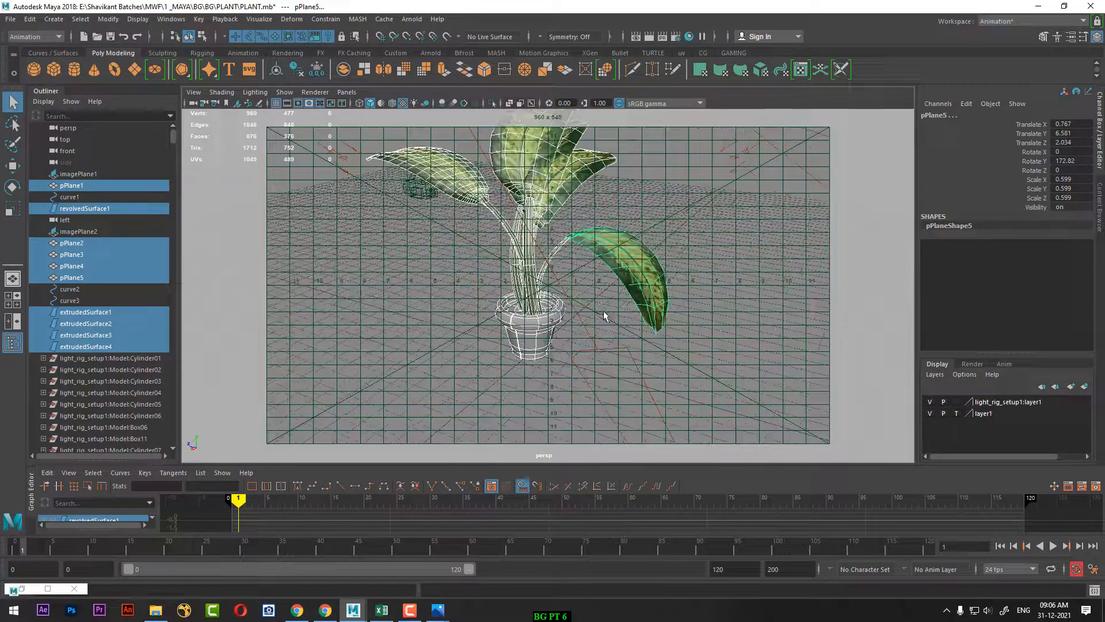
{"action": "key", "text": "alt+h"}
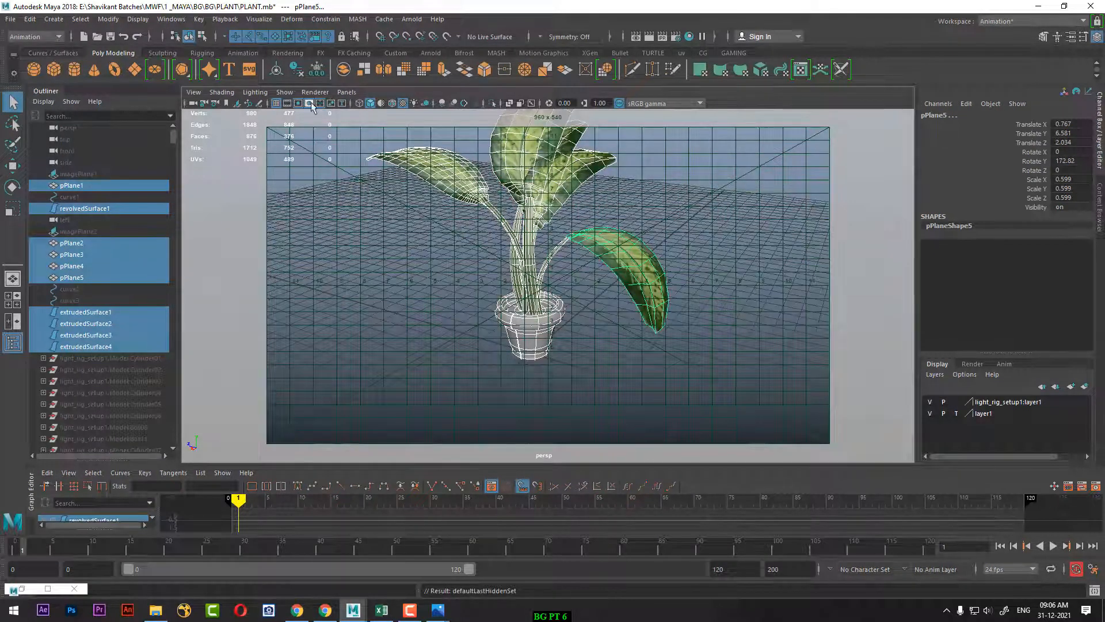
Turn off the field chart overlay in the perspective view and clear the selection
{"action": "left_click", "coordinate": [285, 107]}
{"action": "left_click", "coordinate": [320, 104]}
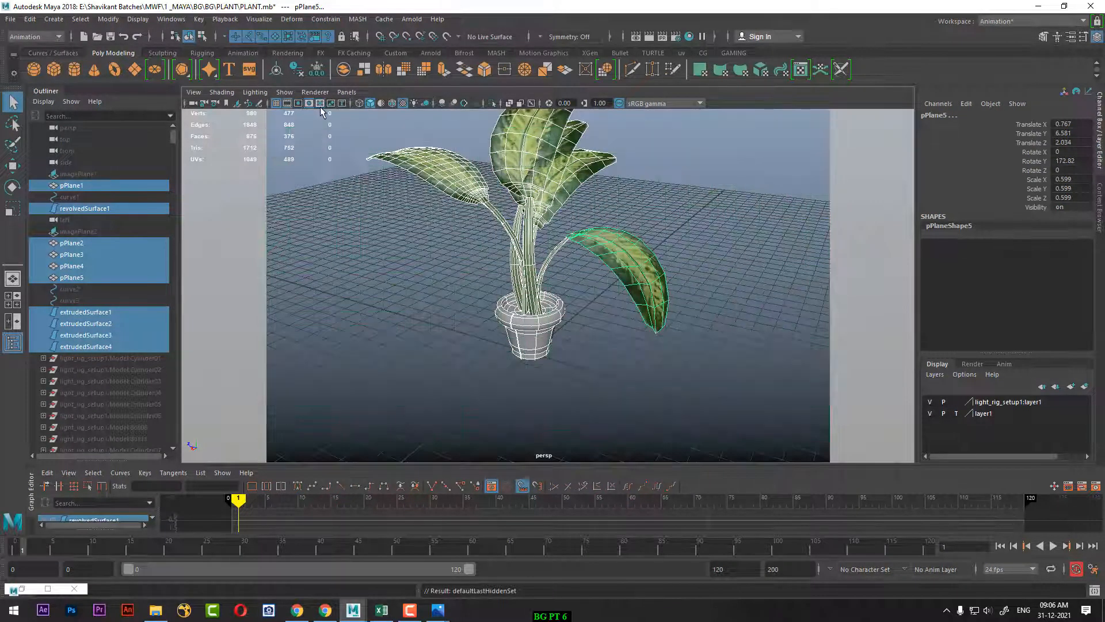
{"action": "scroll", "coordinate": [555, 322], "scroll_direction": "down", "scroll_amount": 4}
{"action": "mouse_move", "coordinate": [521, 279]}
{"action": "left_mouse_down", "text": "alt"}
{"action": "mouse_move", "coordinate": [508, 270]}
{"action": "mouse_move", "coordinate": [541, 276]}
{"action": "left_mouse_up", "text": "alt"}
{"action": "left_click", "coordinate": [642, 193]}
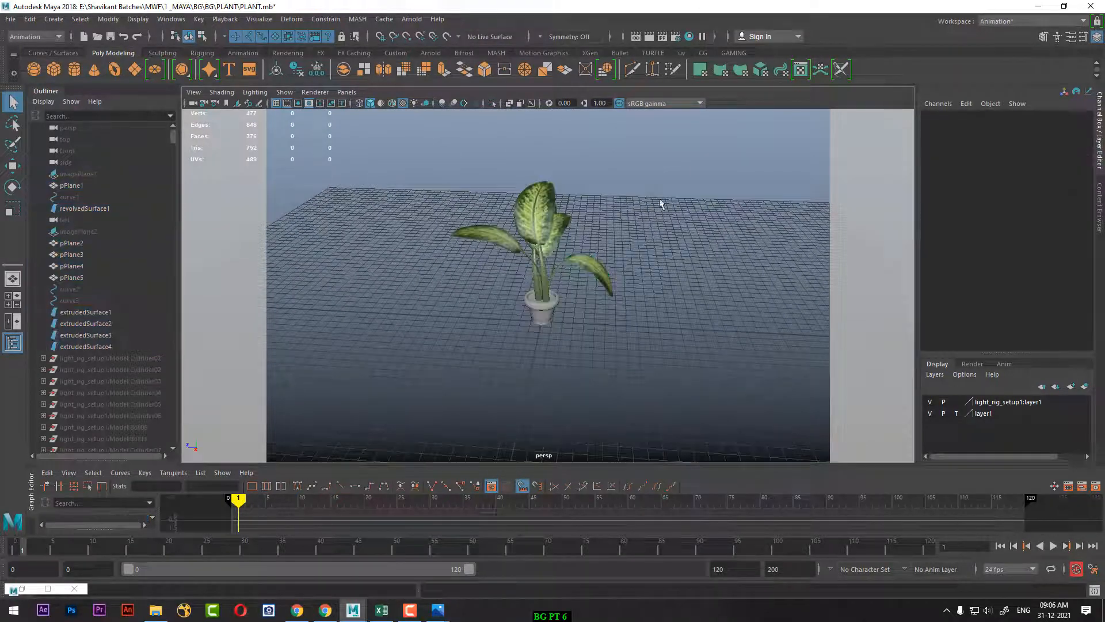
Select all visible plant parts, including pot, stems and leaves, and group them with the Move tool active
{"action": "left_click_drag", "start_coordinate": [659, 201], "coordinate": [367, 434]}
{"action": "key", "text": "w"}
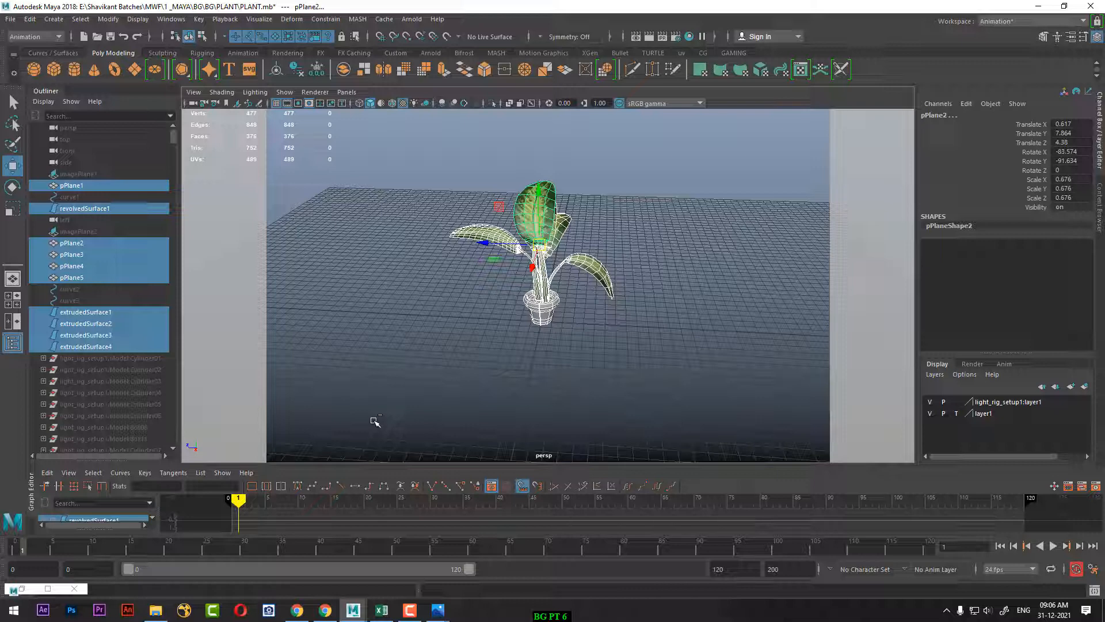
{"action": "key", "text": "ctrl+g"}
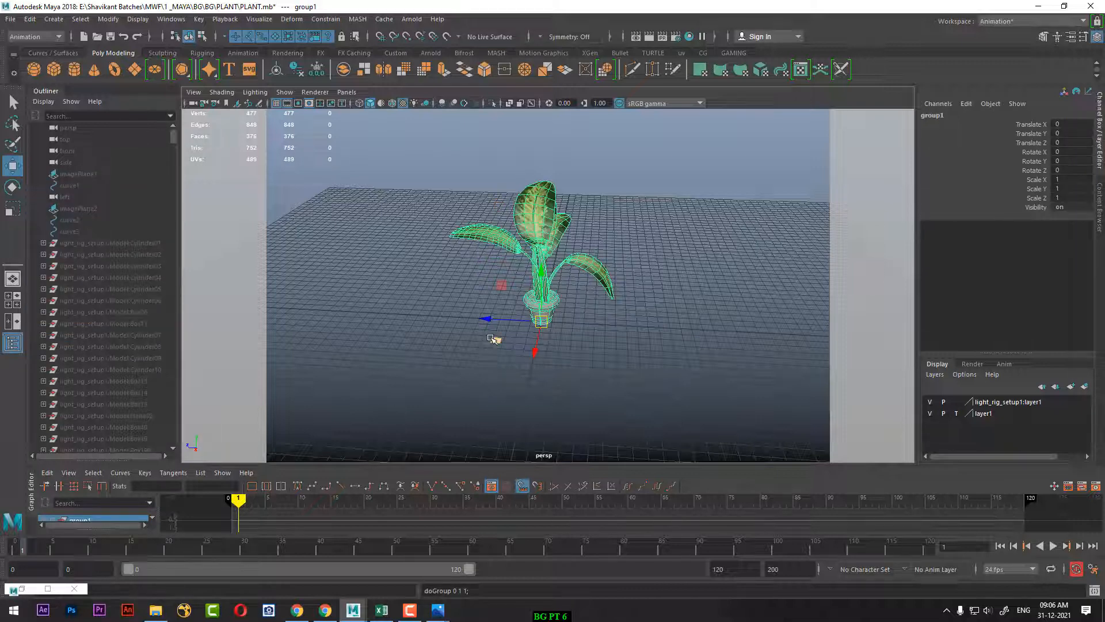
{"action": "left_click_drag", "start_coordinate": [496, 338], "coordinate": [485, 407], "text": "alt"}
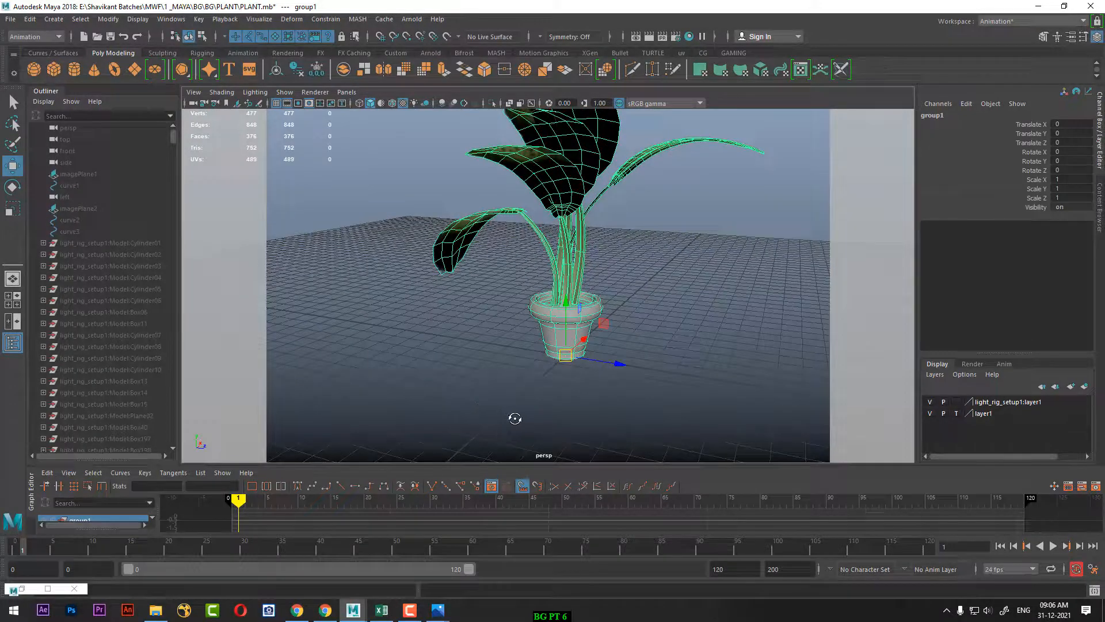
{"action": "left_click_drag", "start_coordinate": [513, 420], "coordinate": [543, 375], "text": "alt"}
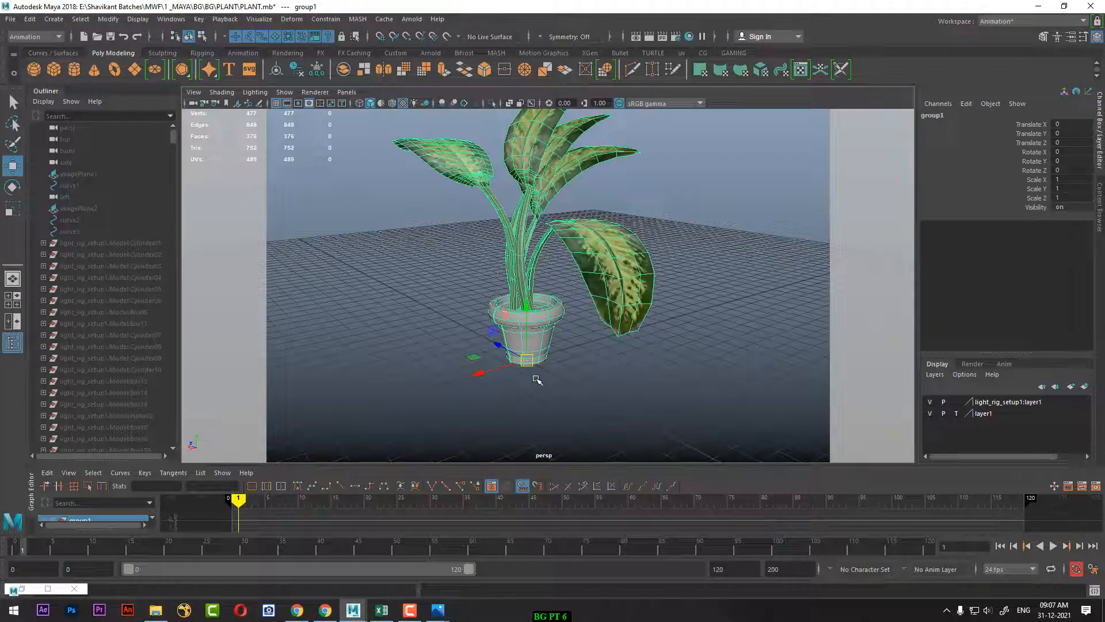
Reselect the whole plant group by way of its pot and inspect it from several angles
{"action": "left_click", "coordinate": [567, 352]}
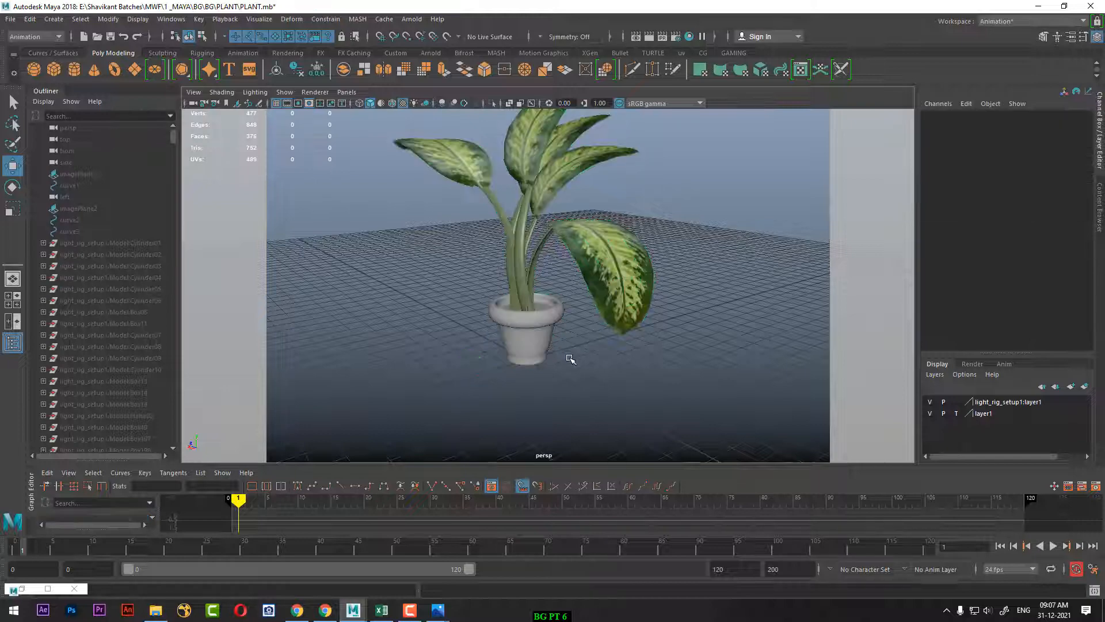
{"action": "left_click", "coordinate": [522, 345]}
{"action": "key", "text": "Up"}
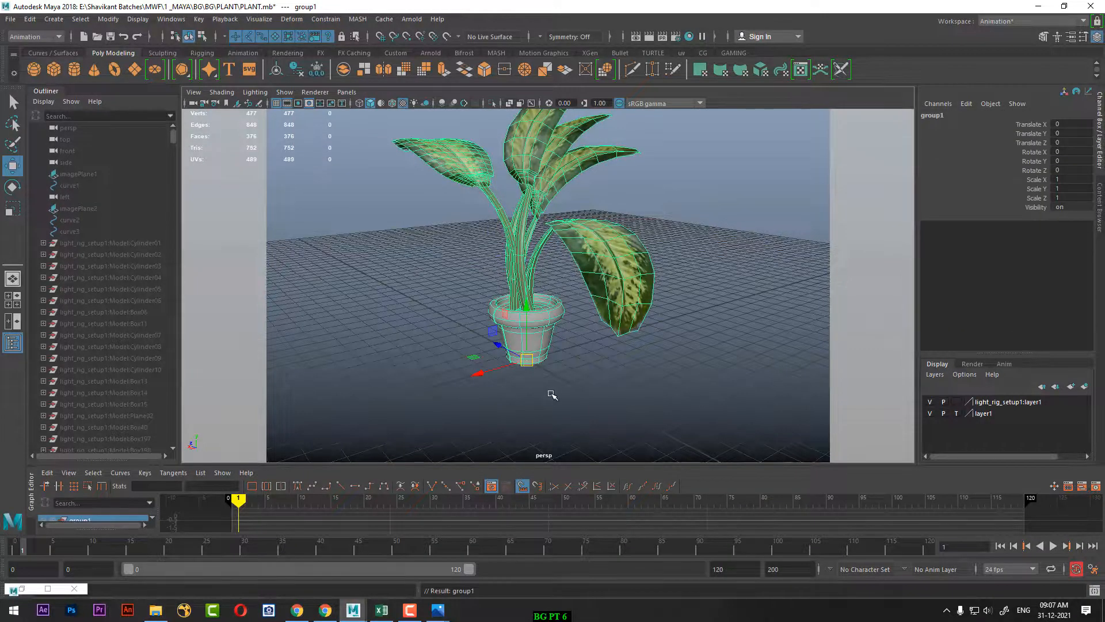
{"action": "left_click_drag", "start_coordinate": [546, 369], "coordinate": [578, 396], "text": "alt"}
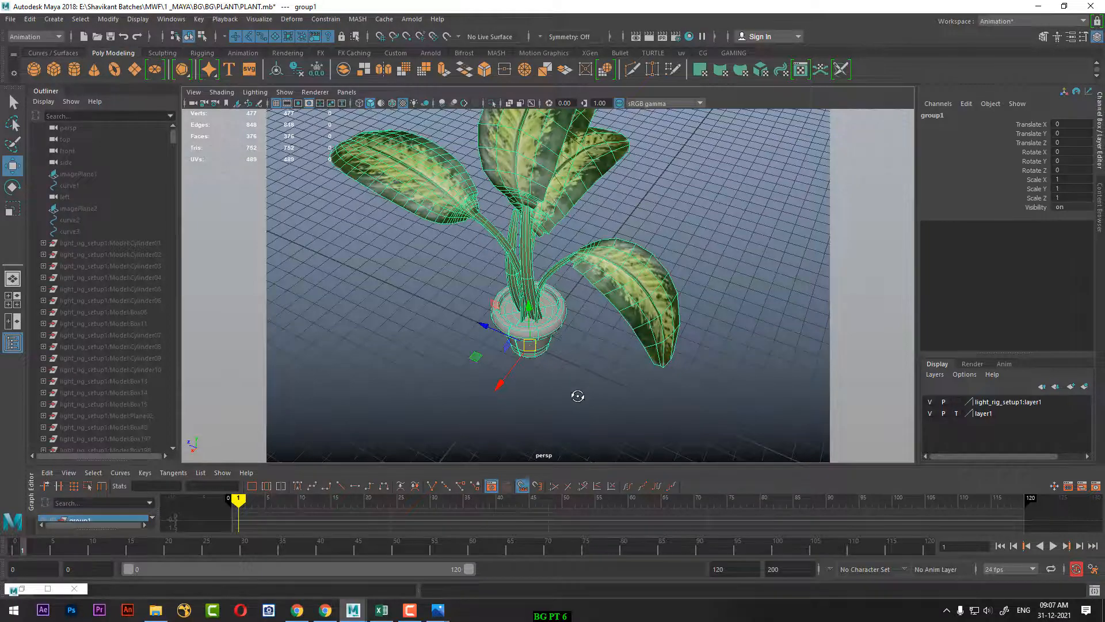
{"action": "left_click_drag", "start_coordinate": [578, 396], "coordinate": [548, 340], "text": "alt"}
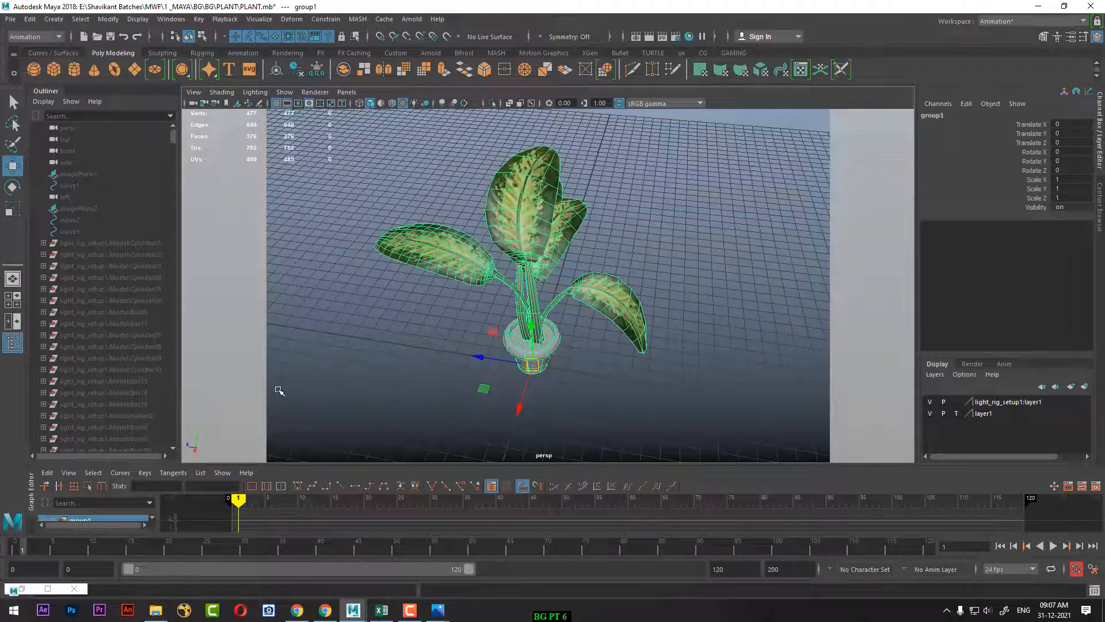
Open the Export Selection dialog for the grouped plant and choose OBJexport as the file type
{"action": "left_click", "coordinate": [11, 20]}
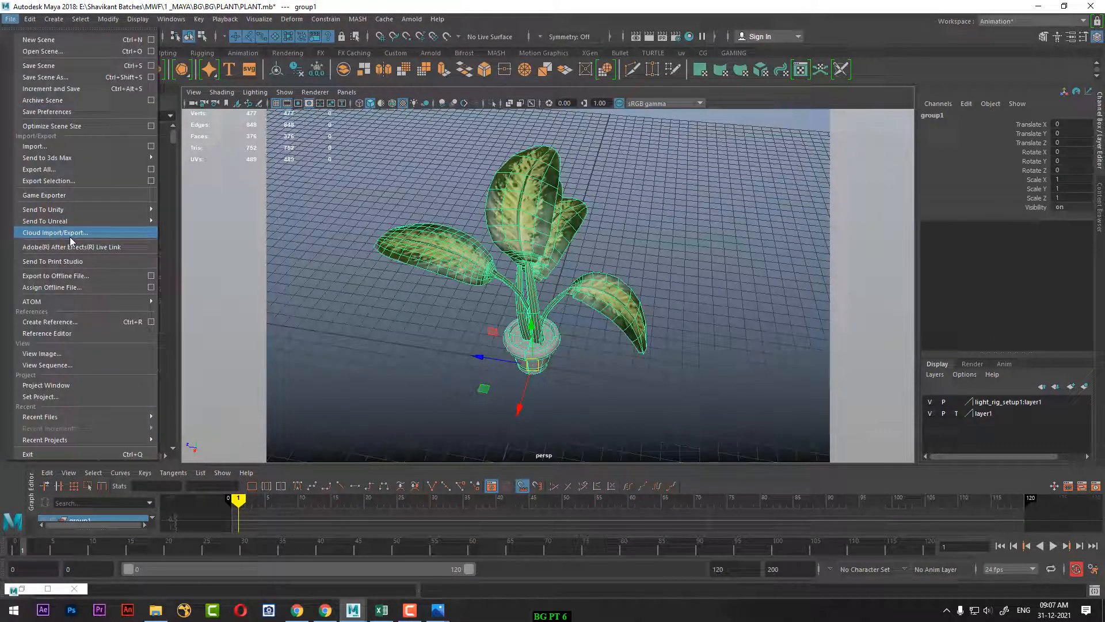
{"action": "left_click", "coordinate": [97, 180]}
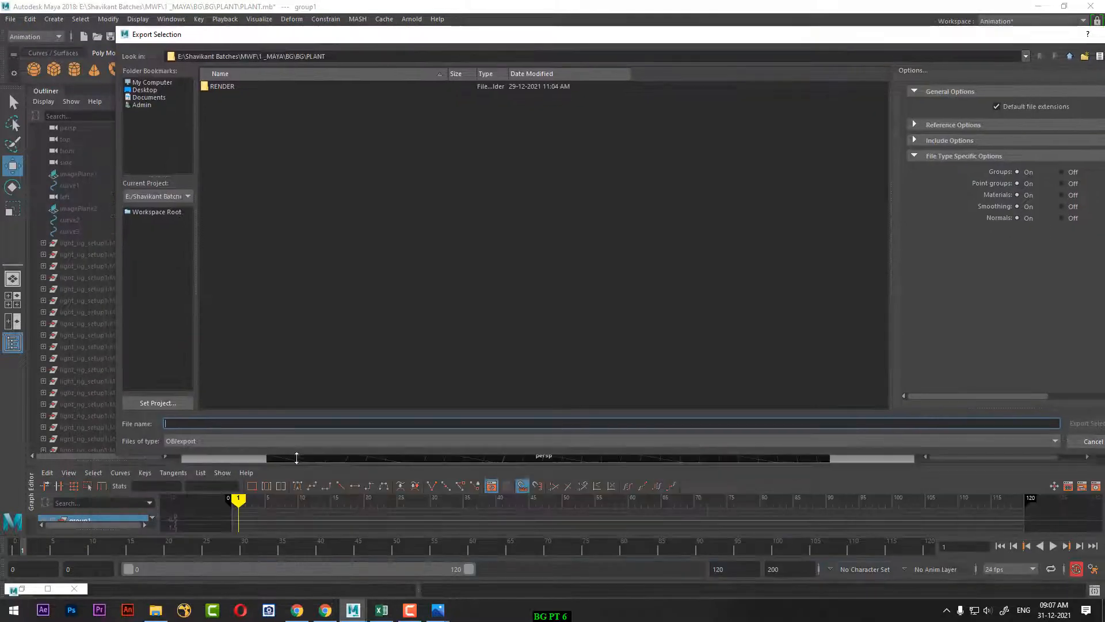
{"action": "left_click", "coordinate": [261, 441]}
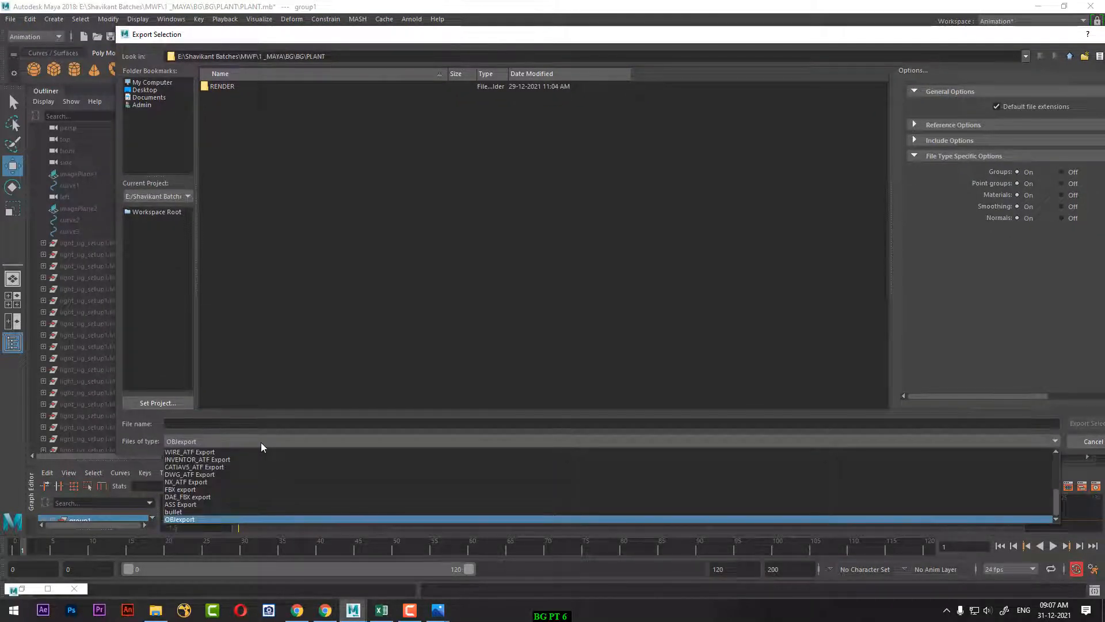
{"action": "left_click", "coordinate": [189, 521]}
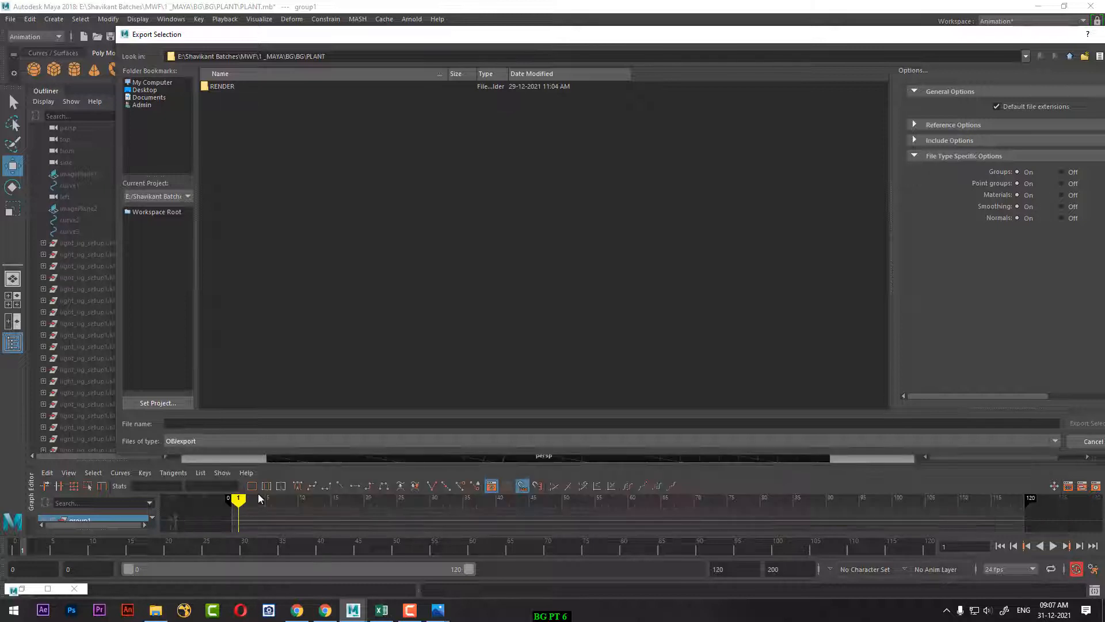
Change the export file type for the selected plant group to FBX export
{"action": "left_click", "coordinate": [216, 441]}
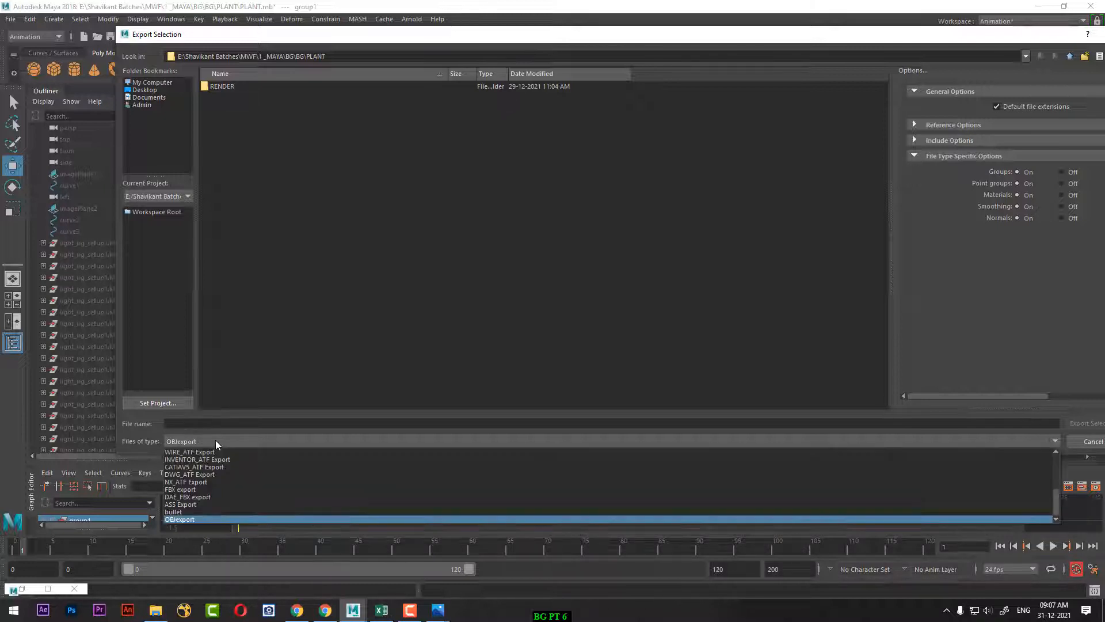
{"action": "left_click", "coordinate": [202, 489]}
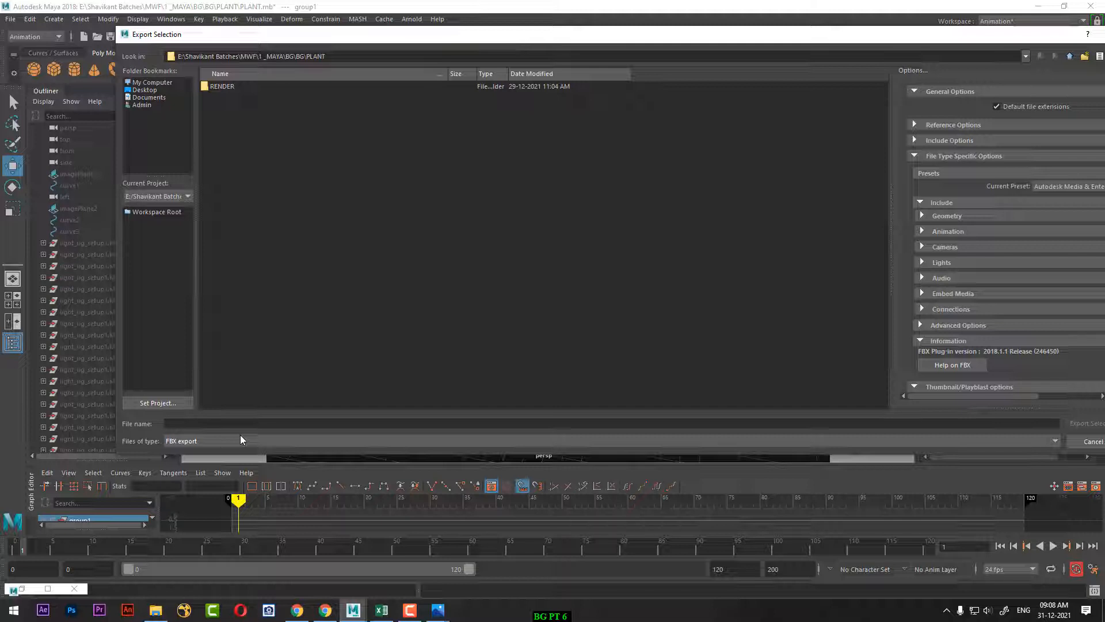
{"action": "left_click", "coordinate": [197, 441]}
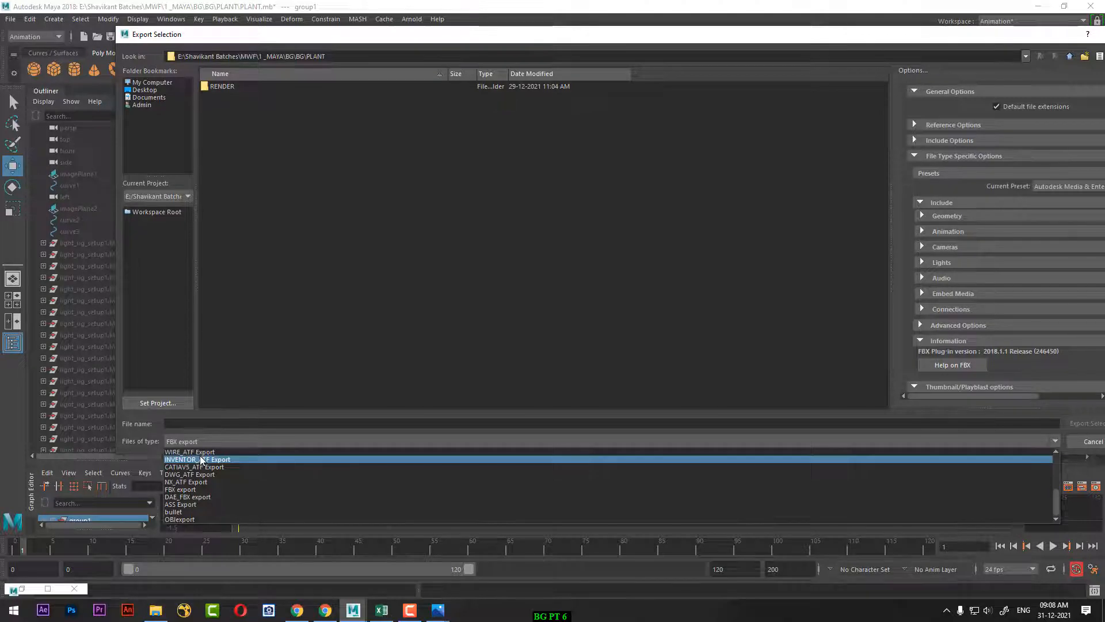
Switch to a maximized Chrome window, search Google for "3d printer" and show the image results
{"action": "key", "text": "super"}
{"action": "type", "text": "ch"}
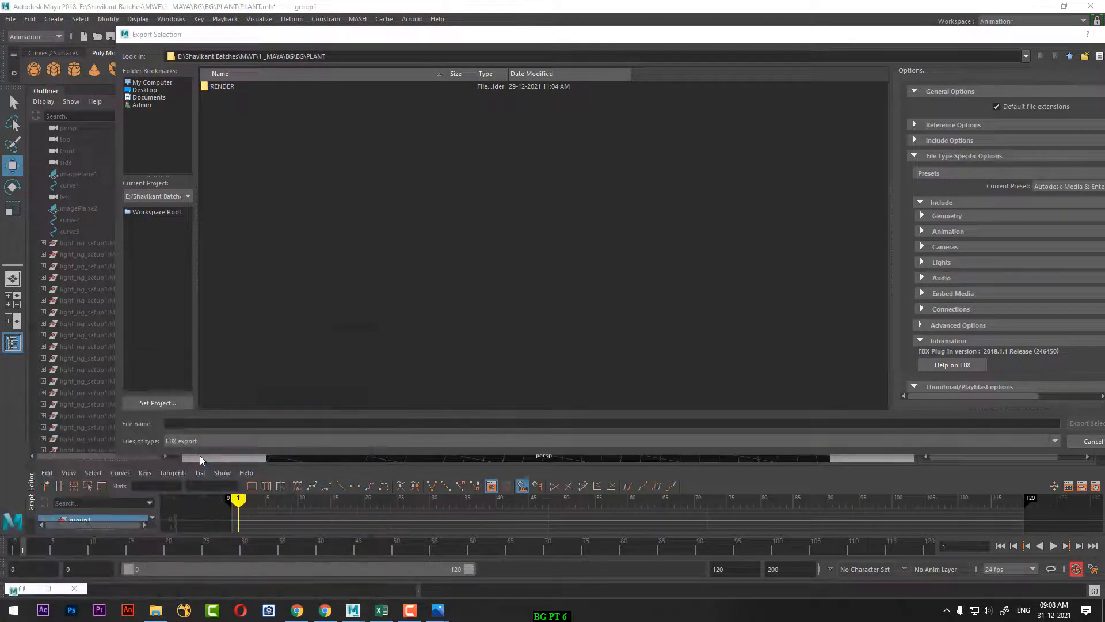
{"action": "left_click", "coordinate": [160, 417]}
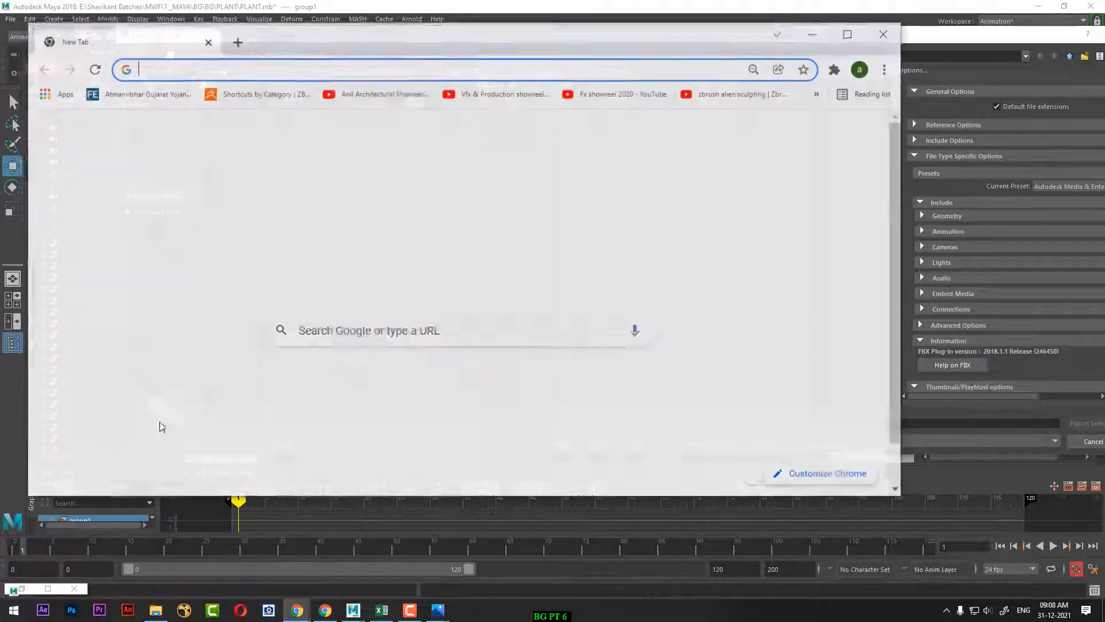
{"action": "left_click", "coordinate": [353, 322]}
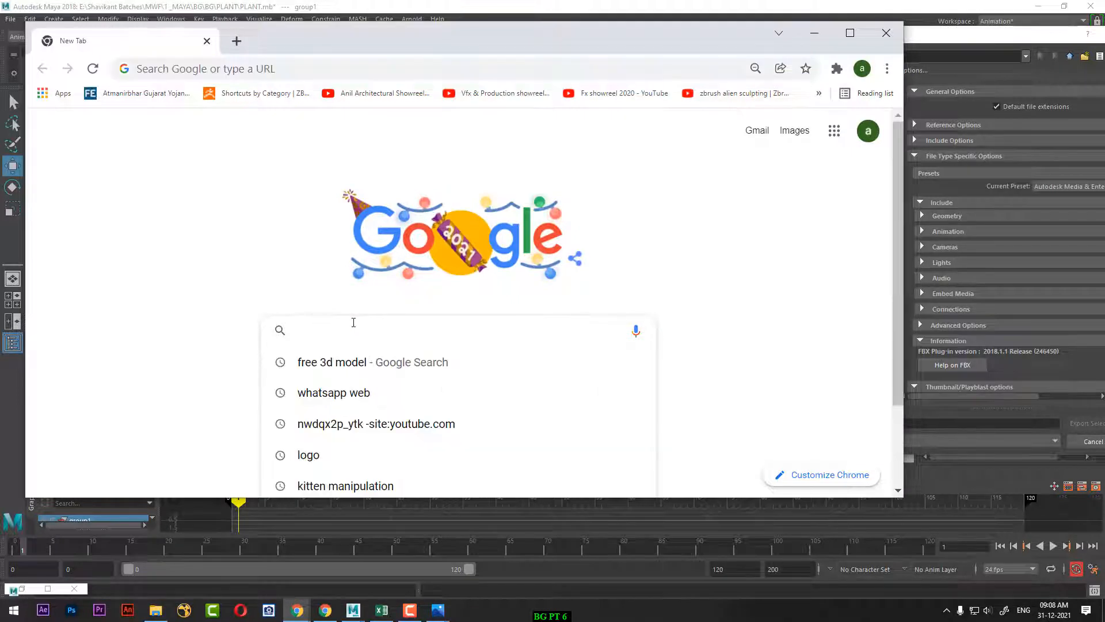
{"action": "type", "text": "3d printer"}
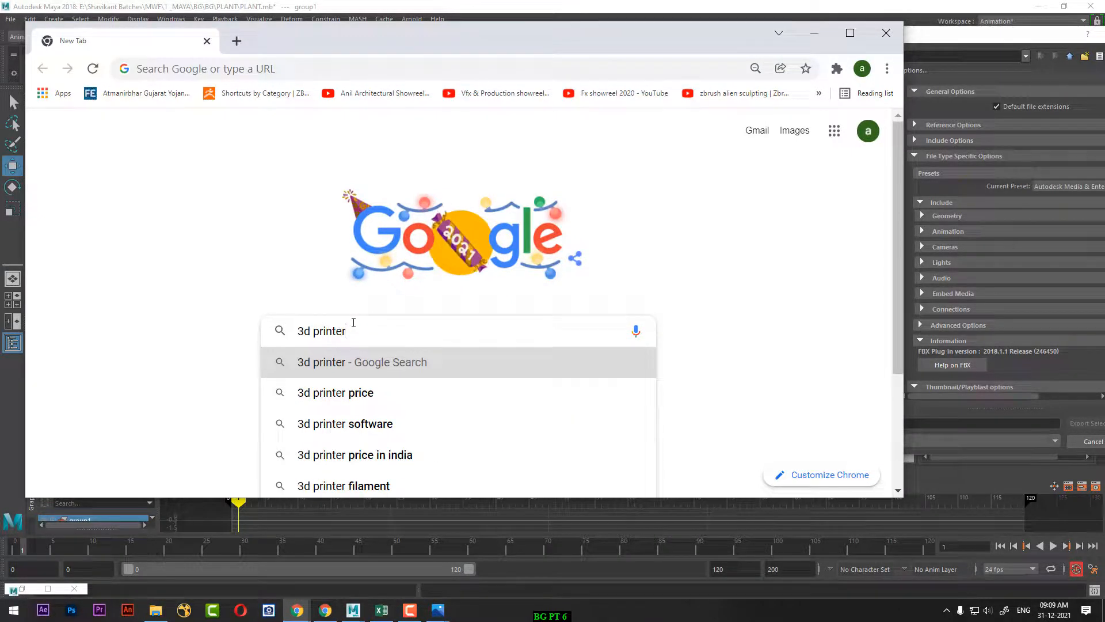
{"action": "key", "text": "Return"}
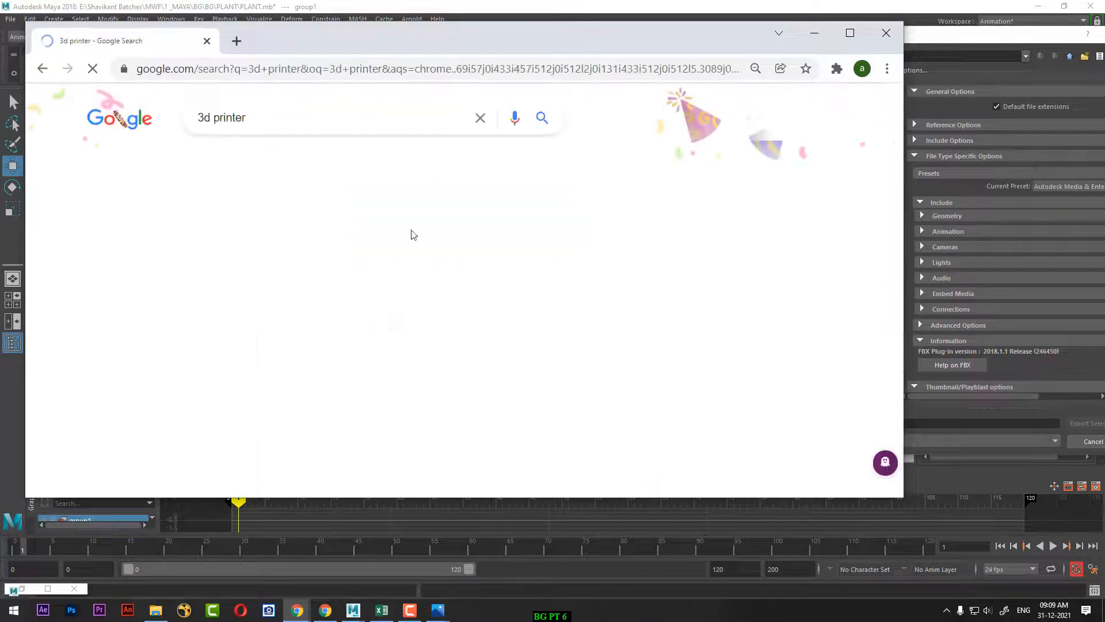
{"action": "left_click", "coordinate": [853, 34]}
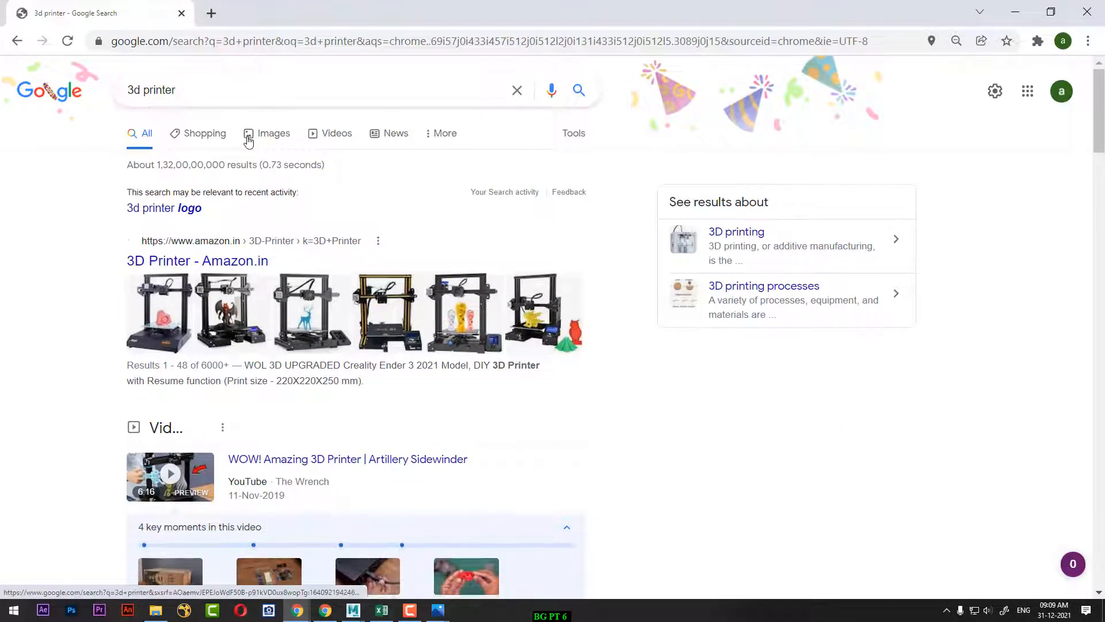
{"action": "left_click", "coordinate": [256, 134]}
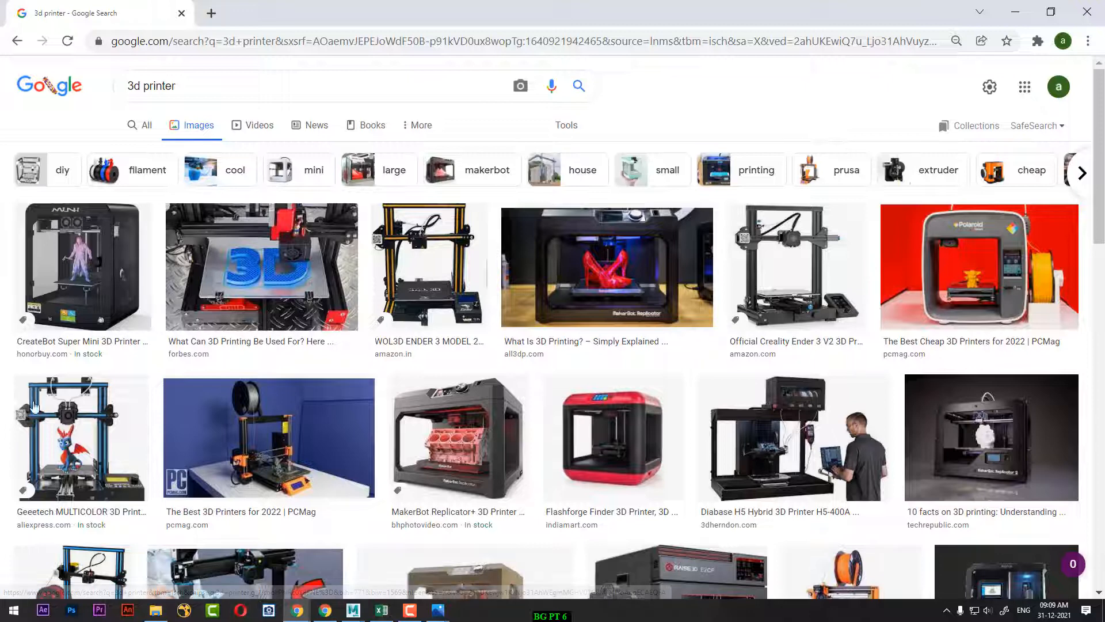
Examine the Artillery Sidewinder video image, the orange 3D-printed head and the Hongkiat desktop printer image with its related images
{"action": "scroll", "coordinate": [115, 402], "scroll_direction": "down", "scroll_amount": 3}
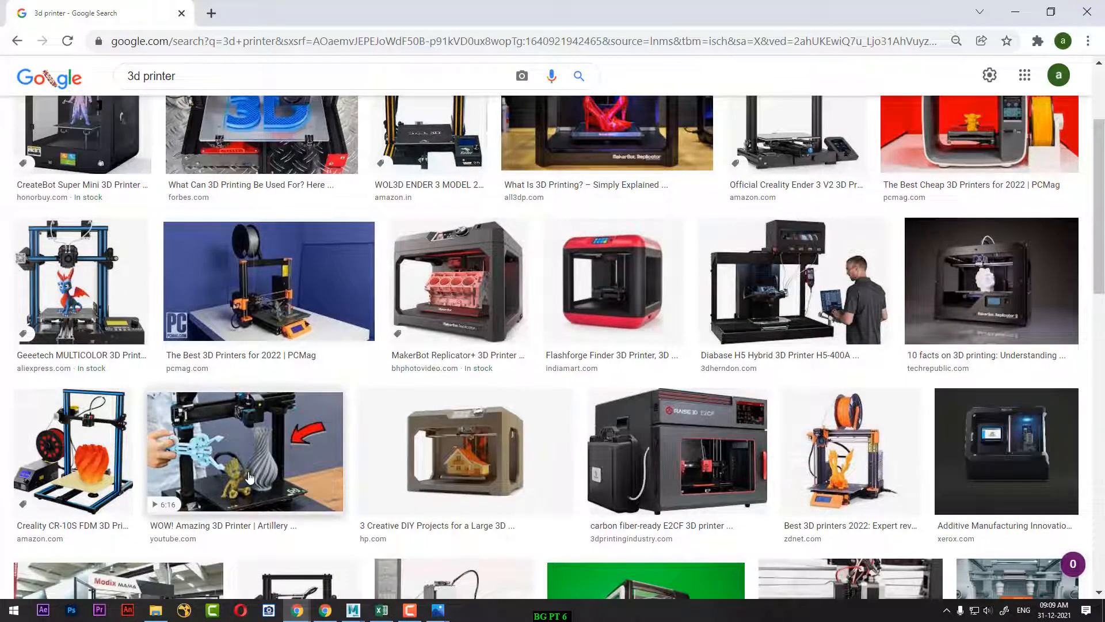
{"action": "left_click", "coordinate": [266, 464]}
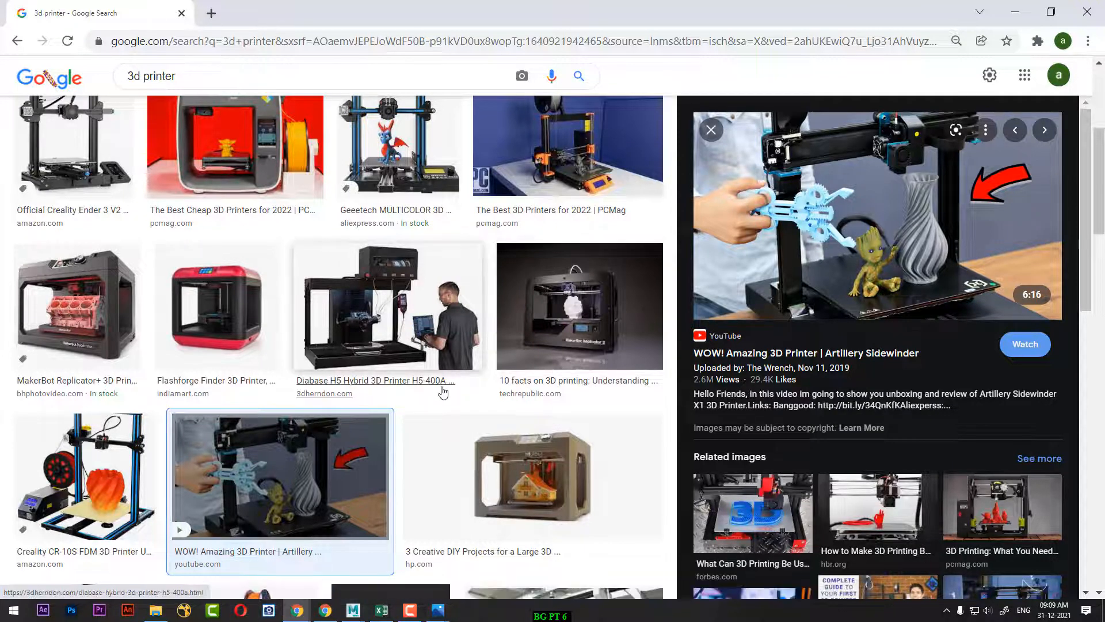
{"action": "scroll", "coordinate": [444, 397], "scroll_direction": "down", "scroll_amount": 4}
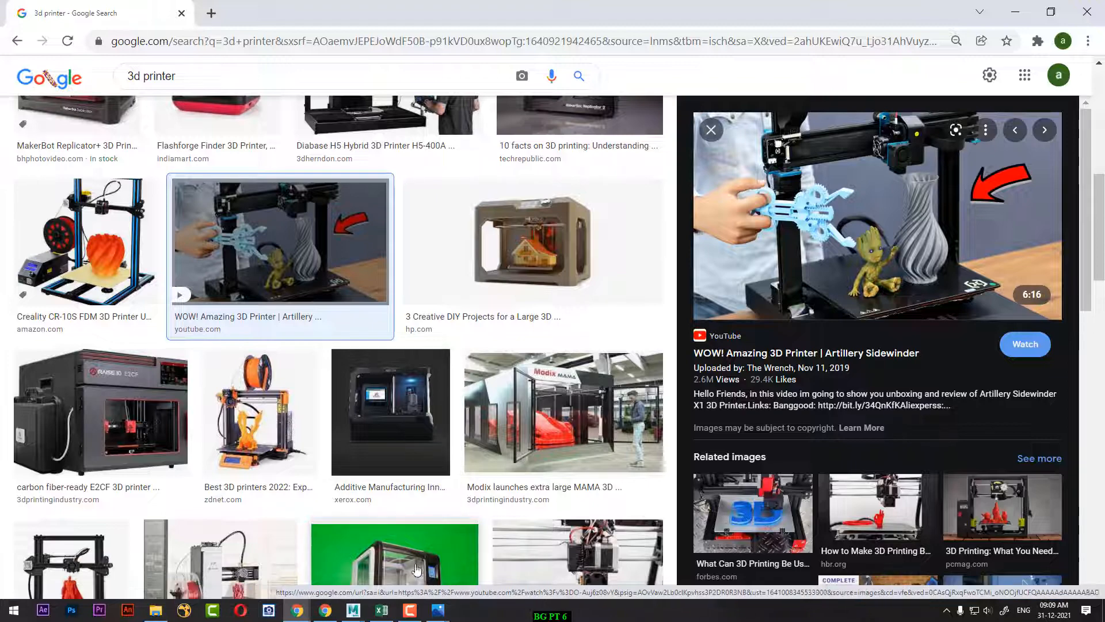
{"action": "scroll", "coordinate": [424, 484], "scroll_direction": "down", "scroll_amount": 4}
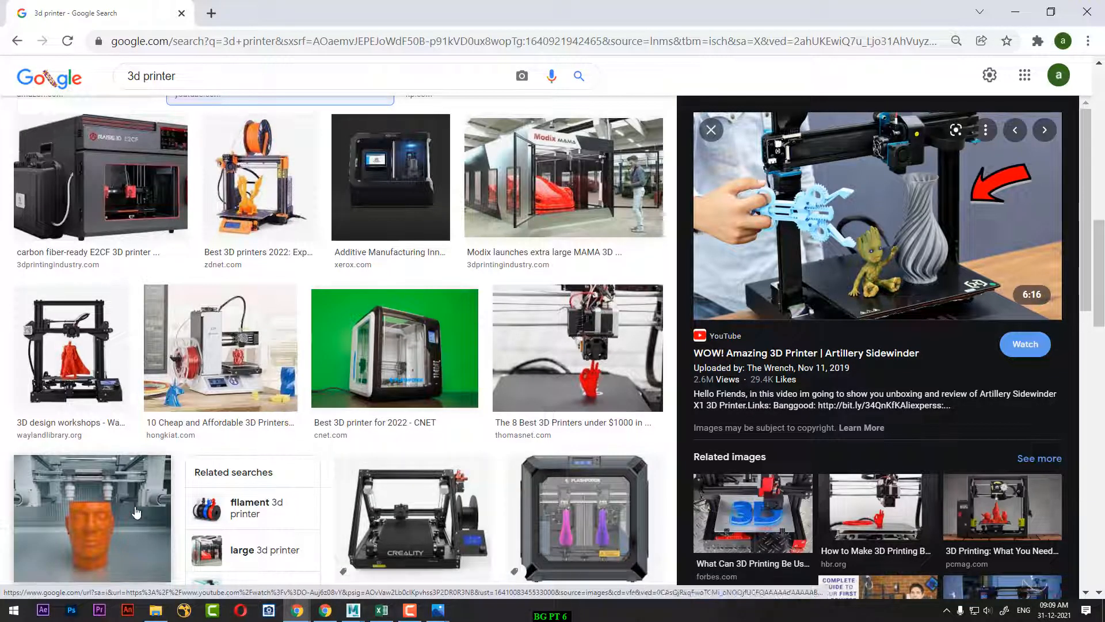
{"action": "left_click", "coordinate": [118, 504]}
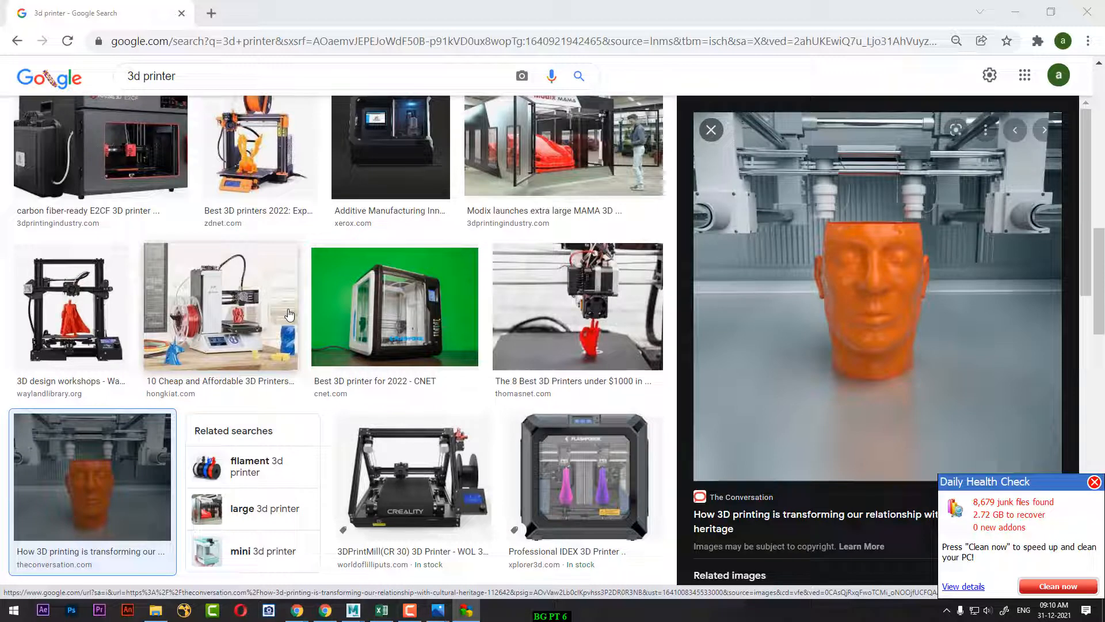
{"action": "left_click", "coordinate": [194, 339]}
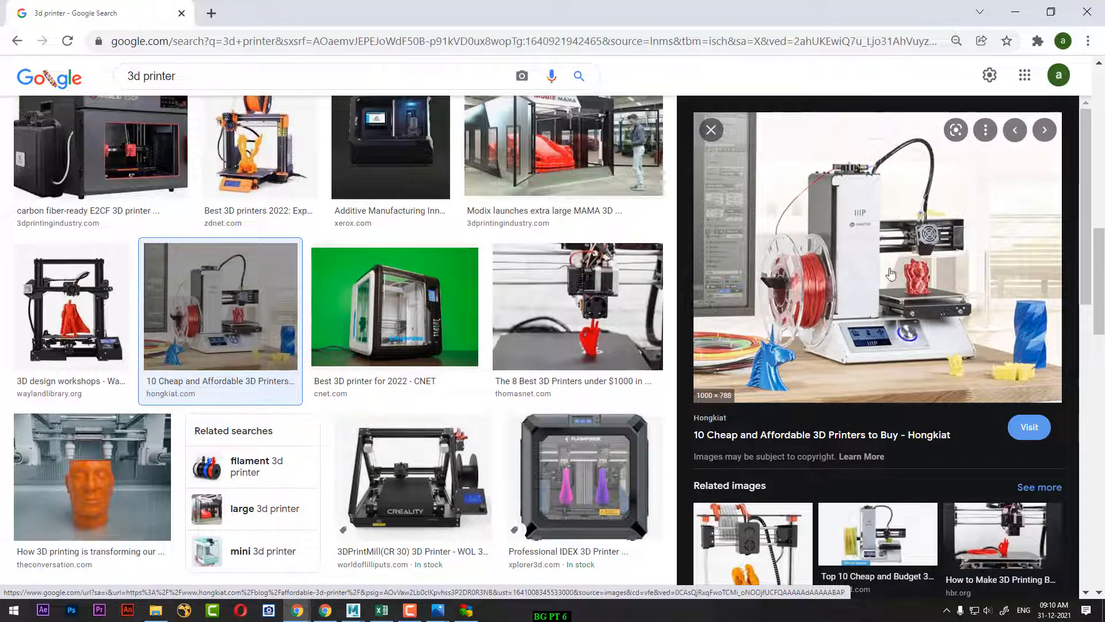
{"action": "scroll", "coordinate": [468, 388], "scroll_direction": "down", "scroll_amount": 3}
{"action": "scroll", "coordinate": [468, 398], "scroll_direction": "down", "scroll_amount": 3}
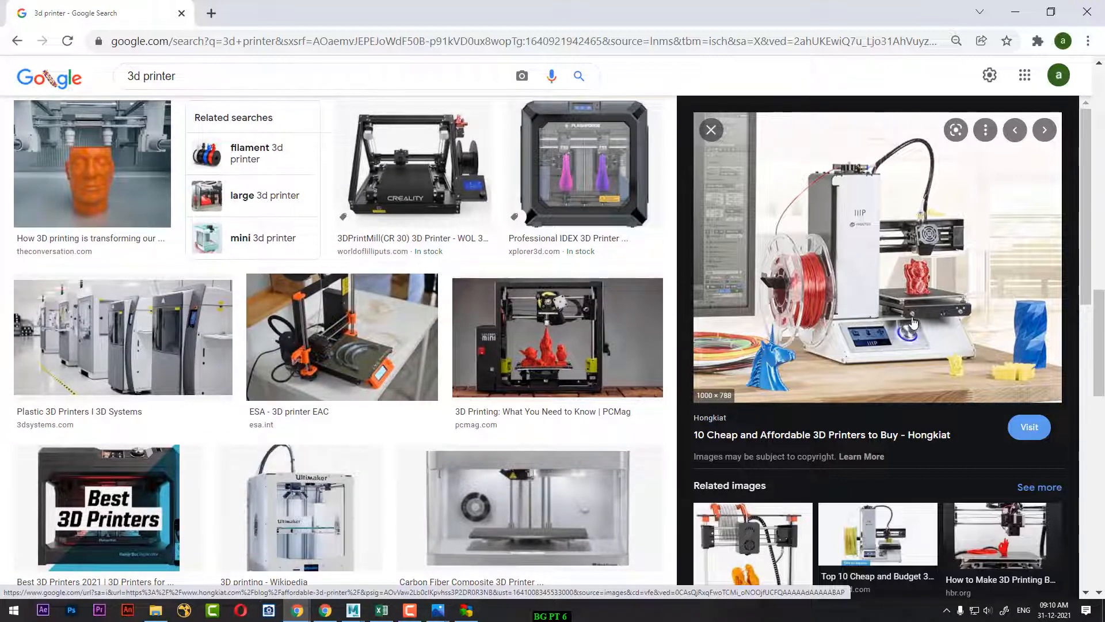
{"action": "scroll", "coordinate": [917, 326], "scroll_direction": "down", "scroll_amount": 3}
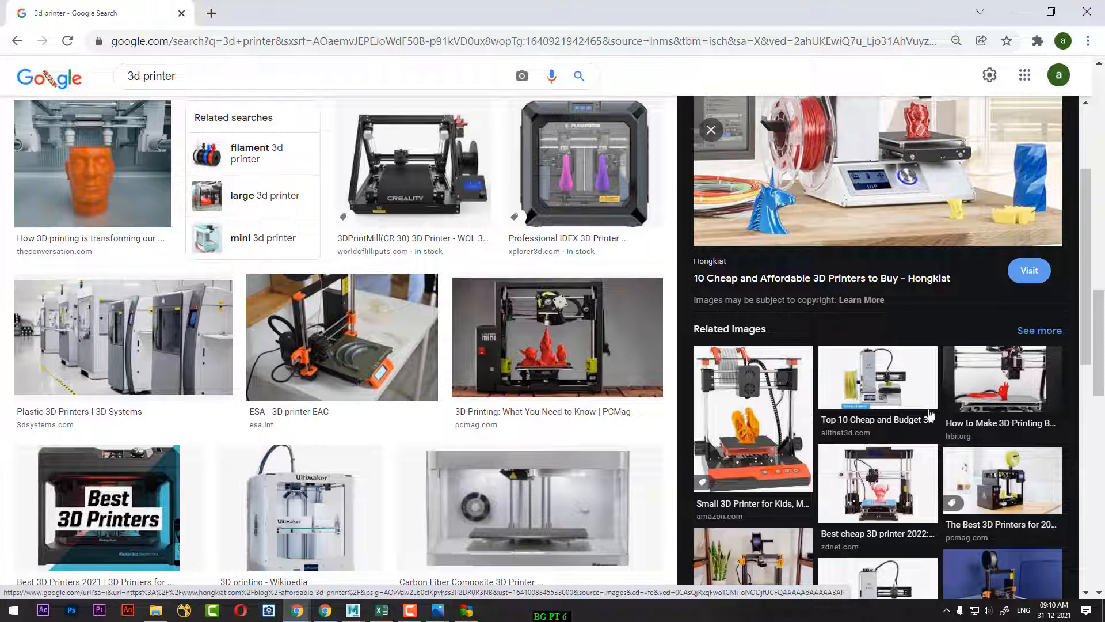
Preview Investopedia's 3D Printing Definition image with the printed house and look through more printer examples
{"action": "scroll", "coordinate": [530, 417], "scroll_direction": "down", "scroll_amount": 8}
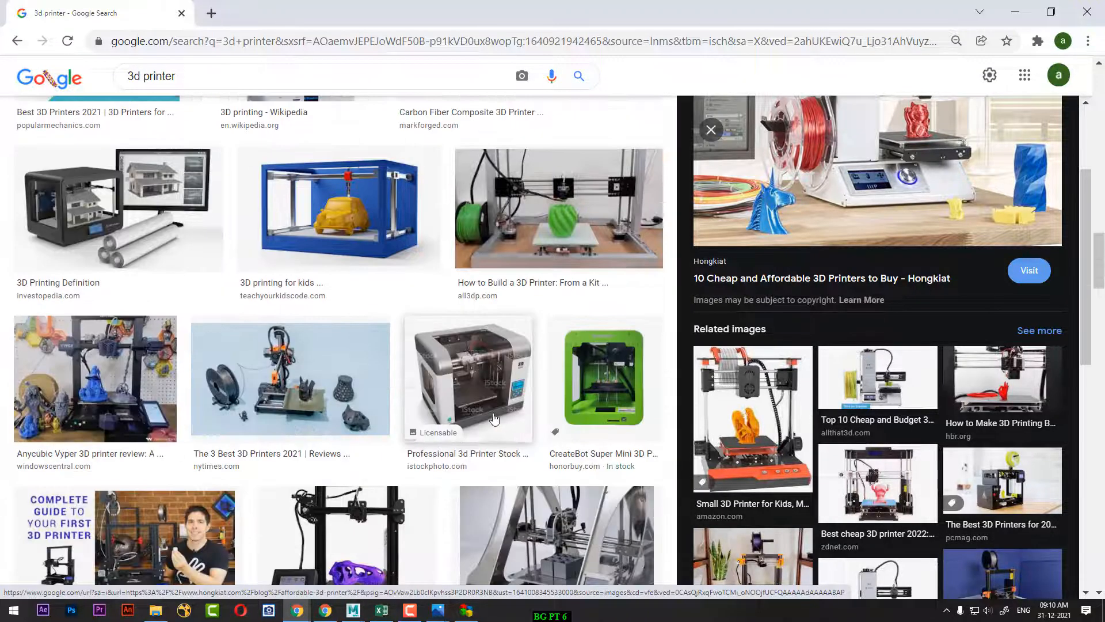
{"action": "left_click", "coordinate": [118, 219]}
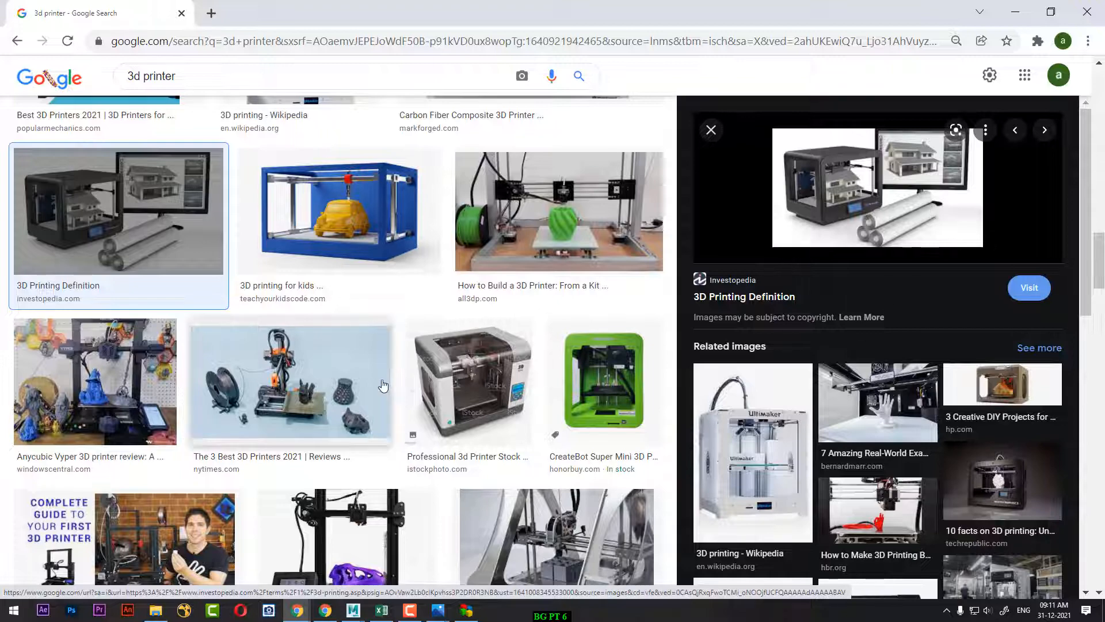
{"action": "scroll", "coordinate": [385, 385], "scroll_direction": "down", "scroll_amount": 4}
{"action": "scroll", "coordinate": [406, 378], "scroll_direction": "down", "scroll_amount": 3}
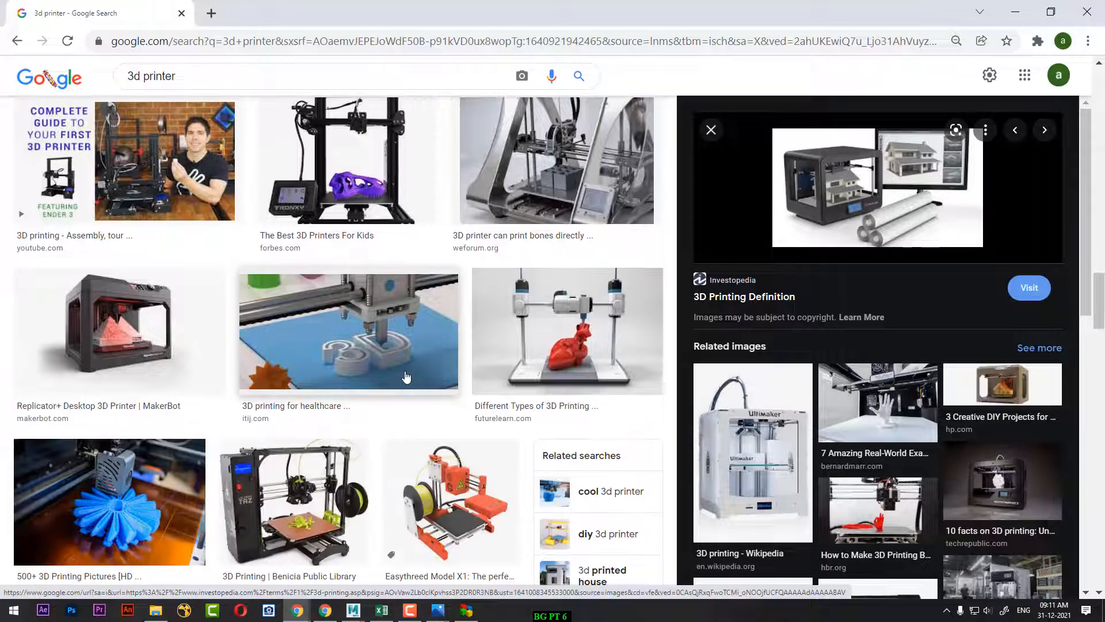
{"action": "scroll", "coordinate": [409, 377], "scroll_direction": "down", "scroll_amount": 4}
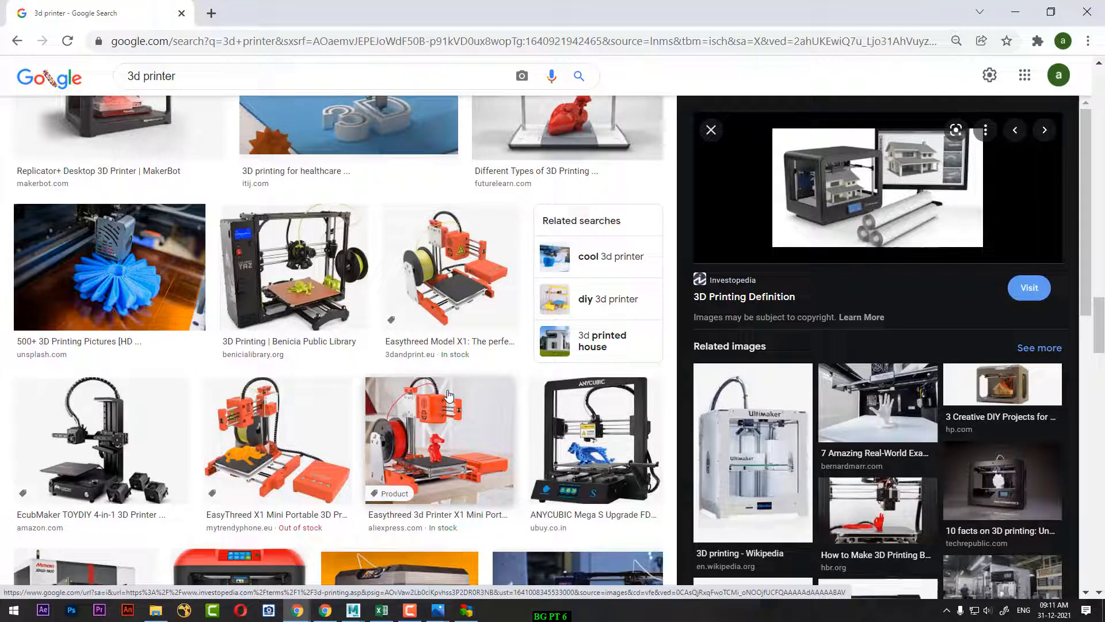
{"action": "scroll", "coordinate": [428, 398], "scroll_direction": "down", "scroll_amount": 4}
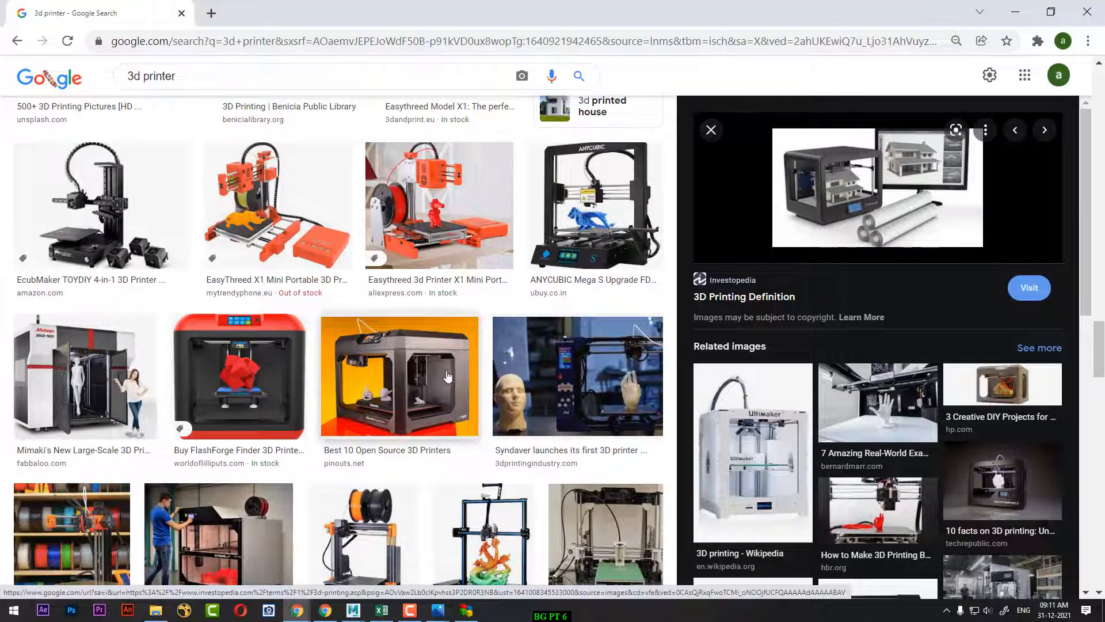
{"action": "scroll", "coordinate": [443, 380], "scroll_direction": "down", "scroll_amount": 5}
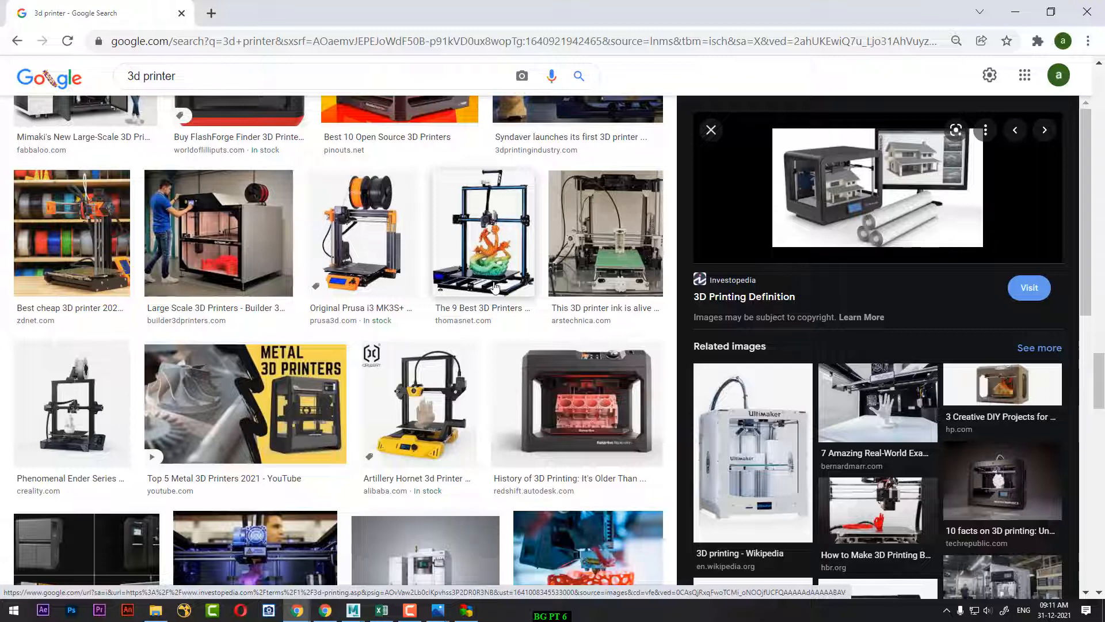
Preview the iPleaders image of a red 3D-printed Eiffel Tower and browse its related images and further printer results
{"action": "scroll", "coordinate": [487, 285], "scroll_direction": "down", "scroll_amount": 7}
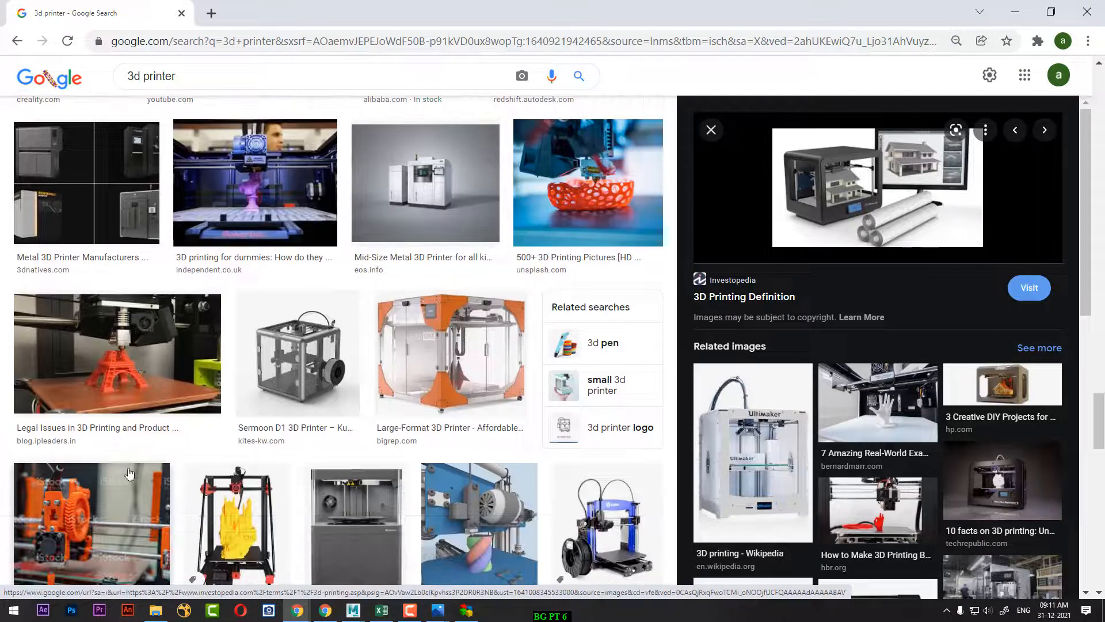
{"action": "left_click", "coordinate": [115, 351]}
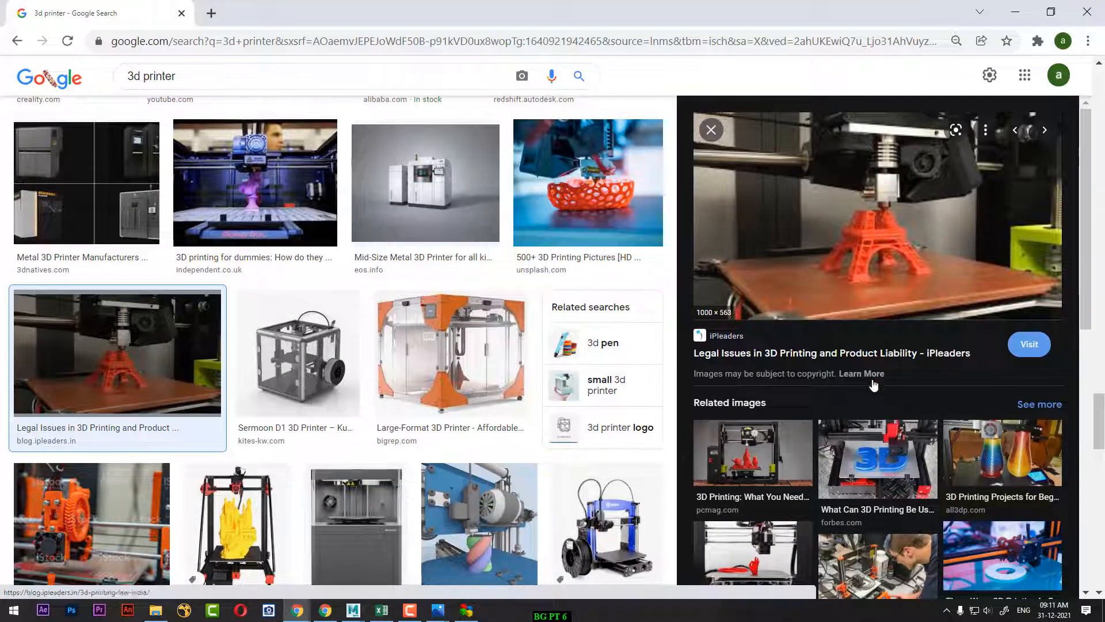
{"action": "scroll", "coordinate": [321, 454], "scroll_direction": "down", "scroll_amount": 1}
{"action": "scroll", "coordinate": [321, 454], "scroll_direction": "down", "scroll_amount": 9}
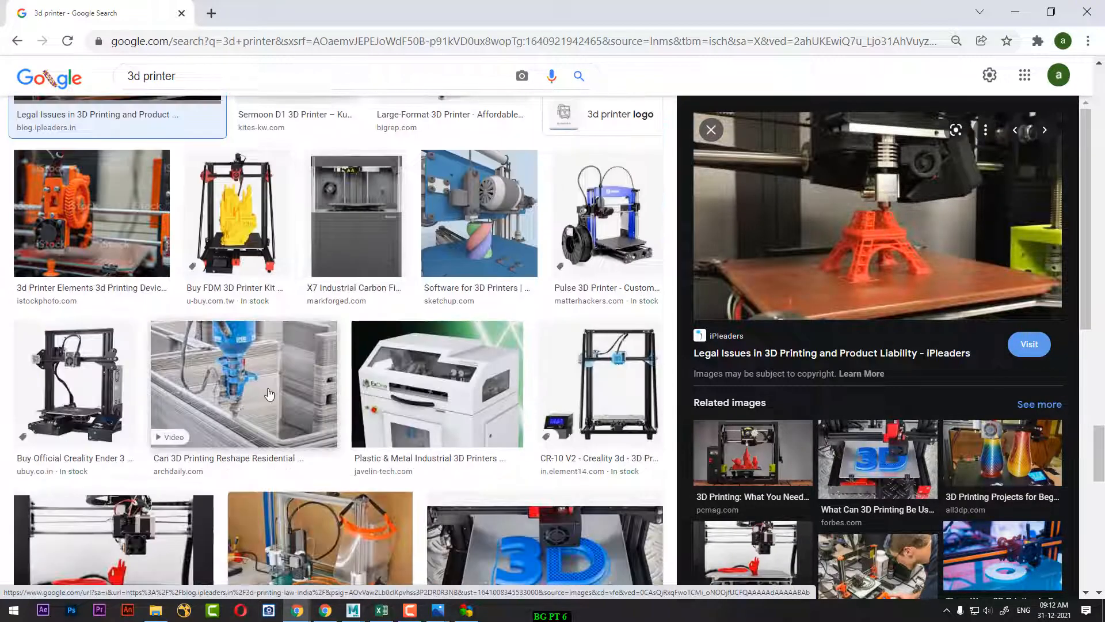
{"action": "scroll", "coordinate": [400, 396], "scroll_direction": "down", "scroll_amount": 17}
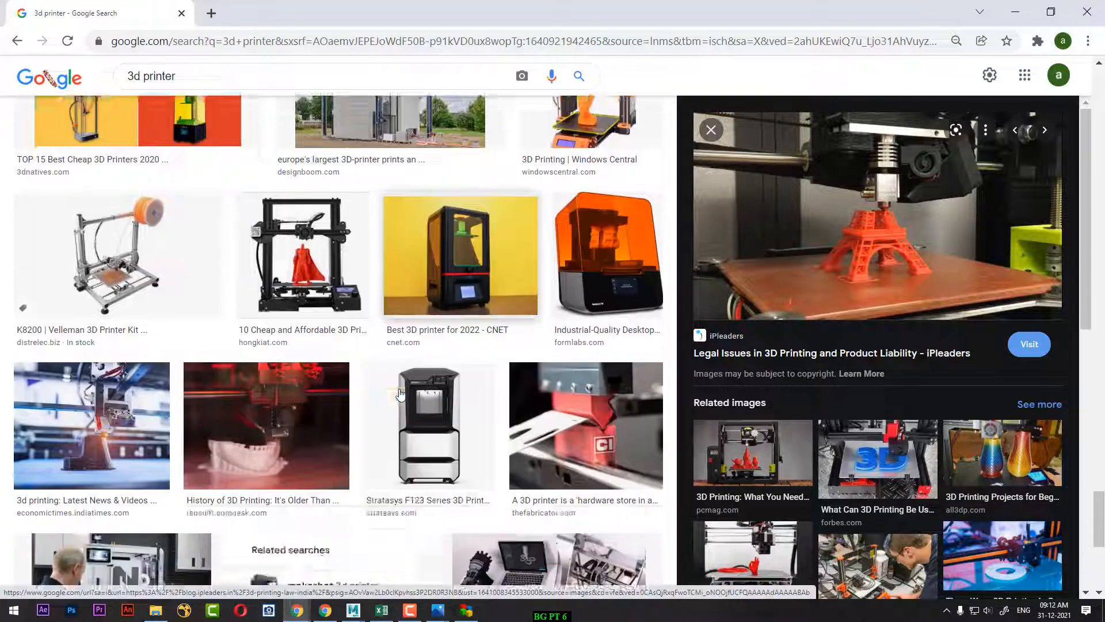
{"action": "scroll", "coordinate": [400, 396], "scroll_direction": "down", "scroll_amount": 15}
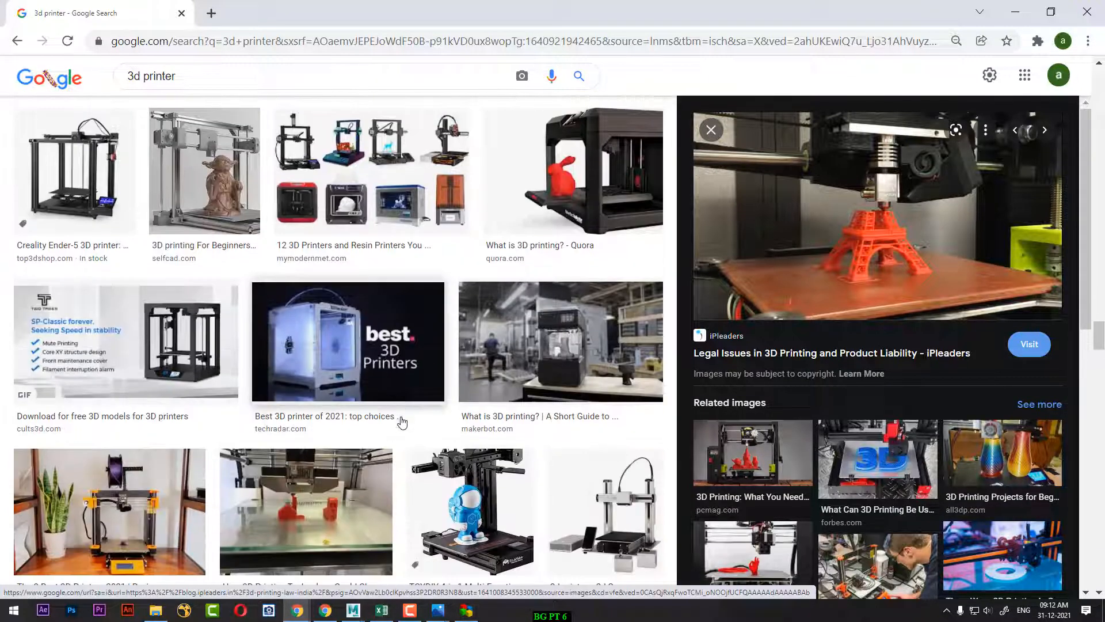
{"action": "scroll", "coordinate": [437, 443], "scroll_direction": "down", "scroll_amount": 8}
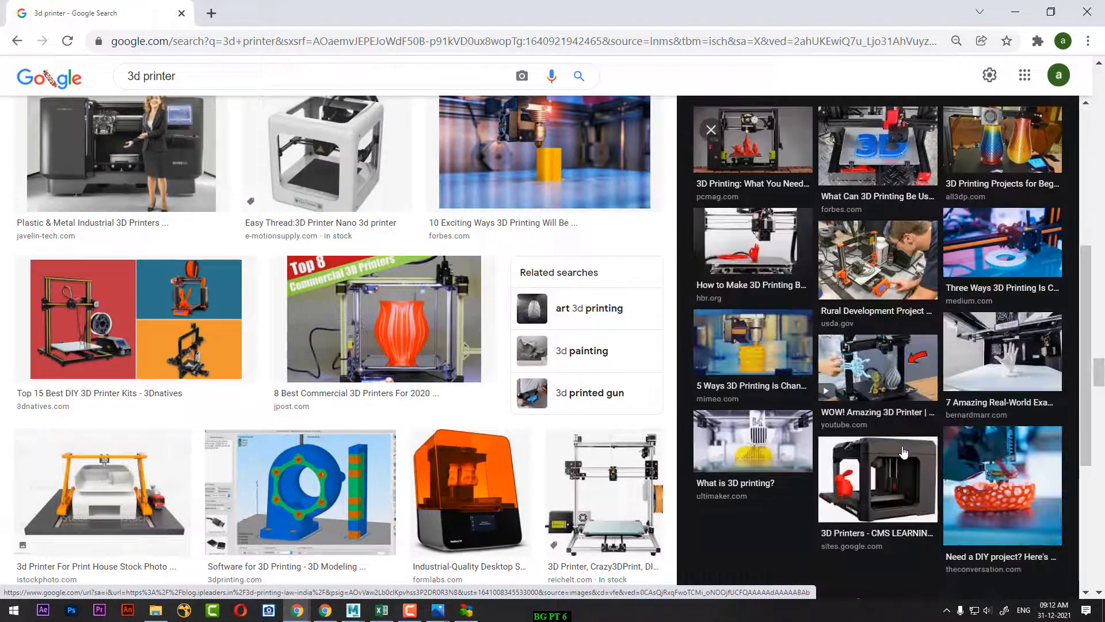
{"action": "scroll", "coordinate": [481, 466], "scroll_direction": "down", "scroll_amount": 11}
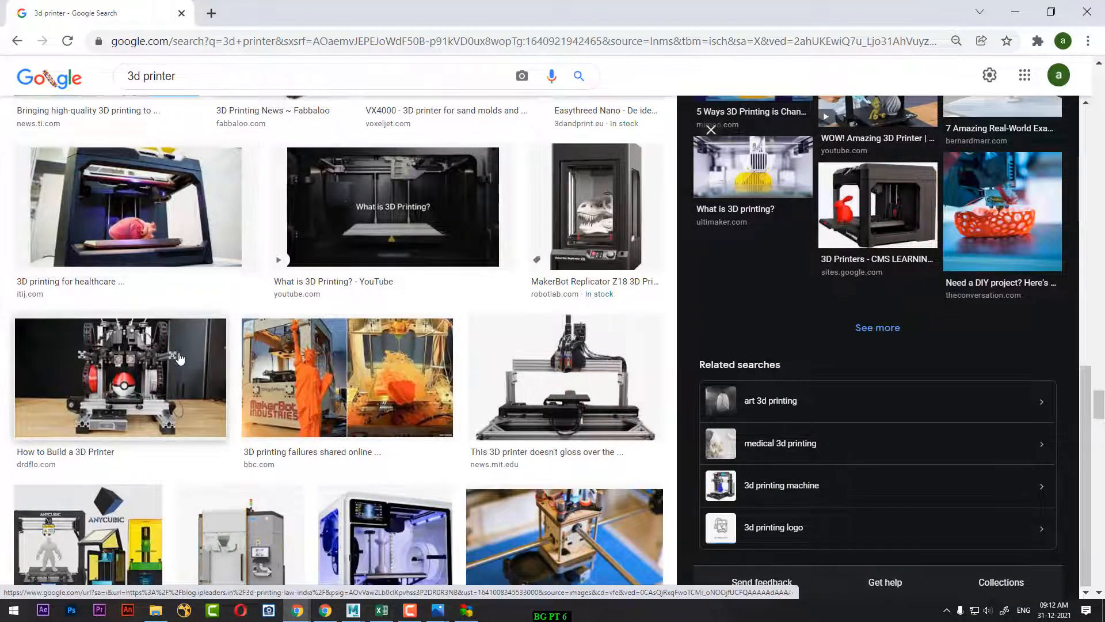
Look through further 3D printer image results for examples of printers and printed objects
{"action": "scroll", "coordinate": [176, 369], "scroll_direction": "down", "scroll_amount": 5}
{"action": "scroll", "coordinate": [278, 359], "scroll_direction": "down", "scroll_amount": 4}
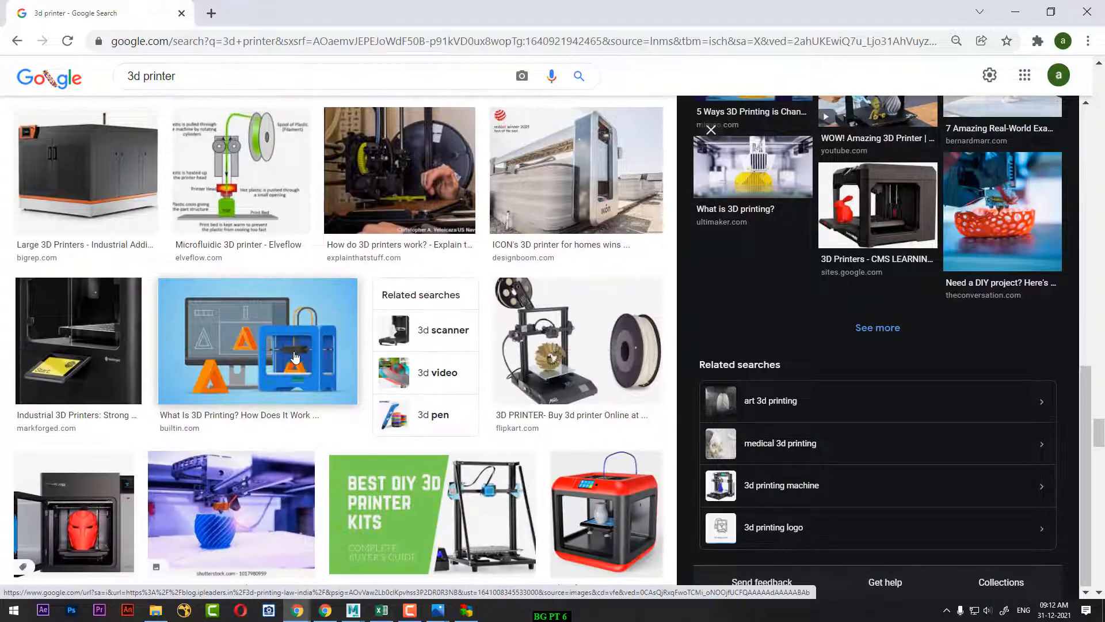
{"action": "scroll", "coordinate": [299, 357], "scroll_direction": "down", "scroll_amount": 10}
{"action": "scroll", "coordinate": [301, 356], "scroll_direction": "down", "scroll_amount": 10}
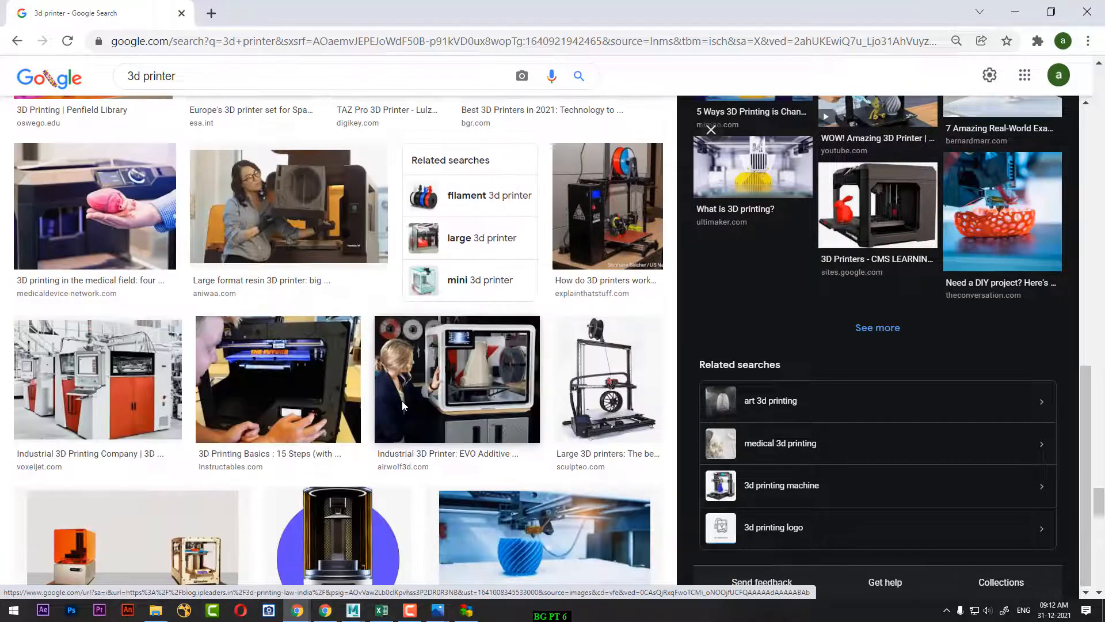
{"action": "scroll", "coordinate": [403, 407], "scroll_direction": "down", "scroll_amount": 4}
{"action": "scroll", "coordinate": [403, 406], "scroll_direction": "down", "scroll_amount": 2}
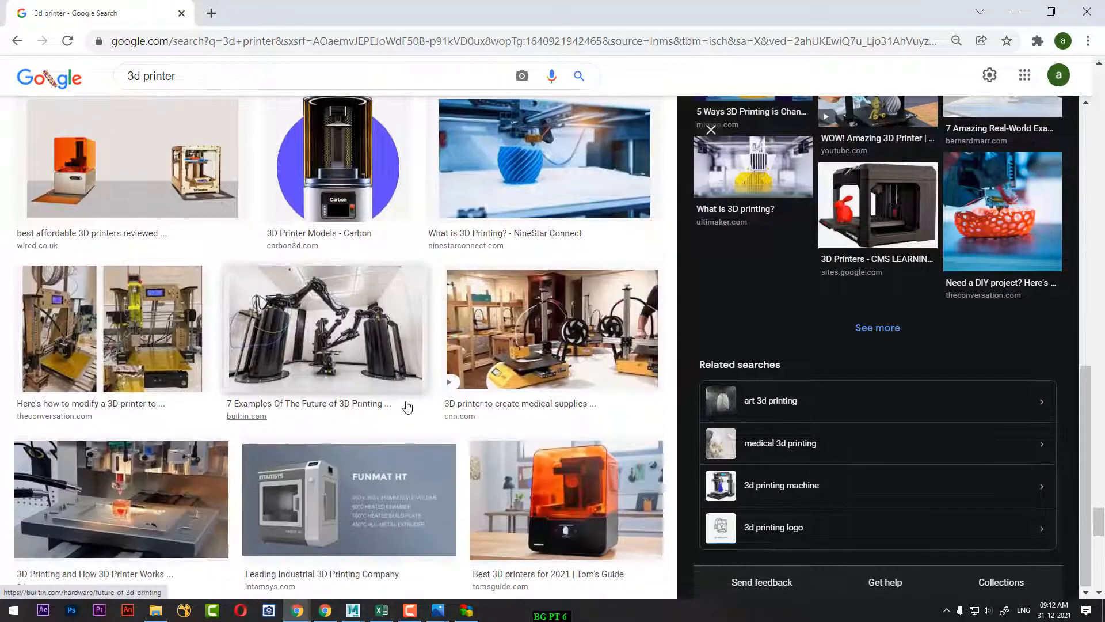
{"action": "scroll", "coordinate": [99, 278], "scroll_direction": "up", "scroll_amount": 5}
{"action": "scroll", "coordinate": [99, 278], "scroll_direction": "up", "scroll_amount": 4}
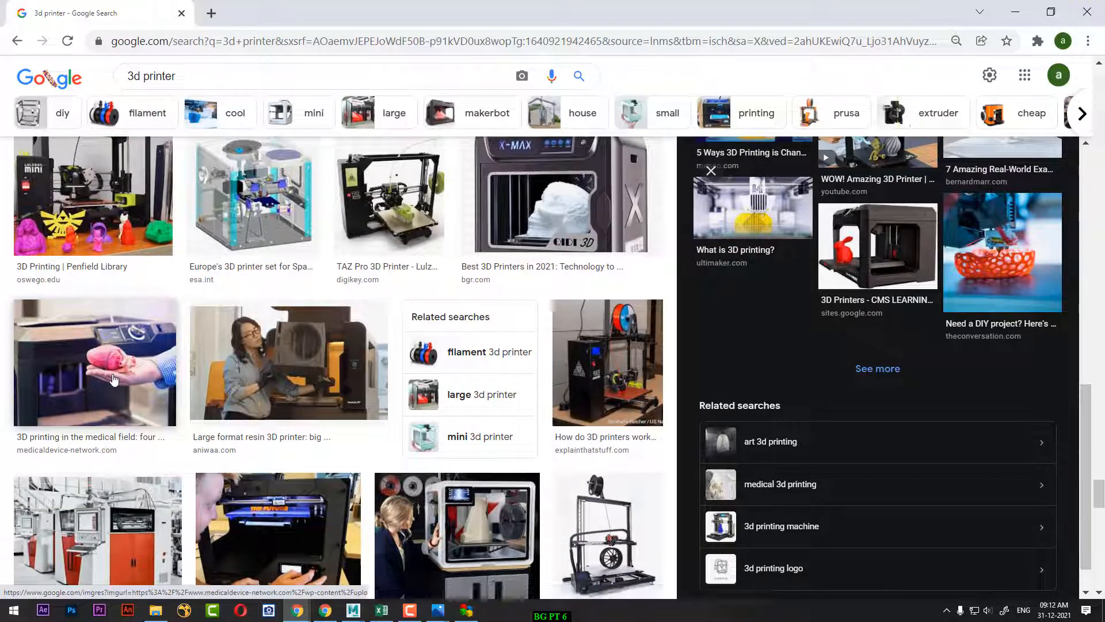
Preview the Medical Device Network image of a printed organ model held beside a printer and browse its related images
{"action": "left_click", "coordinate": [133, 384]}
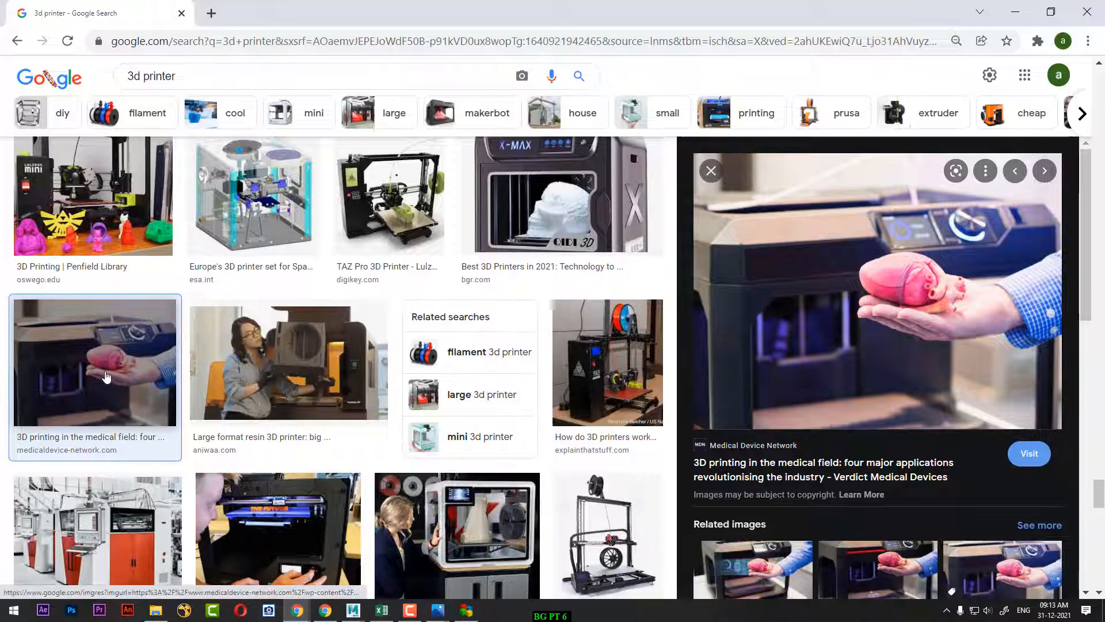
{"action": "scroll", "coordinate": [106, 377], "scroll_direction": "down", "scroll_amount": 4}
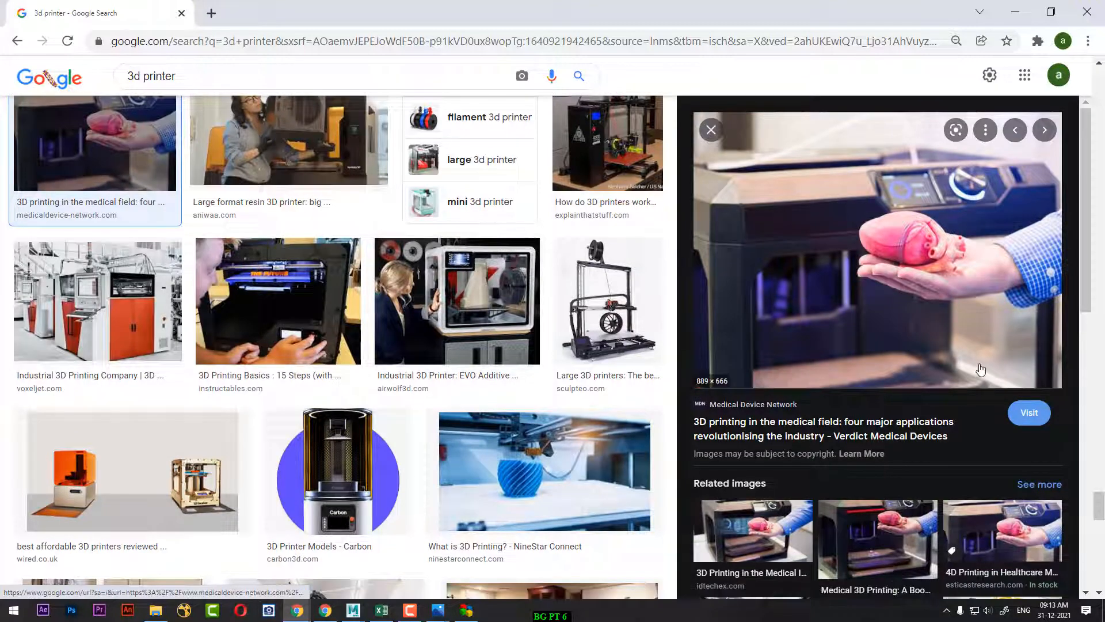
{"action": "scroll", "coordinate": [804, 433], "scroll_direction": "down", "scroll_amount": 4}
{"action": "scroll", "coordinate": [804, 433], "scroll_direction": "down", "scroll_amount": 7}
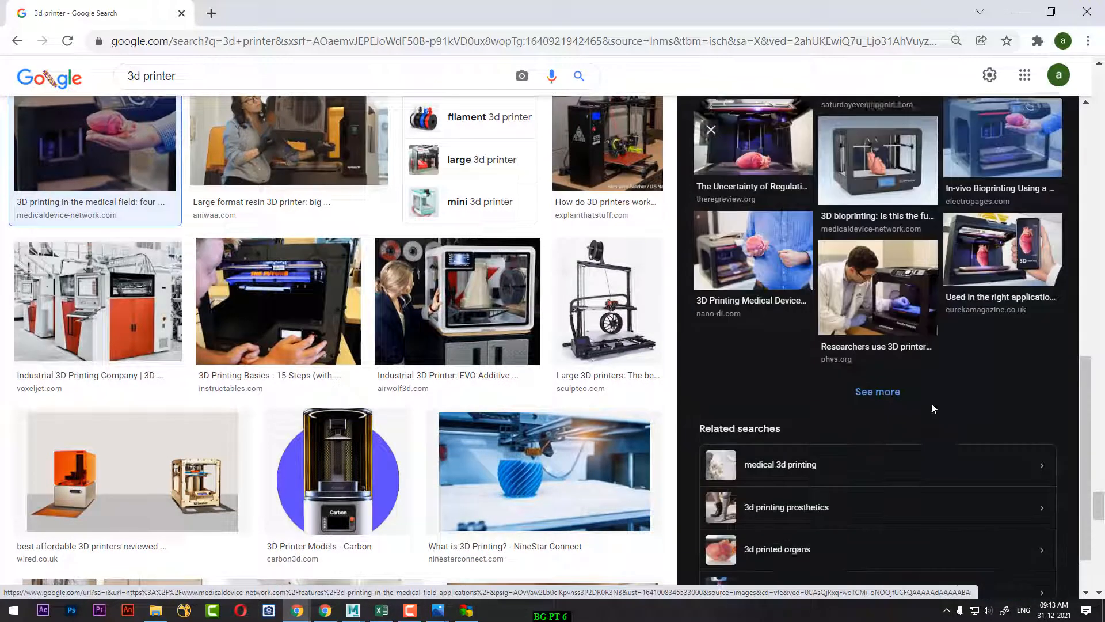
Preview the related Phys.org image about custom medical implants and look through further 3D printer results
{"action": "left_click", "coordinate": [875, 284]}
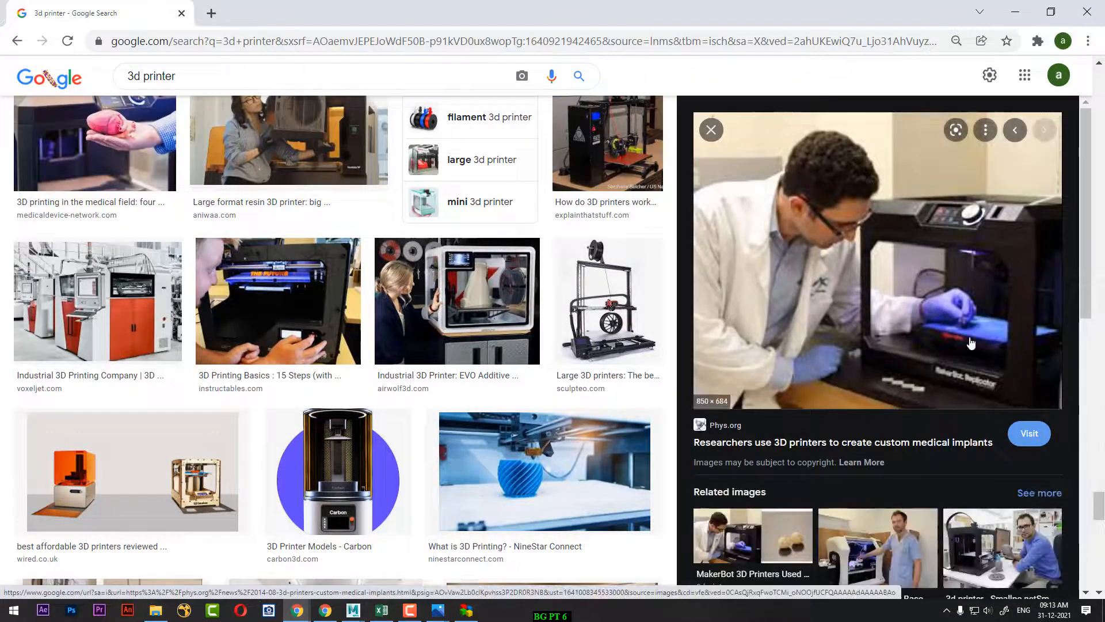
{"action": "scroll", "coordinate": [499, 403], "scroll_direction": "down", "scroll_amount": 5}
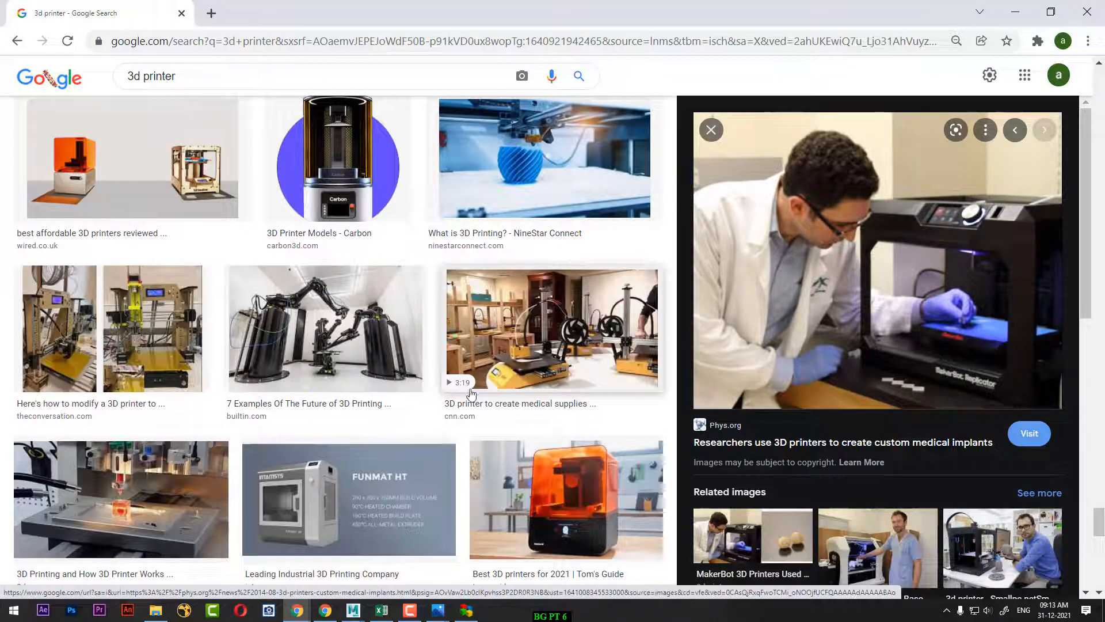
{"action": "scroll", "coordinate": [431, 397], "scroll_direction": "down", "scroll_amount": 2}
{"action": "scroll", "coordinate": [430, 397], "scroll_direction": "down", "scroll_amount": 9}
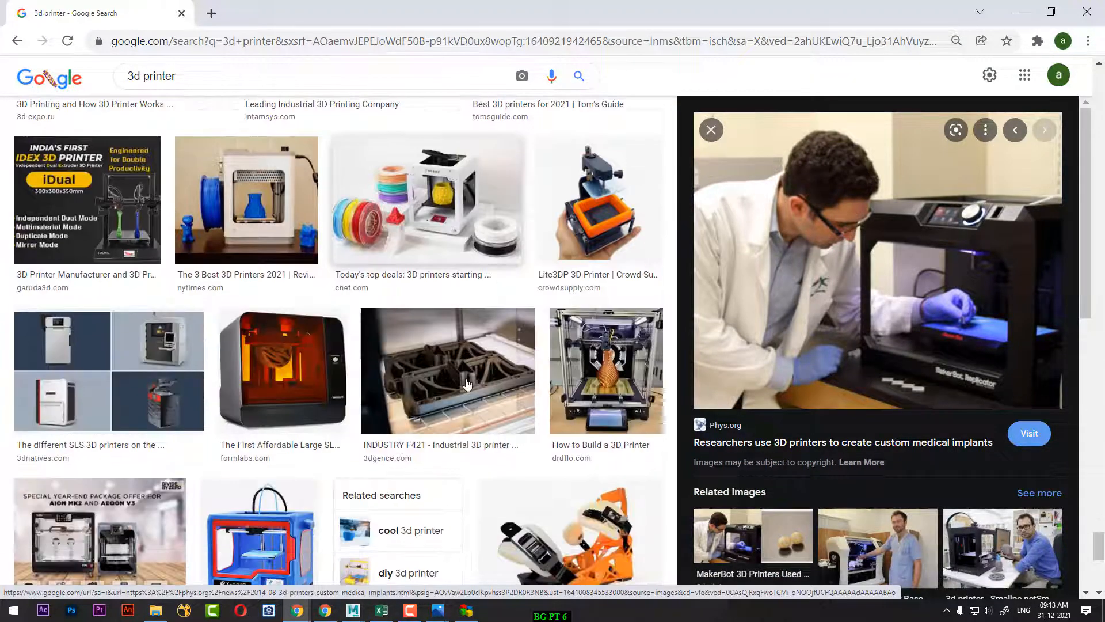
{"action": "scroll", "coordinate": [467, 384], "scroll_direction": "down", "scroll_amount": 5}
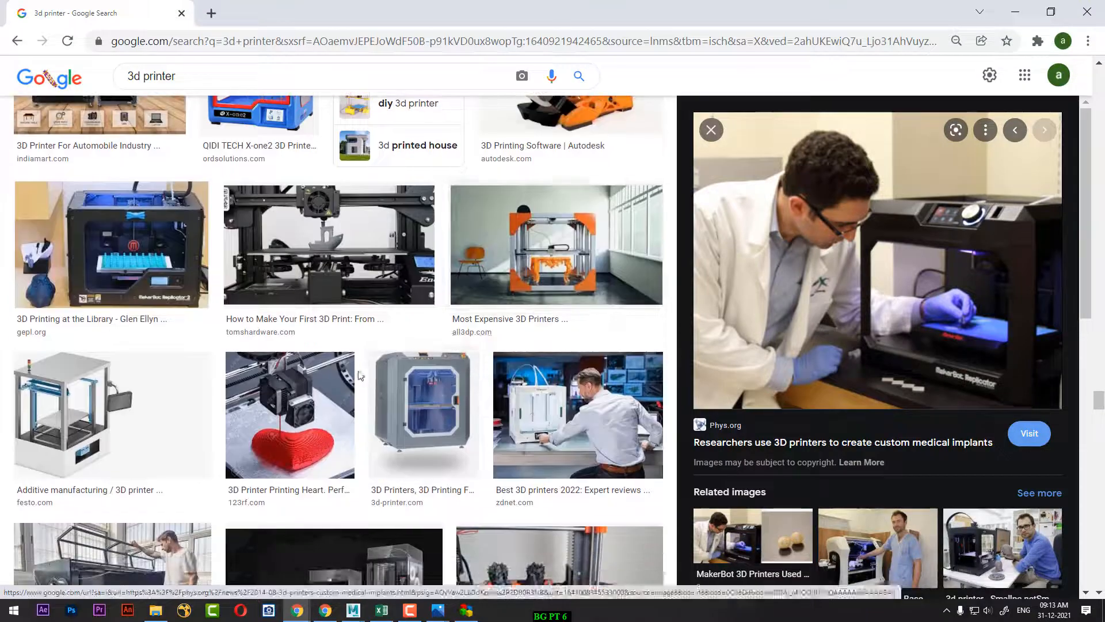
{"action": "scroll", "coordinate": [515, 393], "scroll_direction": "down", "scroll_amount": 5}
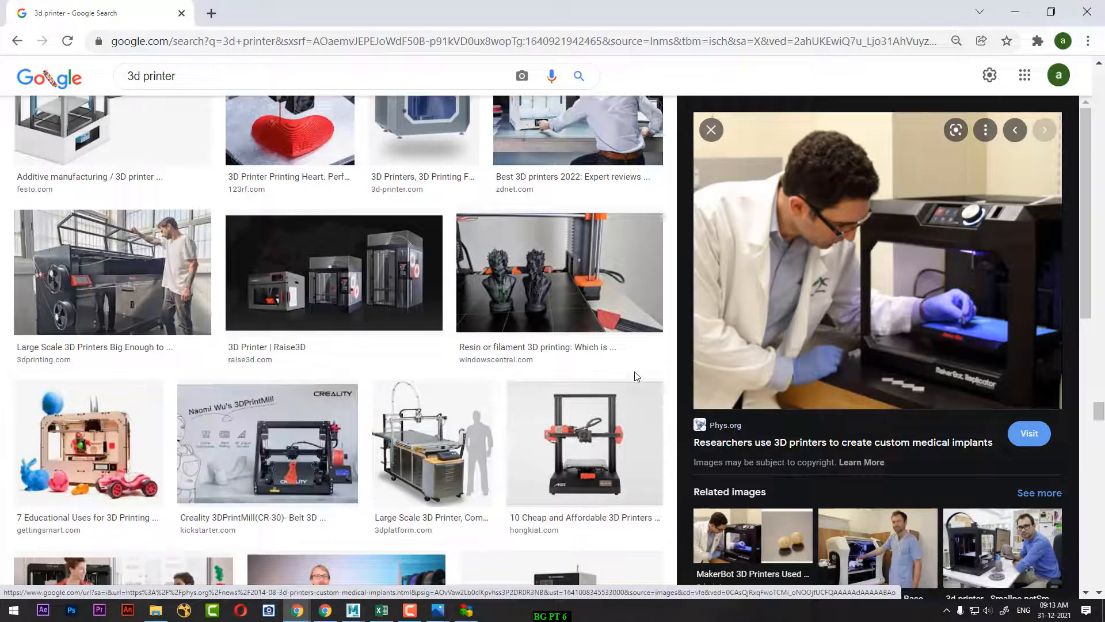
{"action": "scroll", "coordinate": [623, 378], "scroll_direction": "down", "scroll_amount": 4}
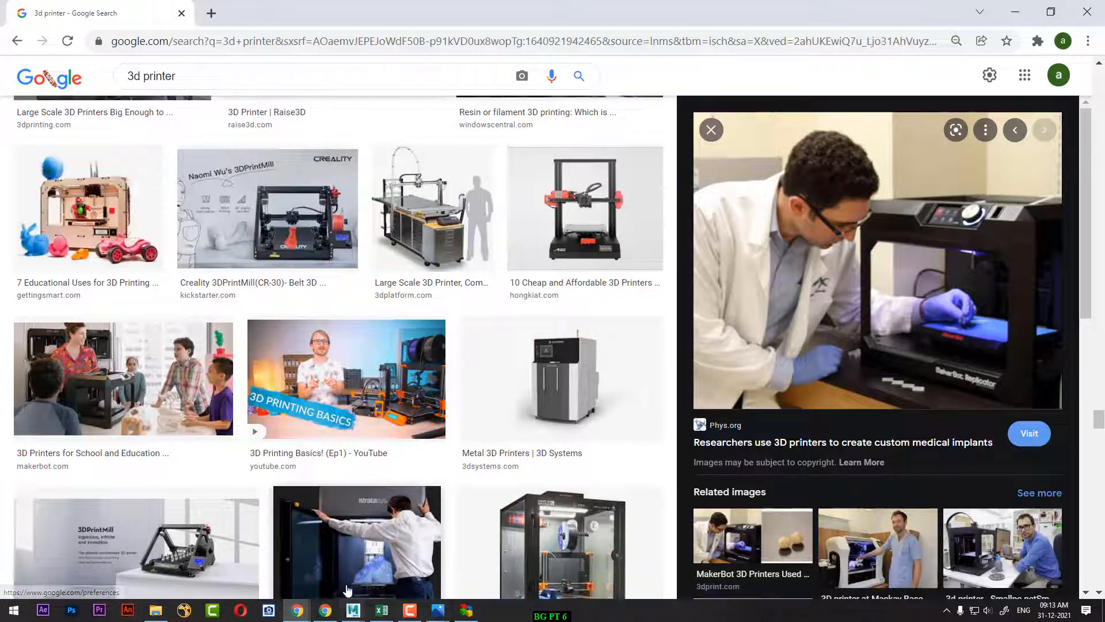
Switch to the Maya window with PLANT.mb, review the available export file types and cancel the Export Selection dialog
{"action": "left_click", "coordinate": [356, 614]}
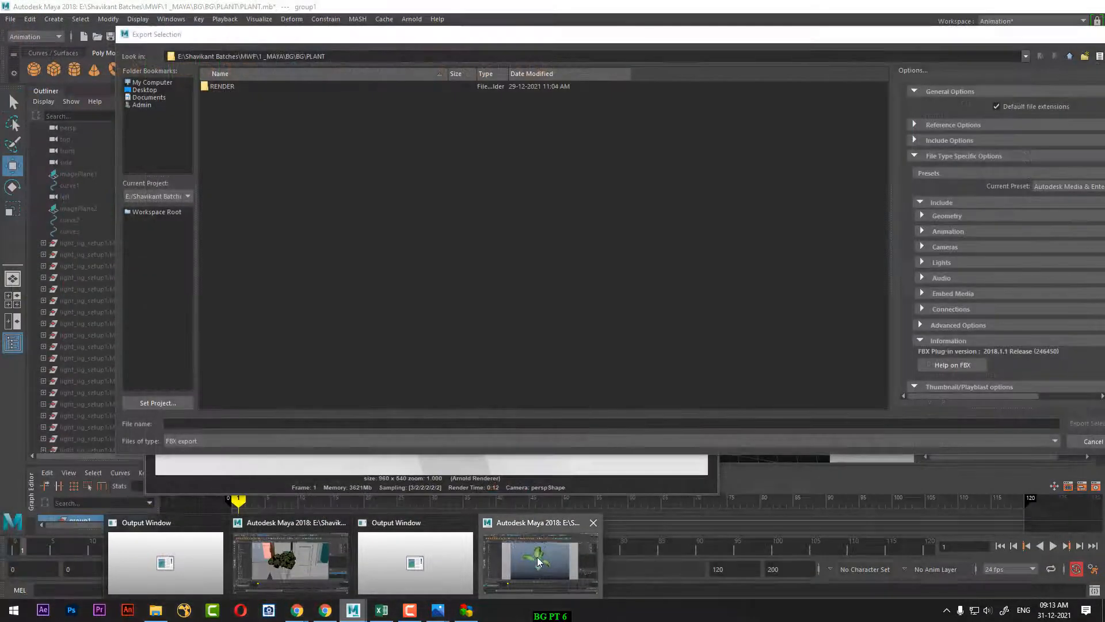
{"action": "left_click", "coordinate": [537, 557]}
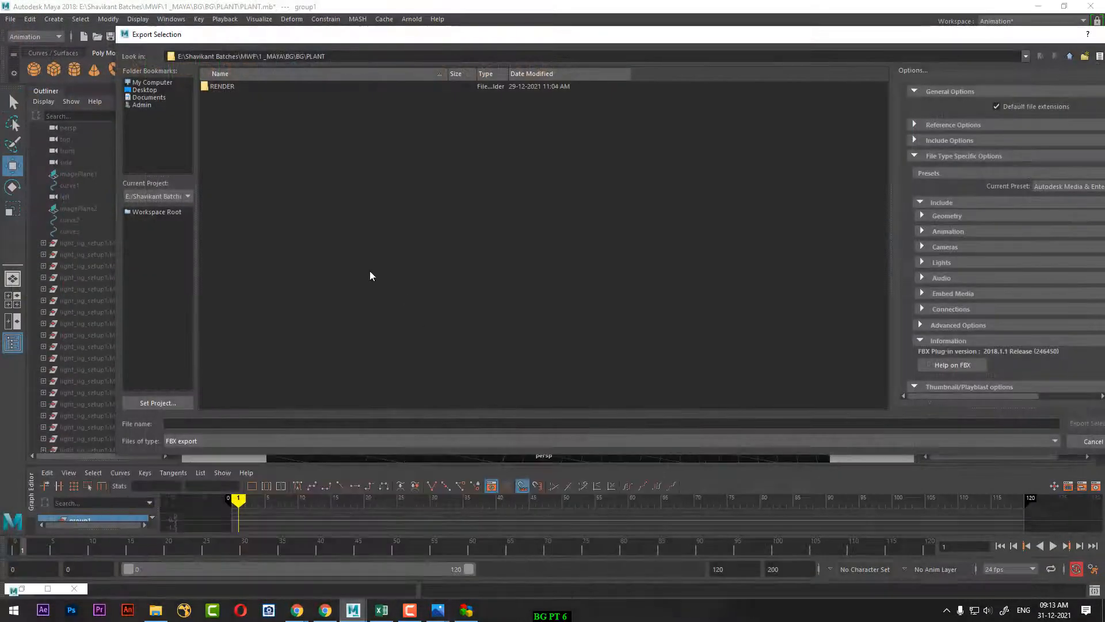
{"action": "left_click", "coordinate": [274, 440]}
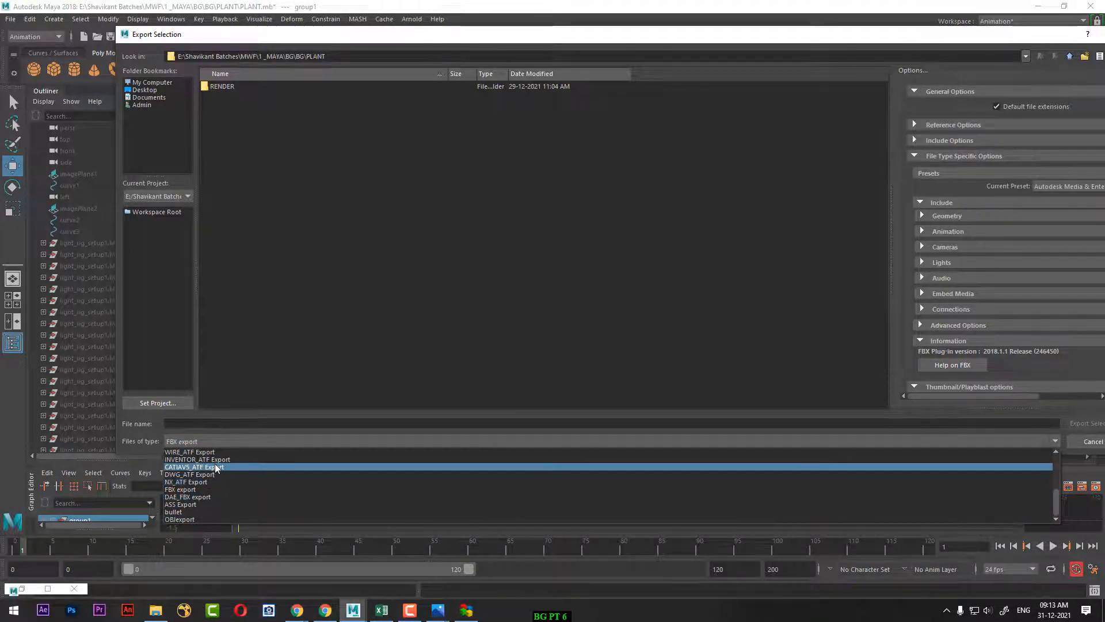
{"action": "left_click", "coordinate": [1092, 442]}
{"action": "left_click", "coordinate": [1092, 441]}
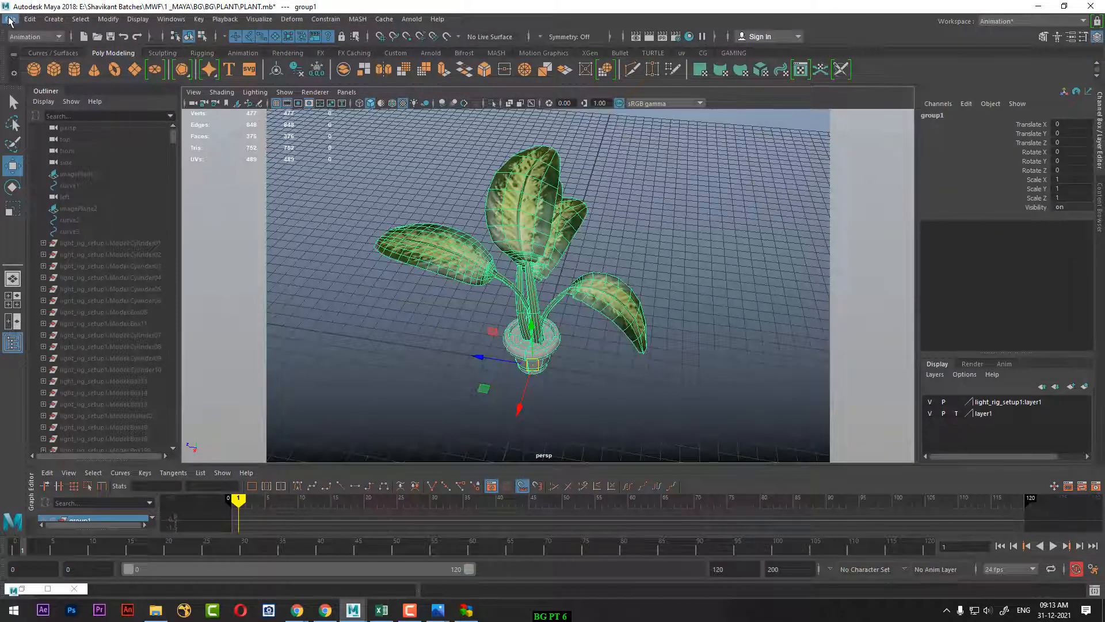
Inspect the Save Scene As options and close them without saving
{"action": "left_click", "coordinate": [10, 19]}
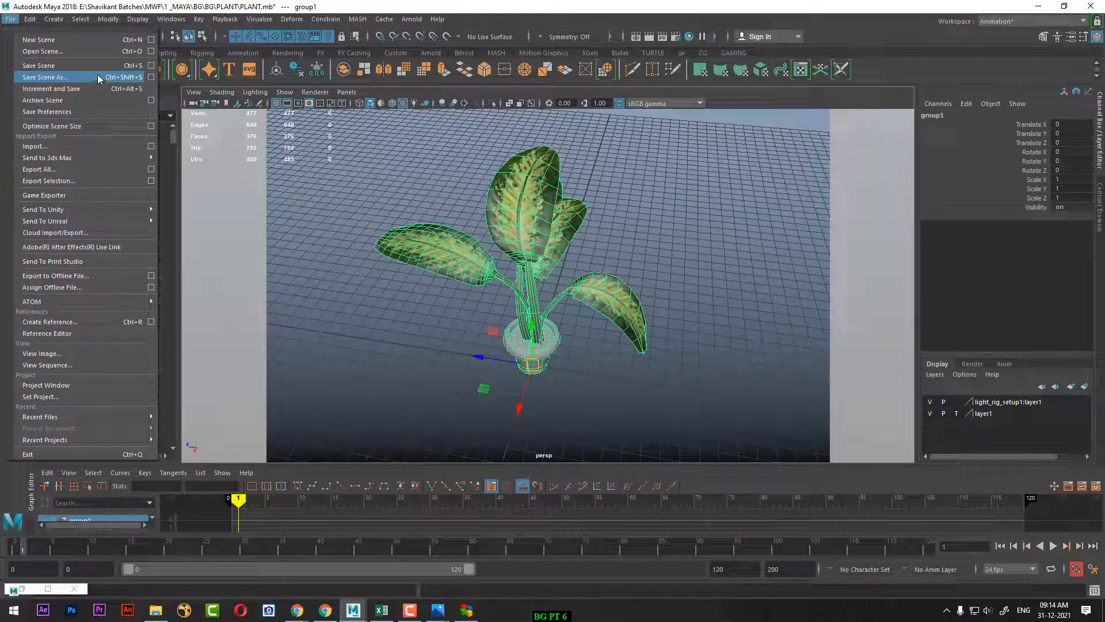
{"action": "left_click", "coordinate": [151, 77]}
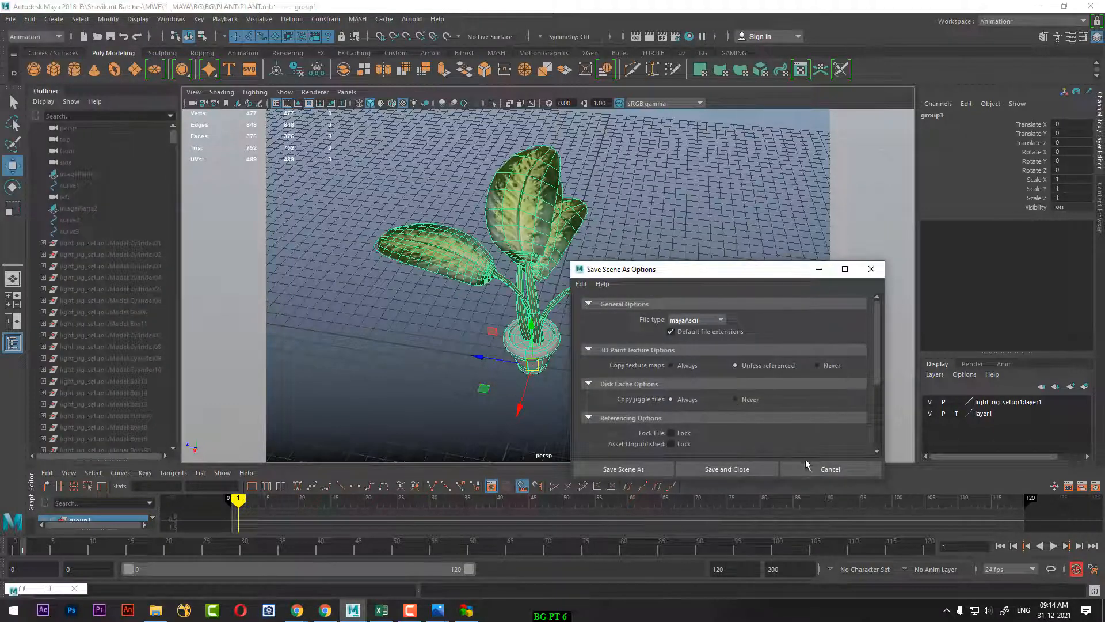
{"action": "left_click", "coordinate": [838, 470]}
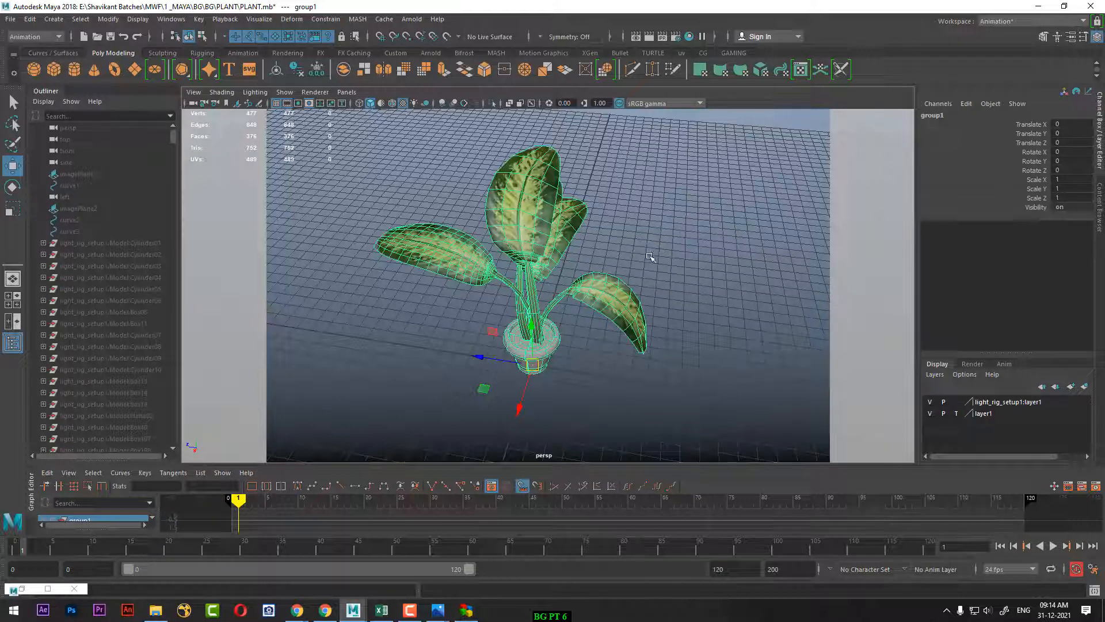
Show all hidden objects in the scene, including the light rig around the plant
{"action": "right_click_drag", "start_coordinate": [669, 319], "coordinate": [485, 212], "text": "alt"}
{"action": "left_click_drag", "start_coordinate": [485, 212], "coordinate": [536, 323], "text": "alt"}
{"action": "left_click_drag", "start_coordinate": [614, 308], "coordinate": [640, 303], "text": "alt"}
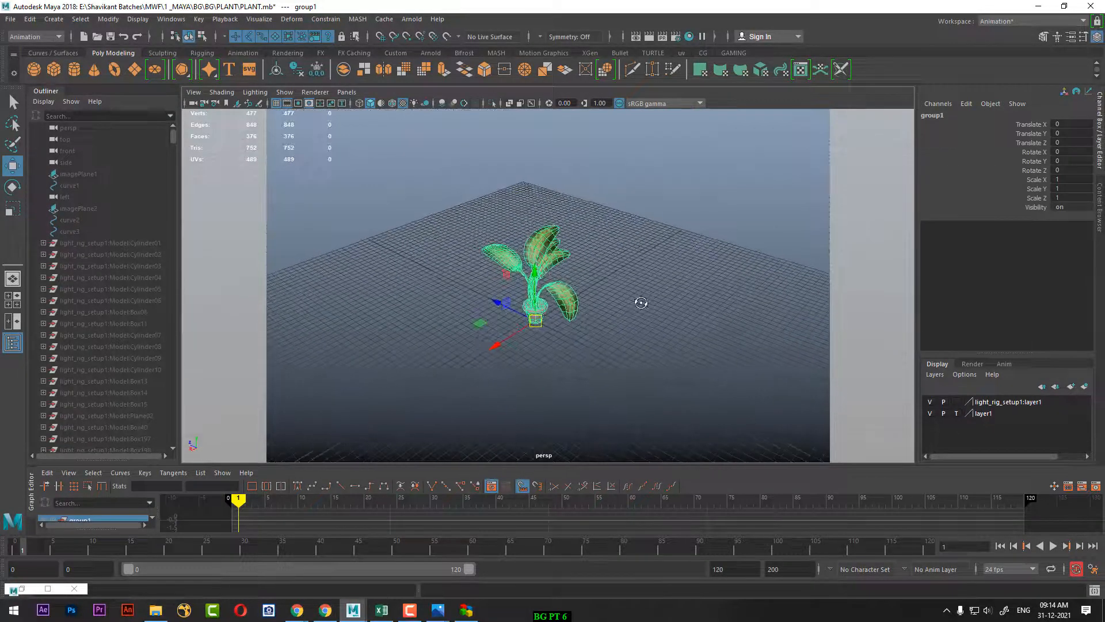
{"action": "left_click", "coordinate": [135, 19]}
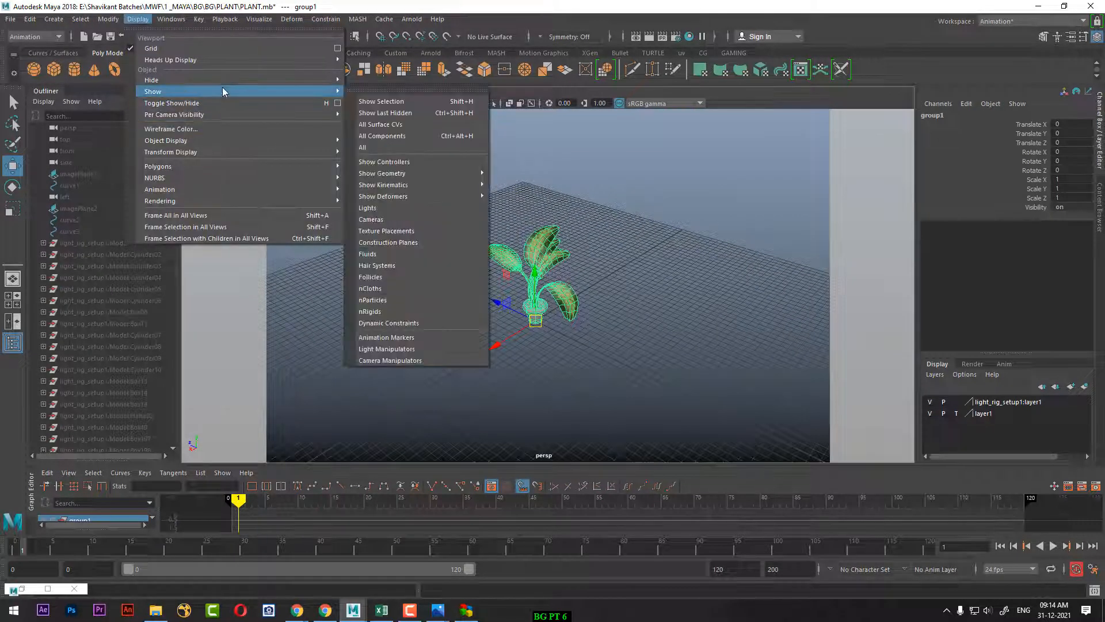
{"action": "mouse_move", "coordinate": [206, 79]}
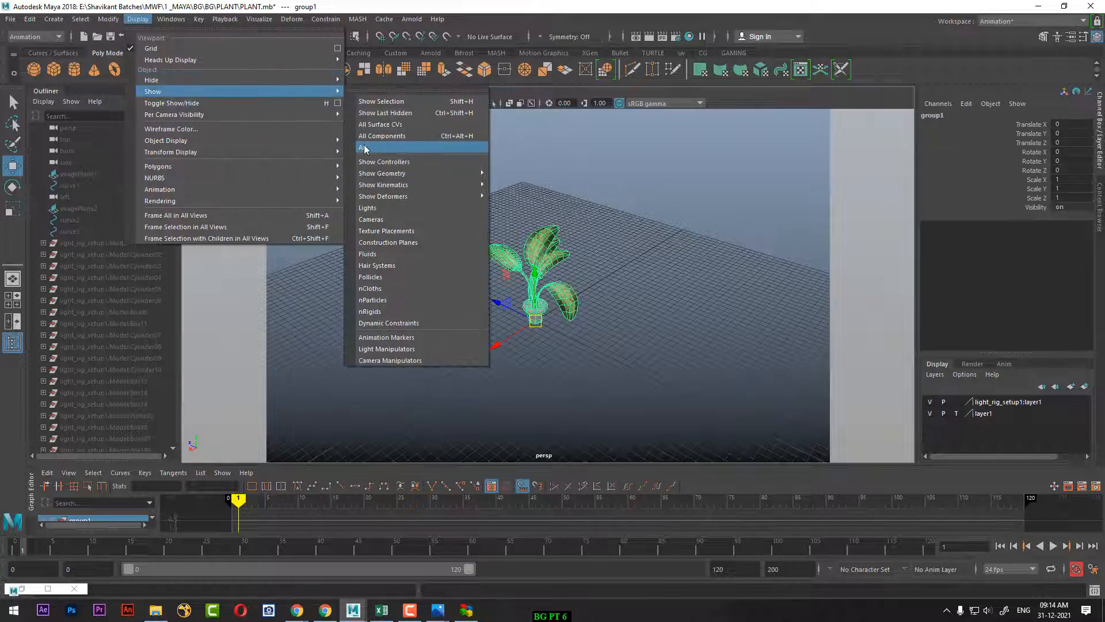
{"action": "left_click", "coordinate": [374, 147]}
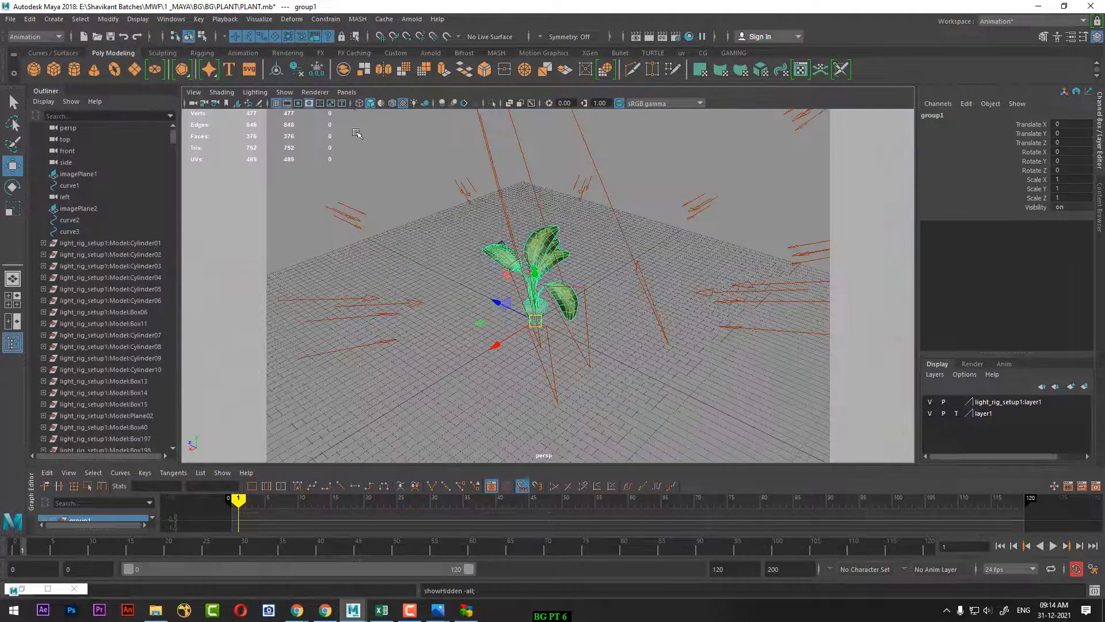
Invert the selection to delete everything except the plant group, and select the plant's parent group again
{"action": "left_click", "coordinate": [84, 19]}
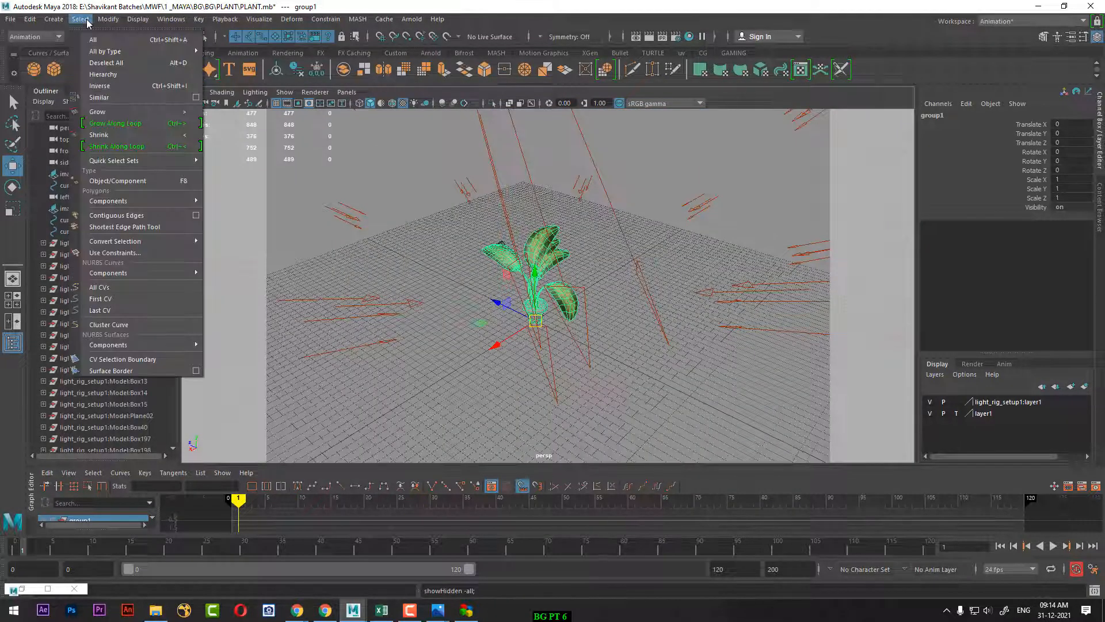
{"action": "left_click", "coordinate": [111, 86]}
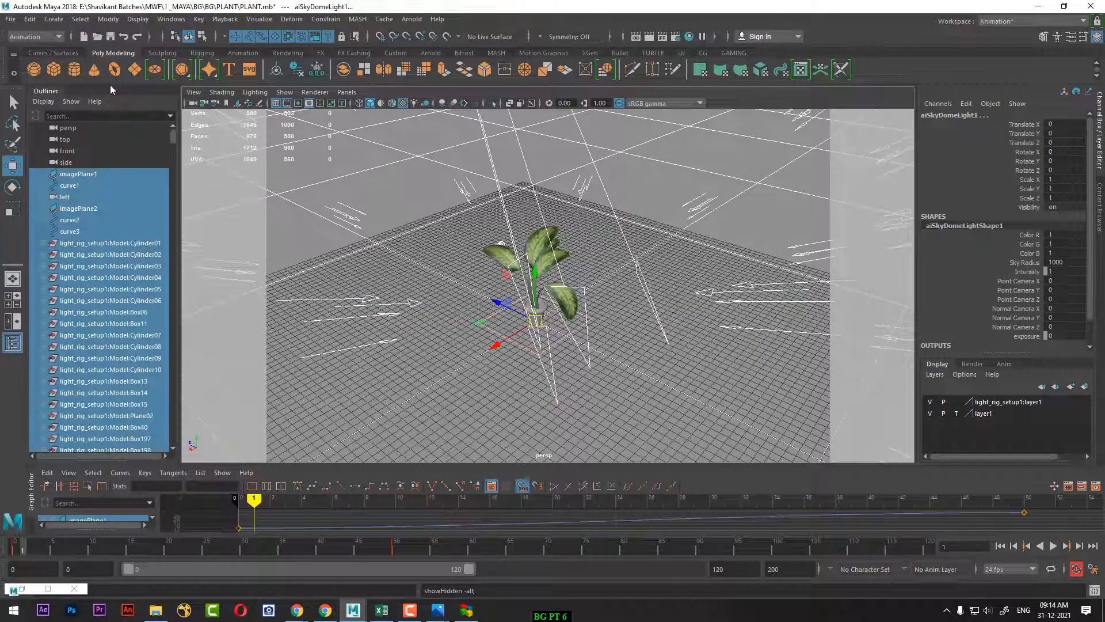
{"action": "key", "text": "Delete"}
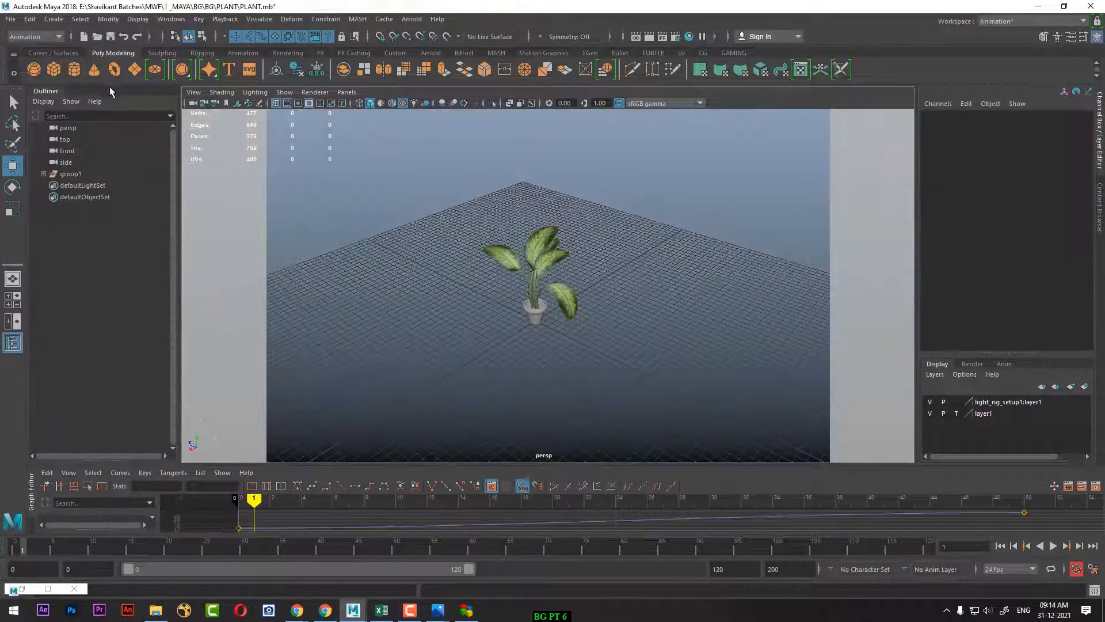
{"action": "left_click_drag", "start_coordinate": [365, 205], "coordinate": [683, 402]}
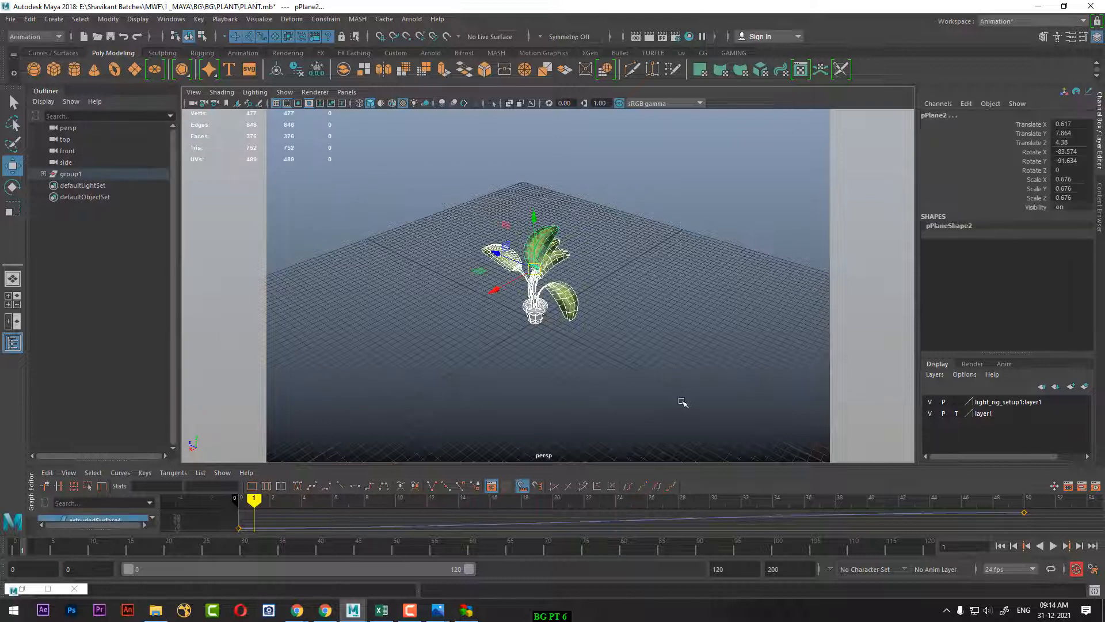
{"action": "key", "text": "Up"}
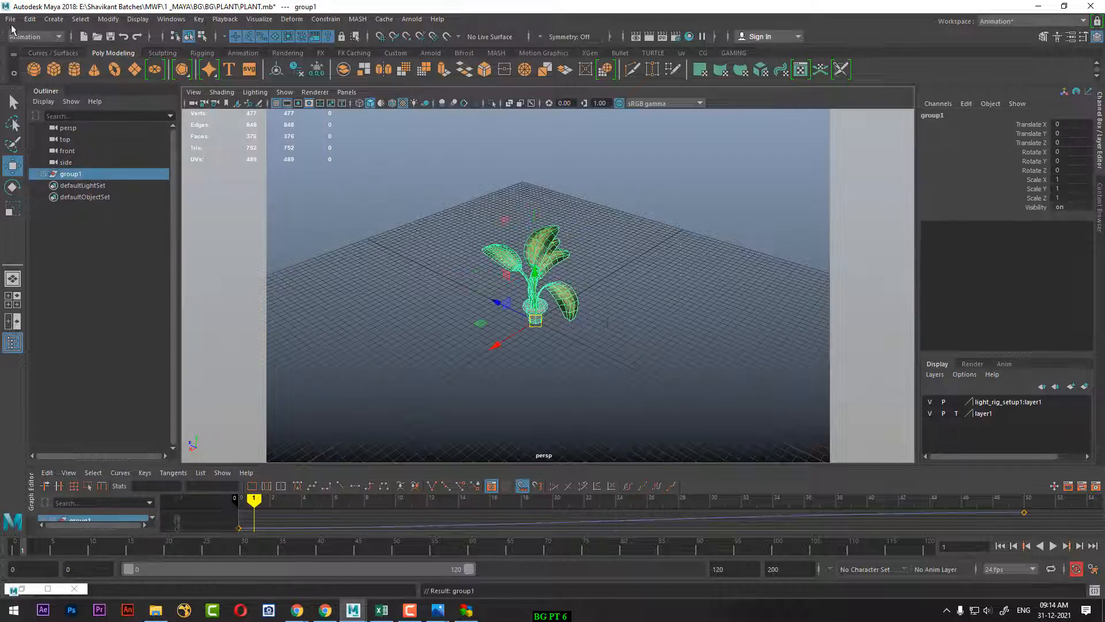
Try to save the cleaned scene as "plant with texture" in Maya ASCII format in the PLANT folder
{"action": "left_click", "coordinate": [10, 19]}
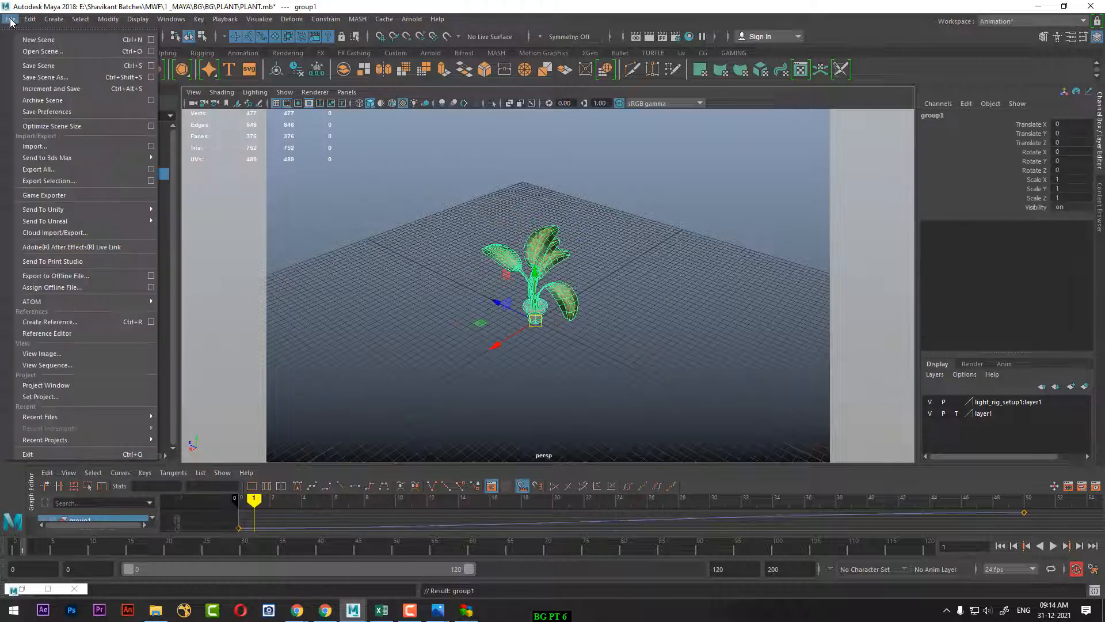
{"action": "left_click", "coordinate": [76, 78]}
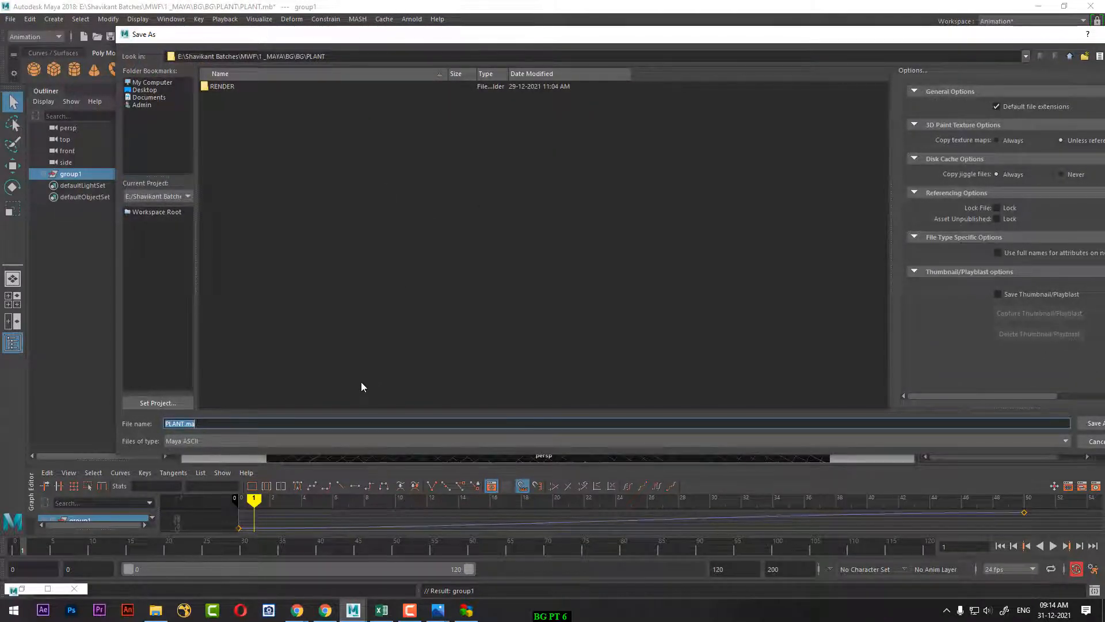
{"action": "type", "text": "plant w"}
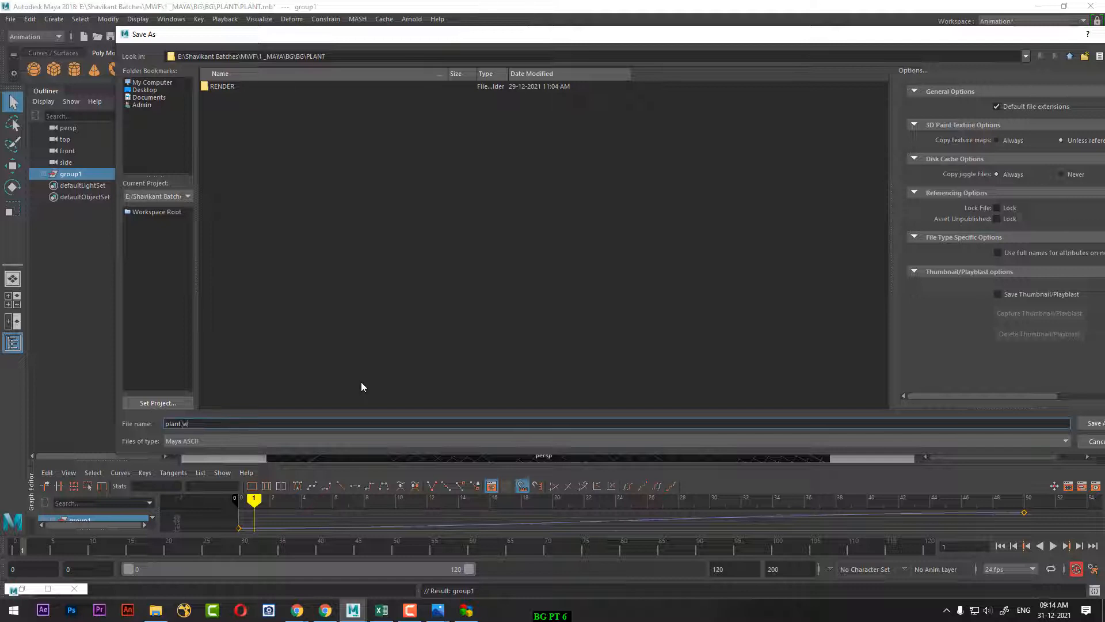
{"action": "type", "text": "ith tsxture"}
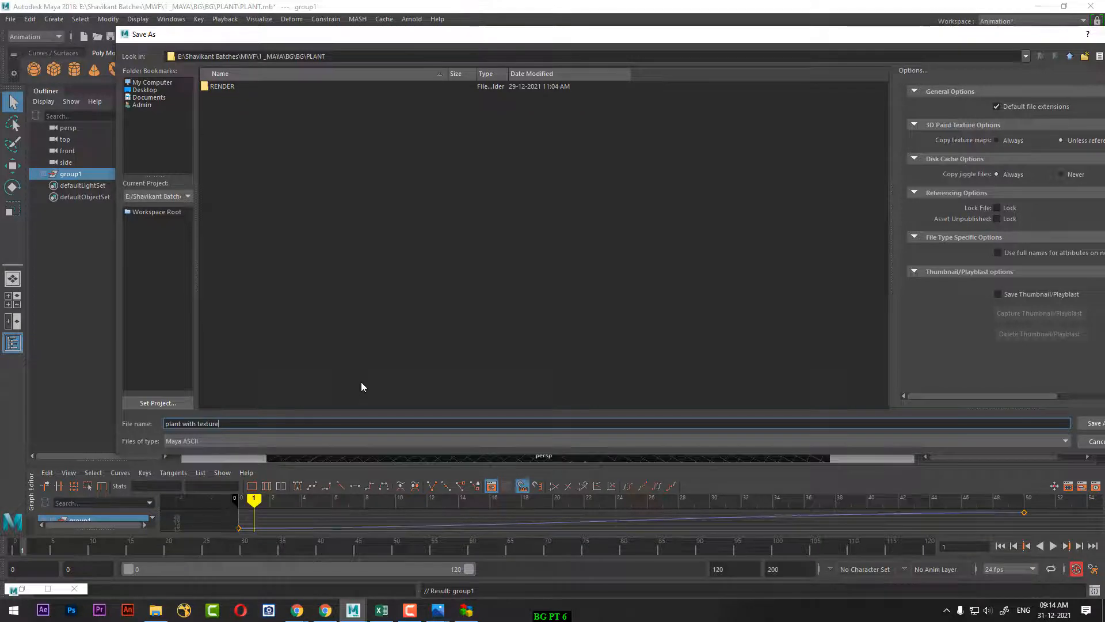
{"action": "key", "text": "Return"}
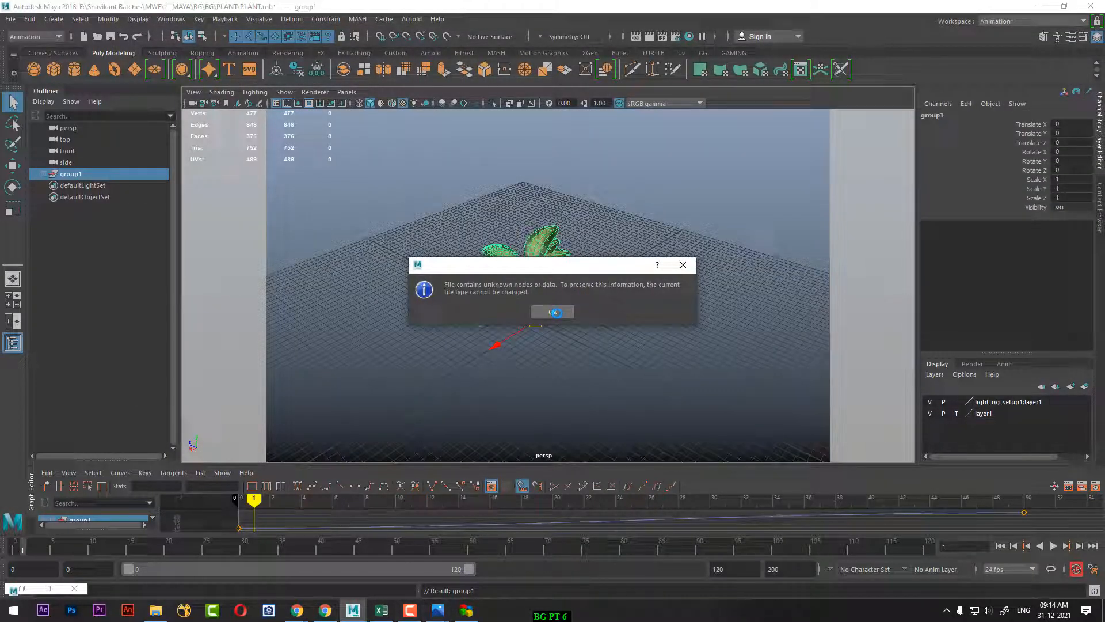
{"action": "left_click", "coordinate": [553, 311]}
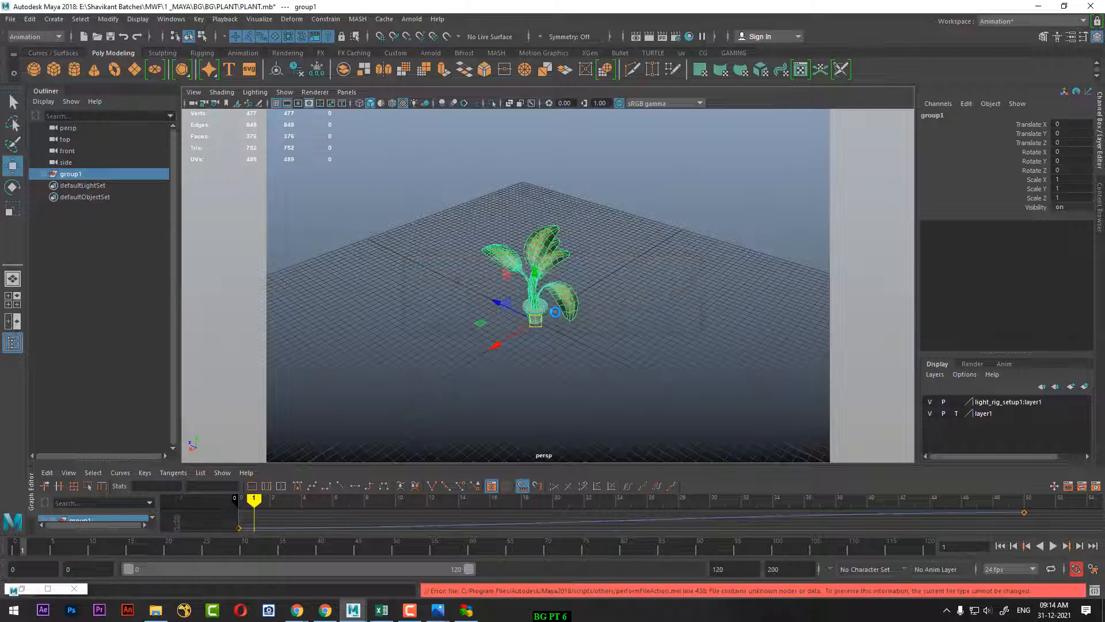
Select all the plant parts and run Optimize Scene Size for invalid NURBS surfaces and curves only
{"action": "left_click", "coordinate": [574, 404]}
{"action": "left_click", "coordinate": [543, 257]}
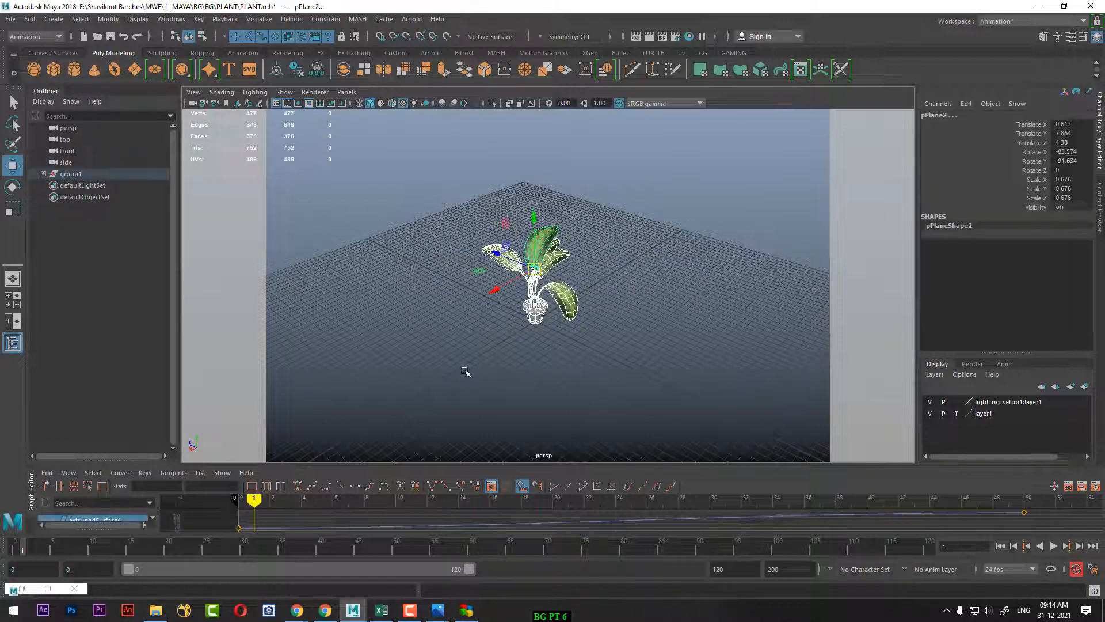
{"action": "left_click", "coordinate": [29, 18]}
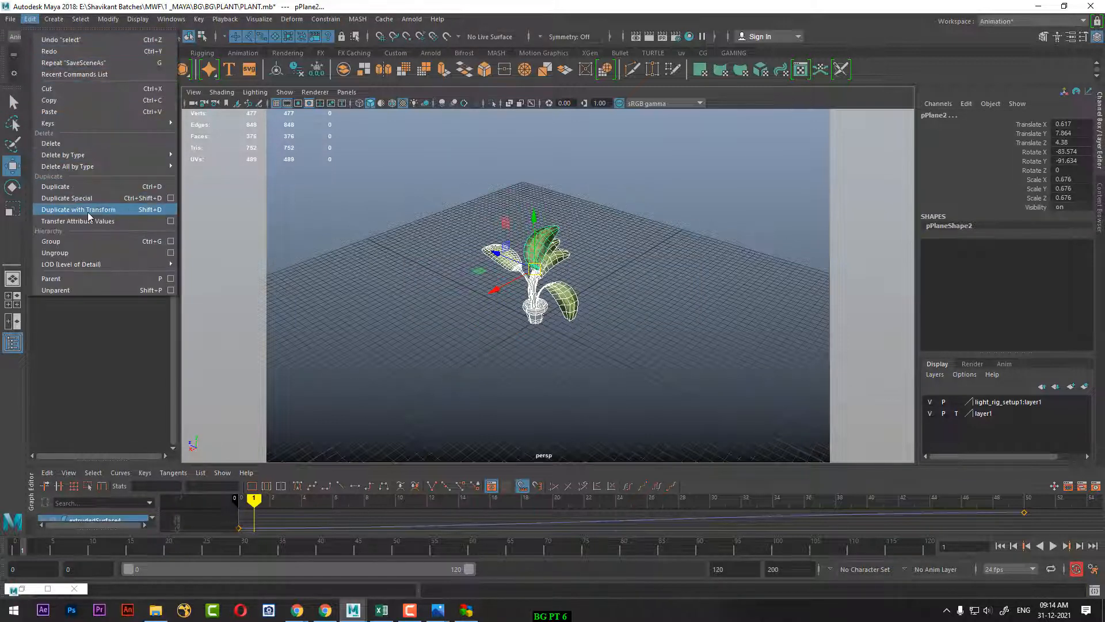
{"action": "mouse_move", "coordinate": [10, 19]}
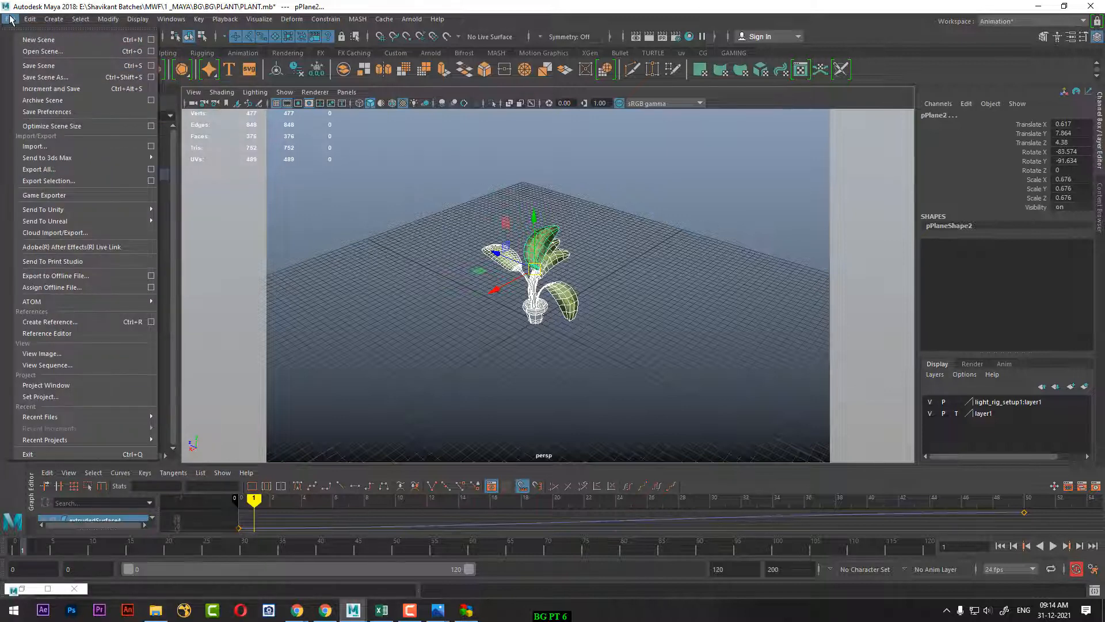
{"action": "left_click", "coordinate": [152, 127]}
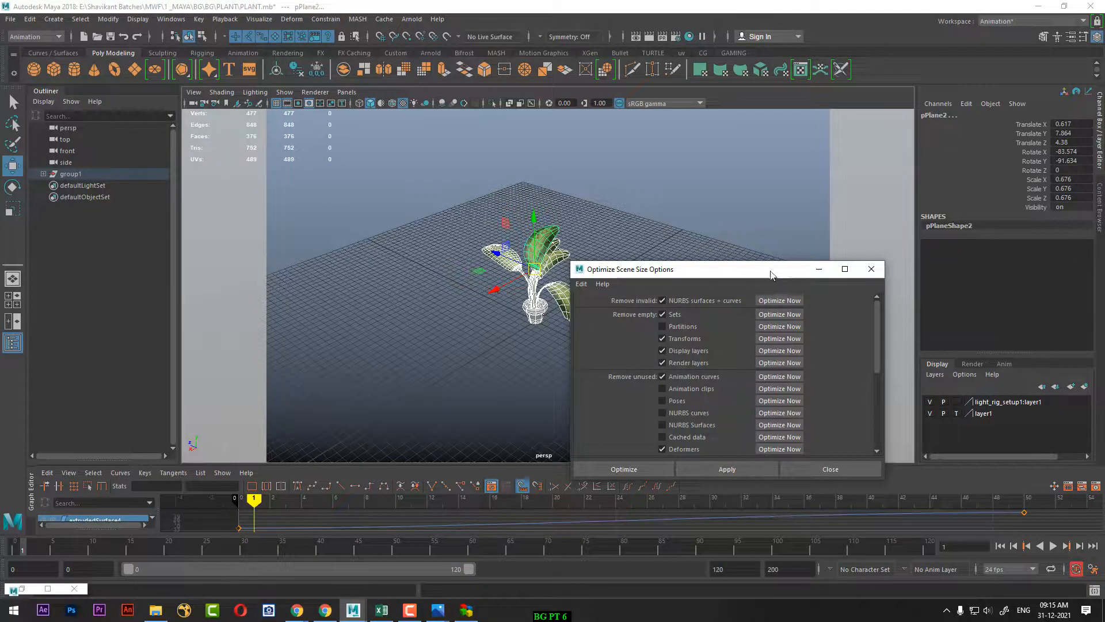
{"action": "left_click_drag", "start_coordinate": [772, 270], "coordinate": [772, 151]}
{"action": "left_click", "coordinate": [792, 194]}
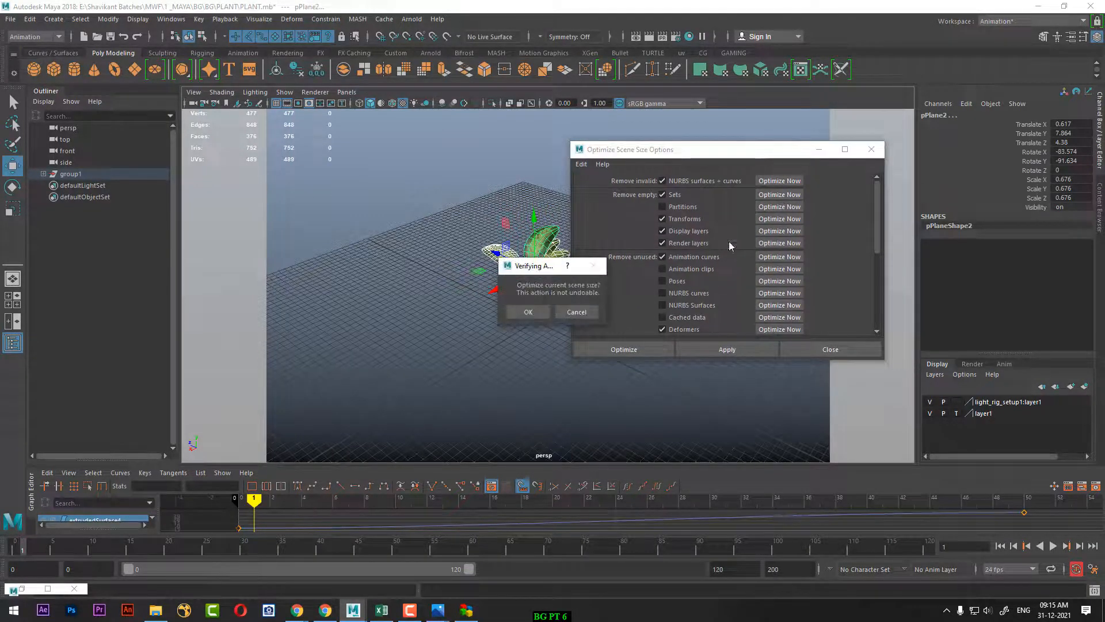
{"action": "left_click", "coordinate": [521, 315]}
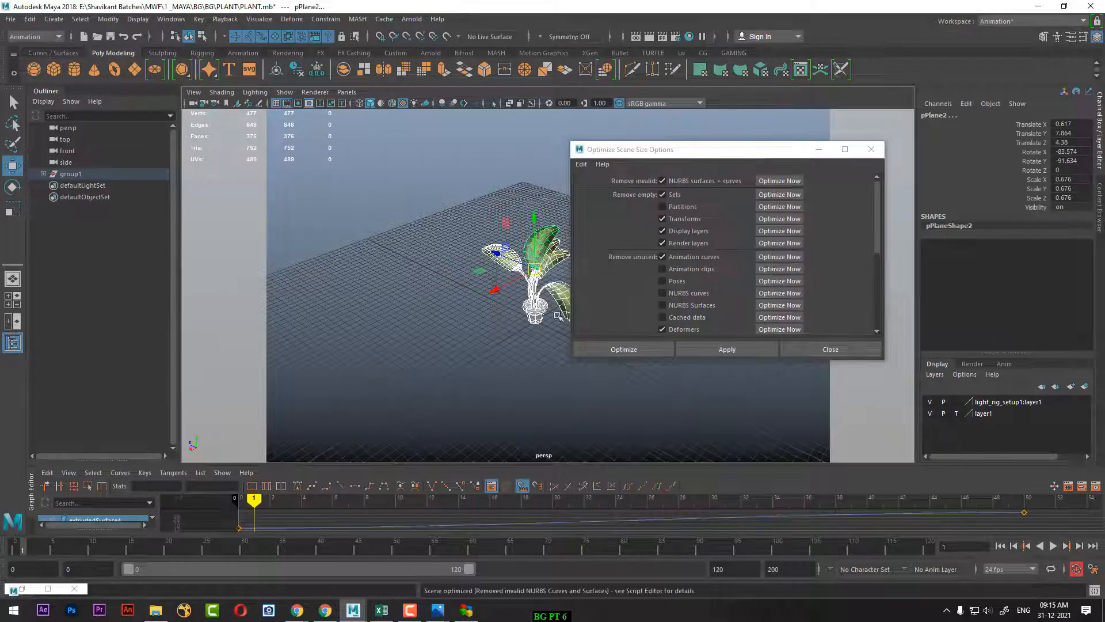
Optimize the scene by removing empty sets, partitions, transforms, display layers and render layers one category at a time
{"action": "left_click", "coordinate": [790, 197]}
{"action": "left_click", "coordinate": [527, 312]}
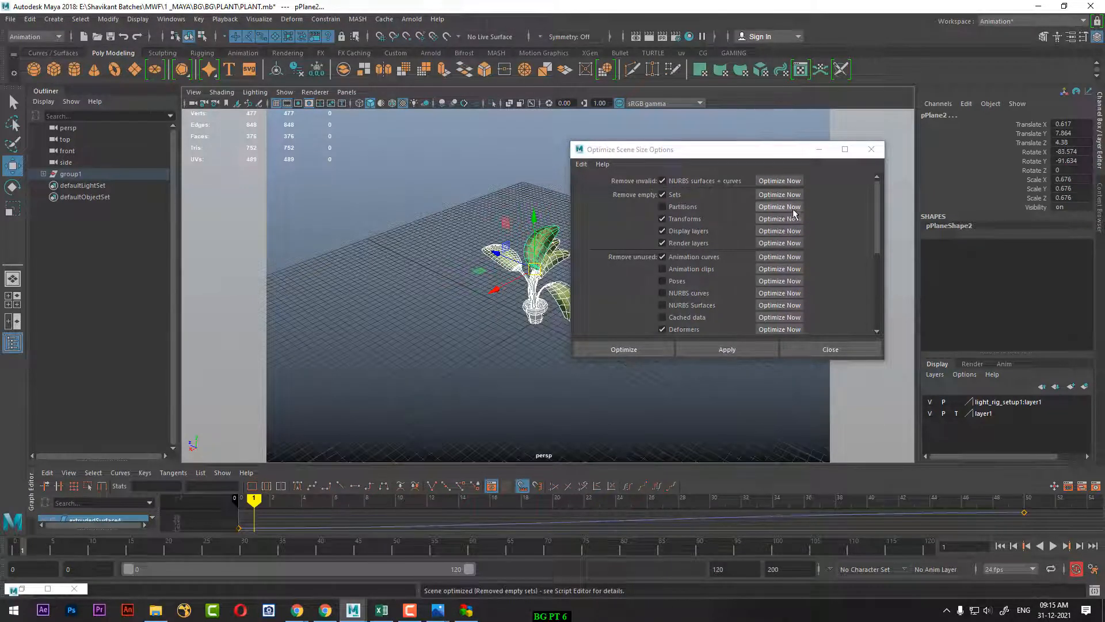
{"action": "left_click", "coordinate": [783, 219]}
{"action": "left_click", "coordinate": [521, 311]}
{"action": "left_click", "coordinate": [802, 219]}
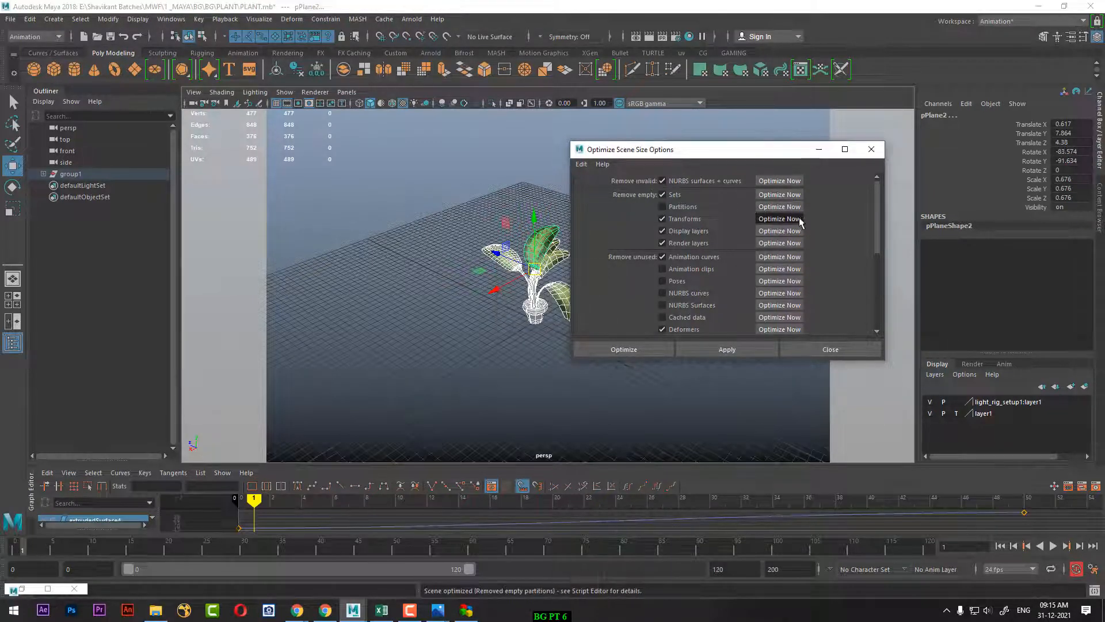
{"action": "left_click", "coordinate": [516, 307]}
{"action": "left_click", "coordinate": [779, 230]}
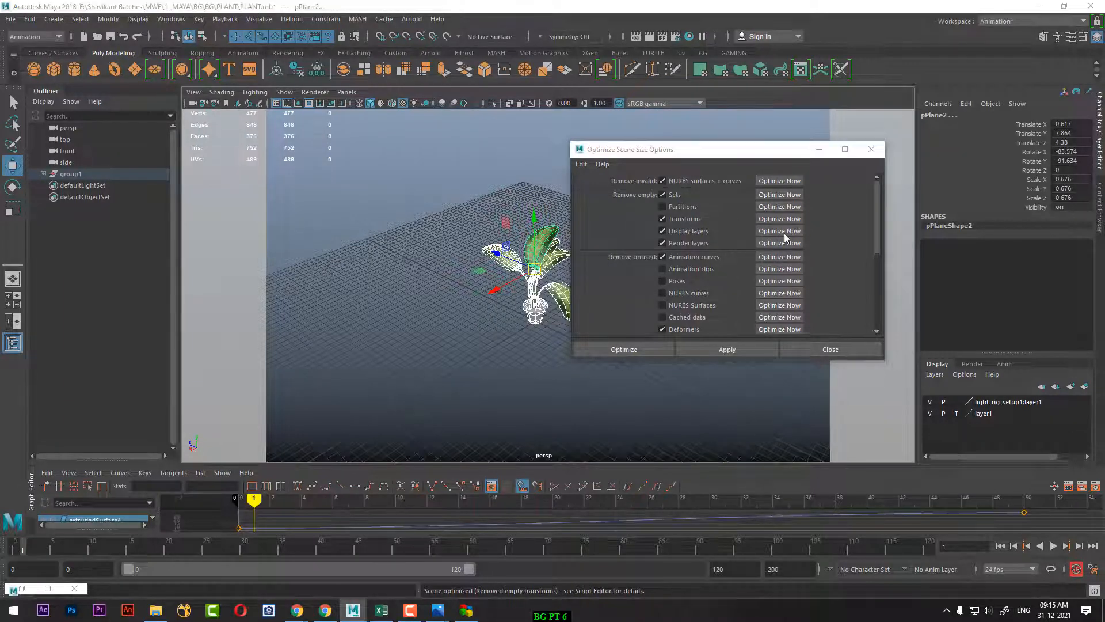
{"action": "left_click", "coordinate": [546, 312]}
{"action": "left_click", "coordinate": [780, 243]}
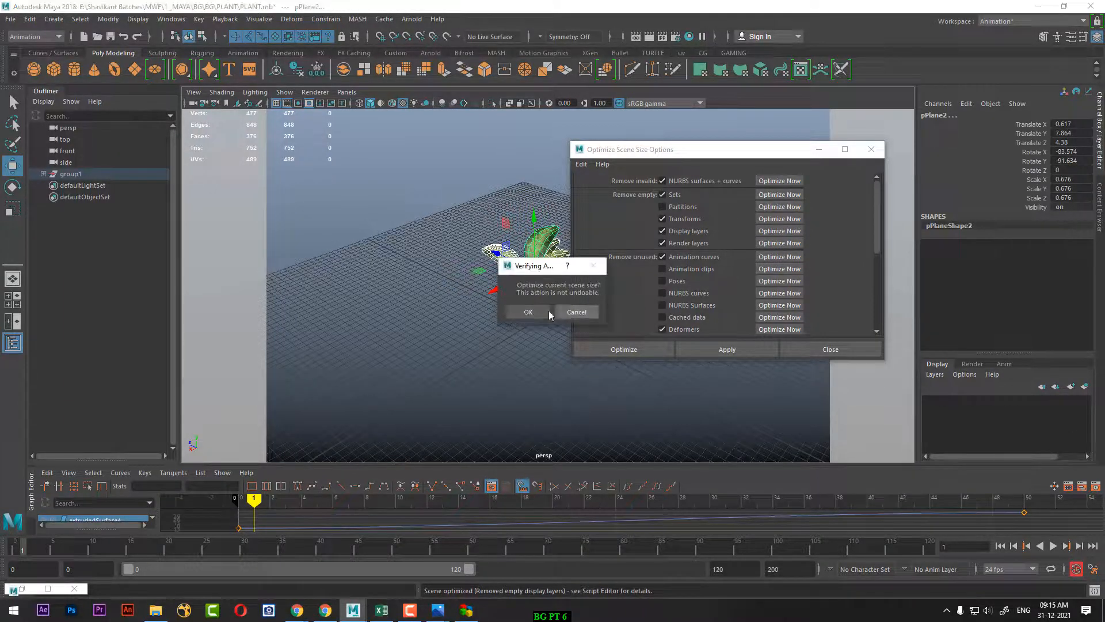
{"action": "left_click", "coordinate": [548, 310]}
Remove unused animation curves from the scene and close the Optimize Scene Size options
{"action": "left_click", "coordinate": [780, 257]}
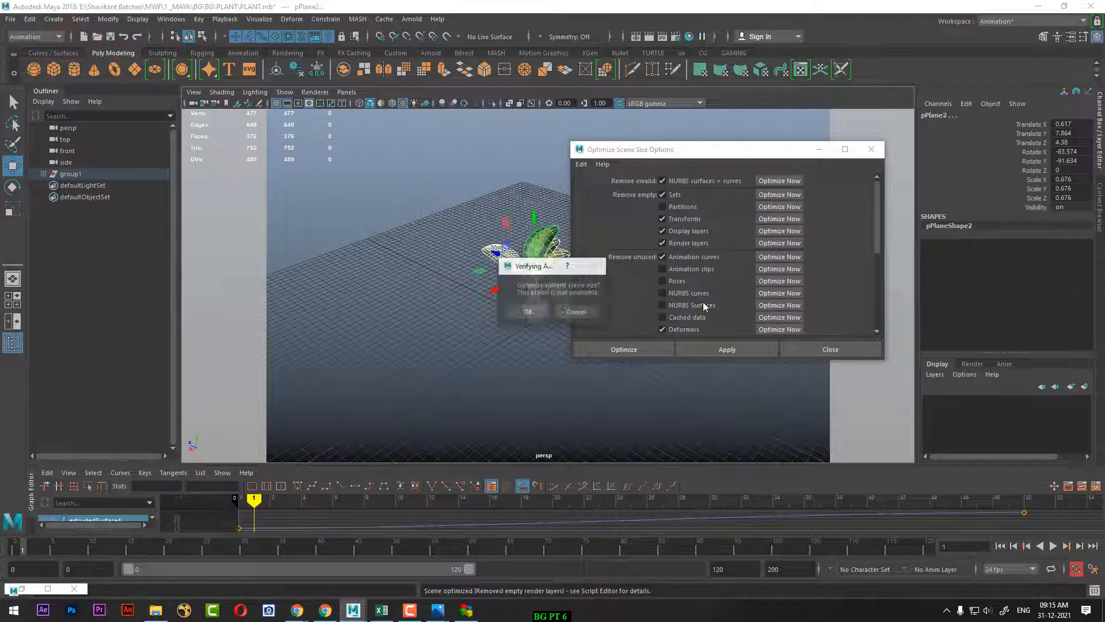
{"action": "left_click", "coordinate": [524, 311]}
{"action": "left_click", "coordinate": [779, 257]}
{"action": "left_click", "coordinate": [529, 310]}
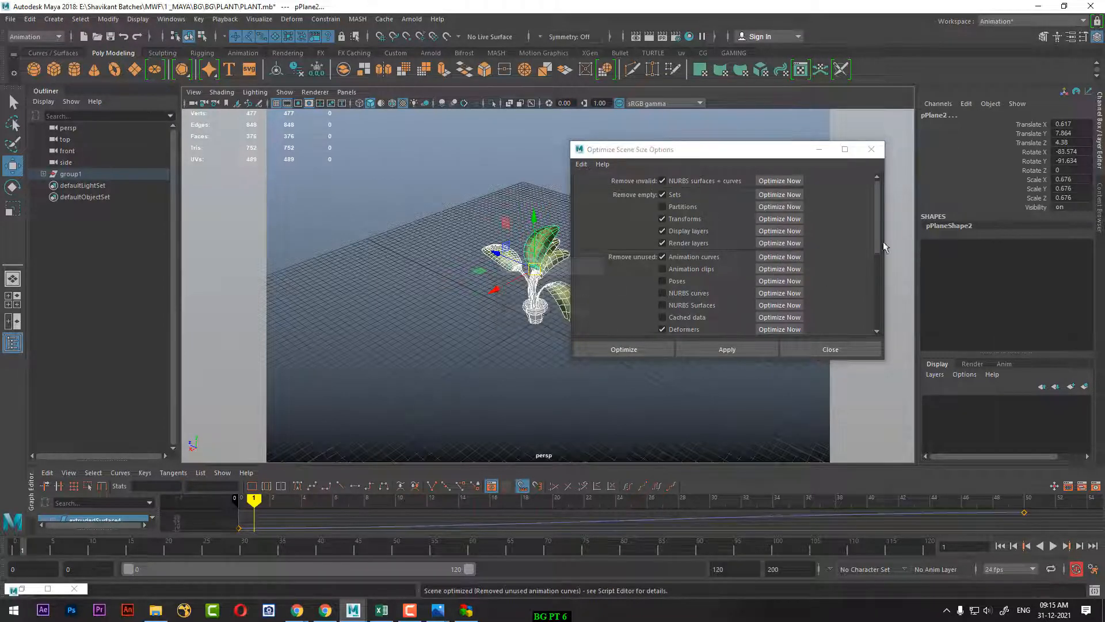
{"action": "left_click", "coordinate": [882, 151]}
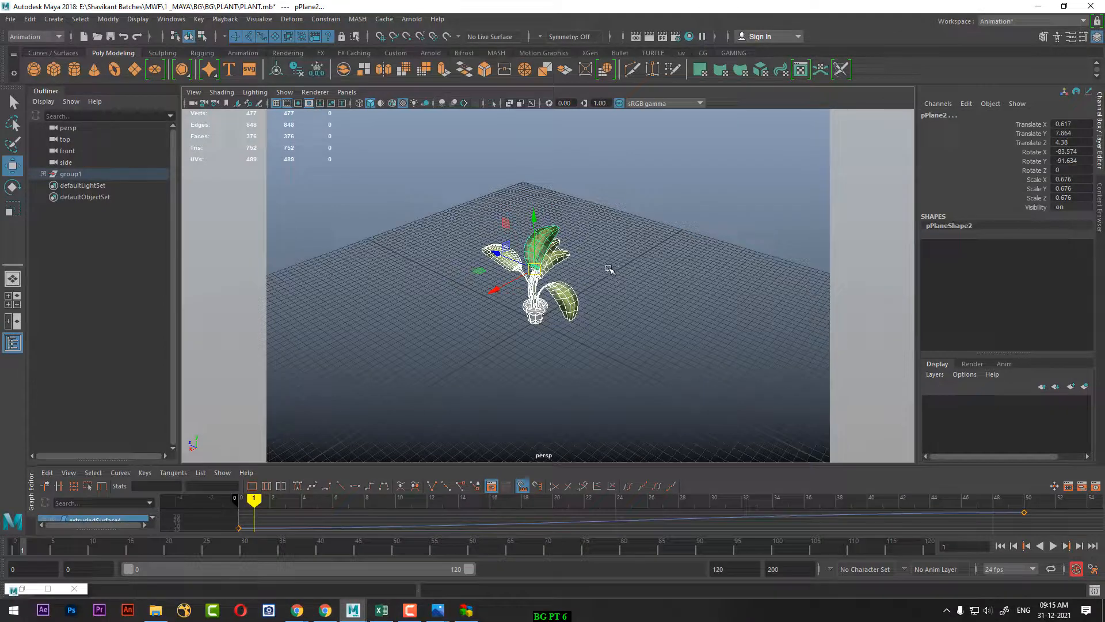
Set the polySmoothFace1 divisions of the plant's leftmost leaf (pPlane1) to 0
{"action": "right_click_drag", "start_coordinate": [610, 269], "coordinate": [667, 469], "text": "alt"}
{"action": "left_click", "coordinate": [667, 307]}
{"action": "left_click", "coordinate": [479, 249]}
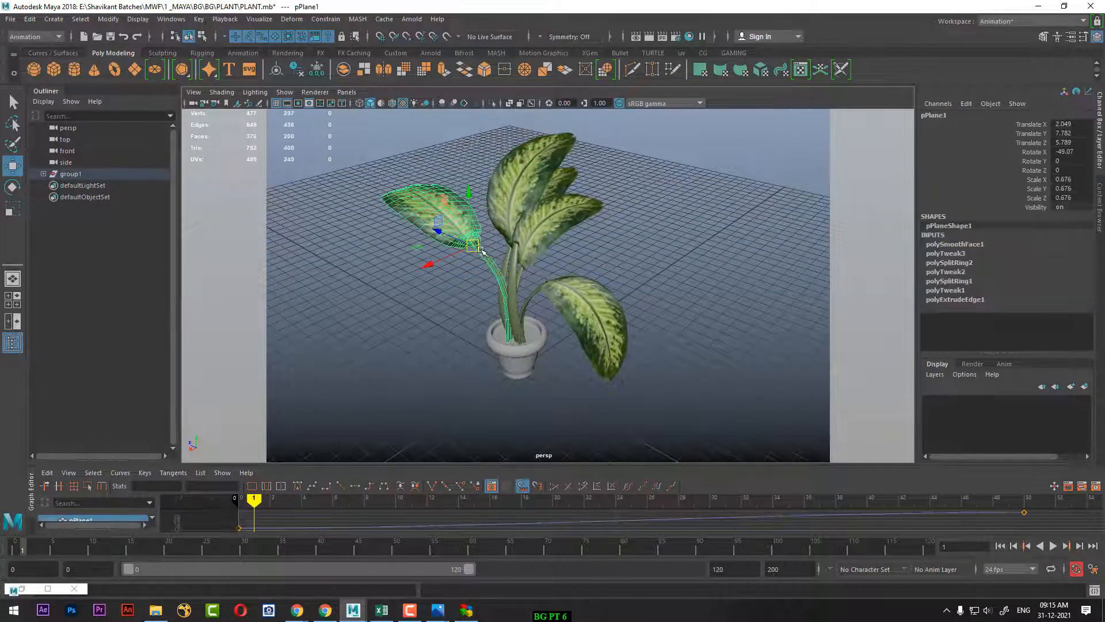
{"action": "left_click", "coordinate": [965, 245]}
{"action": "double_click", "coordinate": [1057, 271]}
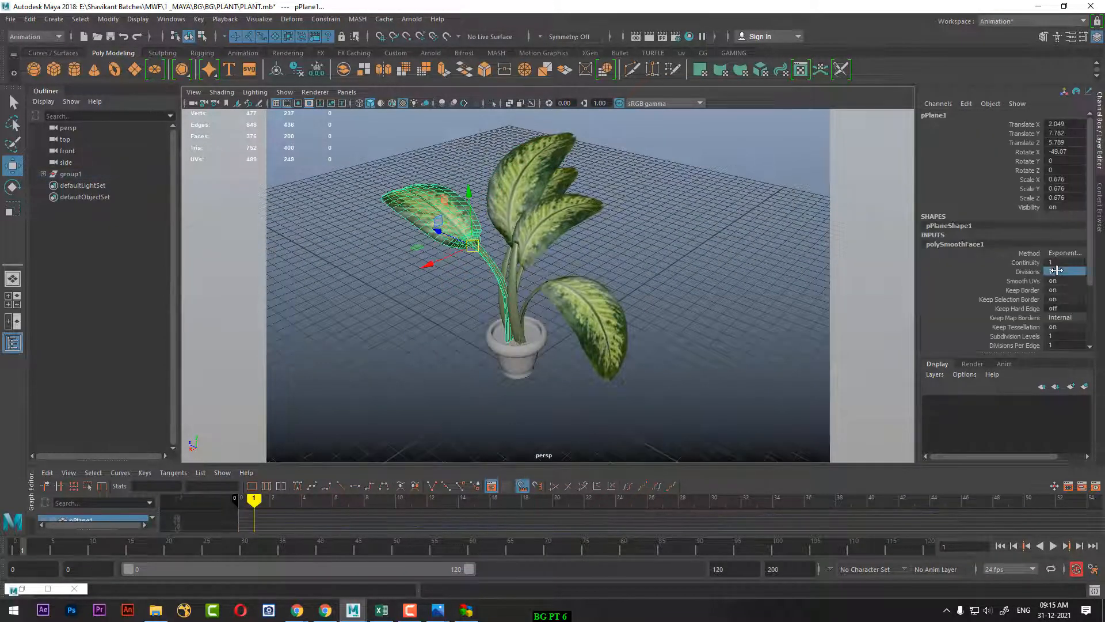
{"action": "type", "text": "0"}
{"action": "key", "text": "Return"}
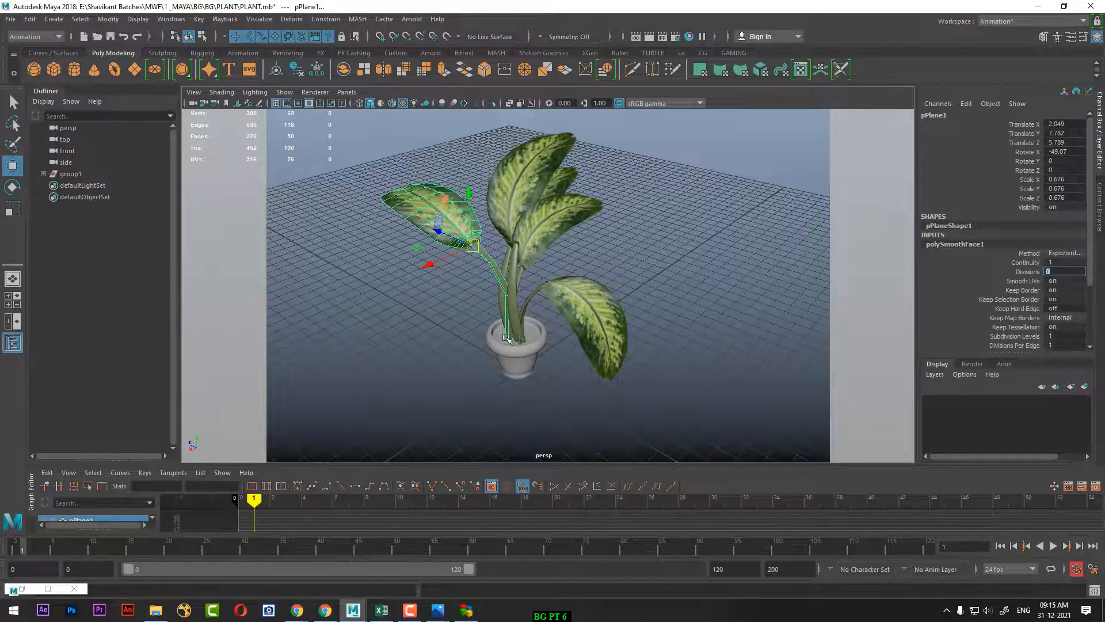
Select every part of the potted plant and delete its construction history
{"action": "left_click_drag", "start_coordinate": [506, 337], "coordinate": [521, 312], "text": "alt"}
{"action": "left_click", "coordinate": [669, 176]}
{"action": "left_click_drag", "start_coordinate": [670, 175], "coordinate": [391, 391]}
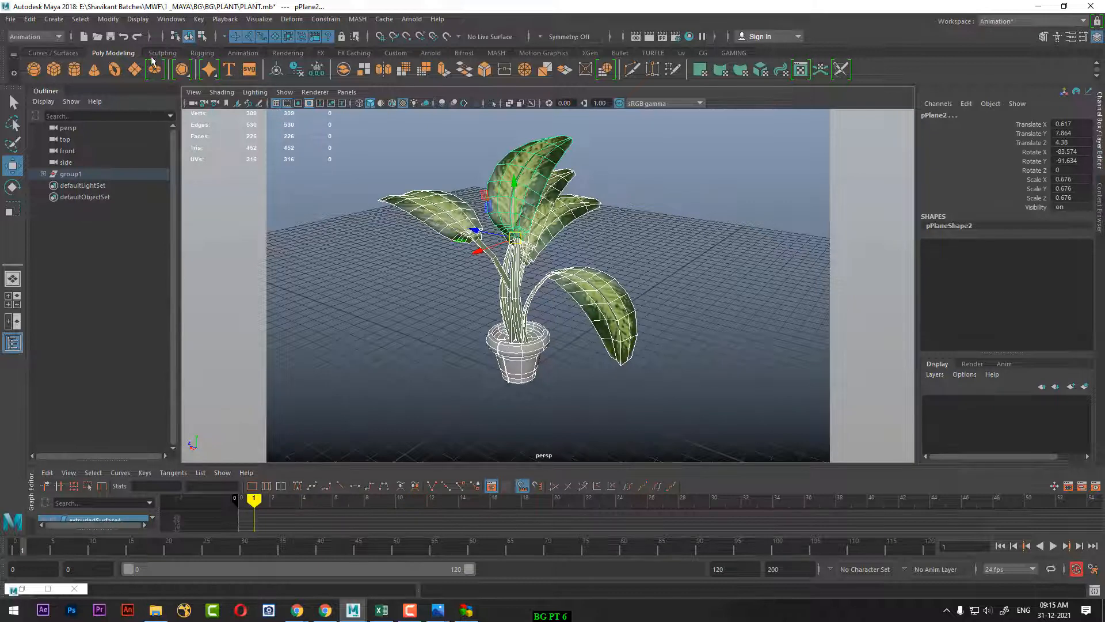
{"action": "left_click", "coordinate": [29, 19]}
{"action": "mouse_move", "coordinate": [166, 151]}
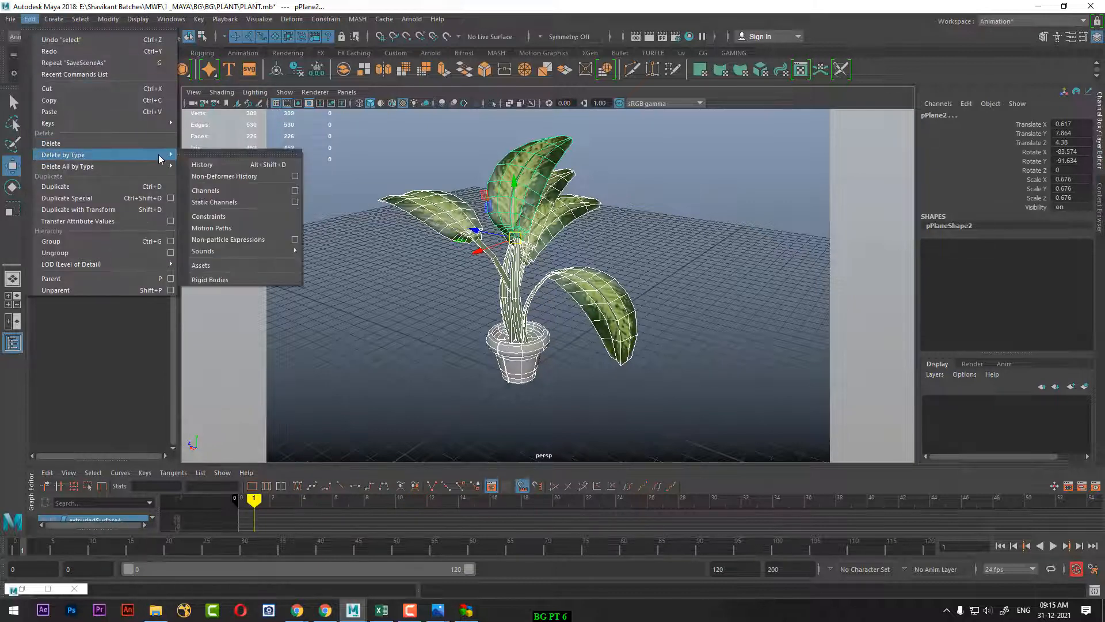
{"action": "left_click", "coordinate": [228, 164]}
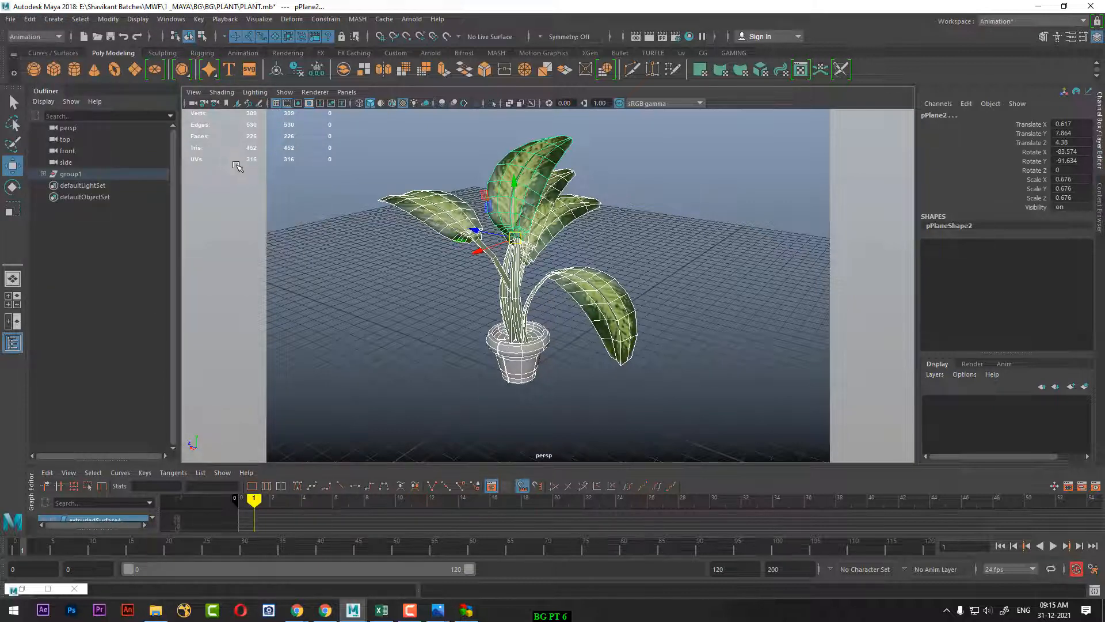
Reselect the whole plant and delete its non-particle expressions
{"action": "left_click", "coordinate": [349, 270]}
{"action": "left_click_drag", "start_coordinate": [349, 148], "coordinate": [661, 408]}
{"action": "left_click", "coordinate": [30, 19]}
{"action": "mouse_move", "coordinate": [148, 155]}
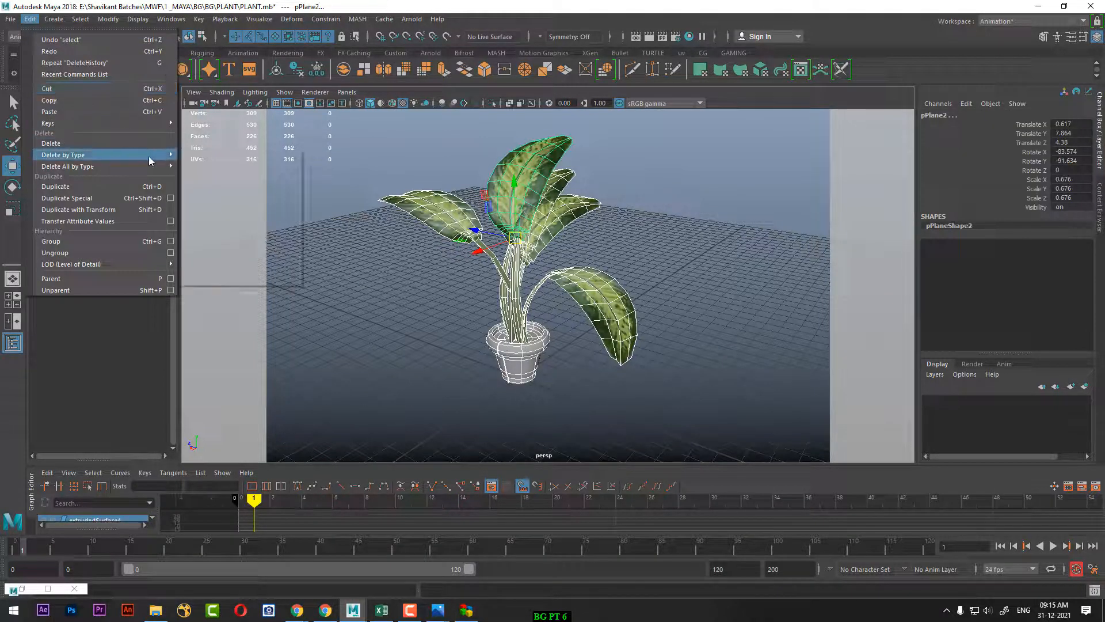
{"action": "left_click", "coordinate": [237, 154]}
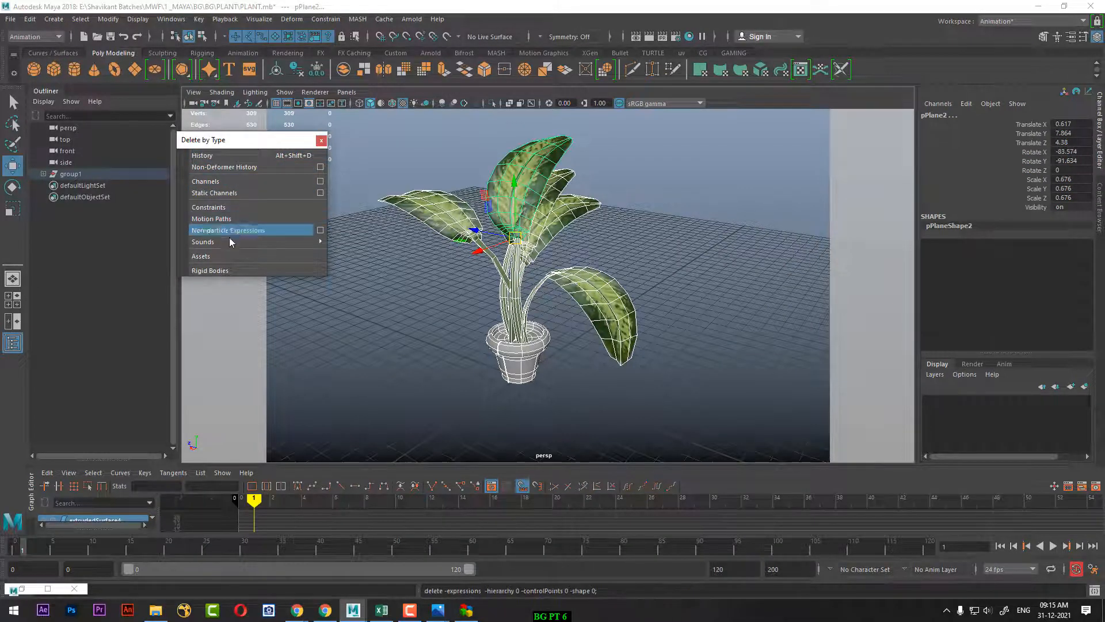
{"action": "left_click", "coordinate": [322, 141]}
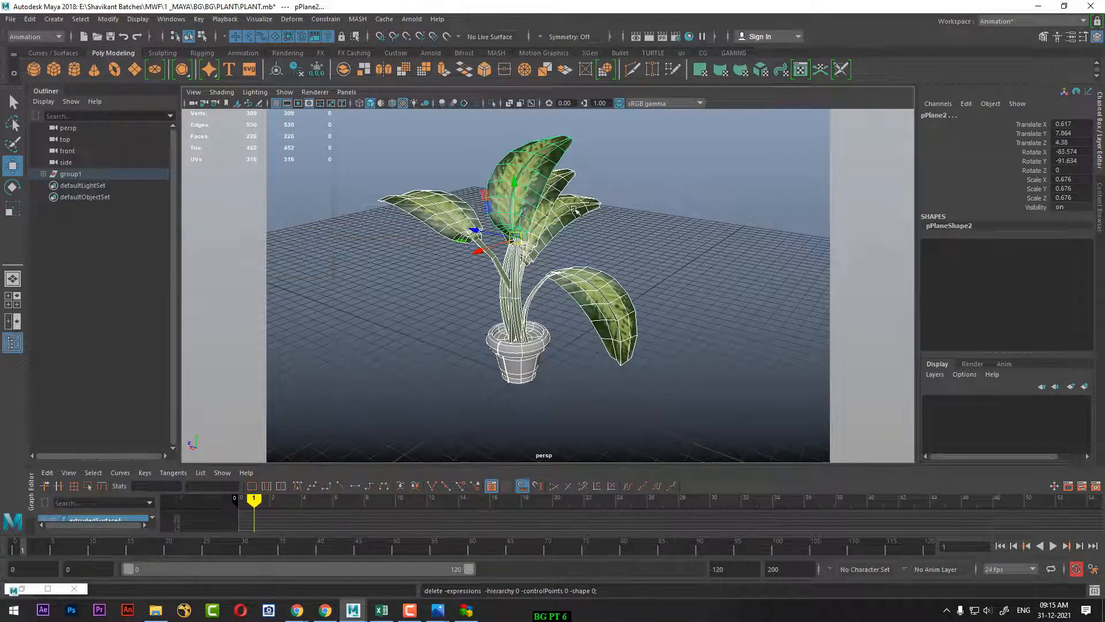
Check the leftmost leaf's cleared history and its vertices, and return it to object mode
{"action": "left_click", "coordinate": [679, 200]}
{"action": "left_click", "coordinate": [477, 241]}
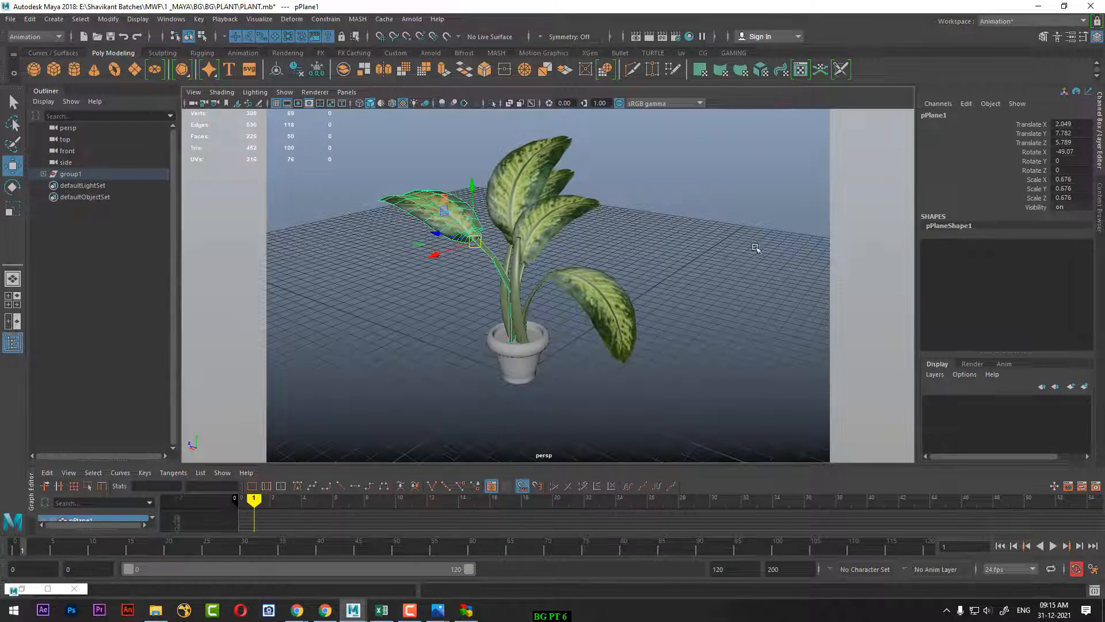
{"action": "right_click_drag", "start_coordinate": [714, 196], "coordinate": [712, 164], "text": "shift"}
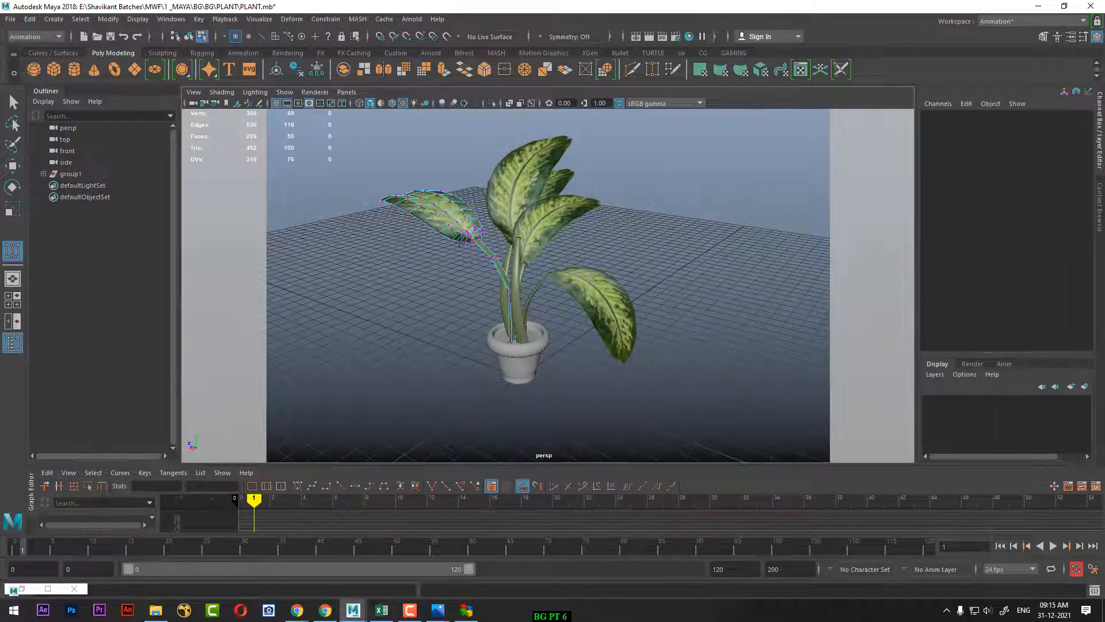
{"action": "right_click_drag", "start_coordinate": [448, 219], "coordinate": [501, 190]}
{"action": "key", "text": "w"}
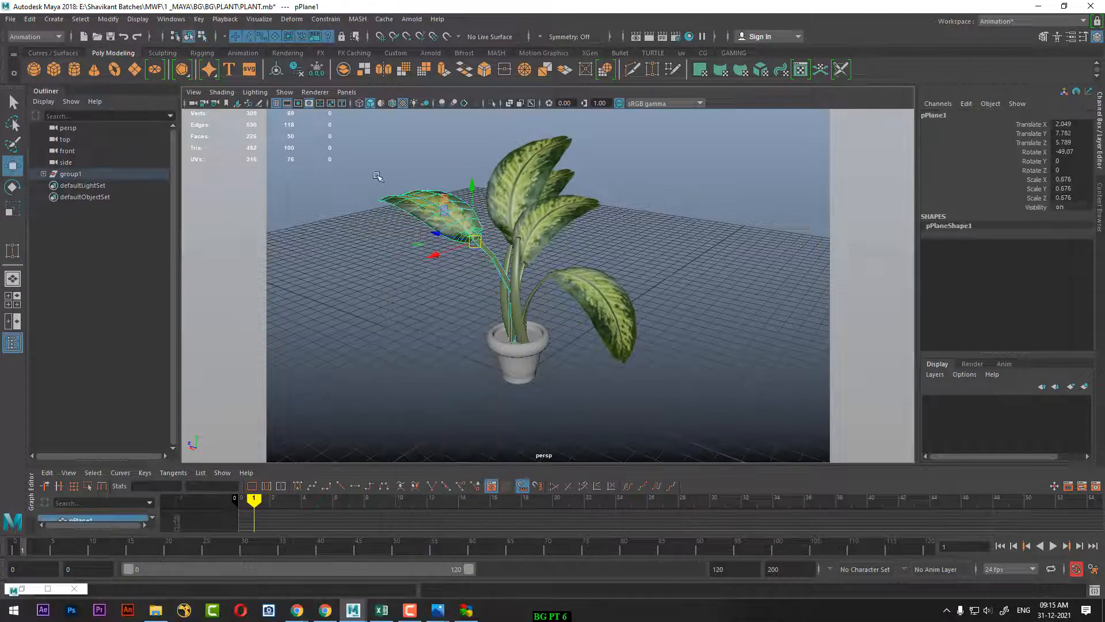
Select the whole plant and save the scene as "PLANT with texture.mb" in Maya Binary format in the PLANT folder
{"action": "left_click_drag", "start_coordinate": [377, 175], "coordinate": [649, 455]}
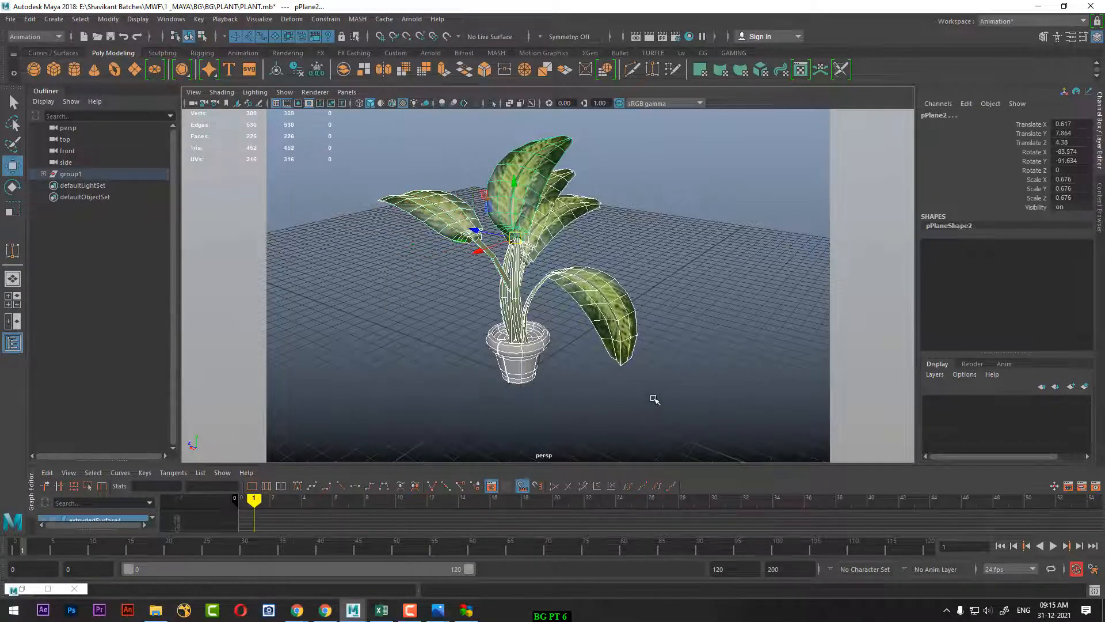
{"action": "left_click", "coordinate": [10, 18]}
{"action": "left_click", "coordinate": [74, 74]}
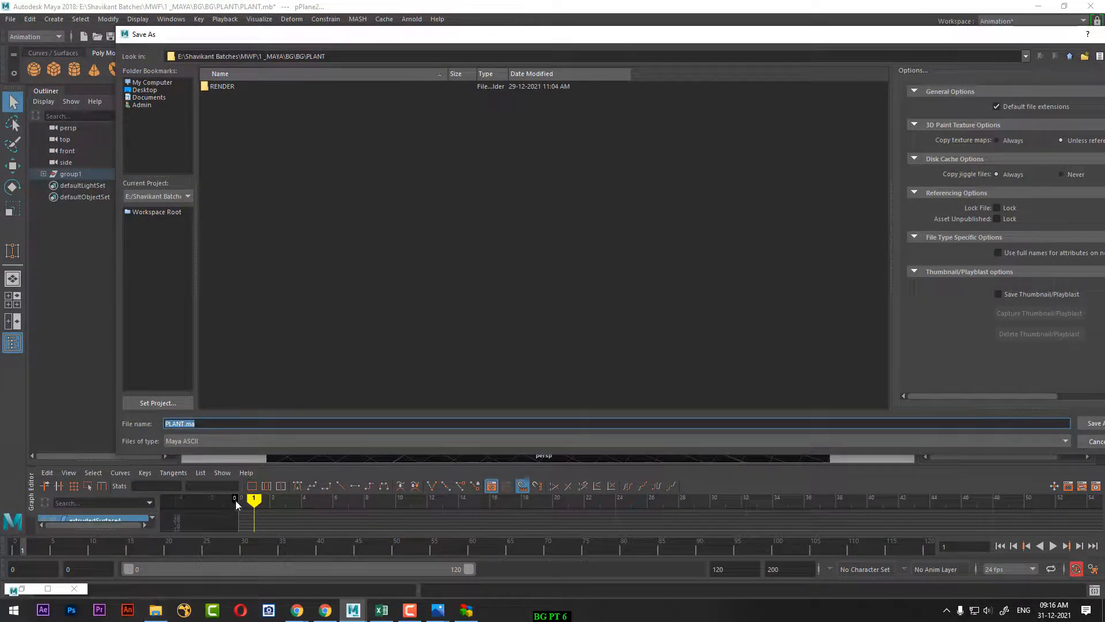
{"action": "left_click", "coordinate": [226, 437]}
{"action": "left_click", "coordinate": [206, 459]}
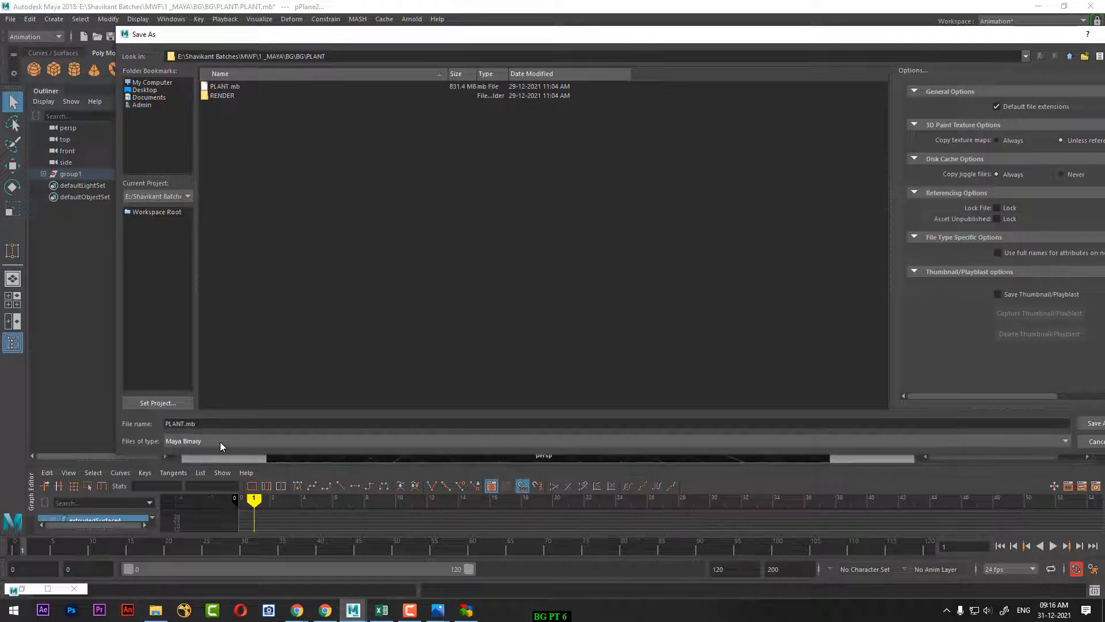
{"action": "left_click", "coordinate": [195, 425]}
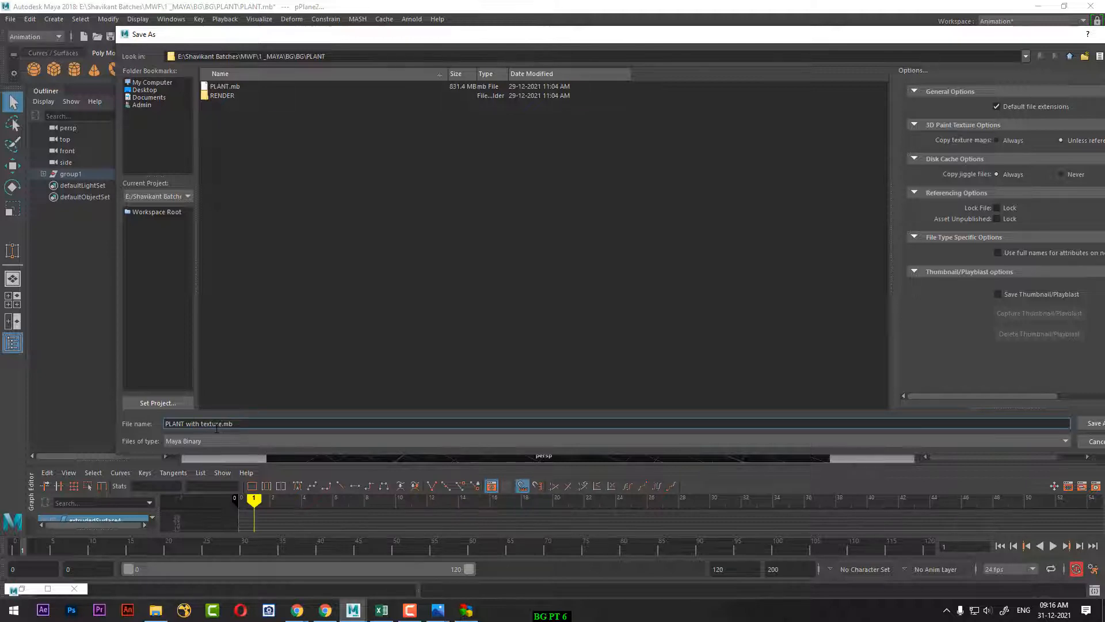
{"action": "key", "text": "Return"}
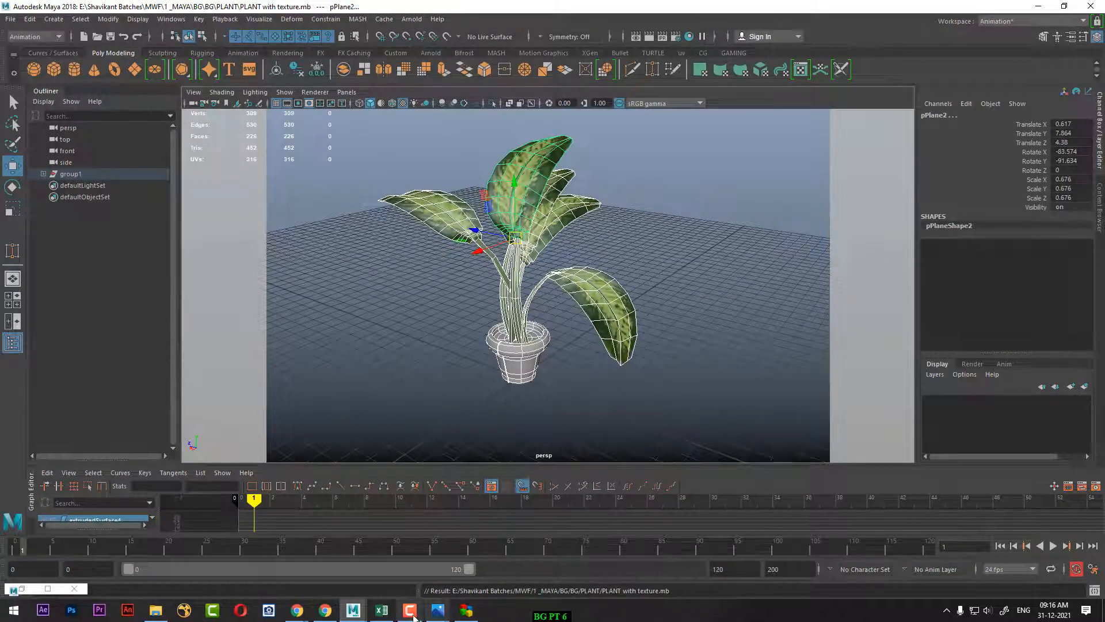
Switch to the Maya window with the BG PT 5.mb scene and close its Render View window
{"action": "mouse_move", "coordinate": [358, 613]}
{"action": "left_click", "coordinate": [274, 561]}
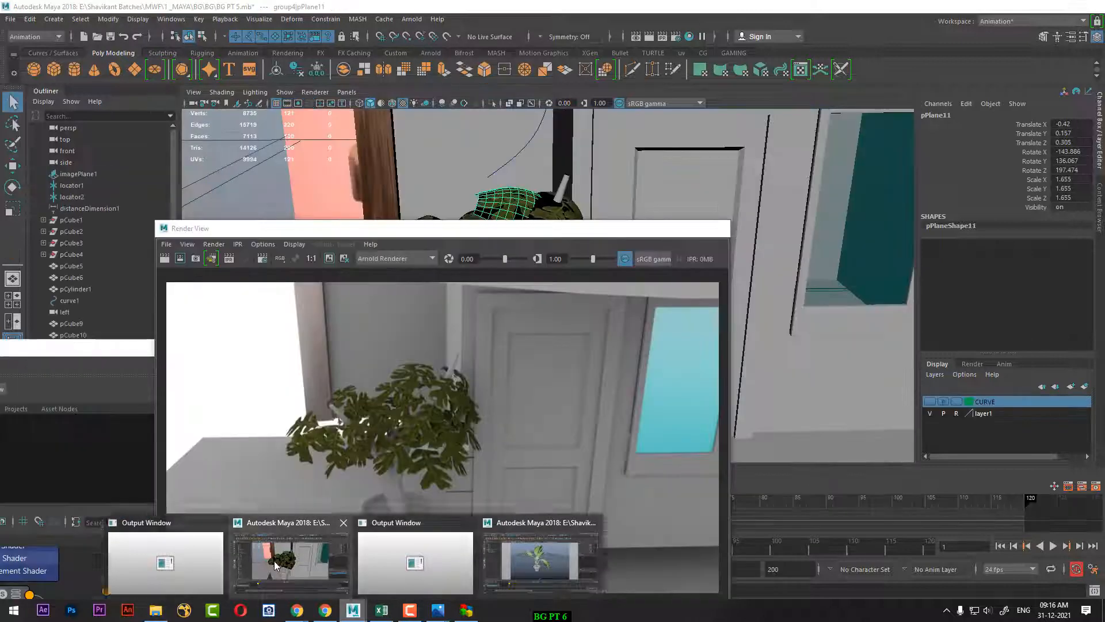
{"action": "left_click", "coordinate": [716, 228]}
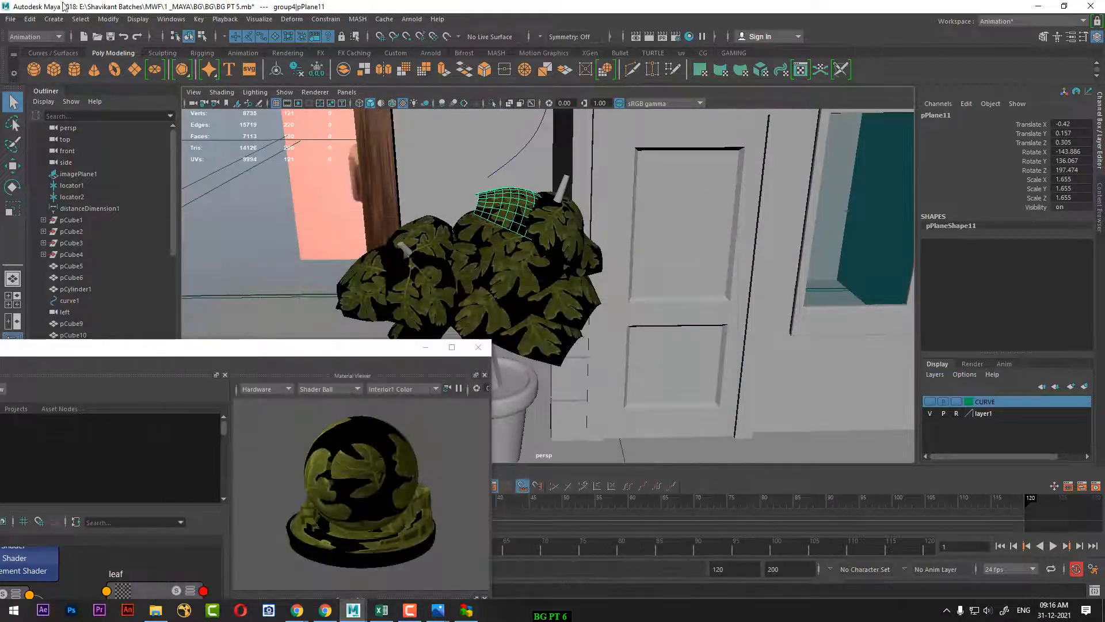
Import "PLANT with texture.mb" from the PLANT folder into the background scene
{"action": "left_click", "coordinate": [10, 19]}
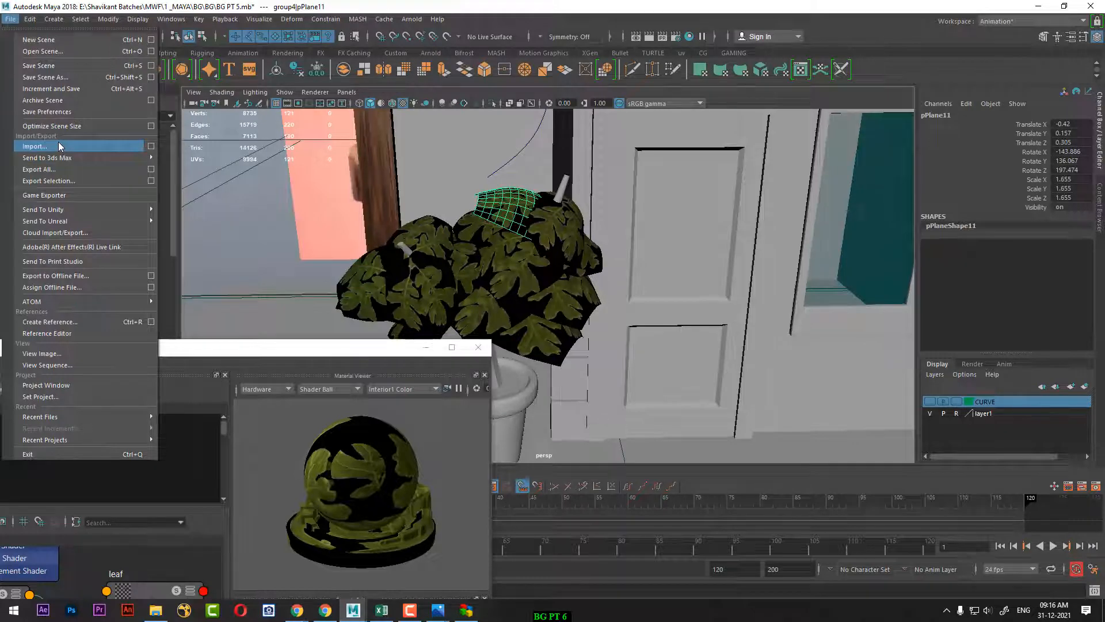
{"action": "left_click", "coordinate": [58, 144]}
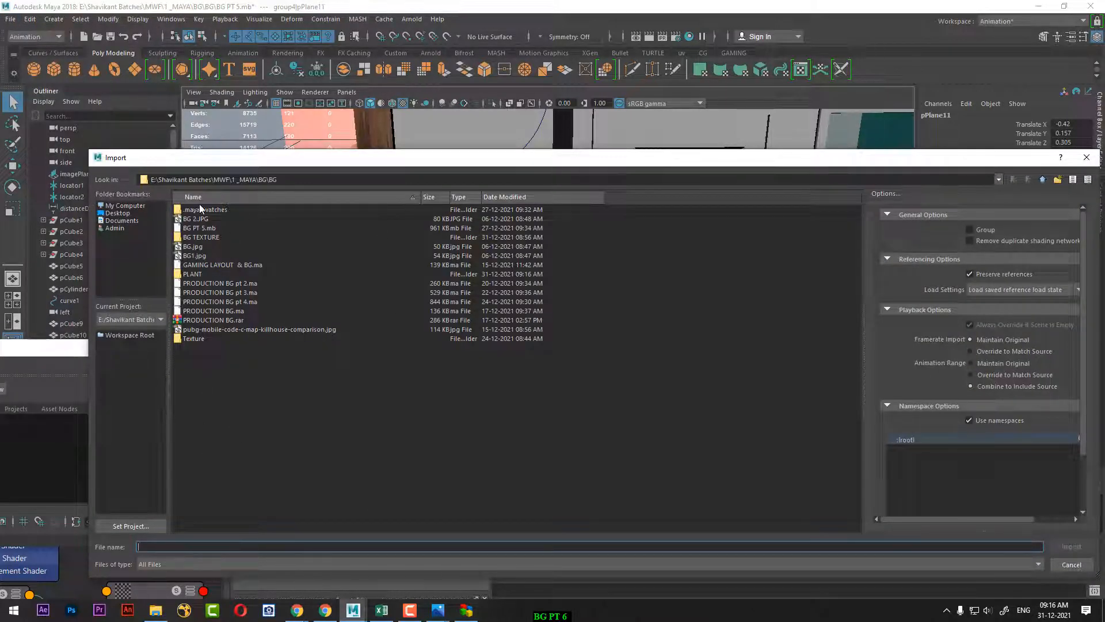
{"action": "double_click", "coordinate": [199, 270]}
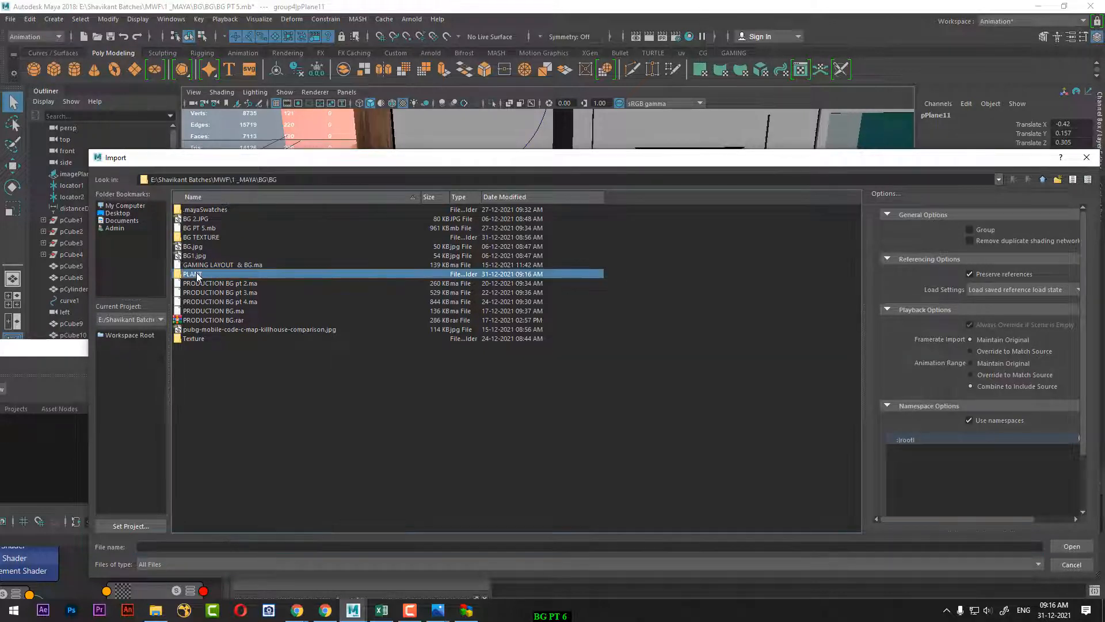
{"action": "left_click", "coordinate": [214, 219]}
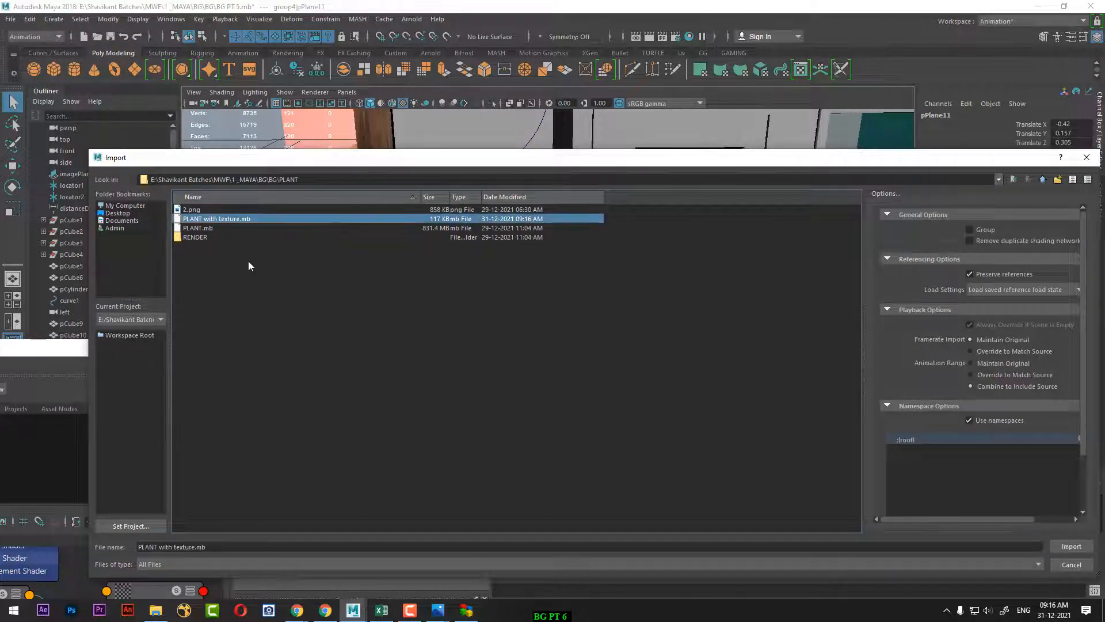
{"action": "left_click", "coordinate": [1071, 546]}
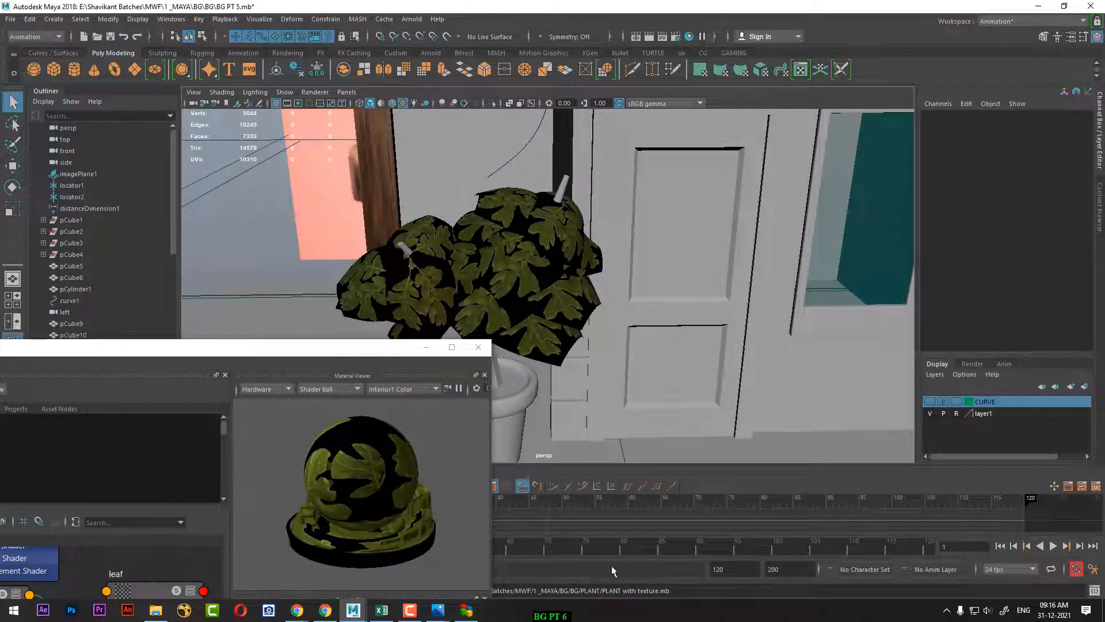
Minimize the material window, select the imported plant's whole group, and move it along X to about -0.849, clear of the buildings
{"action": "left_click", "coordinate": [426, 347]}
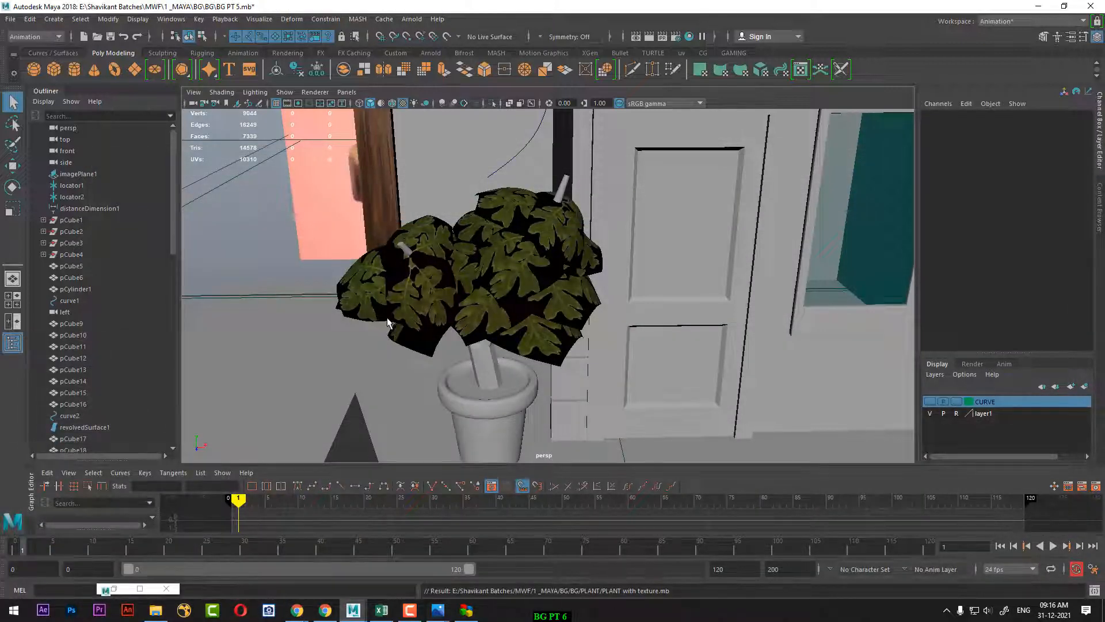
{"action": "scroll", "coordinate": [389, 324], "scroll_direction": "down", "scroll_amount": 6}
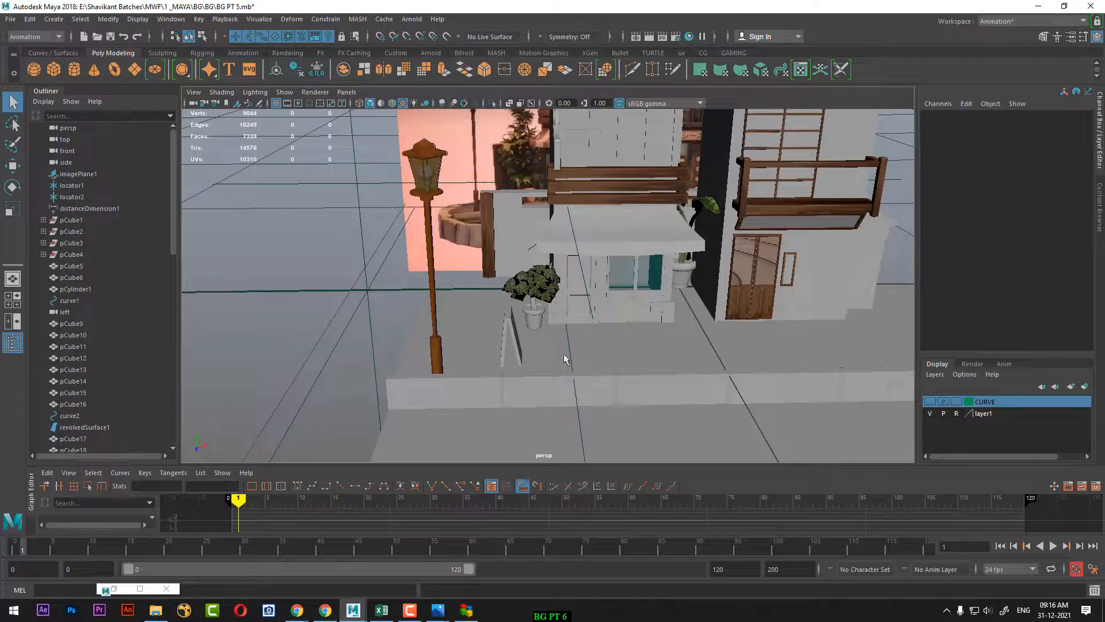
{"action": "left_click", "coordinate": [686, 271]}
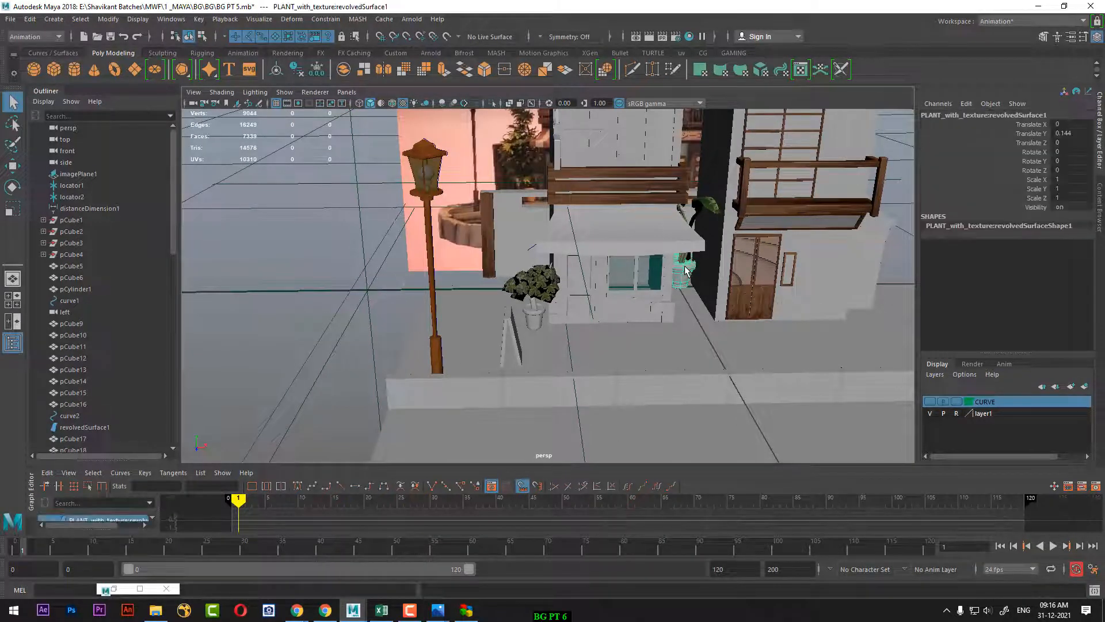
{"action": "key", "text": "Up"}
{"action": "key", "text": "w"}
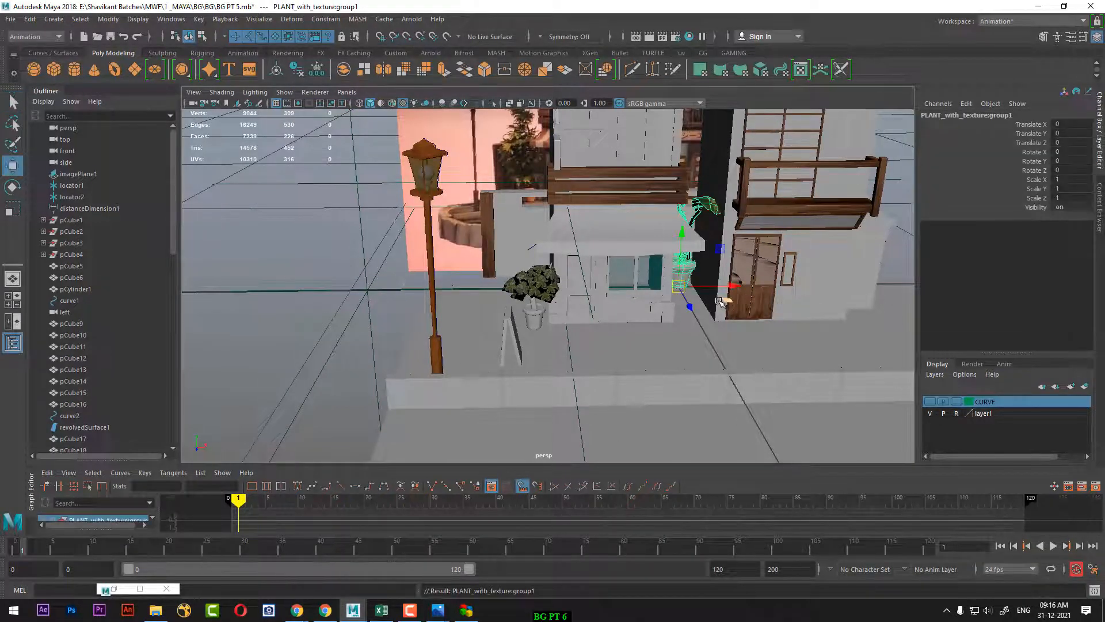
{"action": "left_click_drag", "start_coordinate": [734, 288], "coordinate": [657, 312]}
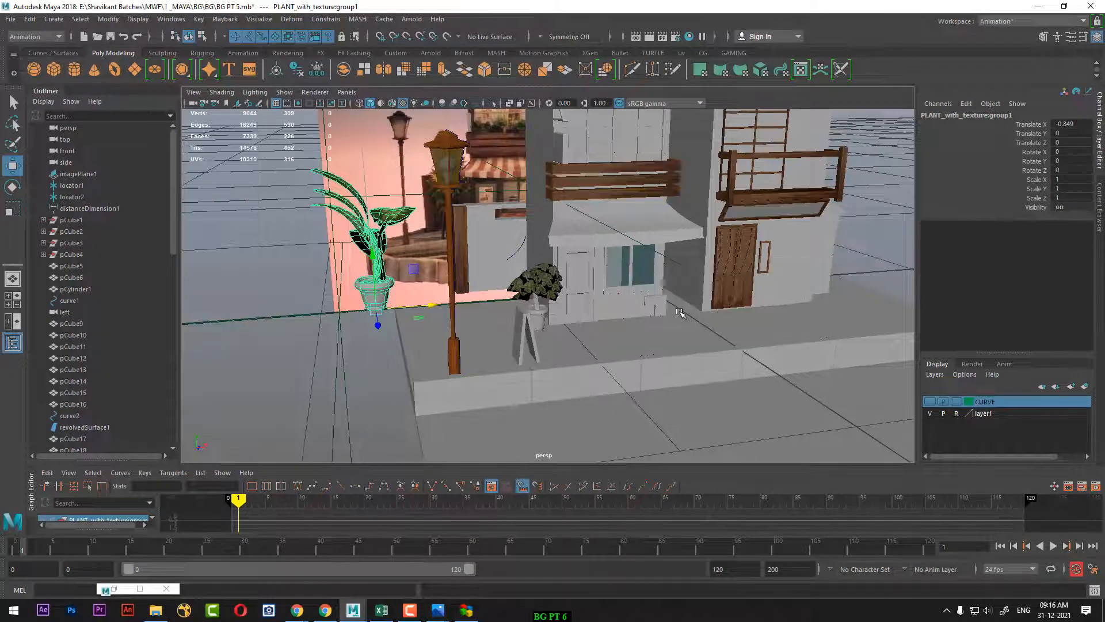
In the front view, move the plant to the right building's balcony at about X 0.126, Y 0.329, and scale it uniformly to about 0.396
{"action": "key", "text": "space"}
{"action": "scroll", "coordinate": [358, 350], "scroll_direction": "up", "scroll_amount": 1}
{"action": "middle_click_drag", "start_coordinate": [349, 362], "coordinate": [394, 361], "text": "alt"}
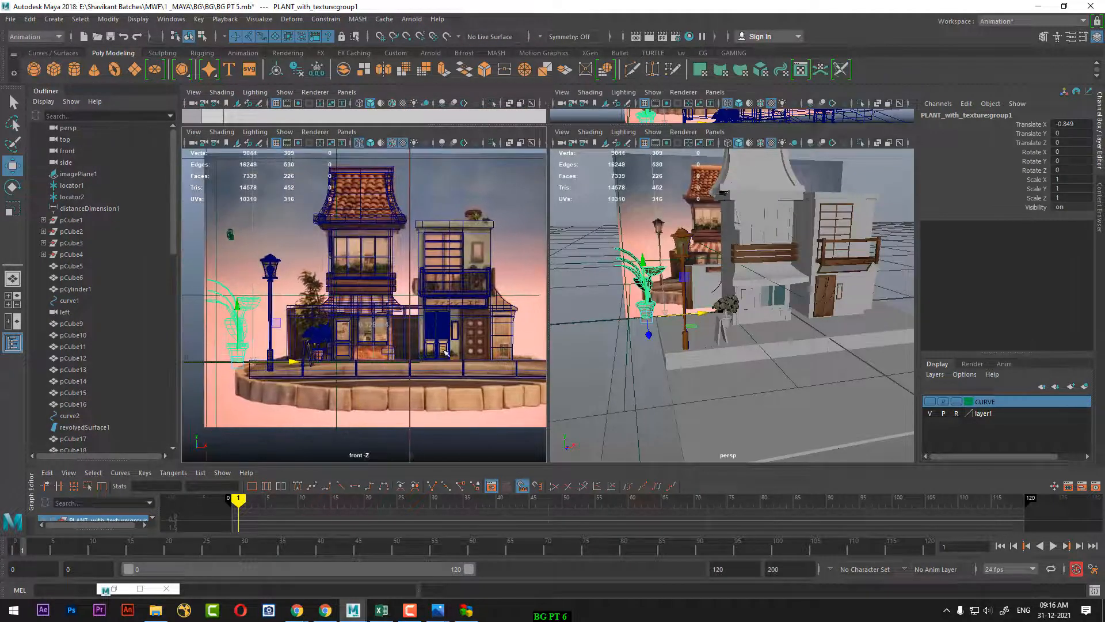
{"action": "scroll", "coordinate": [323, 350], "scroll_direction": "up", "scroll_amount": 1}
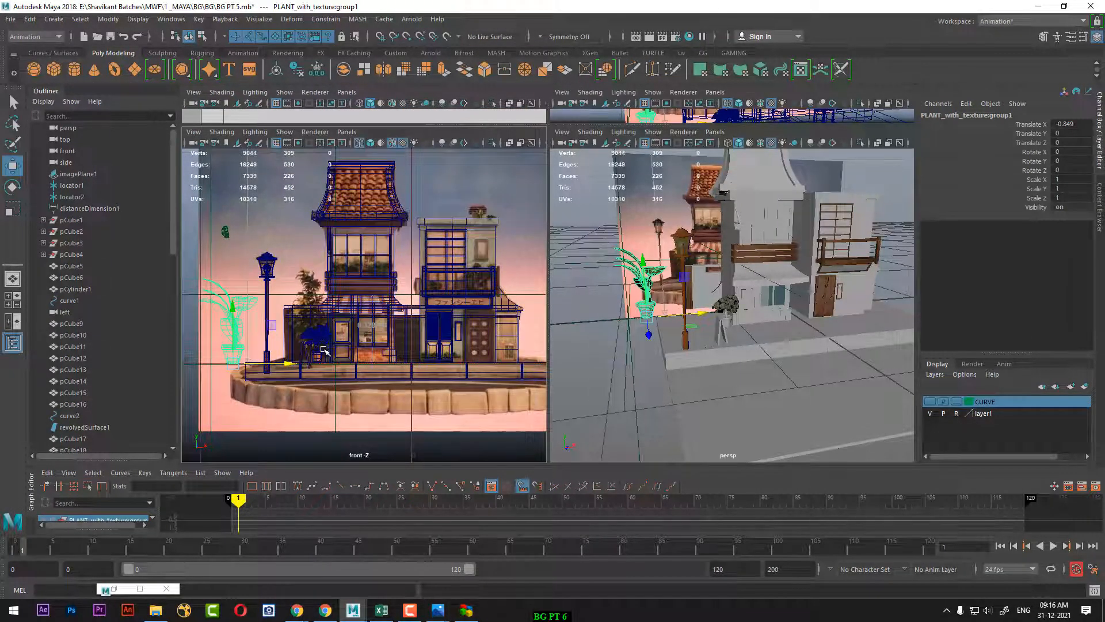
{"action": "key", "text": "space"}
{"action": "scroll", "coordinate": [471, 373], "scroll_direction": "down", "scroll_amount": 2}
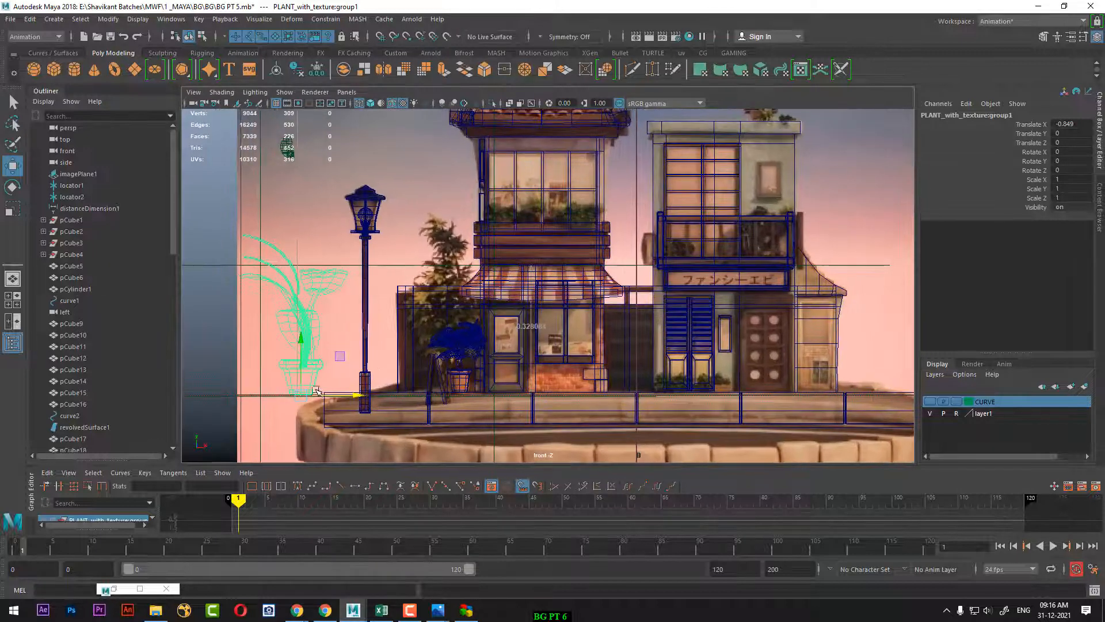
{"action": "left_click_drag", "start_coordinate": [299, 392], "coordinate": [567, 326]}
{"action": "key", "text": "r"}
{"action": "scroll", "coordinate": [697, 376], "scroll_direction": "up", "scroll_amount": 5}
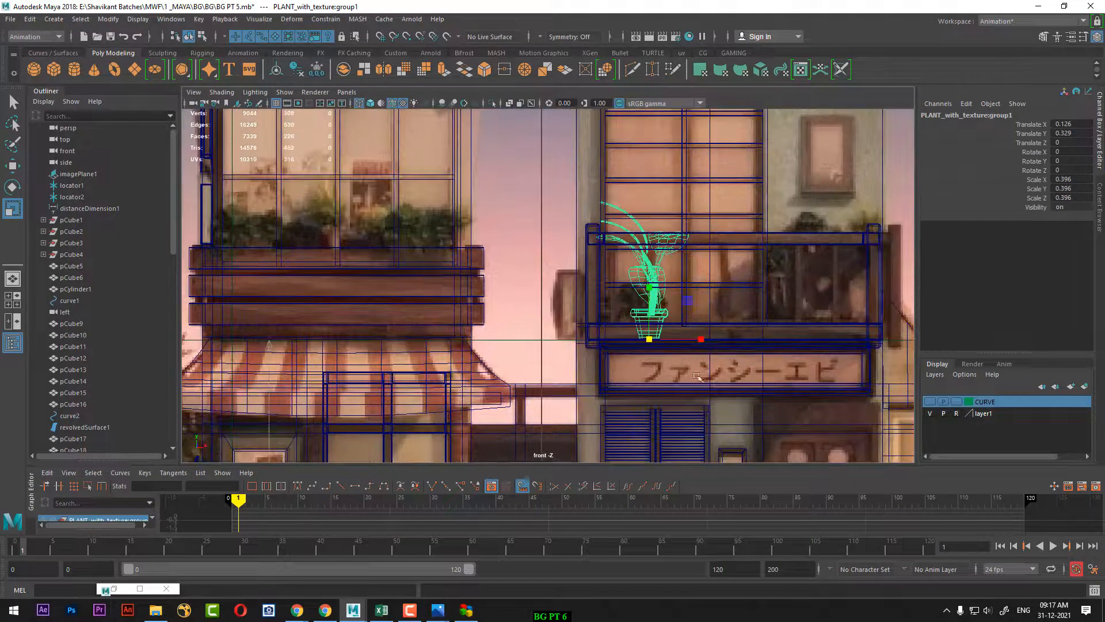
Raise the plant to about Y 0.348 so its pot sits on the balcony floor, and scale it uniformly to about 0.308
{"action": "key", "text": "w"}
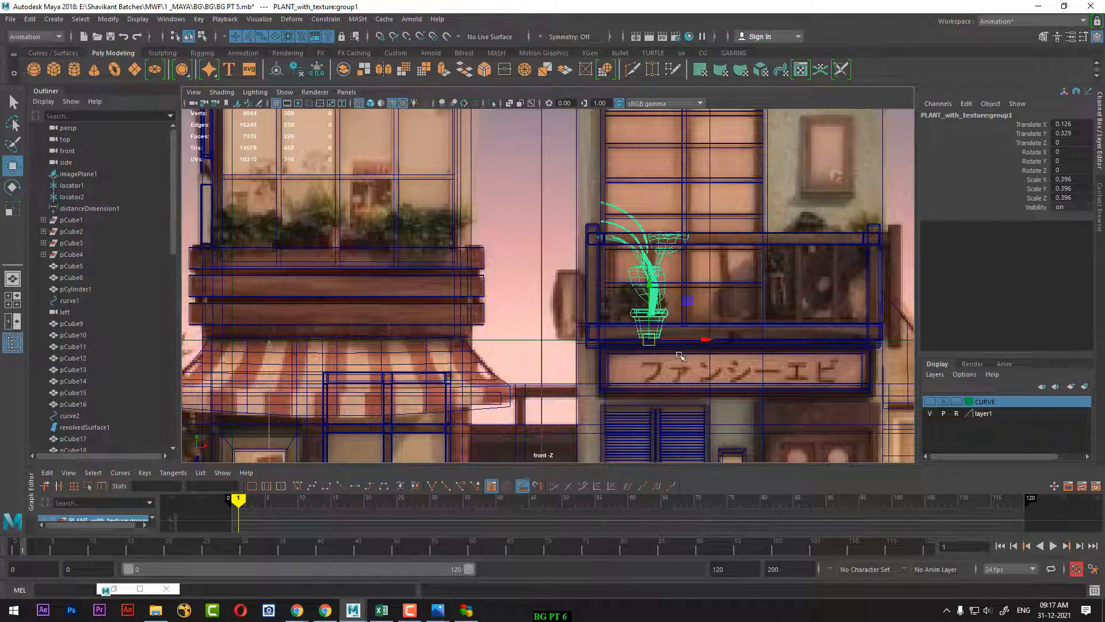
{"action": "scroll", "coordinate": [679, 385], "scroll_direction": "up", "scroll_amount": 2}
{"action": "left_click_drag", "start_coordinate": [668, 304], "coordinate": [670, 282]}
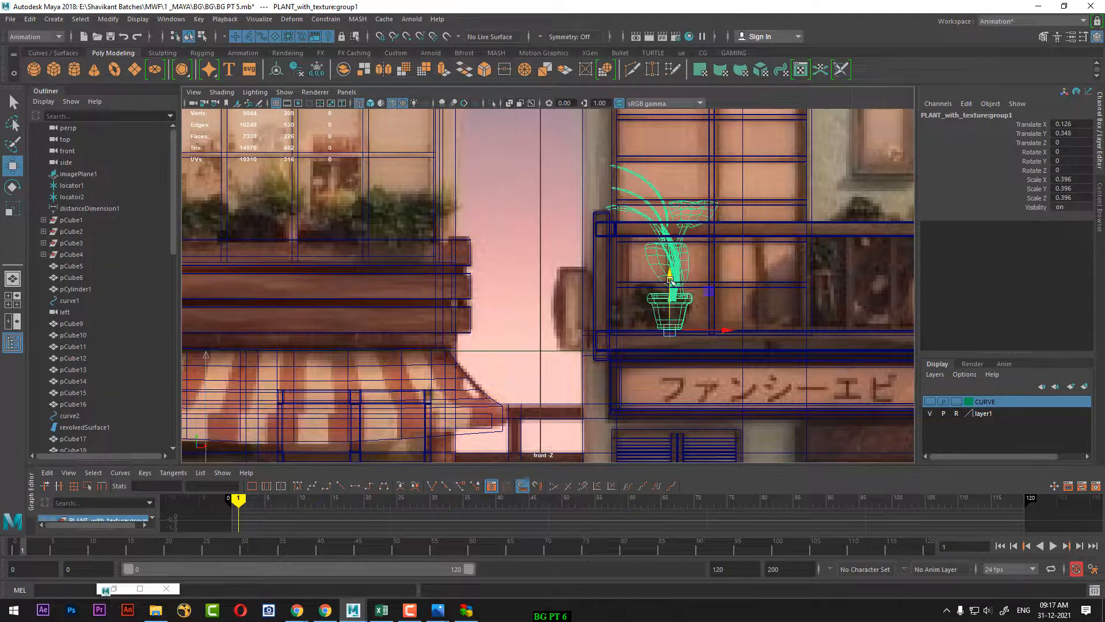
{"action": "key", "text": "r"}
{"action": "left_click_drag", "start_coordinate": [672, 330], "coordinate": [626, 357]}
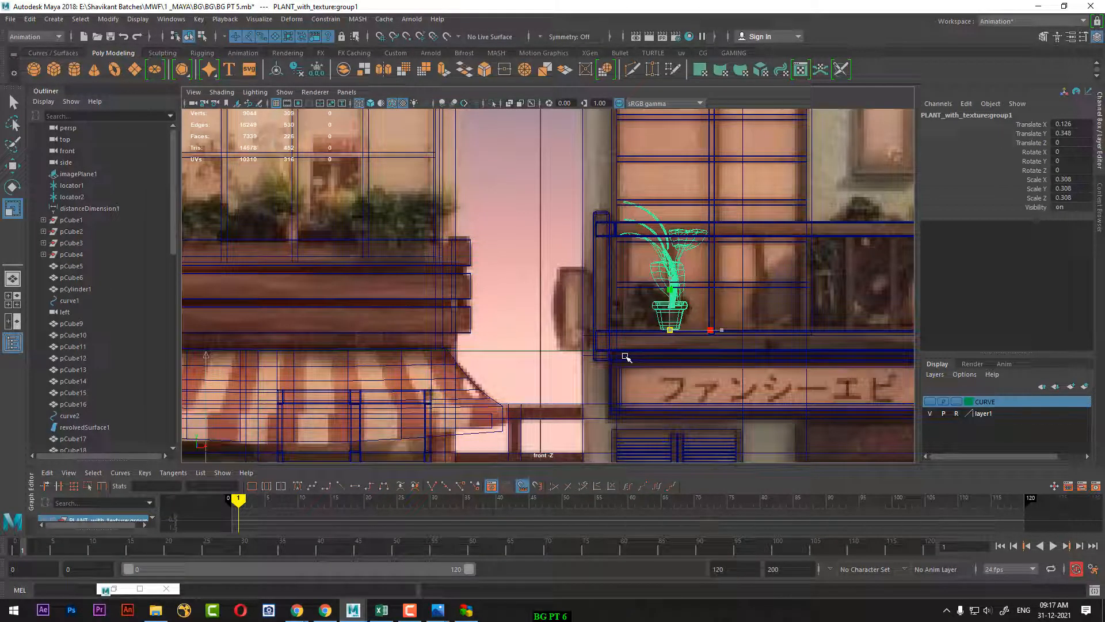
{"action": "middle_click_drag", "start_coordinate": [730, 344], "coordinate": [647, 343], "text": "alt"}
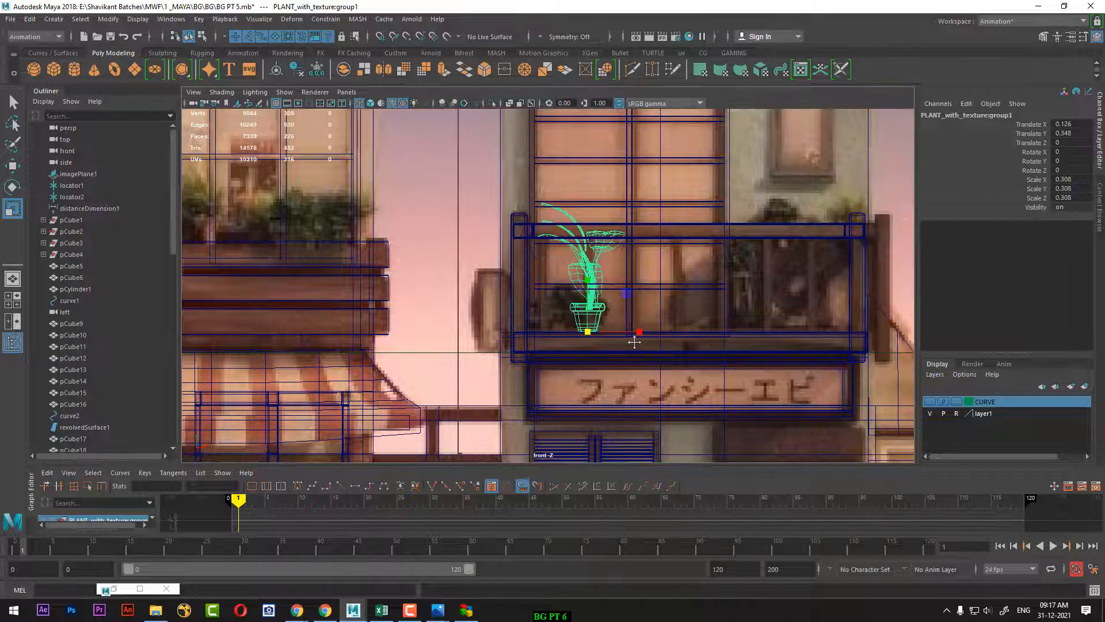
Move the plant to the balcony's far end at about X 0.35, Z 0.318, and rotate it about 36.7 degrees around Y
{"action": "key", "text": "w"}
{"action": "left_click_drag", "start_coordinate": [645, 334], "coordinate": [867, 333]}
{"action": "key", "text": "e"}
{"action": "key", "text": "w"}
{"action": "key", "text": "space"}
{"action": "mouse_move", "coordinate": [788, 344]}
{"action": "left_mouse_down"}
{"action": "mouse_move", "coordinate": [775, 289]}
{"action": "mouse_move", "coordinate": [782, 308]}
{"action": "mouse_move", "coordinate": [670, 337]}
{"action": "left_mouse_up"}
{"action": "key", "text": "5"}
{"action": "middle_click_drag", "start_coordinate": [669, 343], "coordinate": [511, 375]}
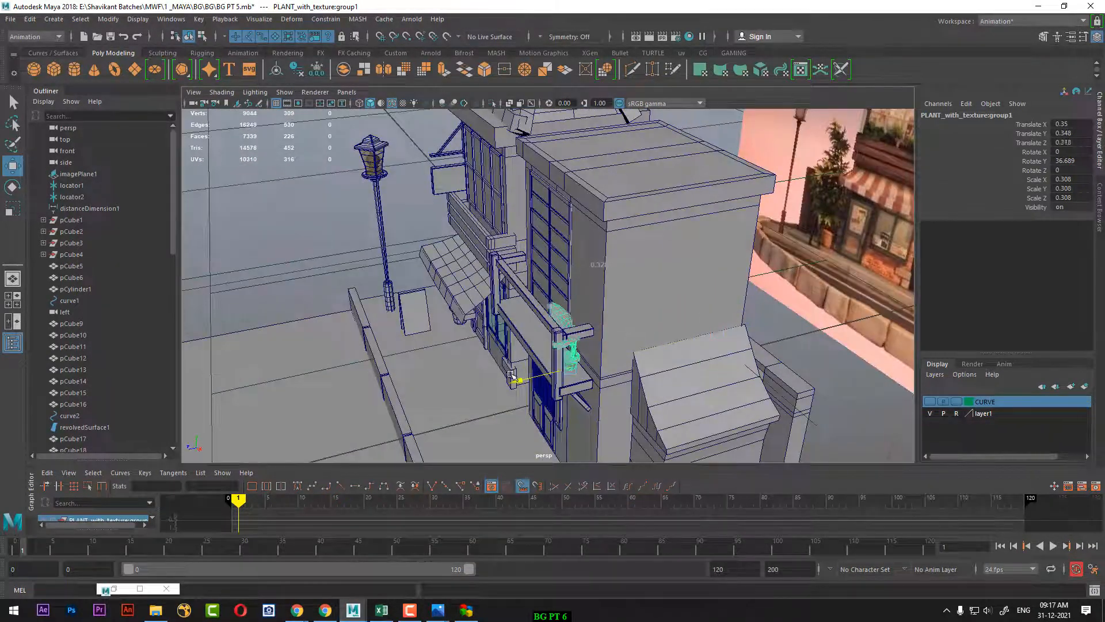
Rotate the plant to about 78.8 degrees around Y and fine-tune its balcony position to about Y 0.347, Z 0.319
{"action": "left_click_drag", "start_coordinate": [512, 374], "coordinate": [731, 368]}
{"action": "middle_click_drag", "start_coordinate": [731, 369], "coordinate": [592, 420], "text": "alt"}
{"action": "right_click_drag", "start_coordinate": [592, 420], "coordinate": [667, 277], "text": "alt"}
{"action": "middle_click_drag", "start_coordinate": [668, 277], "coordinate": [683, 461], "text": "alt"}
{"action": "right_click_drag", "start_coordinate": [683, 461], "coordinate": [669, 347], "text": "alt"}
{"action": "left_click_drag", "start_coordinate": [669, 347], "coordinate": [592, 342], "text": "alt"}
{"action": "key", "text": "e"}
{"action": "key", "text": "w"}
{"action": "left_click_drag", "start_coordinate": [559, 254], "coordinate": [559, 257]}
{"action": "left_click_drag", "start_coordinate": [559, 257], "coordinate": [507, 279], "text": "alt"}
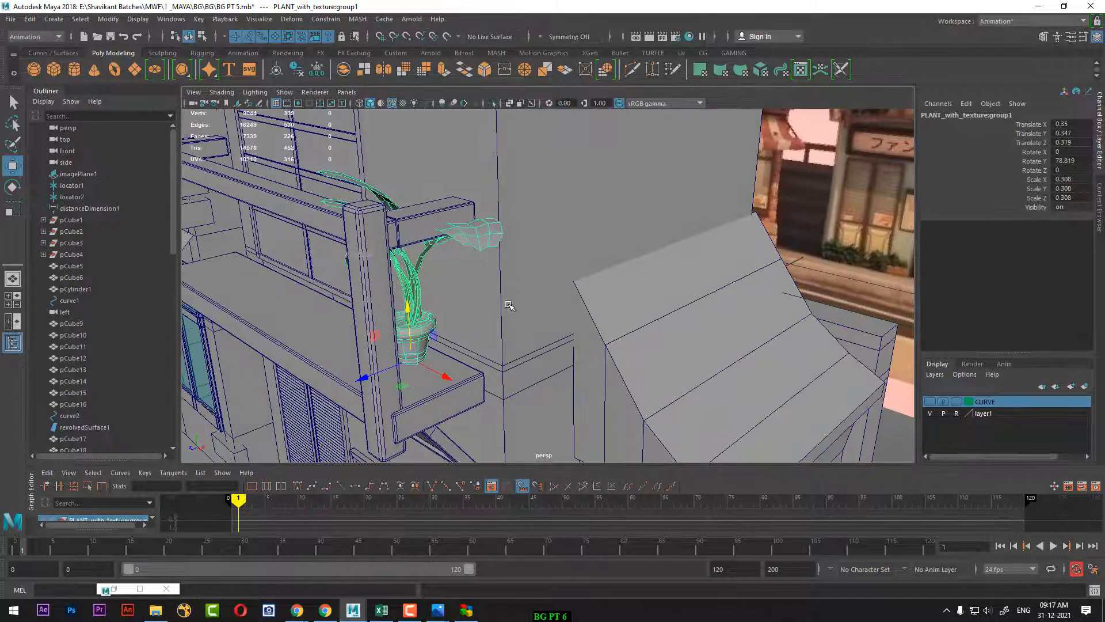
Scale the balcony plant down uniformly to about 0.281
{"action": "key", "text": "r"}
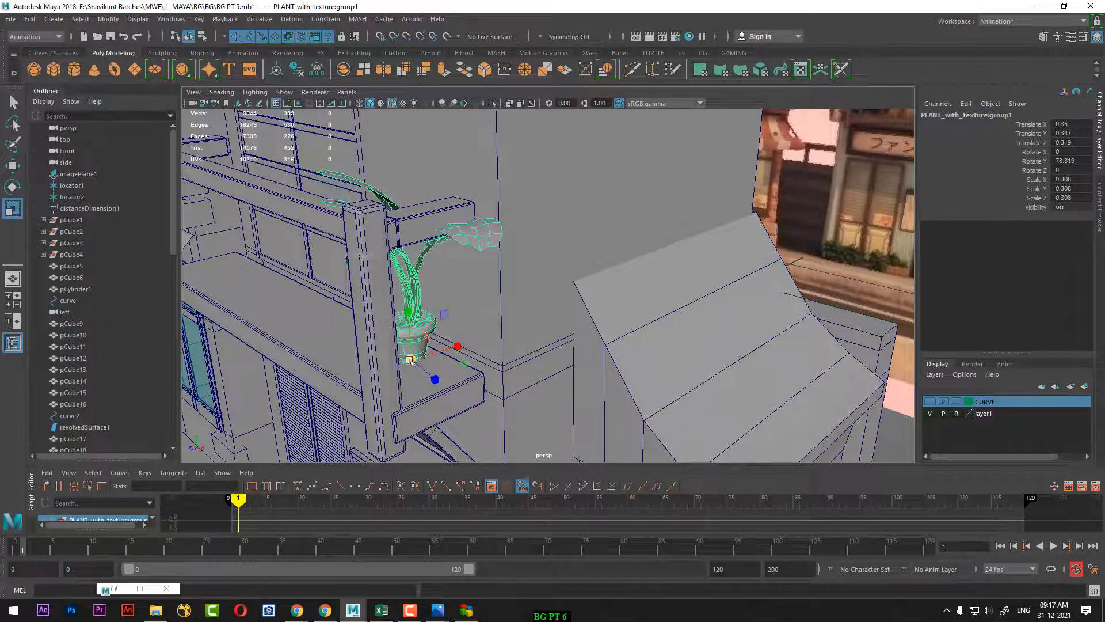
{"action": "left_click_drag", "start_coordinate": [410, 358], "coordinate": [502, 335]}
{"action": "key", "text": "w"}
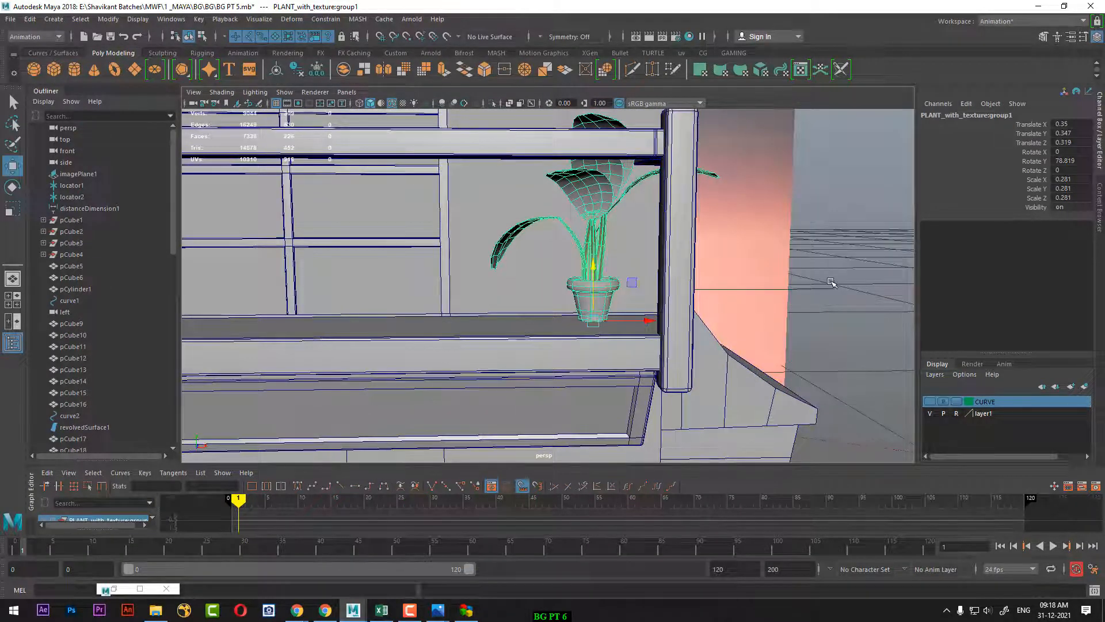
Deselect the plant, display textures in the viewport, render the balcony view with Arnold, and minimize the Render View
{"action": "left_click", "coordinate": [789, 291]}
{"action": "key", "text": "6"}
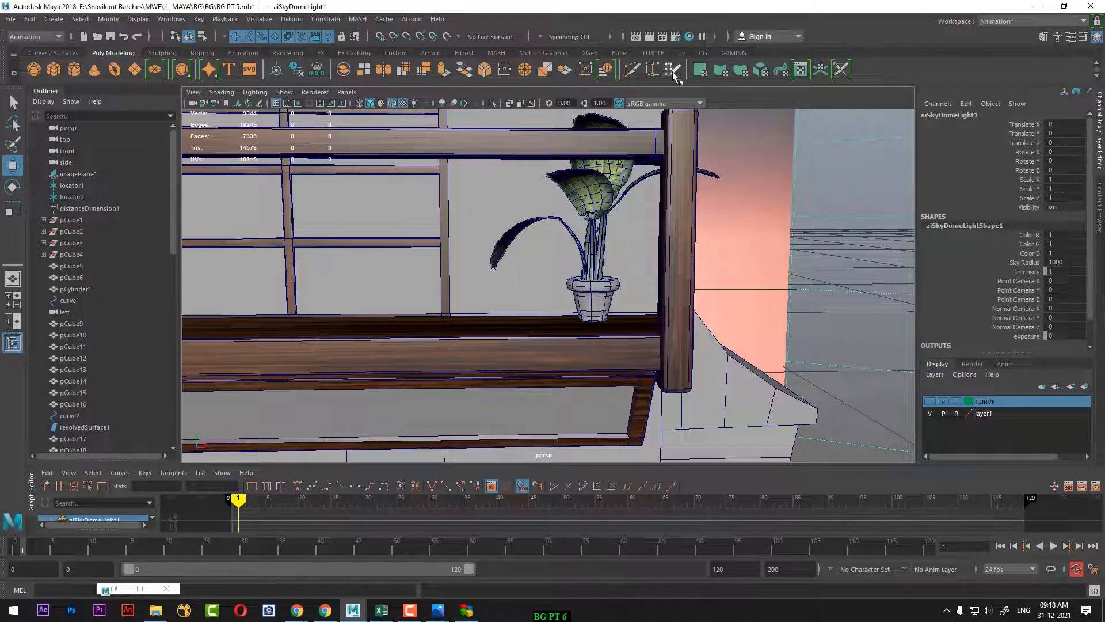
{"action": "left_click", "coordinate": [649, 36]}
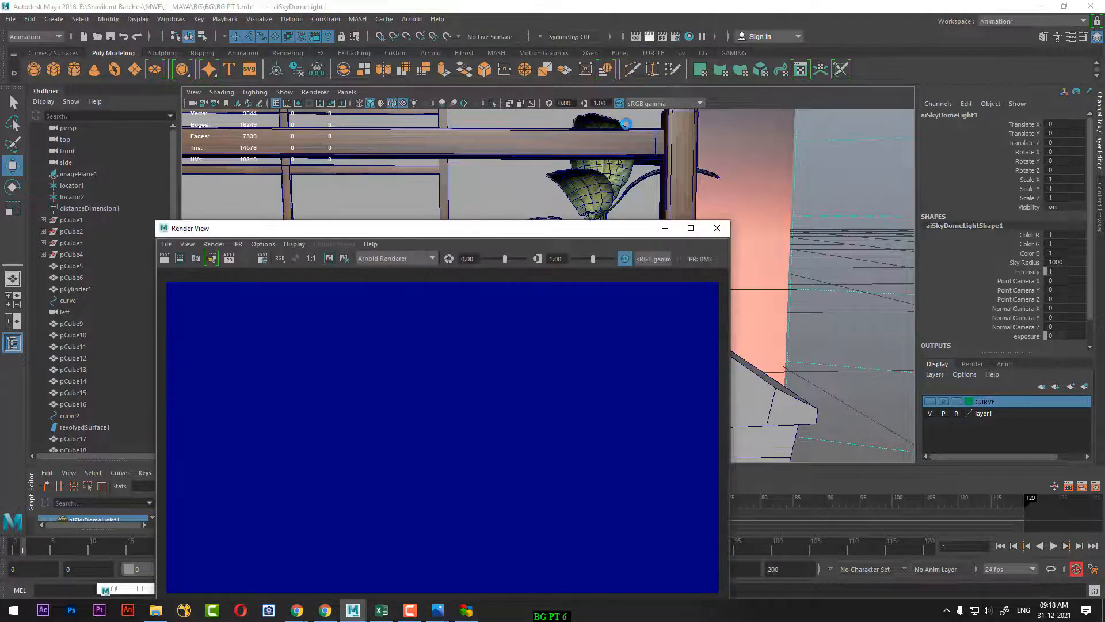
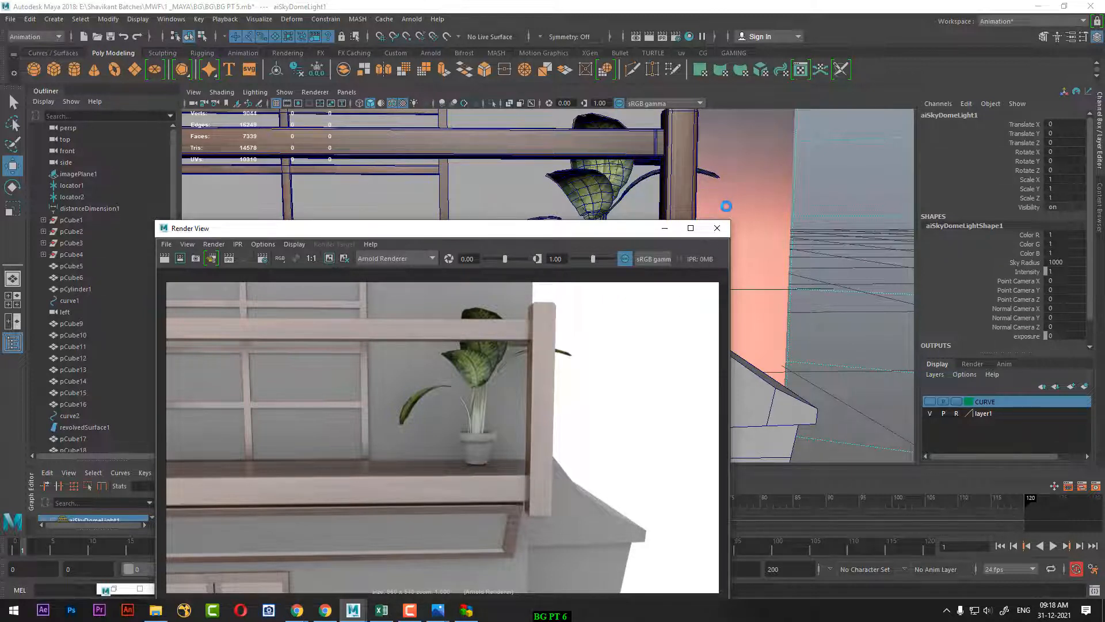
{"action": "left_click", "coordinate": [664, 228]}
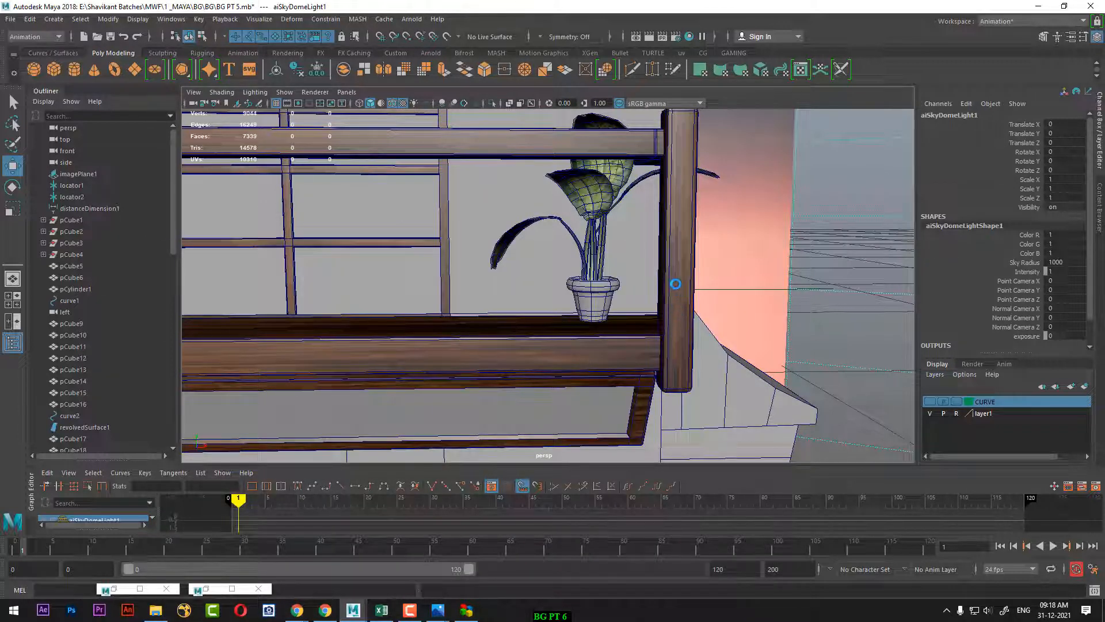
Show the whole building scene in the multi-view layout
{"action": "left_click_drag", "start_coordinate": [676, 284], "coordinate": [633, 281], "text": "alt"}
{"action": "scroll", "coordinate": [732, 321], "scroll_direction": "down", "scroll_amount": 8}
{"action": "key", "text": "space"}
{"action": "key", "text": "space"}
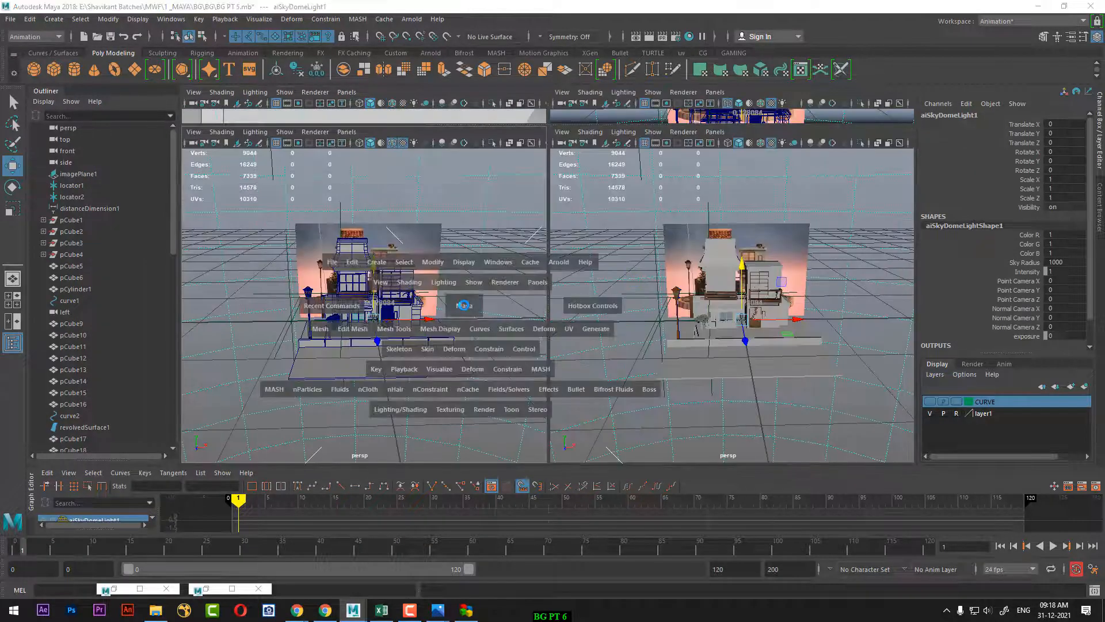
Switch the perspective viewport to a textured front view framed on the dotted door in the reference image, with nothing selected
{"action": "left_click_drag", "start_coordinate": [464, 305], "coordinate": [461, 343]}
{"action": "scroll", "coordinate": [459, 345], "scroll_direction": "down", "scroll_amount": 3}
{"action": "middle_click_drag", "start_coordinate": [462, 364], "coordinate": [408, 334], "text": "alt"}
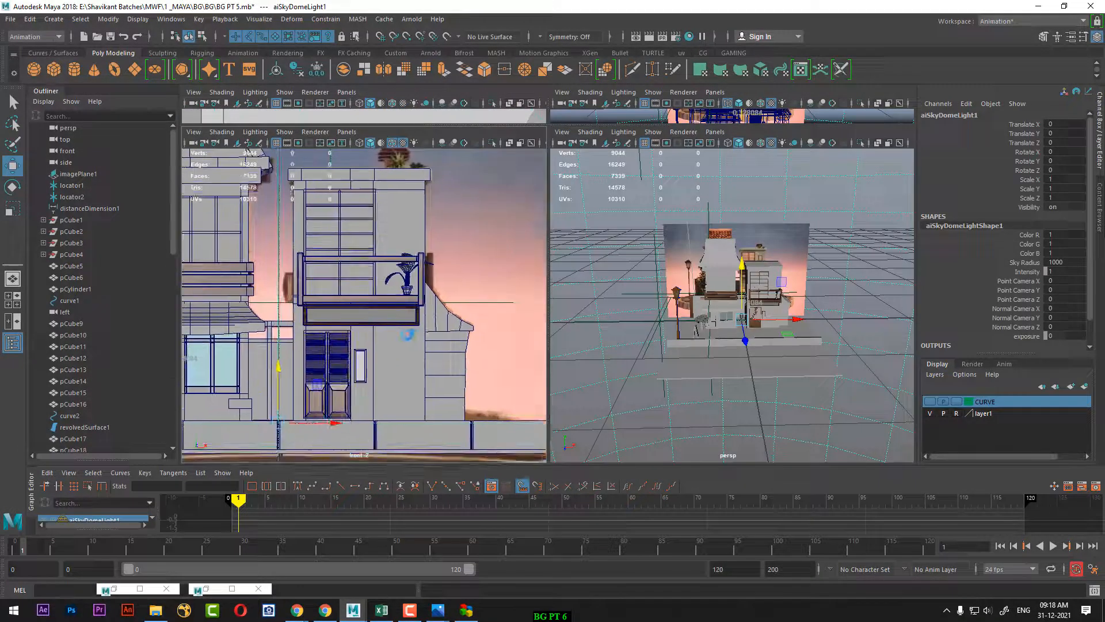
{"action": "key", "text": "6"}
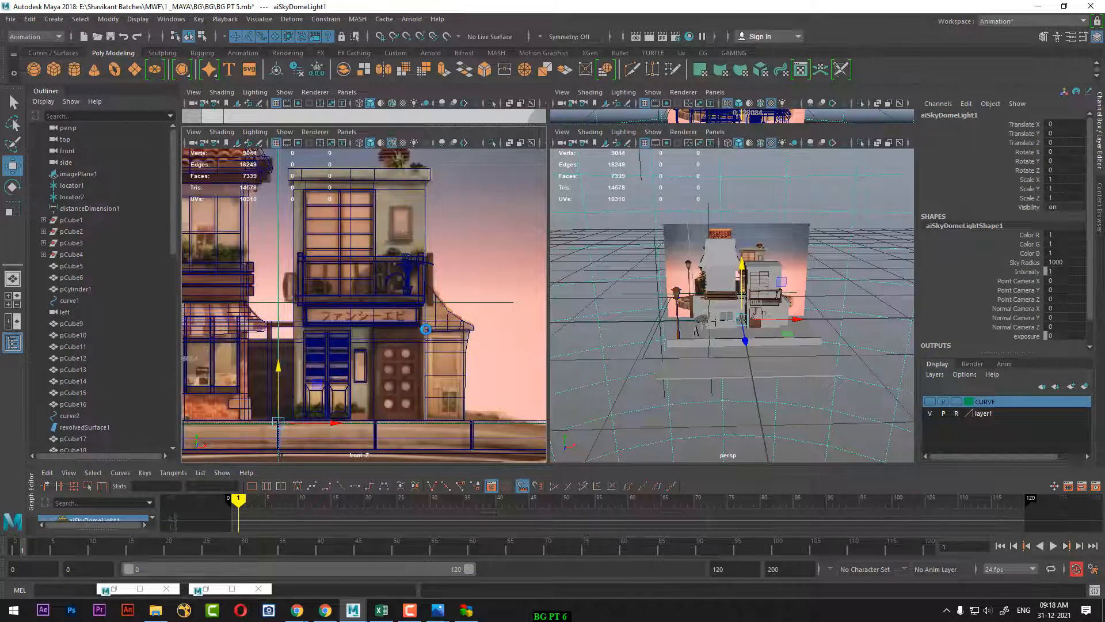
{"action": "scroll", "coordinate": [414, 402], "scroll_direction": "up", "scroll_amount": 3}
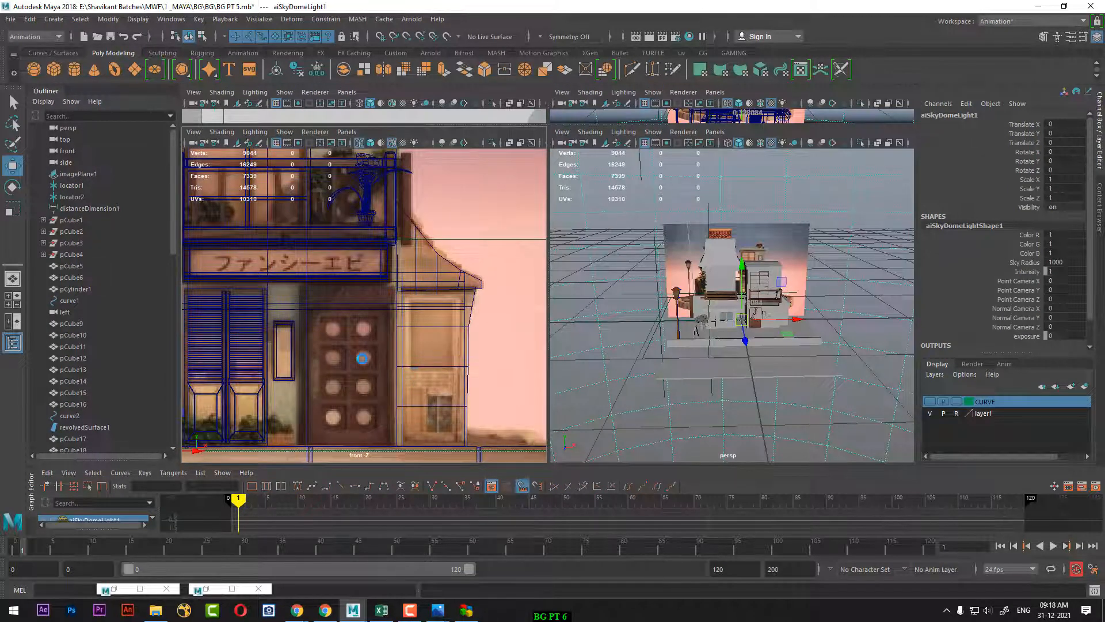
{"action": "left_click", "coordinate": [363, 358]}
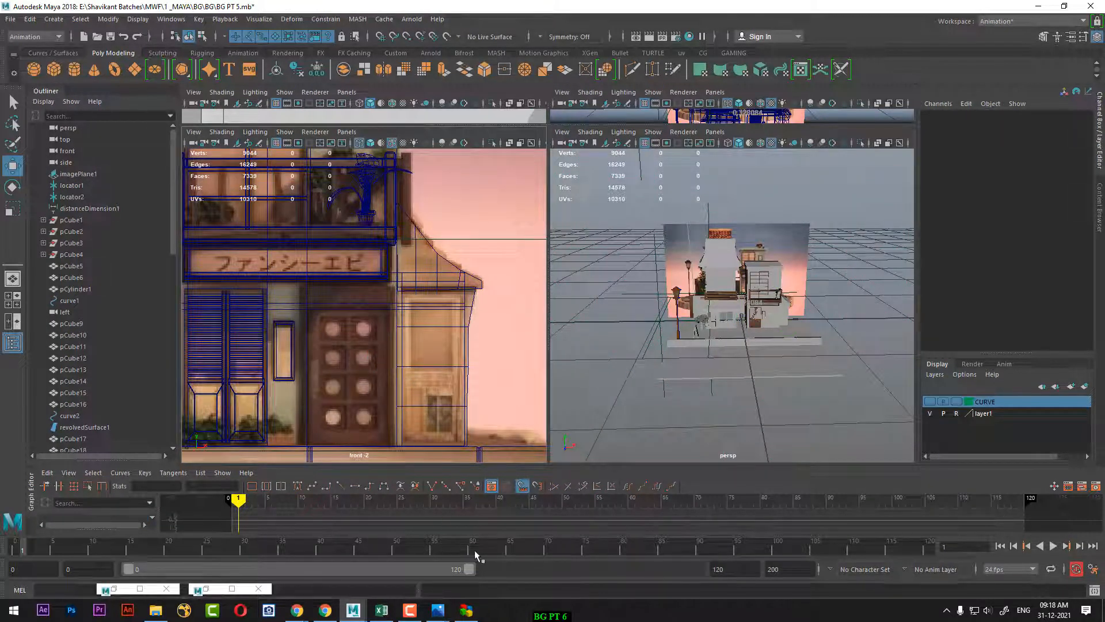
Change the workspace to Maya Classic and frame both buildings in the front view
{"action": "left_click", "coordinate": [1008, 22]}
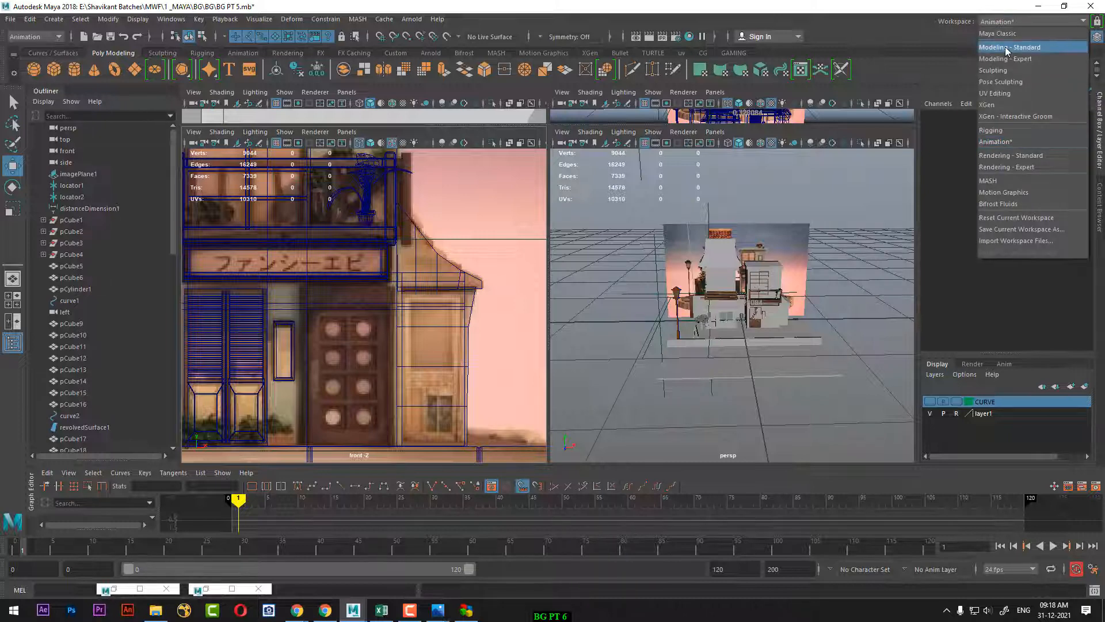
{"action": "left_click", "coordinate": [1006, 39]}
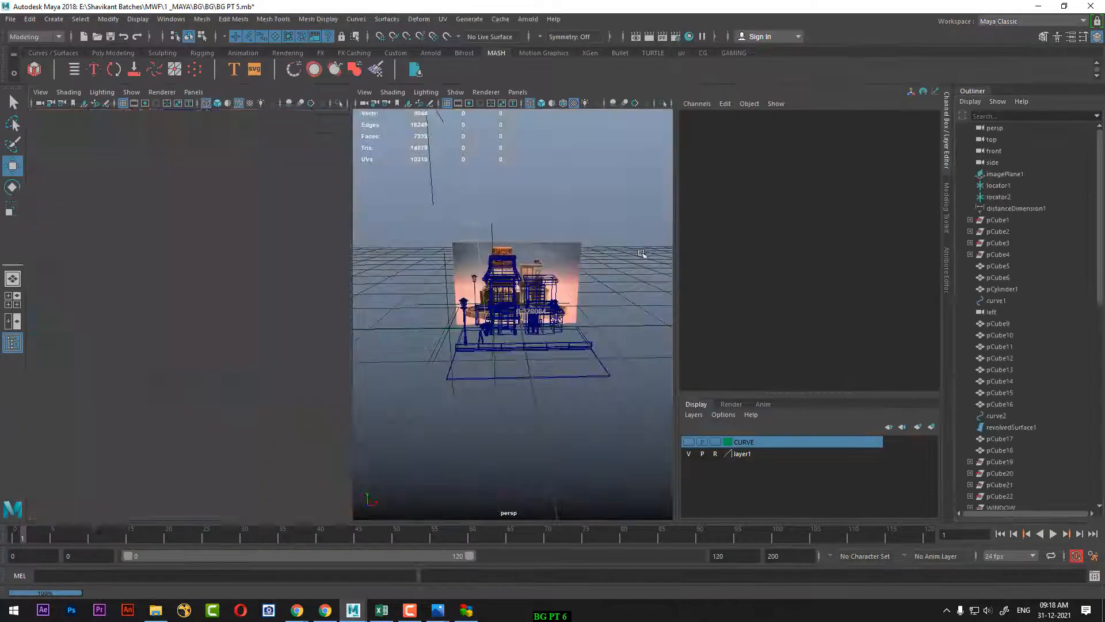
{"action": "scroll", "coordinate": [236, 345], "scroll_direction": "down", "scroll_amount": 6}
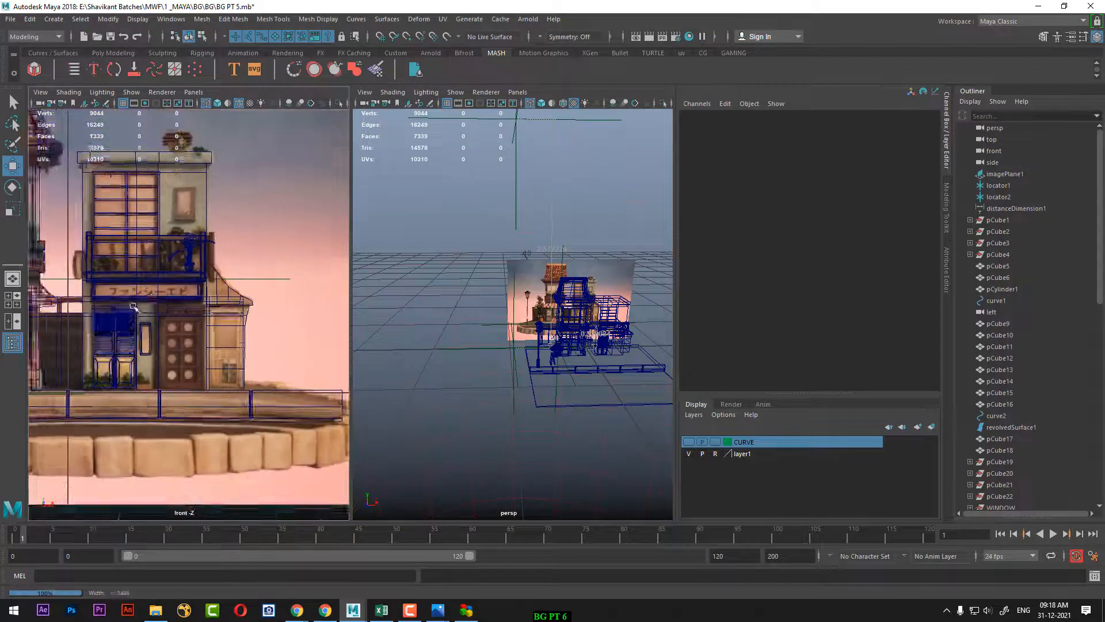
{"action": "scroll", "coordinate": [235, 338], "scroll_direction": "up", "scroll_amount": 1}
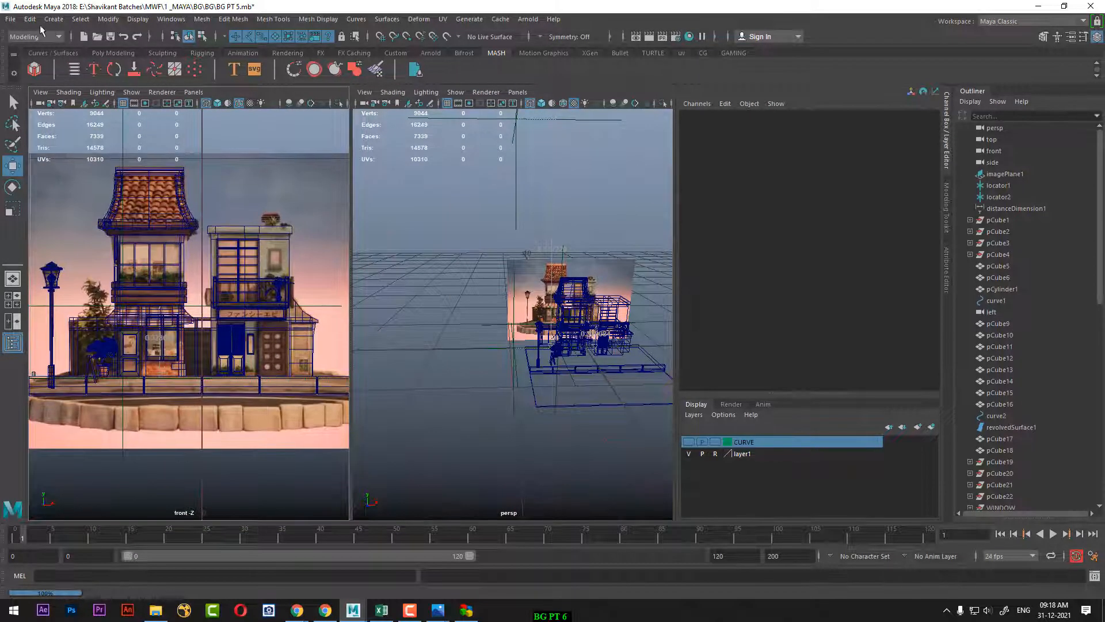
Start saving the scene under a new name and check the BG folder's existing files in File Explorer
{"action": "left_click", "coordinate": [10, 19]}
{"action": "left_click", "coordinate": [74, 76]}
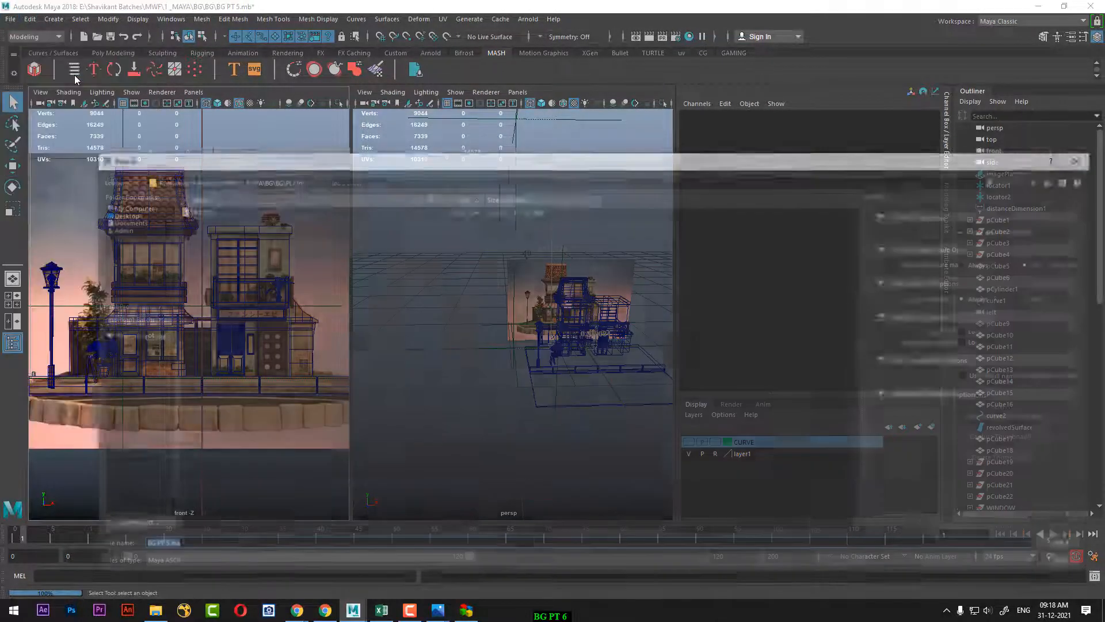
{"action": "left_click", "coordinate": [155, 610]}
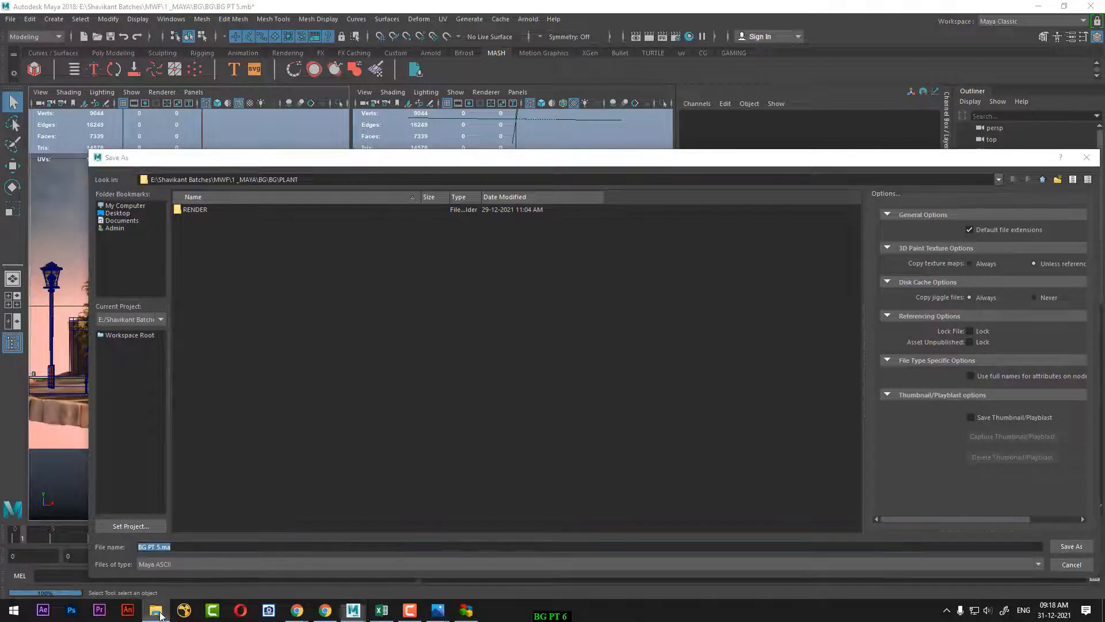
{"action": "left_click", "coordinate": [338, 90]}
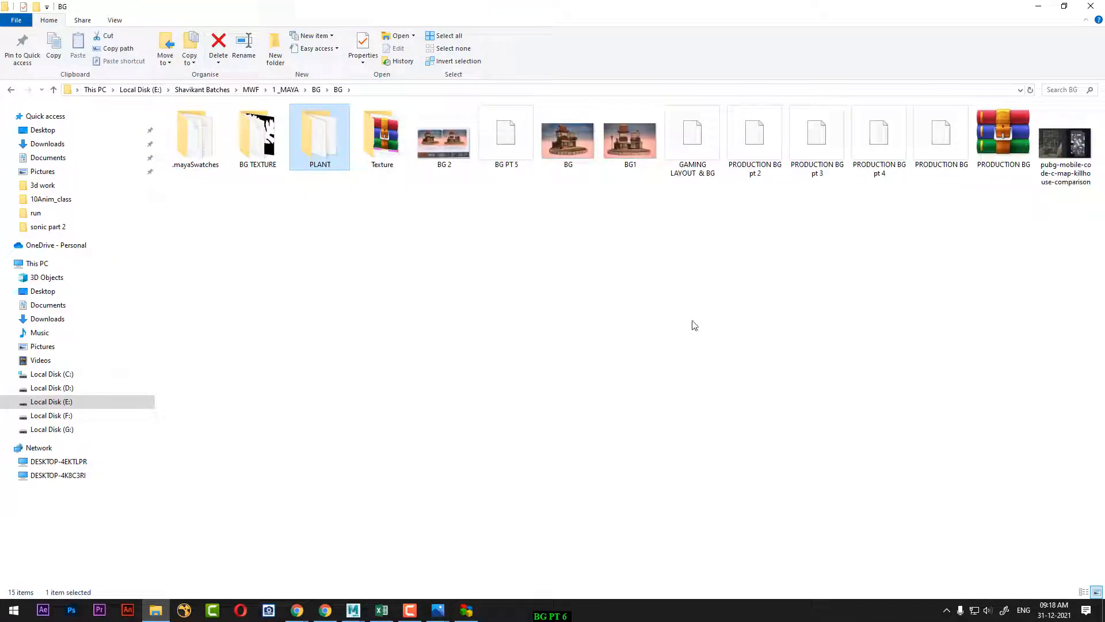
{"action": "left_click", "coordinate": [793, 240]}
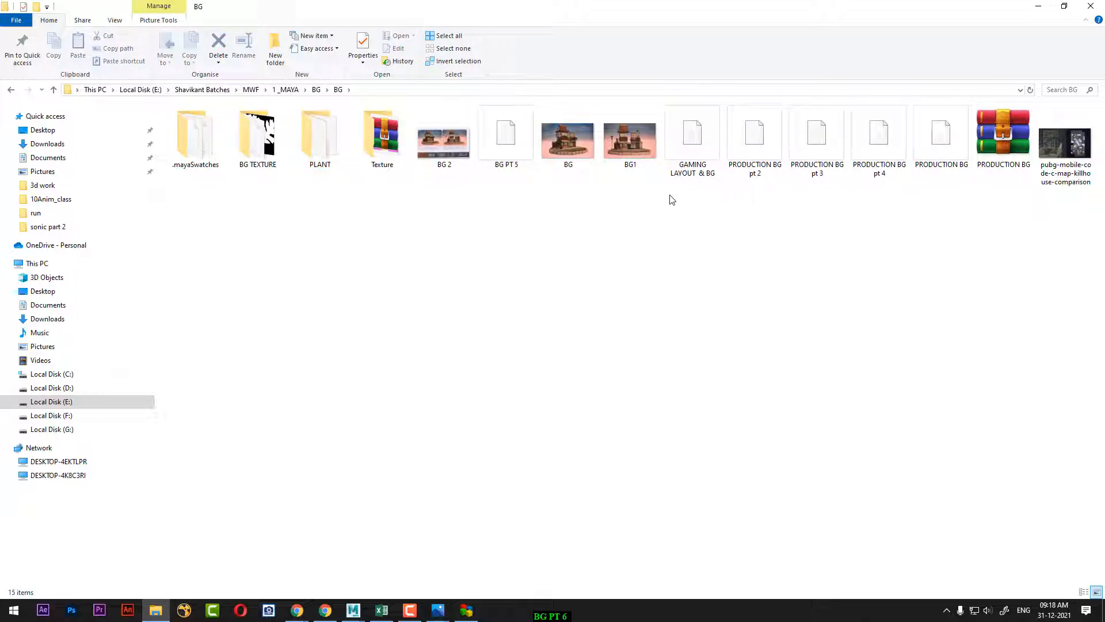
{"action": "left_click", "coordinate": [1039, 7]}
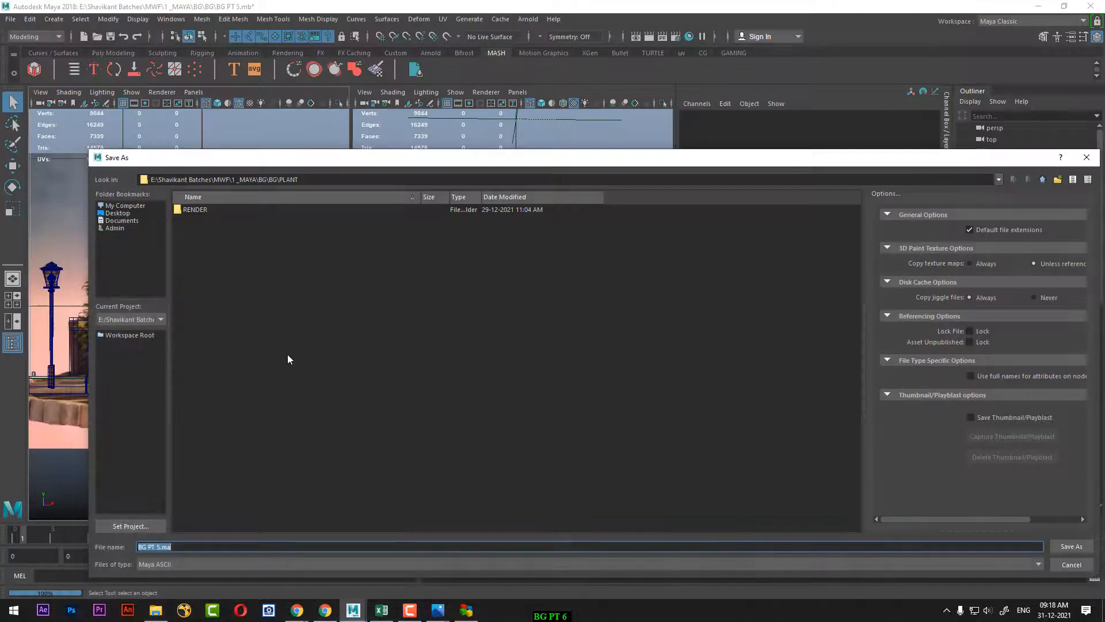
Save the scene as Maya Binary in the BG folder under the name BG PT 6.mb
{"action": "left_click", "coordinate": [203, 564]}
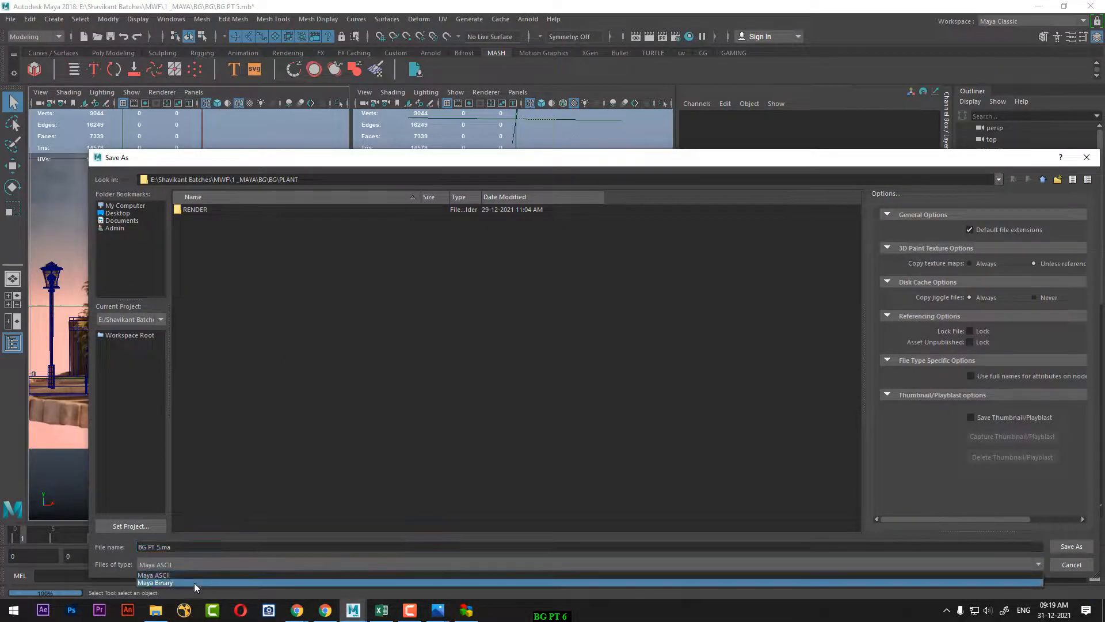
{"action": "left_click", "coordinate": [195, 582]}
{"action": "left_click", "coordinate": [1043, 180]}
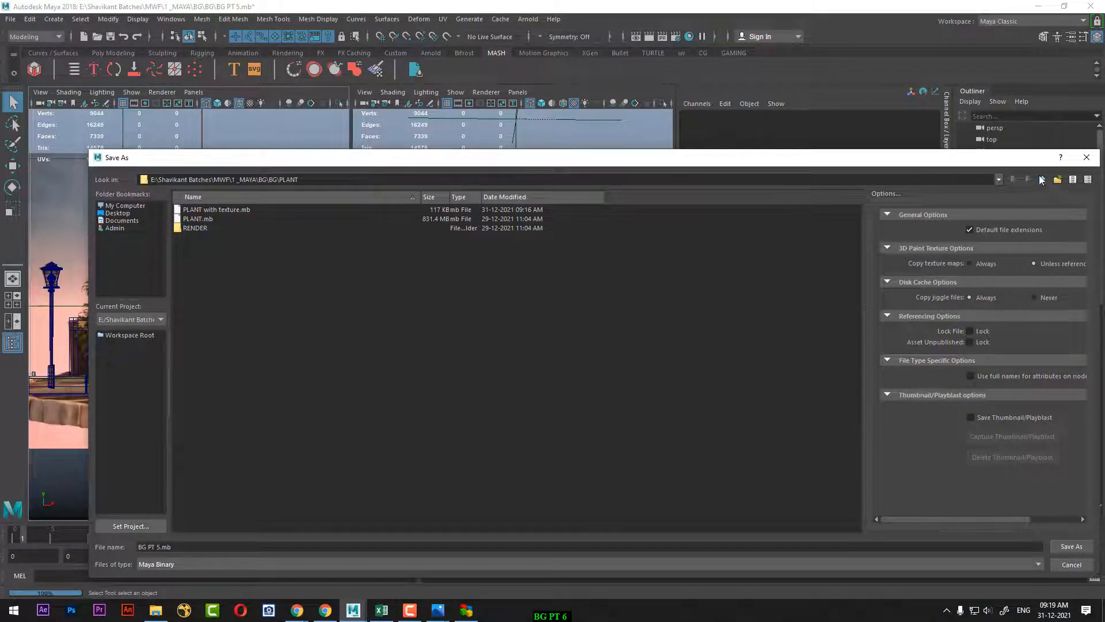
{"action": "left_click", "coordinate": [199, 219]}
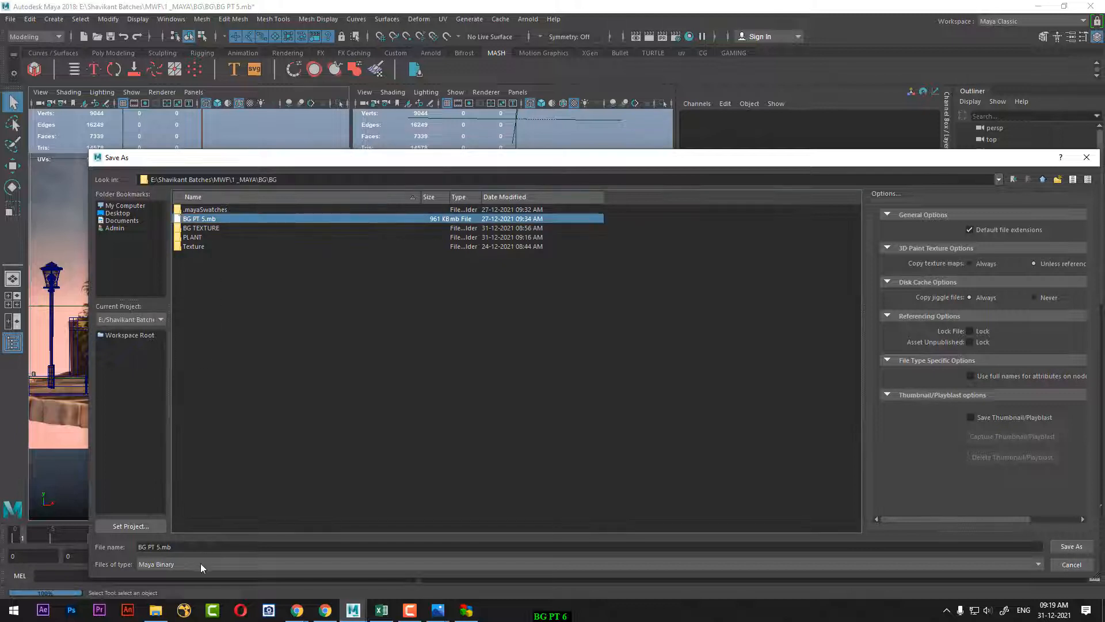
{"action": "left_click", "coordinate": [158, 547]}
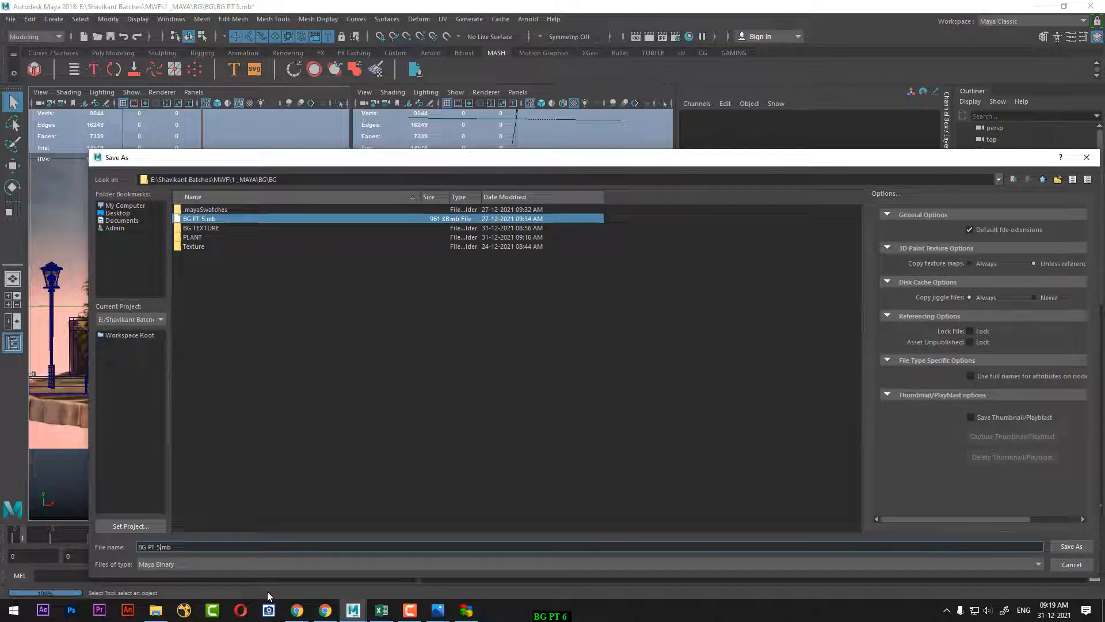
{"action": "key", "text": "BackSpace"}
{"action": "type", "text": "6"}
{"action": "key", "text": "Return"}
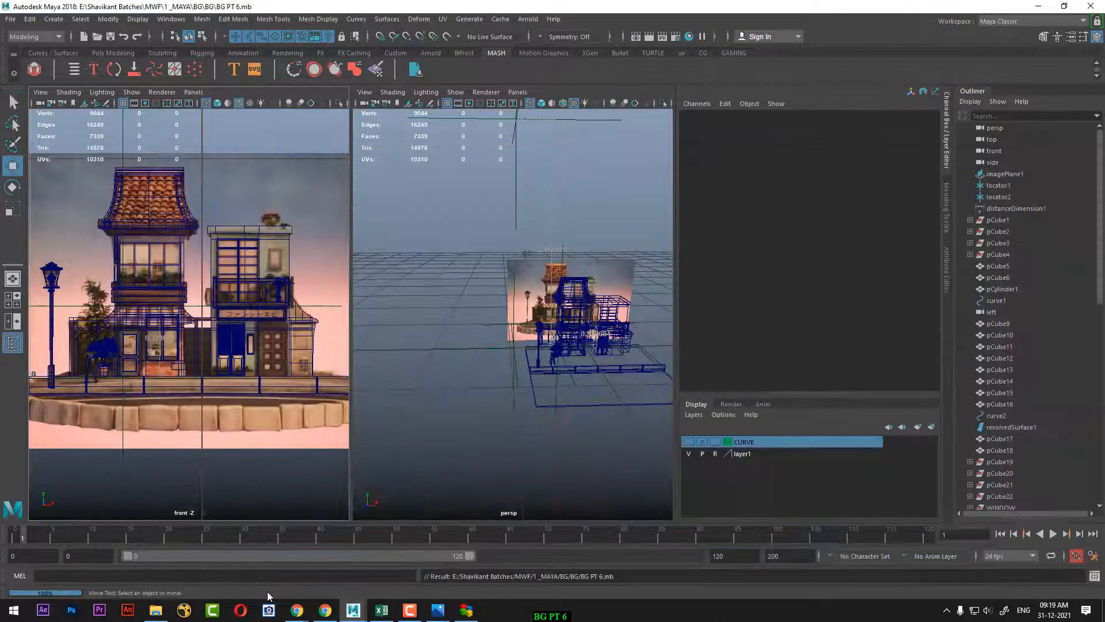
{"action": "left_click", "coordinate": [410, 610]}
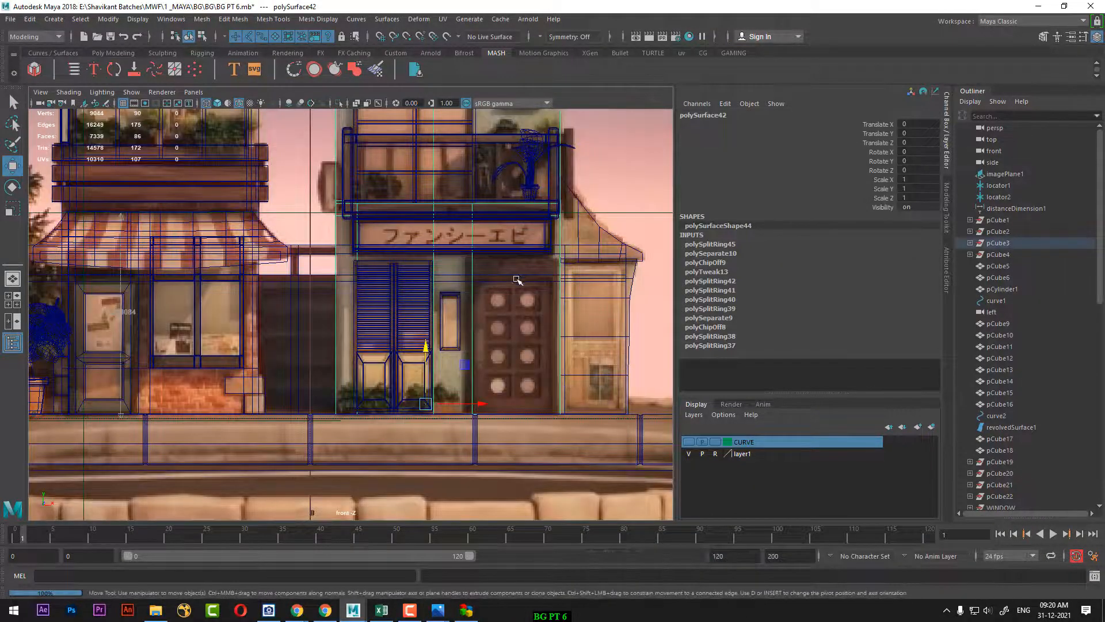
Show the front and perspective views side by side, with the perspective view textured and framed on the second building's ground-floor wall
{"action": "key", "text": "space"}
{"action": "left_click_drag", "start_coordinate": [582, 341], "coordinate": [583, 371], "text": "alt"}
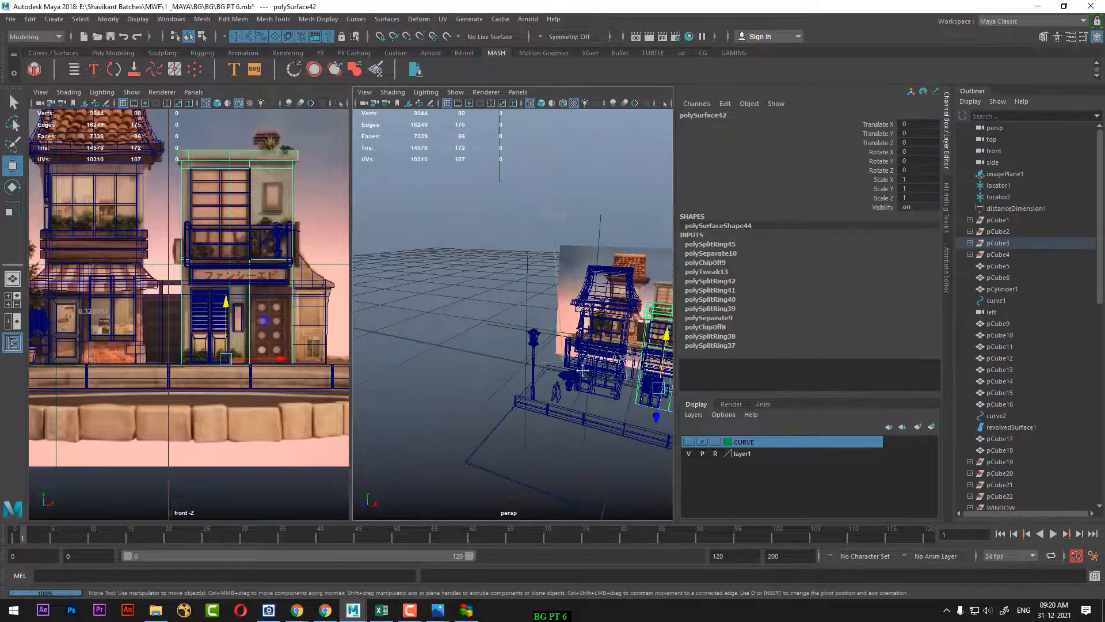
{"action": "middle_click_drag", "start_coordinate": [583, 371], "coordinate": [514, 356], "text": "alt"}
{"action": "scroll", "coordinate": [513, 356], "scroll_direction": "up", "scroll_amount": 3}
{"action": "key", "text": "6"}
{"action": "left_click_drag", "start_coordinate": [548, 345], "coordinate": [491, 329], "text": "alt"}
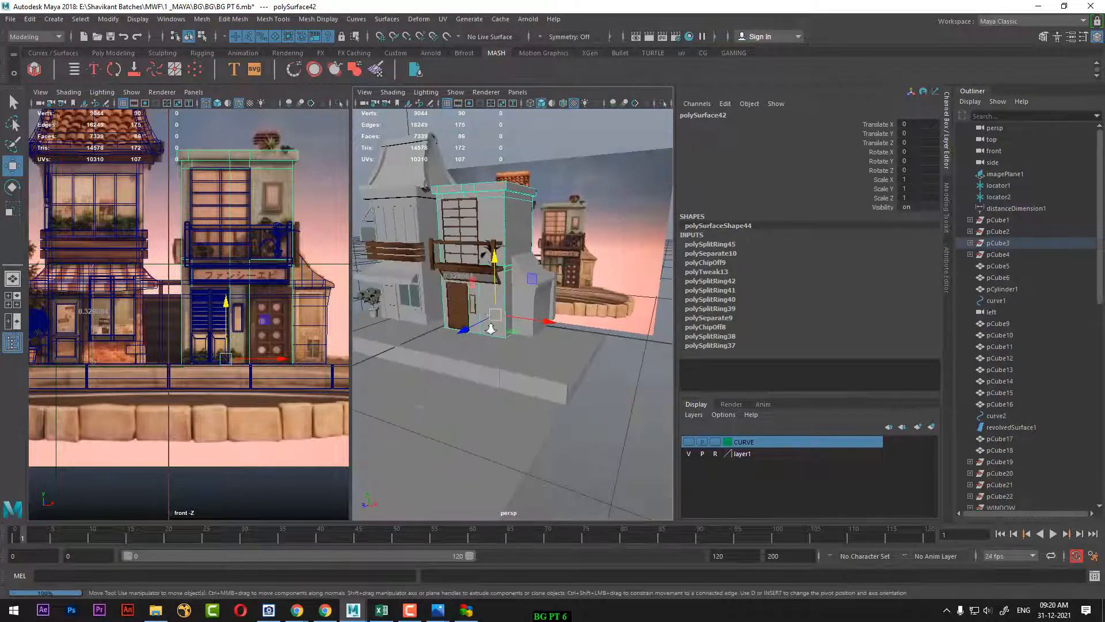
{"action": "scroll", "coordinate": [494, 351], "scroll_direction": "up", "scroll_amount": 5}
{"action": "middle_click_drag", "start_coordinate": [493, 350], "coordinate": [530, 363], "text": "alt"}
{"action": "scroll", "coordinate": [525, 339], "scroll_direction": "up", "scroll_amount": 4}
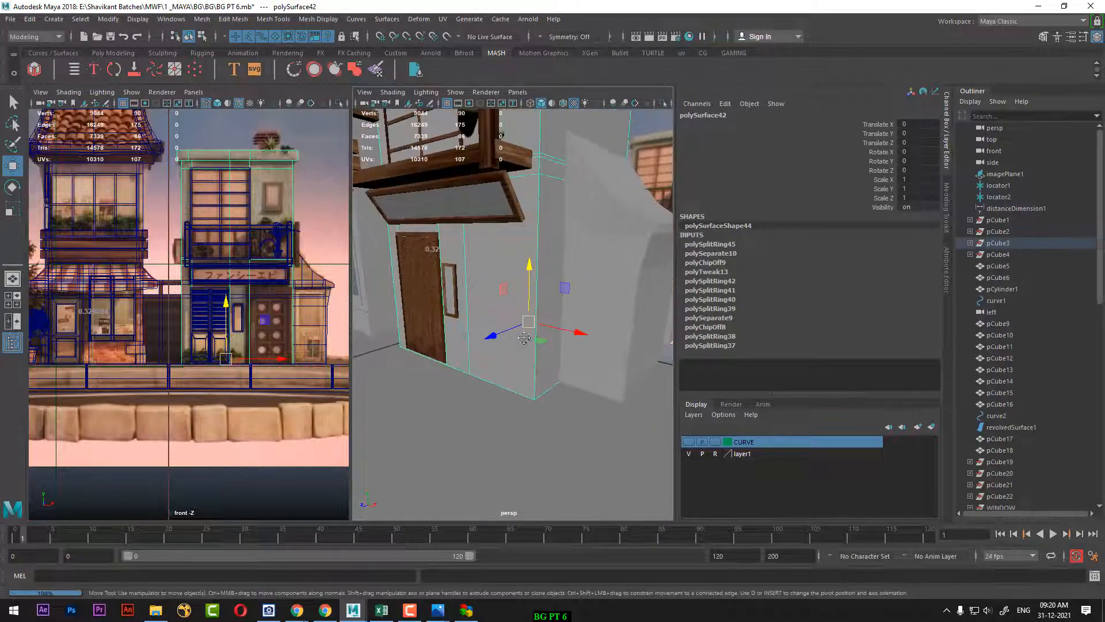
{"action": "left_click_drag", "start_coordinate": [524, 338], "coordinate": [527, 340], "text": "alt"}
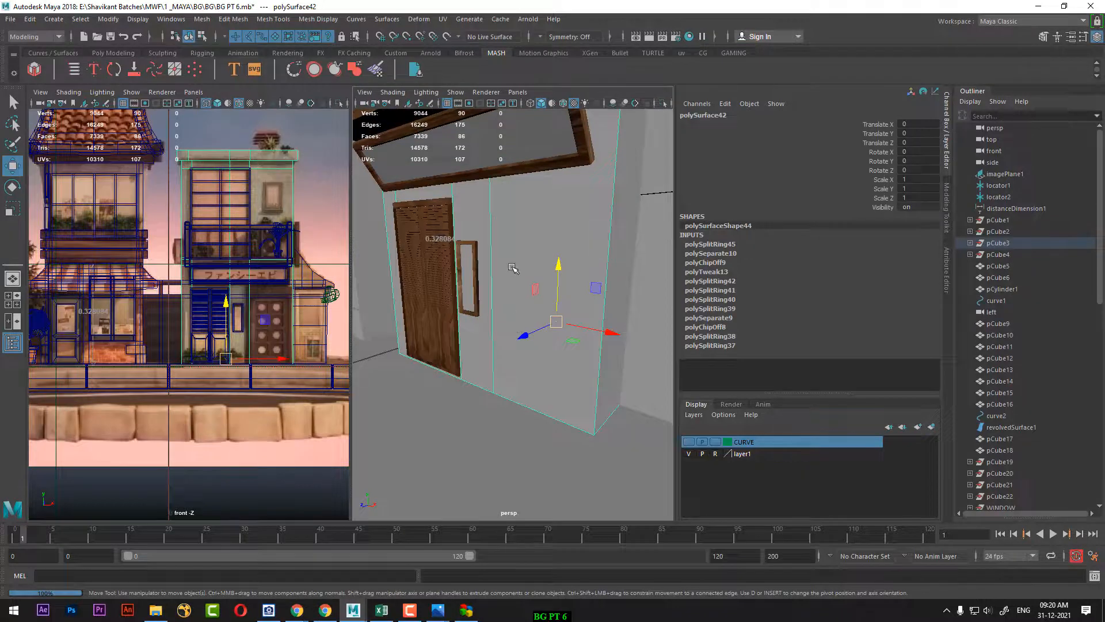
Insert a horizontal edge loop around the second building's wall at the top of the reference's dark door frame
{"action": "scroll", "coordinate": [252, 320], "scroll_direction": "up", "scroll_amount": 3}
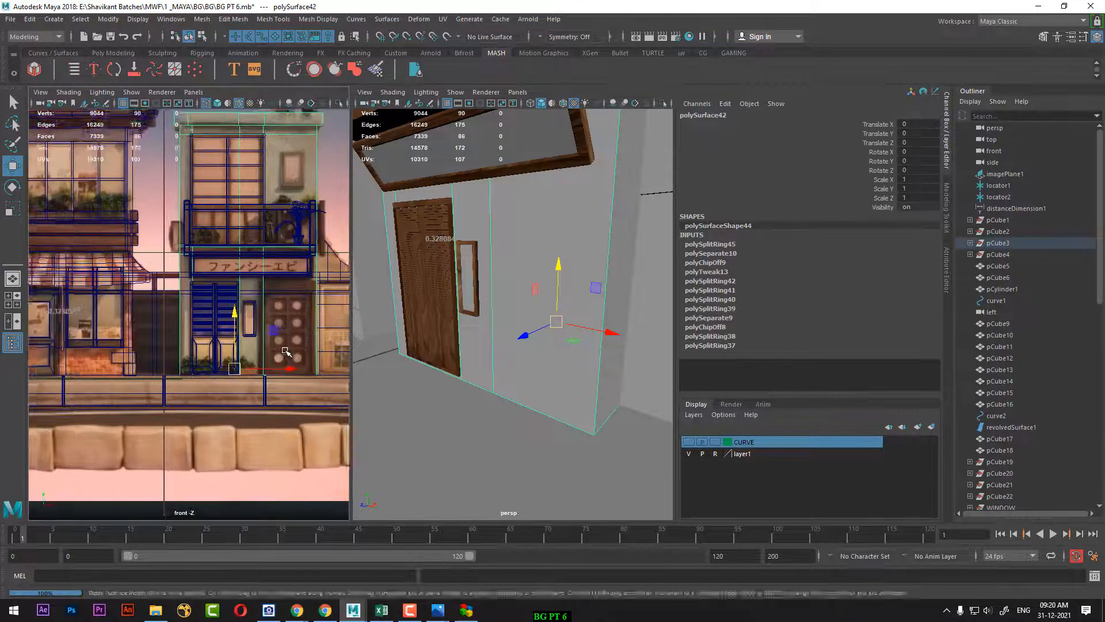
{"action": "middle_click_drag", "start_coordinate": [317, 393], "coordinate": [259, 401], "text": "alt"}
{"action": "scroll", "coordinate": [249, 368], "scroll_direction": "up", "scroll_amount": 5}
{"action": "right_click_drag", "start_coordinate": [254, 409], "coordinate": [256, 412], "text": "alt"}
{"action": "middle_click_drag", "start_coordinate": [266, 371], "coordinate": [249, 368], "text": "alt"}
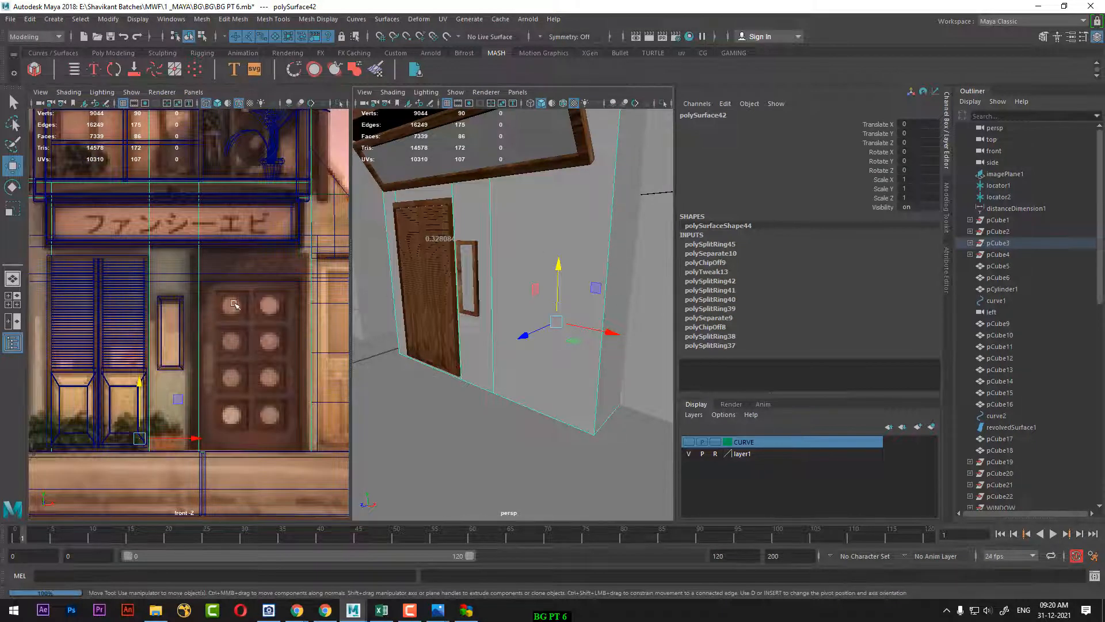
{"action": "right_click_drag", "start_coordinate": [246, 270], "coordinate": [169, 286], "text": "shift"}
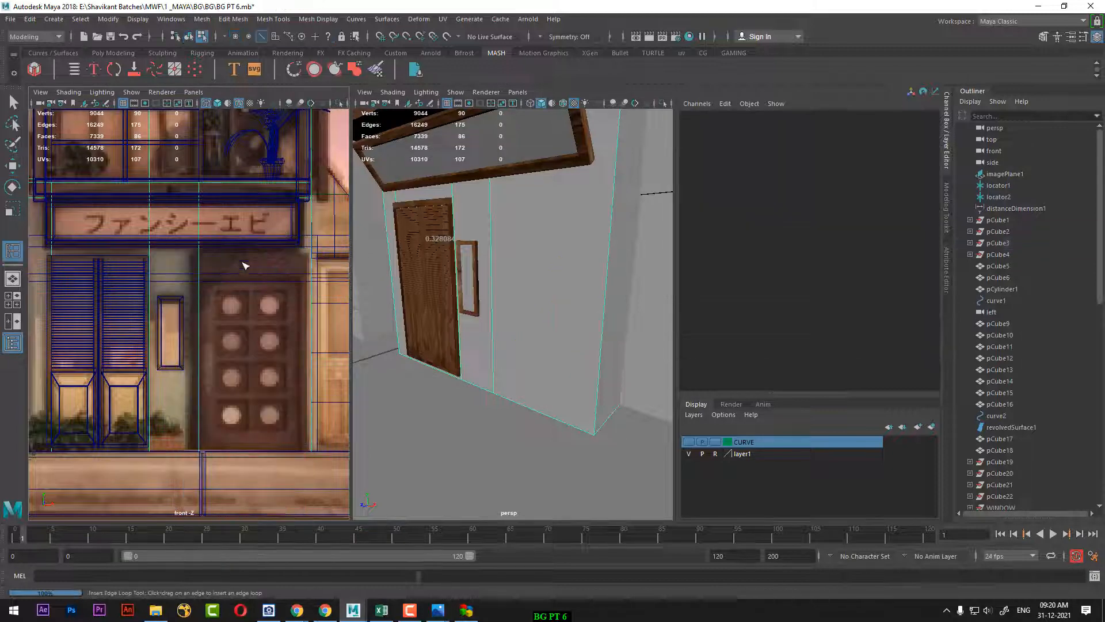
{"action": "left_click", "coordinate": [202, 252]}
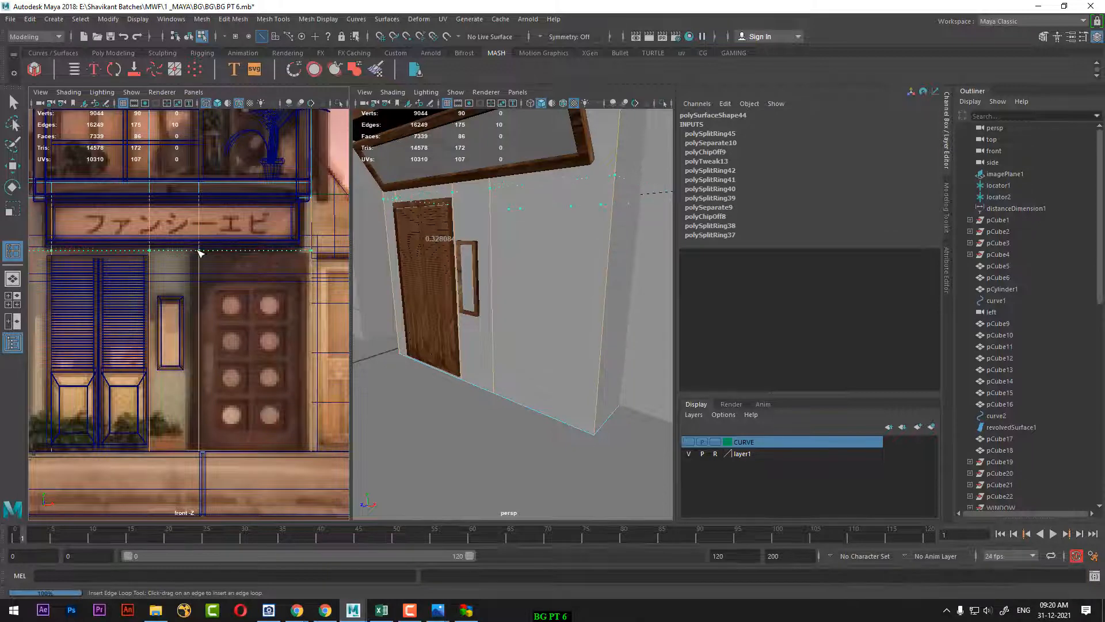
{"action": "left_click", "coordinate": [199, 252]}
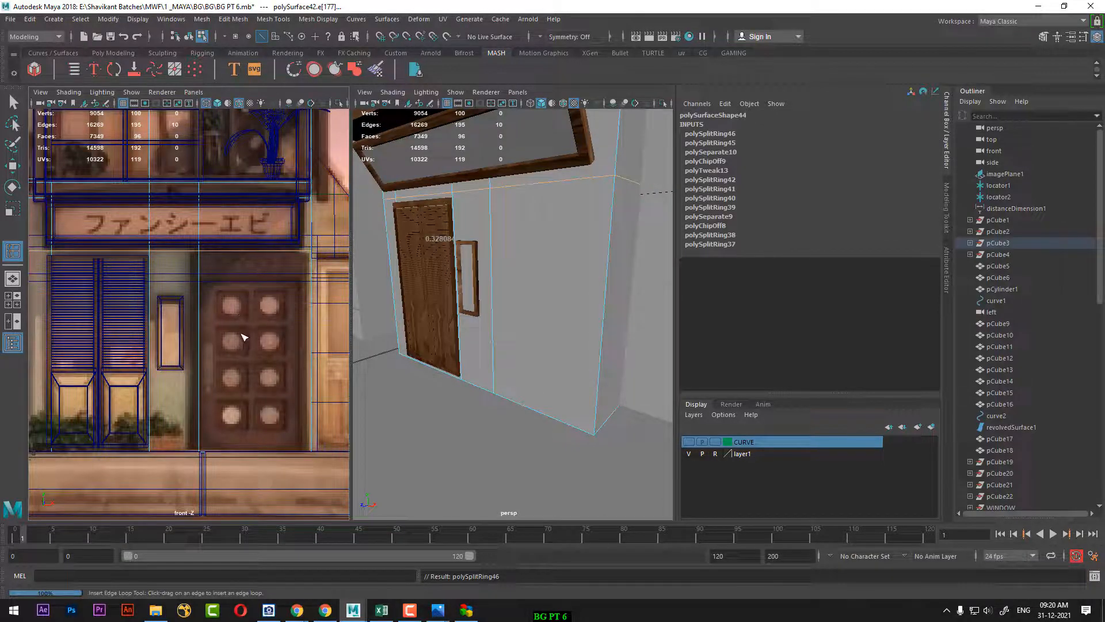
{"action": "key", "text": "w"}
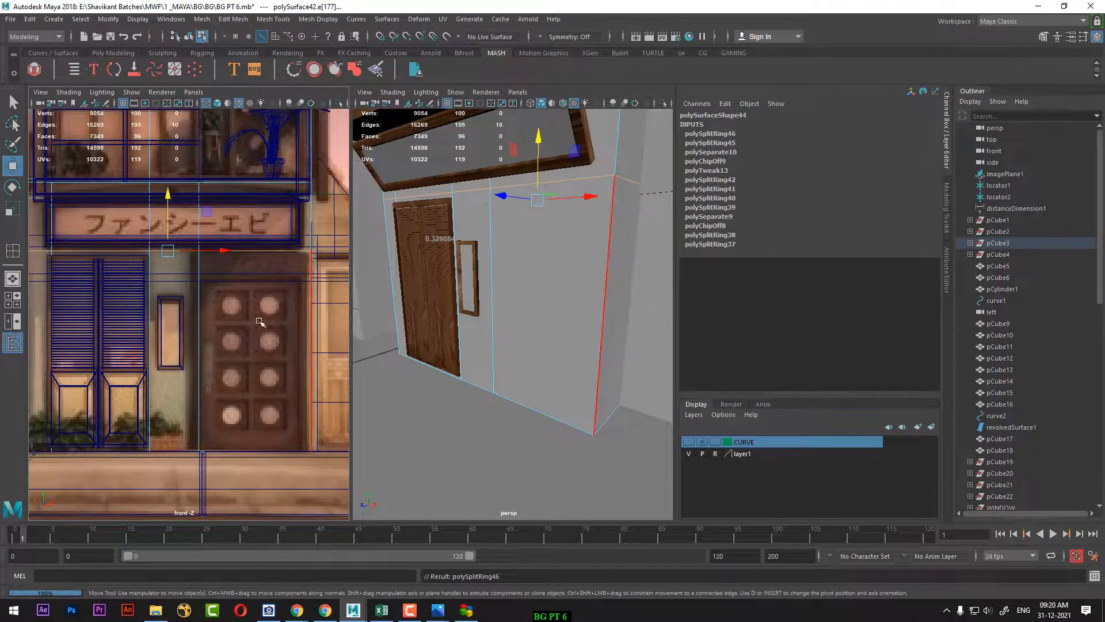
Extract the wall face covering the dotted door as a separate mesh
{"action": "right_click_drag", "start_coordinate": [256, 278], "coordinate": [254, 317]}
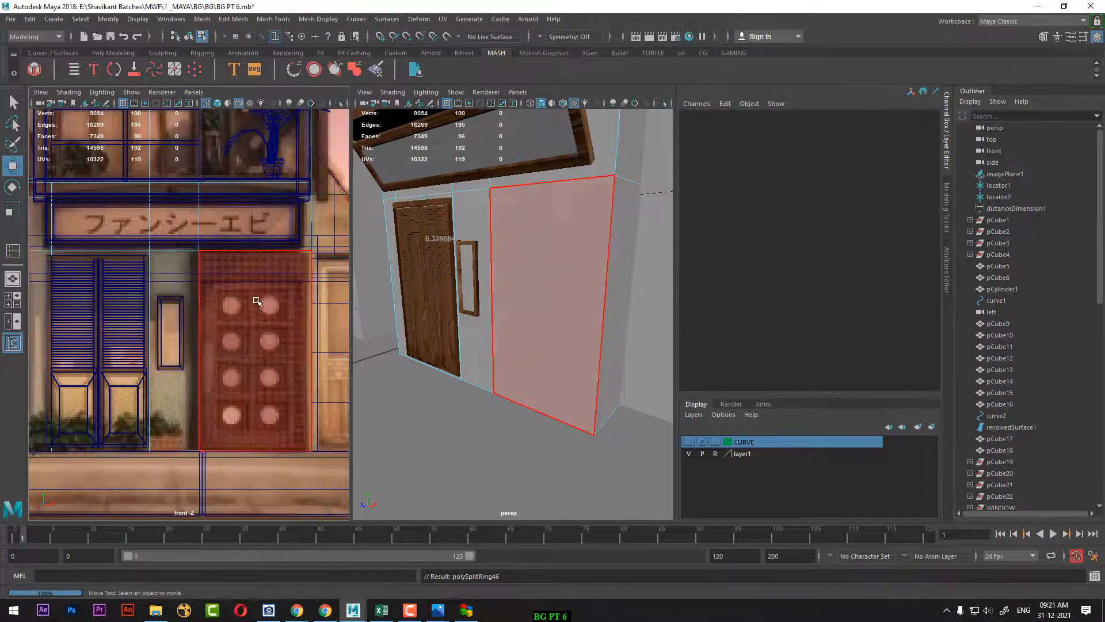
{"action": "left_click", "coordinate": [264, 302]}
{"action": "right_click_drag", "start_coordinate": [581, 235], "coordinate": [567, 437], "text": "shift"}
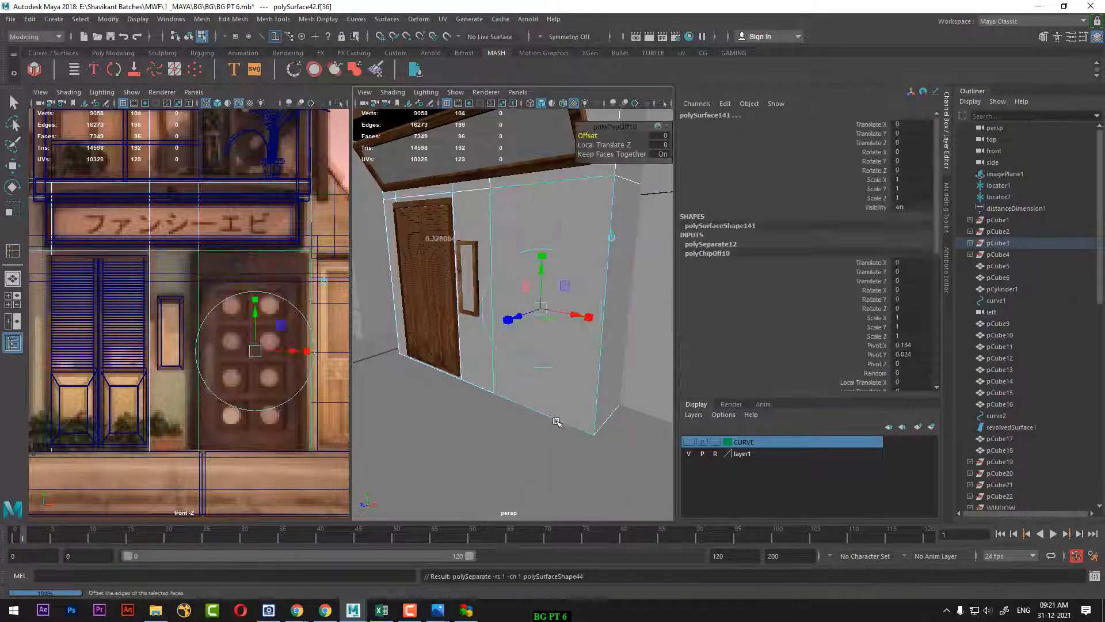
Delete the remaining wall mesh of the second building and select the extracted door panel
{"action": "right_click_drag", "start_coordinate": [548, 226], "coordinate": [600, 186]}
{"action": "left_click", "coordinate": [608, 320]}
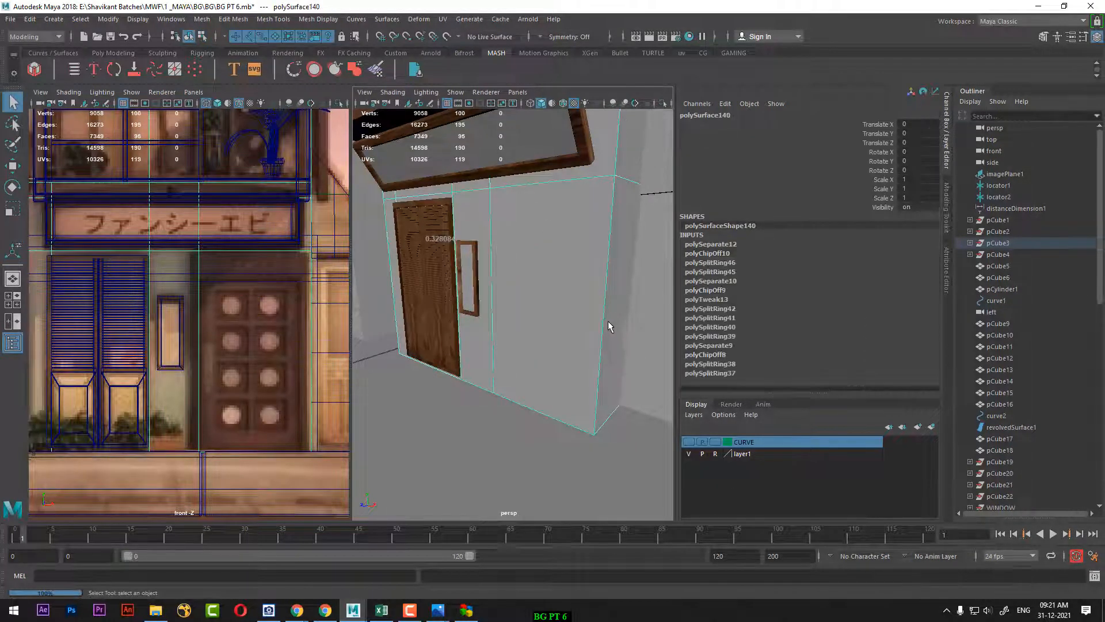
{"action": "key", "text": "Delete"}
{"action": "left_click", "coordinate": [541, 335]}
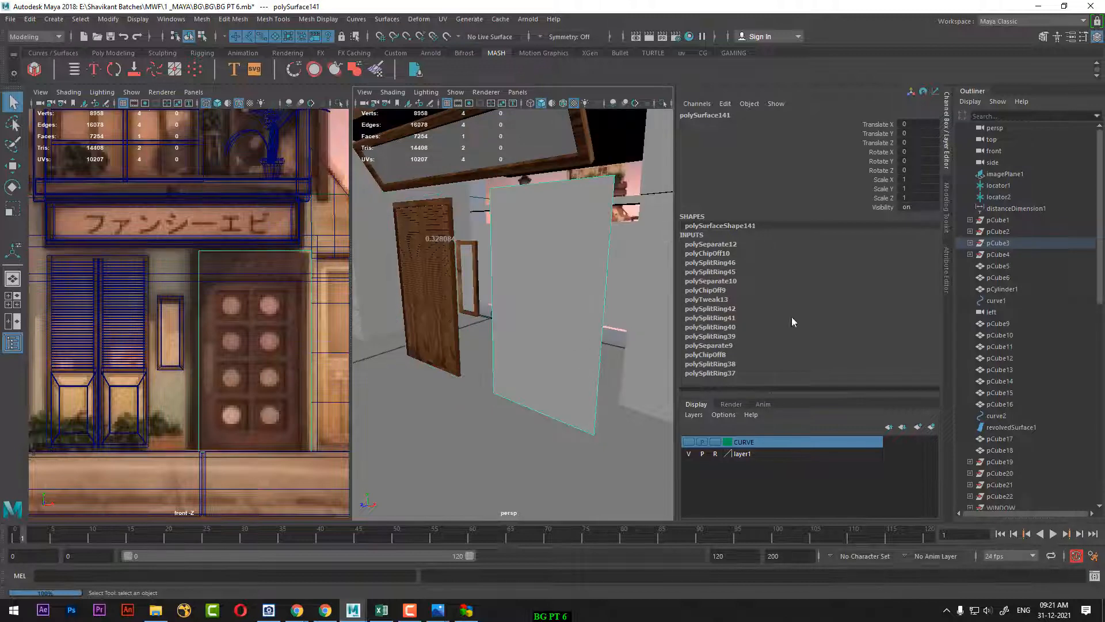
Insert a horizontal edge loop across the door panel at the lower edge of the reference door's header
{"action": "middle_click_drag", "start_coordinate": [254, 350], "coordinate": [214, 330], "text": "alt"}
{"action": "right_click_drag", "start_coordinate": [214, 329], "coordinate": [227, 327], "text": "alt"}
{"action": "right_click_drag", "start_coordinate": [243, 274], "coordinate": [194, 279]}
{"action": "left_click_drag", "start_coordinate": [283, 260], "coordinate": [284, 256]}
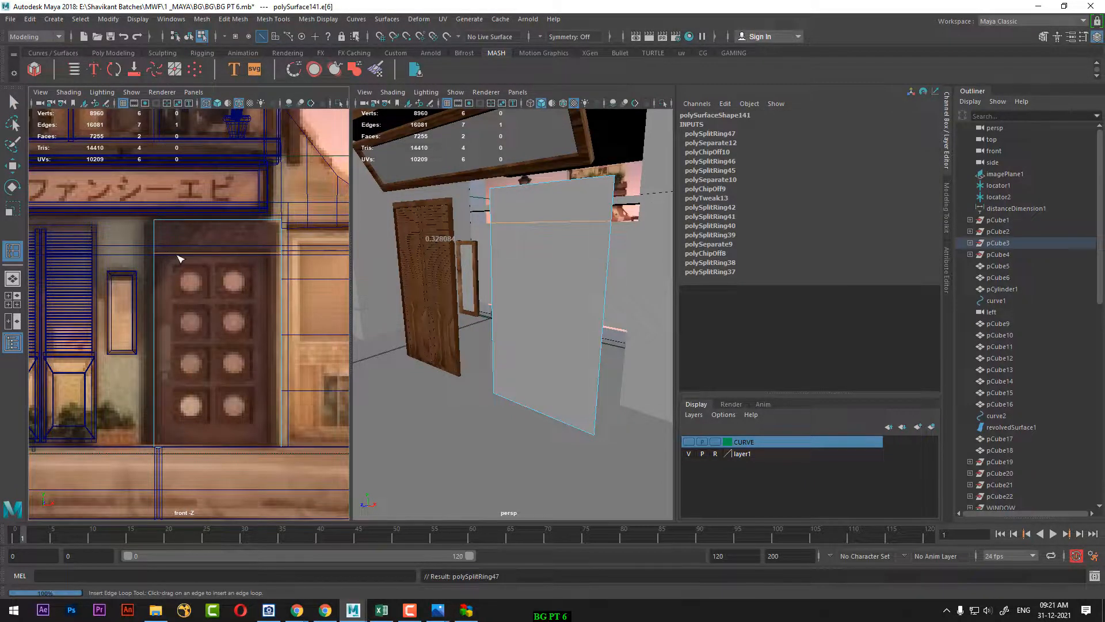
{"action": "left_click", "coordinate": [268, 256]}
{"action": "left_click", "coordinate": [546, 281]}
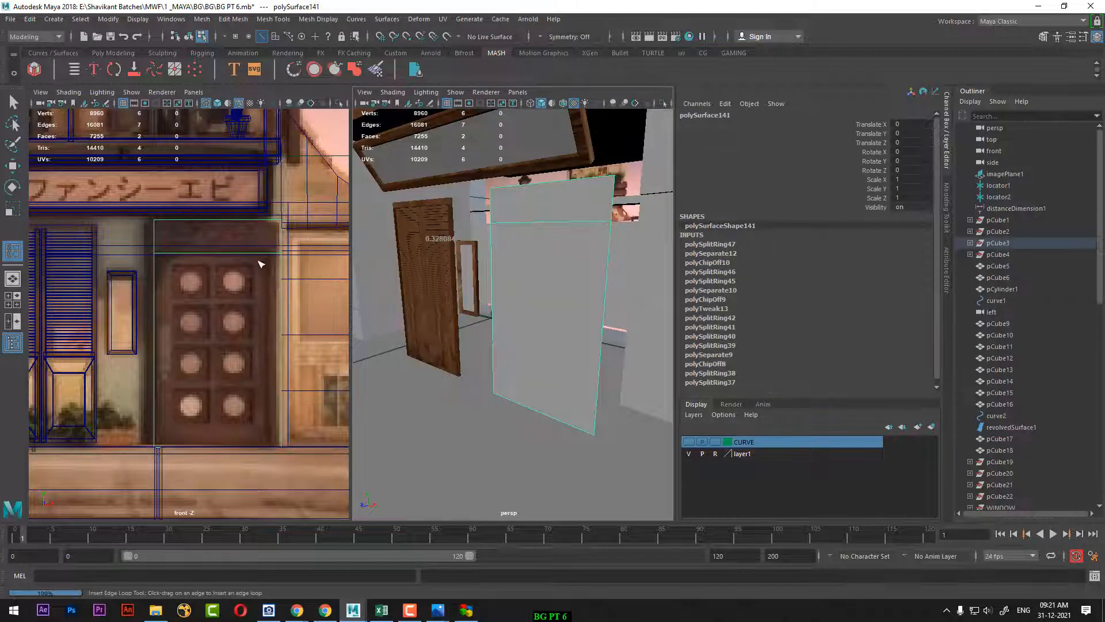
Split the door panel with a centred vertical edge and bevel it at a fraction of 0.82 to mark the side posts
{"action": "key", "text": "w"}
{"action": "right_click_drag", "start_coordinate": [242, 254], "coordinate": [251, 150]}
{"action": "left_click", "coordinate": [240, 250]}
{"action": "right_click", "coordinate": [235, 234], "text": "ctrl"}
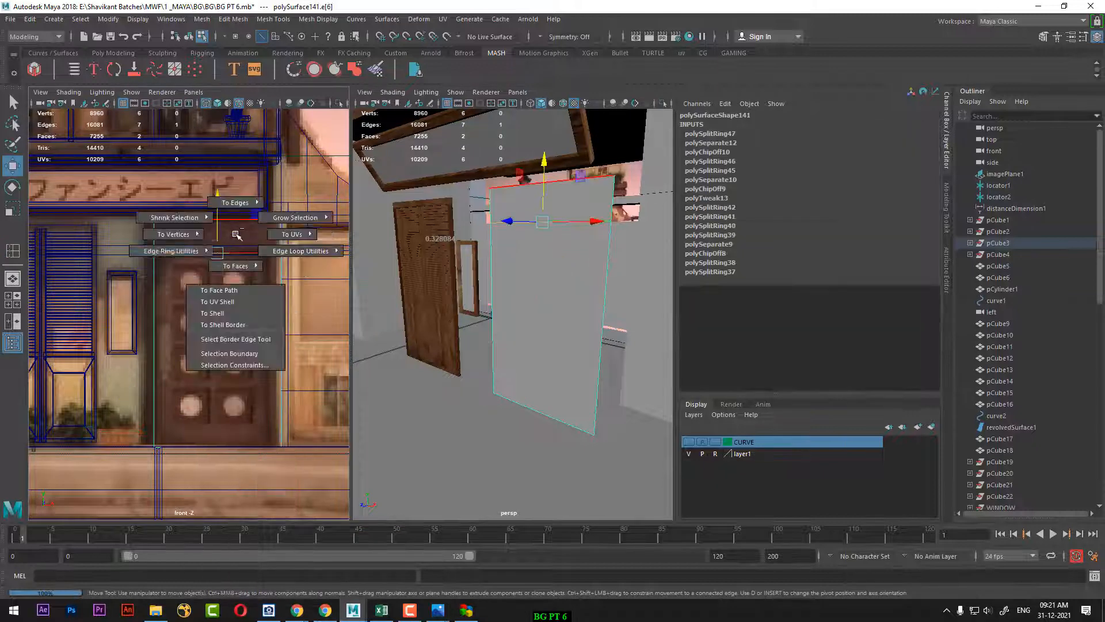
{"action": "right_click_drag", "start_coordinate": [236, 233], "coordinate": [266, 278], "text": "ctrl"}
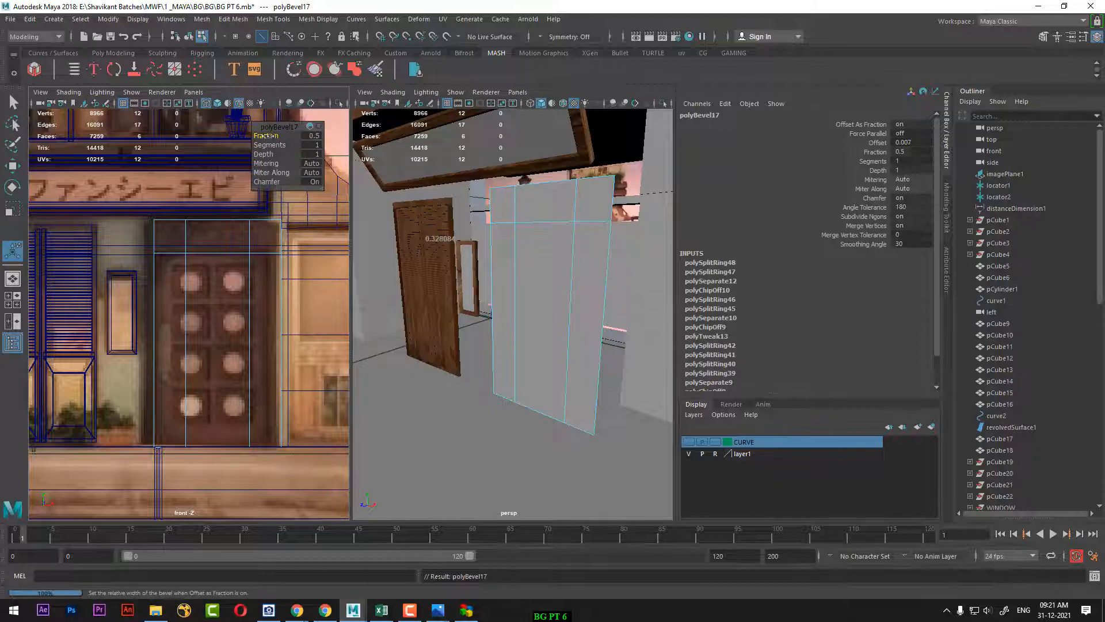
{"action": "left_click_drag", "start_coordinate": [266, 136], "coordinate": [287, 131]}
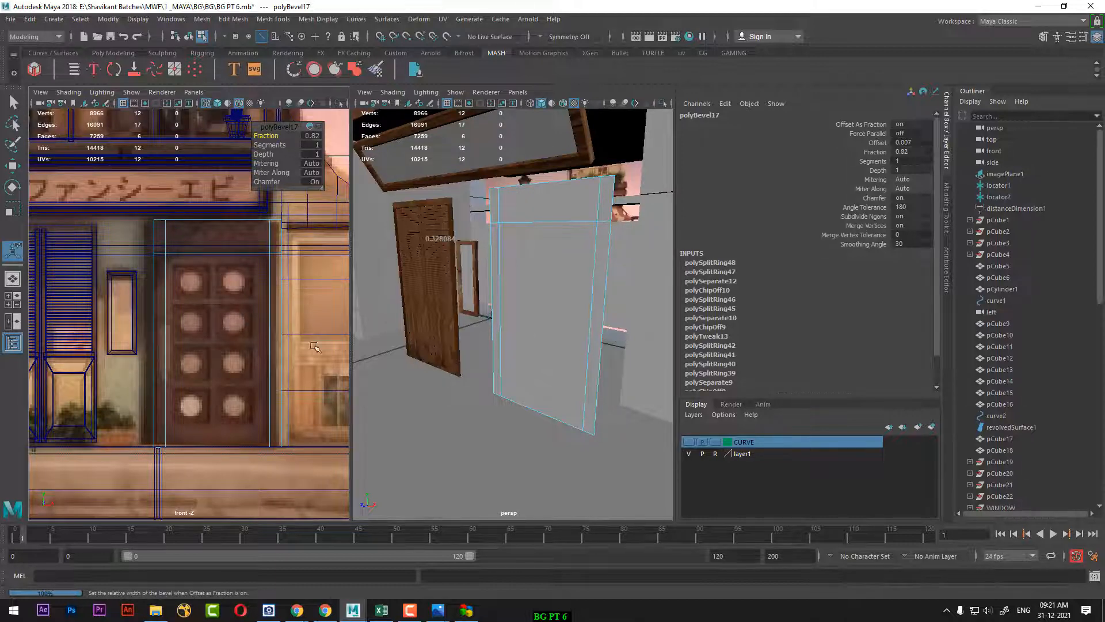
Try to extract the header face of the door panel as a separate mesh
{"action": "right_click_drag", "start_coordinate": [577, 195], "coordinate": [578, 228]}
{"action": "left_click", "coordinate": [558, 210]}
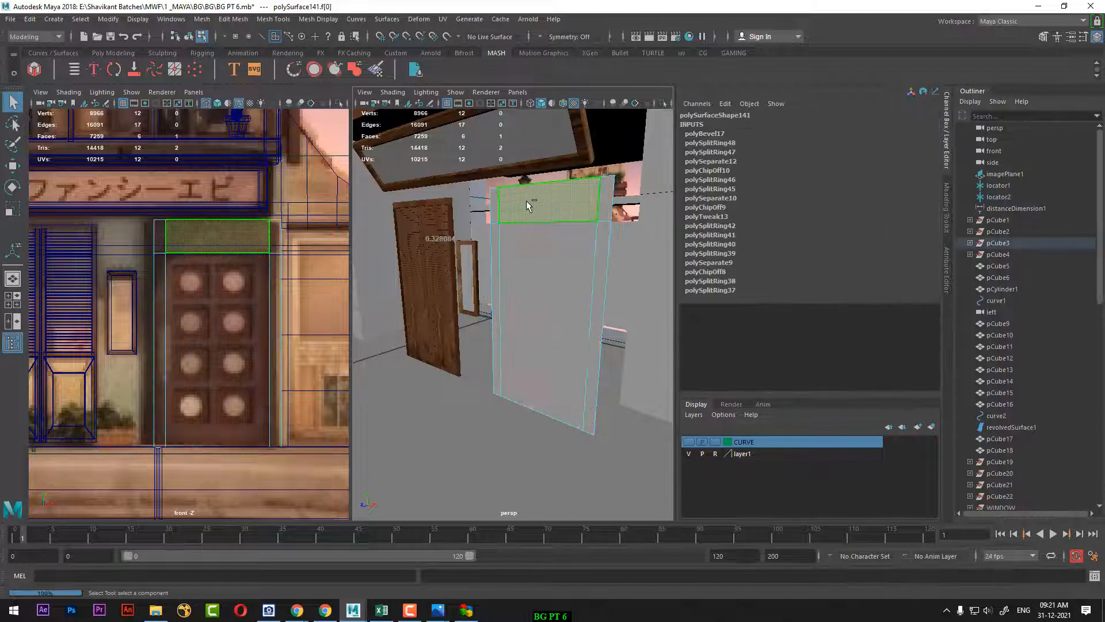
{"action": "right_click_drag", "start_coordinate": [527, 201], "coordinate": [528, 392], "text": "shift"}
{"action": "right_click_drag", "start_coordinate": [553, 285], "coordinate": [589, 257]}
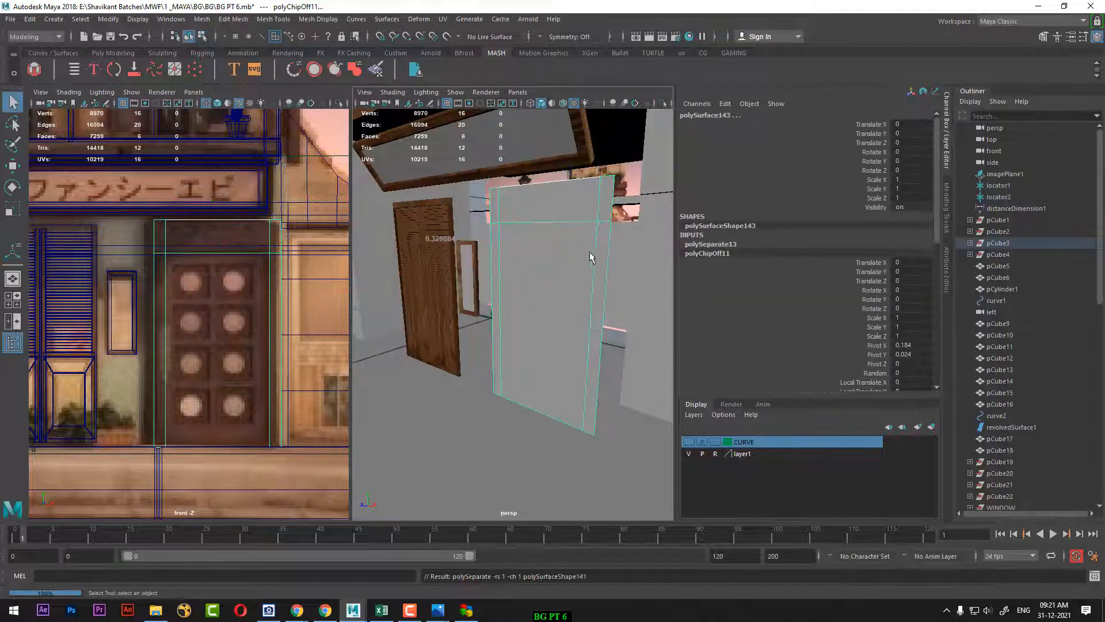
{"action": "left_click", "coordinate": [575, 216]}
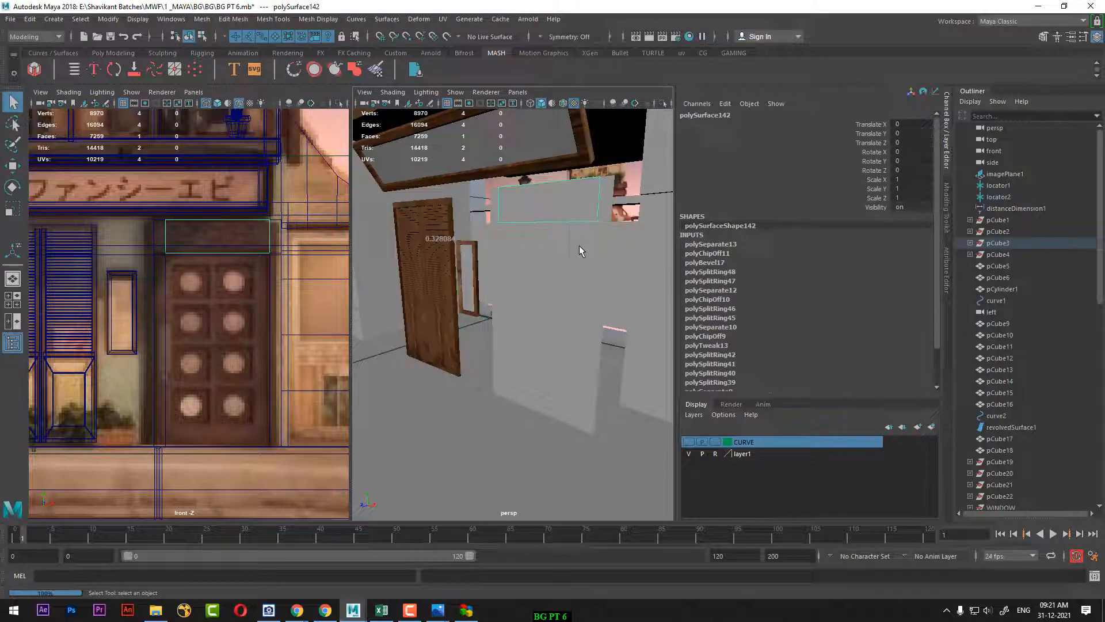
{"action": "left_click", "coordinate": [580, 248]}
{"action": "key", "text": "w"}
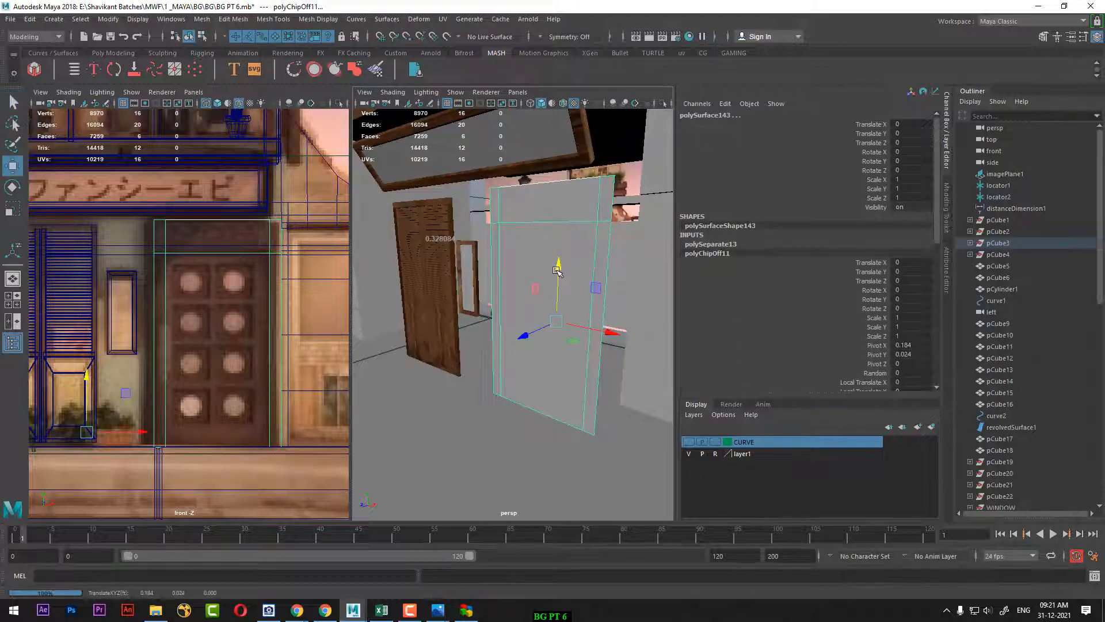
Isolate the remaining door mesh for inspection and undo the header extraction
{"action": "left_click_drag", "start_coordinate": [537, 302], "coordinate": [476, 376], "text": "alt"}
{"action": "left_click", "coordinate": [477, 376]}
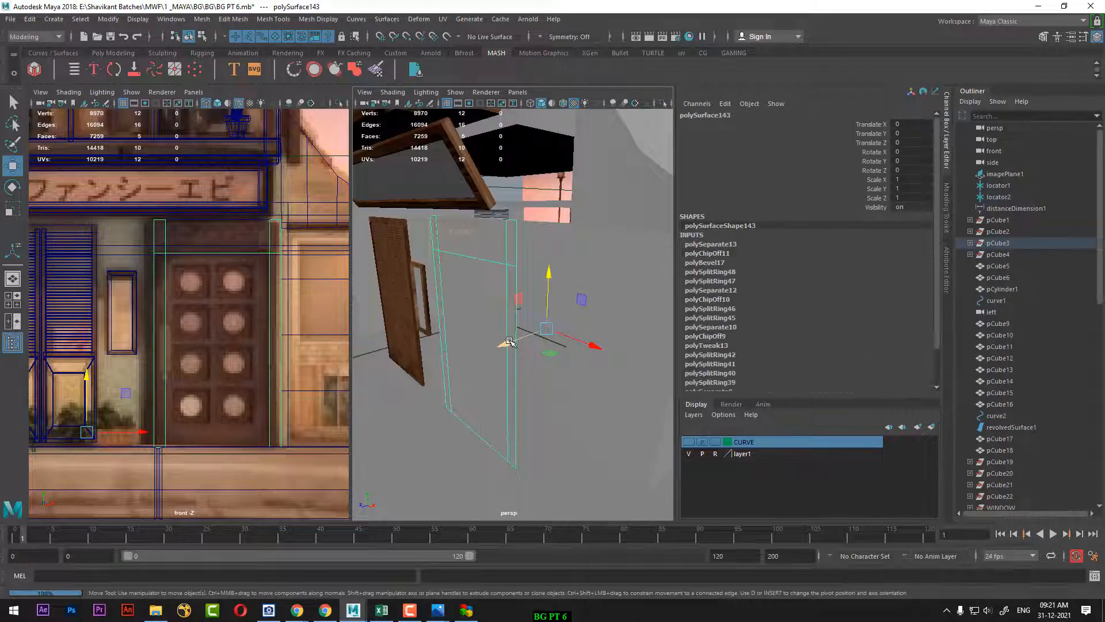
{"action": "key", "text": "ctrl+1"}
{"action": "left_click", "coordinate": [521, 371]}
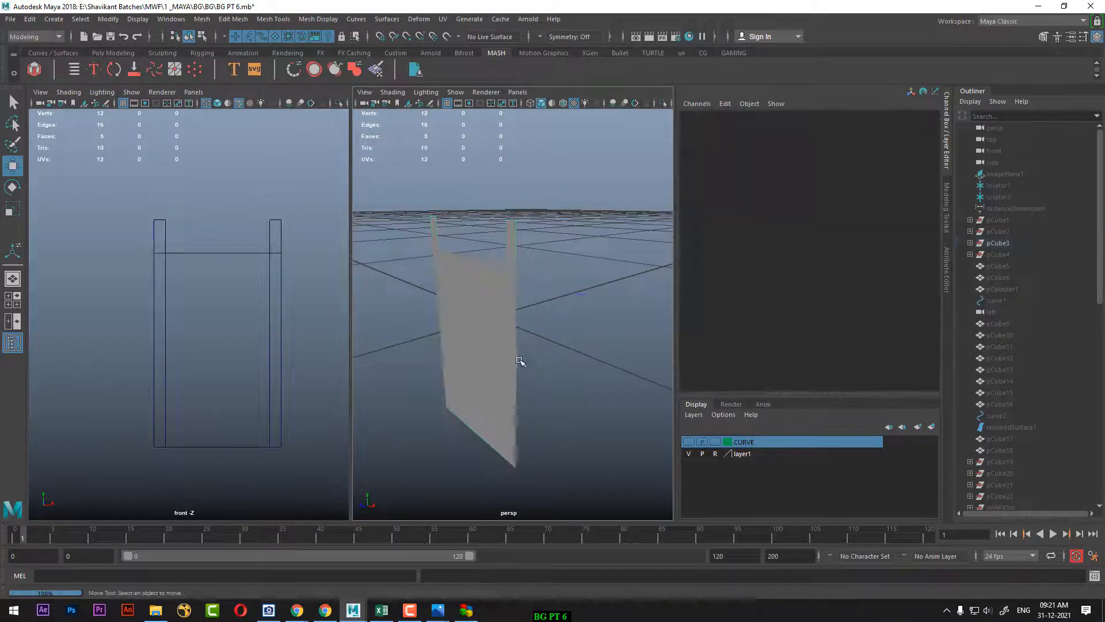
{"action": "key", "text": "ctrl+z"}
{"action": "key", "text": "ctrl+1"}
{"action": "key", "text": "ctrl+z"}
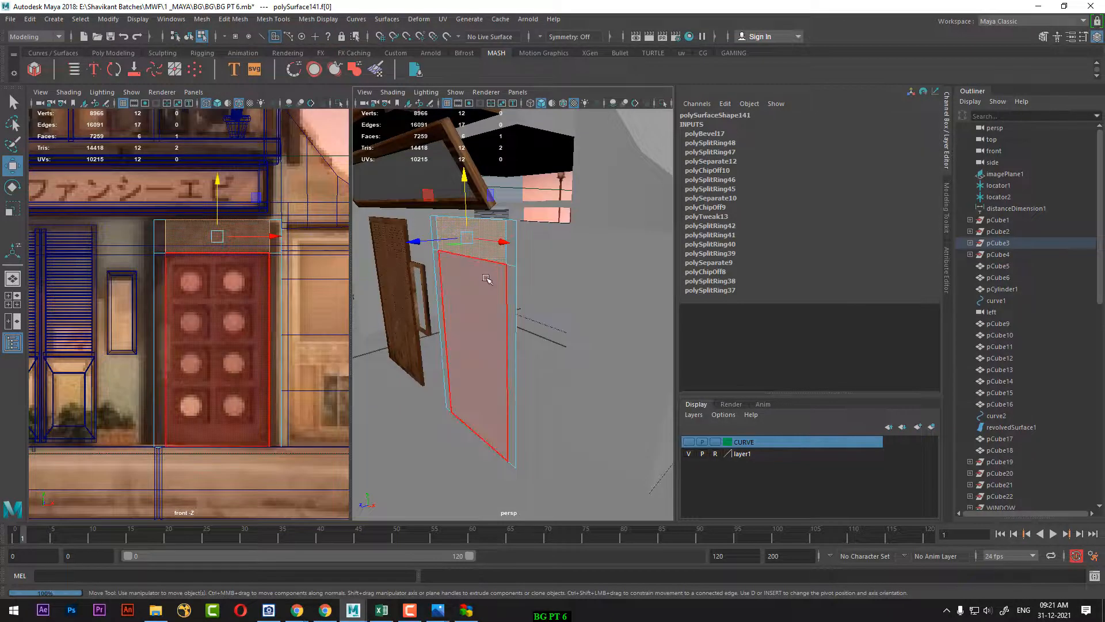
Extract the large door face below the header as a mesh separate from the surrounding frame
{"action": "left_click", "coordinate": [511, 311]}
{"action": "right_click_drag", "start_coordinate": [512, 310], "coordinate": [541, 439], "text": "shift"}
{"action": "right_click_drag", "start_coordinate": [487, 247], "coordinate": [540, 220]}
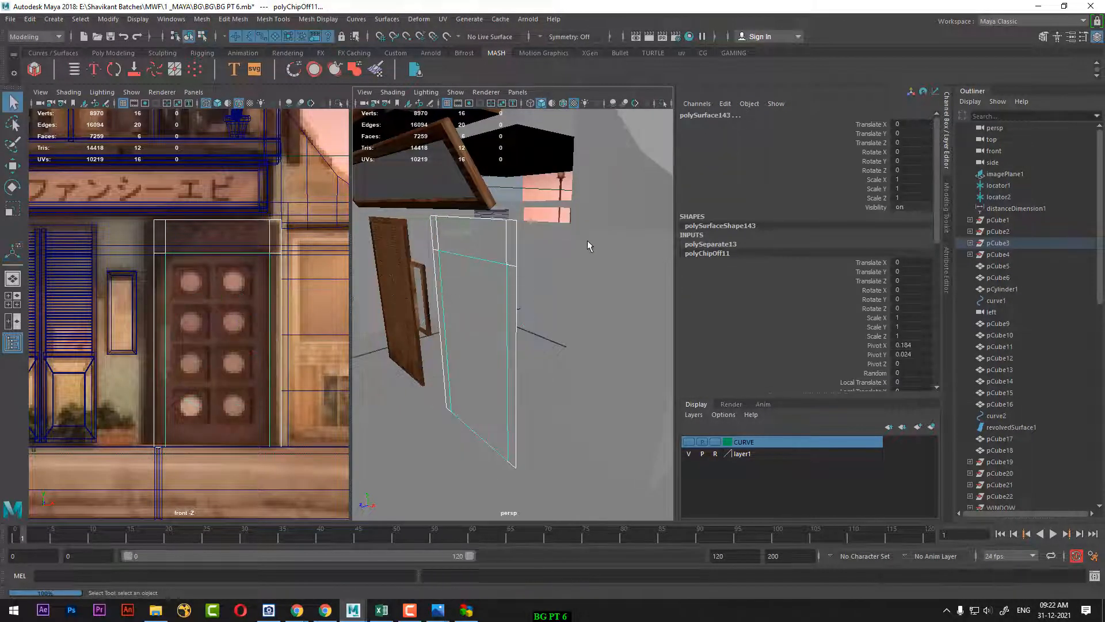
{"action": "left_click", "coordinate": [587, 240]}
Extrude all faces of the door frame with a thickness of 0.19
{"action": "left_click", "coordinate": [508, 244]}
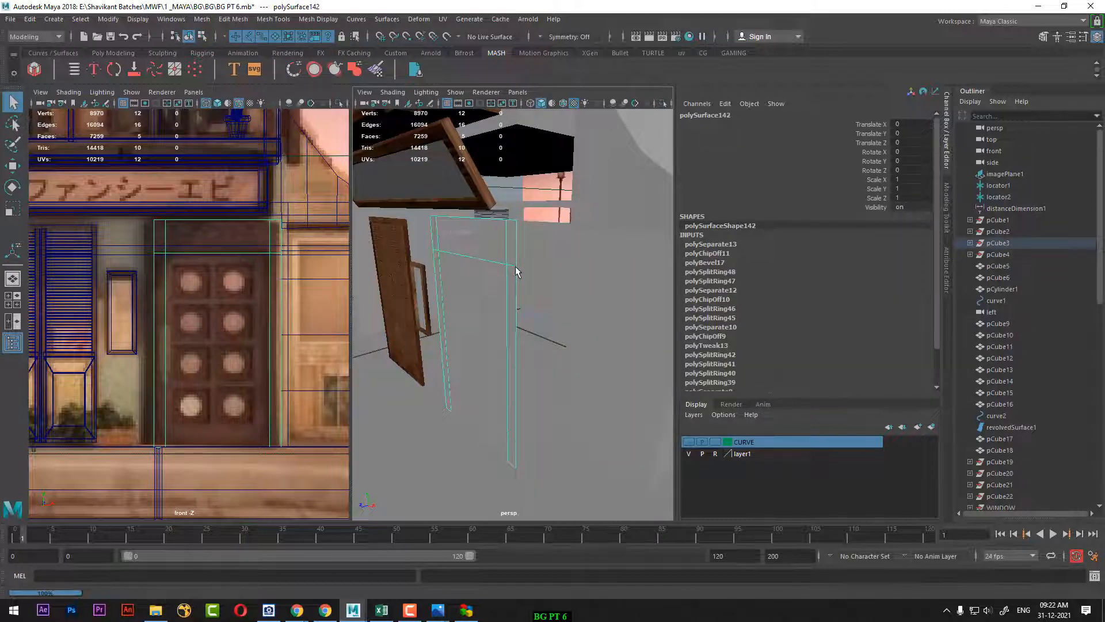
{"action": "right_click_drag", "start_coordinate": [495, 235], "coordinate": [483, 288]}
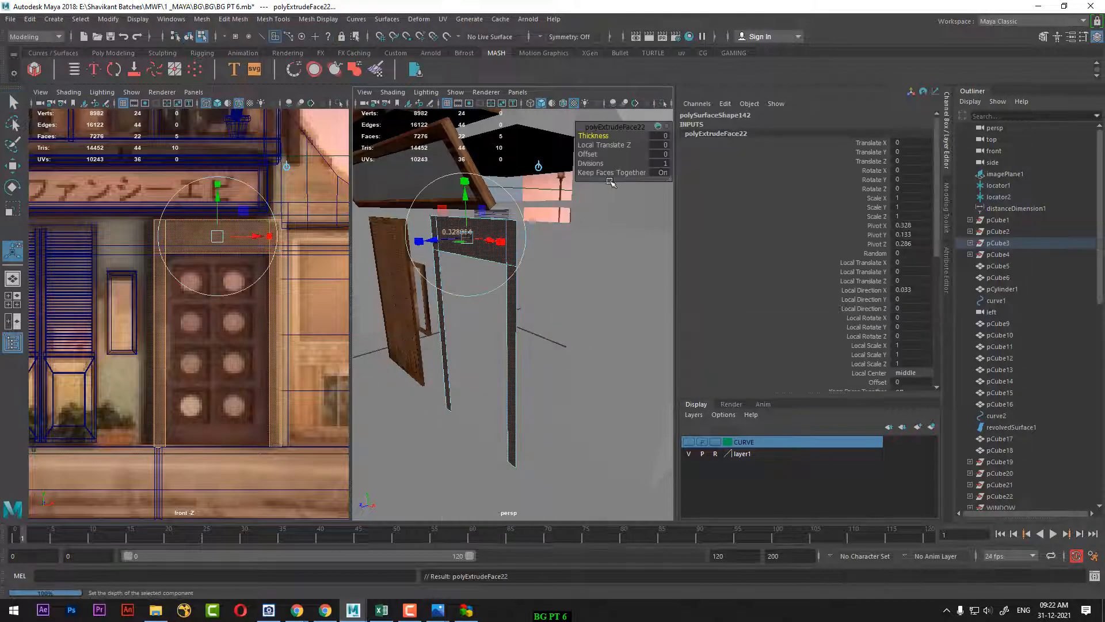
{"action": "left_click_drag", "start_coordinate": [592, 135], "coordinate": [614, 136]}
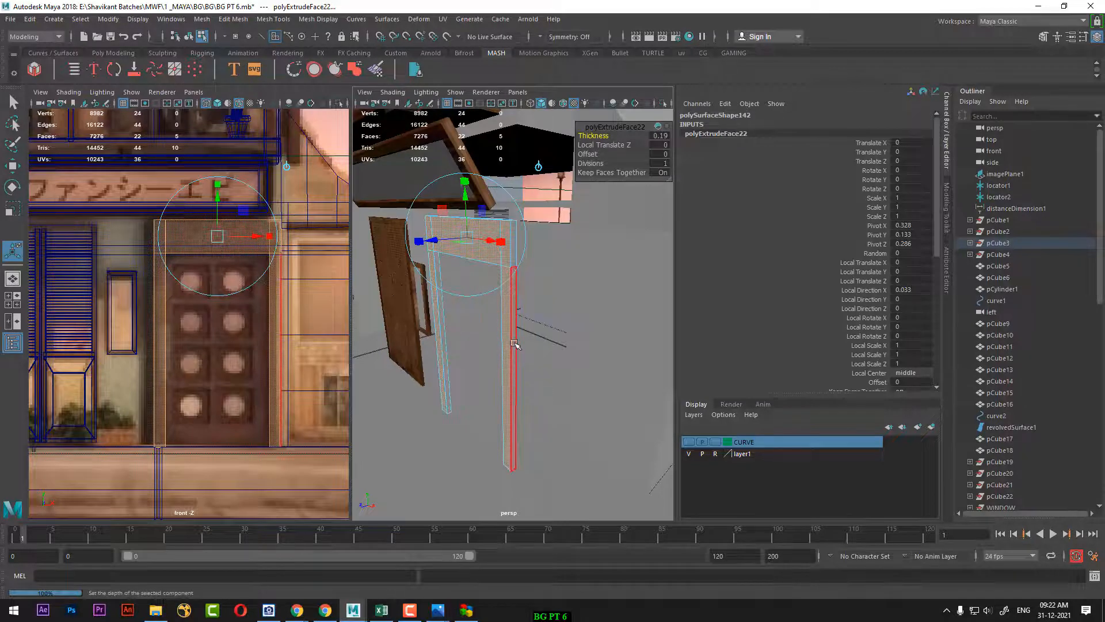
Assign the existing brown wood material to the extruded door frame
{"action": "right_click_drag", "start_coordinate": [514, 279], "coordinate": [612, 242]}
{"action": "left_click", "coordinate": [497, 319]}
{"action": "left_click", "coordinate": [472, 310]}
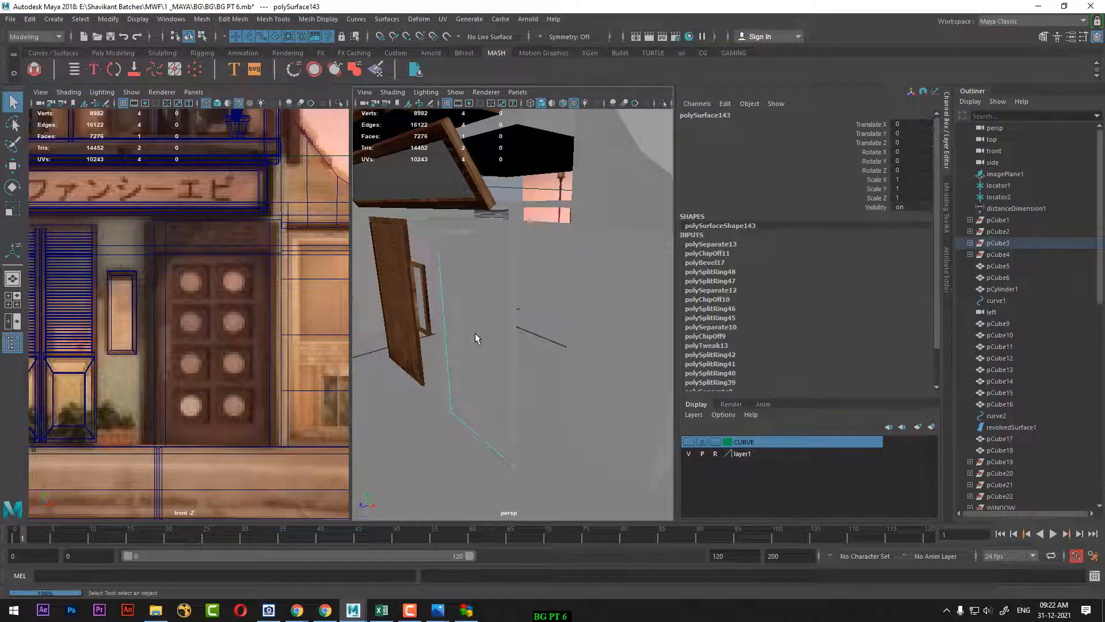
{"action": "left_click", "coordinate": [245, 234]}
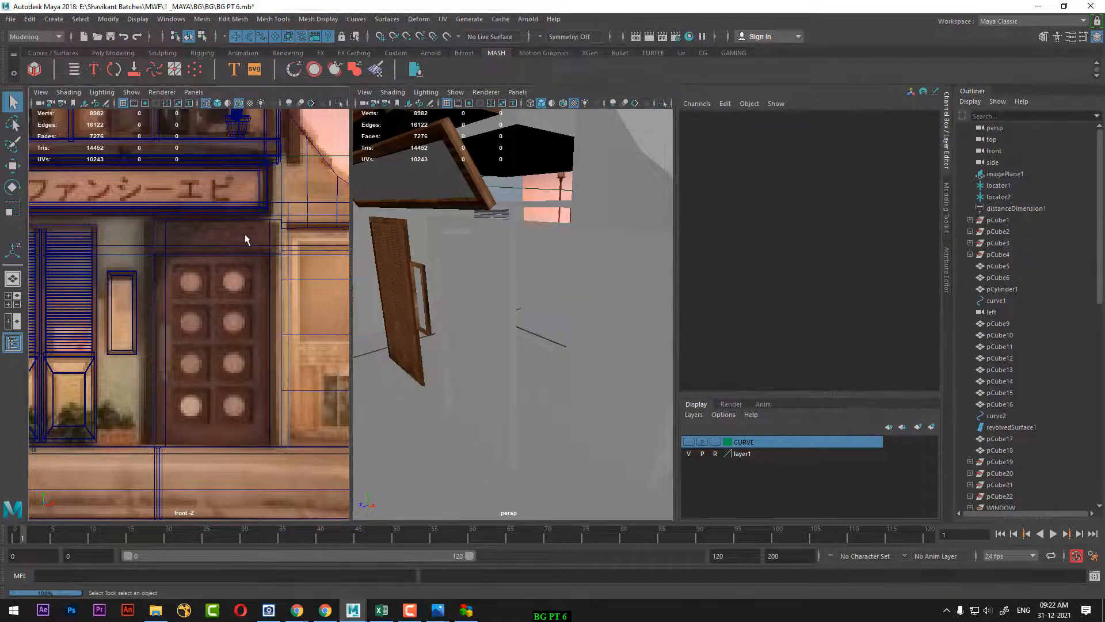
{"action": "left_click", "coordinate": [513, 238]}
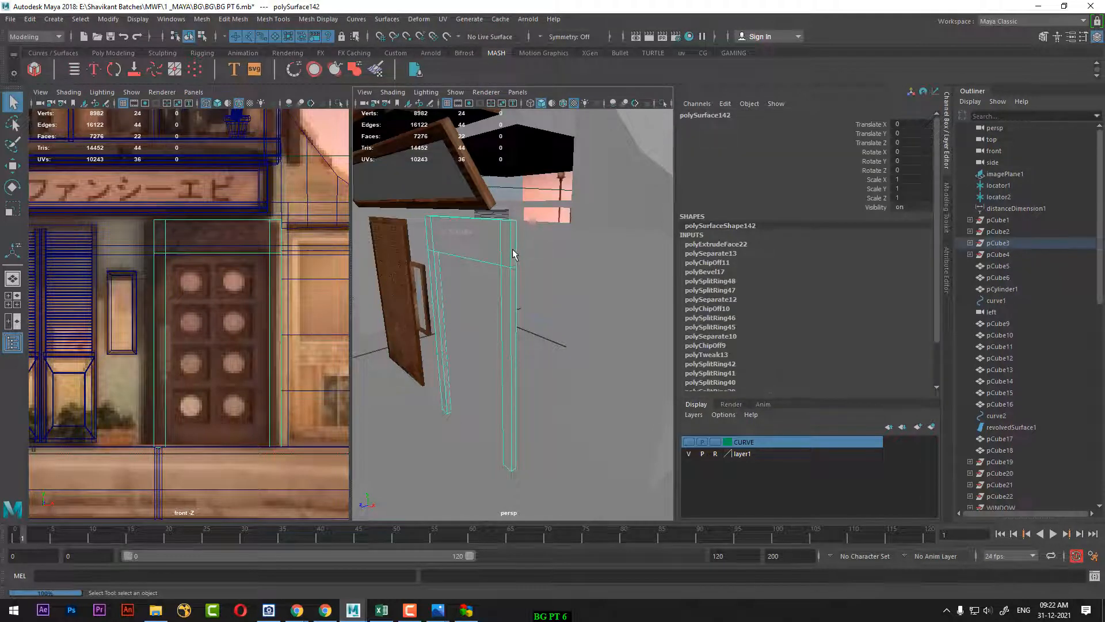
{"action": "right_click_drag", "start_coordinate": [507, 243], "coordinate": [602, 538]}
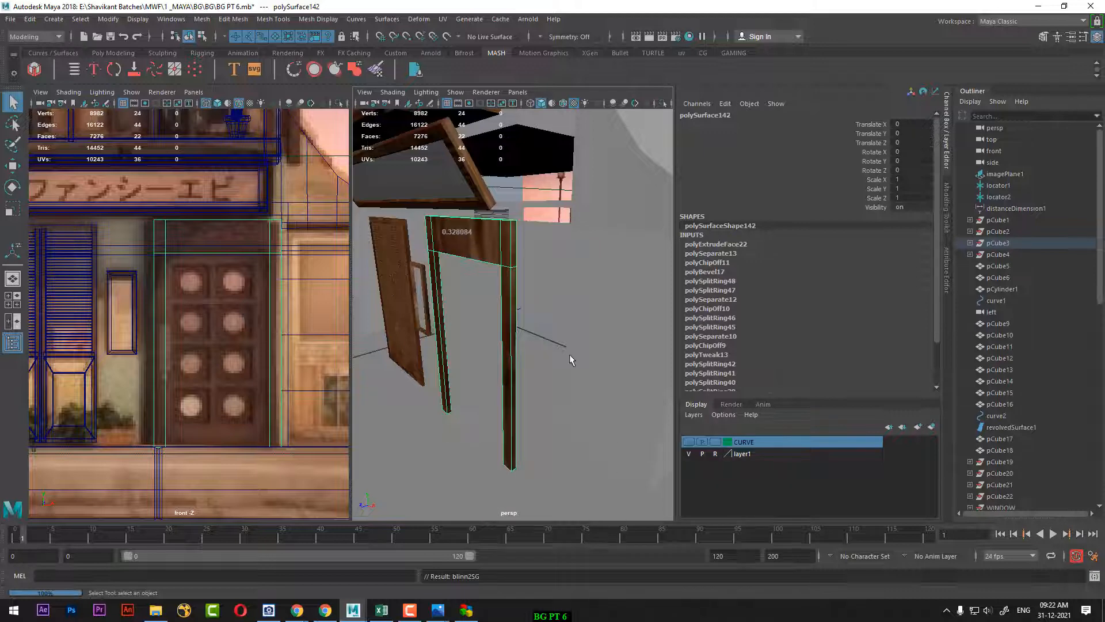
Apply a planar UV projection from the Z axis, fitted to the bounding box, to the door frame
{"action": "left_click_drag", "start_coordinate": [513, 329], "coordinate": [534, 384], "text": "alt"}
{"action": "scroll", "coordinate": [515, 372], "scroll_direction": "up", "scroll_amount": 3}
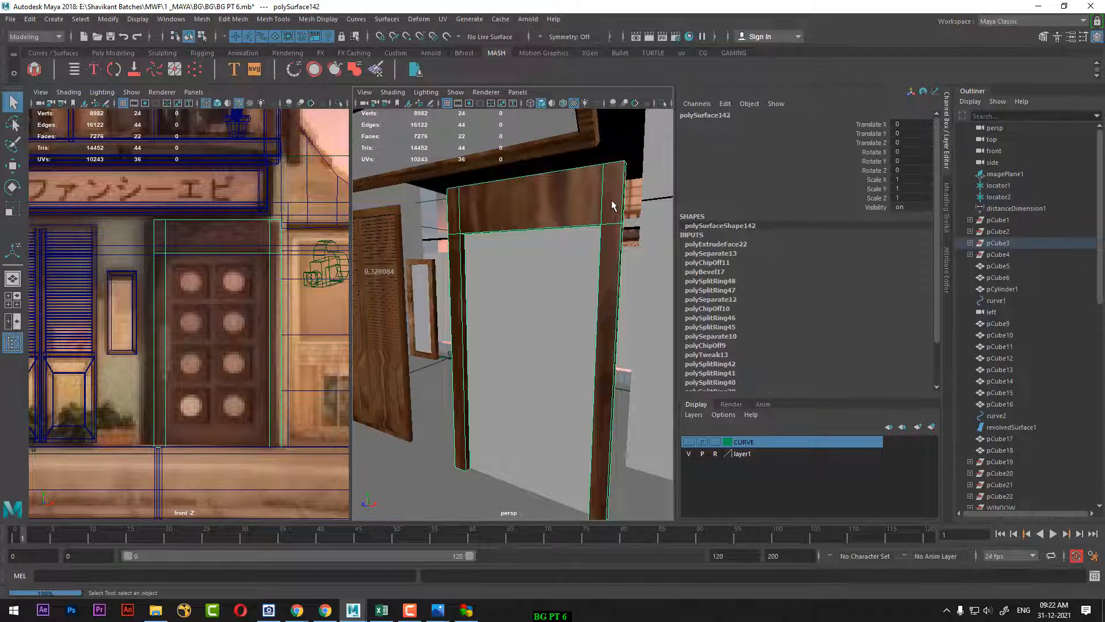
{"action": "left_click", "coordinate": [443, 19]}
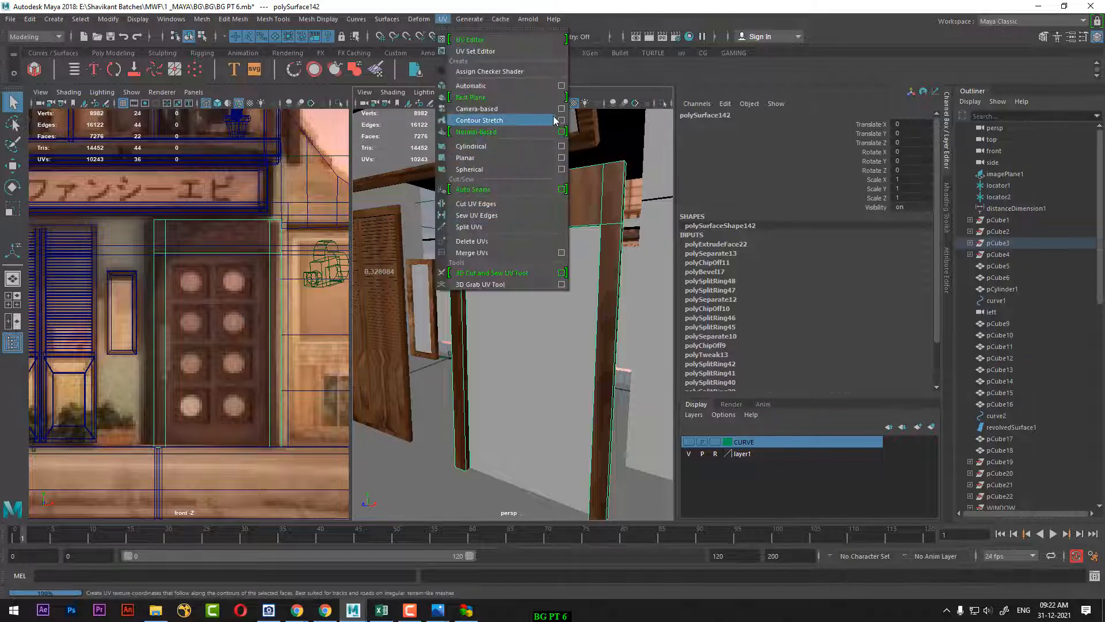
{"action": "left_click", "coordinate": [563, 159]}
{"action": "left_click_drag", "start_coordinate": [777, 270], "coordinate": [850, 167]}
{"action": "left_click", "coordinate": [811, 347]}
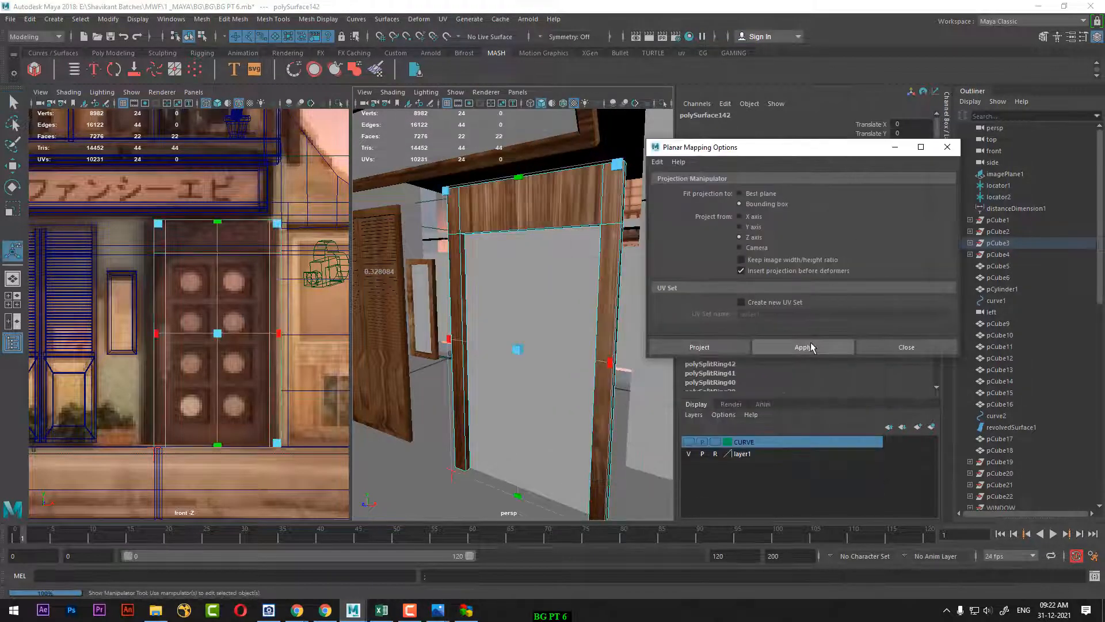
{"action": "mouse_move", "coordinate": [477, 314]}
{"action": "left_mouse_down", "text": "alt"}
{"action": "mouse_move", "coordinate": [496, 308]}
{"action": "mouse_move", "coordinate": [460, 318]}
{"action": "left_mouse_up", "text": "alt"}
{"action": "mouse_move", "coordinate": [429, 322]}
{"action": "right_mouse_down", "text": "alt"}
{"action": "mouse_move", "coordinate": [445, 325]}
{"action": "mouse_move", "coordinate": [441, 317]}
{"action": "right_mouse_up", "text": "alt"}
{"action": "left_click", "coordinate": [910, 347]}
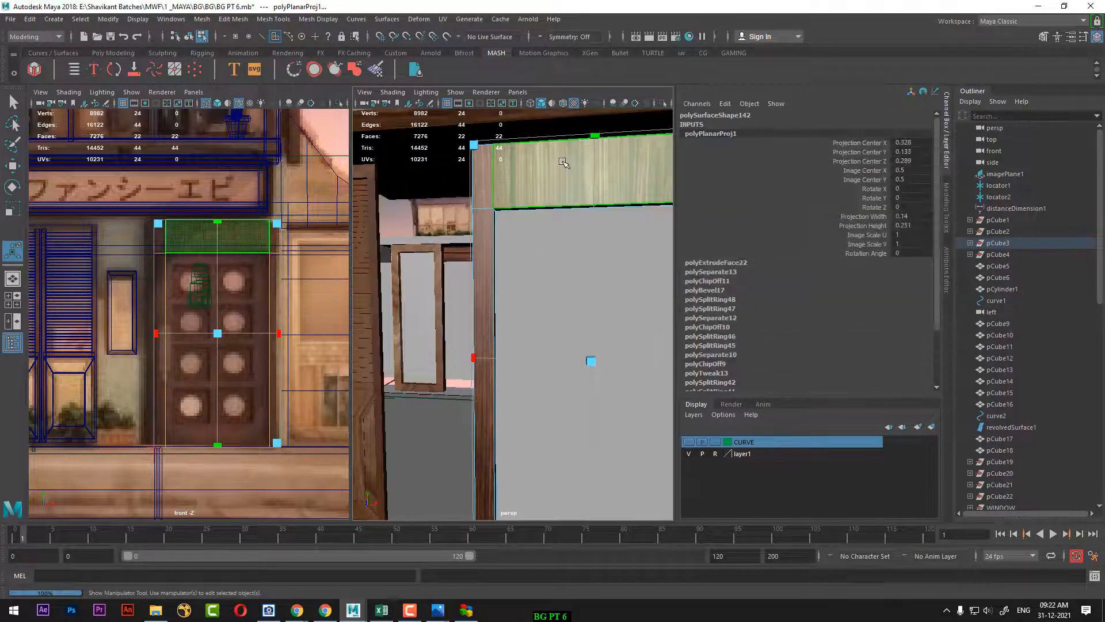
Hide the door frame and select the flat door panel behind it
{"action": "right_click_drag", "start_coordinate": [563, 163], "coordinate": [599, 145]}
{"action": "key", "text": "Delete"}
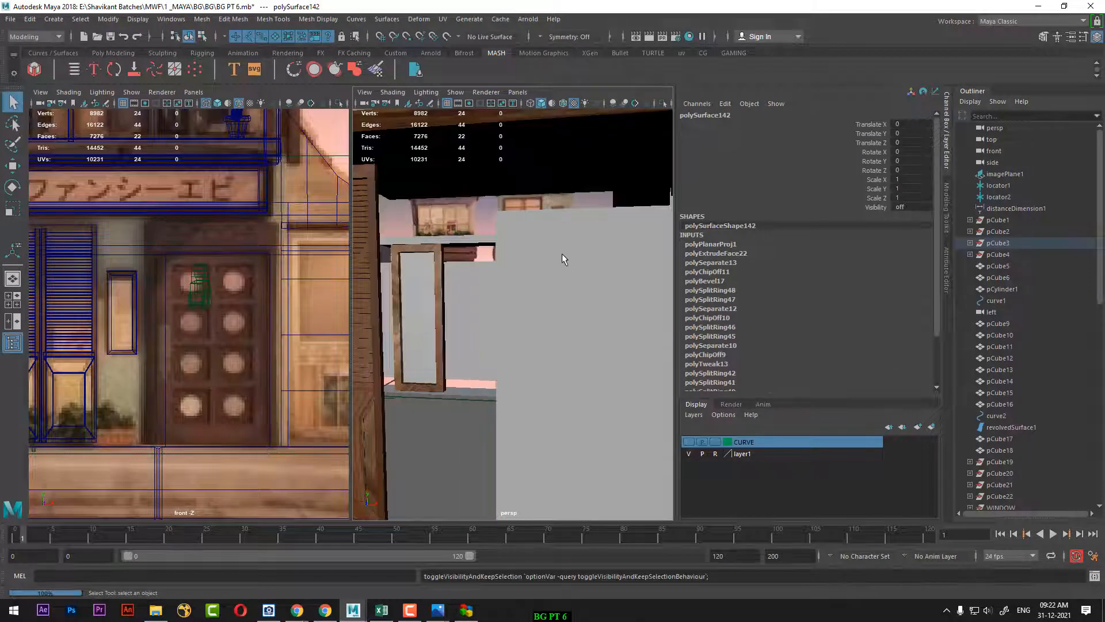
{"action": "left_click", "coordinate": [562, 253]}
Insert four horizontal edge loops across the door panel, between the reference's dot rows and below the lowest row
{"action": "scroll", "coordinate": [233, 350], "scroll_direction": "up", "scroll_amount": 2}
{"action": "scroll", "coordinate": [233, 350], "scroll_direction": "up", "scroll_amount": 1}
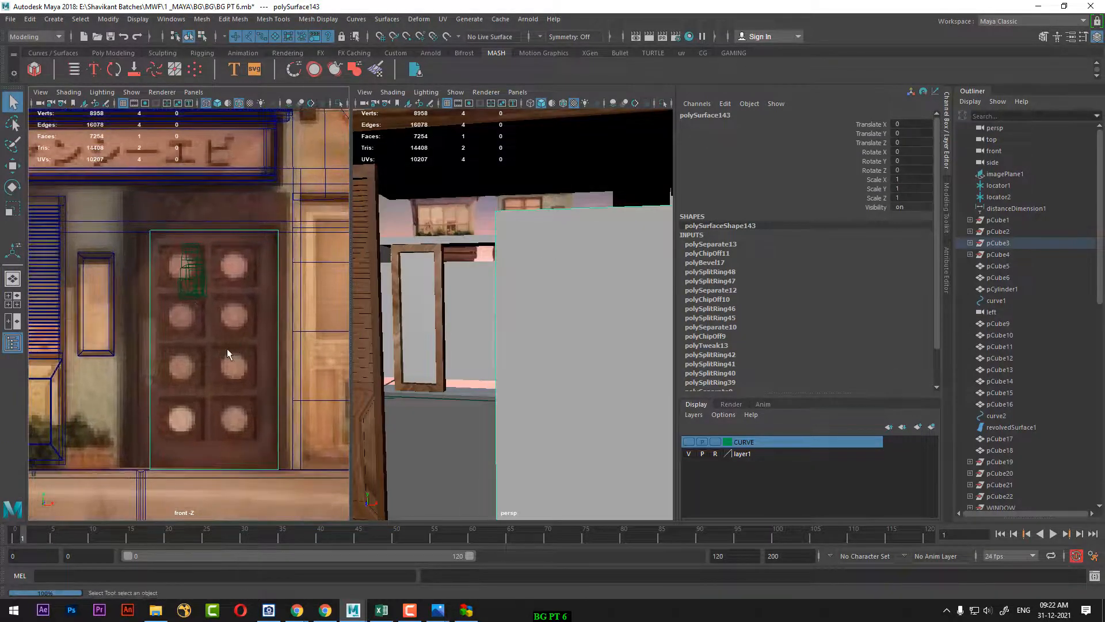
{"action": "middle_click_drag", "start_coordinate": [227, 347], "coordinate": [260, 309], "text": "alt"}
{"action": "right_click_drag", "start_coordinate": [252, 282], "coordinate": [199, 300], "text": "shift"}
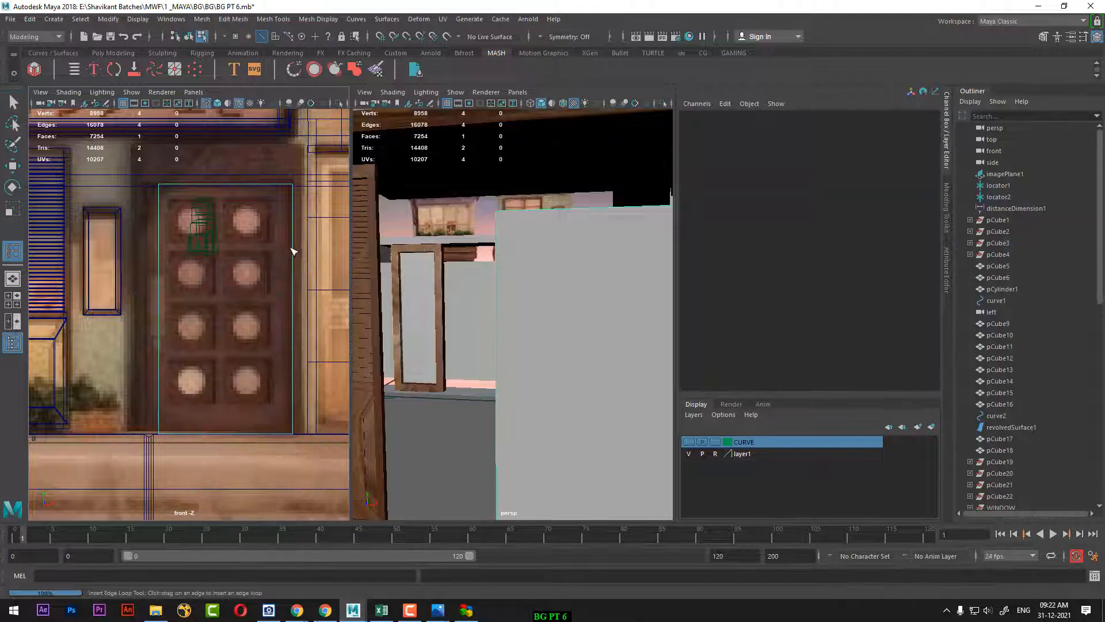
{"action": "left_click_drag", "start_coordinate": [291, 248], "coordinate": [293, 251]}
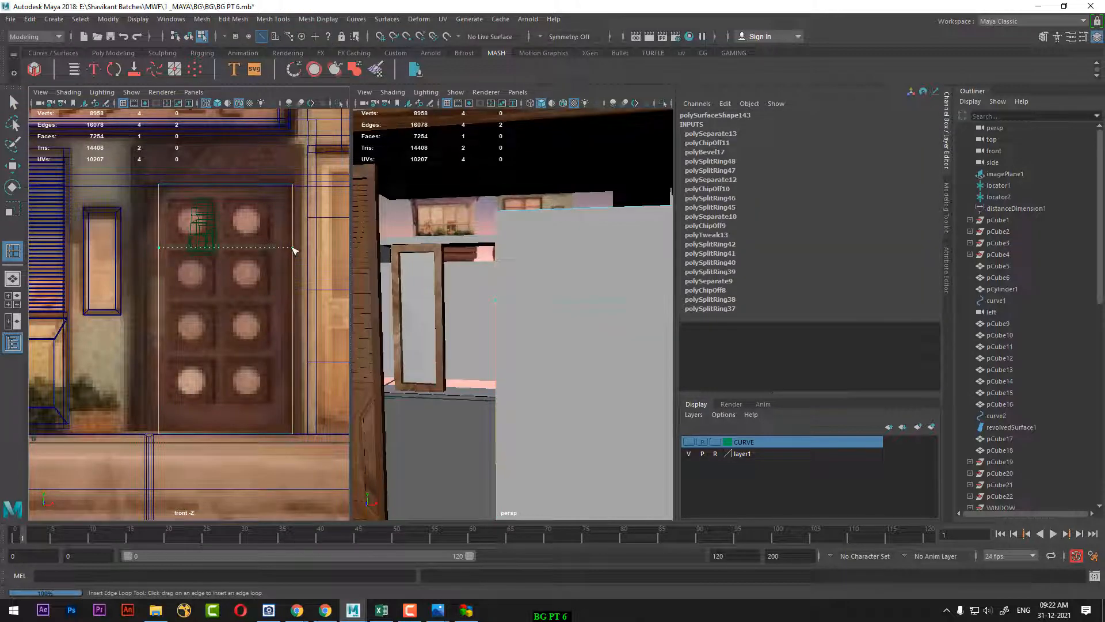
{"action": "left_click", "coordinate": [293, 250]}
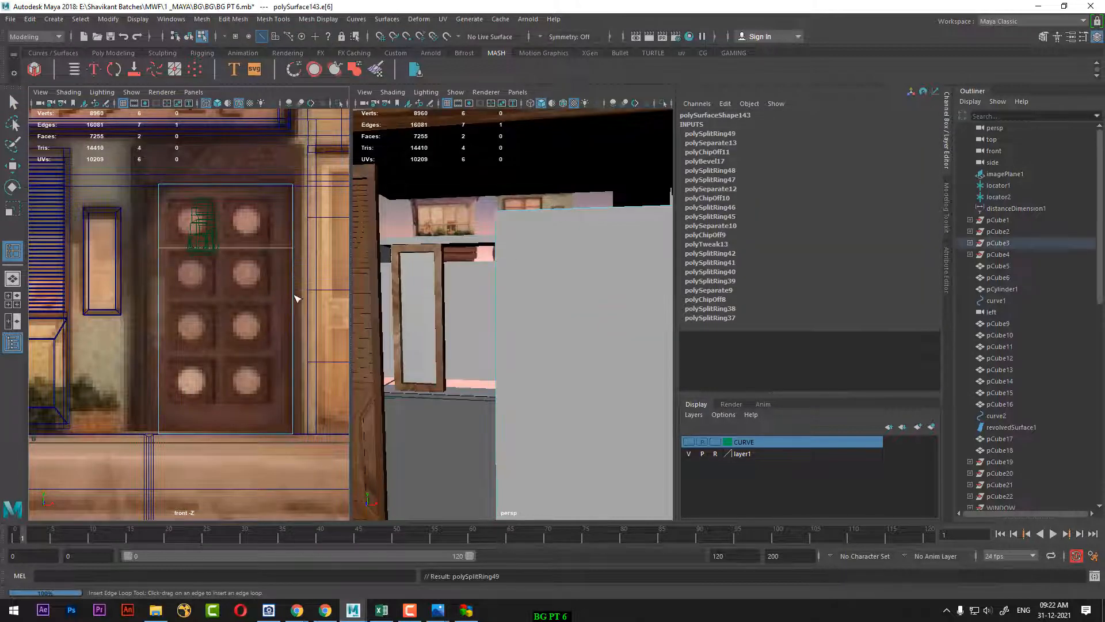
{"action": "left_click", "coordinate": [294, 298]}
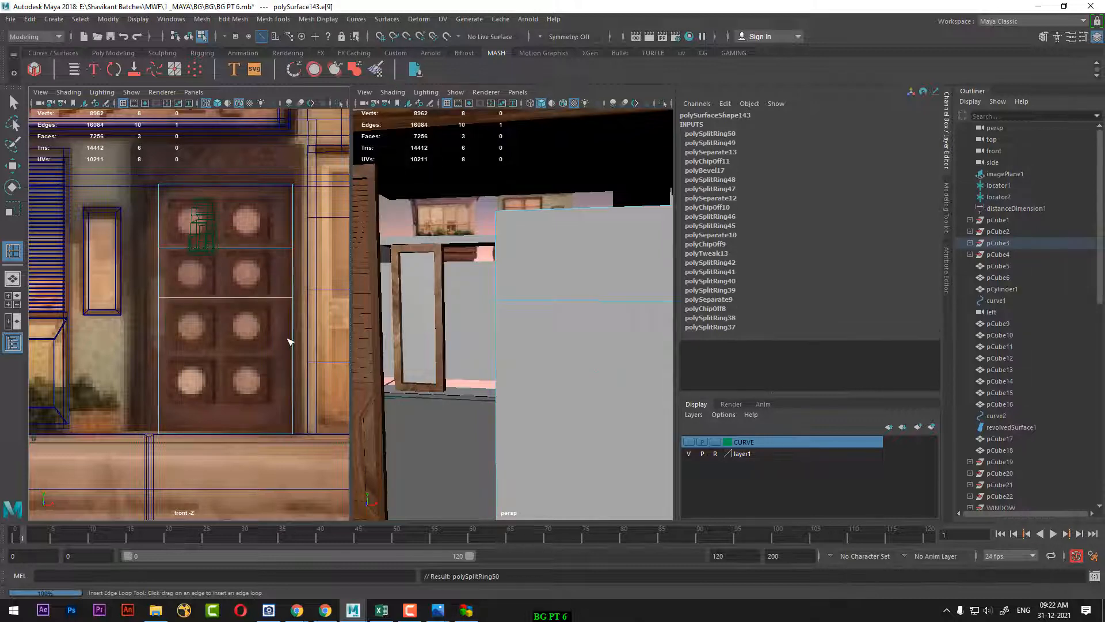
{"action": "left_click", "coordinate": [292, 357]}
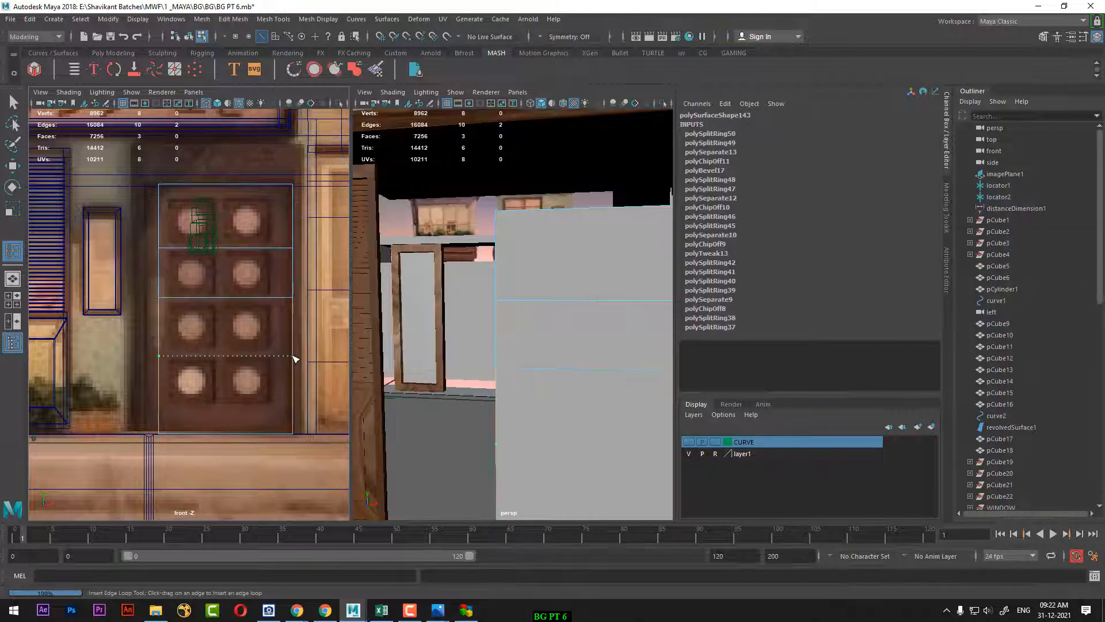
{"action": "left_click", "coordinate": [293, 408]}
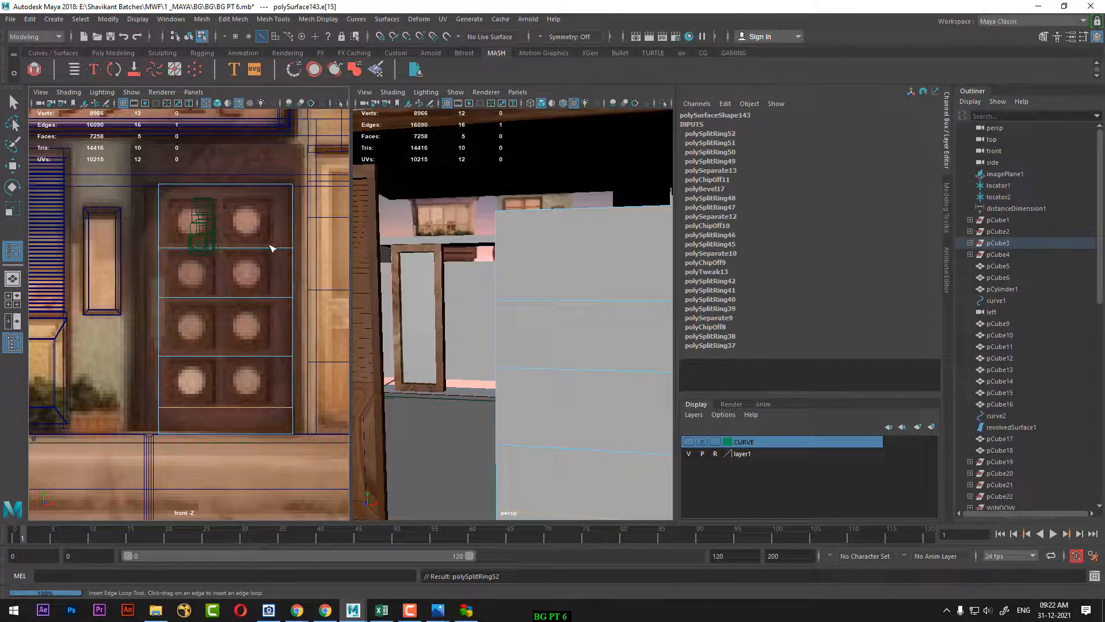
Split the door panel vertically along its exact centre, between the two columns of dots
{"action": "left_click", "coordinate": [224, 298]}
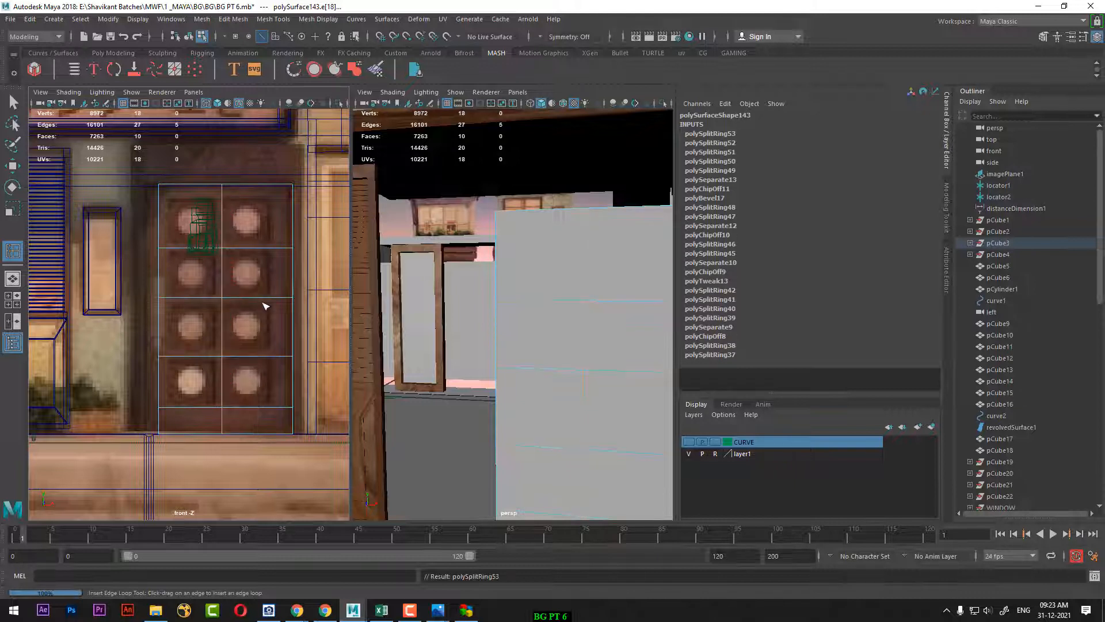
{"action": "key", "text": "ctrl+z"}
{"action": "key", "text": "w"}
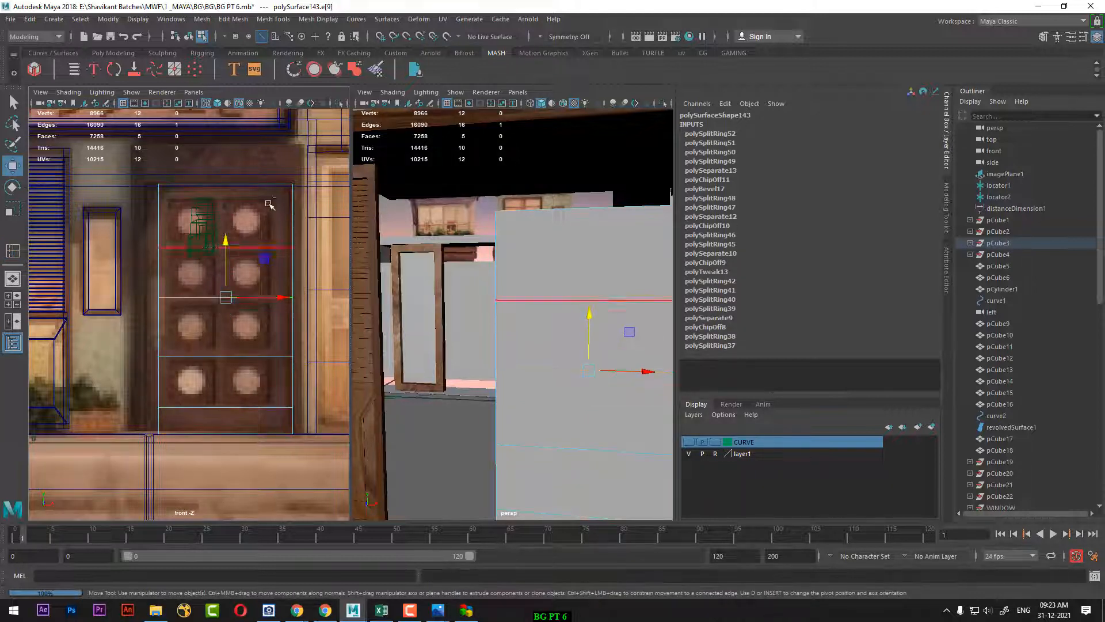
{"action": "right_click_drag", "start_coordinate": [268, 203], "coordinate": [225, 288], "text": "ctrl"}
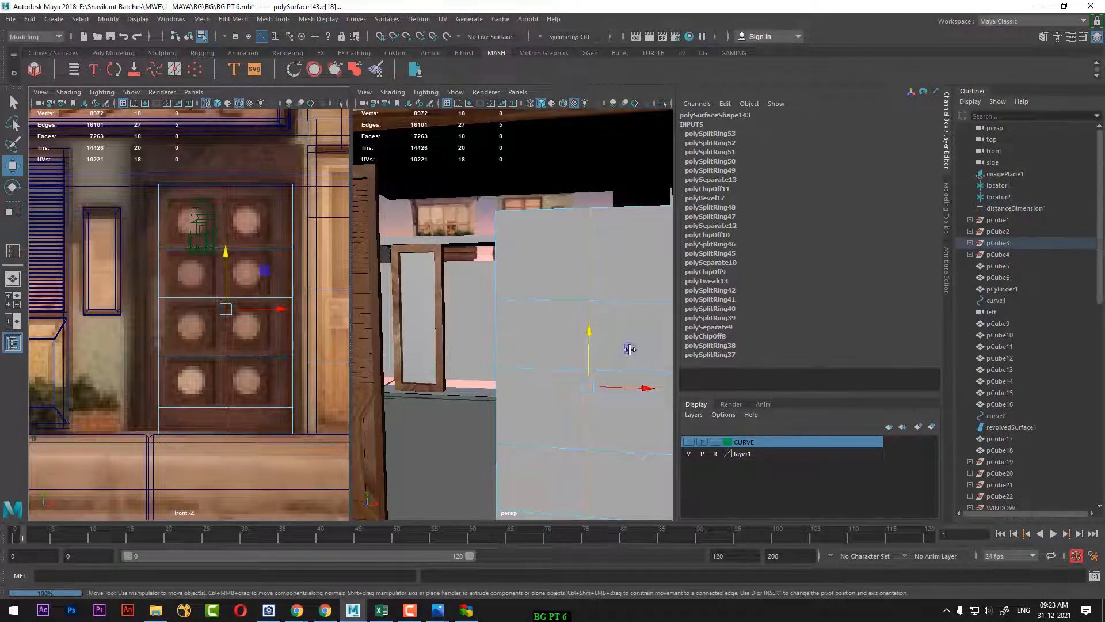
Extrude the door panel's eight faces above the bottom row with an offset of 0.21 and Keep Faces Together off
{"action": "right_click_drag", "start_coordinate": [606, 259], "coordinate": [605, 291]}
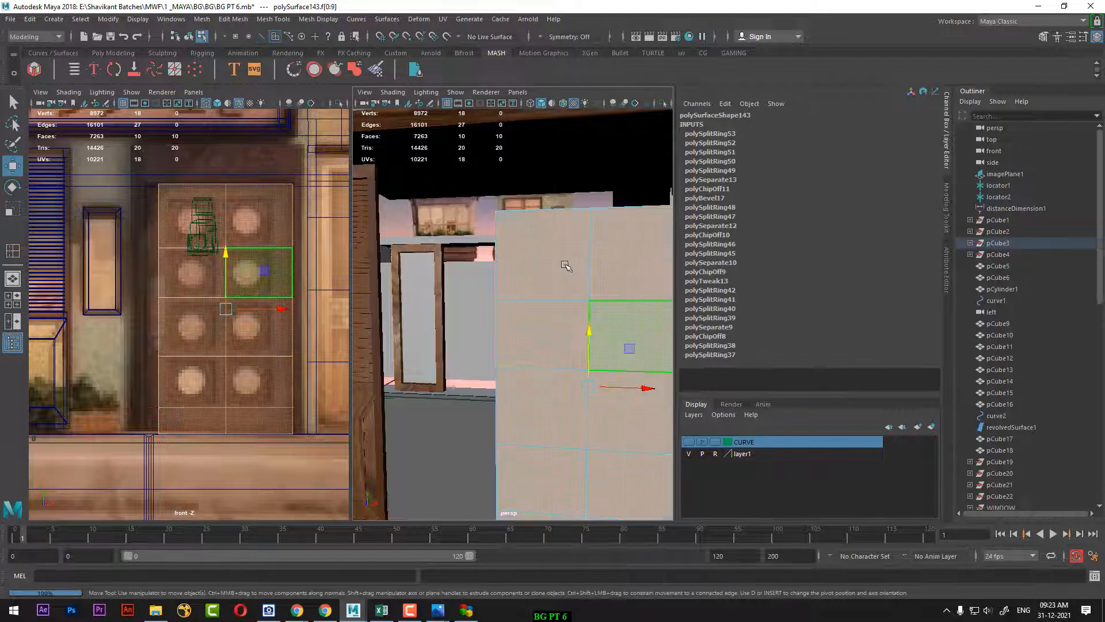
{"action": "left_click", "coordinate": [610, 272]}
{"action": "left_click", "coordinate": [608, 272], "text": "shift"}
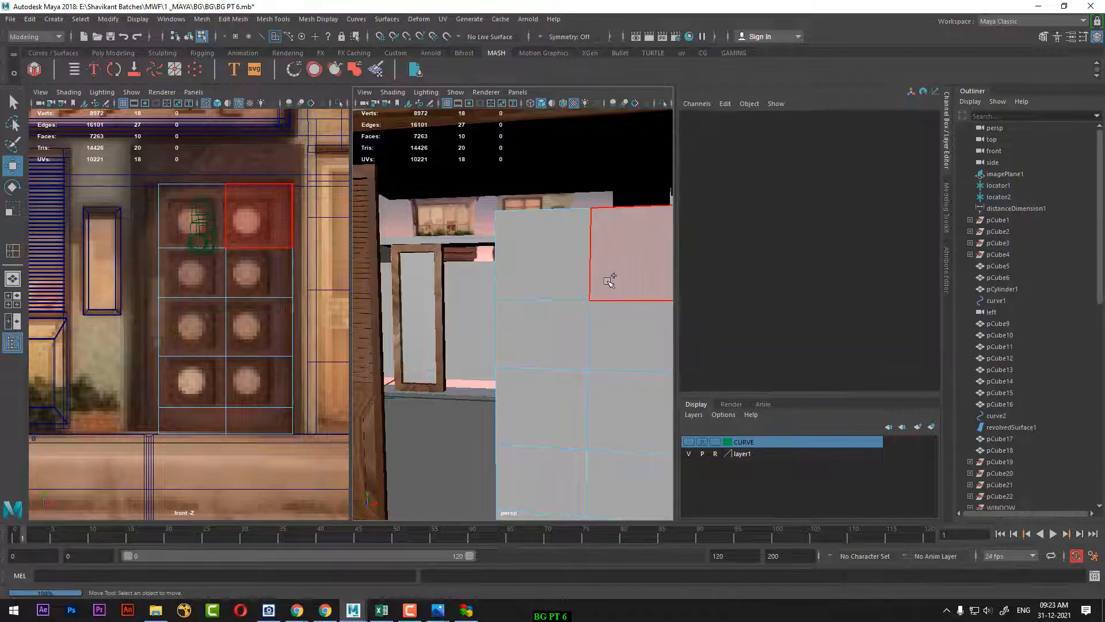
{"action": "left_click", "coordinate": [542, 273], "text": "shift"}
{"action": "left_click", "coordinate": [624, 283], "text": "shift"}
{"action": "left_click", "coordinate": [610, 333], "text": "shift"}
{"action": "left_click", "coordinate": [557, 340], "text": "shift"}
{"action": "middle_click_drag", "start_coordinate": [602, 510], "coordinate": [511, 305], "text": "alt"}
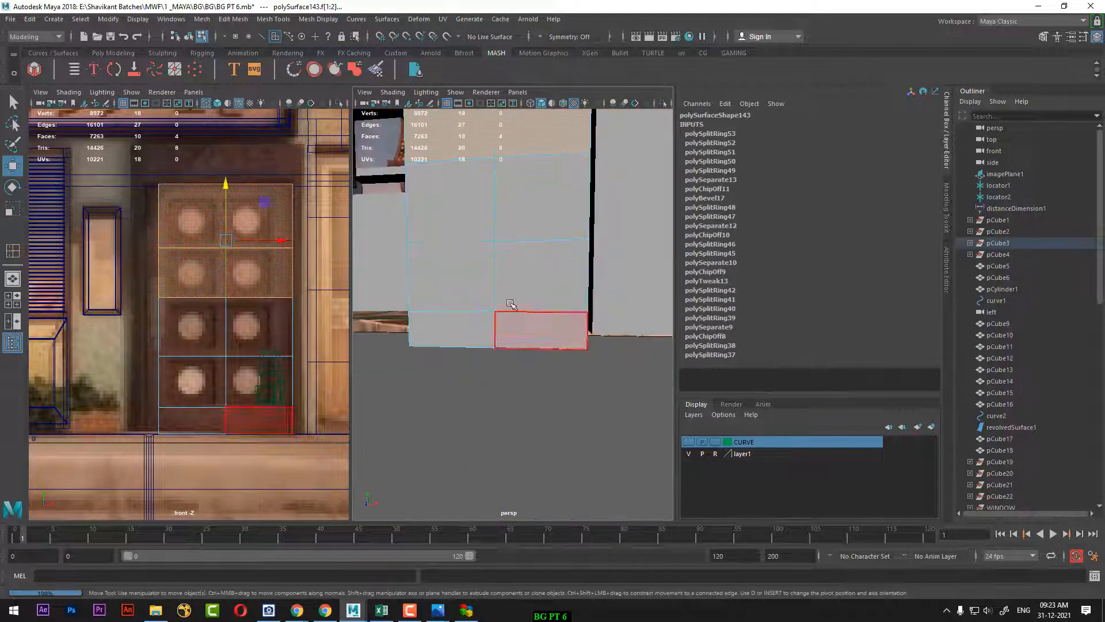
{"action": "left_click", "coordinate": [459, 218], "text": "shift"}
{"action": "left_click", "coordinate": [529, 223], "text": "shift"}
{"action": "left_click", "coordinate": [543, 278], "text": "shift"}
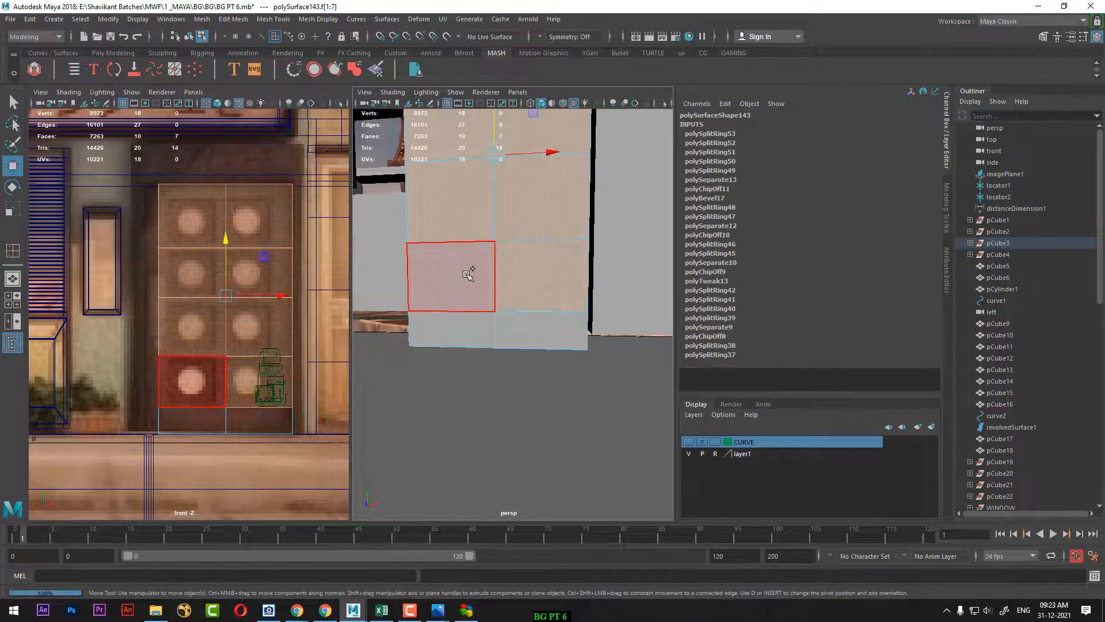
{"action": "left_click", "coordinate": [487, 263], "text": "shift"}
{"action": "middle_click_drag", "start_coordinate": [516, 271], "coordinate": [547, 381], "text": "alt"}
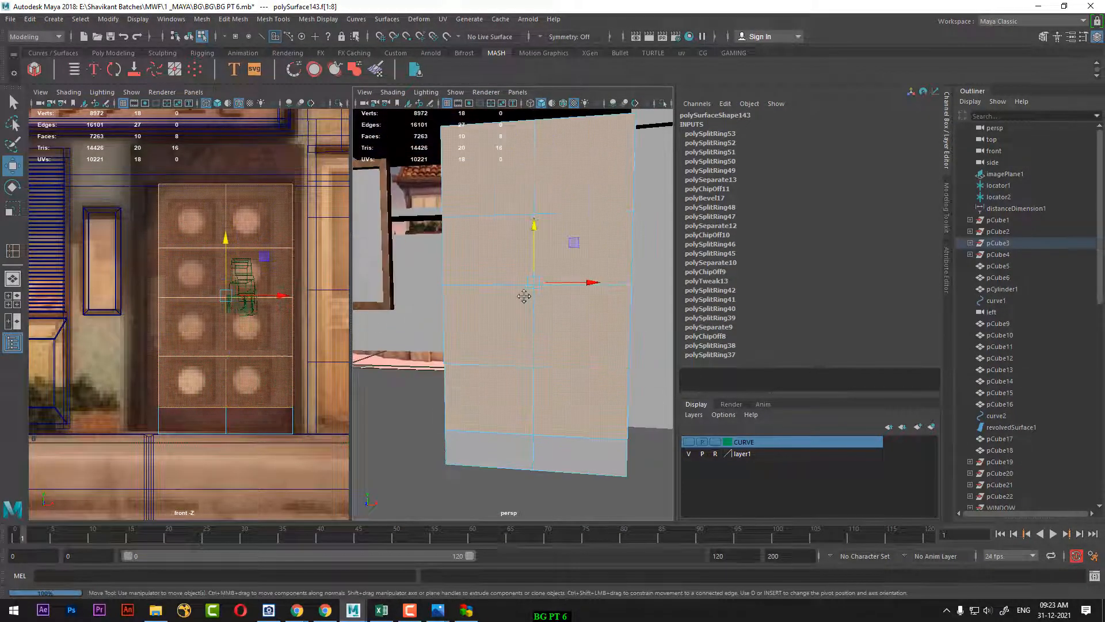
{"action": "right_click_drag", "start_coordinate": [557, 197], "coordinate": [560, 231], "text": "shift"}
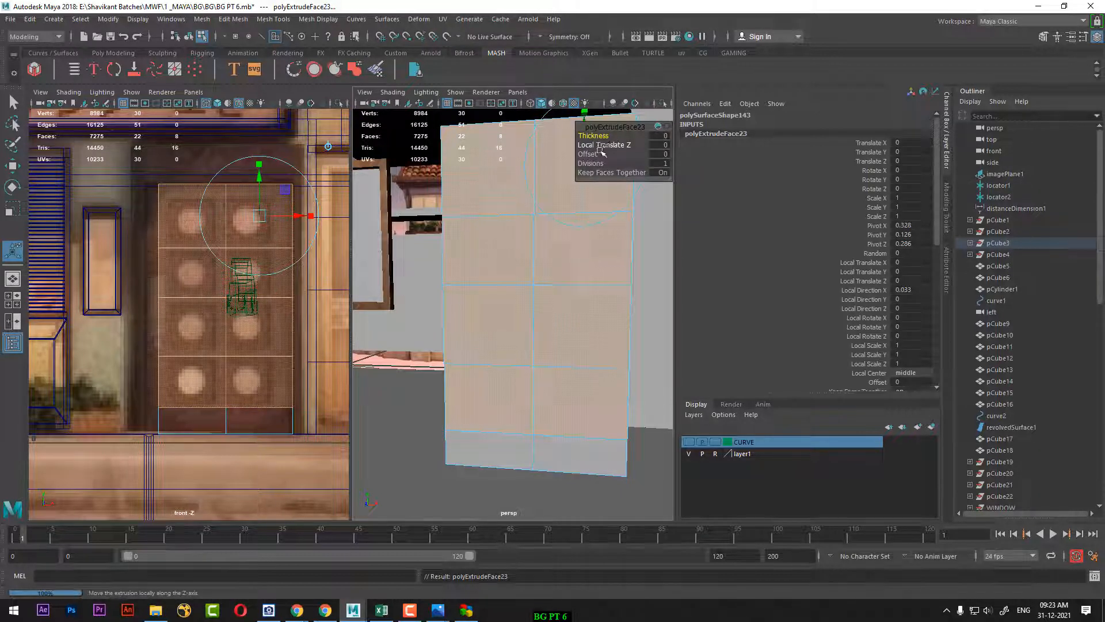
{"action": "left_click_drag", "start_coordinate": [599, 154], "coordinate": [603, 153]}
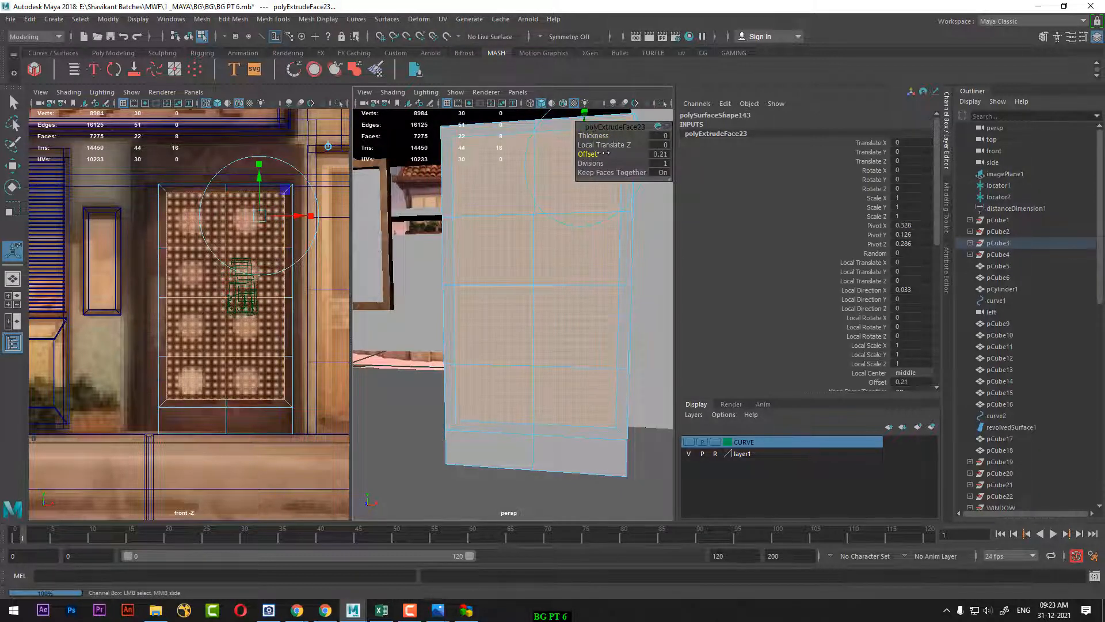
{"action": "left_click", "coordinate": [595, 173]}
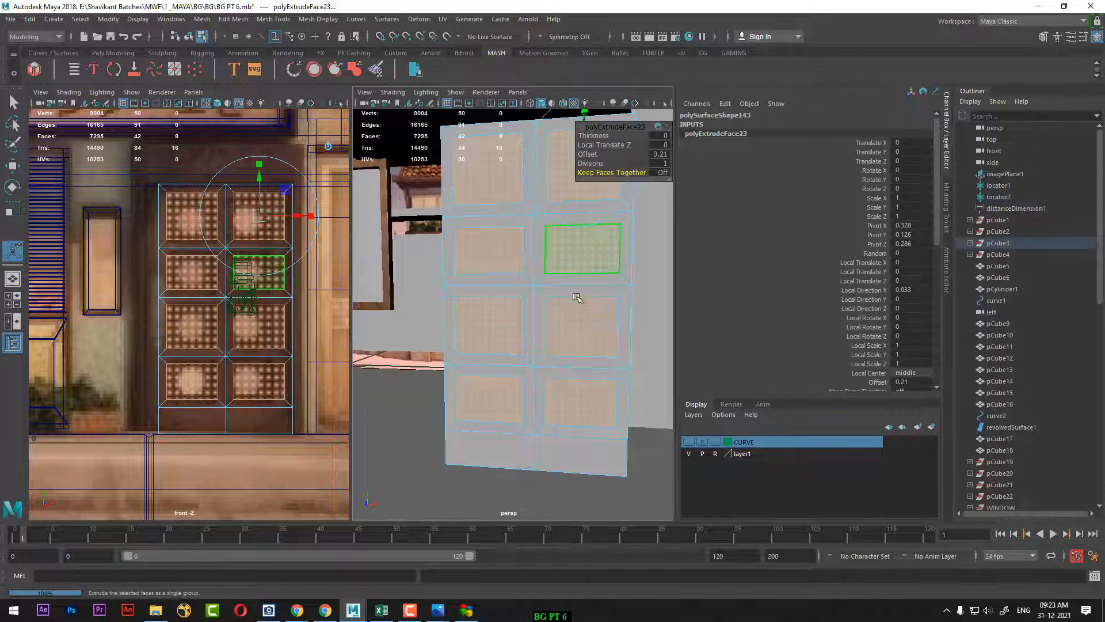
{"action": "scroll", "coordinate": [539, 329], "scroll_direction": "up", "scroll_amount": 4}
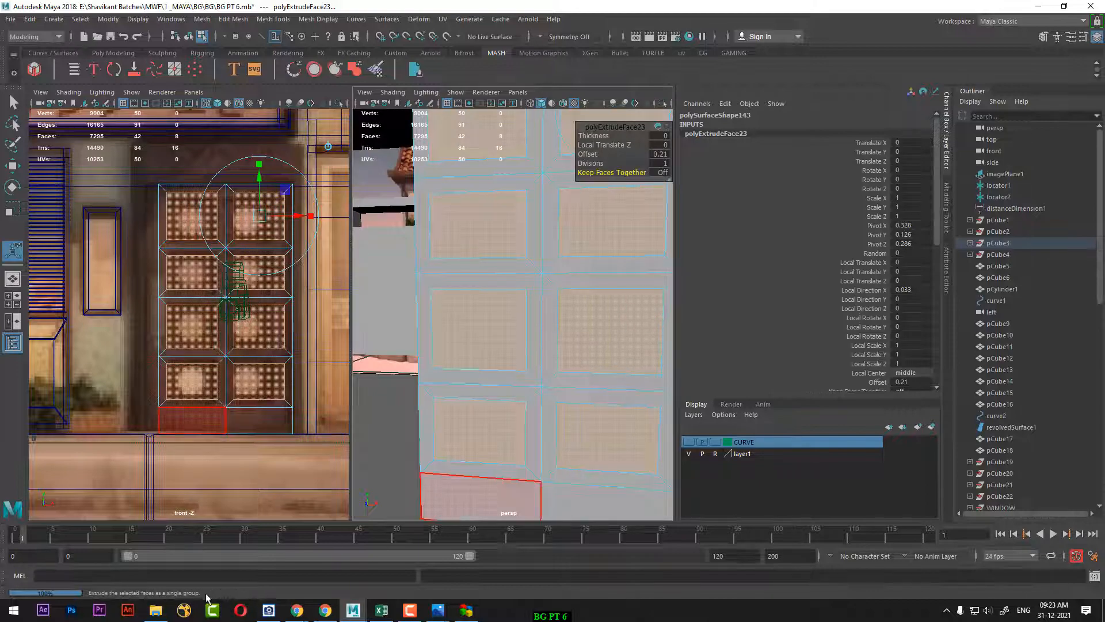
Open the BG1 reference image, zoom in on the dotted door to 700%, and float it in a small window over the Maya scene
{"action": "left_click", "coordinate": [162, 610]}
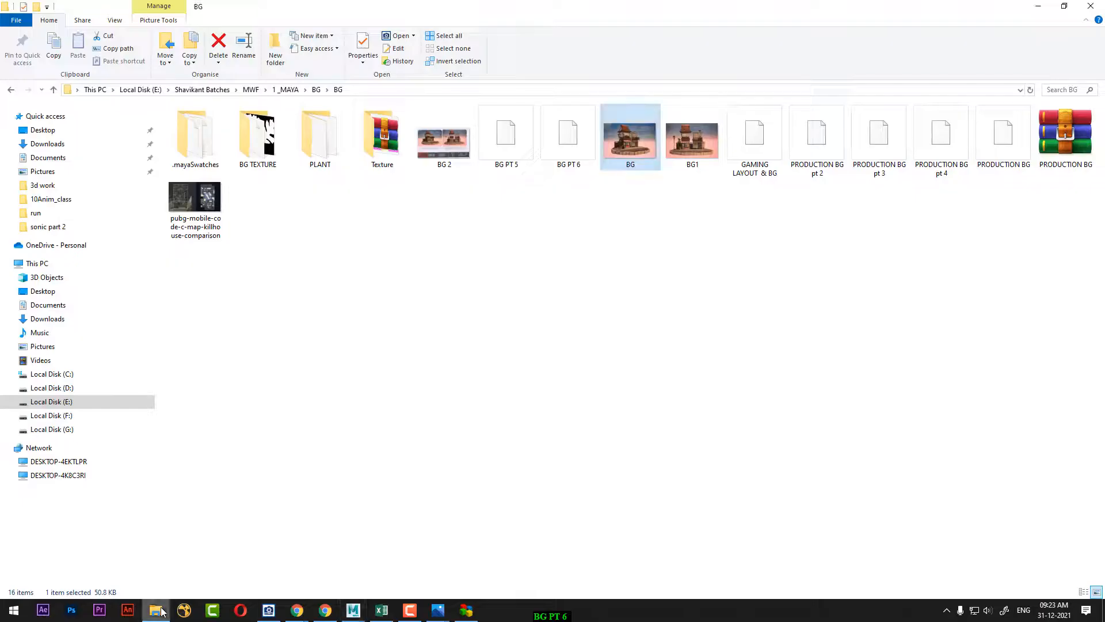
{"action": "double_click", "coordinate": [449, 141]}
{"action": "scroll", "coordinate": [734, 279], "scroll_direction": "down", "scroll_amount": 1}
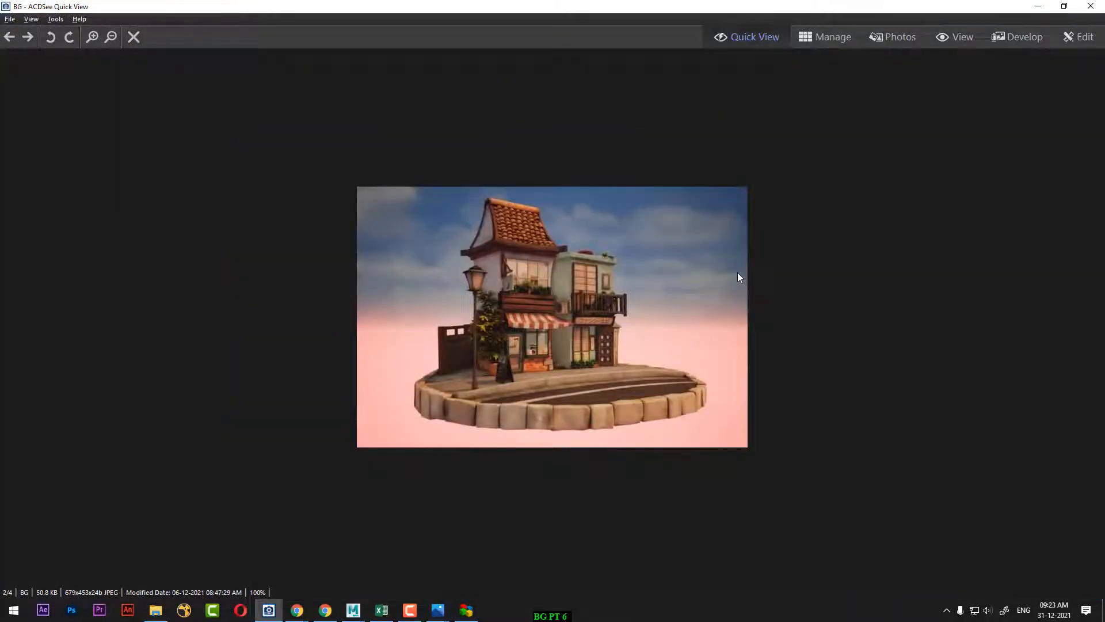
{"action": "scroll", "coordinate": [738, 274], "scroll_direction": "down", "scroll_amount": 2}
{"action": "scroll", "coordinate": [739, 275], "scroll_direction": "up", "scroll_amount": 1}
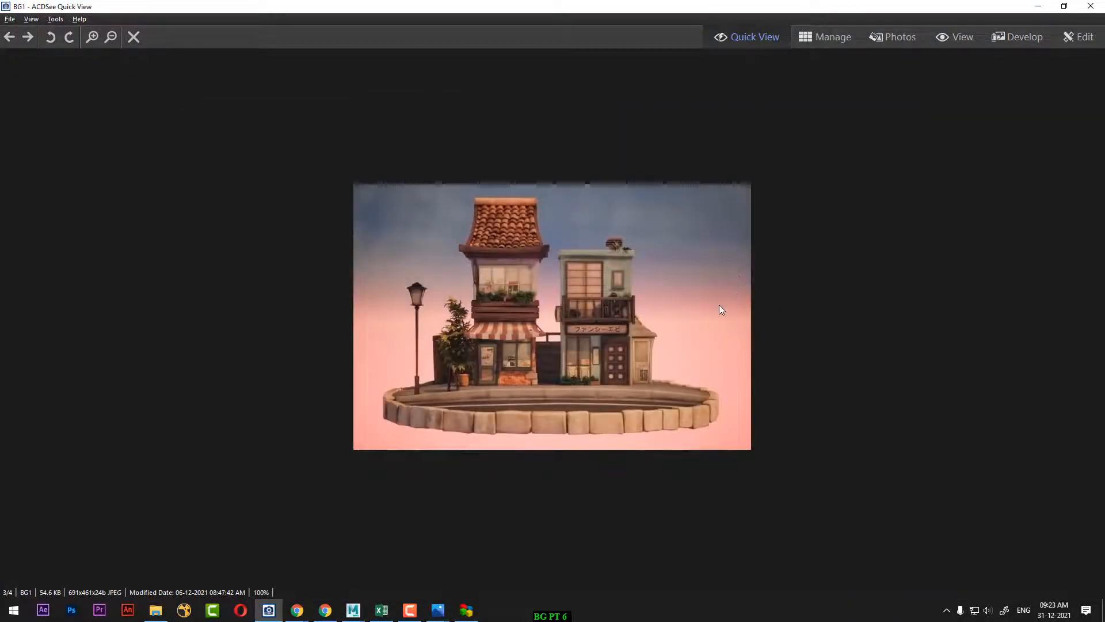
{"action": "scroll", "coordinate": [720, 305], "scroll_direction": "up", "scroll_amount": 5, "text": "ctrl"}
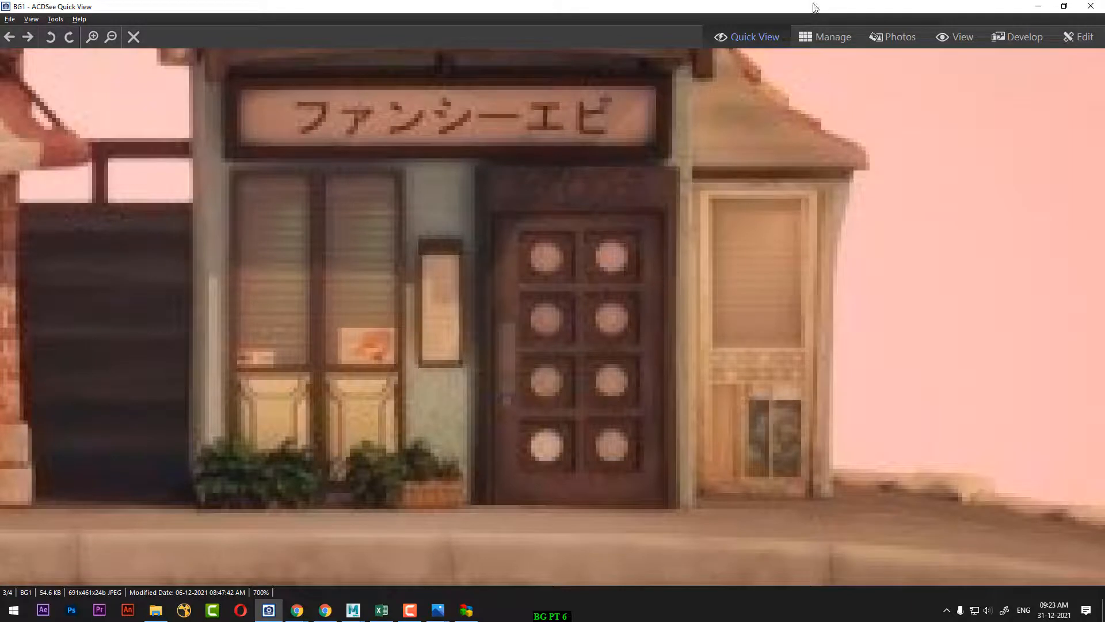
{"action": "left_click_drag", "start_coordinate": [813, 8], "coordinate": [299, 51]}
{"action": "left_click_drag", "start_coordinate": [407, 148], "coordinate": [373, 158]}
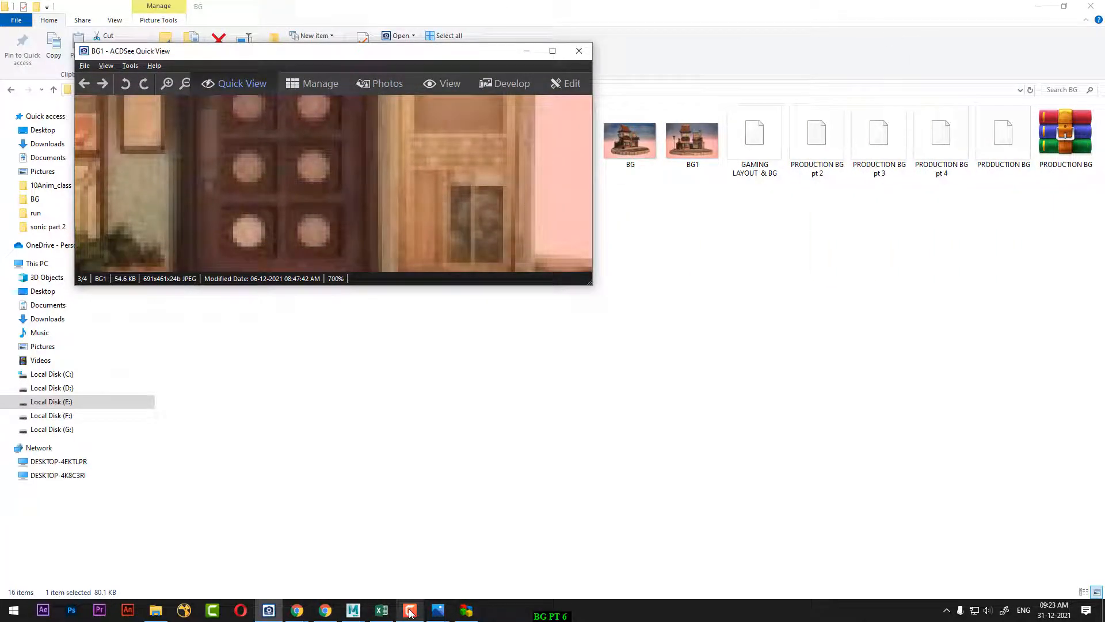
{"action": "left_click", "coordinate": [353, 611]}
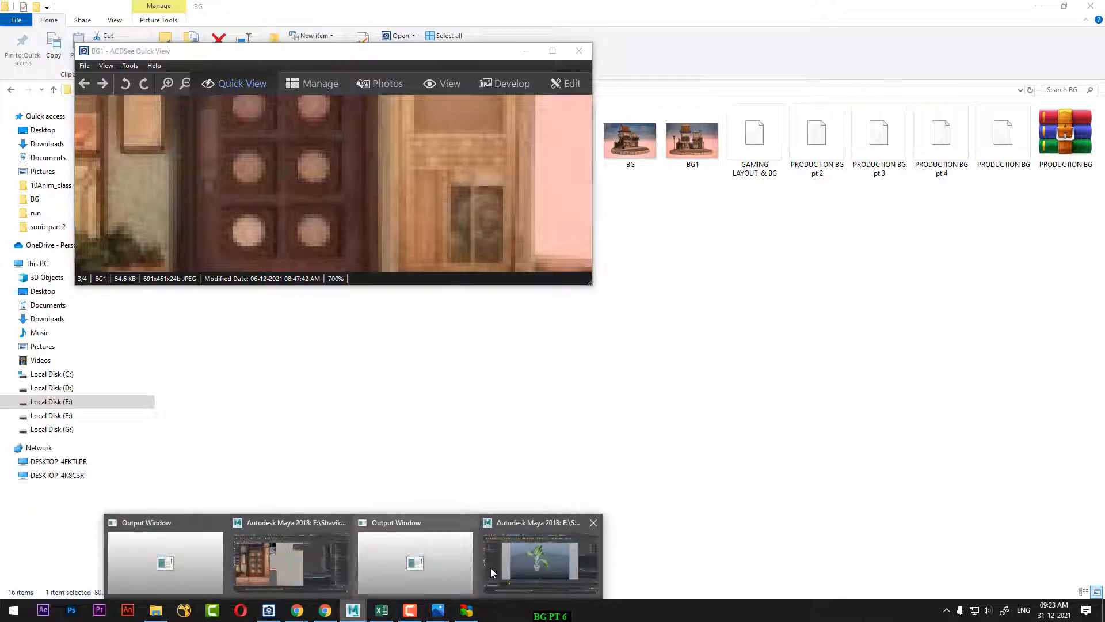
{"action": "left_click", "coordinate": [281, 570]}
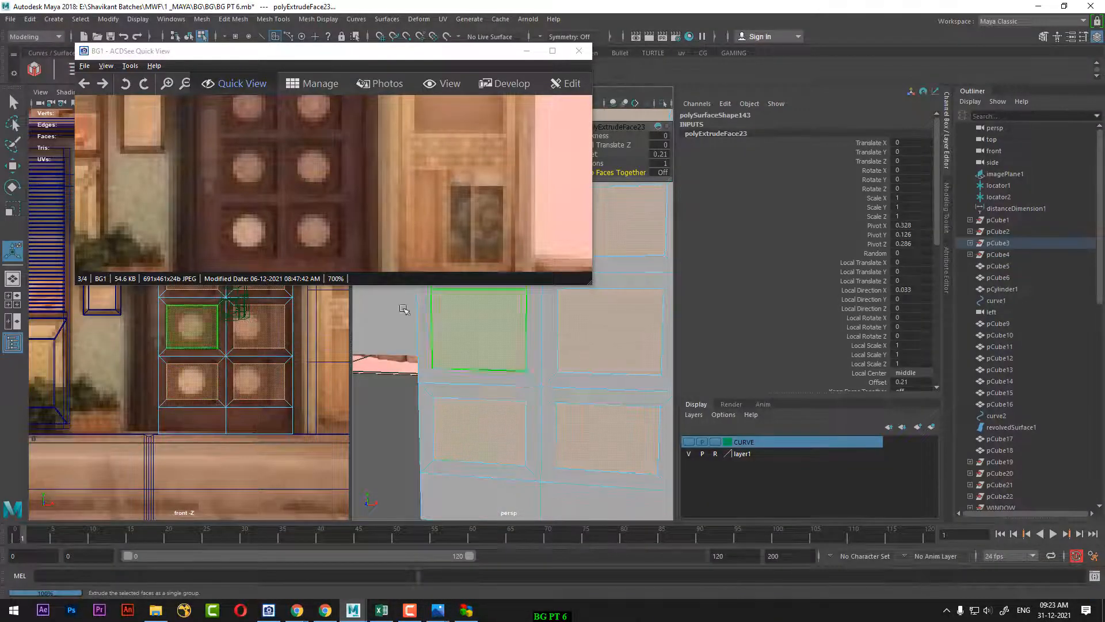
{"action": "left_click", "coordinate": [404, 309]}
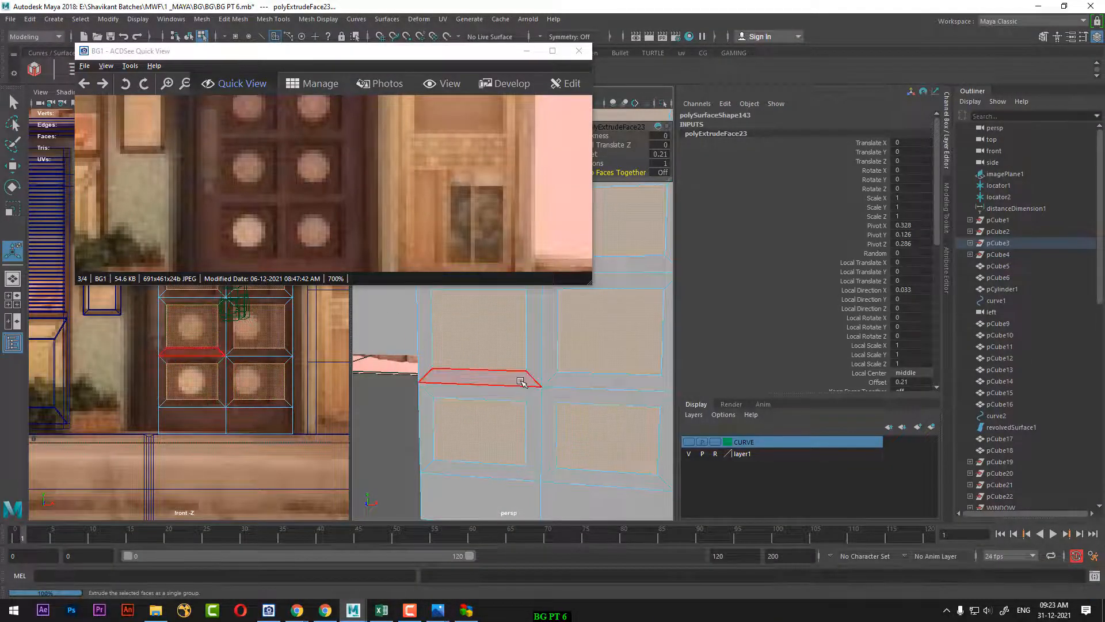
Extrude the eight inset door faces inward with a Local Translate Z of -0.003, comparing the recess depth with the reference image
{"action": "scroll", "coordinate": [506, 389], "scroll_direction": "down", "scroll_amount": 5}
{"action": "left_click_drag", "start_coordinate": [508, 388], "coordinate": [481, 380], "text": "alt"}
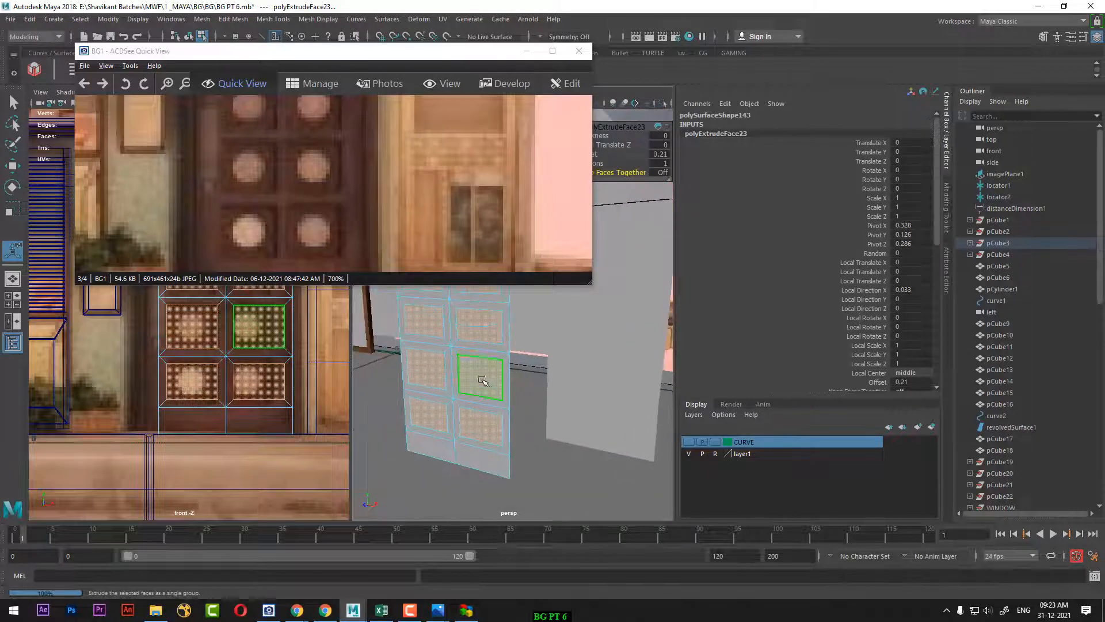
{"action": "right_click_drag", "start_coordinate": [482, 380], "coordinate": [480, 385], "text": "shift"}
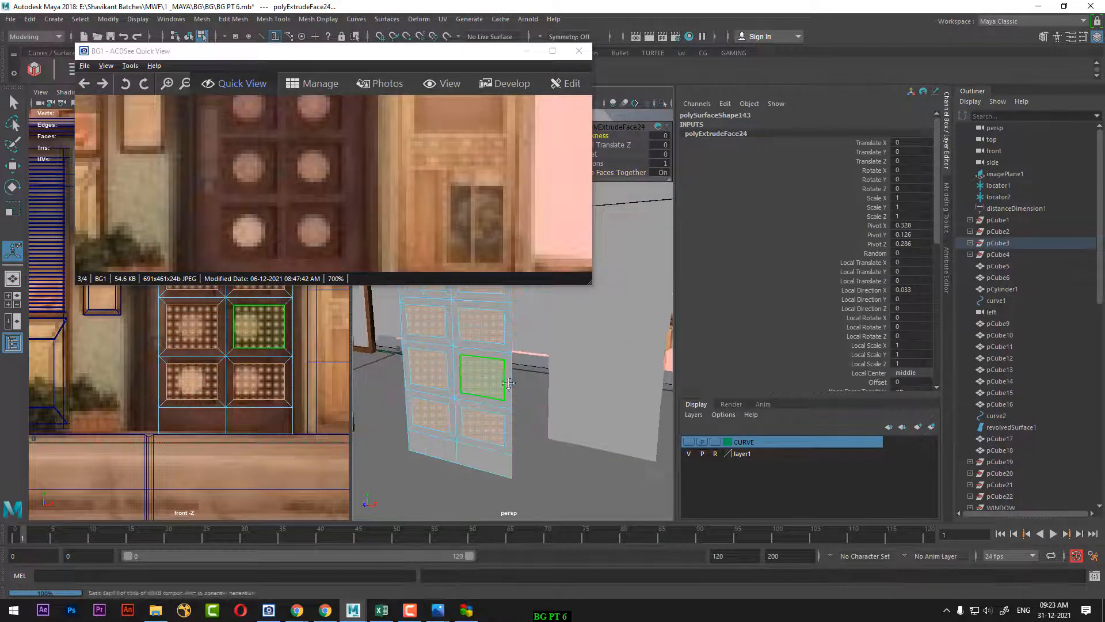
{"action": "middle_click_drag", "start_coordinate": [508, 384], "coordinate": [564, 427], "text": "alt"}
{"action": "left_click_drag", "start_coordinate": [407, 59], "coordinate": [209, 79]}
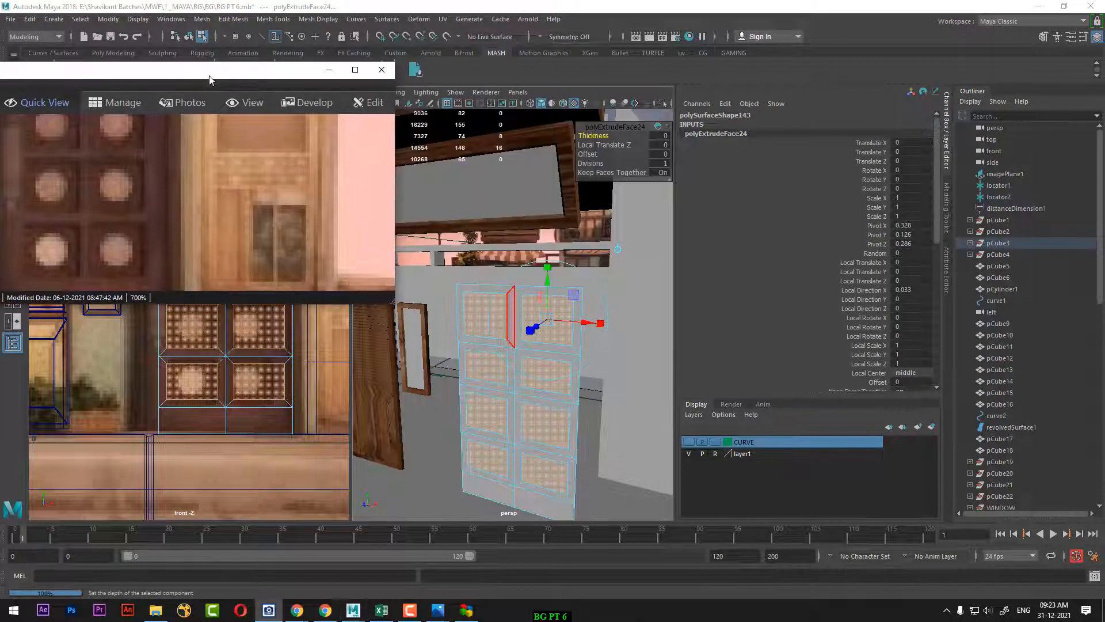
{"action": "left_click_drag", "start_coordinate": [541, 248], "coordinate": [566, 218], "text": "alt"}
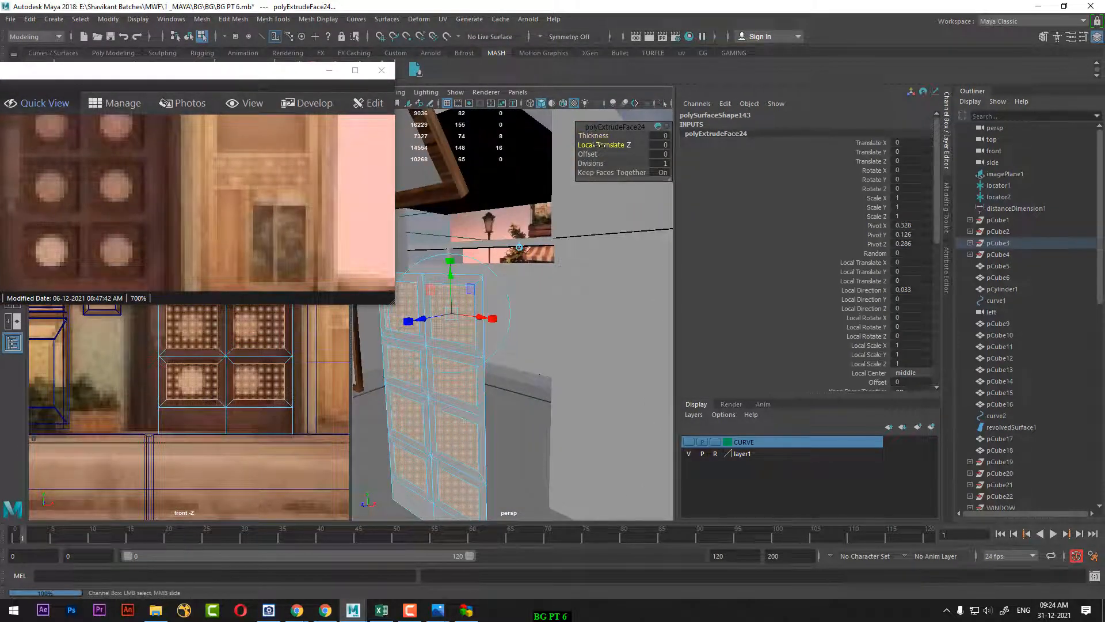
{"action": "left_click_drag", "start_coordinate": [598, 146], "coordinate": [593, 146]}
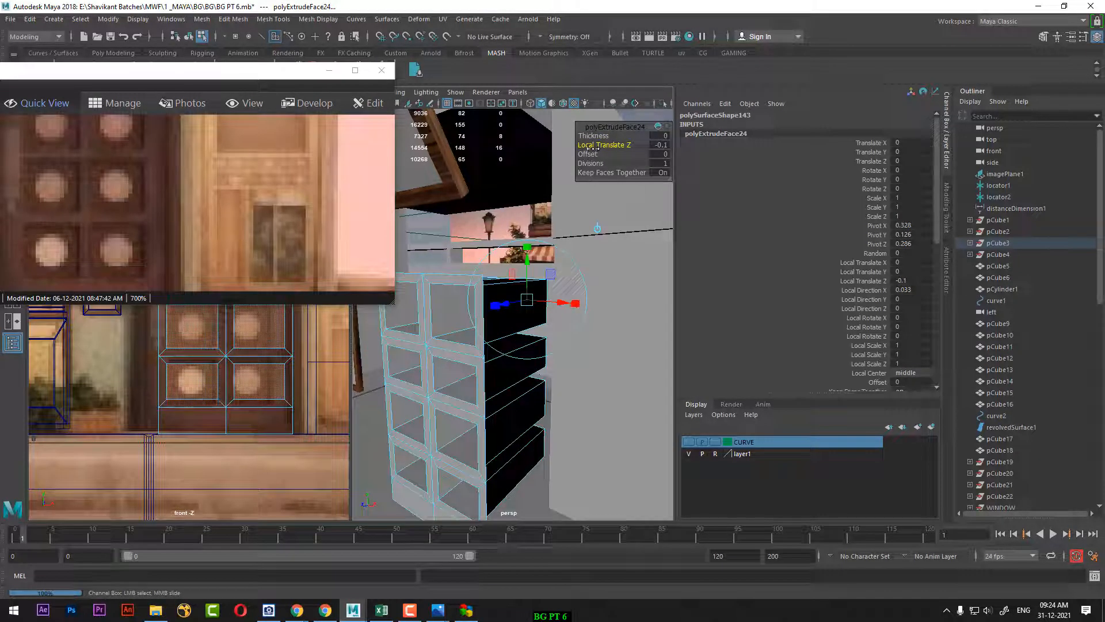
{"action": "left_click_drag", "start_coordinate": [595, 316], "coordinate": [633, 312], "text": "alt"}
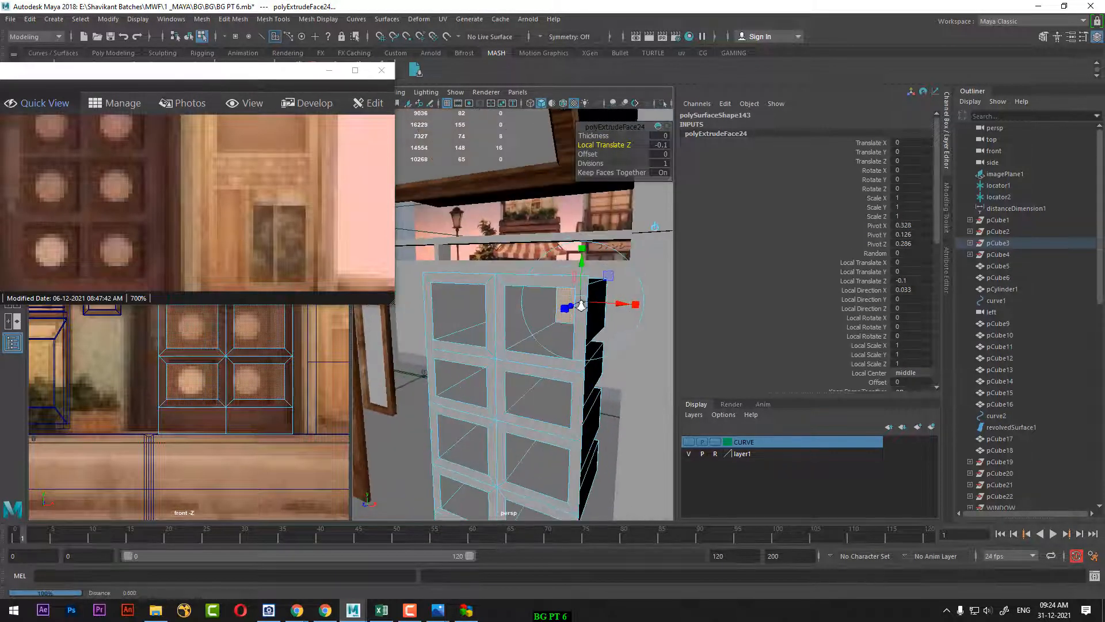
{"action": "key", "text": "ctrl+z"}
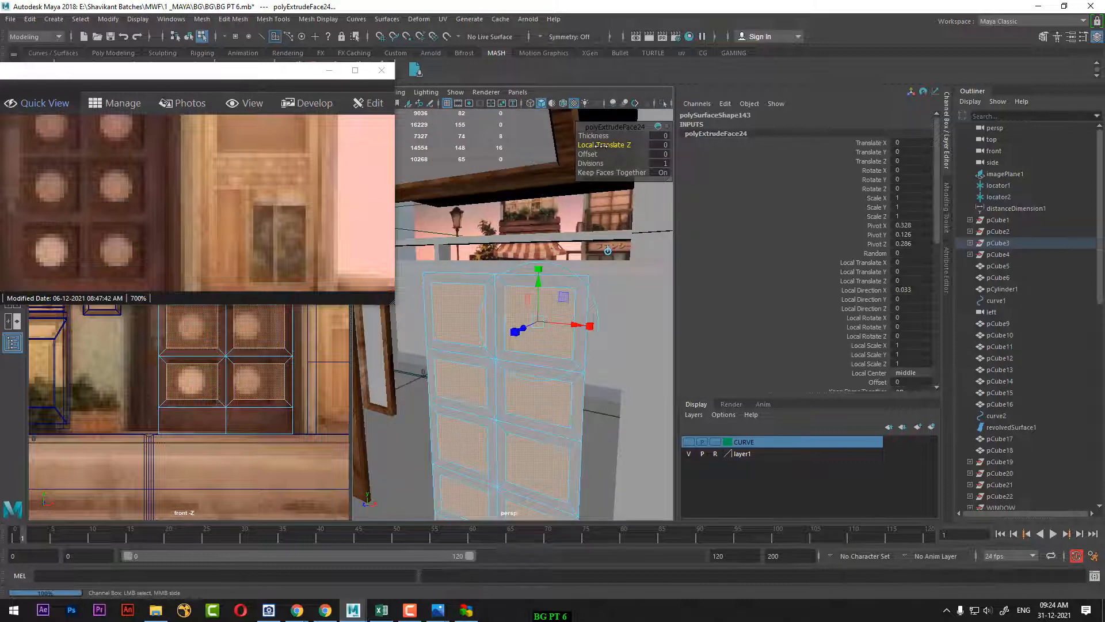
{"action": "left_click", "coordinate": [662, 145]}
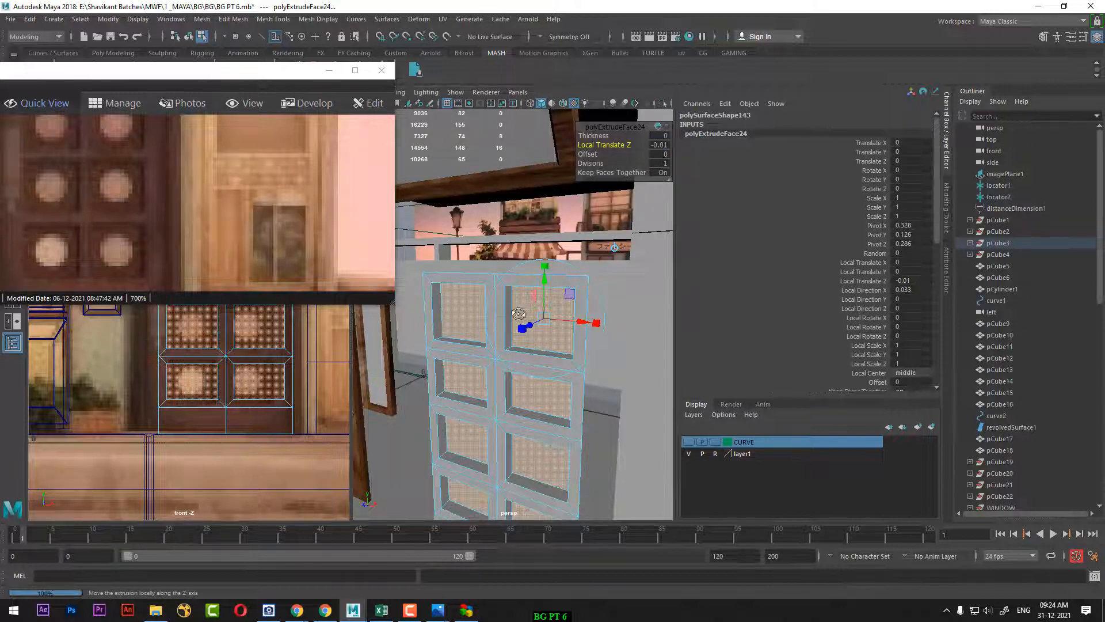
{"action": "left_click_drag", "start_coordinate": [518, 313], "coordinate": [470, 377], "text": "alt"}
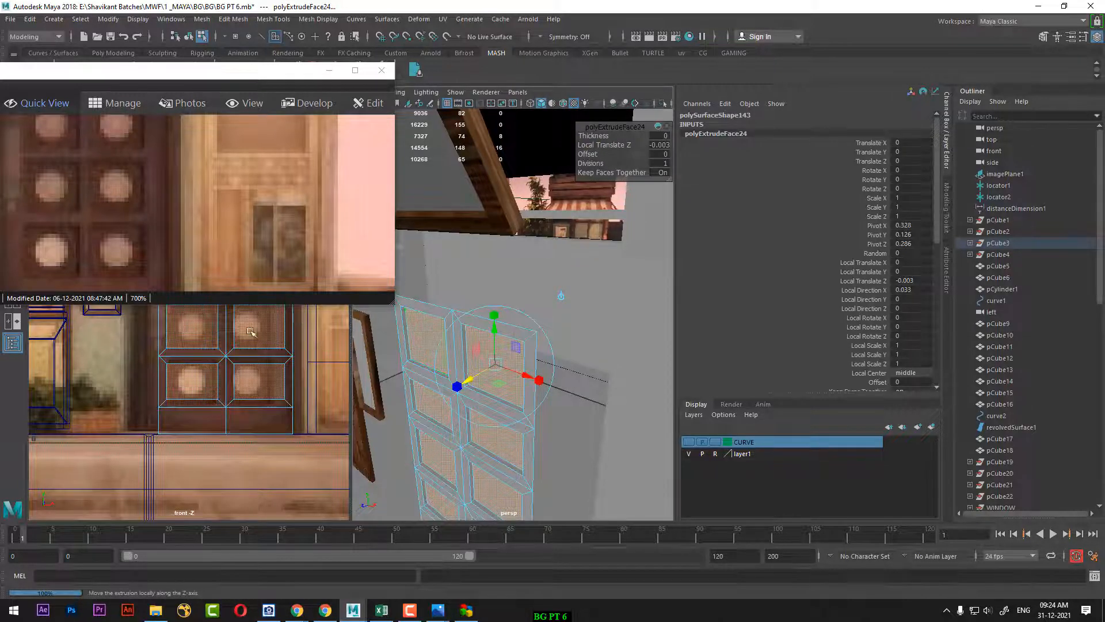
{"action": "left_click_drag", "start_coordinate": [62, 215], "coordinate": [117, 194]}
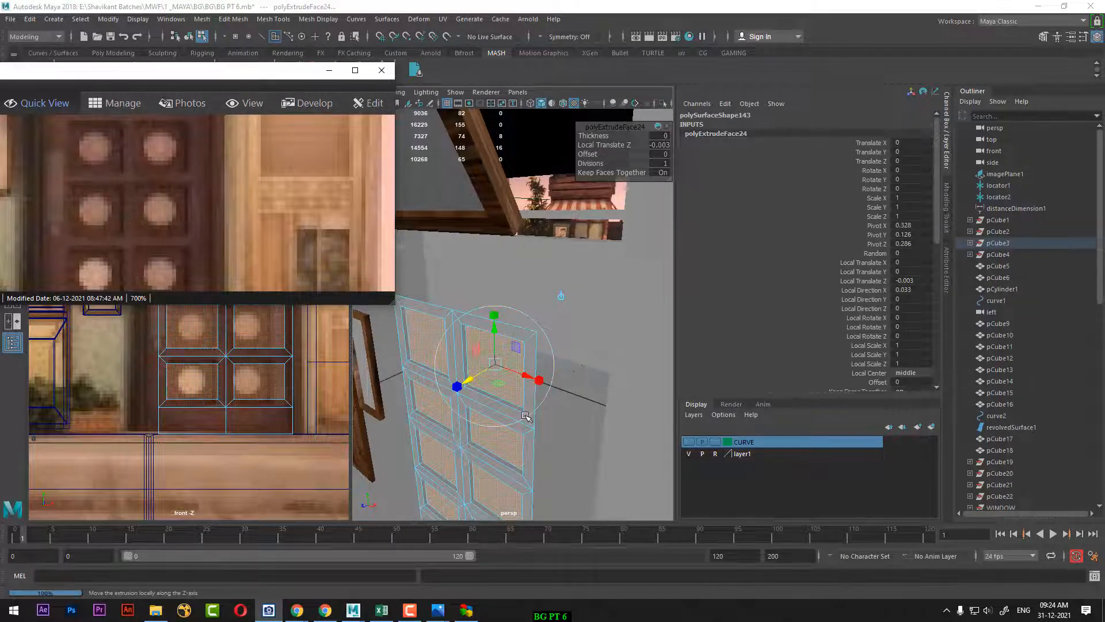
{"action": "left_click_drag", "start_coordinate": [146, 197], "coordinate": [159, 269]}
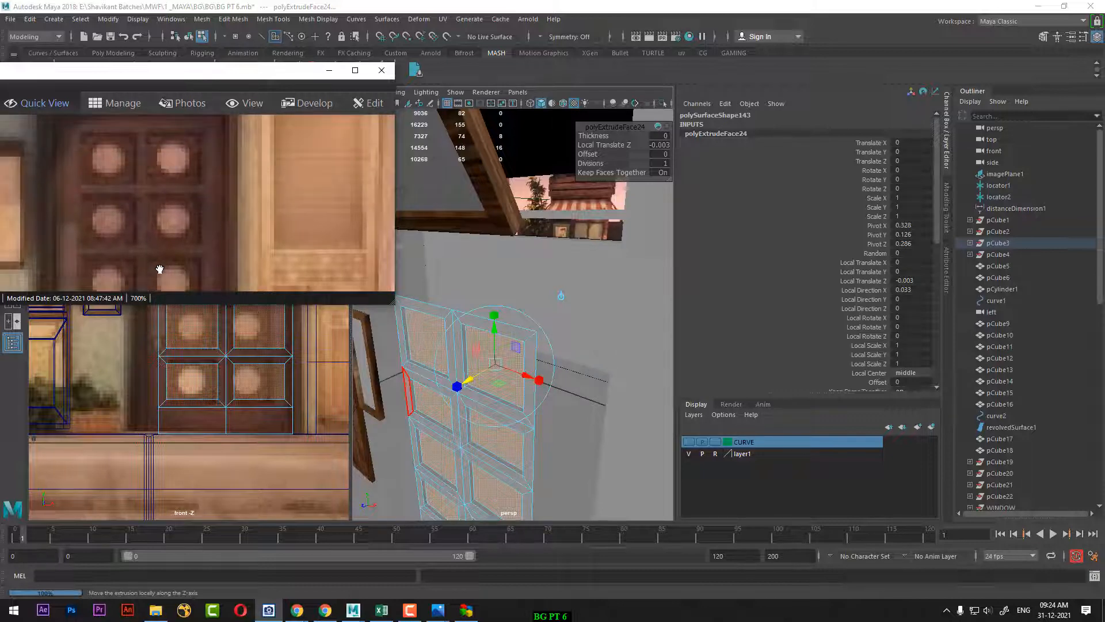
{"action": "left_click_drag", "start_coordinate": [515, 410], "coordinate": [595, 397], "text": "alt"}
{"action": "scroll", "coordinate": [564, 373], "scroll_direction": "up", "scroll_amount": 3}
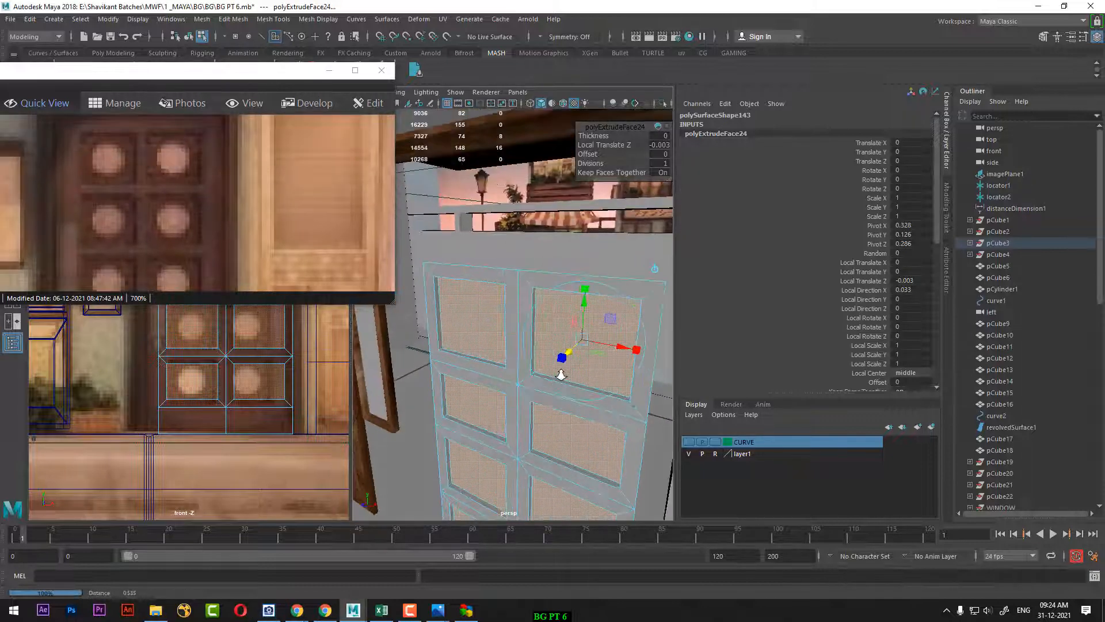
Return the door panel to object mode and hide all other objects
{"action": "right_click_drag", "start_coordinate": [477, 279], "coordinate": [533, 262]}
{"action": "left_click", "coordinate": [518, 292]}
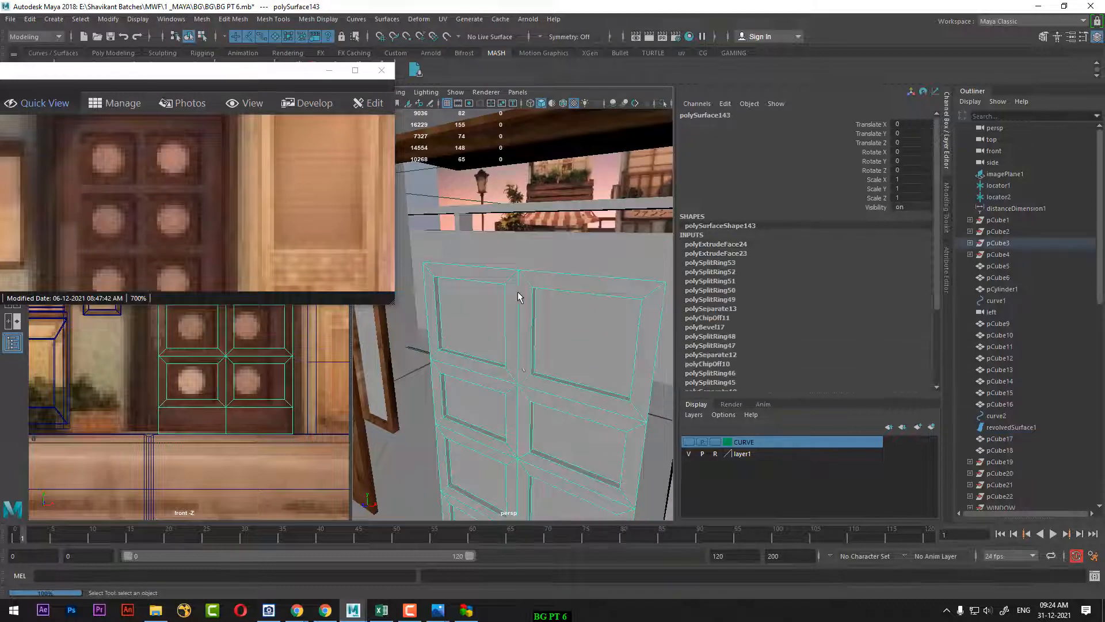
{"action": "scroll", "coordinate": [521, 364], "scroll_direction": "down", "scroll_amount": 5}
{"action": "left_click_drag", "start_coordinate": [509, 352], "coordinate": [526, 370], "text": "alt"}
{"action": "key", "text": "alt+h"}
{"action": "scroll", "coordinate": [543, 384], "scroll_direction": "up", "scroll_amount": 5}
{"action": "scroll", "coordinate": [539, 371], "scroll_direction": "down", "scroll_amount": 3}
Extrude the door panel's outer border edges backward with a Local Translate Z of -0.007 to give the door thickness
{"action": "right_click_drag", "start_coordinate": [580, 292], "coordinate": [578, 214]}
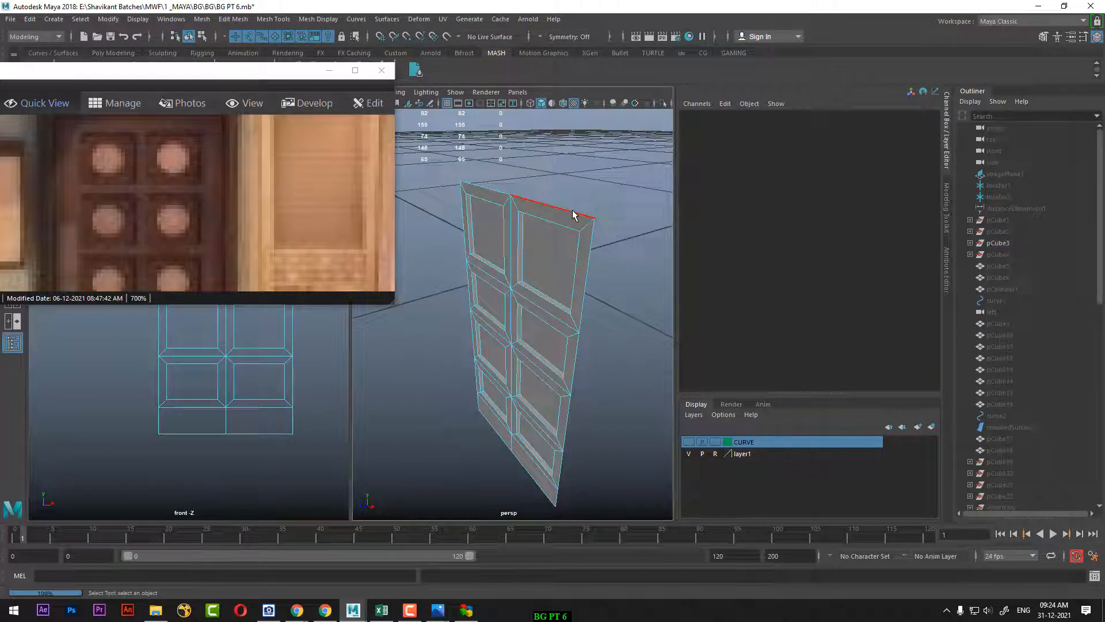
{"action": "double_click", "coordinate": [573, 214]}
{"action": "left_click", "coordinate": [186, 198]}
{"action": "scroll", "coordinate": [190, 196], "scroll_direction": "down", "scroll_amount": 4}
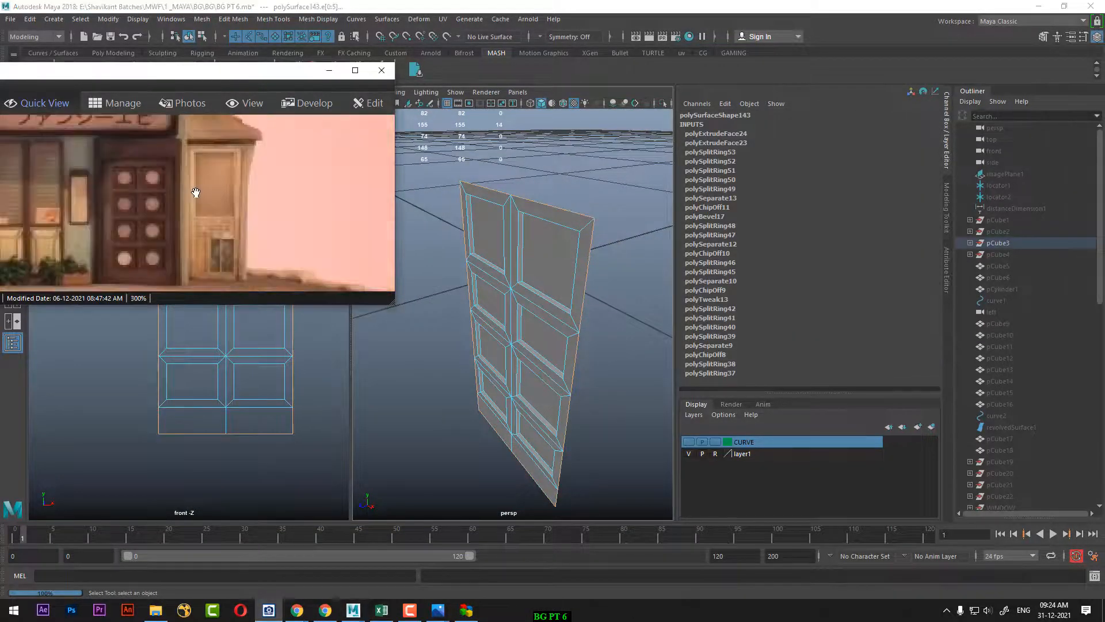
{"action": "scroll", "coordinate": [196, 193], "scroll_direction": "down", "scroll_amount": 1}
{"action": "right_click_drag", "start_coordinate": [589, 188], "coordinate": [588, 226], "text": "shift"}
{"action": "left_click_drag", "start_coordinate": [464, 448], "coordinate": [587, 342]}
{"action": "key", "text": "w"}
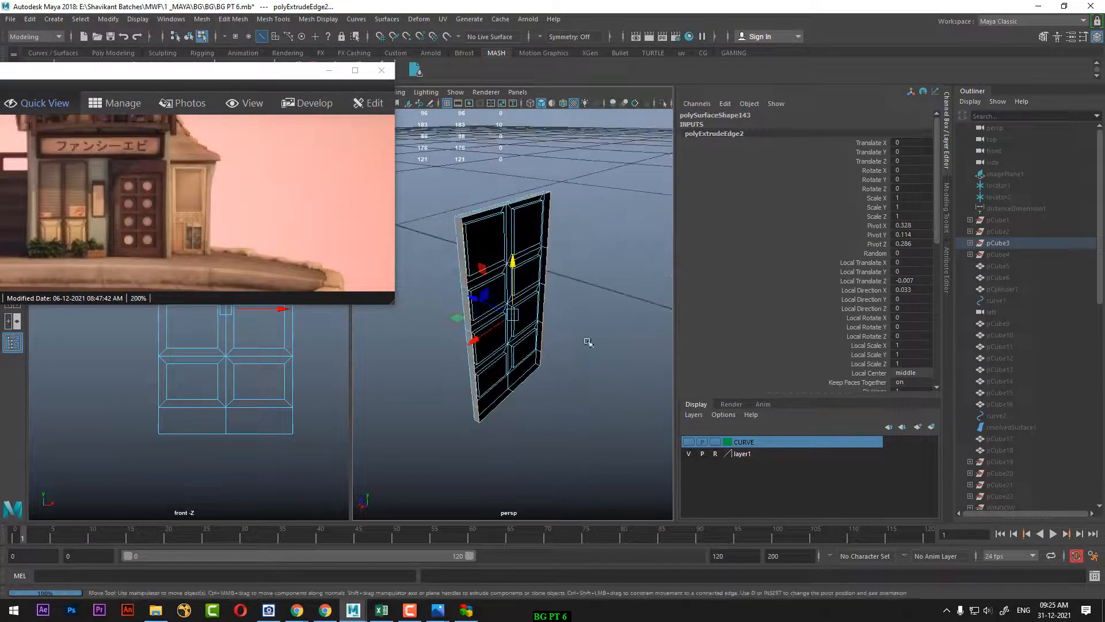
Bridge the extruded border edges across the door's open back with a linear path and 0 divisions
{"action": "right_click_drag", "start_coordinate": [596, 262], "coordinate": [640, 403], "text": "shift"}
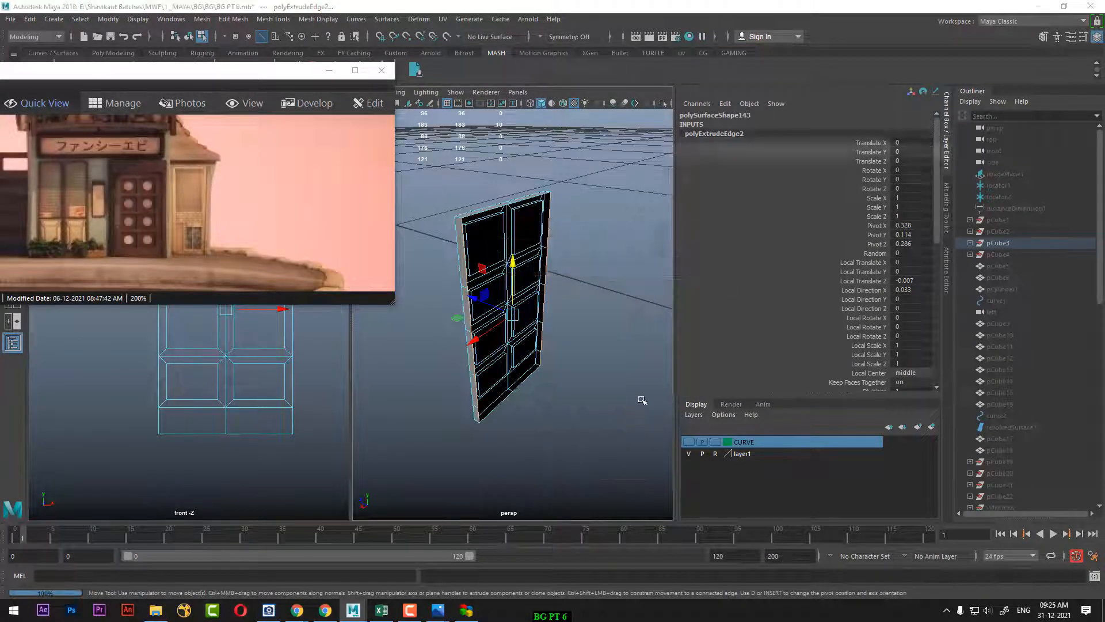
{"action": "left_click", "coordinate": [804, 384]}
{"action": "key", "text": "e"}
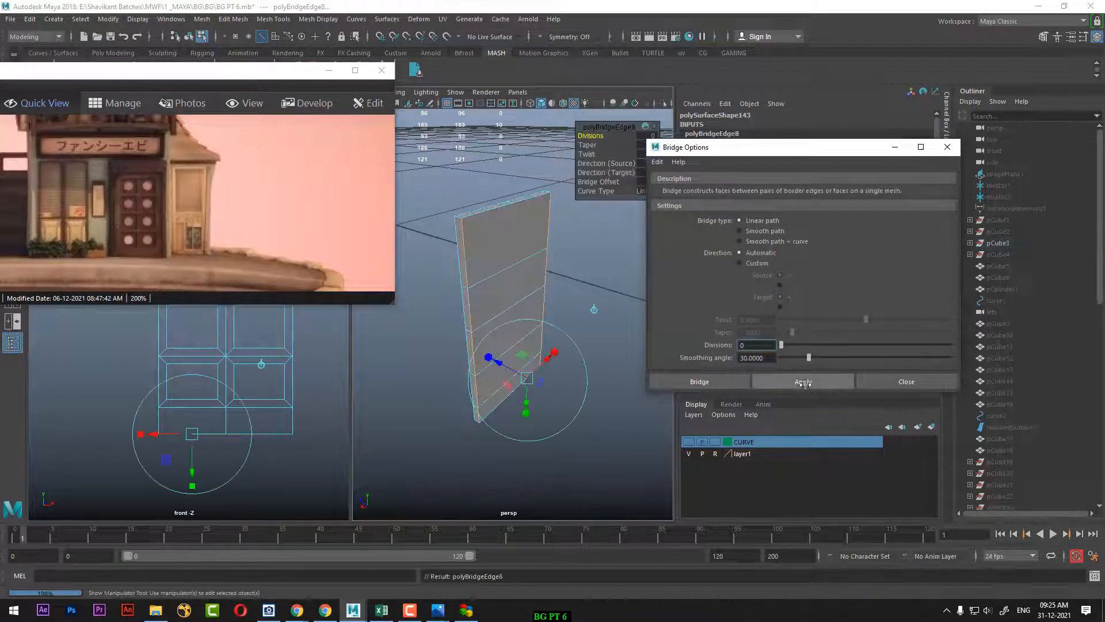
Undo the last bridge on the door's back and bridge the border edges again with a linear path and 0 divisions
{"action": "left_click_drag", "start_coordinate": [576, 357], "coordinate": [524, 378], "text": "alt"}
{"action": "key", "text": "ctrl+z"}
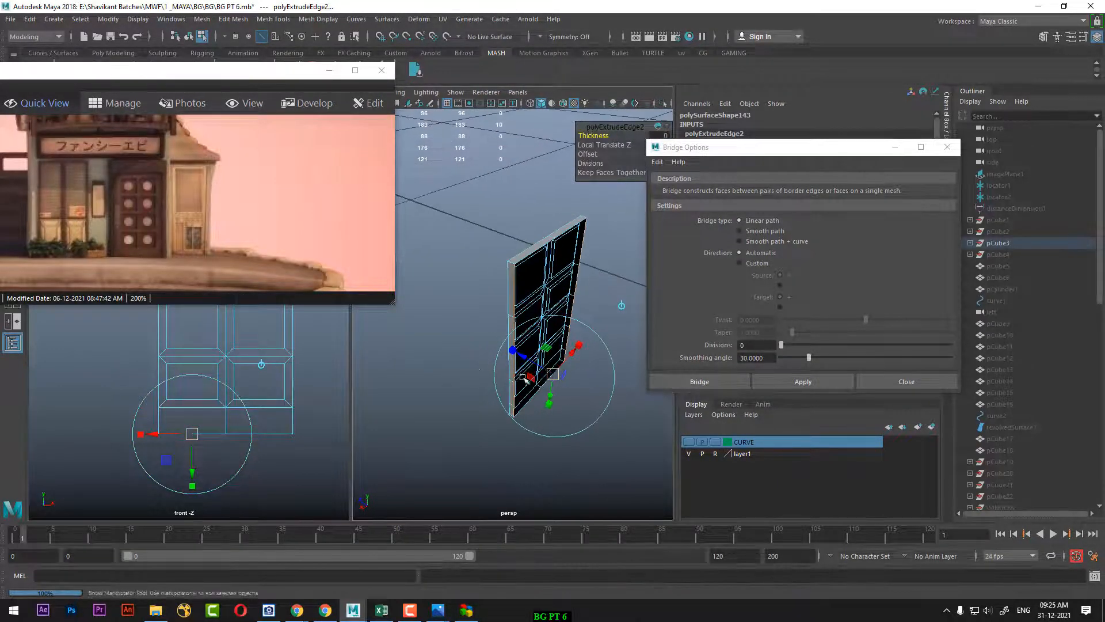
{"action": "left_click", "coordinate": [787, 384]}
{"action": "left_click_drag", "start_coordinate": [740, 152], "coordinate": [838, 154]}
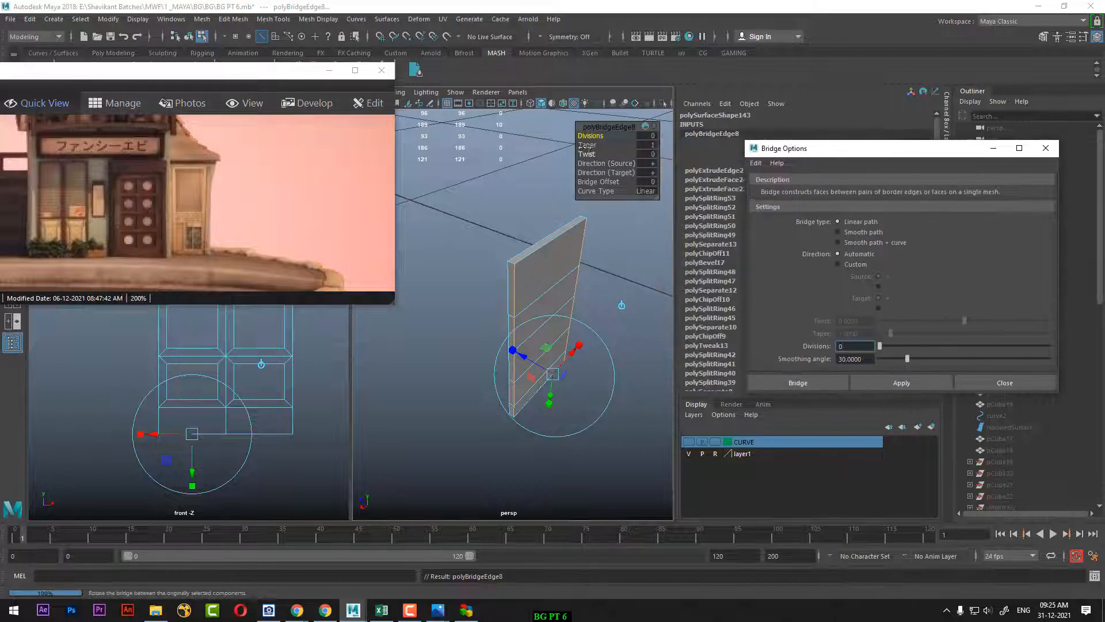
Merge all of the door panel's vertices with a Distance Threshold of 0.001 and return the panel to object mode
{"action": "left_click_drag", "start_coordinate": [536, 280], "coordinate": [542, 252], "text": "alt"}
{"action": "right_click_drag", "start_coordinate": [541, 252], "coordinate": [480, 186]}
{"action": "left_click_drag", "start_coordinate": [477, 243], "coordinate": [577, 451]}
{"action": "scroll", "coordinate": [532, 252], "scroll_direction": "up", "scroll_amount": 4}
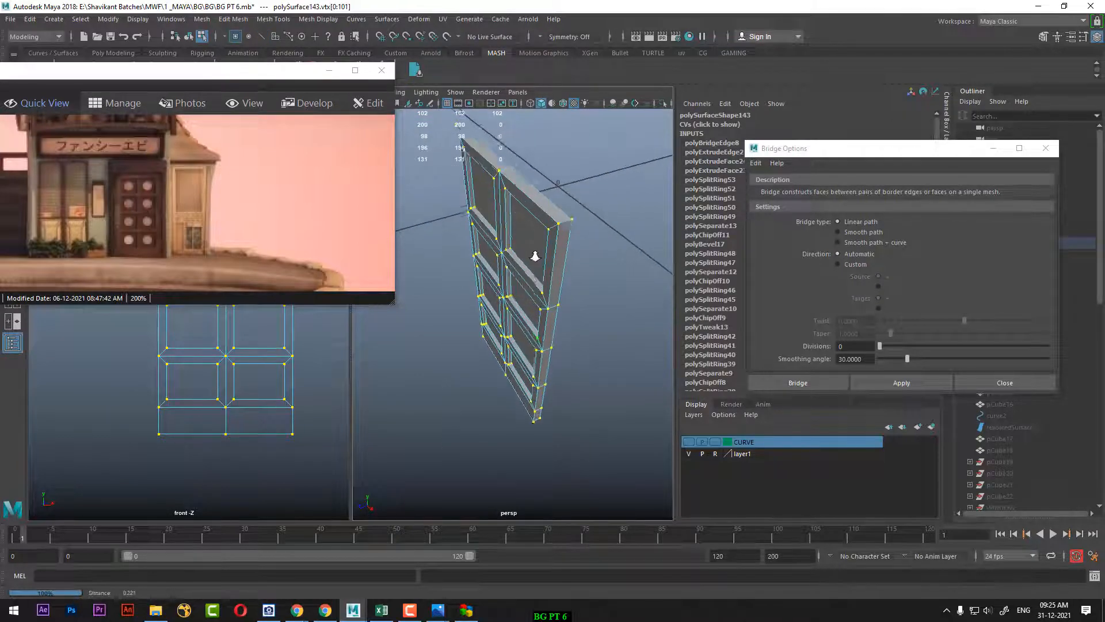
{"action": "right_click_drag", "start_coordinate": [532, 269], "coordinate": [581, 193], "text": "shift"}
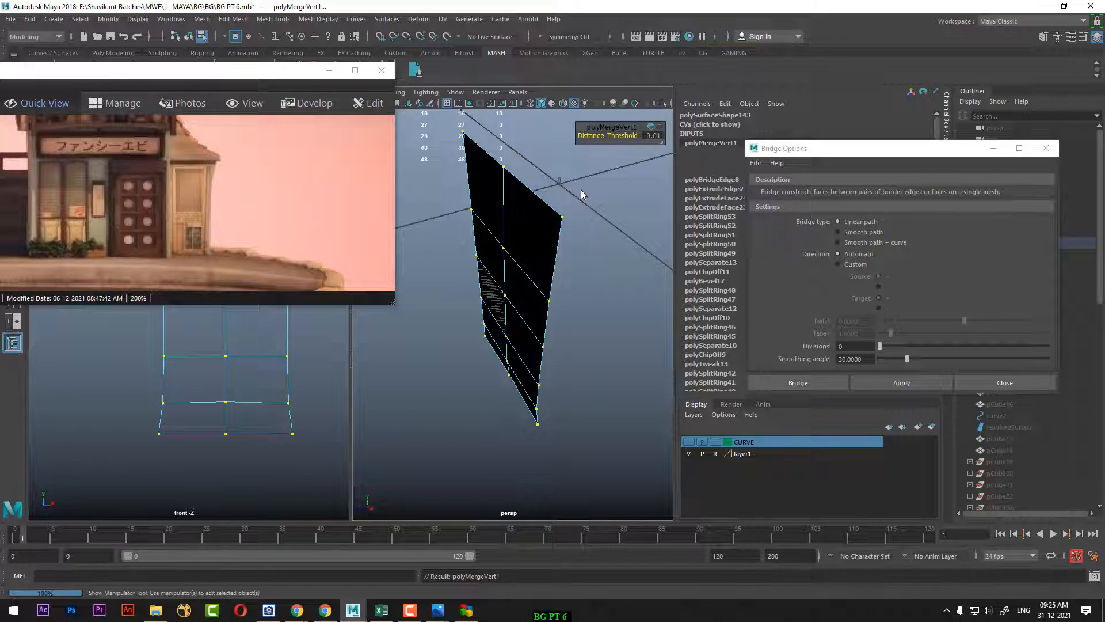
{"action": "left_click", "coordinate": [653, 135]}
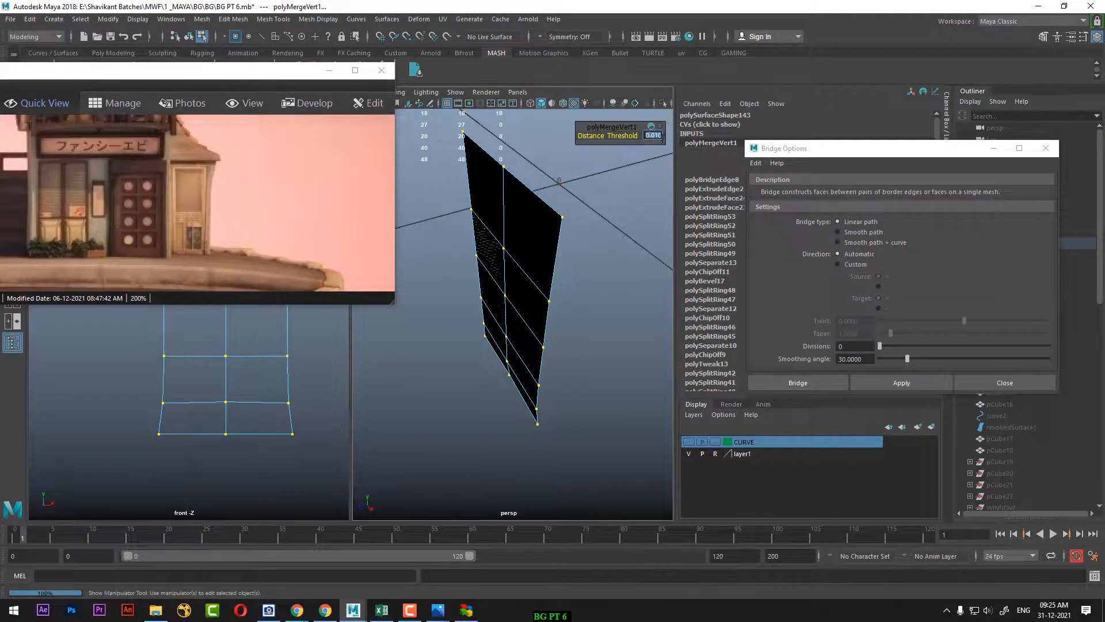
{"action": "type", "text": "0.001"}
{"action": "key", "text": "Return"}
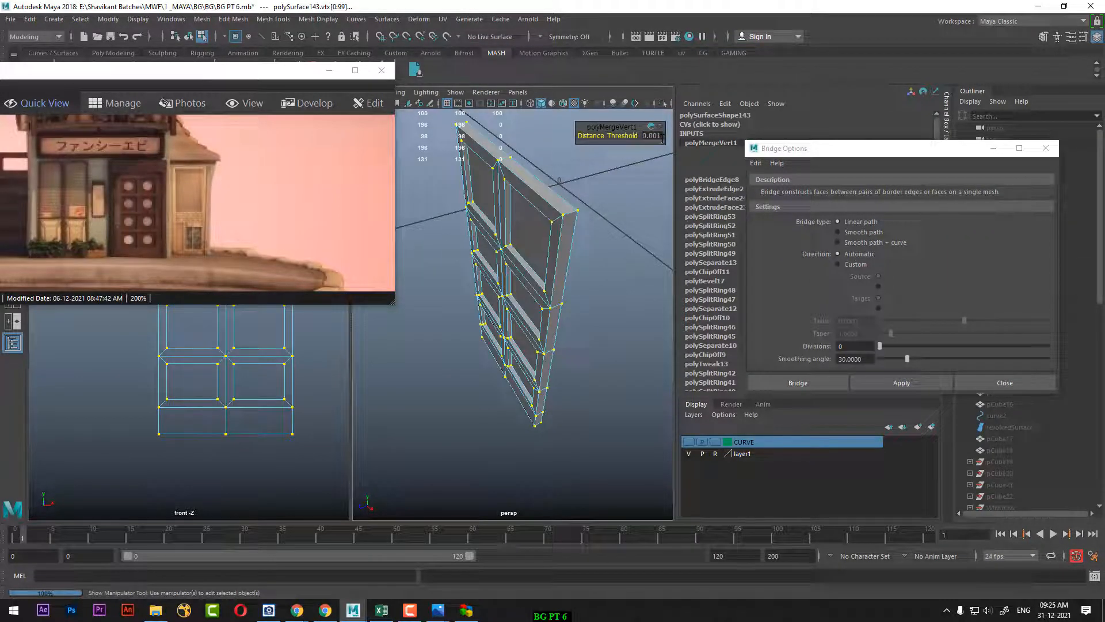
{"action": "left_click_drag", "start_coordinate": [437, 254], "coordinate": [482, 194], "text": "alt"}
{"action": "right_click_drag", "start_coordinate": [478, 192], "coordinate": [562, 140]}
{"action": "left_click", "coordinate": [562, 141]}
{"action": "left_click", "coordinate": [523, 322]}
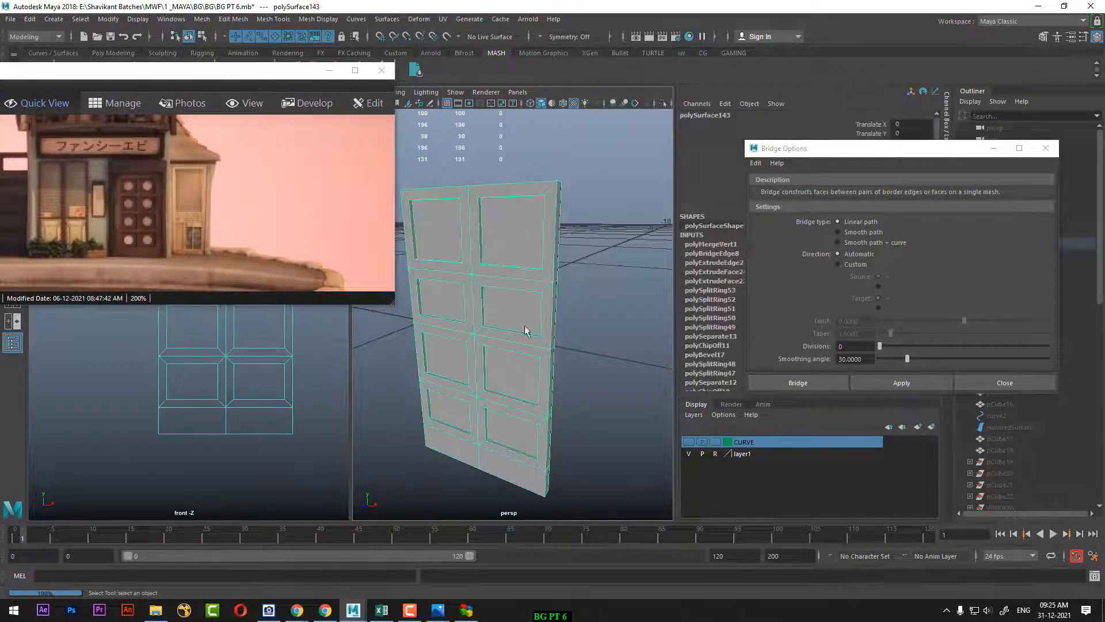
Bevel the edges around all eight door recesses with a Fraction of 0.33 and 3 segments
{"action": "scroll", "coordinate": [521, 324], "scroll_direction": "down", "scroll_amount": 5}
{"action": "left_click_drag", "start_coordinate": [517, 316], "coordinate": [564, 306], "text": "alt"}
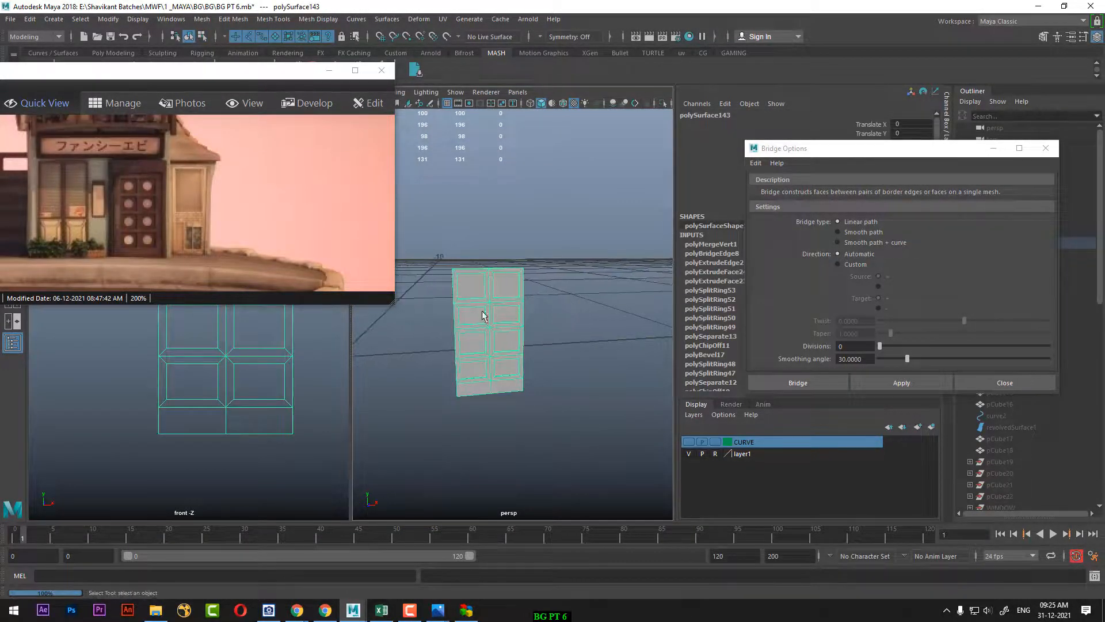
{"action": "right_click_drag", "start_coordinate": [487, 279], "coordinate": [488, 297]}
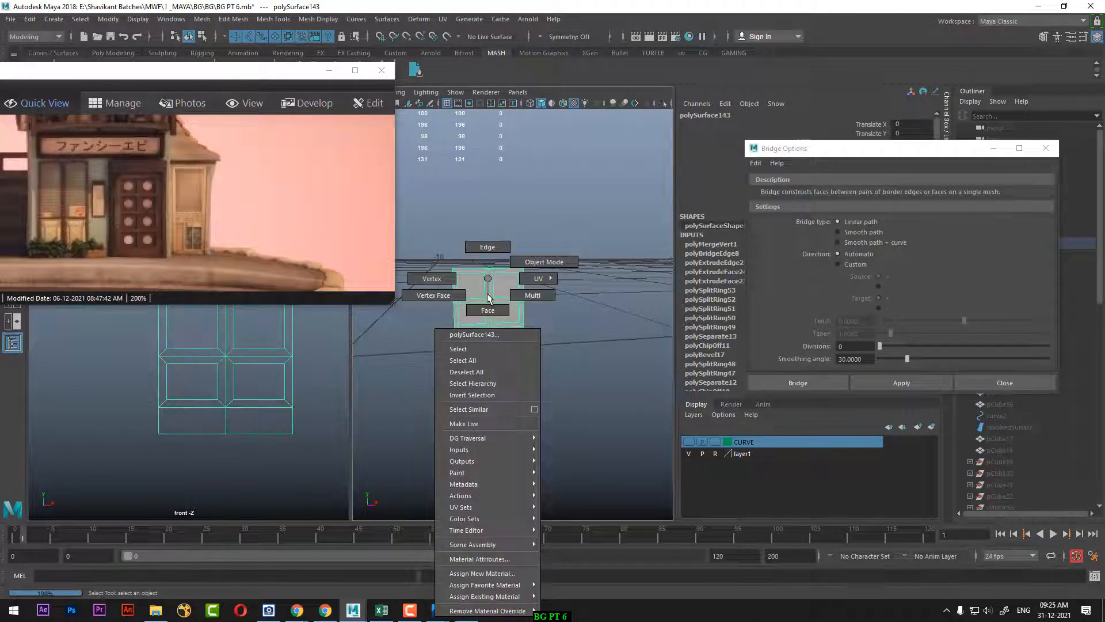
{"action": "left_click_drag", "start_coordinate": [488, 281], "coordinate": [479, 289], "text": "alt"}
{"action": "scroll", "coordinate": [484, 293], "scroll_direction": "up", "scroll_amount": 8}
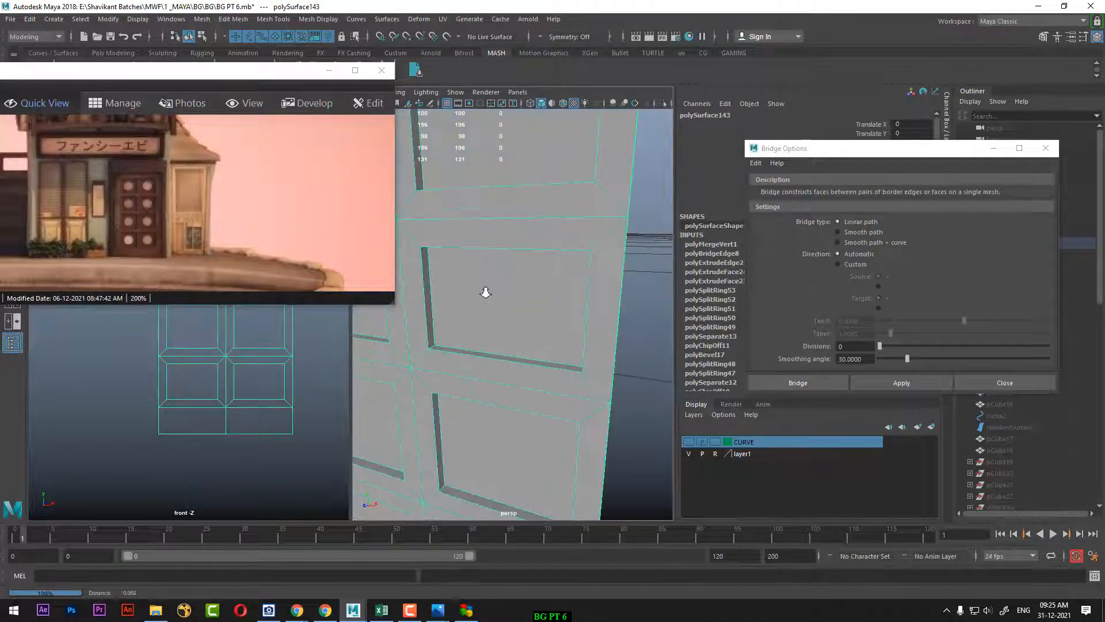
{"action": "scroll", "coordinate": [493, 306], "scroll_direction": "down", "scroll_amount": 2}
{"action": "middle_click_drag", "start_coordinate": [496, 311], "coordinate": [518, 323], "text": "alt"}
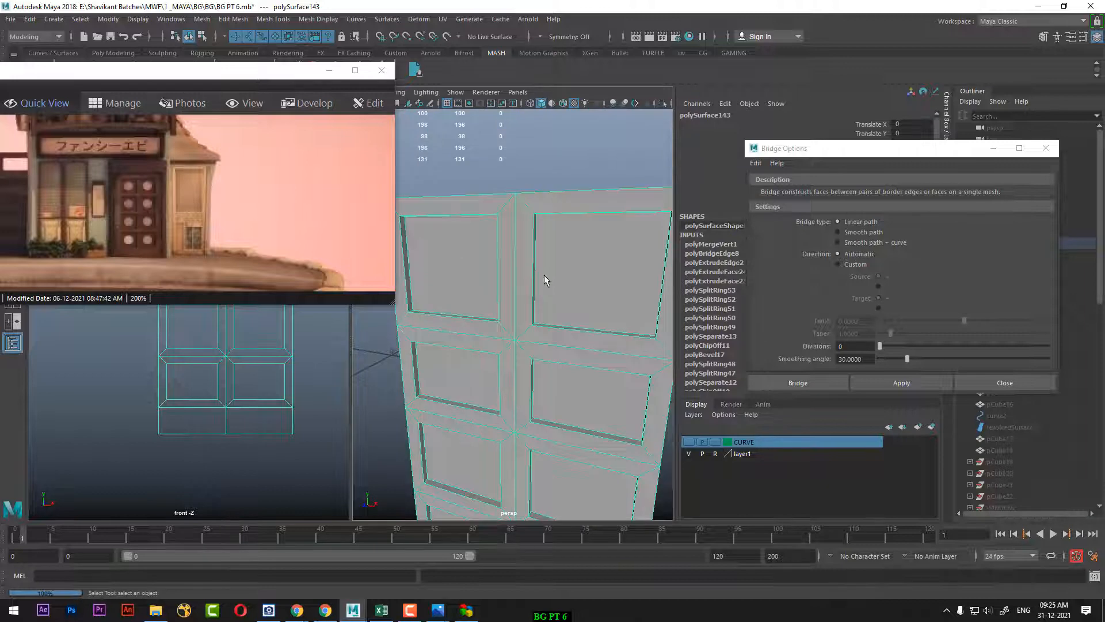
{"action": "right_click_drag", "start_coordinate": [545, 227], "coordinate": [544, 193]}
{"action": "key", "text": "space"}
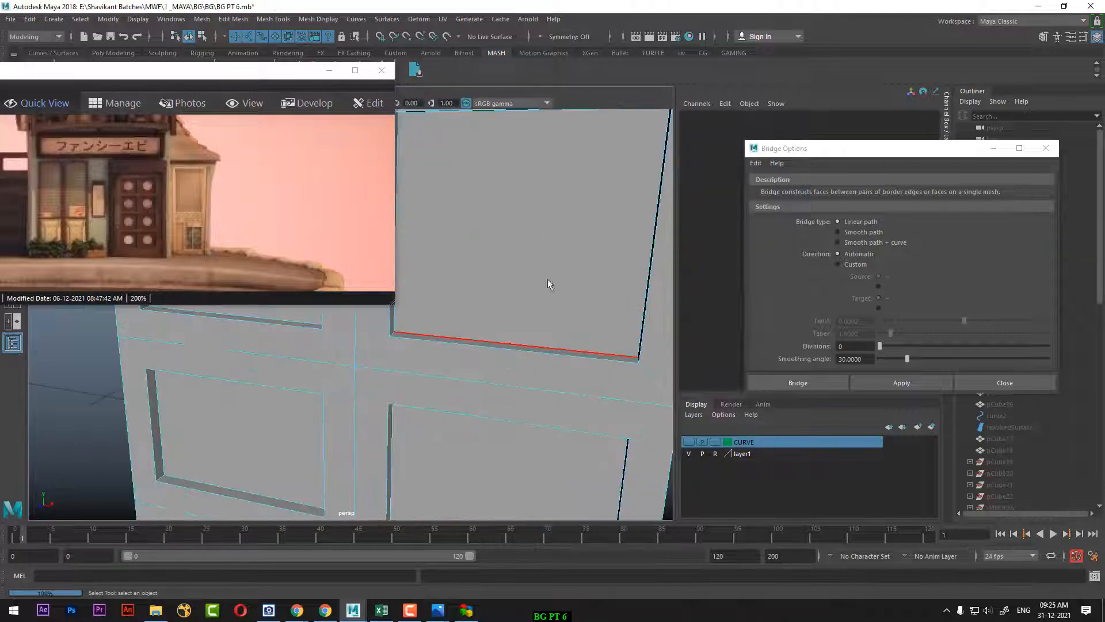
{"action": "scroll", "coordinate": [544, 281], "scroll_direction": "down", "scroll_amount": 5}
{"action": "left_click_drag", "start_coordinate": [528, 291], "coordinate": [468, 316], "text": "alt"}
{"action": "middle_click_drag", "start_coordinate": [468, 315], "coordinate": [506, 298], "text": "alt"}
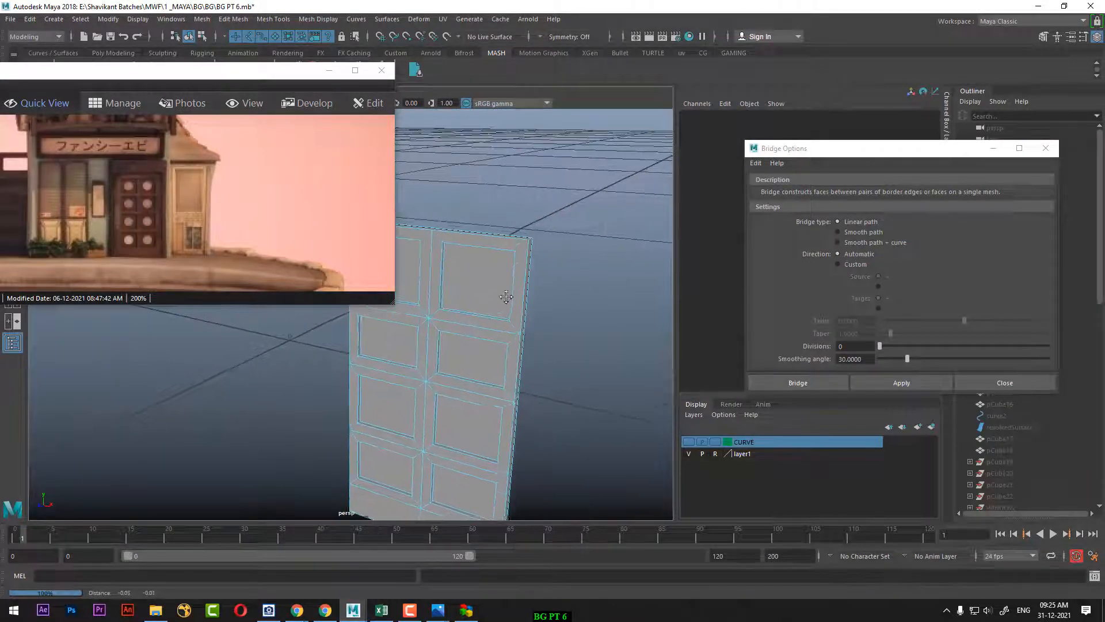
{"action": "scroll", "coordinate": [500, 281], "scroll_direction": "up", "scroll_amount": 1}
{"action": "left_click", "coordinate": [492, 247]}
{"action": "left_click_drag", "start_coordinate": [492, 247], "coordinate": [472, 288], "text": "alt"}
{"action": "scroll", "coordinate": [472, 288], "scroll_direction": "up", "scroll_amount": 4}
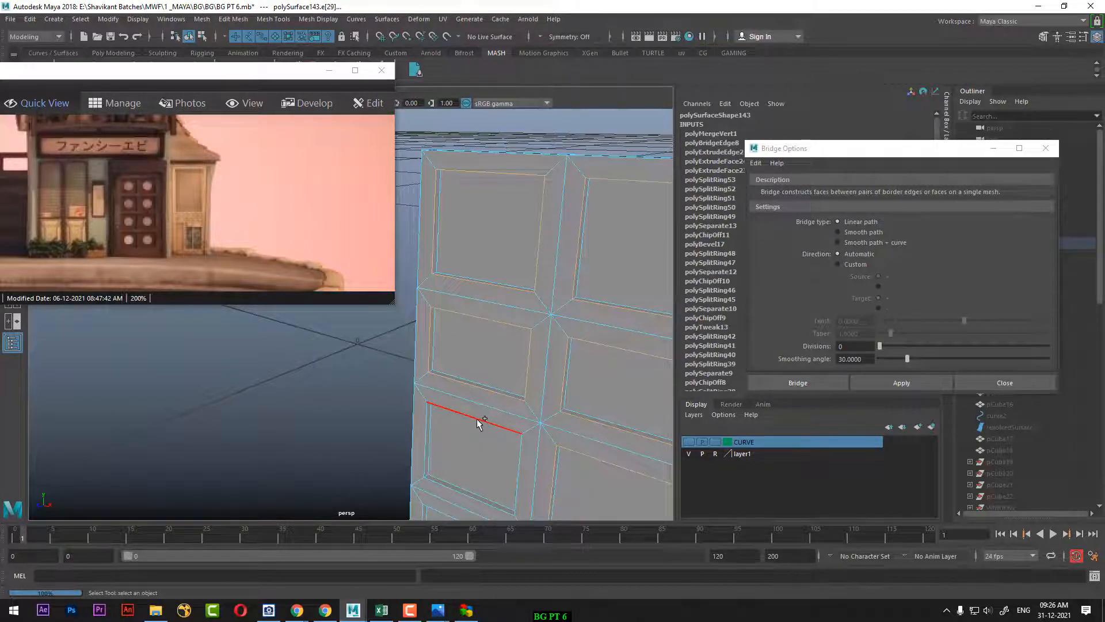
{"action": "middle_click_drag", "start_coordinate": [477, 424], "coordinate": [501, 418], "text": "alt"}
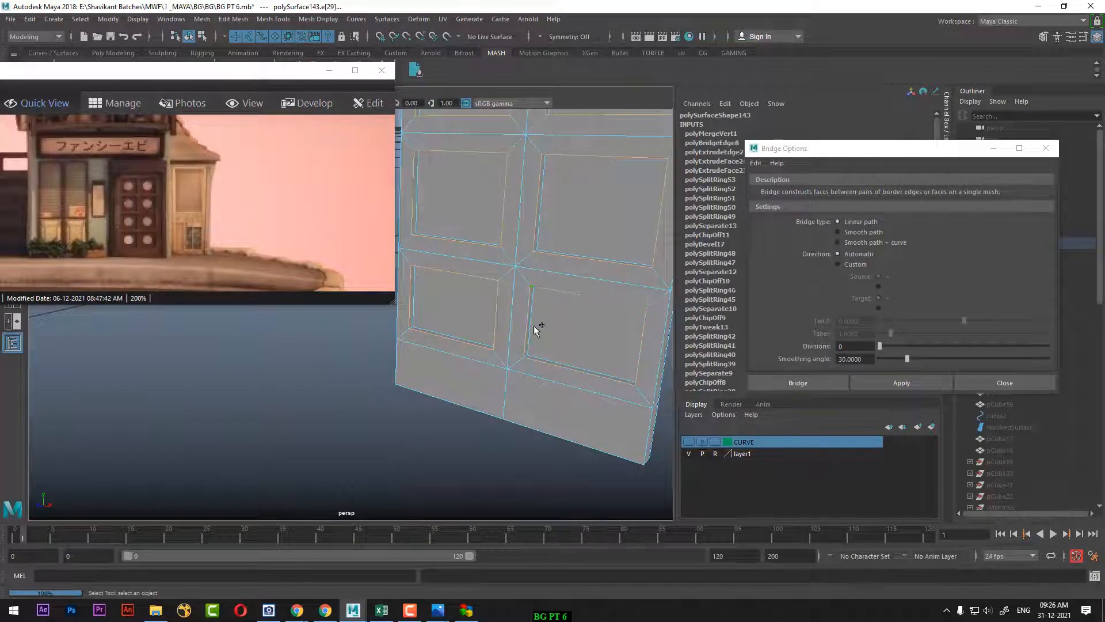
{"action": "right_click_drag", "start_coordinate": [455, 320], "coordinate": [494, 322], "text": "shift"}
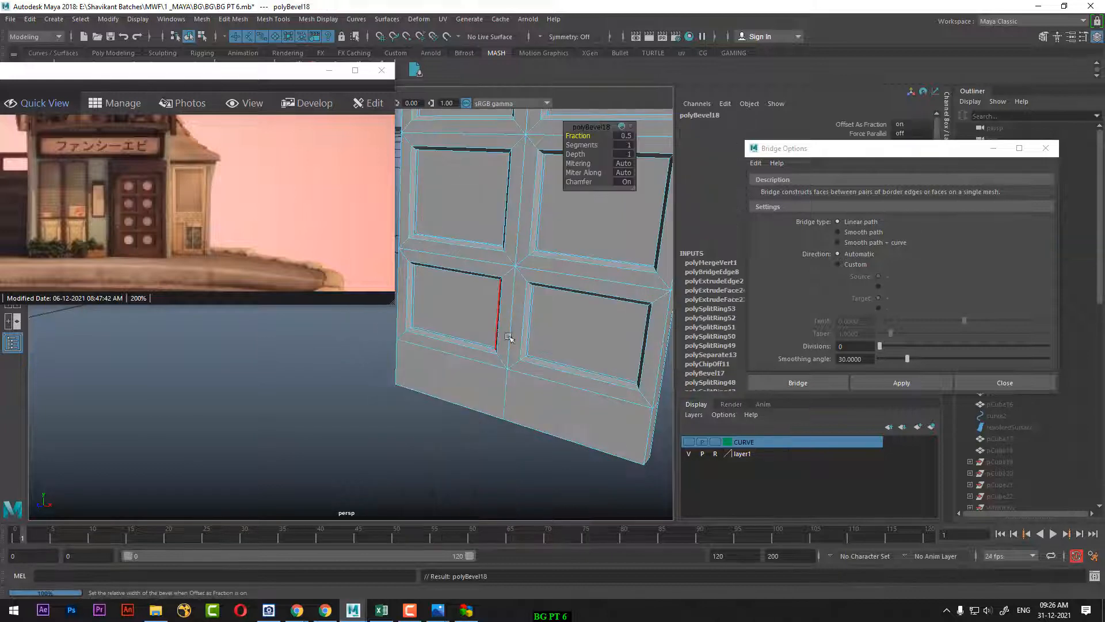
{"action": "mouse_move", "coordinate": [581, 144]}
{"action": "left_mouse_down"}
{"action": "mouse_move", "coordinate": [595, 141]}
{"action": "mouse_move", "coordinate": [574, 136]}
{"action": "left_mouse_up"}
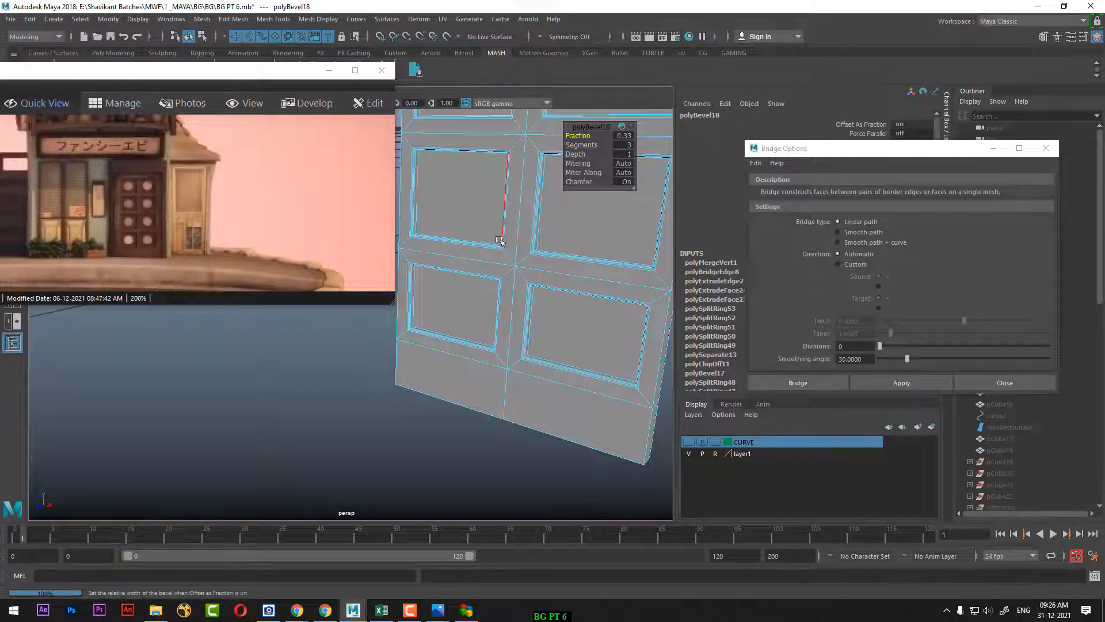
Return the beveled door panel to object mode and close the Bridge Options window
{"action": "right_click_drag", "start_coordinate": [498, 239], "coordinate": [546, 219]}
{"action": "left_click", "coordinate": [316, 413]}
{"action": "right_click_drag", "start_coordinate": [458, 394], "coordinate": [459, 345], "text": "alt"}
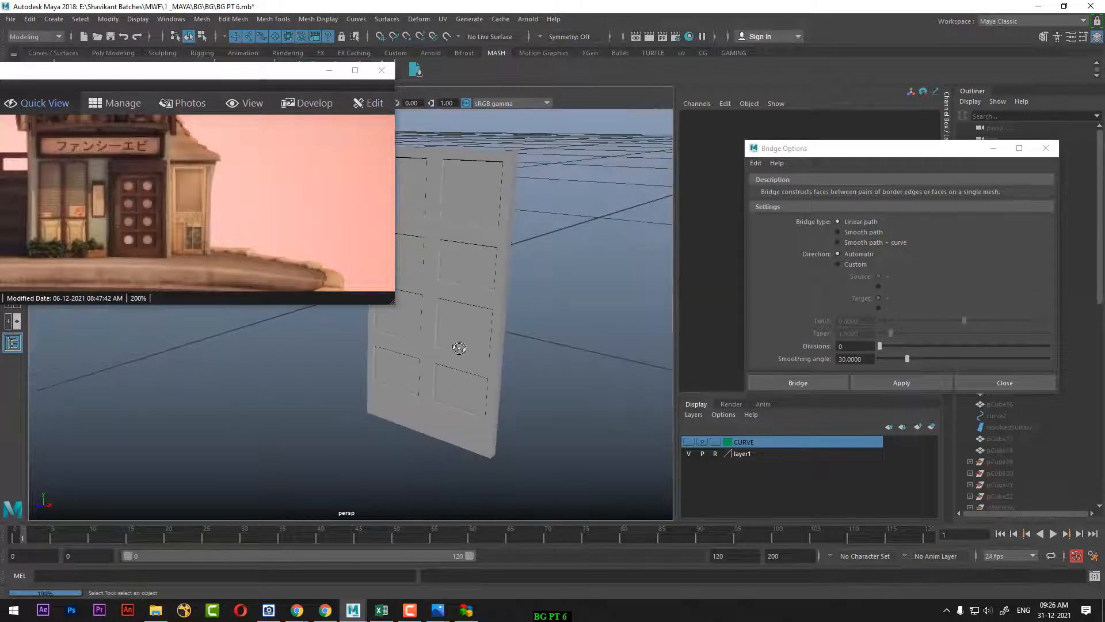
{"action": "left_click_drag", "start_coordinate": [459, 345], "coordinate": [489, 361], "text": "alt"}
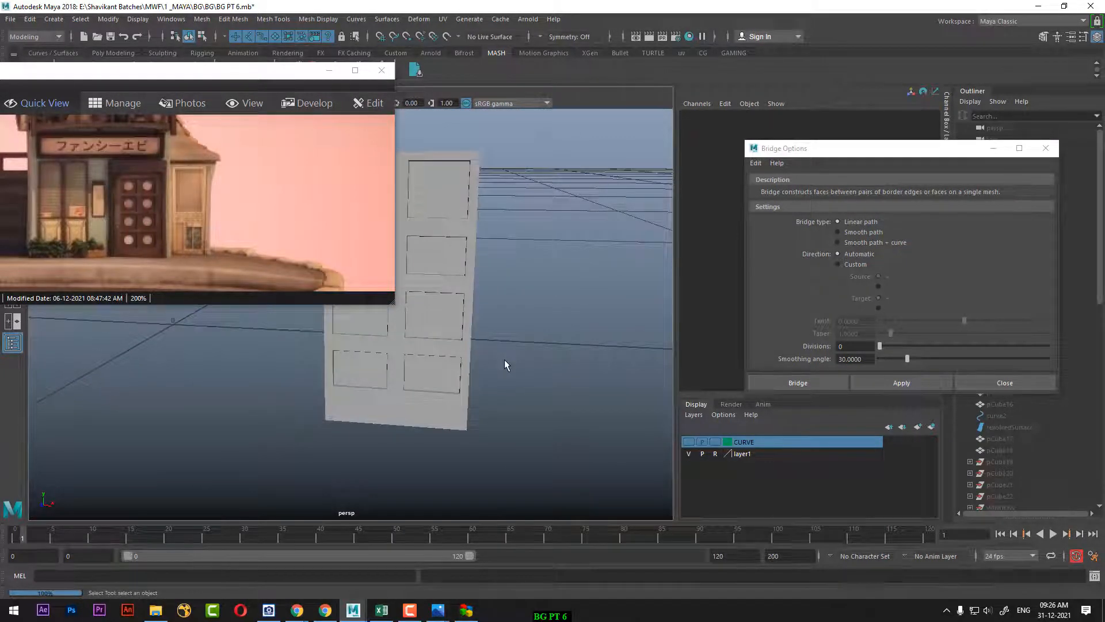
{"action": "left_click", "coordinate": [1036, 381]}
{"action": "middle_click_drag", "start_coordinate": [505, 372], "coordinate": [549, 312], "text": "alt"}
{"action": "left_click_drag", "start_coordinate": [549, 312], "coordinate": [533, 314], "text": "alt"}
{"action": "key", "text": "space"}
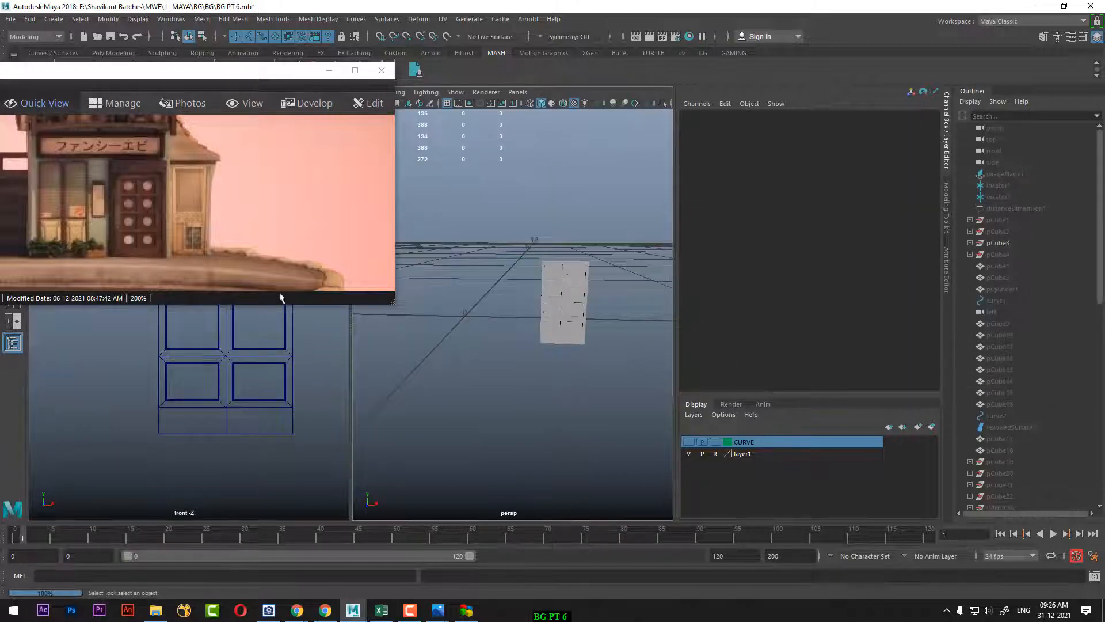
Move the reference image clear of the front view and unhide the other objects while the door panel is in vertex mode
{"action": "left_click_drag", "start_coordinate": [288, 77], "coordinate": [956, 169]}
{"action": "scroll", "coordinate": [190, 290], "scroll_direction": "up", "scroll_amount": 1}
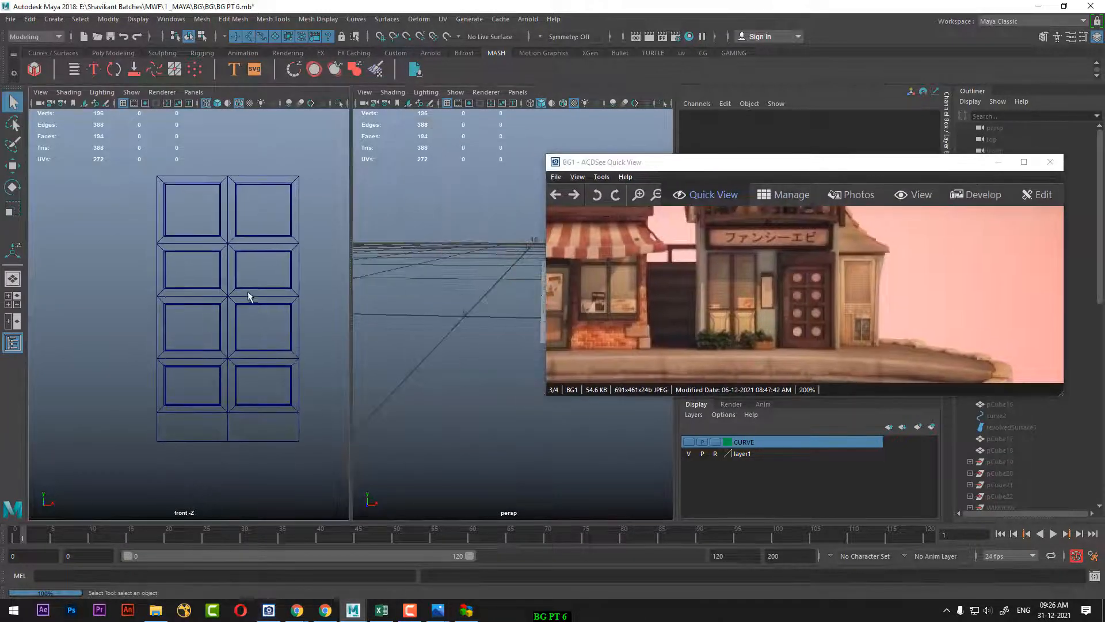
{"action": "middle_click_drag", "start_coordinate": [197, 274], "coordinate": [178, 274], "text": "alt"}
{"action": "scroll", "coordinate": [187, 269], "scroll_direction": "up", "scroll_amount": 1}
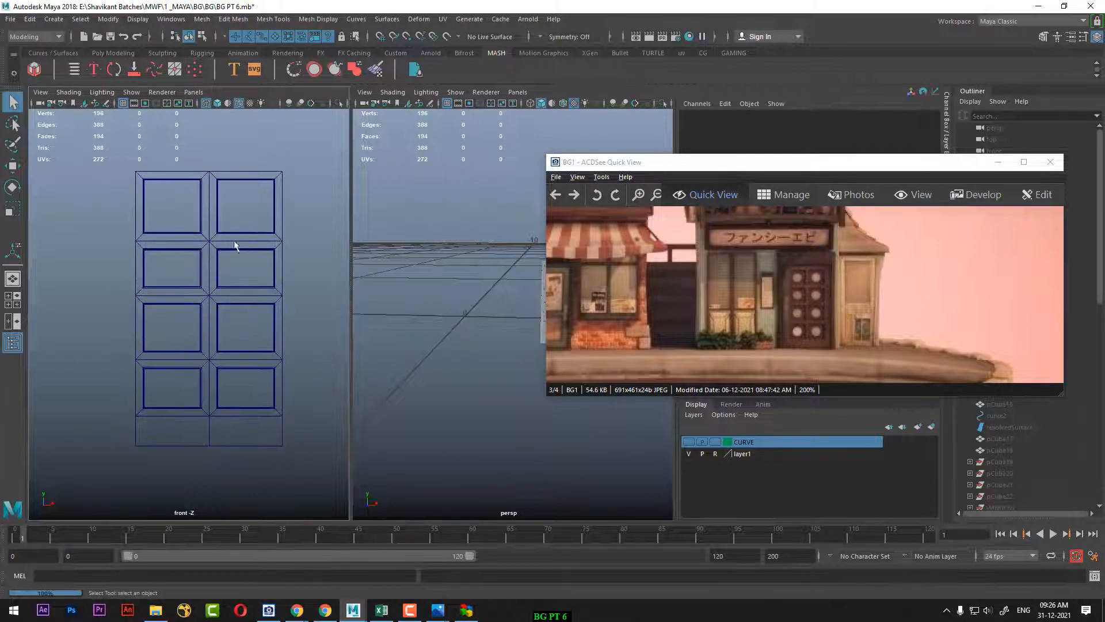
{"action": "right_click_drag", "start_coordinate": [240, 231], "coordinate": [117, 221]}
{"action": "scroll", "coordinate": [122, 239], "scroll_direction": "up", "scroll_amount": 1}
{"action": "left_click_drag", "start_coordinate": [110, 222], "coordinate": [311, 250]}
{"action": "key", "text": "w"}
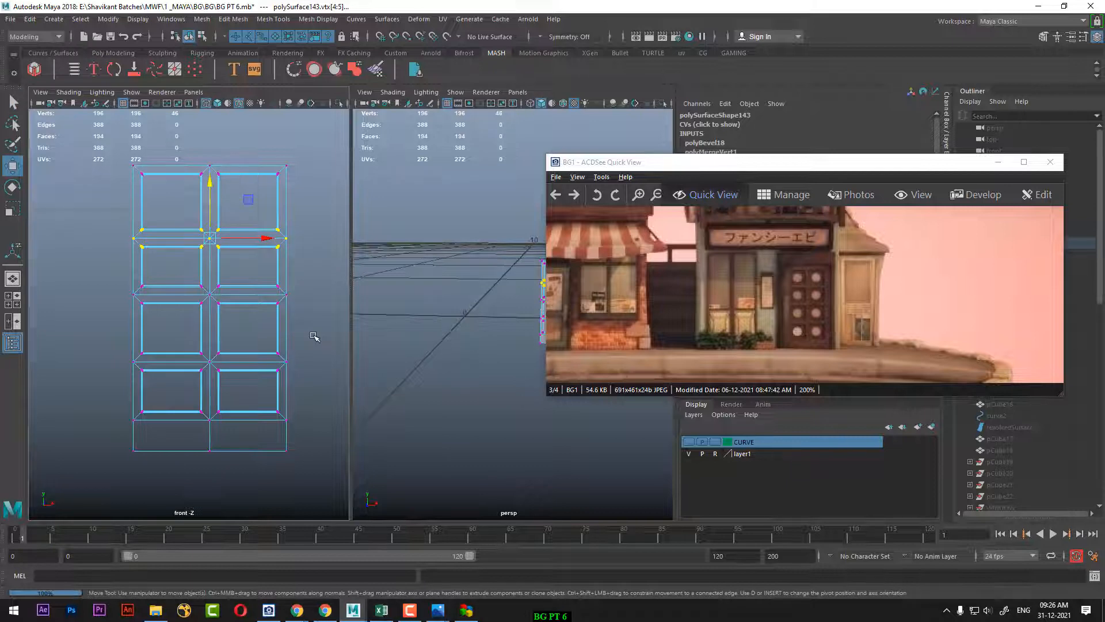
{"action": "key", "text": "ctrl+shift+h"}
{"action": "scroll", "coordinate": [191, 244], "scroll_direction": "up", "scroll_amount": 1}
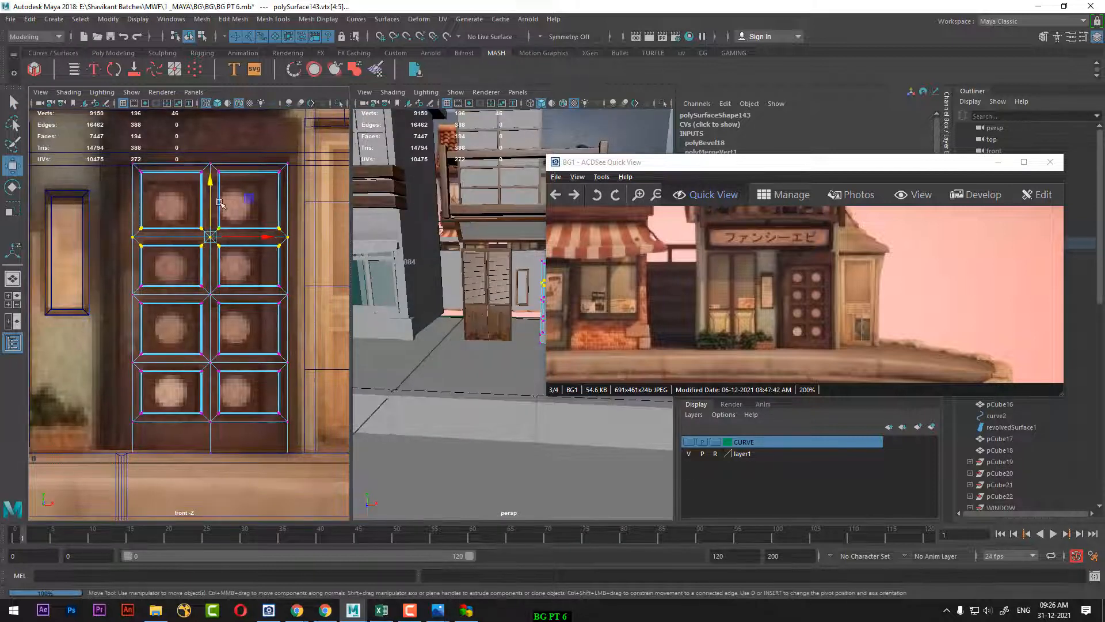
{"action": "scroll", "coordinate": [124, 182], "scroll_direction": "up", "scroll_amount": 3}
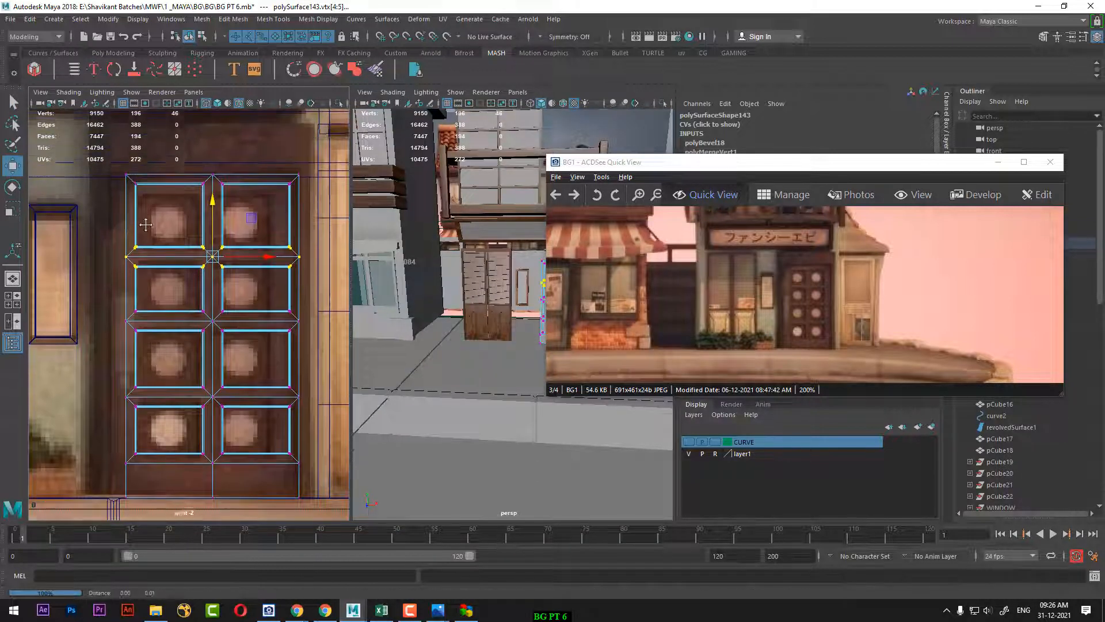
Lower the top edges of the uppermost recesses and the crossbar vertices beneath them to follow the reference door
{"action": "left_click_drag", "start_coordinate": [215, 192], "coordinate": [301, 194]}
{"action": "left_click_drag", "start_coordinate": [212, 133], "coordinate": [212, 141]}
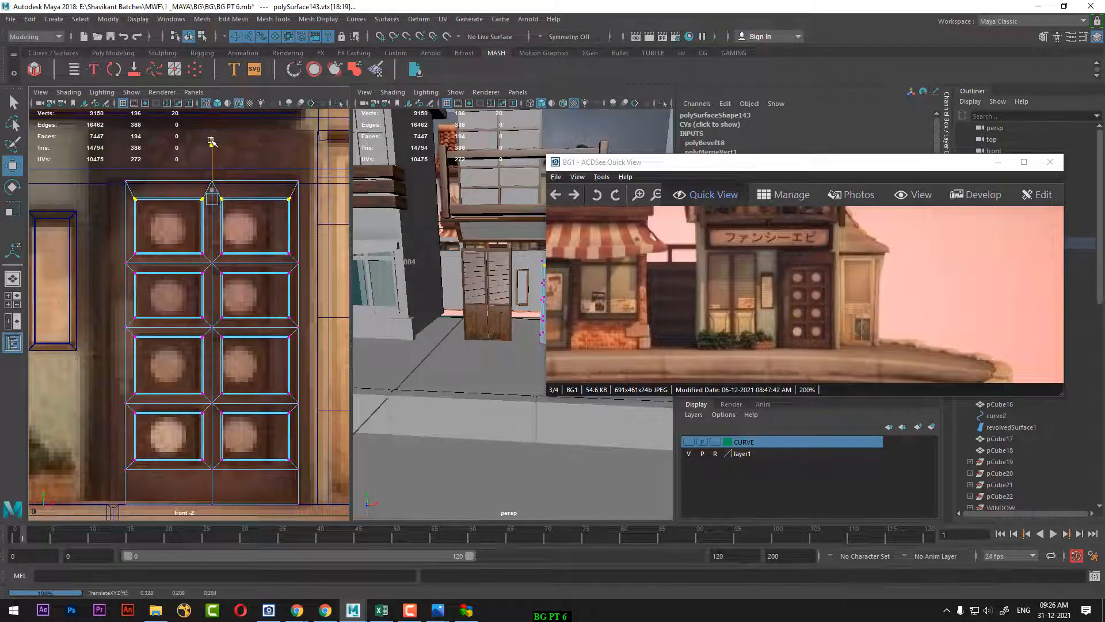
{"action": "left_click_drag", "start_coordinate": [122, 254], "coordinate": [305, 283]}
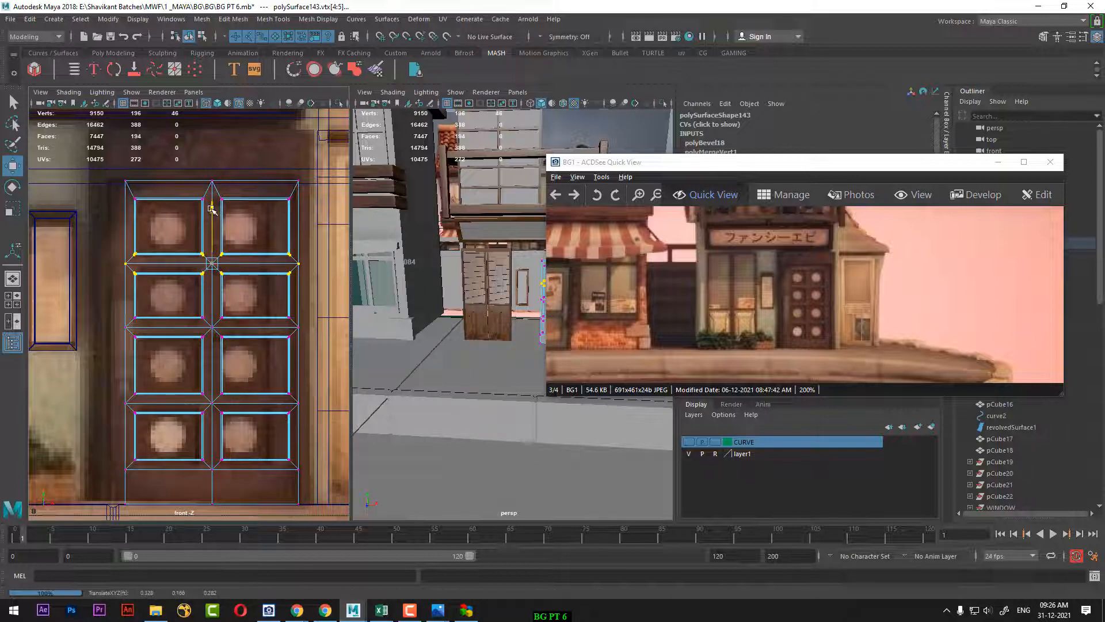
{"action": "left_click_drag", "start_coordinate": [212, 209], "coordinate": [211, 220]}
Make the second row of recesses taller by raising its top-edge vertices and lowering its bottom-edge vertices
{"action": "left_click_drag", "start_coordinate": [311, 276], "coordinate": [107, 273]}
{"action": "left_click_drag", "start_coordinate": [212, 222], "coordinate": [212, 217]}
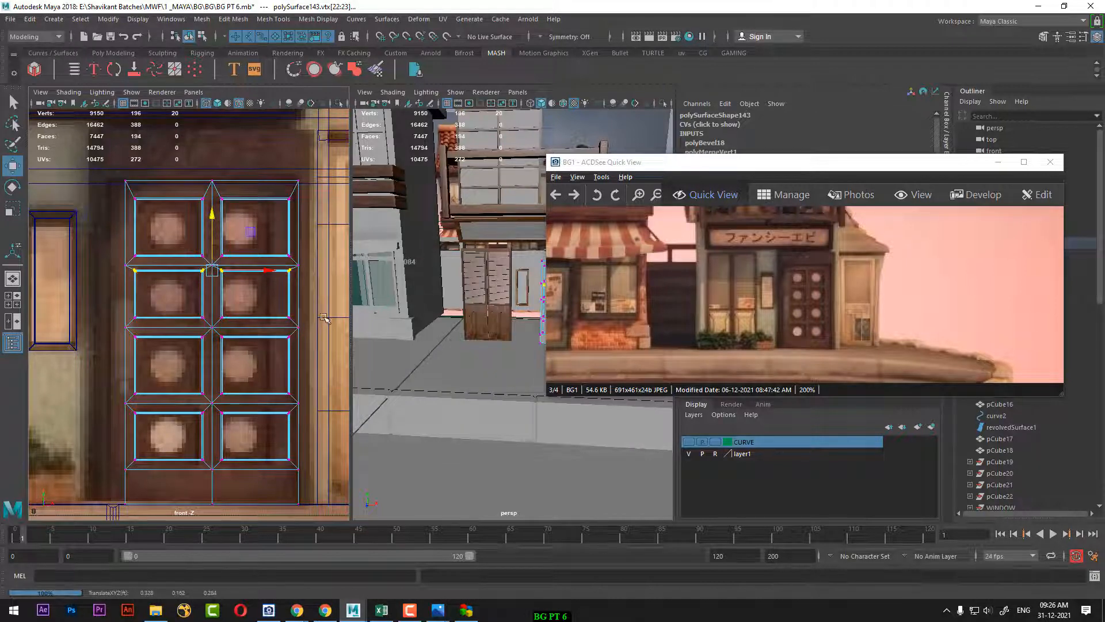
{"action": "left_click_drag", "start_coordinate": [324, 322], "coordinate": [108, 297]}
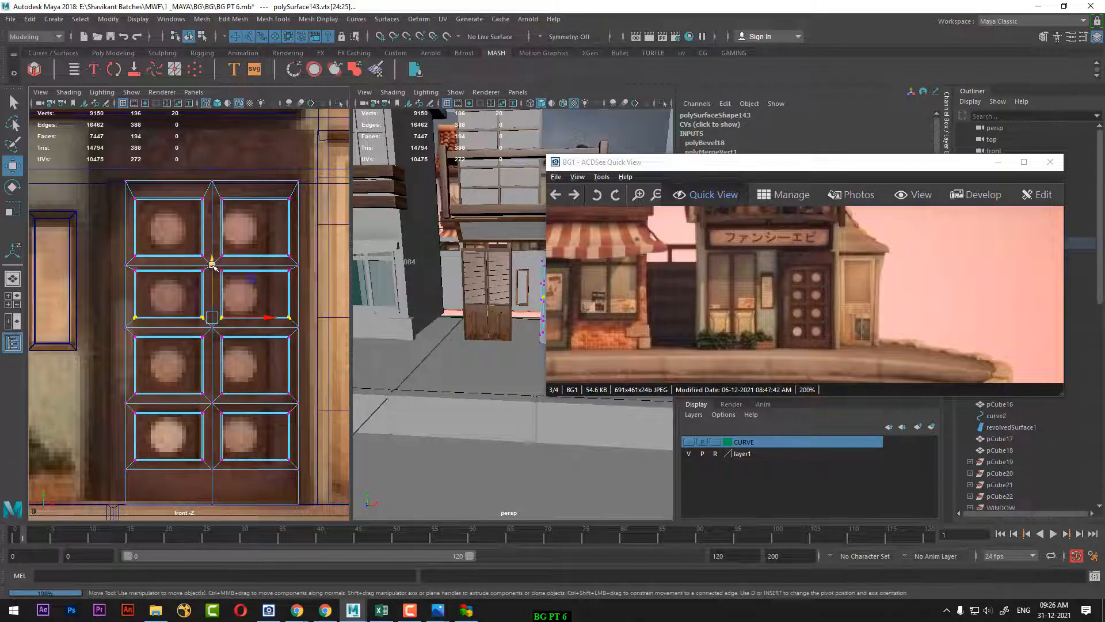
{"action": "left_click_drag", "start_coordinate": [212, 265], "coordinate": [212, 270]}
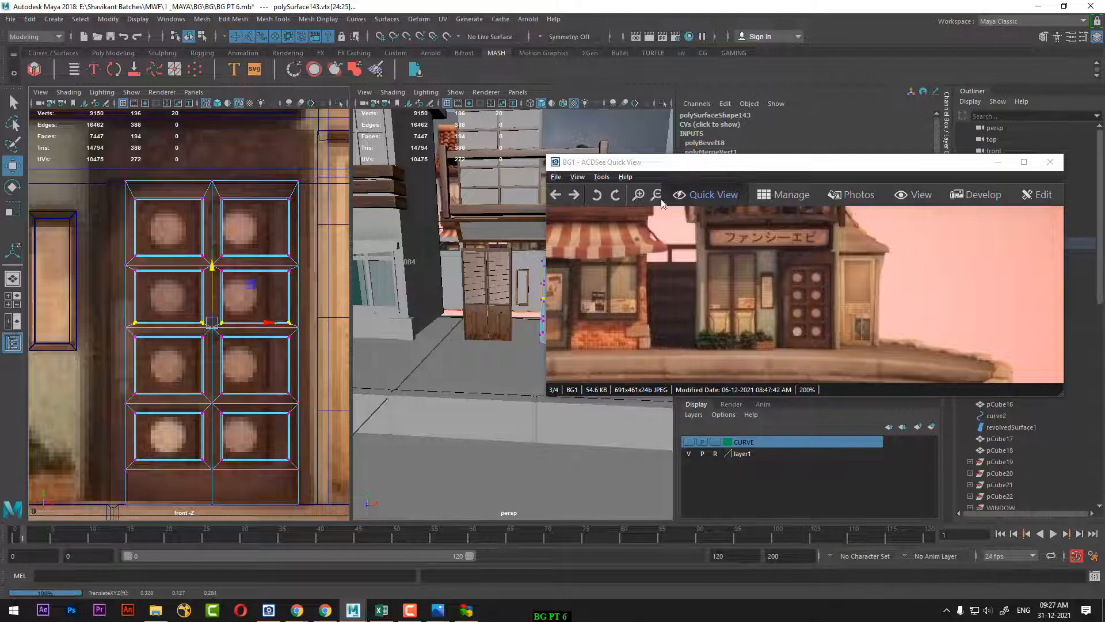
Compare the door with the reference and slightly lower the top and bottom edge vertices of the uppermost recesses
{"action": "left_click_drag", "start_coordinate": [672, 167], "coordinate": [859, 182]}
{"action": "scroll", "coordinate": [535, 366], "scroll_direction": "up", "scroll_amount": 6}
{"action": "left_click_drag", "start_coordinate": [547, 374], "coordinate": [535, 350], "text": "alt"}
{"action": "scroll", "coordinate": [517, 361], "scroll_direction": "down", "scroll_amount": 4}
{"action": "scroll", "coordinate": [533, 361], "scroll_direction": "down", "scroll_amount": 4}
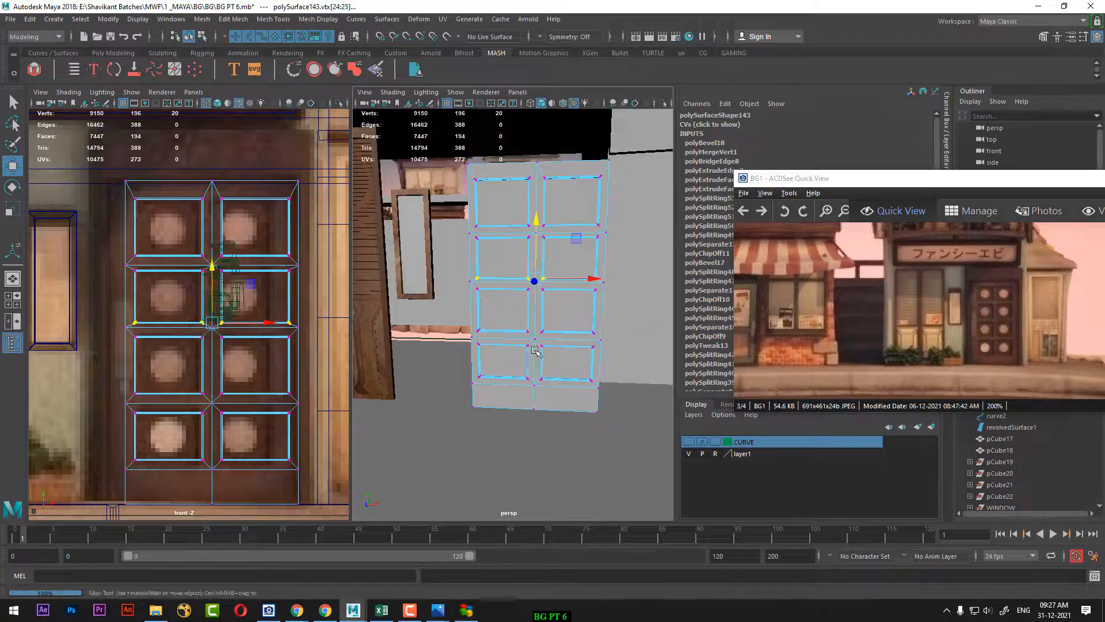
{"action": "middle_click_drag", "start_coordinate": [228, 238], "coordinate": [225, 244], "text": "alt"}
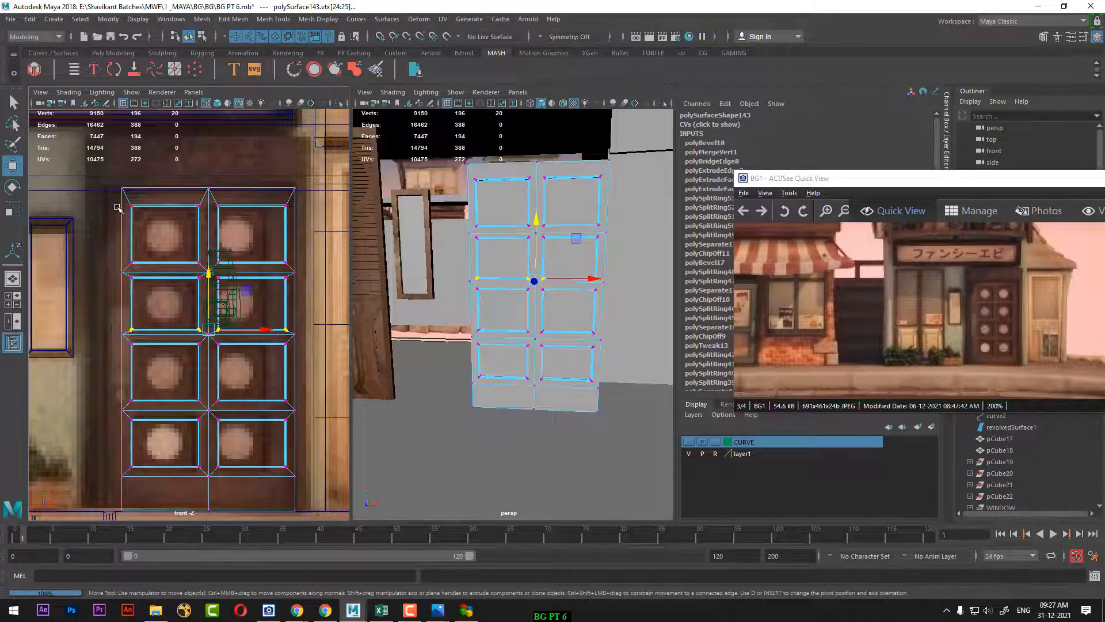
{"action": "left_click_drag", "start_coordinate": [109, 200], "coordinate": [293, 222]}
{"action": "left_click_drag", "start_coordinate": [210, 152], "coordinate": [210, 154]}
{"action": "left_click_drag", "start_coordinate": [229, 248], "coordinate": [312, 267]}
{"action": "left_click_drag", "start_coordinate": [206, 212], "coordinate": [209, 216]}
Return the door panel to object mode and assign the existing dark wood-textured material to it
{"action": "left_click_drag", "start_coordinate": [523, 363], "coordinate": [511, 344], "text": "alt"}
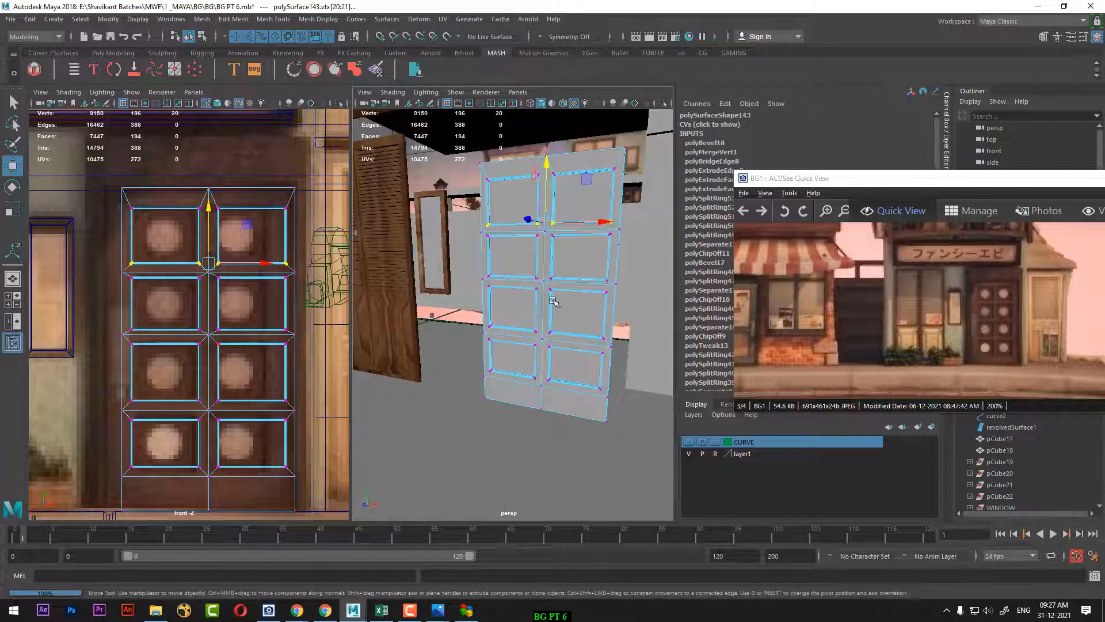
{"action": "right_click_drag", "start_coordinate": [548, 276], "coordinate": [599, 318]}
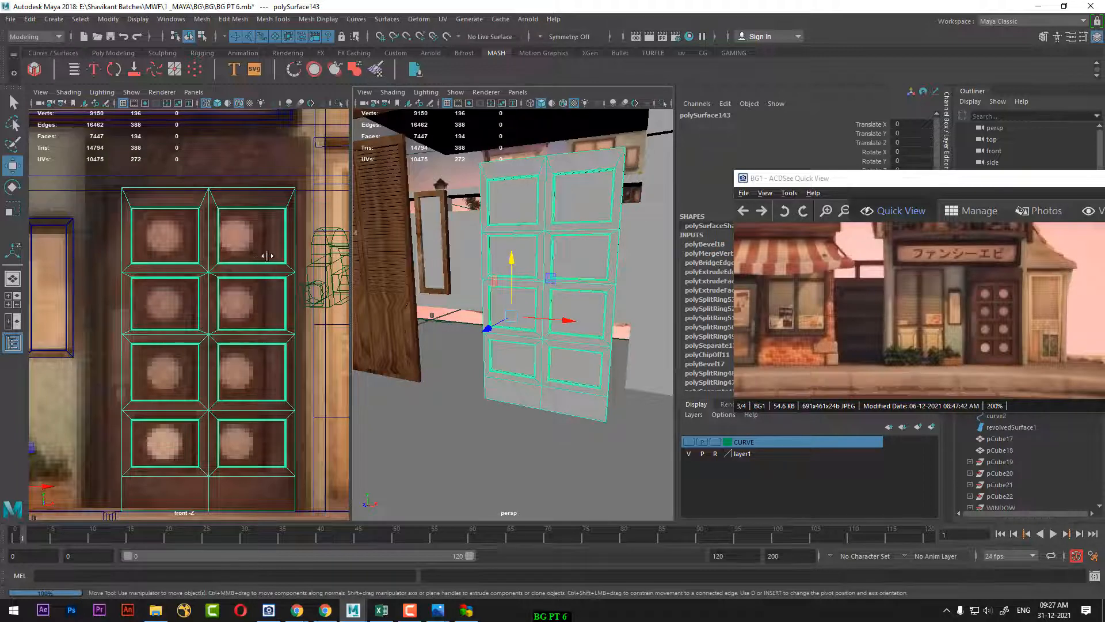
{"action": "right_click_drag", "start_coordinate": [521, 222], "coordinate": [647, 537]}
{"action": "left_click_drag", "start_coordinate": [543, 377], "coordinate": [562, 383], "text": "alt"}
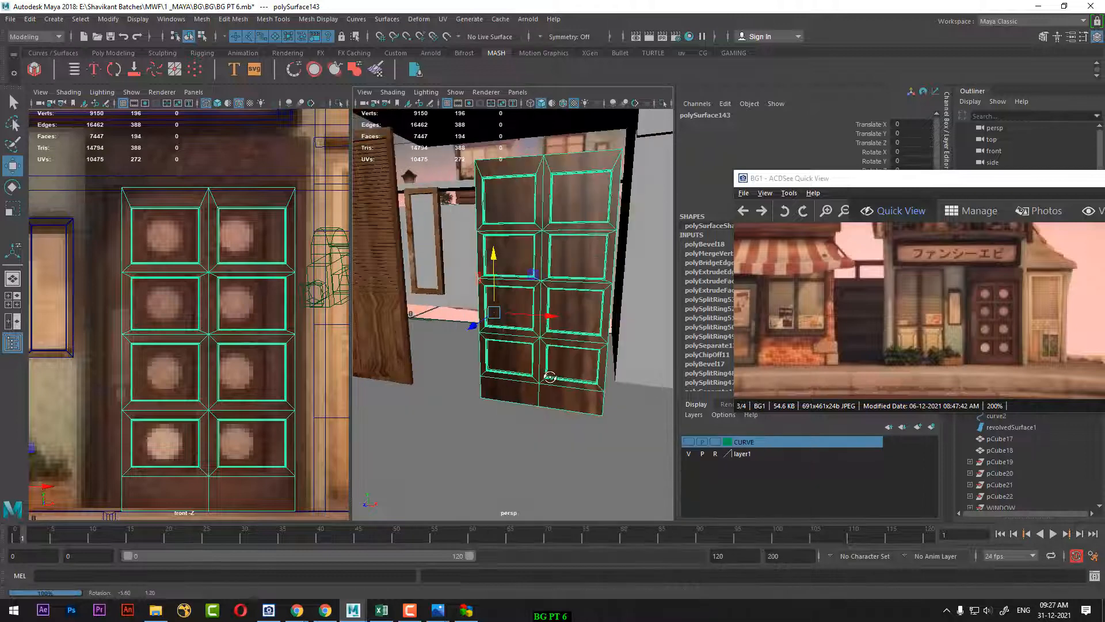
Apply a planar UV projection to the door panel along the Z axis, fitted to the bounding box, and return to object selection
{"action": "left_click", "coordinate": [443, 19]}
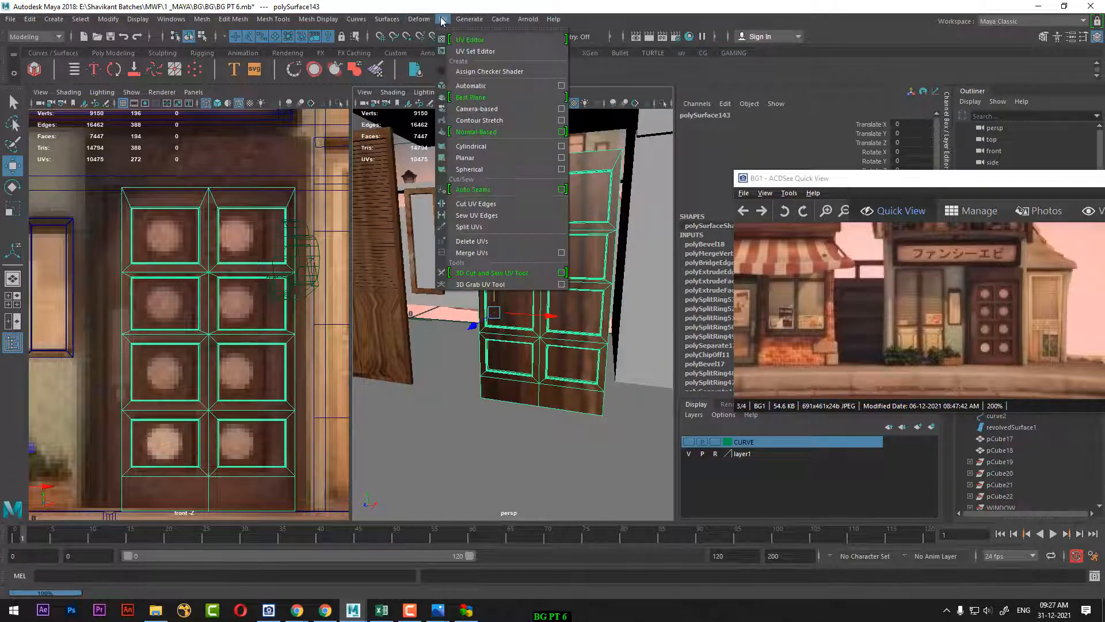
{"action": "left_click", "coordinate": [561, 158]}
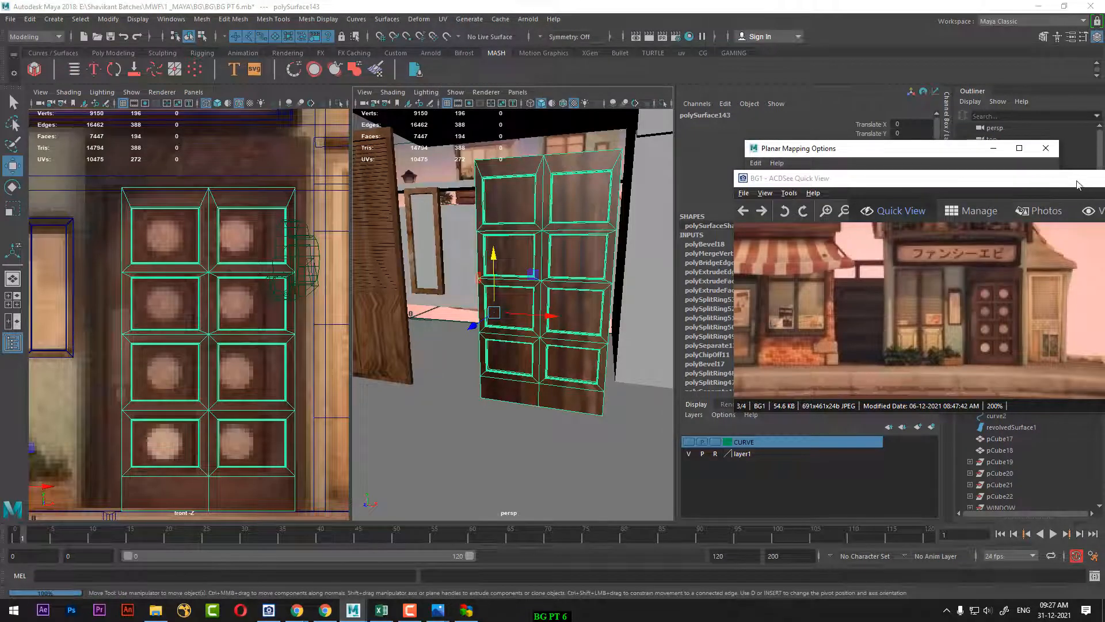
{"action": "left_click_drag", "start_coordinate": [1078, 184], "coordinate": [831, 518]}
{"action": "left_click", "coordinate": [903, 348]}
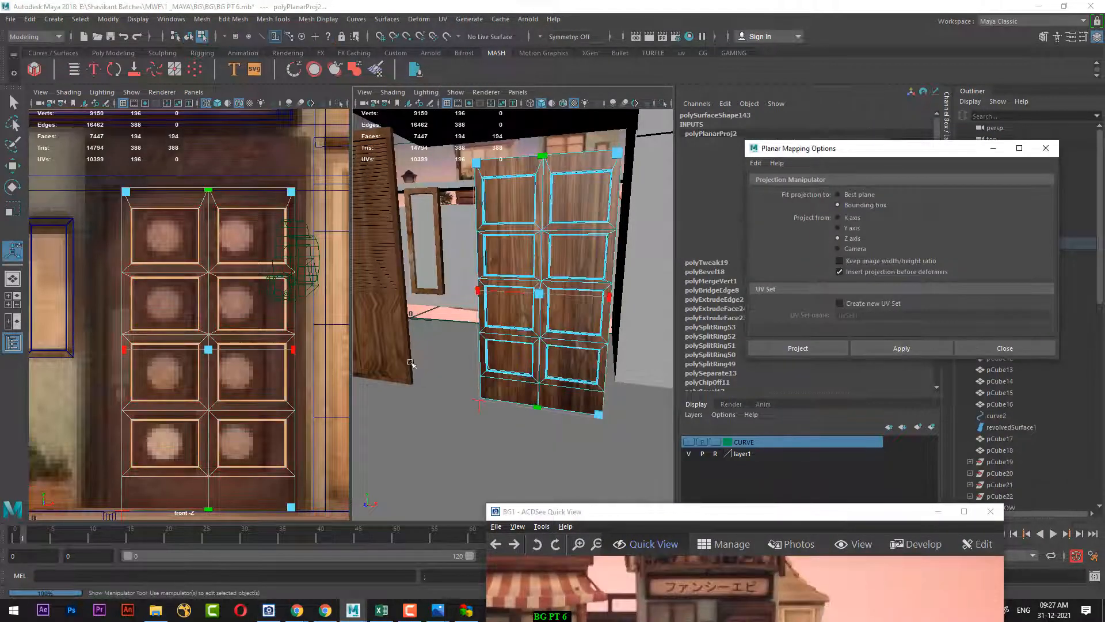
{"action": "left_click", "coordinate": [1032, 351]}
{"action": "right_click_drag", "start_coordinate": [538, 211], "coordinate": [598, 195]}
{"action": "key", "text": "q"}
Unhide all hidden objects so the door panel and its frame show together in the building
{"action": "left_click", "coordinate": [439, 394]}
{"action": "left_click_drag", "start_coordinate": [515, 401], "coordinate": [584, 393], "text": "alt"}
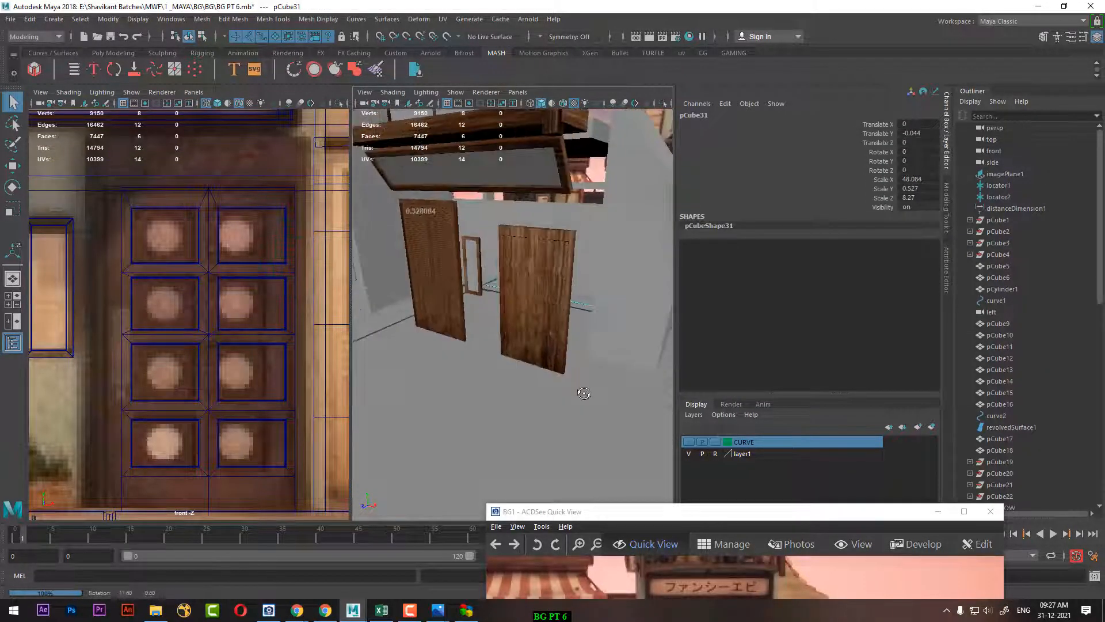
{"action": "left_click", "coordinate": [135, 19]}
{"action": "mouse_move", "coordinate": [311, 102]}
{"action": "left_click", "coordinate": [424, 147]}
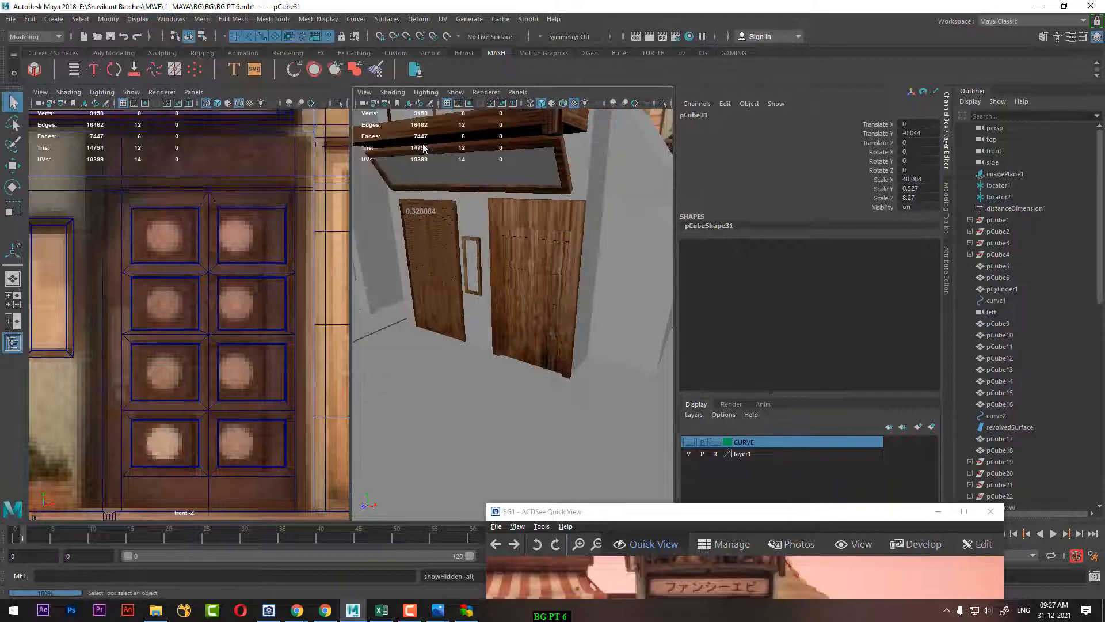
{"action": "left_click", "coordinate": [551, 213]}
{"action": "left_click_drag", "start_coordinate": [555, 254], "coordinate": [501, 240], "text": "alt"}
{"action": "scroll", "coordinate": [525, 240], "scroll_direction": "up", "scroll_amount": 3}
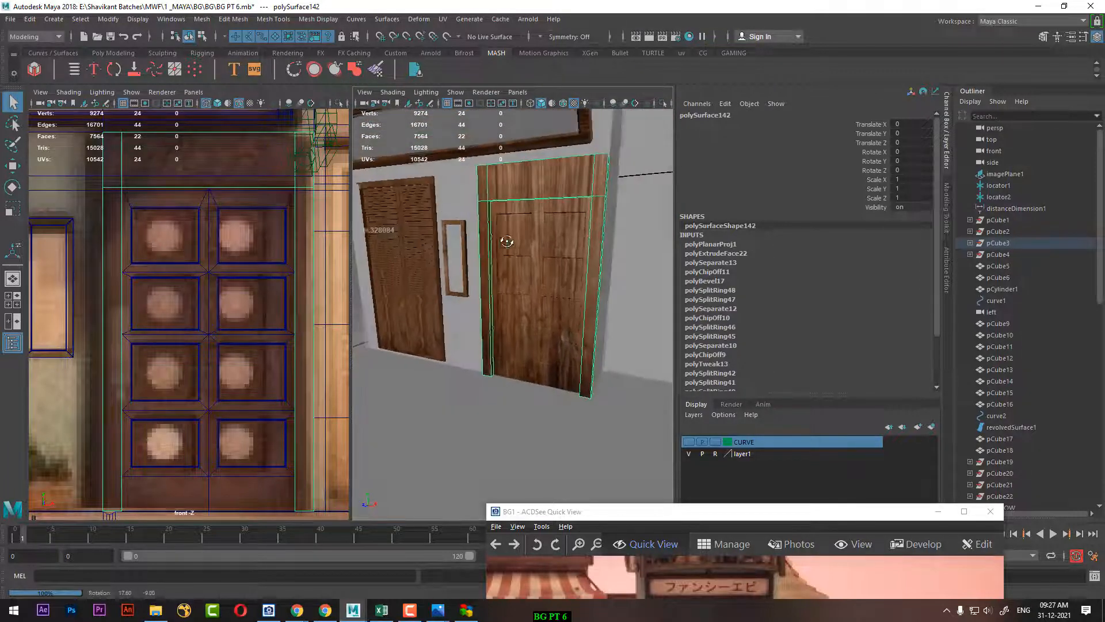
Apply automatic UV mapping to the eight-recess door panel and return it to object mode
{"action": "left_click", "coordinate": [545, 230]}
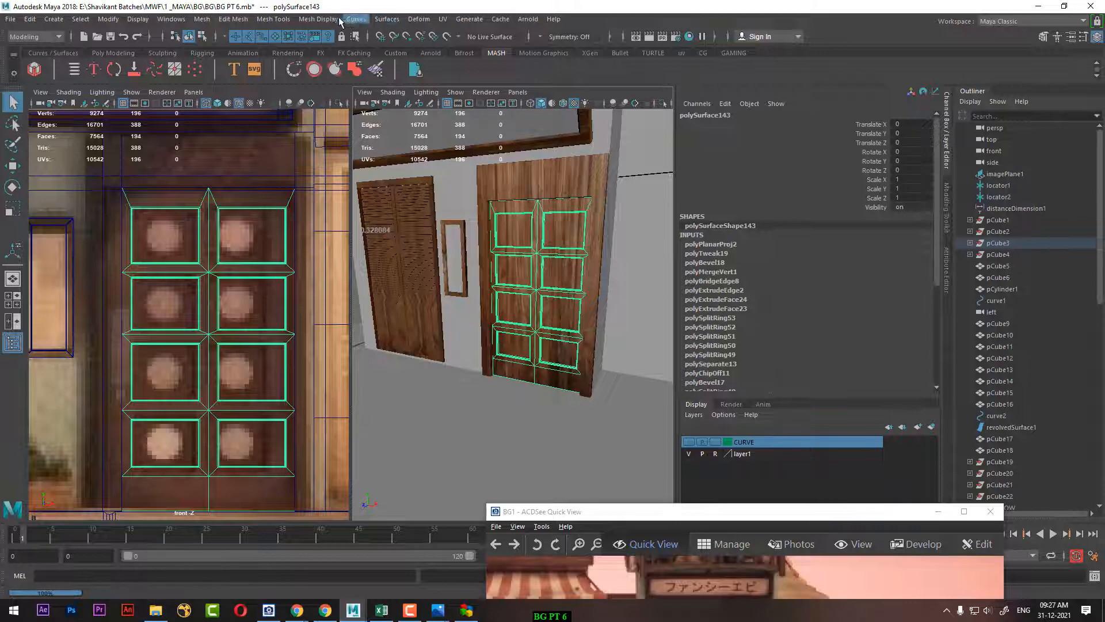
{"action": "left_click", "coordinate": [443, 19]}
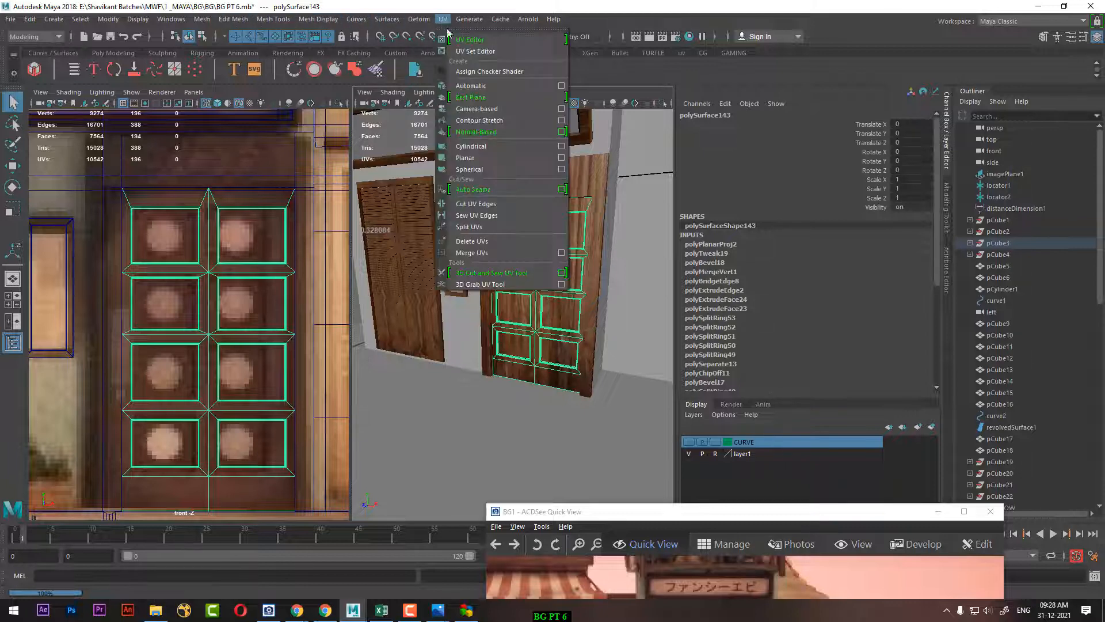
{"action": "left_click", "coordinate": [490, 90]}
{"action": "right_click_drag", "start_coordinate": [559, 217], "coordinate": [617, 175]}
{"action": "left_click", "coordinate": [659, 189]}
{"action": "left_click_drag", "start_coordinate": [604, 267], "coordinate": [575, 231], "text": "alt"}
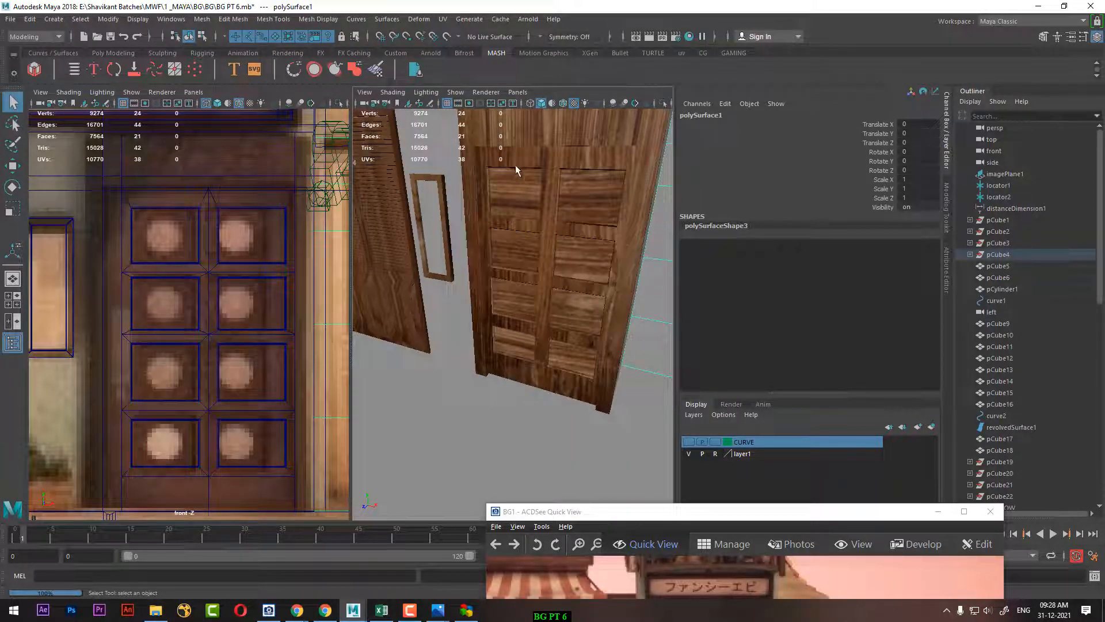
{"action": "left_click_drag", "start_coordinate": [547, 187], "coordinate": [566, 215], "text": "alt"}
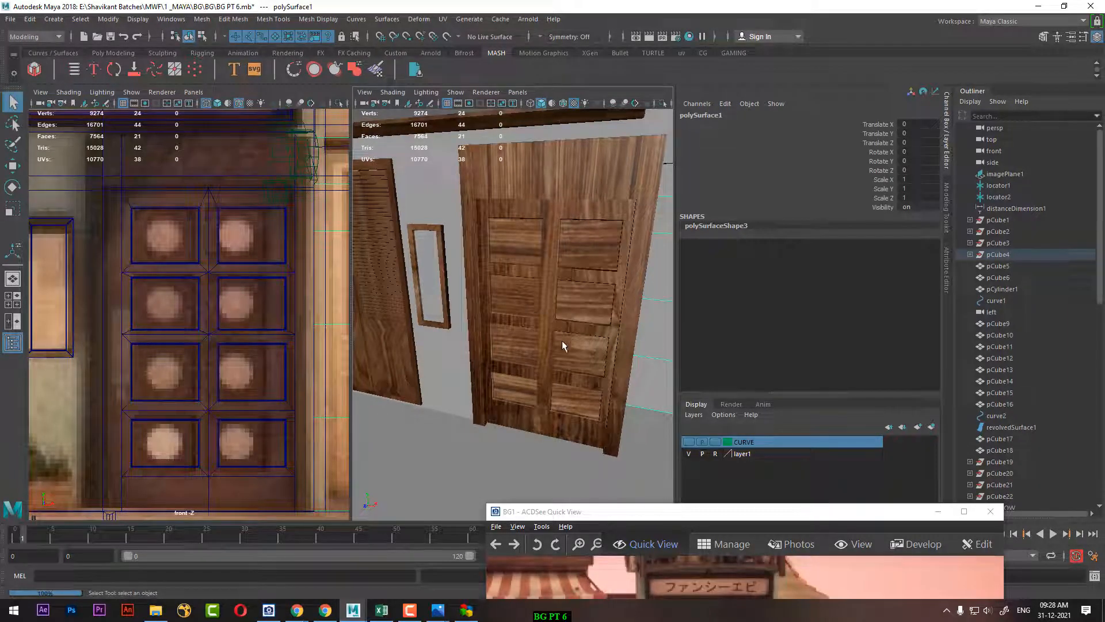
Select one shutter leaf and the surrounding frame of the second building's shuttered door
{"action": "scroll", "coordinate": [564, 346], "scroll_direction": "down", "scroll_amount": 7}
{"action": "left_click_drag", "start_coordinate": [547, 323], "coordinate": [528, 323], "text": "alt"}
{"action": "scroll", "coordinate": [536, 343], "scroll_direction": "up", "scroll_amount": 3}
{"action": "middle_click_drag", "start_coordinate": [520, 312], "coordinate": [539, 316], "text": "alt"}
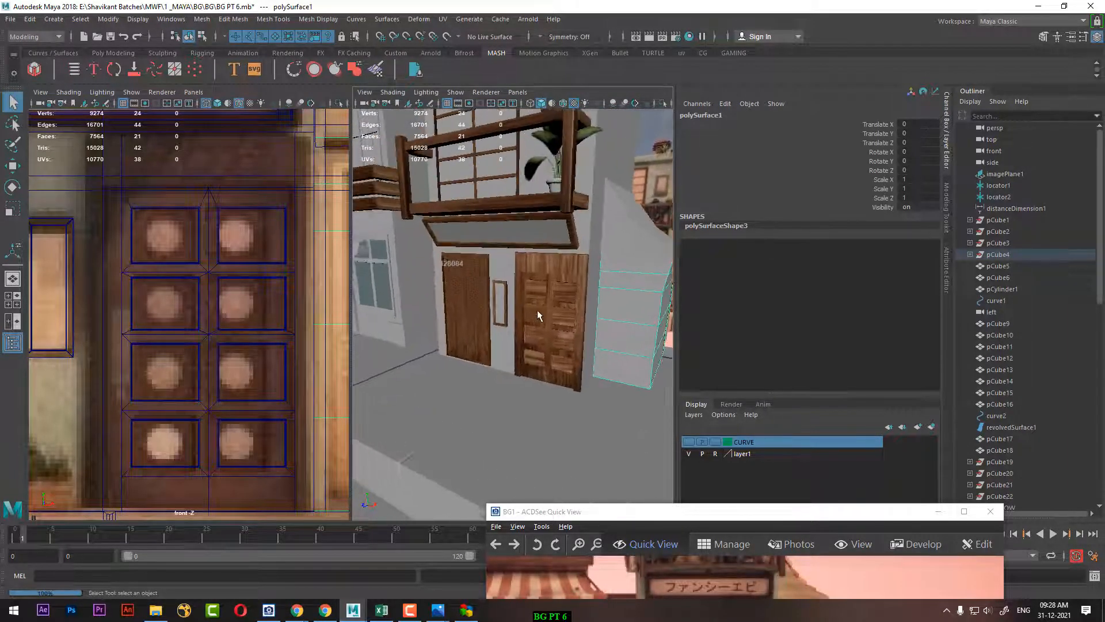
{"action": "scroll", "coordinate": [197, 382], "scroll_direction": "down", "scroll_amount": 5}
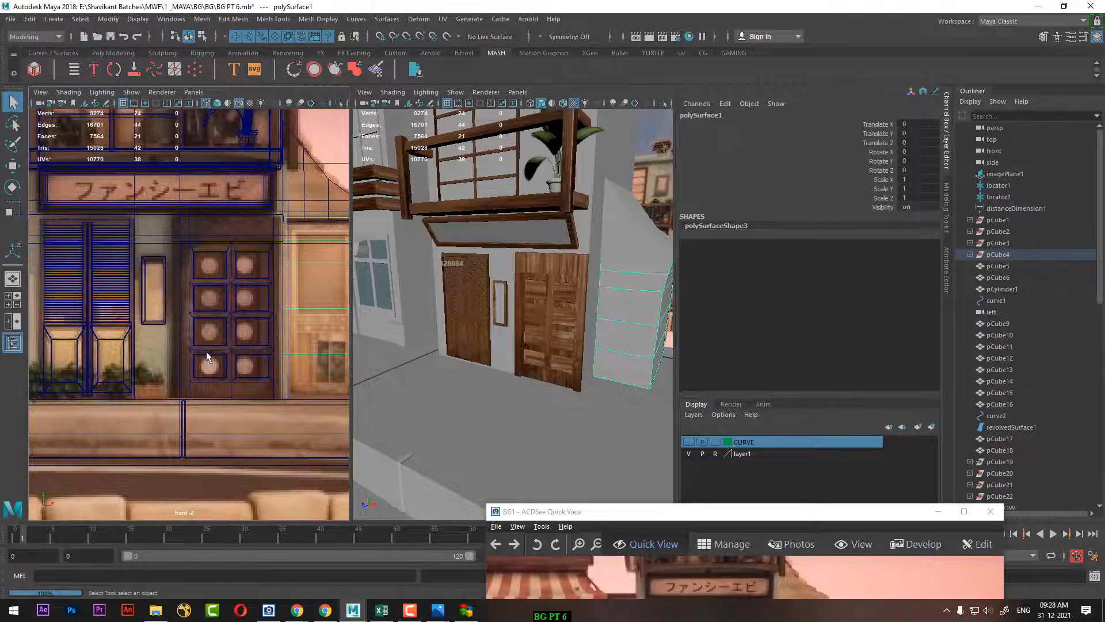
{"action": "middle_click_drag", "start_coordinate": [201, 380], "coordinate": [212, 351], "text": "alt"}
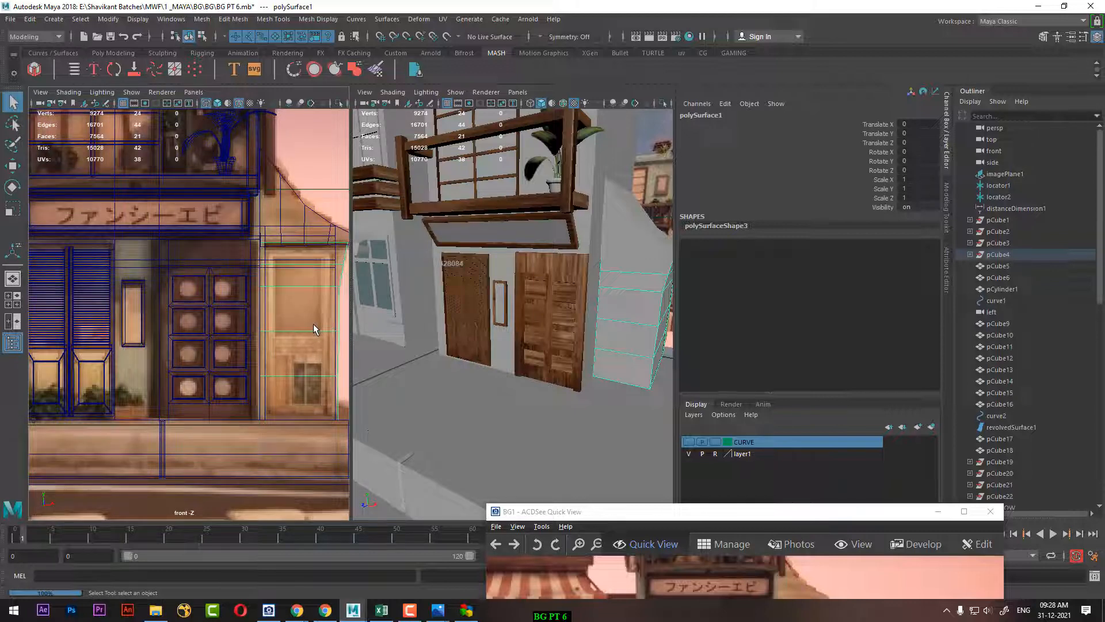
{"action": "left_click", "coordinate": [62, 303]}
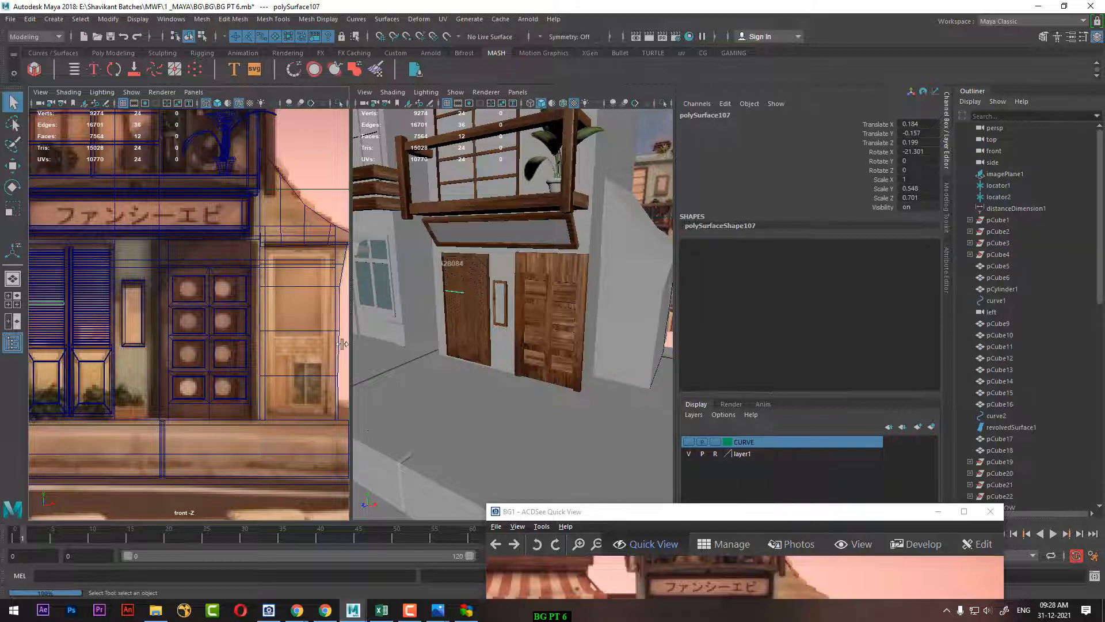
{"action": "left_click_drag", "start_coordinate": [522, 304], "coordinate": [469, 267], "text": "alt"}
{"action": "scroll", "coordinate": [496, 286], "scroll_direction": "up", "scroll_amount": 4}
{"action": "left_click_drag", "start_coordinate": [446, 335], "coordinate": [463, 355]}
{"action": "left_click", "coordinate": [538, 327], "text": "ctrl"}
{"action": "scroll", "coordinate": [518, 357], "scroll_direction": "down", "scroll_amount": 4}
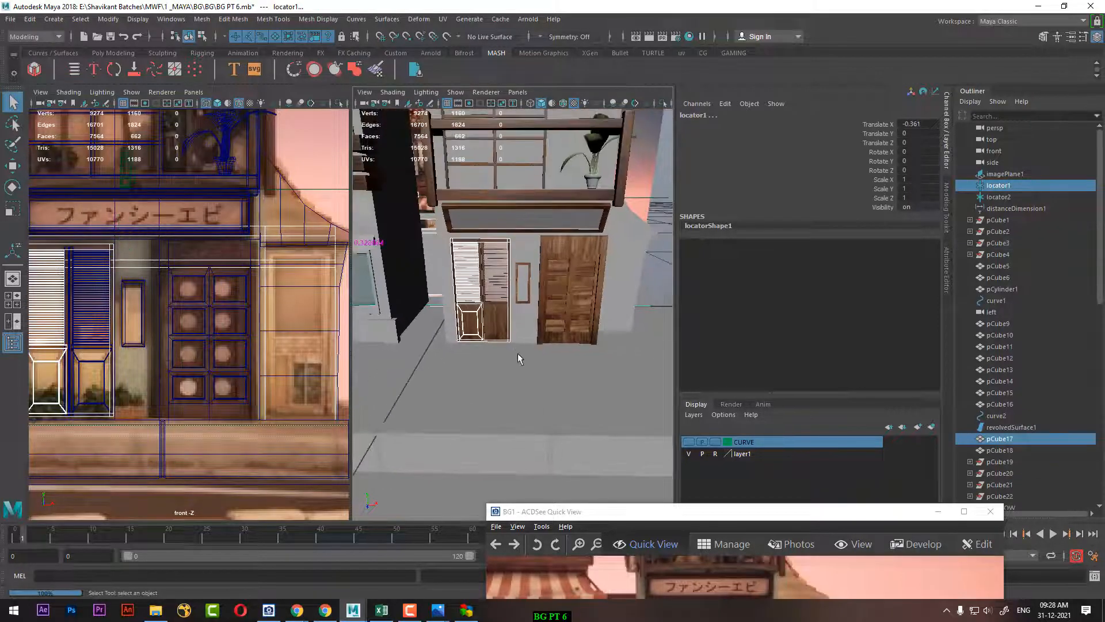
Remove the locators and unrelated building pieces from the selection, keeping the shutter leaf and its frame
{"action": "key", "text": "w"}
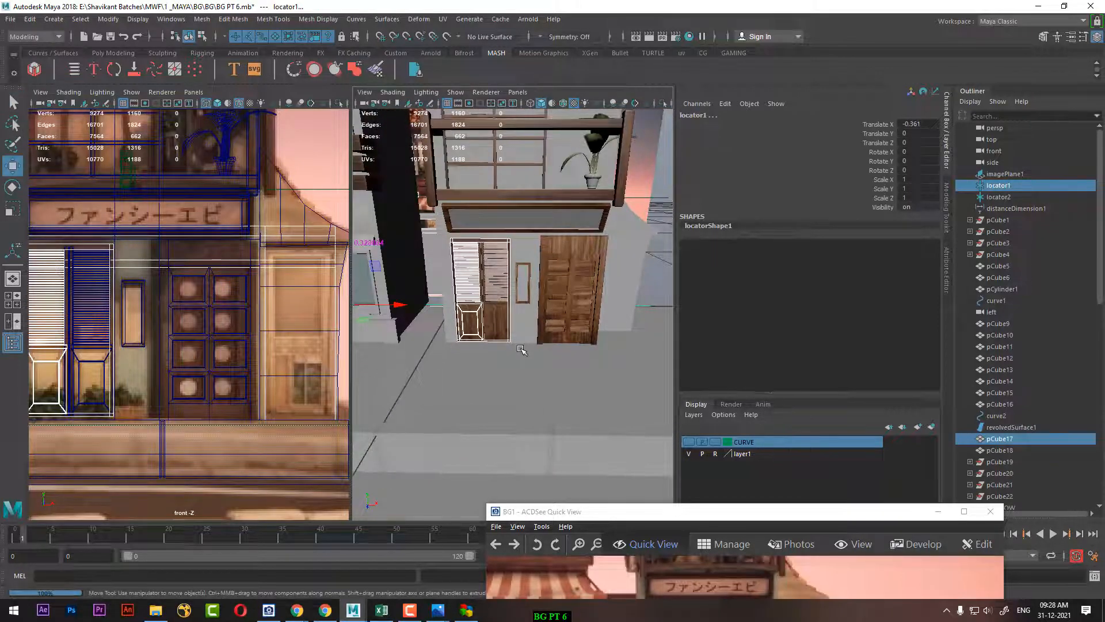
{"action": "left_click_drag", "start_coordinate": [564, 330], "coordinate": [552, 320], "text": "alt"}
{"action": "left_click_drag", "start_coordinate": [654, 337], "coordinate": [627, 367], "text": "ctrl"}
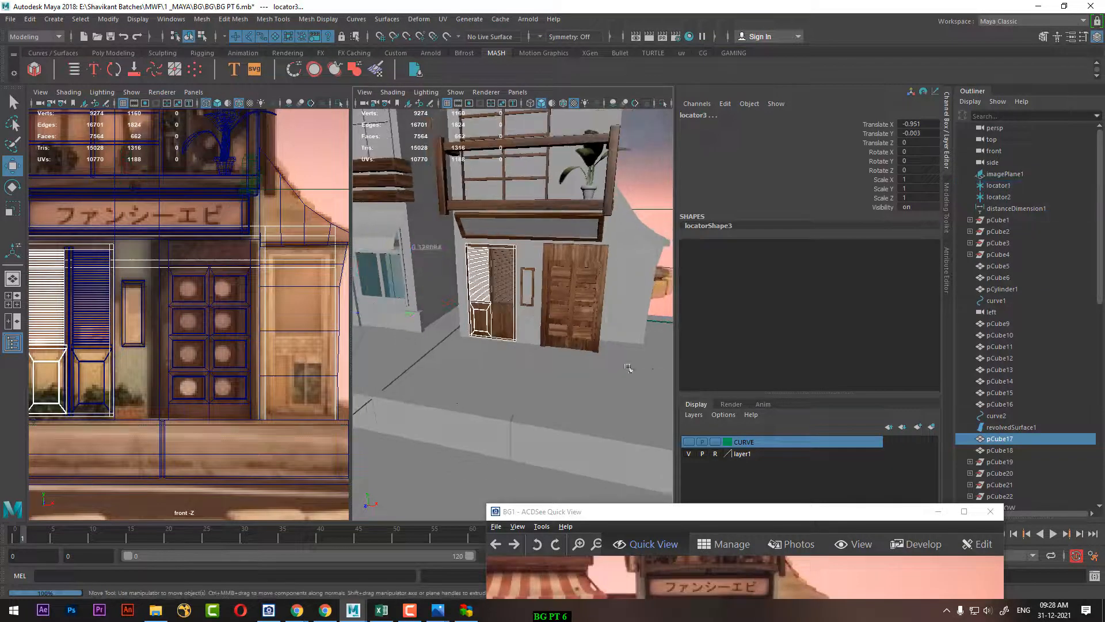
{"action": "scroll", "coordinate": [513, 314], "scroll_direction": "down", "scroll_amount": 5}
{"action": "left_click_drag", "start_coordinate": [514, 316], "coordinate": [423, 388], "text": "alt"}
{"action": "left_click_drag", "start_coordinate": [427, 325], "coordinate": [541, 316], "text": "alt"}
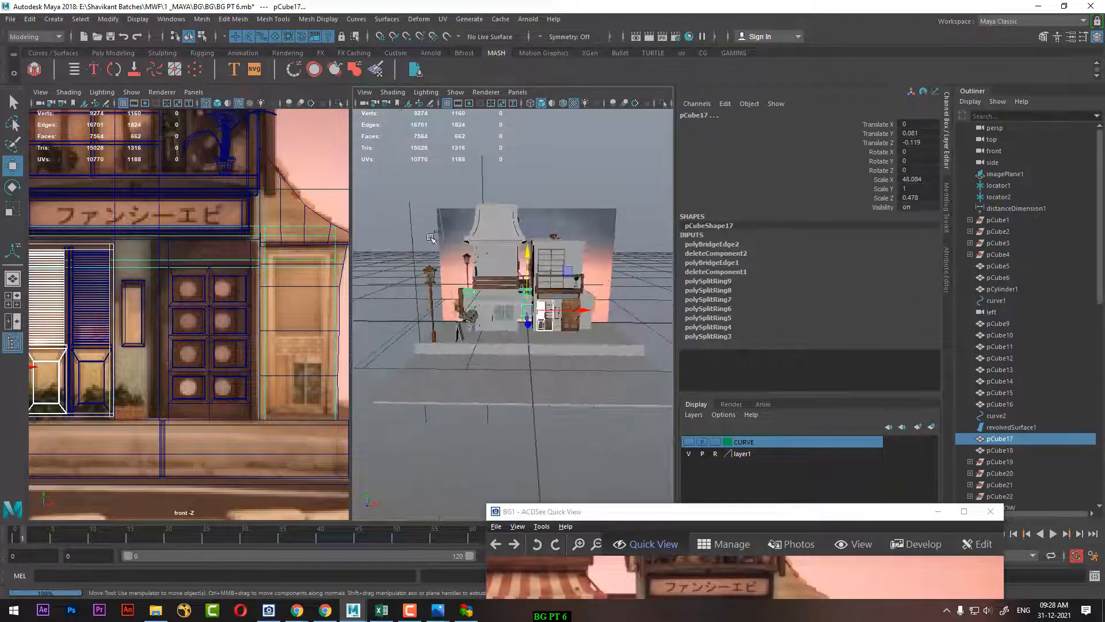
{"action": "left_click_drag", "start_coordinate": [432, 236], "coordinate": [599, 317], "text": "ctrl"}
Duplicate the shutter leaf and frame and position the copy over the annex door in the reference, at Translate X 0.28
{"action": "scroll", "coordinate": [599, 318], "scroll_direction": "up", "scroll_amount": 5}
{"action": "left_click_drag", "start_coordinate": [550, 259], "coordinate": [671, 299], "text": "alt"}
{"action": "key", "text": "ctrl+d"}
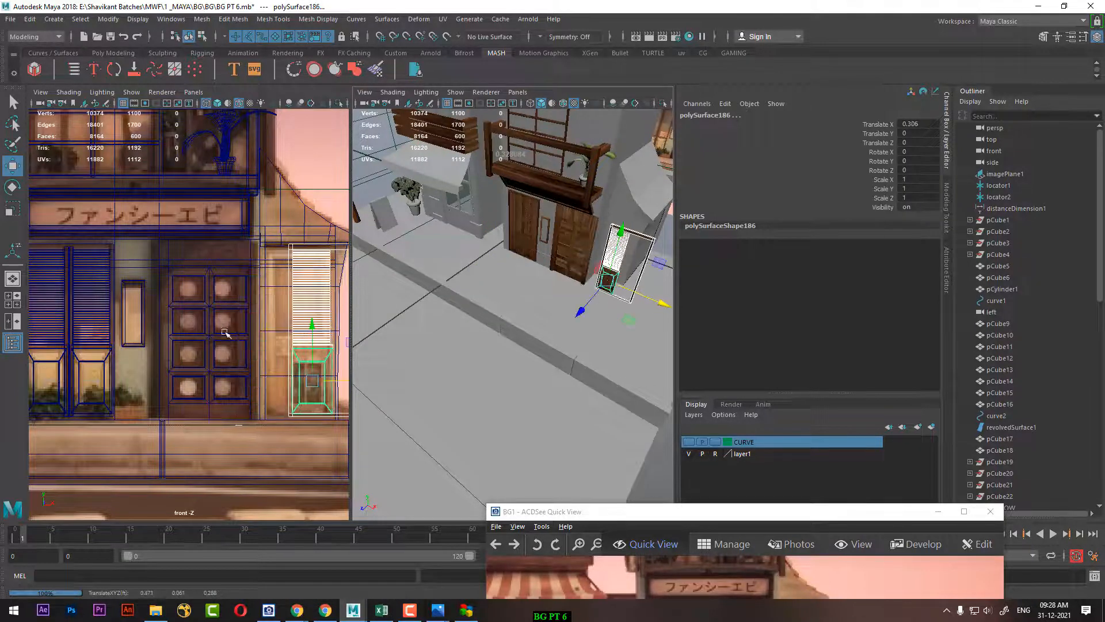
{"action": "middle_click_drag", "start_coordinate": [223, 331], "coordinate": [149, 323], "text": "alt"}
{"action": "scroll", "coordinate": [150, 322], "scroll_direction": "up", "scroll_amount": 3}
{"action": "left_click_drag", "start_coordinate": [316, 393], "coordinate": [285, 394]}
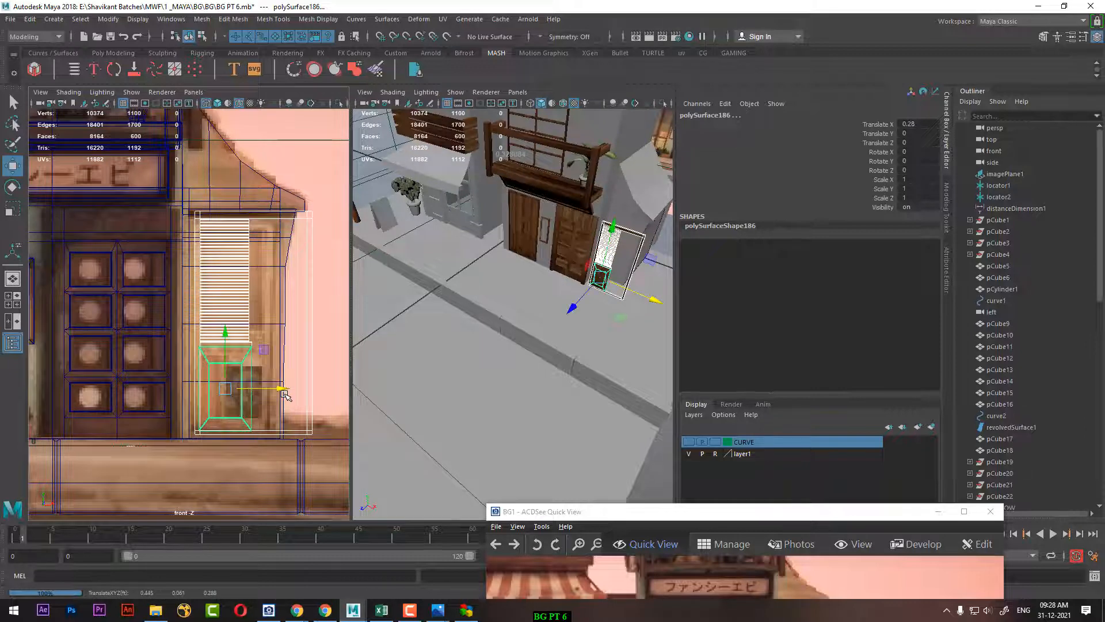
Narrow the copied frame by moving its outer side vertices inward to the reference door's edge, and return it to object mode
{"action": "left_click_drag", "start_coordinate": [575, 332], "coordinate": [538, 287], "text": "alt"}
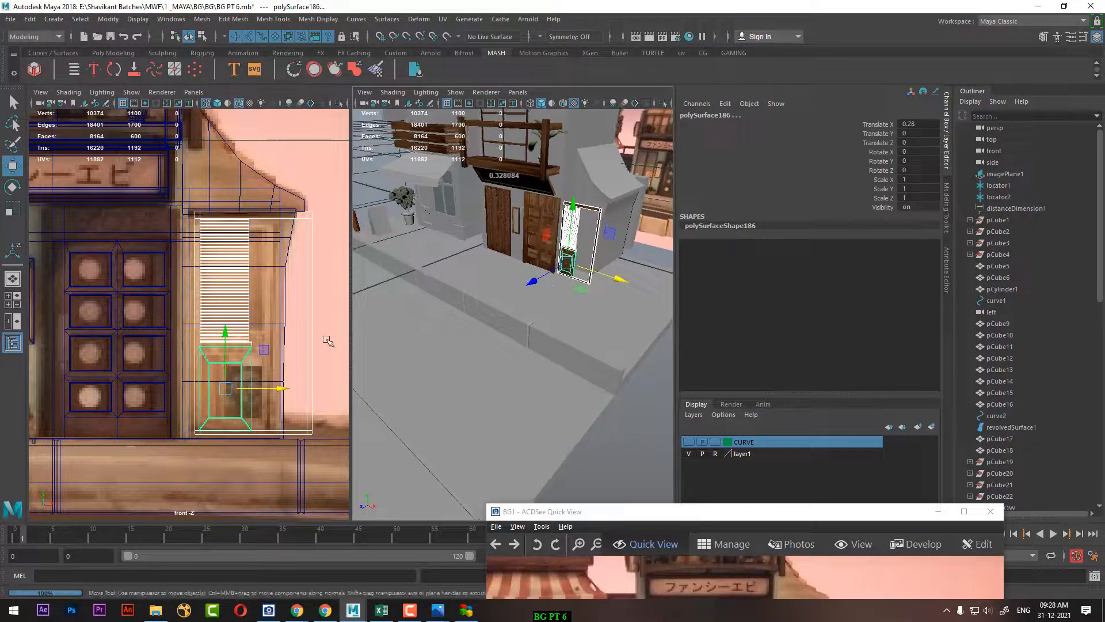
{"action": "middle_click_drag", "start_coordinate": [299, 329], "coordinate": [279, 330], "text": "alt"}
{"action": "right_click_drag", "start_coordinate": [295, 265], "coordinate": [298, 225]}
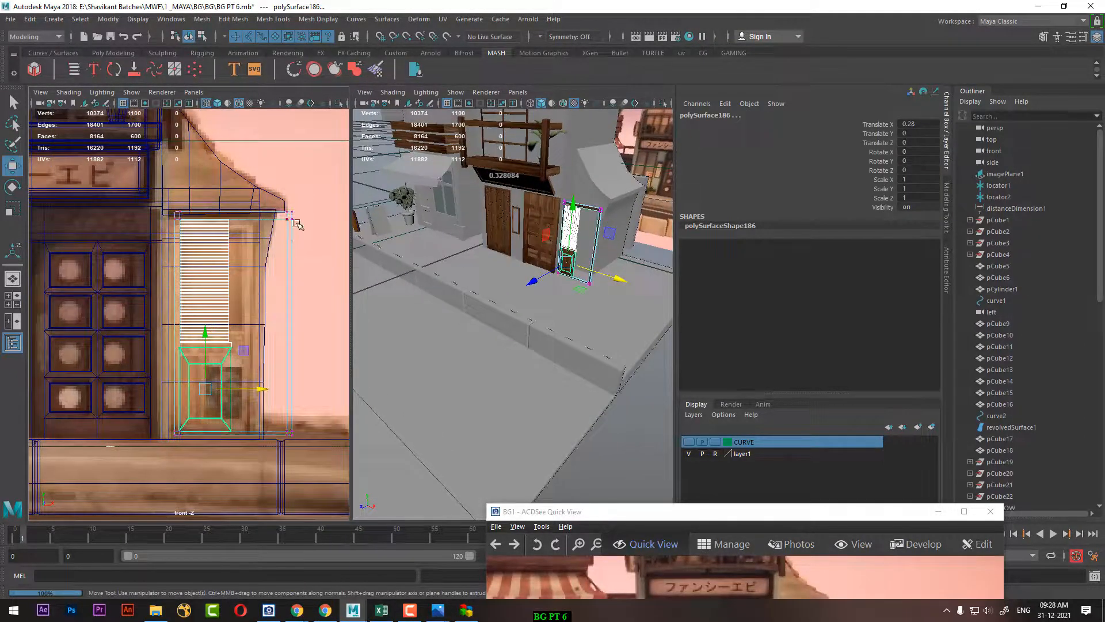
{"action": "left_click_drag", "start_coordinate": [271, 459], "coordinate": [270, 462]}
{"action": "middle_click_drag", "start_coordinate": [288, 387], "coordinate": [249, 401], "text": "alt"}
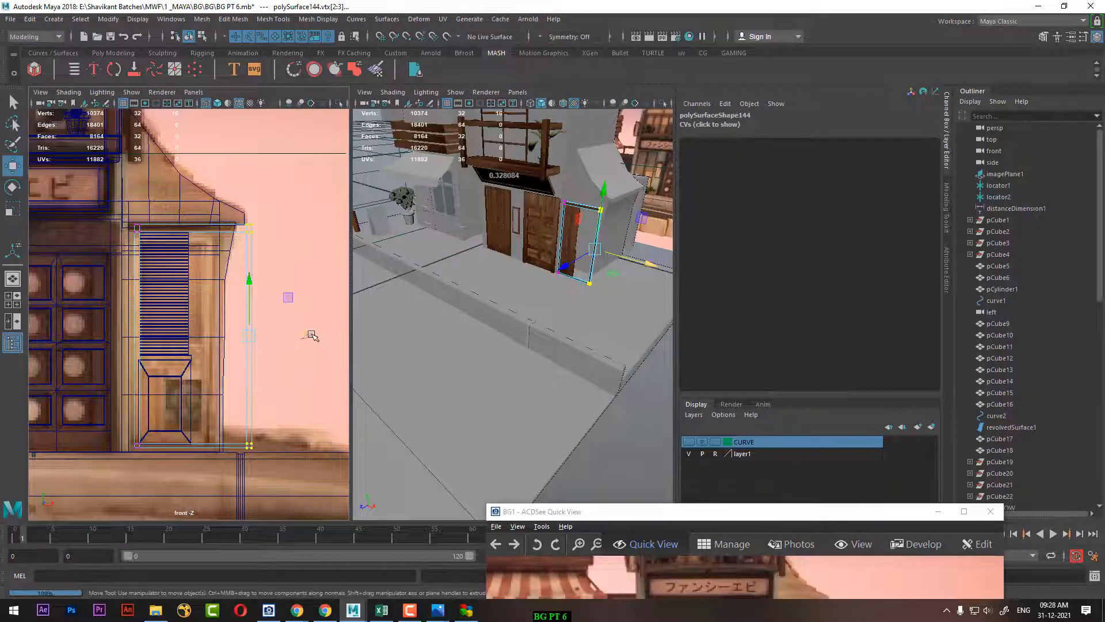
{"action": "left_click_drag", "start_coordinate": [311, 335], "coordinate": [269, 340]}
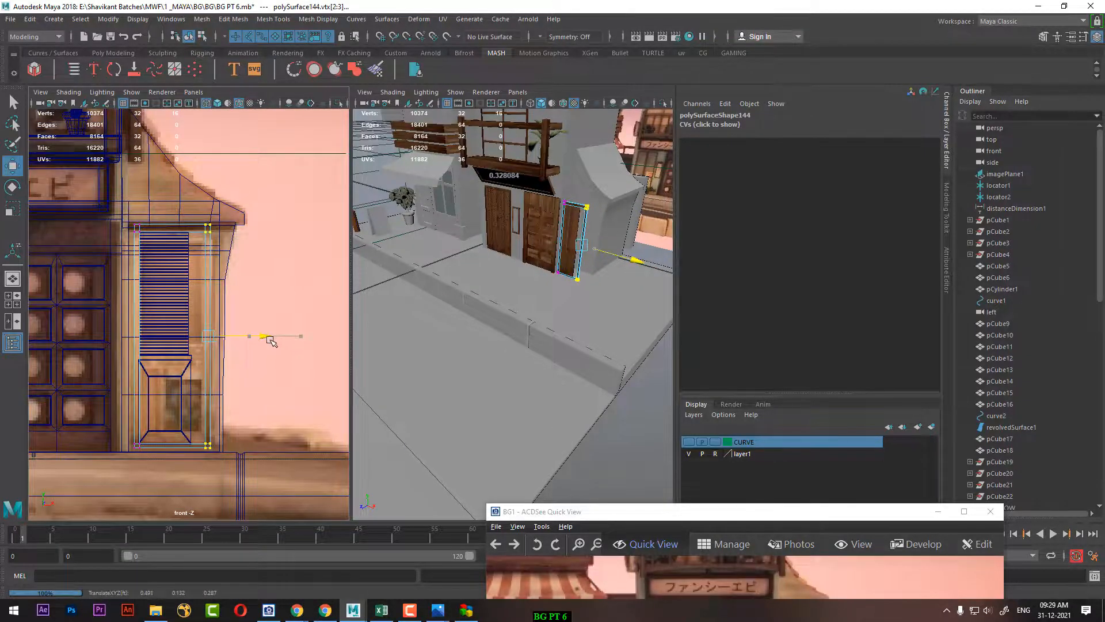
{"action": "left_click_drag", "start_coordinate": [478, 340], "coordinate": [547, 279], "text": "alt"}
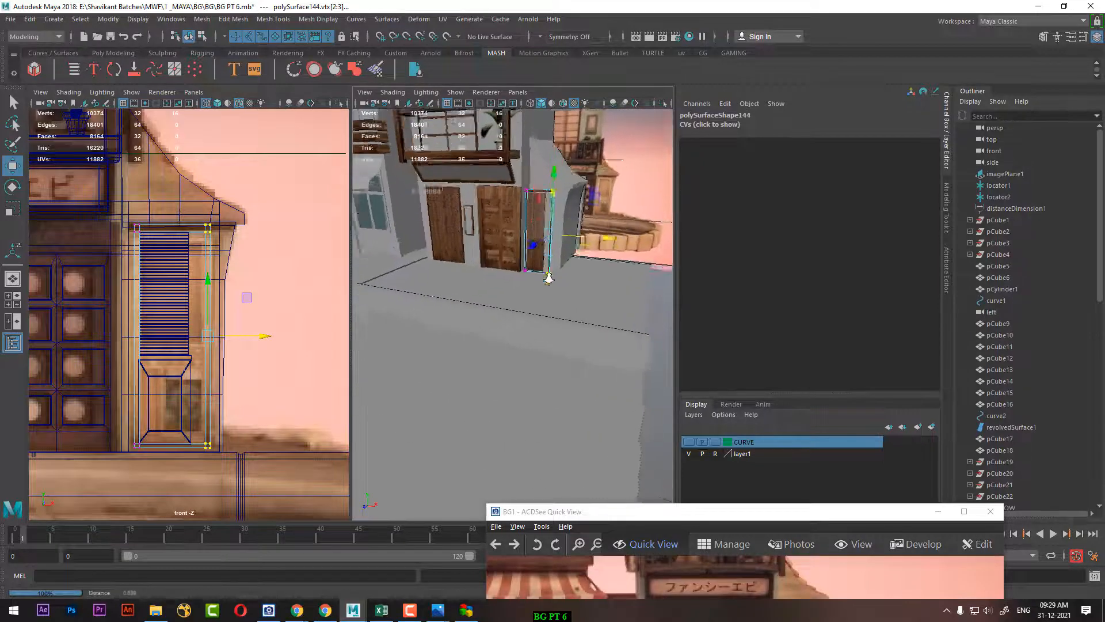
{"action": "right_click_drag", "start_coordinate": [547, 278], "coordinate": [593, 261], "text": "alt"}
{"action": "left_click_drag", "start_coordinate": [593, 261], "coordinate": [579, 278], "text": "alt"}
{"action": "right_click_drag", "start_coordinate": [556, 258], "coordinate": [547, 269], "text": "alt"}
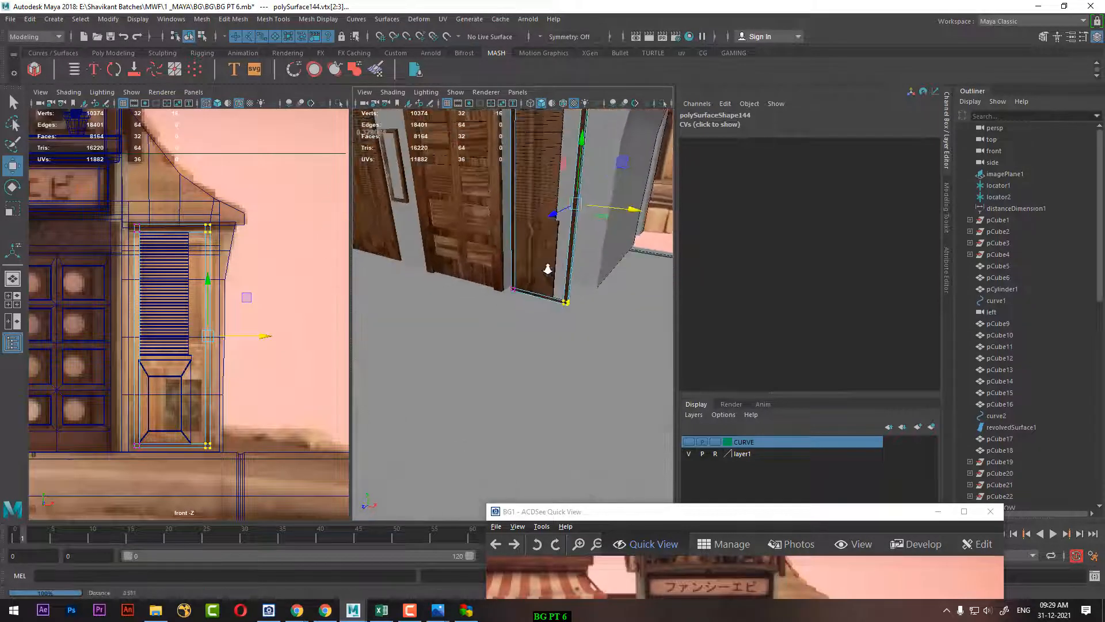
{"action": "middle_click_drag", "start_coordinate": [562, 213], "coordinate": [562, 246], "text": "alt"}
{"action": "left_click_drag", "start_coordinate": [563, 246], "coordinate": [567, 173], "text": "alt"}
{"action": "right_click_drag", "start_coordinate": [567, 173], "coordinate": [573, 137]}
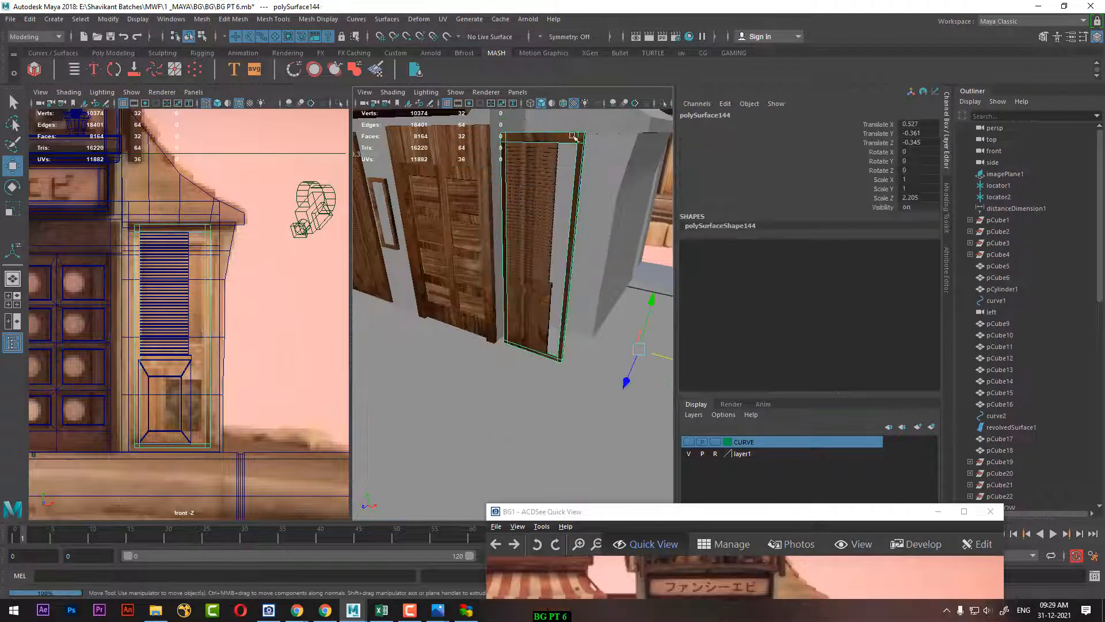
Center the copied frame's pivot, then try shifting the frame in depth and undo the shift
{"action": "scroll", "coordinate": [557, 208], "scroll_direction": "down", "scroll_amount": 3}
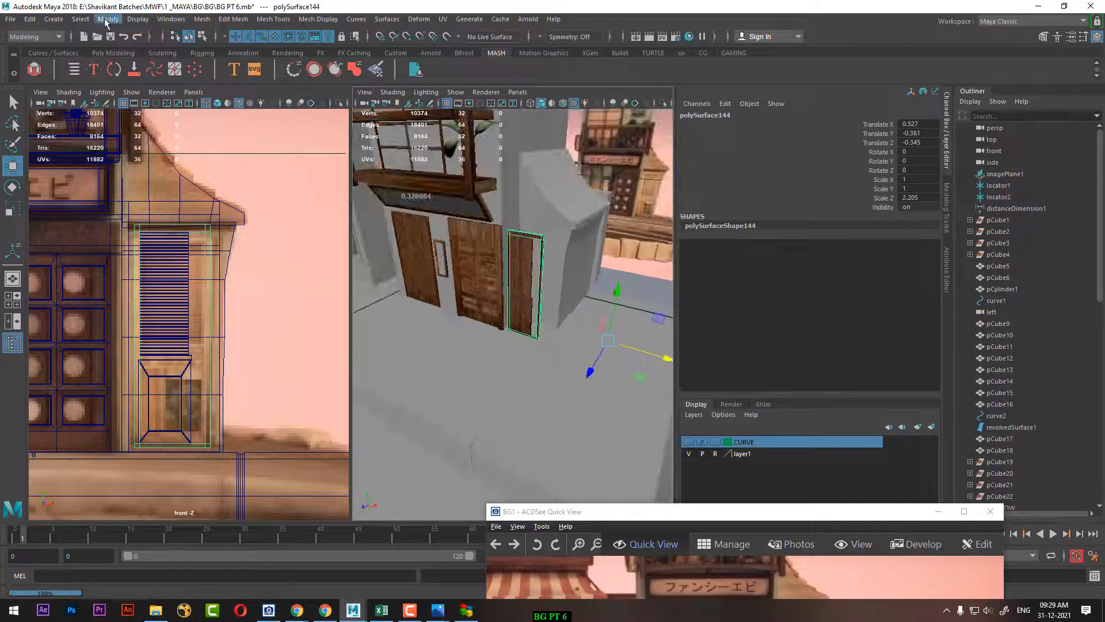
{"action": "left_click", "coordinate": [108, 19]}
{"action": "left_click", "coordinate": [133, 103]}
{"action": "left_click_drag", "start_coordinate": [391, 224], "coordinate": [477, 316], "text": "alt"}
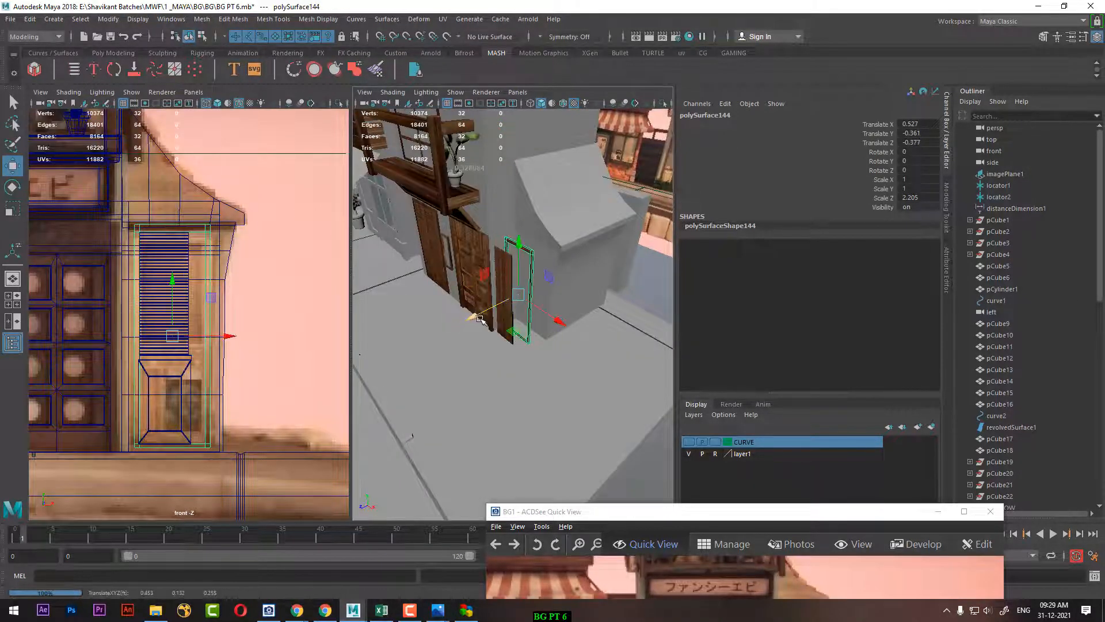
{"action": "key", "text": "ctrl+z"}
{"action": "key", "text": "Up"}
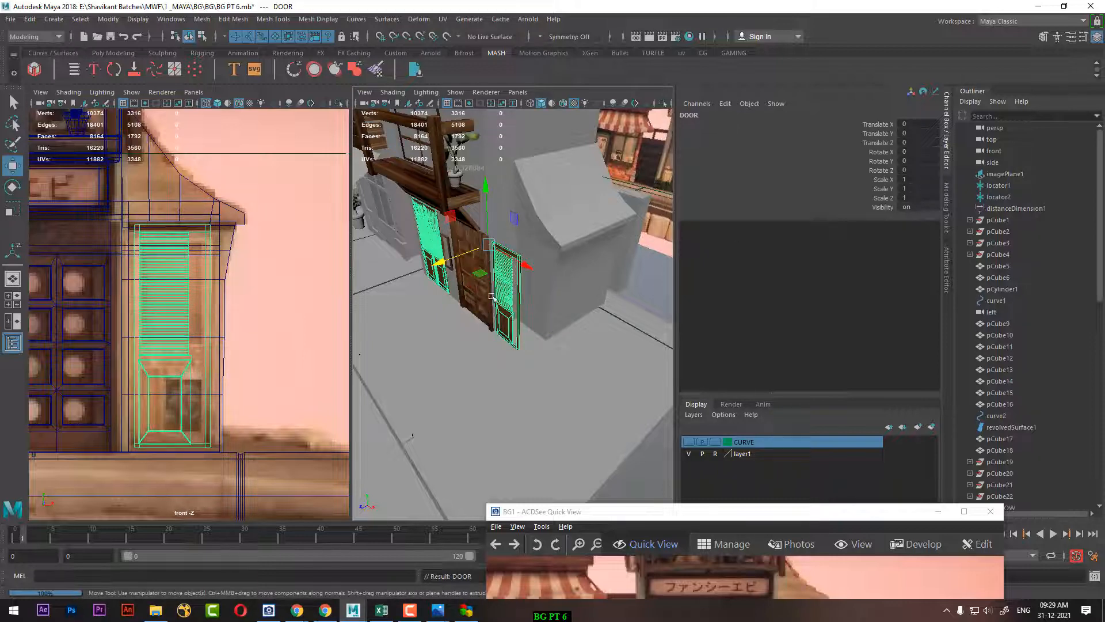
{"action": "left_click_drag", "start_coordinate": [521, 263], "coordinate": [500, 252], "text": "alt"}
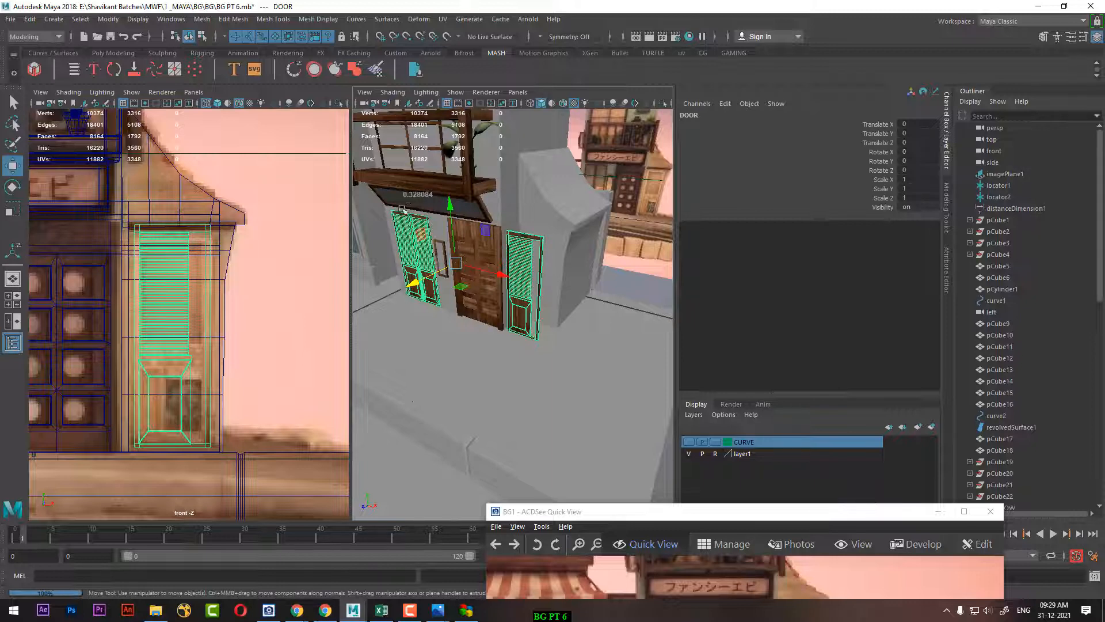
{"action": "left_click_drag", "start_coordinate": [499, 251], "coordinate": [530, 236], "text": "alt"}
{"action": "left_click", "coordinate": [530, 236]}
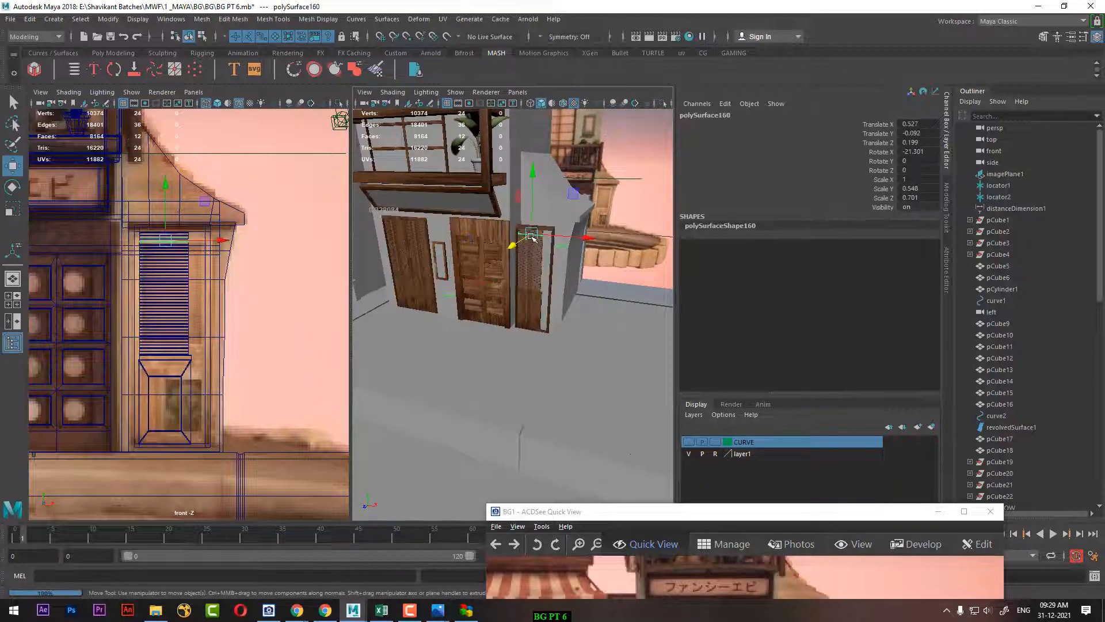
{"action": "key", "text": "Up"}
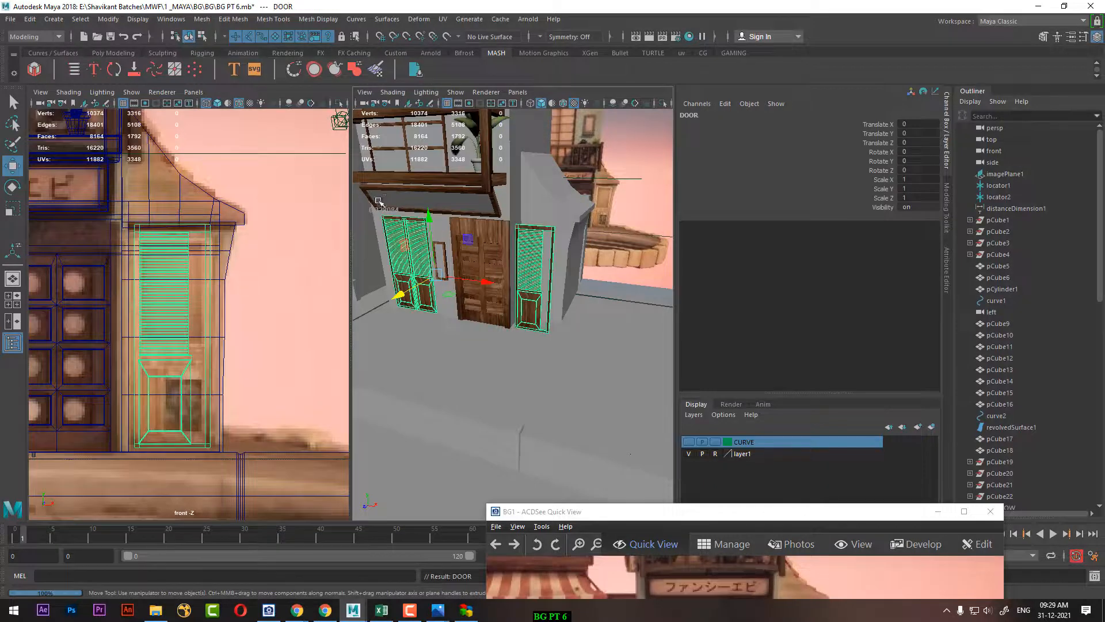
{"action": "left_click_drag", "start_coordinate": [545, 255], "coordinate": [567, 231], "text": "alt"}
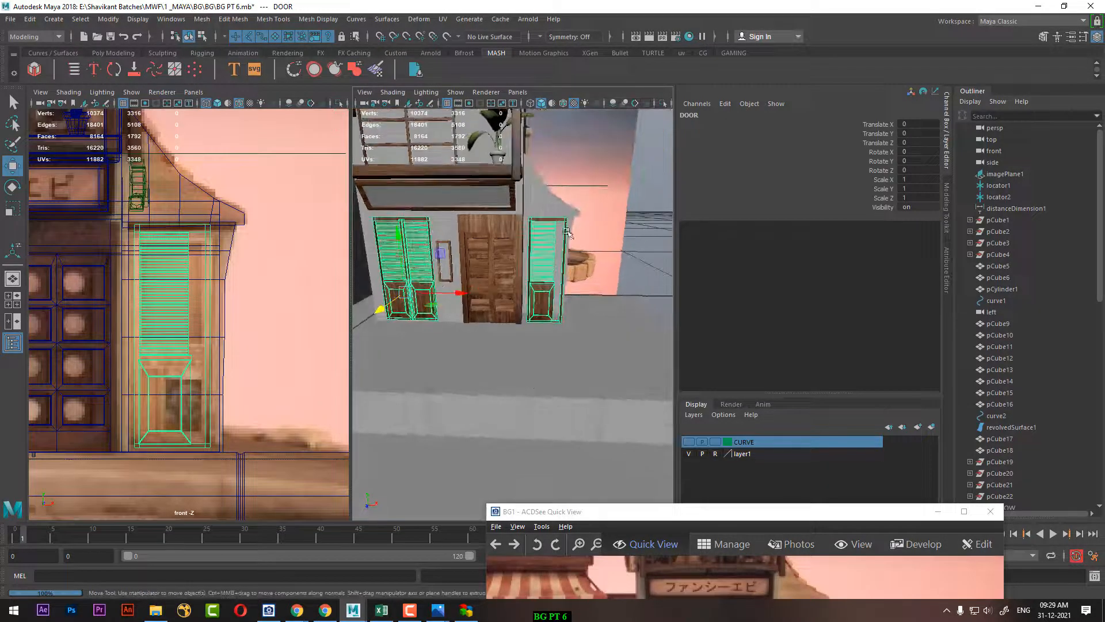
Select only the annex door's leaf and frame pieces, leaving out the wall and ground, and isolate them from the scene
{"action": "left_click_drag", "start_coordinate": [538, 324], "coordinate": [566, 276]}
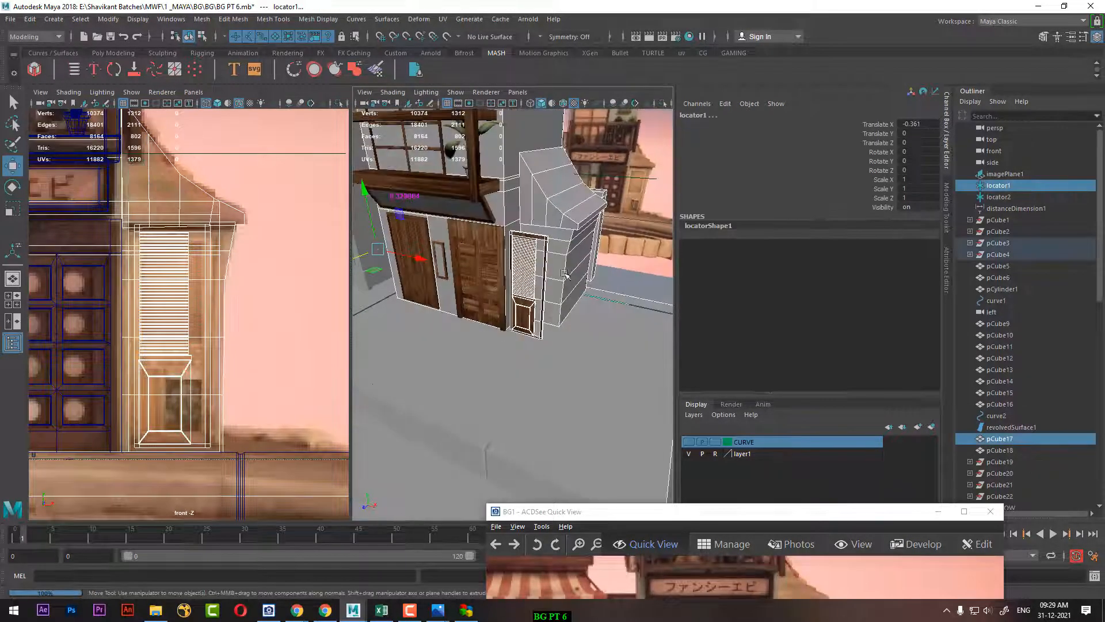
{"action": "left_click", "coordinate": [582, 259]}
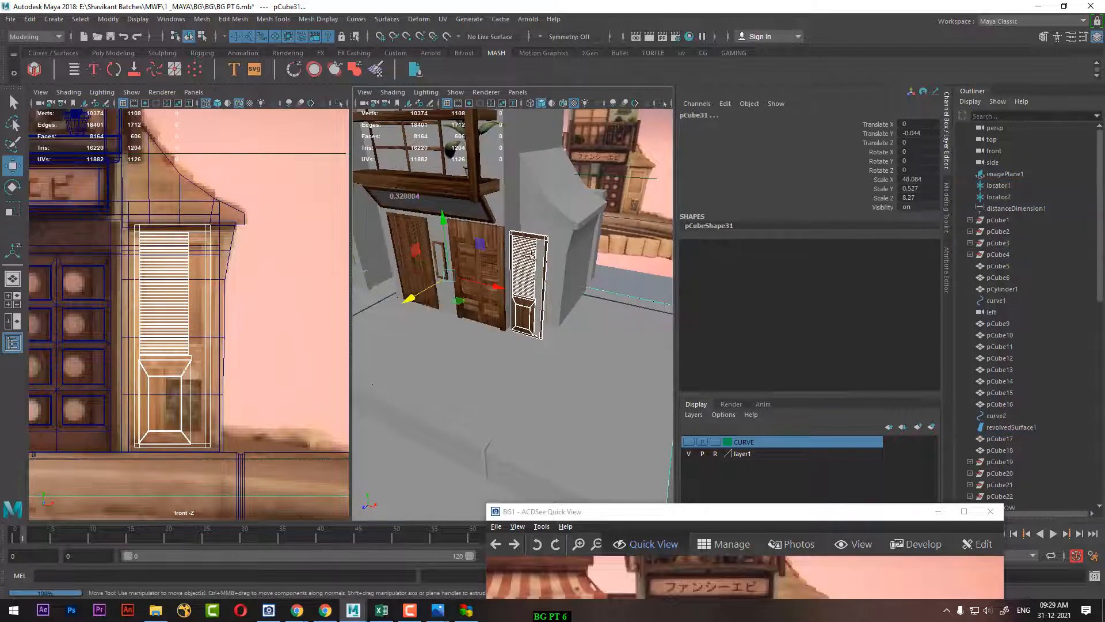
{"action": "left_click", "coordinate": [622, 329]}
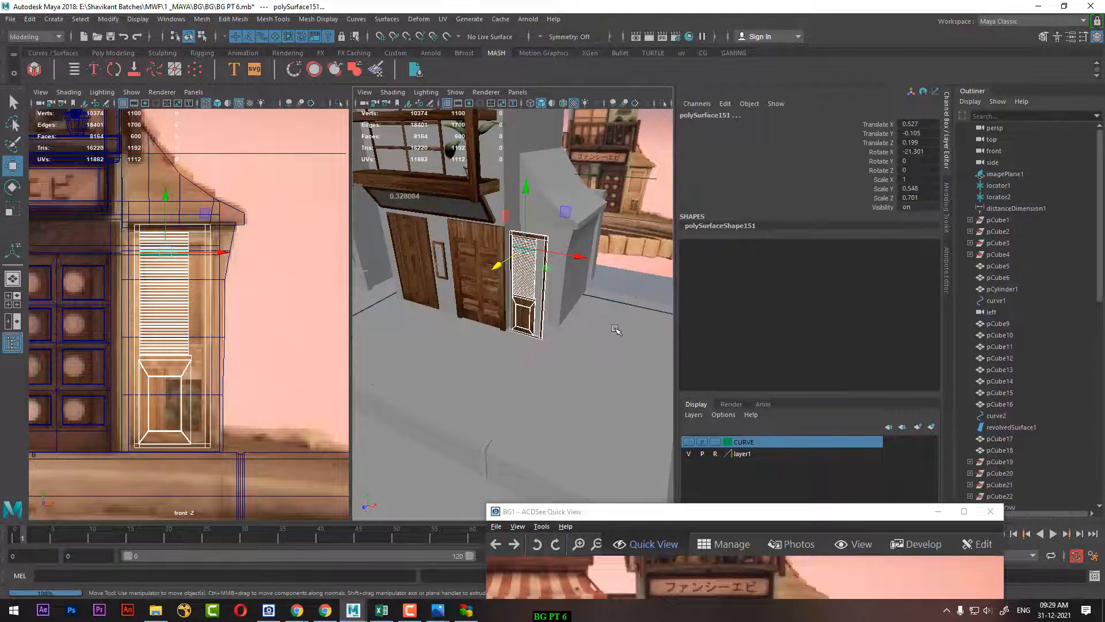
{"action": "key", "text": "ctrl+1"}
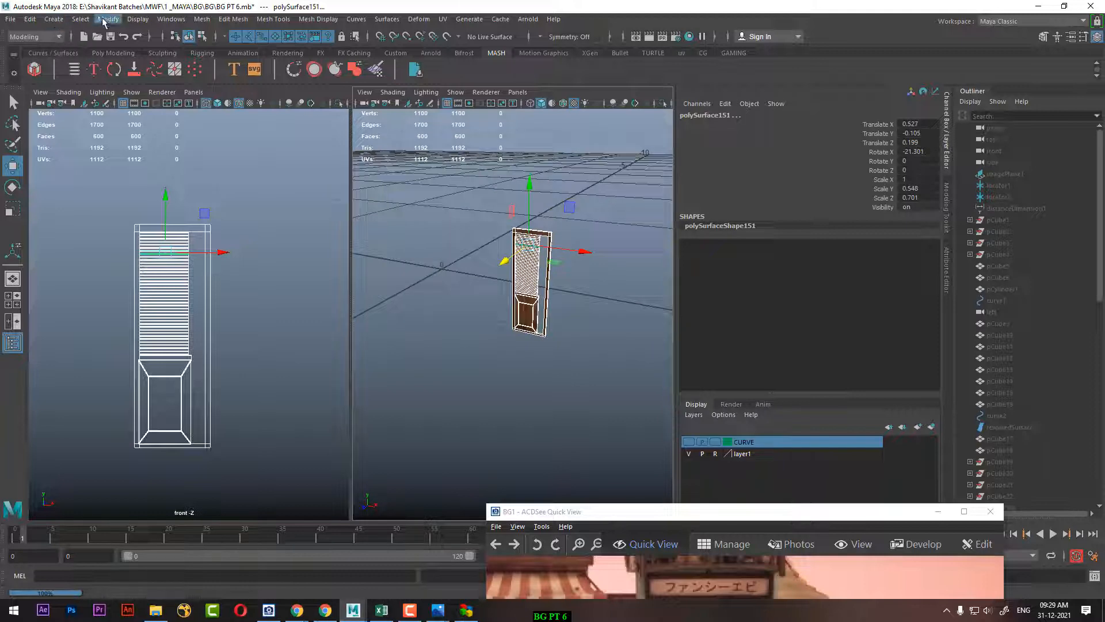
Group the isolated annex door pieces and center the group's pivot
{"action": "left_click", "coordinate": [106, 19]}
{"action": "mouse_move", "coordinate": [73, 18]}
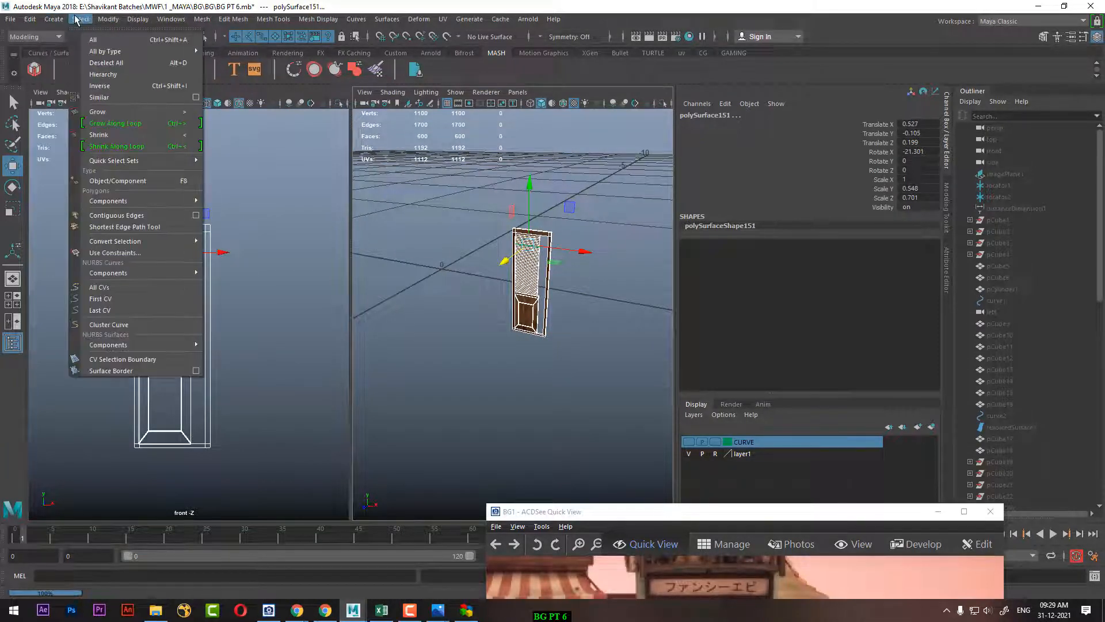
{"action": "mouse_move", "coordinate": [30, 19]}
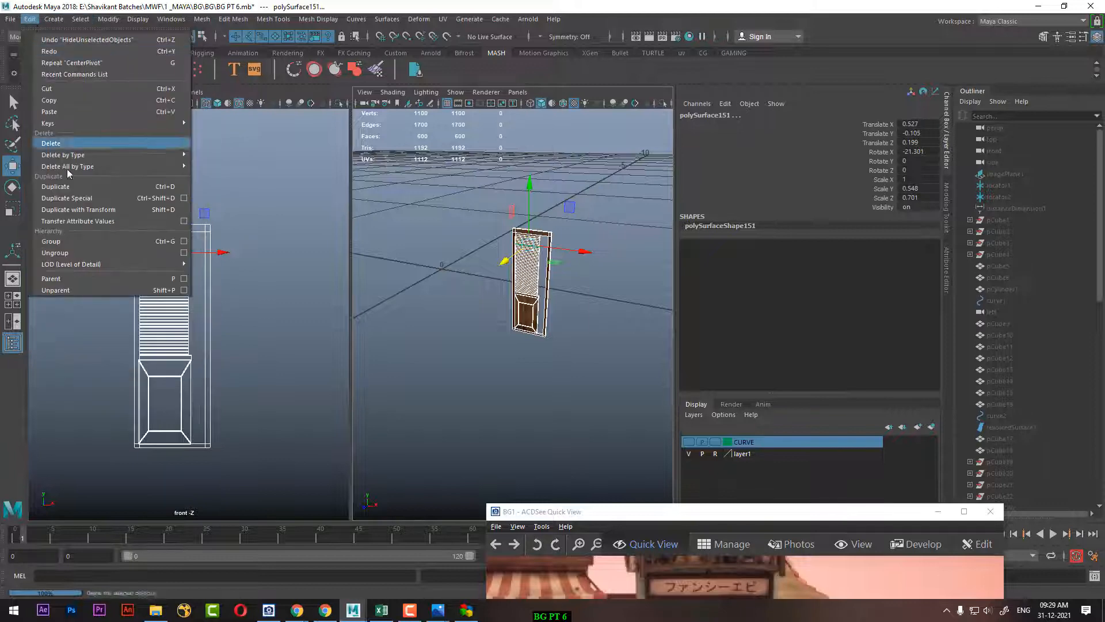
{"action": "left_click", "coordinate": [77, 253]}
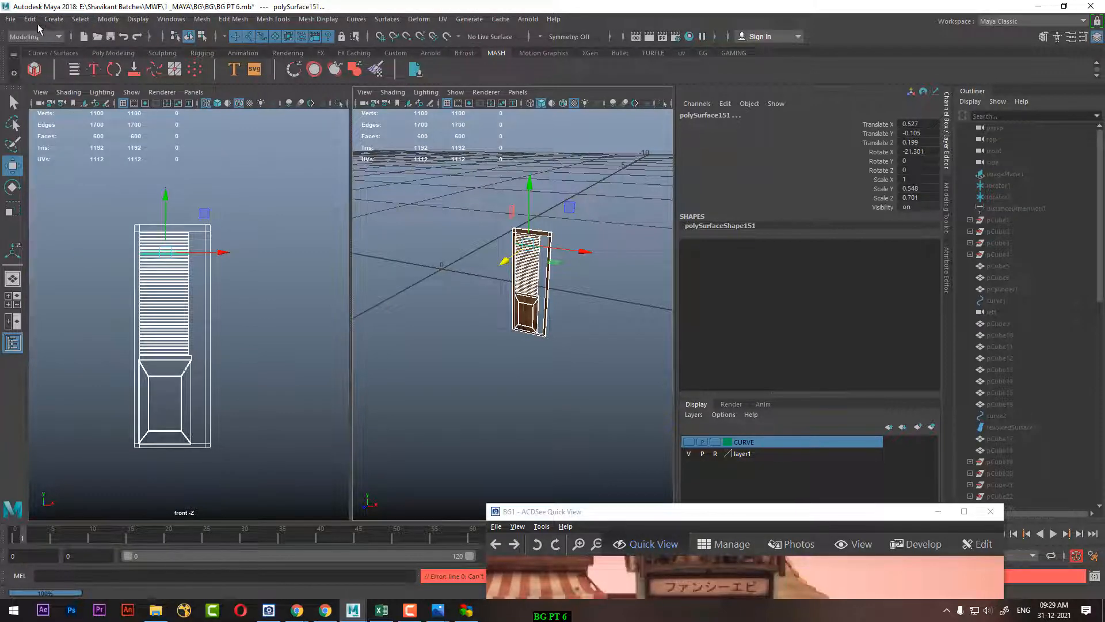
{"action": "left_click", "coordinate": [30, 19]}
{"action": "left_click", "coordinate": [79, 241]}
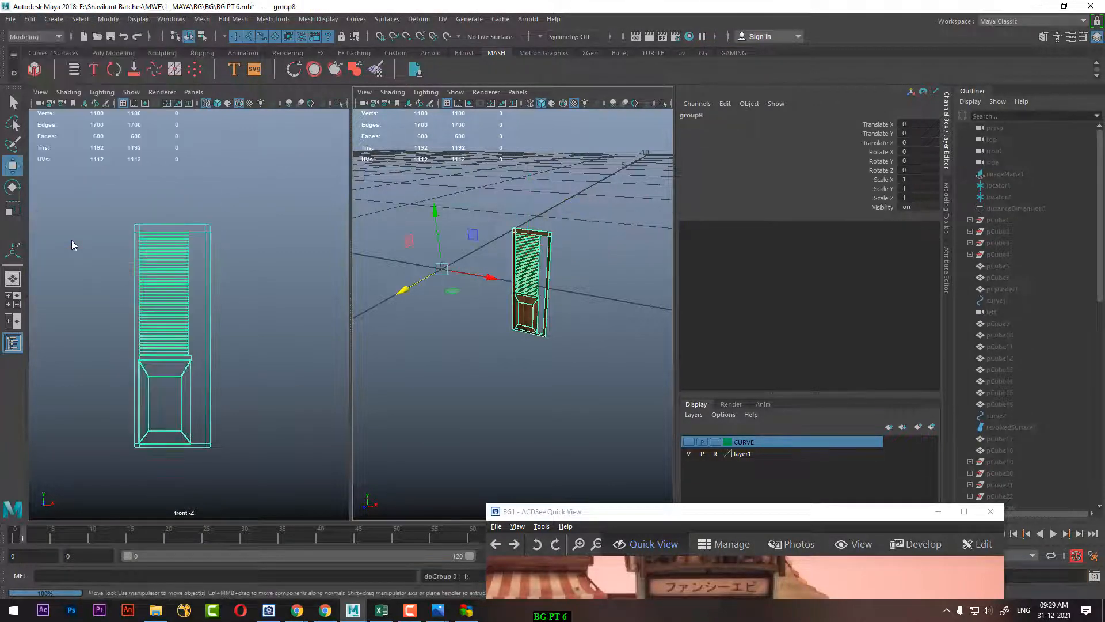
{"action": "left_click", "coordinate": [108, 19]}
{"action": "left_click", "coordinate": [144, 103]}
Unhide the rest of the scene and move the door group back to the annex wall, at Translate Z -0.072
{"action": "left_click_drag", "start_coordinate": [422, 298], "coordinate": [512, 321], "text": "alt"}
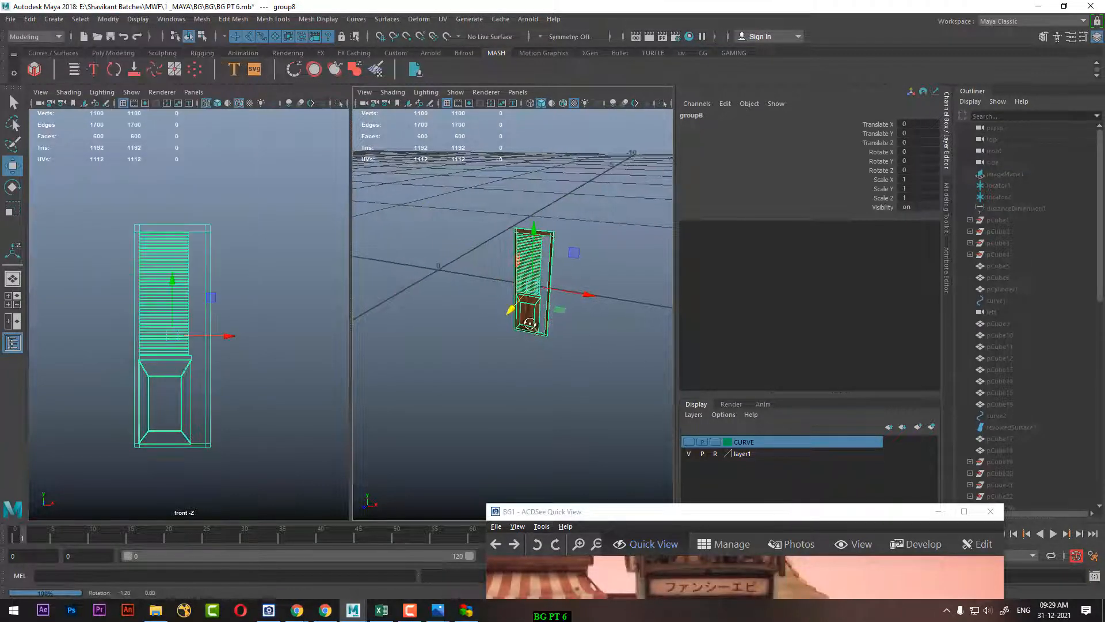
{"action": "key", "text": "ctrl+shift+h"}
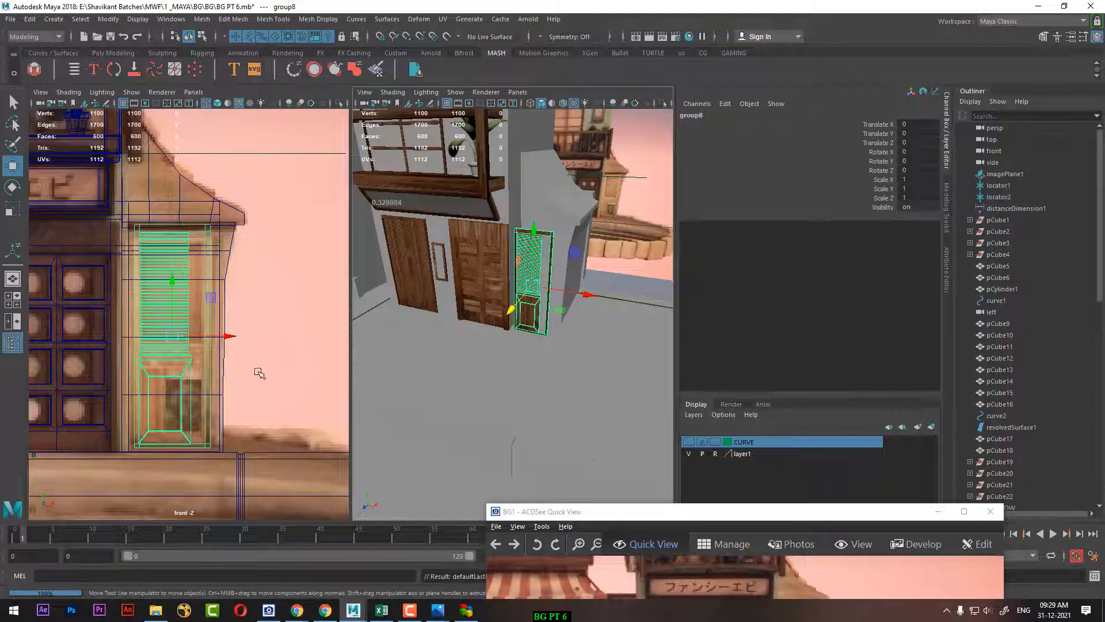
{"action": "mouse_move", "coordinate": [509, 324]}
{"action": "left_mouse_down", "text": "alt"}
{"action": "mouse_move", "coordinate": [471, 331]}
{"action": "mouse_move", "coordinate": [494, 318]}
{"action": "left_mouse_up", "text": "alt"}
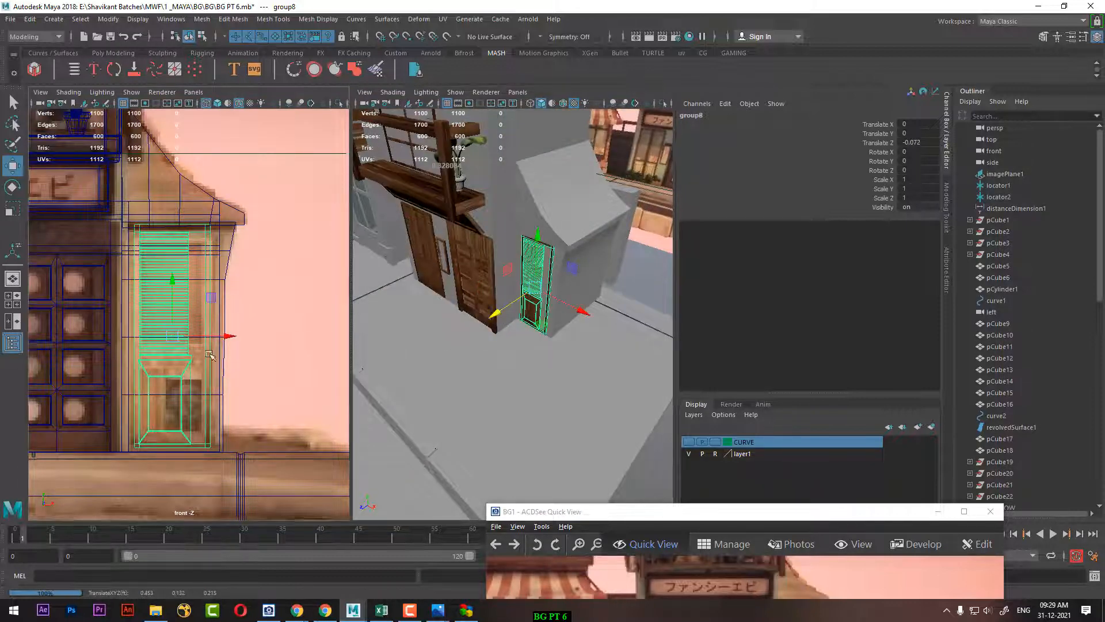
Widen the annex door's middle rail by moving its outer end vertices across to the frame's far side
{"action": "right_click_drag", "start_coordinate": [193, 381], "coordinate": [217, 395], "text": "alt"}
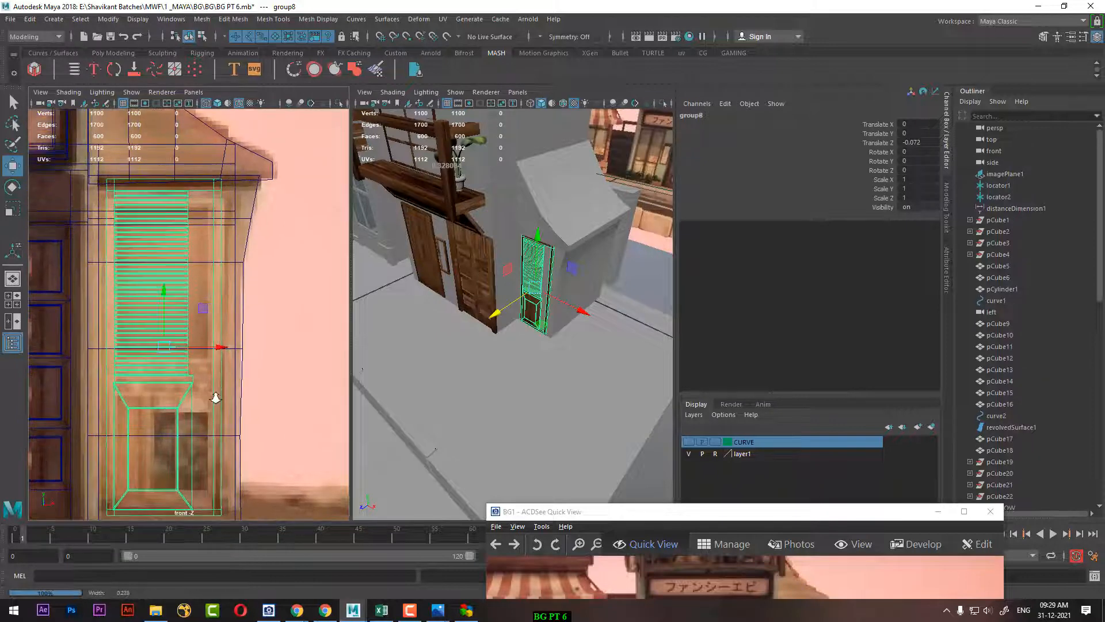
{"action": "right_click_drag", "start_coordinate": [232, 323], "coordinate": [215, 346], "text": "alt"}
{"action": "middle_click_drag", "start_coordinate": [215, 347], "coordinate": [217, 290], "text": "alt"}
{"action": "left_click", "coordinate": [191, 350]}
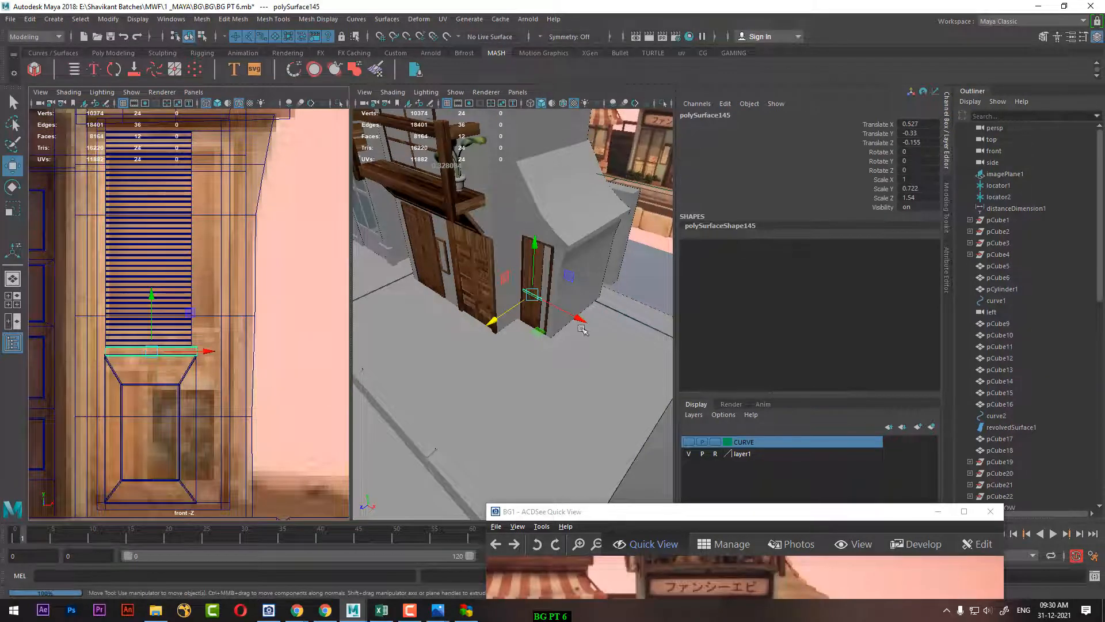
{"action": "left_click_drag", "start_coordinate": [583, 330], "coordinate": [612, 313], "text": "alt"}
{"action": "mouse_move", "coordinate": [611, 313]}
{"action": "right_mouse_down", "text": "alt"}
{"action": "mouse_move", "coordinate": [604, 371]}
{"action": "mouse_move", "coordinate": [595, 320]}
{"action": "right_mouse_up", "text": "alt"}
{"action": "middle_click_drag", "start_coordinate": [595, 320], "coordinate": [536, 339], "text": "alt"}
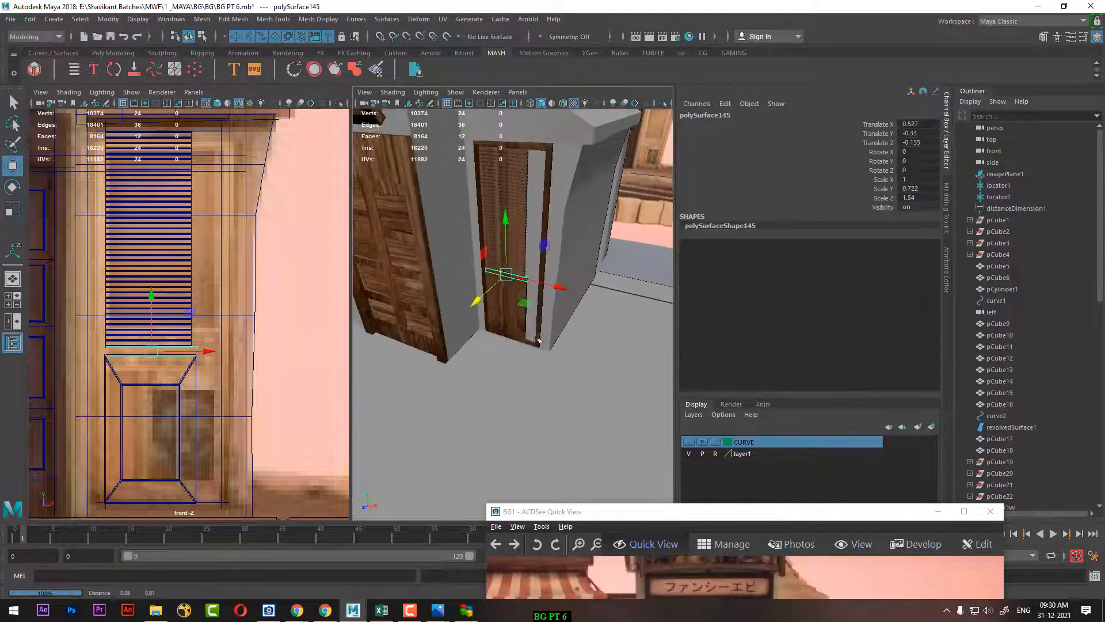
{"action": "right_click_drag", "start_coordinate": [645, 241], "coordinate": [590, 239]}
{"action": "right_click_drag", "start_coordinate": [520, 253], "coordinate": [540, 270], "text": "alt"}
{"action": "left_click_drag", "start_coordinate": [566, 252], "coordinate": [527, 291]}
{"action": "left_click_drag", "start_coordinate": [253, 355], "coordinate": [277, 353]}
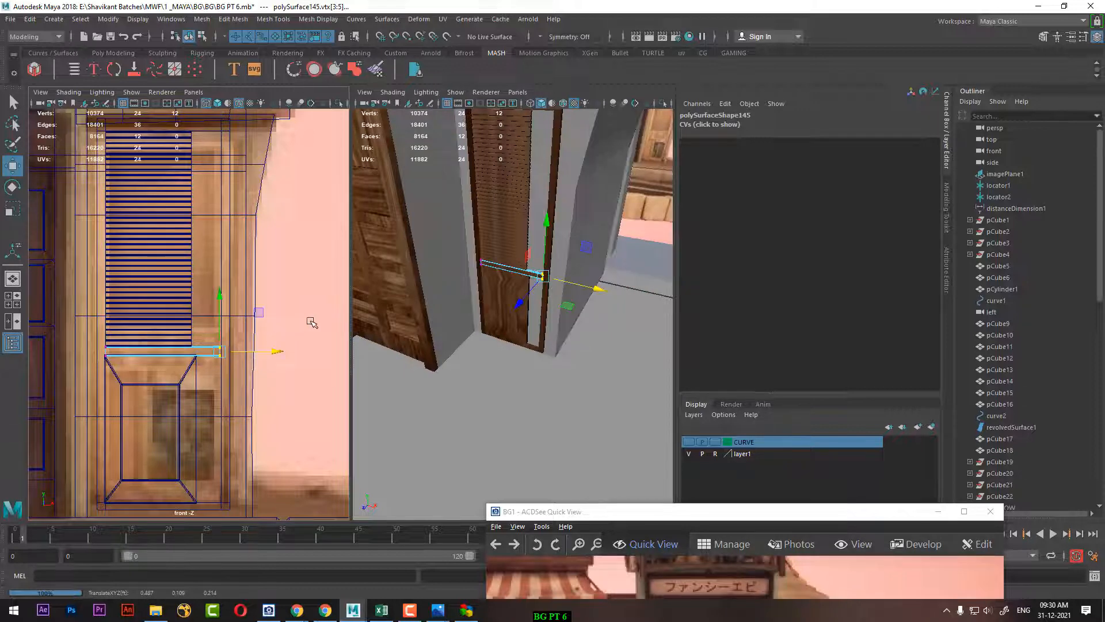
Make the middle rail taller by raising its upper vertices and lowering its lower ones, and return it to object mode
{"action": "left_click_drag", "start_coordinate": [112, 352], "coordinate": [87, 349]}
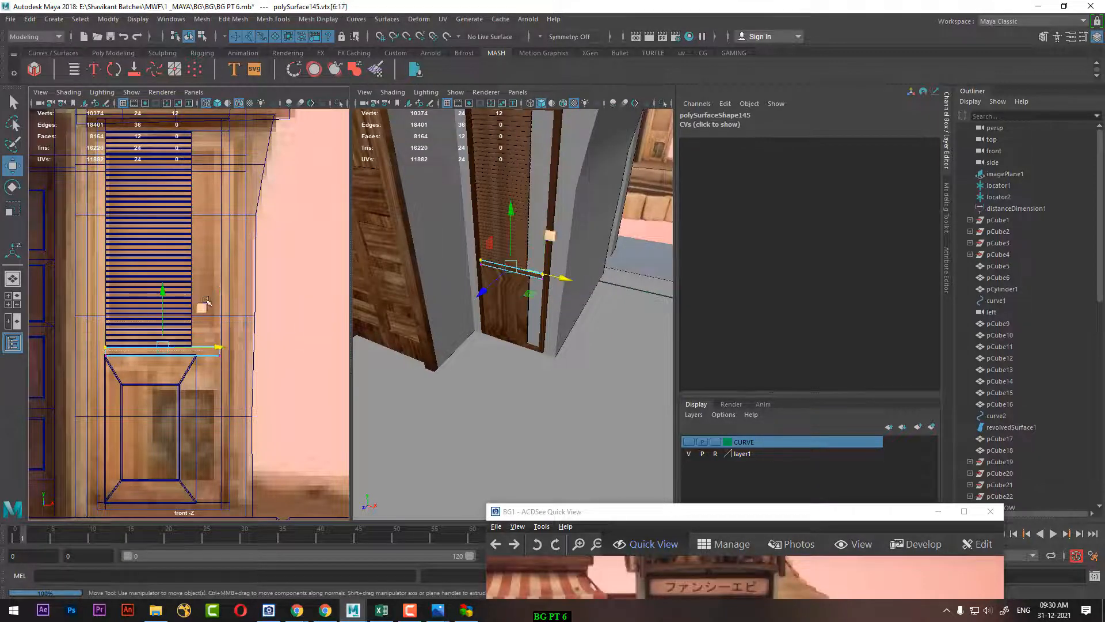
{"action": "left_click_drag", "start_coordinate": [163, 295], "coordinate": [163, 274]}
{"action": "left_click_drag", "start_coordinate": [265, 348], "coordinate": [76, 396]}
{"action": "left_click_drag", "start_coordinate": [161, 312], "coordinate": [160, 326]}
{"action": "right_click_drag", "start_coordinate": [227, 324], "coordinate": [236, 349]}
Delete the four lowest shutter slats overlapping the annex door's enlarged middle rail
{"action": "left_click_drag", "start_coordinate": [549, 330], "coordinate": [533, 331], "text": "alt"}
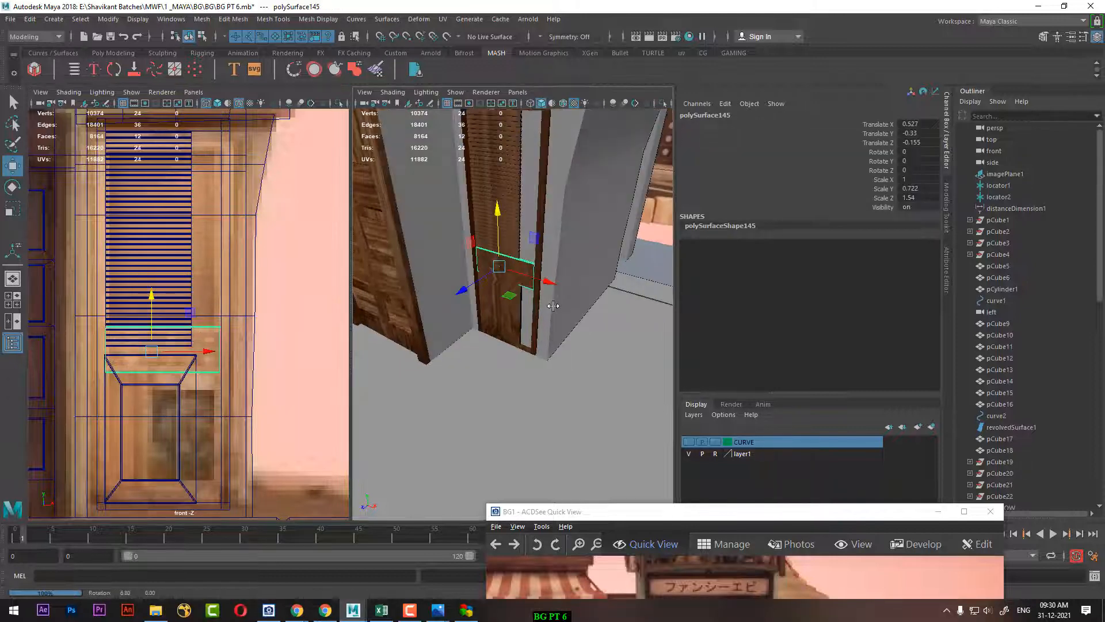
{"action": "left_click", "coordinate": [182, 343]}
{"action": "right_click_drag", "start_coordinate": [193, 340], "coordinate": [210, 382], "text": "alt"}
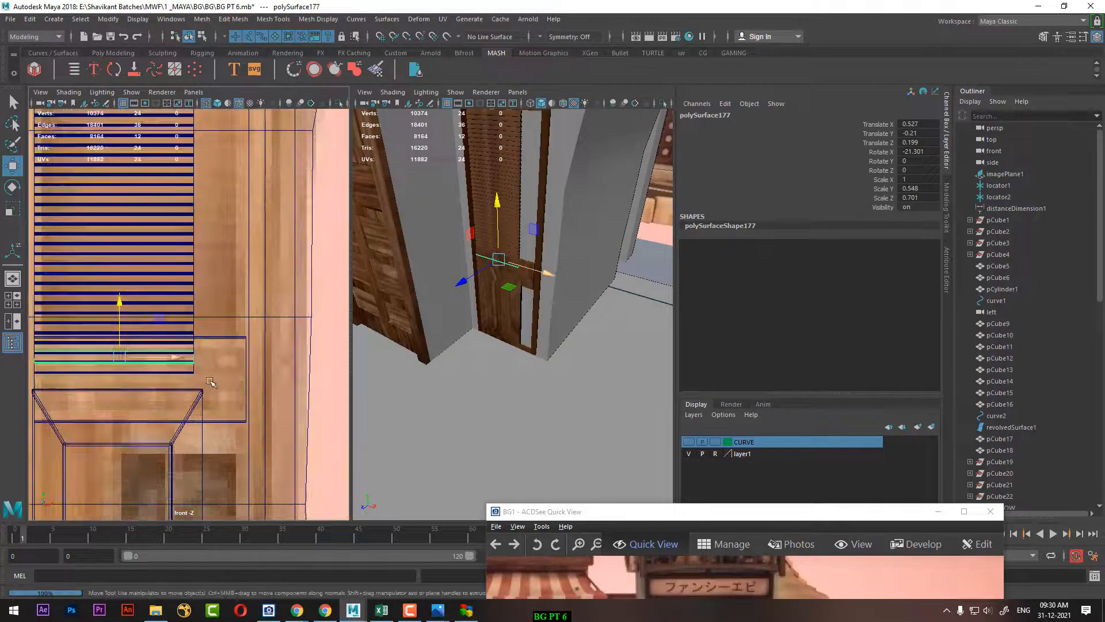
{"action": "left_click", "coordinate": [187, 348]}
{"action": "key", "text": "Delete"}
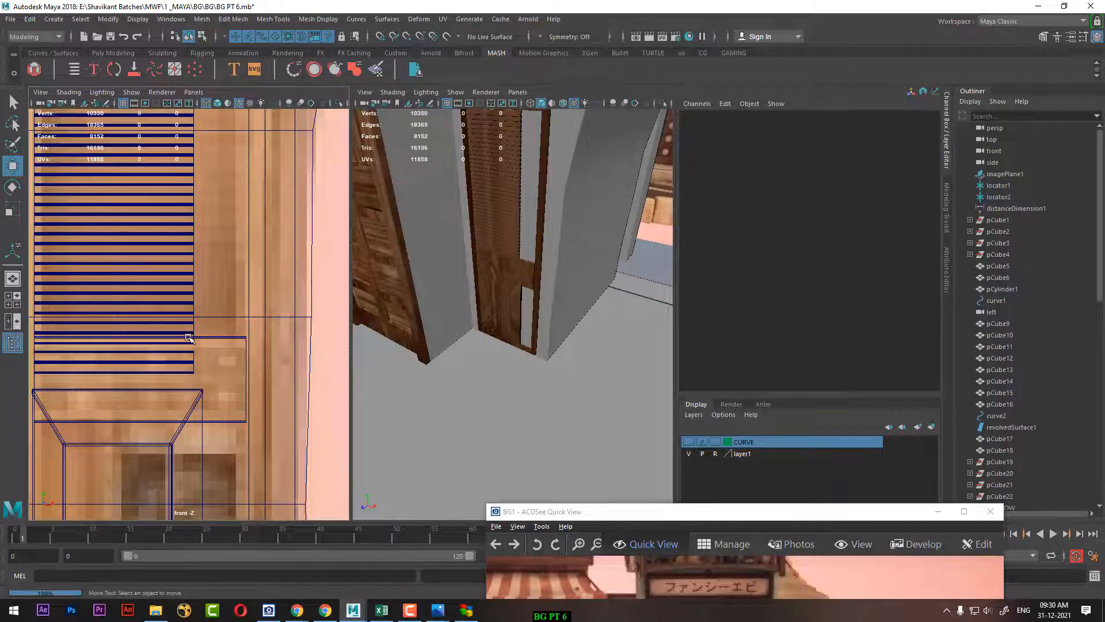
{"action": "left_click", "coordinate": [188, 338]}
{"action": "left_click", "coordinate": [187, 360]}
{"action": "key", "text": "Delete"}
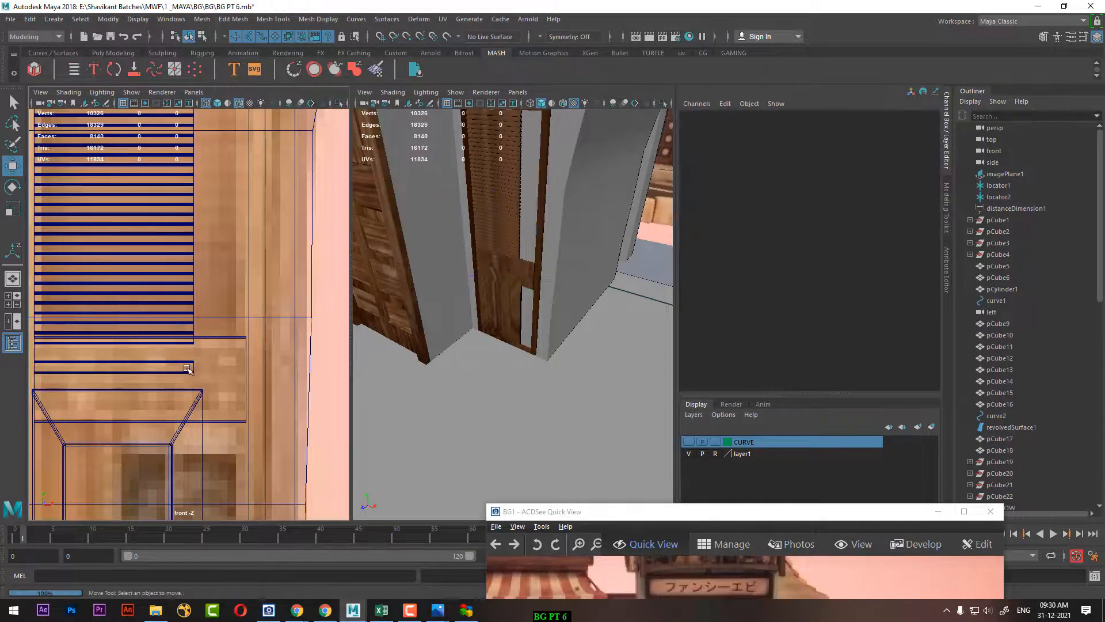
{"action": "left_click", "coordinate": [181, 370]}
{"action": "key", "text": "Delete"}
{"action": "left_click", "coordinate": [179, 342]}
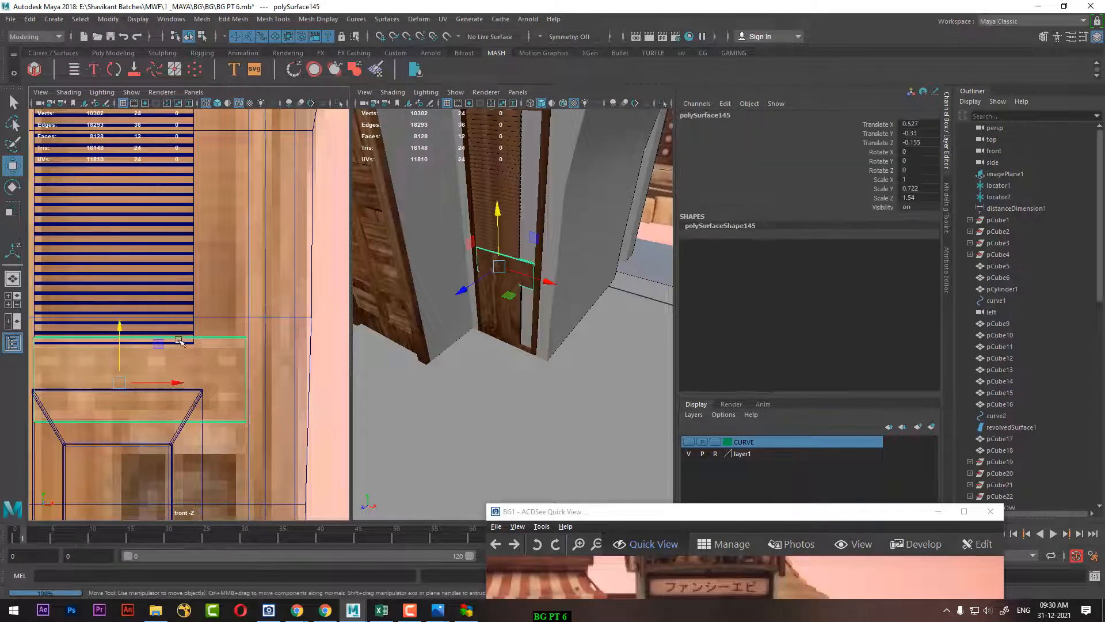
{"action": "key", "text": "Delete"}
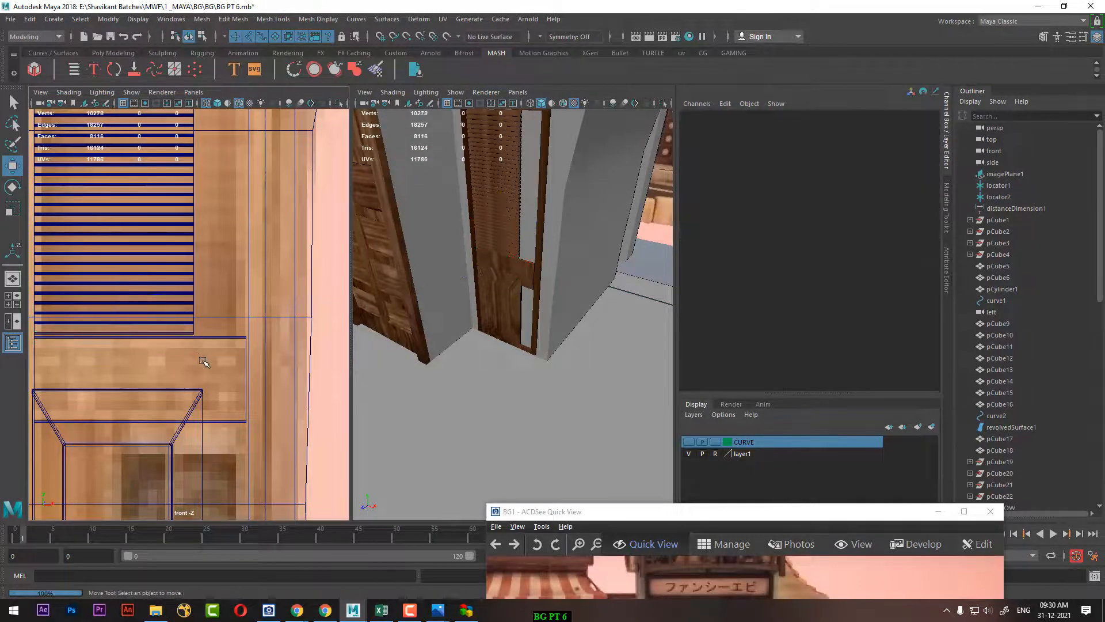
Widen the annex door's lower beveled panel by moving its outer side vertices across to the frame
{"action": "left_click", "coordinate": [225, 343]}
{"action": "scroll", "coordinate": [227, 337], "scroll_direction": "down", "scroll_amount": 4}
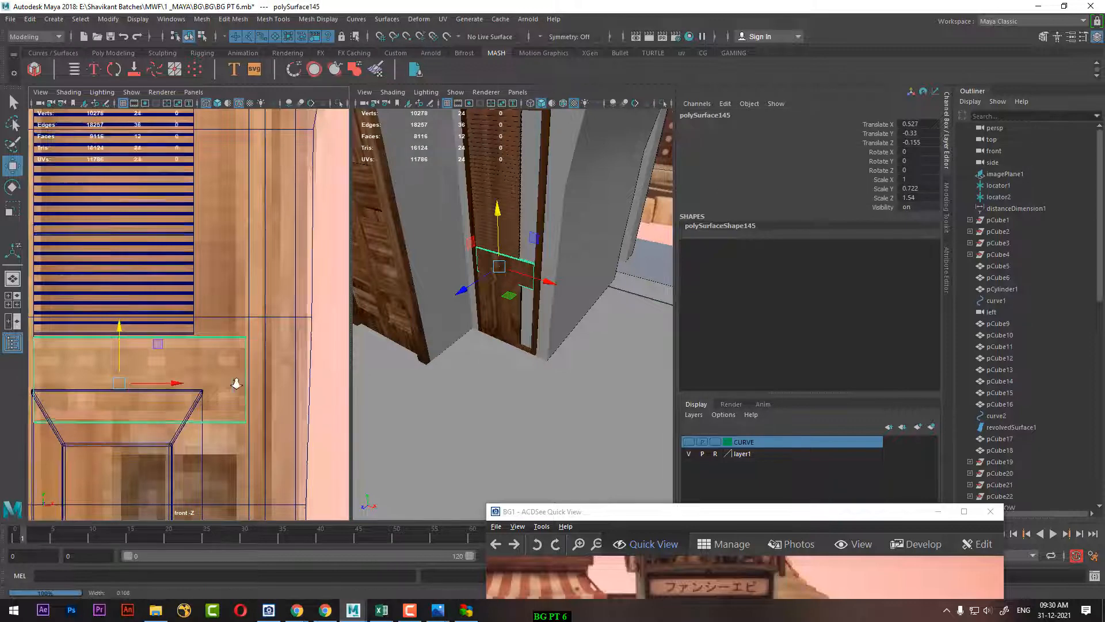
{"action": "middle_click_drag", "start_coordinate": [232, 309], "coordinate": [239, 276], "text": "alt"}
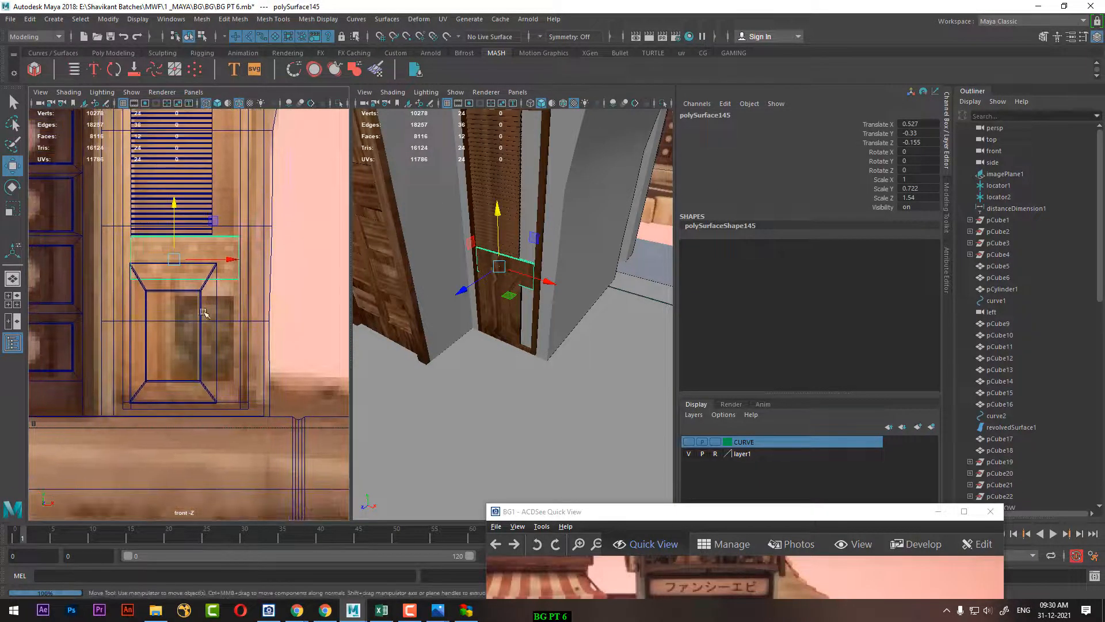
{"action": "left_click", "coordinate": [208, 330]}
{"action": "middle_click_drag", "start_coordinate": [296, 338], "coordinate": [247, 328], "text": "alt"}
{"action": "right_click_drag", "start_coordinate": [271, 280], "coordinate": [268, 253]}
{"action": "left_click_drag", "start_coordinate": [176, 406], "coordinate": [175, 407]}
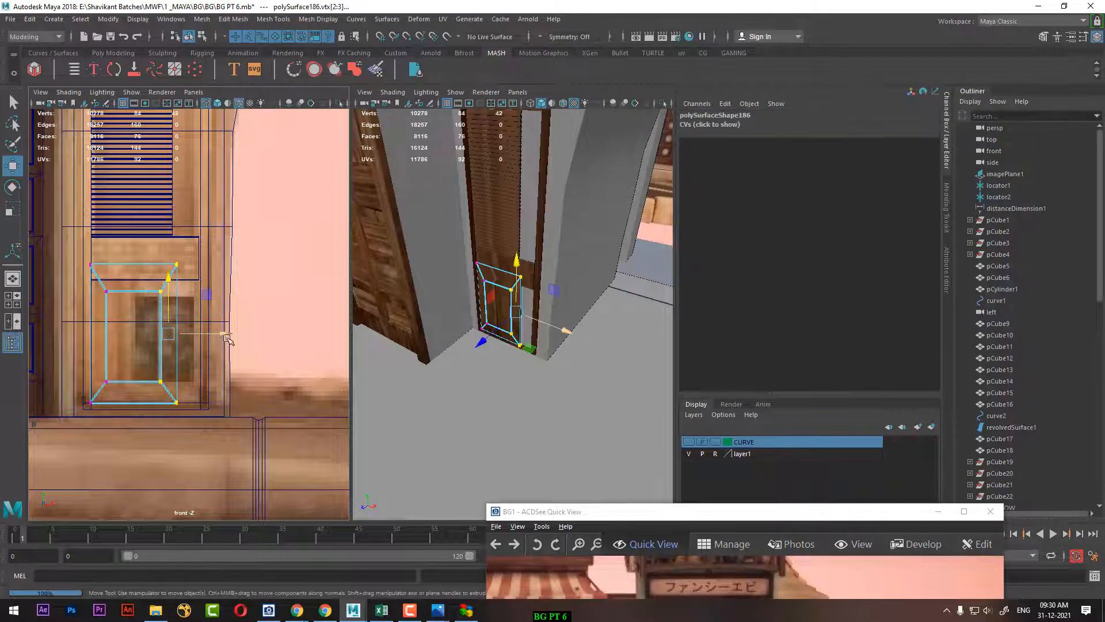
{"action": "left_click_drag", "start_coordinate": [228, 335], "coordinate": [256, 334]}
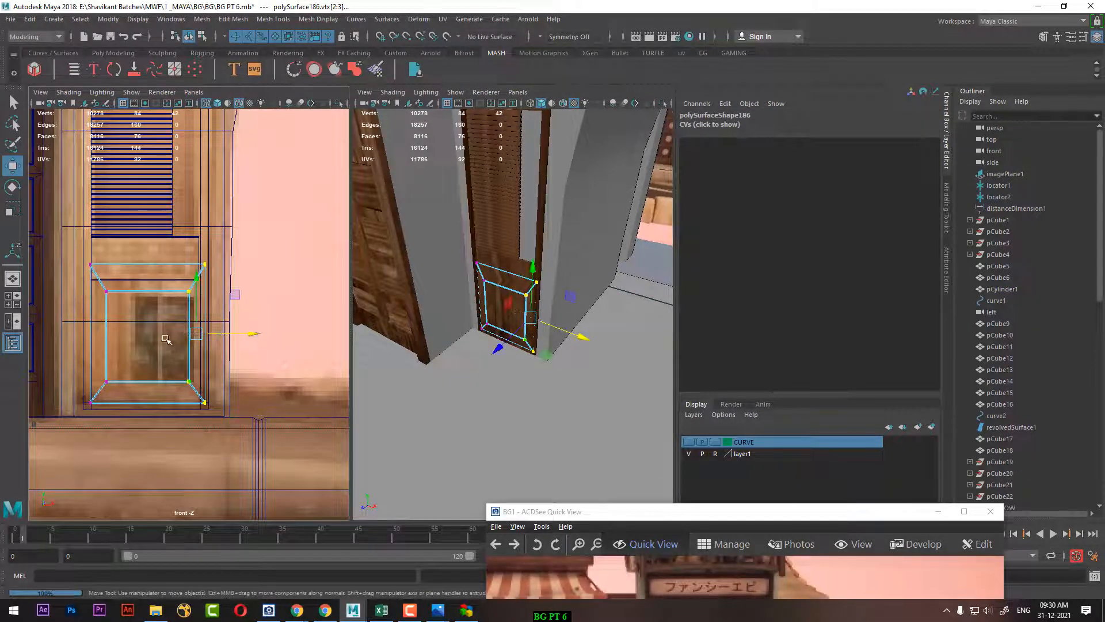
Bring up the BG1 reference in ACDSee Quick View, enlarge the annex door to 500%, and place the window clear of the modeled door
{"action": "right_click_drag", "start_coordinate": [202, 381], "coordinate": [133, 341], "text": "alt"}
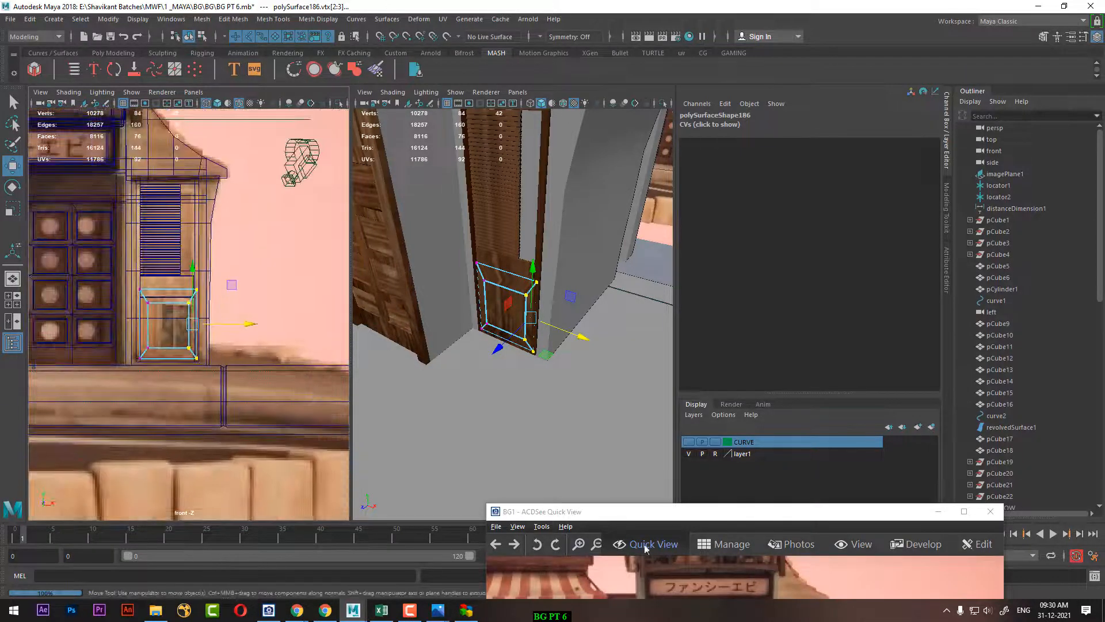
{"action": "left_click_drag", "start_coordinate": [687, 512], "coordinate": [722, 172]}
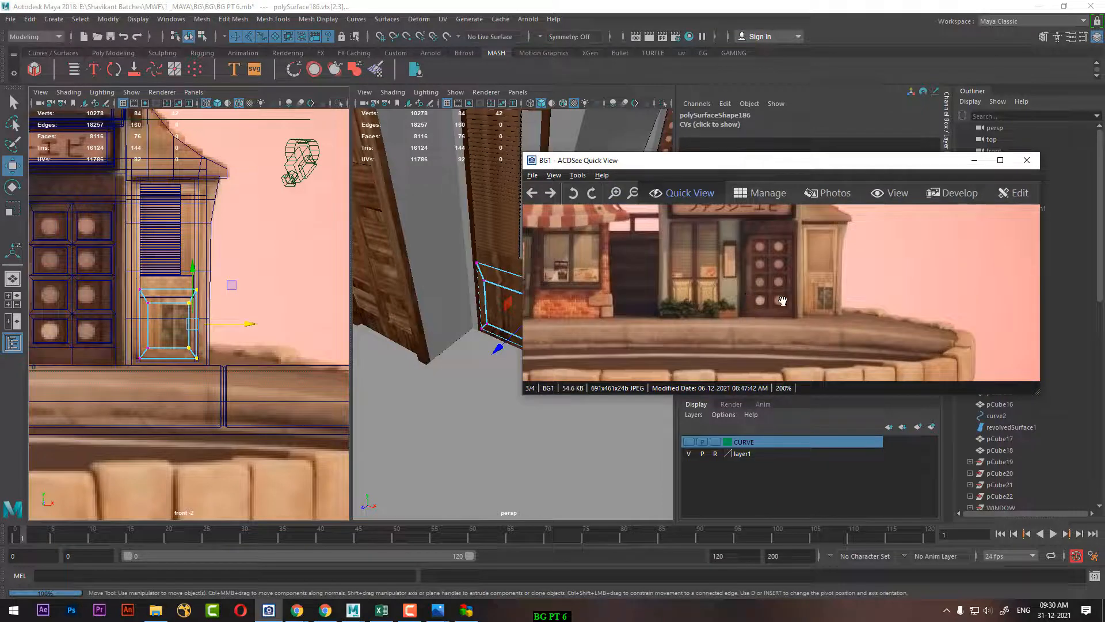
{"action": "scroll", "coordinate": [770, 287], "scroll_direction": "up", "scroll_amount": 3}
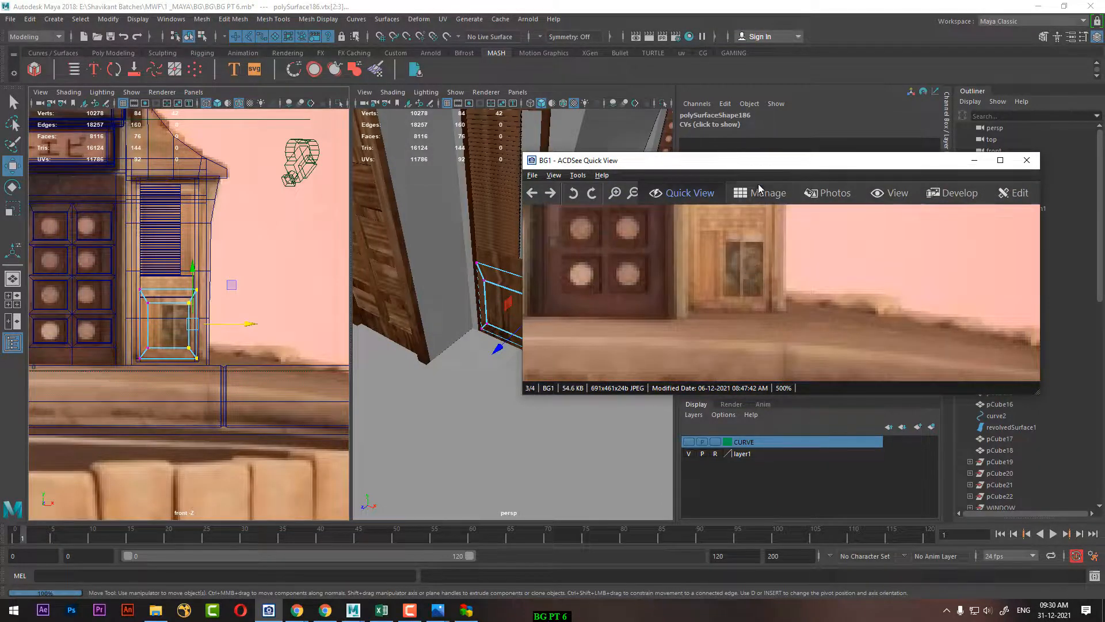
{"action": "left_click_drag", "start_coordinate": [760, 161], "coordinate": [873, 133]}
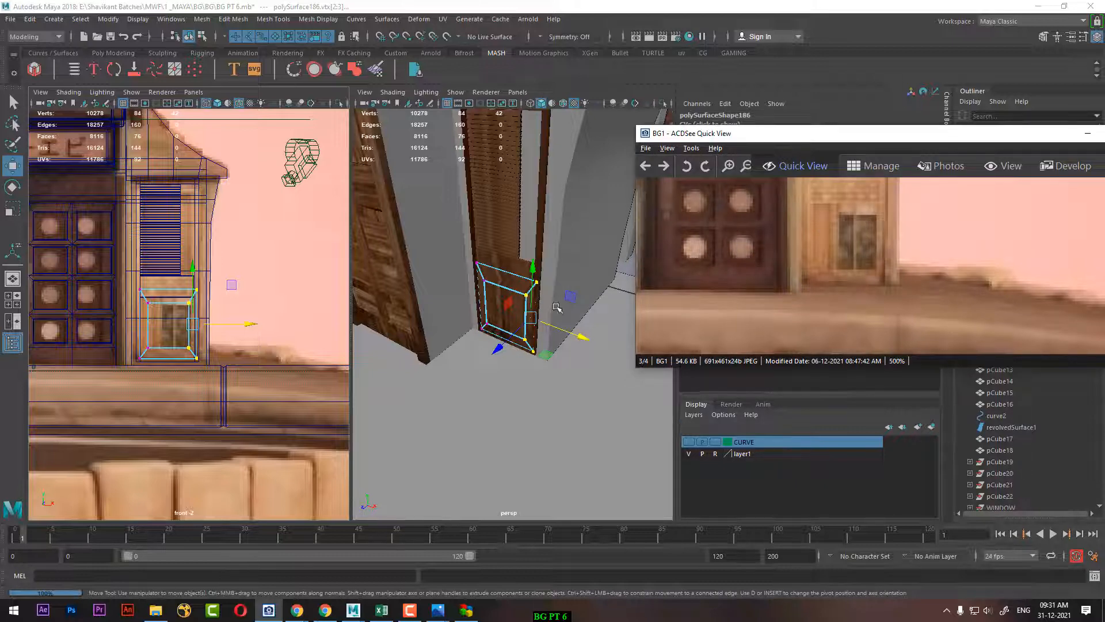
Create a lattice deformer with 2, 2 and 2 divisions around the annex door's shutter slats, moving the reference window clear of the options
{"action": "scroll", "coordinate": [557, 307], "scroll_direction": "up", "scroll_amount": 5}
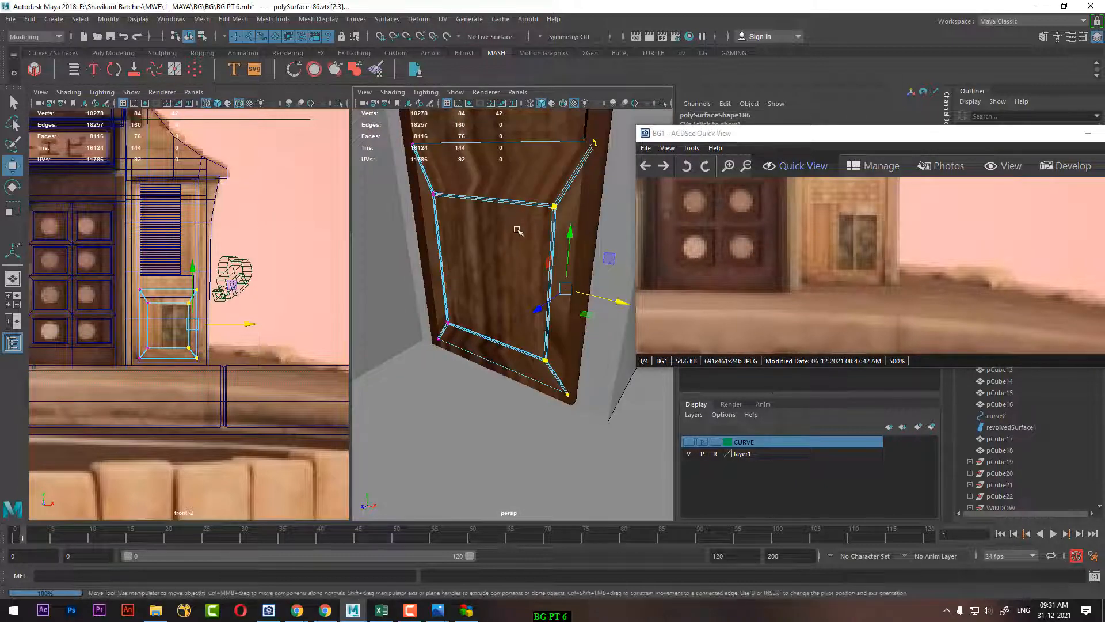
{"action": "scroll", "coordinate": [572, 246], "scroll_direction": "down", "scroll_amount": 8}
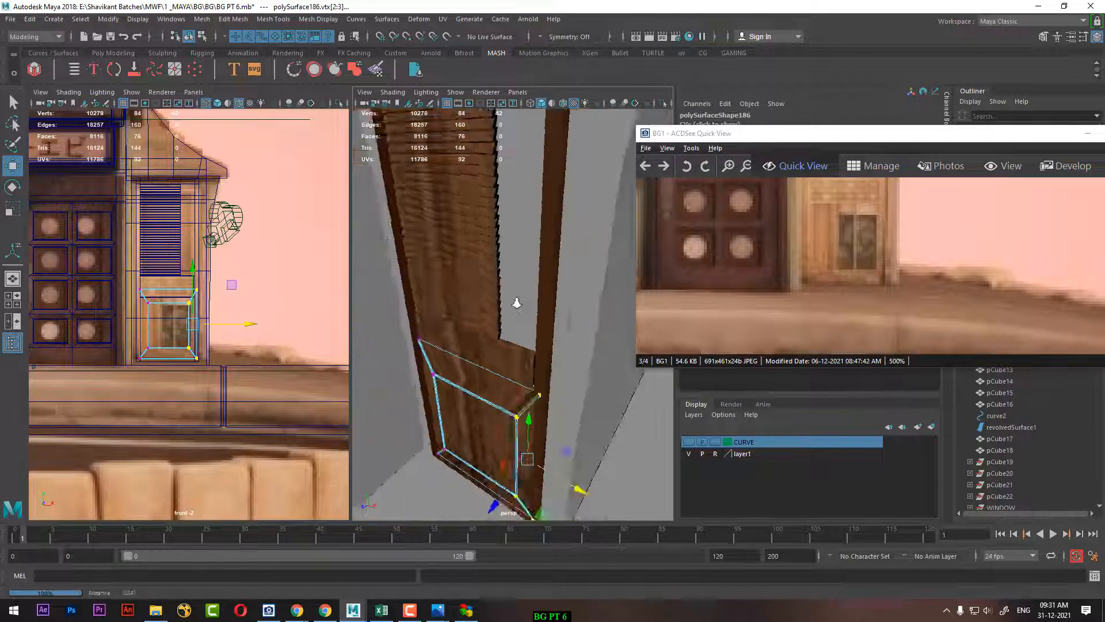
{"action": "left_click_drag", "start_coordinate": [519, 290], "coordinate": [527, 287], "text": "alt"}
{"action": "right_click_drag", "start_coordinate": [275, 254], "coordinate": [286, 249], "text": "alt"}
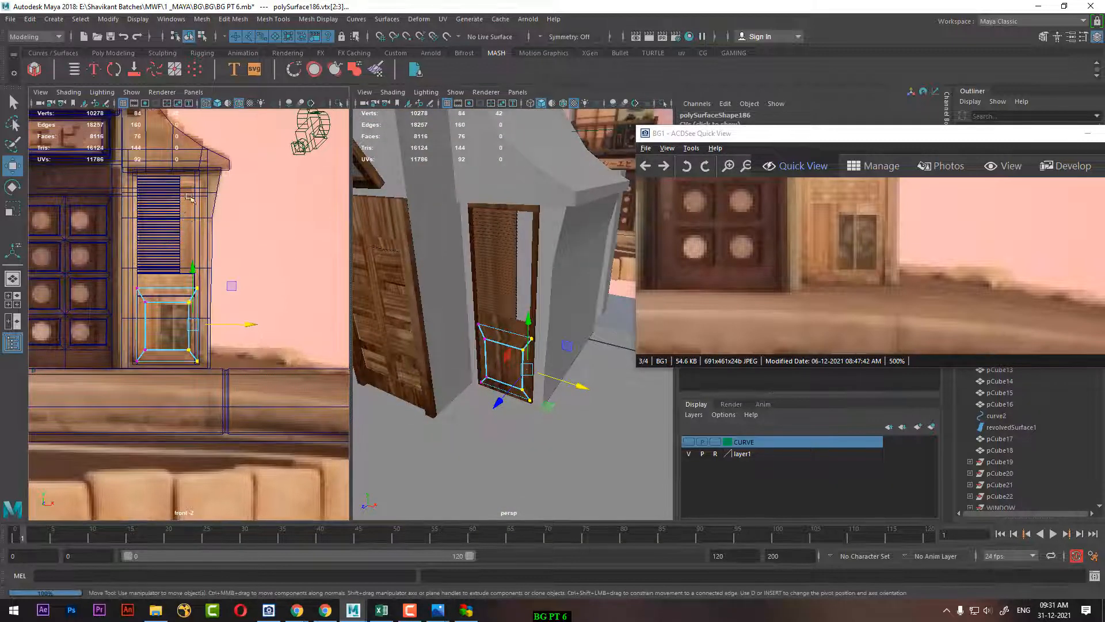
{"action": "left_click", "coordinate": [188, 276]}
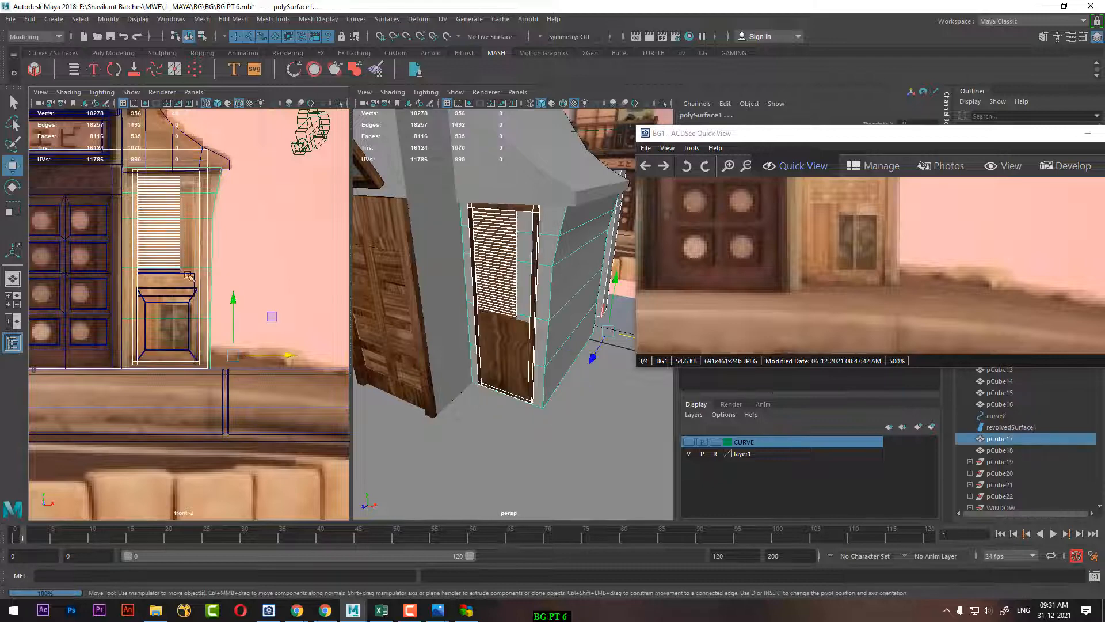
{"action": "left_click", "coordinate": [199, 246]}
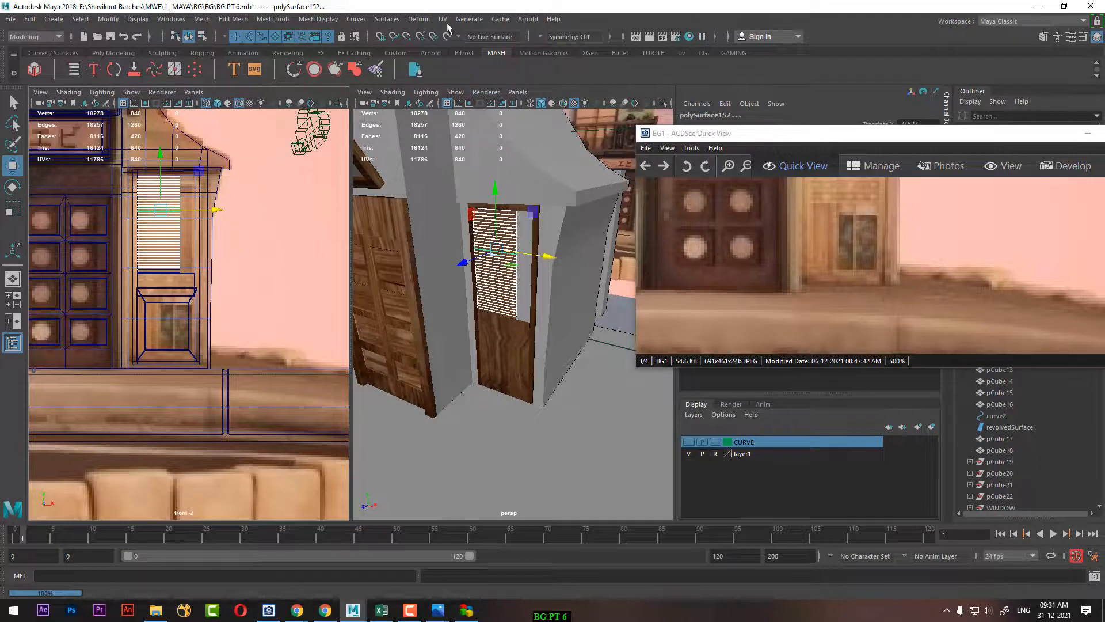
{"action": "left_click", "coordinate": [391, 18]}
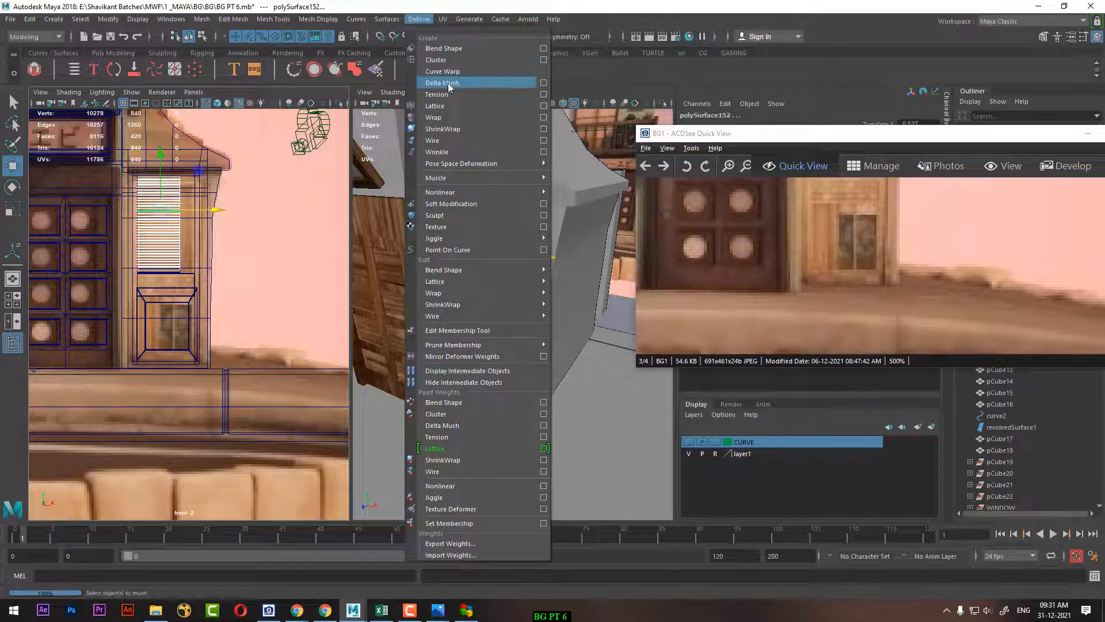
{"action": "left_click", "coordinate": [543, 107]}
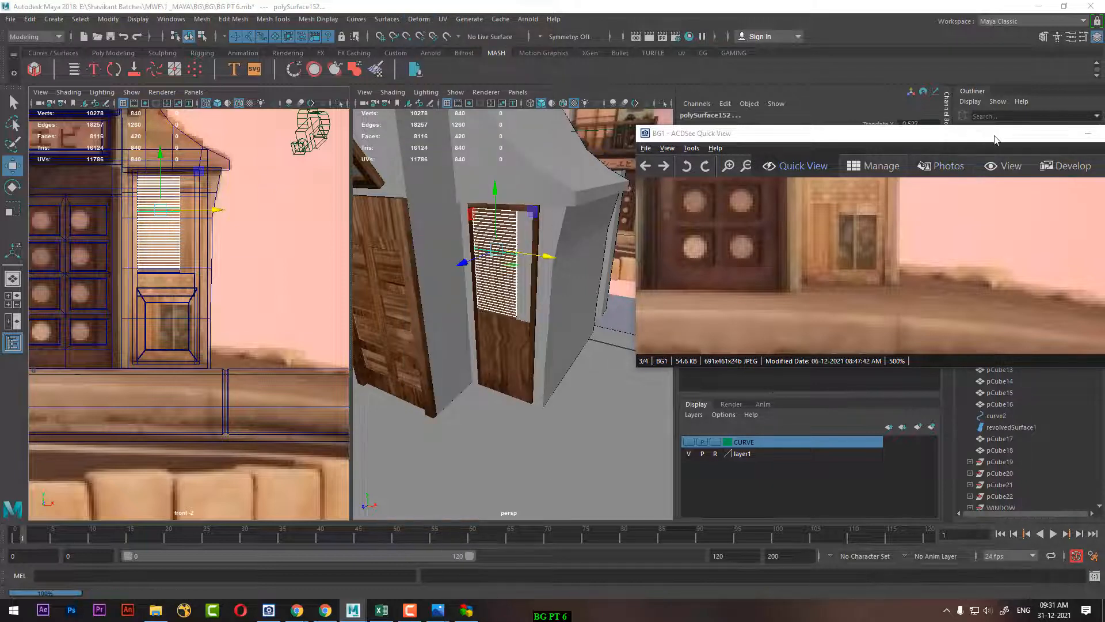
{"action": "left_click_drag", "start_coordinate": [992, 139], "coordinate": [992, 415]}
{"action": "double_click", "coordinate": [872, 190]}
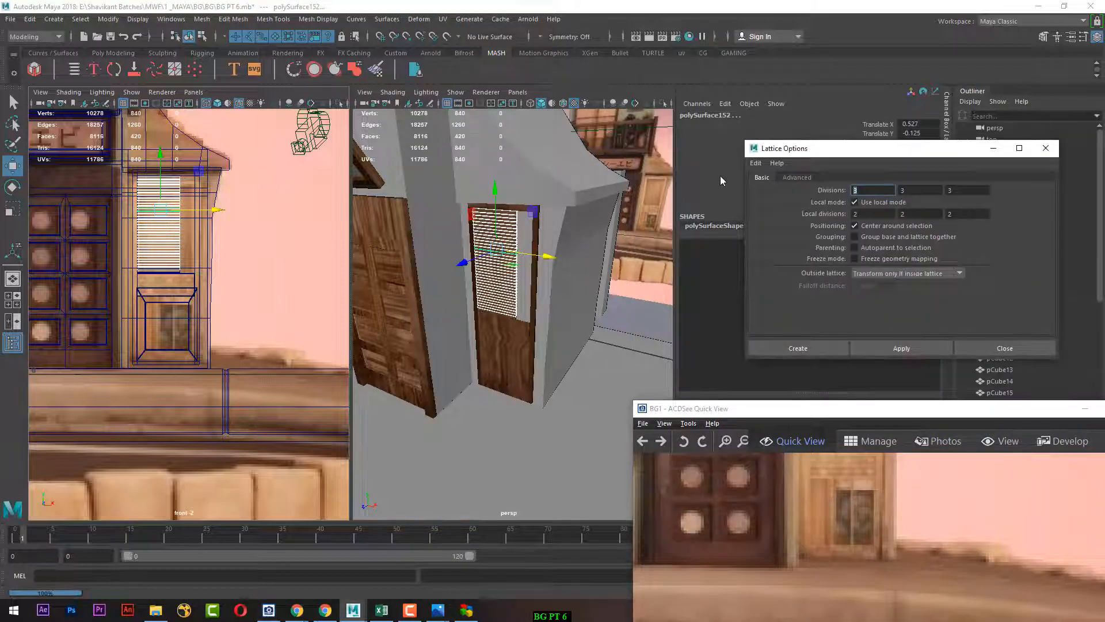
{"action": "type", "text": "2"}
{"action": "key", "text": "Tab"}
{"action": "type", "text": "2"}
{"action": "key", "text": "Tab"}
{"action": "type", "text": "2"}
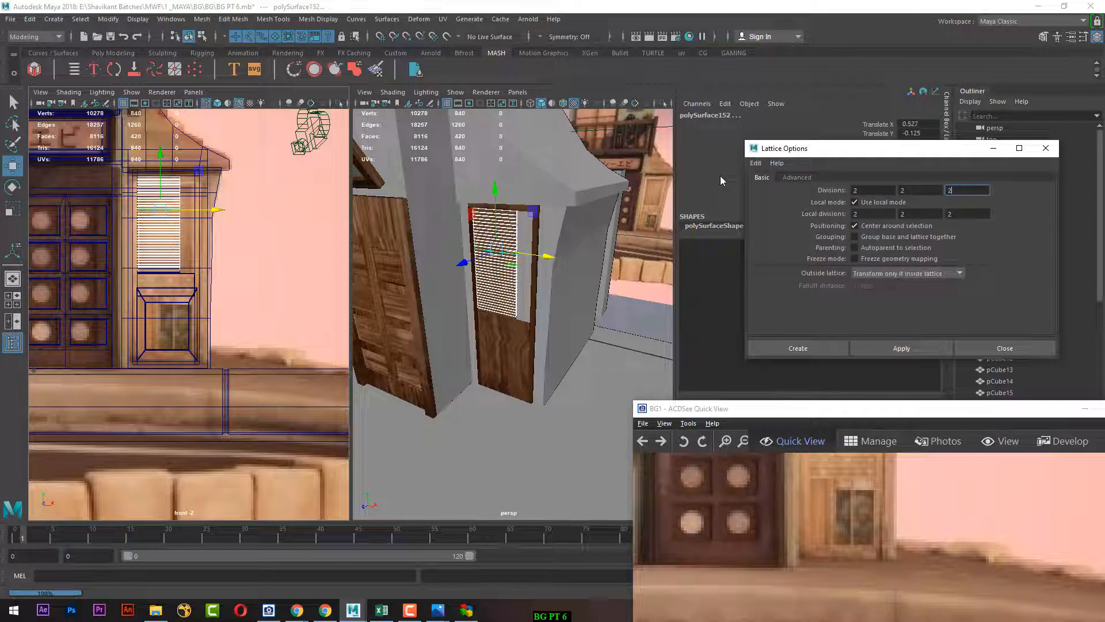
{"action": "left_click", "coordinate": [829, 347]}
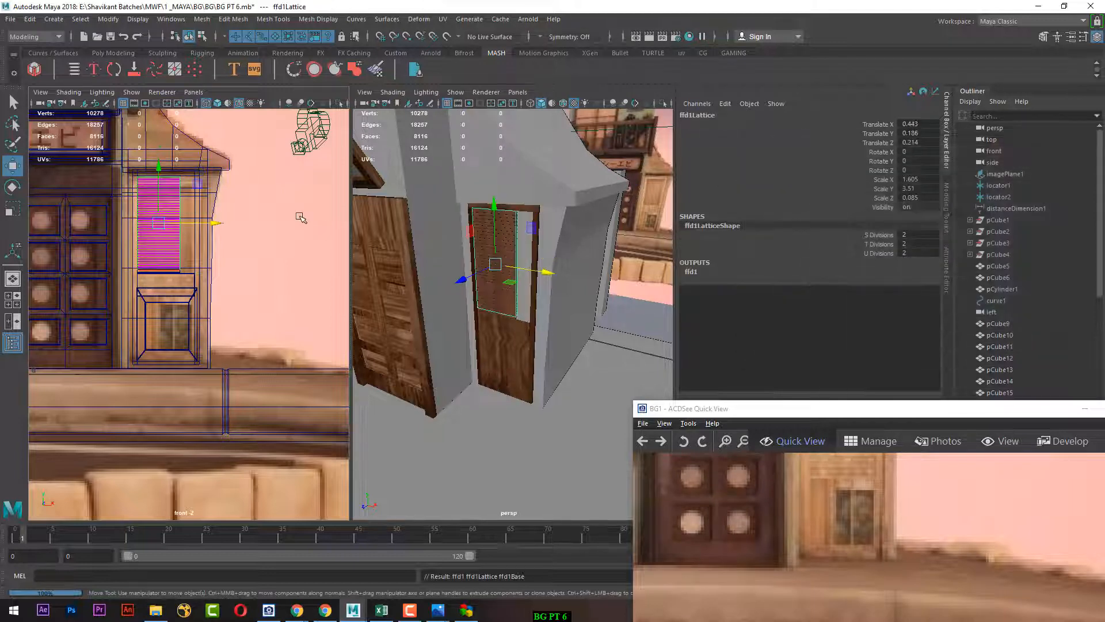
Widen the shutter slats by moving the lattice's outer side points across to the door frame, and return the lattice to object mode
{"action": "right_click_drag", "start_coordinate": [288, 212], "coordinate": [279, 161]}
{"action": "left_click_drag", "start_coordinate": [256, 148], "coordinate": [175, 318]}
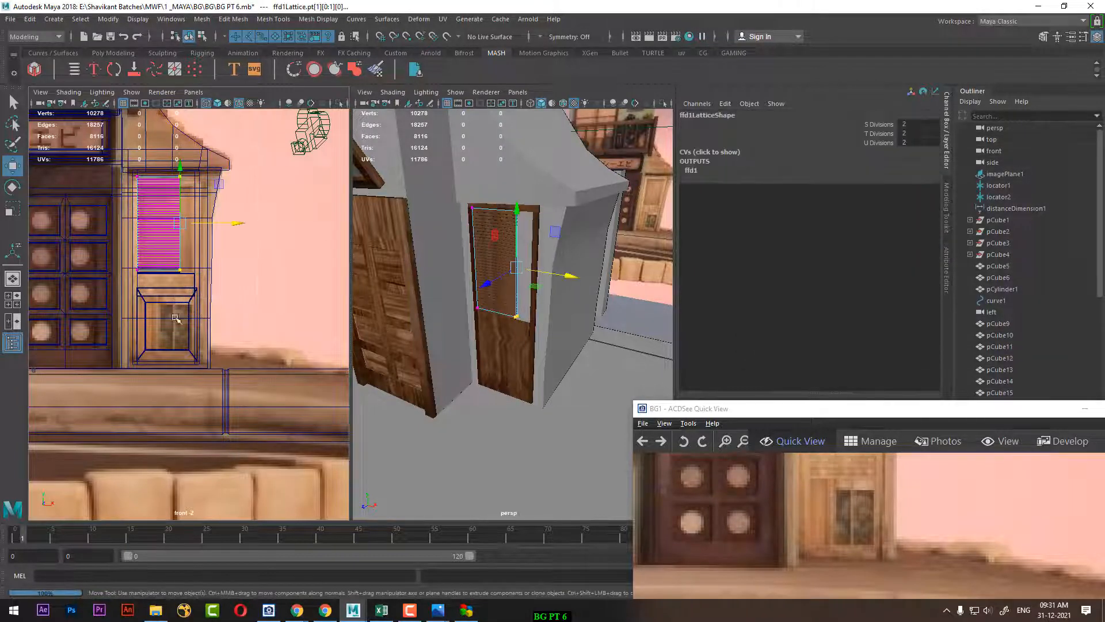
{"action": "left_click_drag", "start_coordinate": [238, 223], "coordinate": [260, 225]}
{"action": "left_click_drag", "start_coordinate": [575, 322], "coordinate": [521, 230], "text": "alt"}
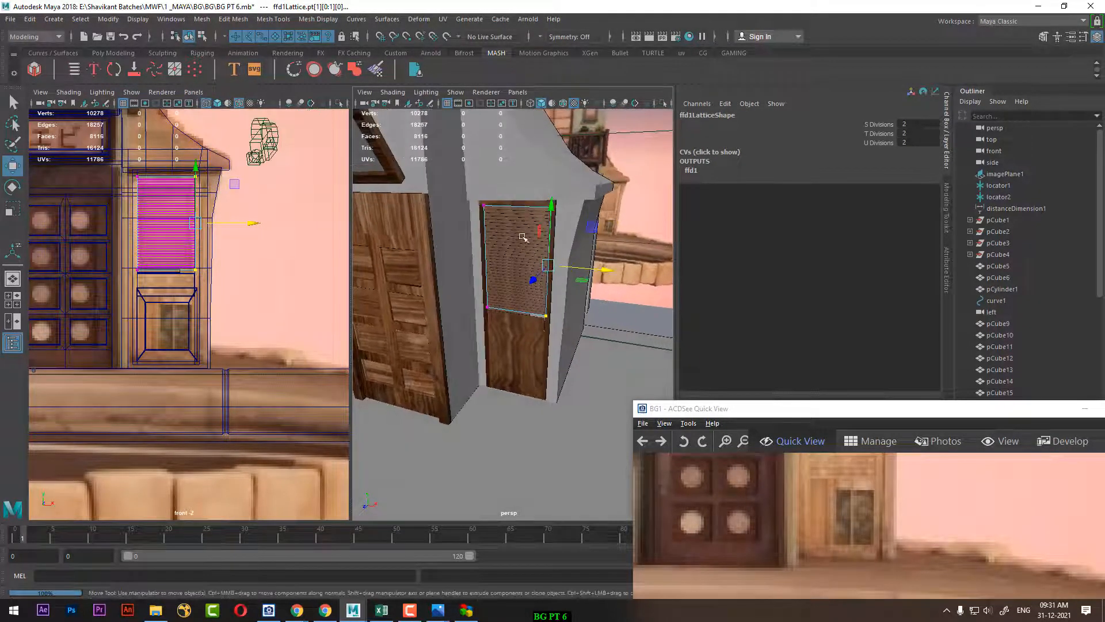
{"action": "right_click_drag", "start_coordinate": [518, 223], "coordinate": [601, 187]}
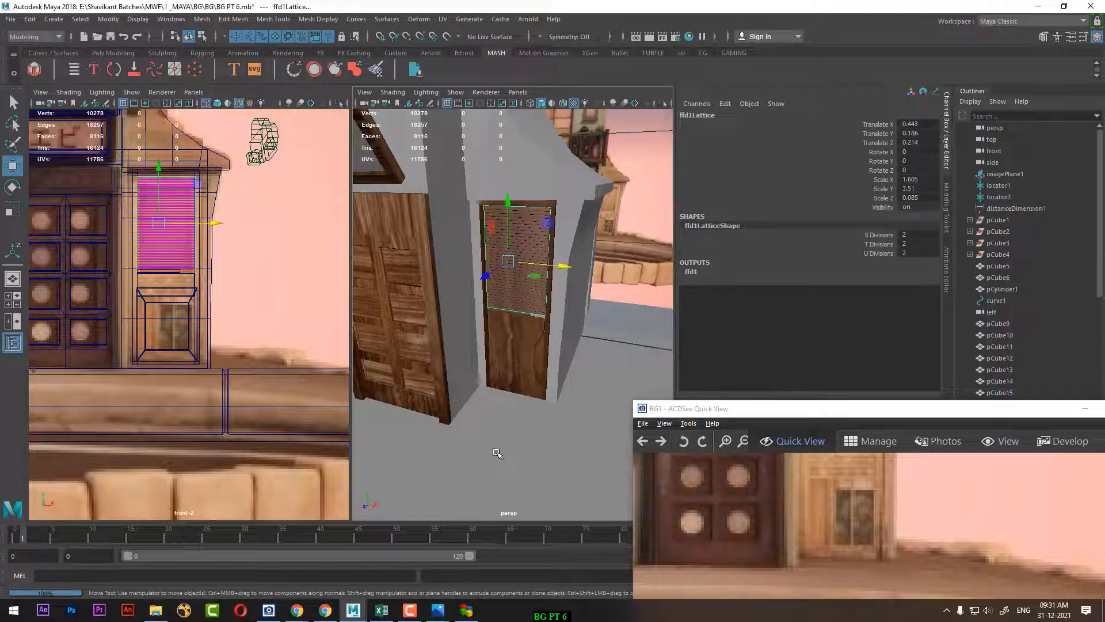
Extract the inner front face of the annex door's lower panel as a separate piece and delete the beveled surround
{"action": "scroll", "coordinate": [176, 300], "scroll_direction": "up", "scroll_amount": 5}
{"action": "left_click", "coordinate": [168, 300]}
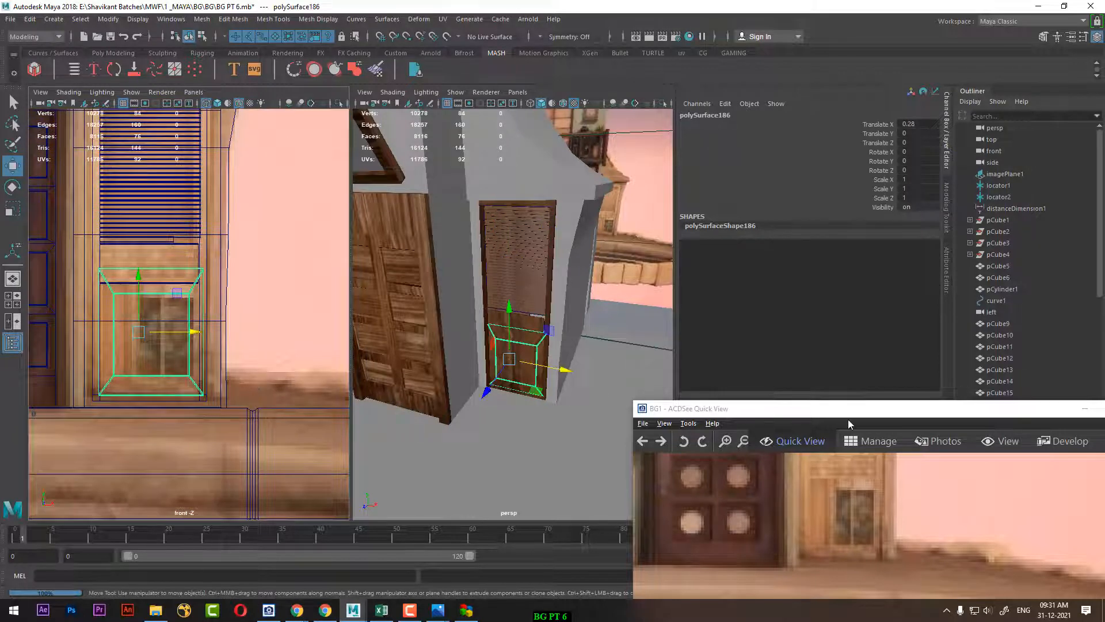
{"action": "left_click_drag", "start_coordinate": [852, 416], "coordinate": [871, 175]}
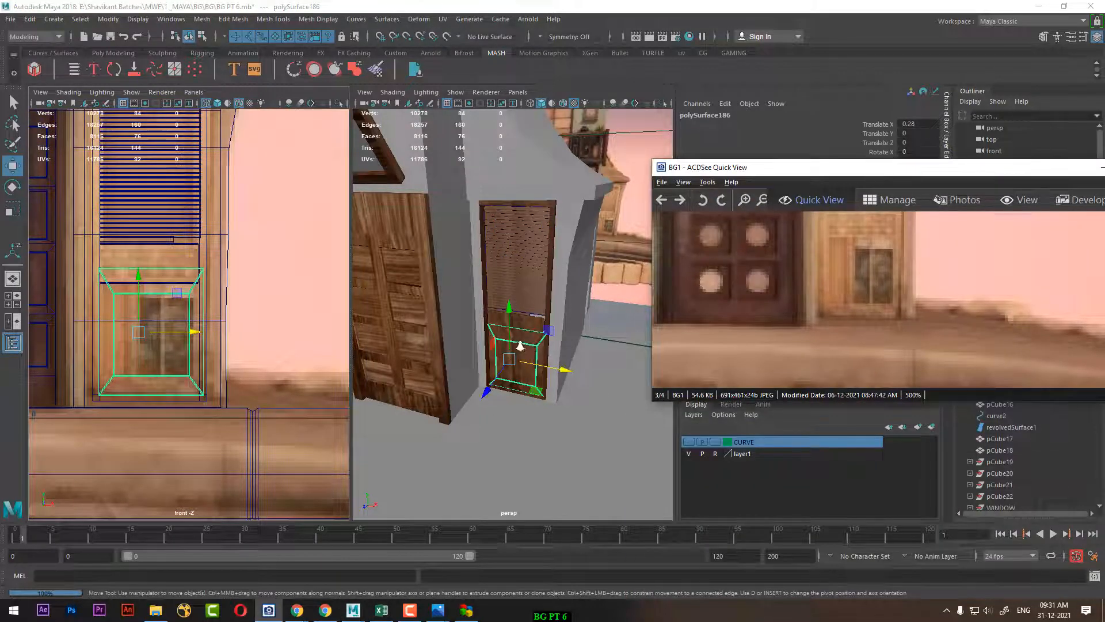
{"action": "scroll", "coordinate": [528, 364], "scroll_direction": "up", "scroll_amount": 4}
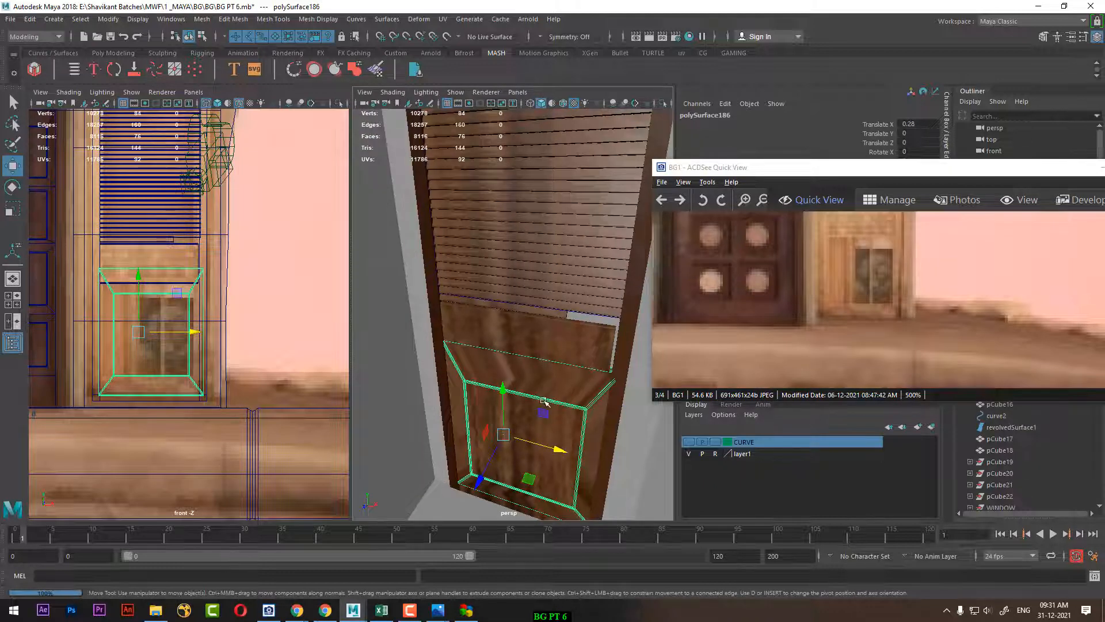
{"action": "right_click_drag", "start_coordinate": [548, 383], "coordinate": [539, 428]}
{"action": "left_click", "coordinate": [540, 436]}
{"action": "right_click_drag", "start_coordinate": [519, 350], "coordinate": [520, 536], "text": "shift"}
{"action": "right_click_drag", "start_coordinate": [489, 278], "coordinate": [538, 263]}
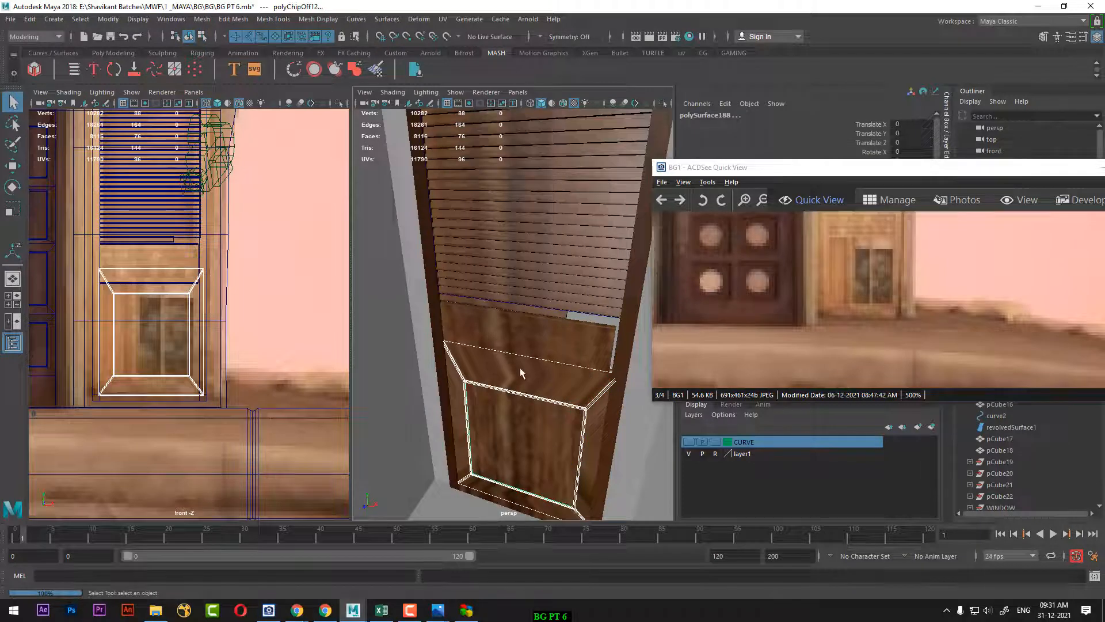
{"action": "left_click", "coordinate": [531, 411]}
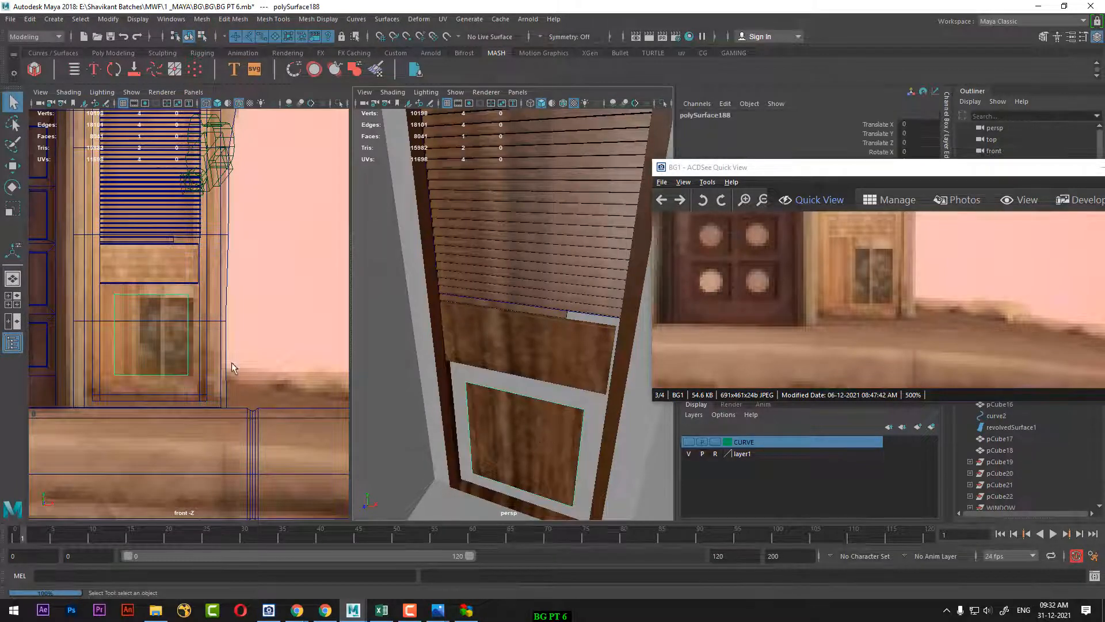
Stretch the extracted panel's vertices outward on all four sides to fill the opening between the middle rail and the frame
{"action": "middle_click_drag", "start_coordinate": [195, 367], "coordinate": [190, 378], "text": "alt"}
{"action": "right_click_drag", "start_coordinate": [273, 299], "coordinate": [210, 285]}
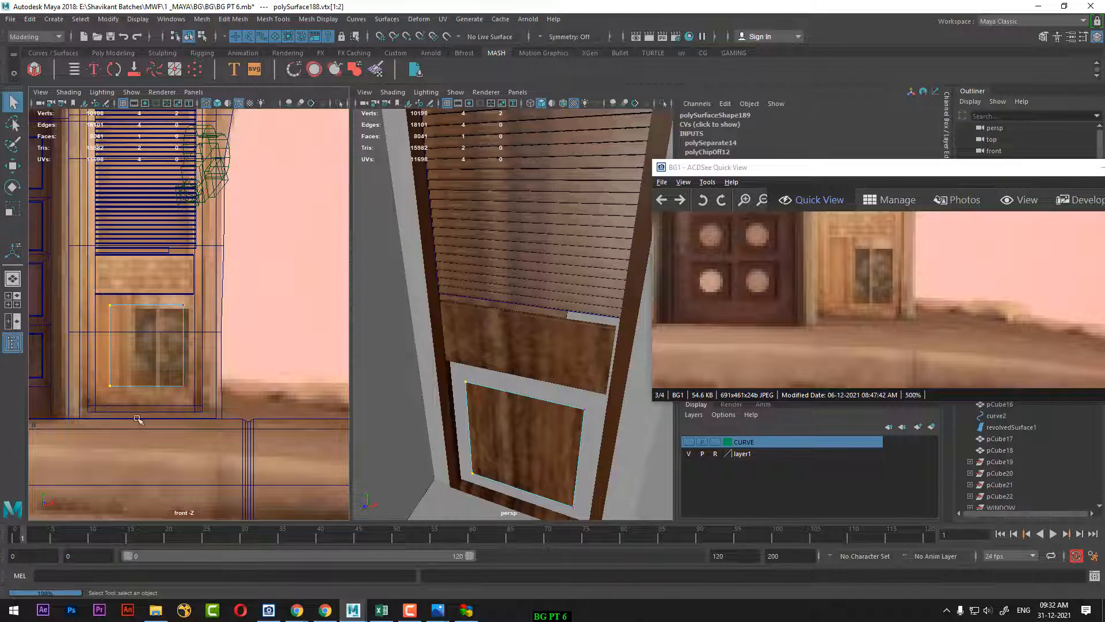
{"action": "key", "text": "w"}
{"action": "left_click_drag", "start_coordinate": [160, 347], "coordinate": [142, 347]}
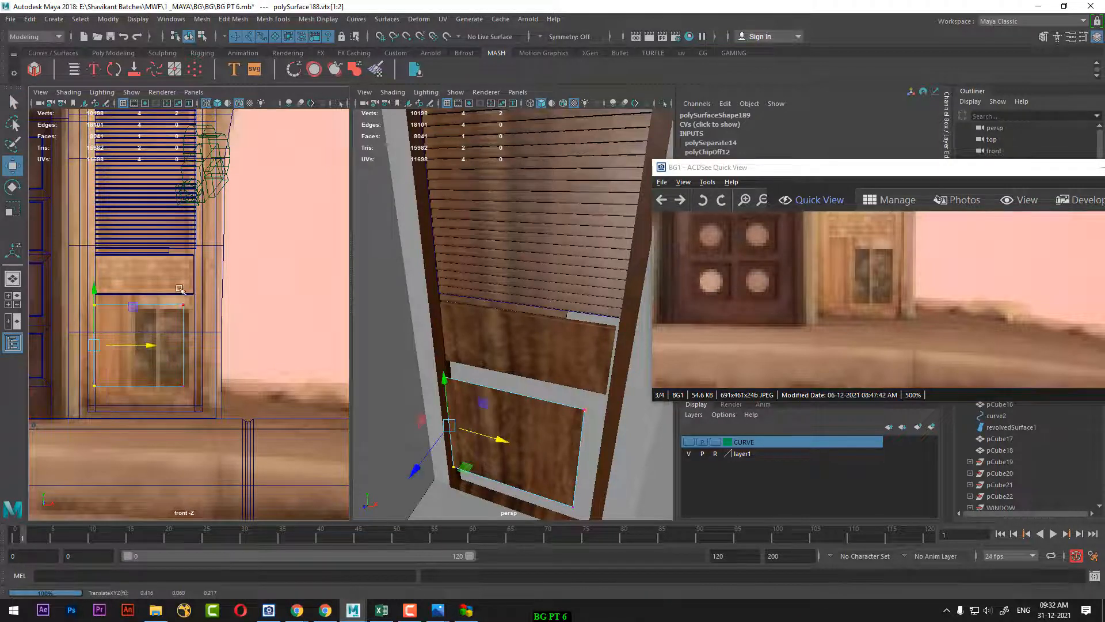
{"action": "left_click_drag", "start_coordinate": [78, 322], "coordinate": [199, 299]}
{"action": "left_click_drag", "start_coordinate": [140, 260], "coordinate": [140, 248]}
{"action": "left_click_drag", "start_coordinate": [228, 323], "coordinate": [80, 419]}
{"action": "left_click_drag", "start_coordinate": [148, 338], "coordinate": [154, 422]}
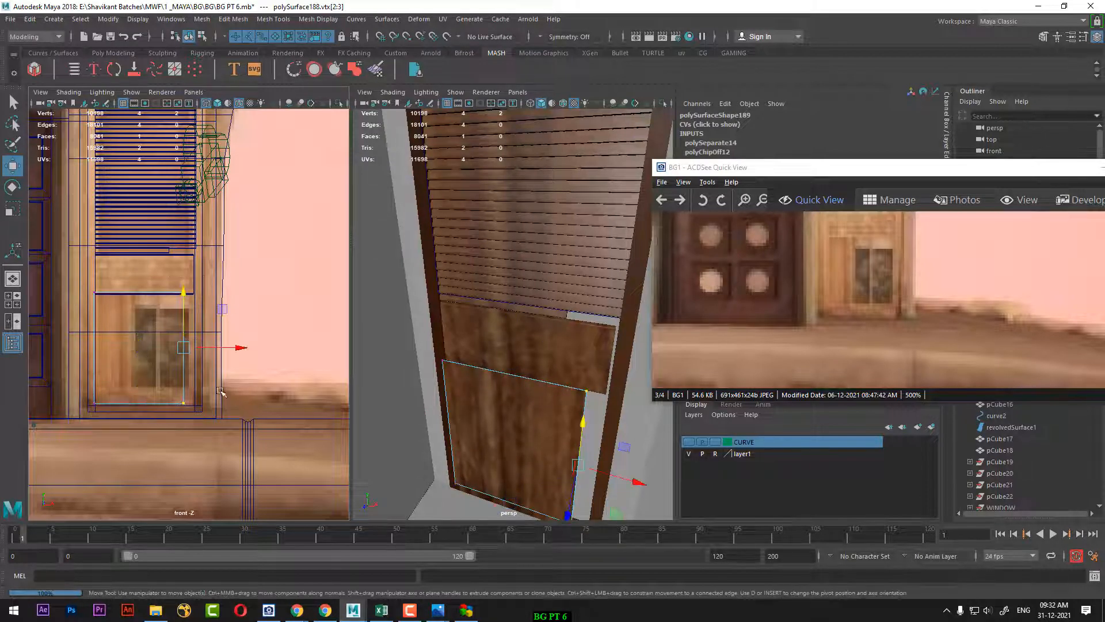
{"action": "left_click_drag", "start_coordinate": [237, 348], "coordinate": [247, 347]}
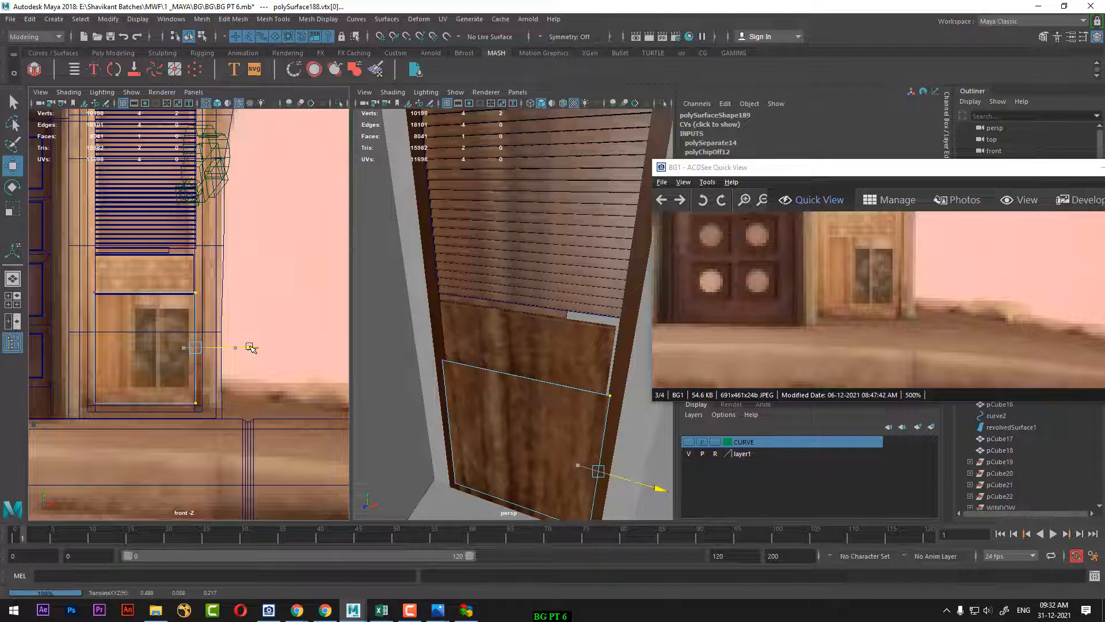
Extrude the lower panel's face slightly outward to give it thickness, and return it to object mode
{"action": "right_click_drag", "start_coordinate": [534, 278], "coordinate": [544, 315]}
{"action": "left_click", "coordinate": [538, 417]}
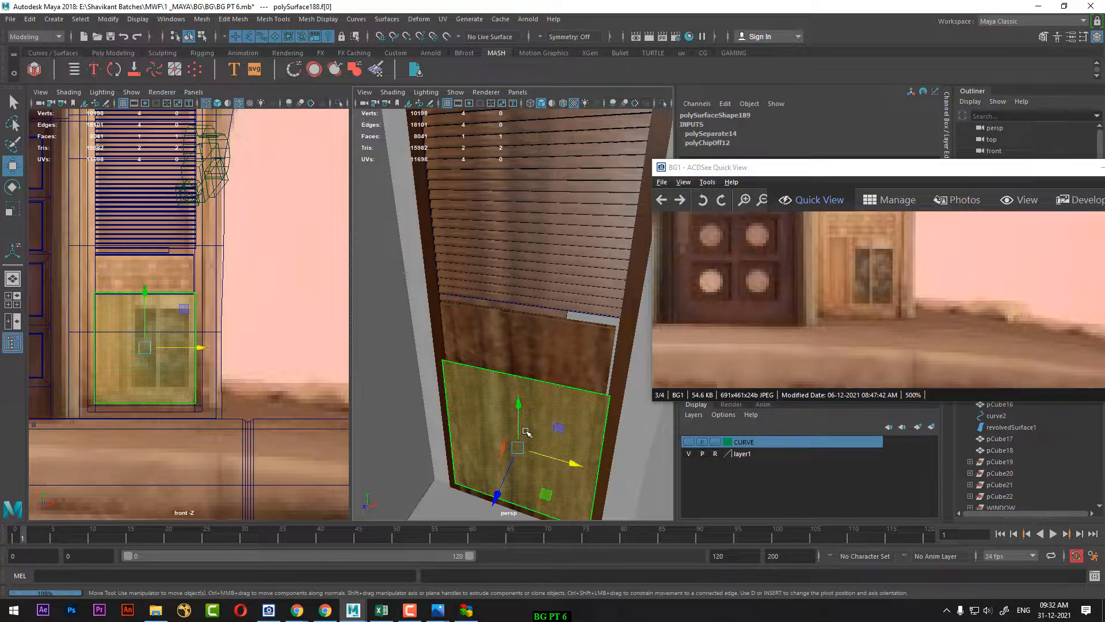
{"action": "left_click_drag", "start_coordinate": [525, 430], "coordinate": [530, 421], "text": "alt"}
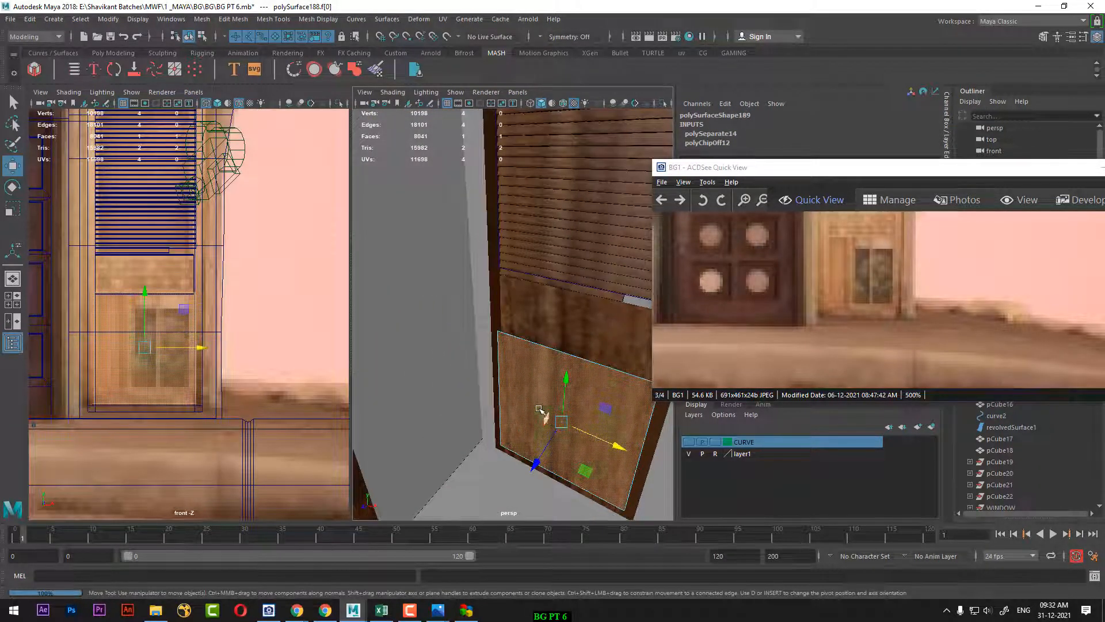
{"action": "right_click_drag", "start_coordinate": [576, 323], "coordinate": [574, 219]}
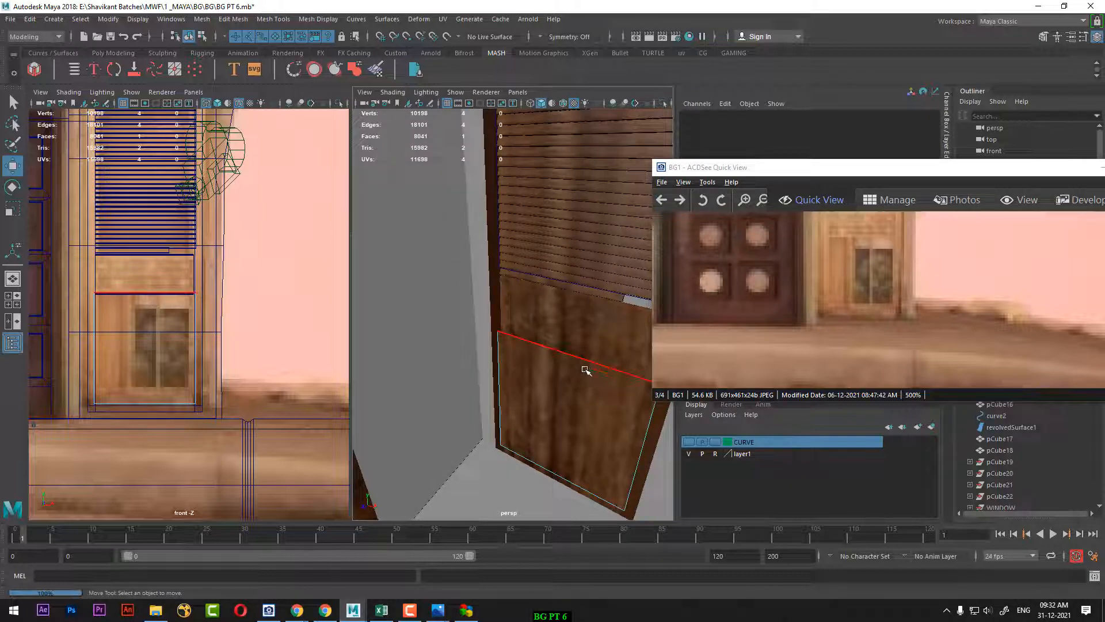
{"action": "right_click_drag", "start_coordinate": [579, 381], "coordinate": [577, 391]}
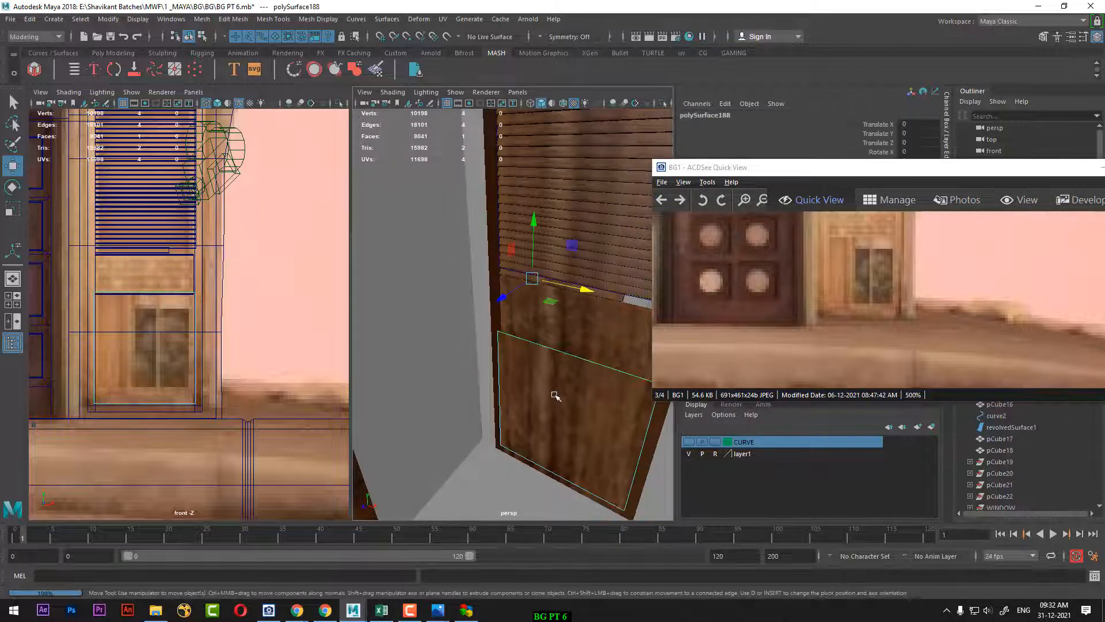
{"action": "right_click_drag", "start_coordinate": [522, 320], "coordinate": [535, 375]}
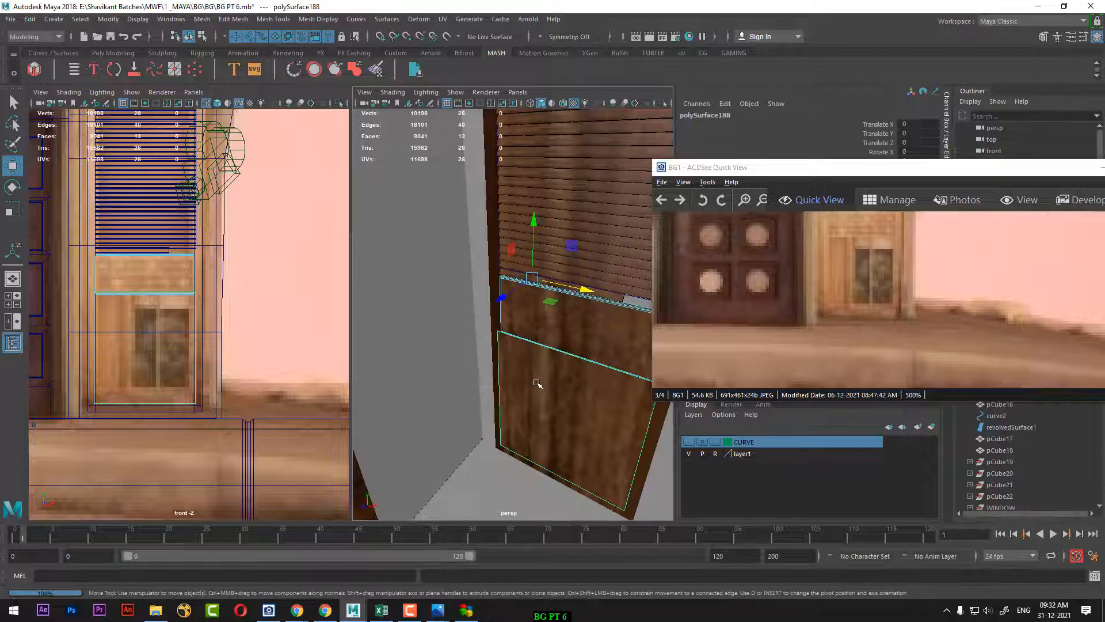
{"action": "left_click_drag", "start_coordinate": [531, 383], "coordinate": [511, 377], "text": "alt"}
{"action": "right_click_drag", "start_coordinate": [522, 278], "coordinate": [599, 218]}
{"action": "right_click_drag", "start_coordinate": [527, 419], "coordinate": [527, 312]}
{"action": "left_click", "coordinate": [535, 391]}
{"action": "right_click_drag", "start_coordinate": [520, 373], "coordinate": [509, 405], "text": "shift"}
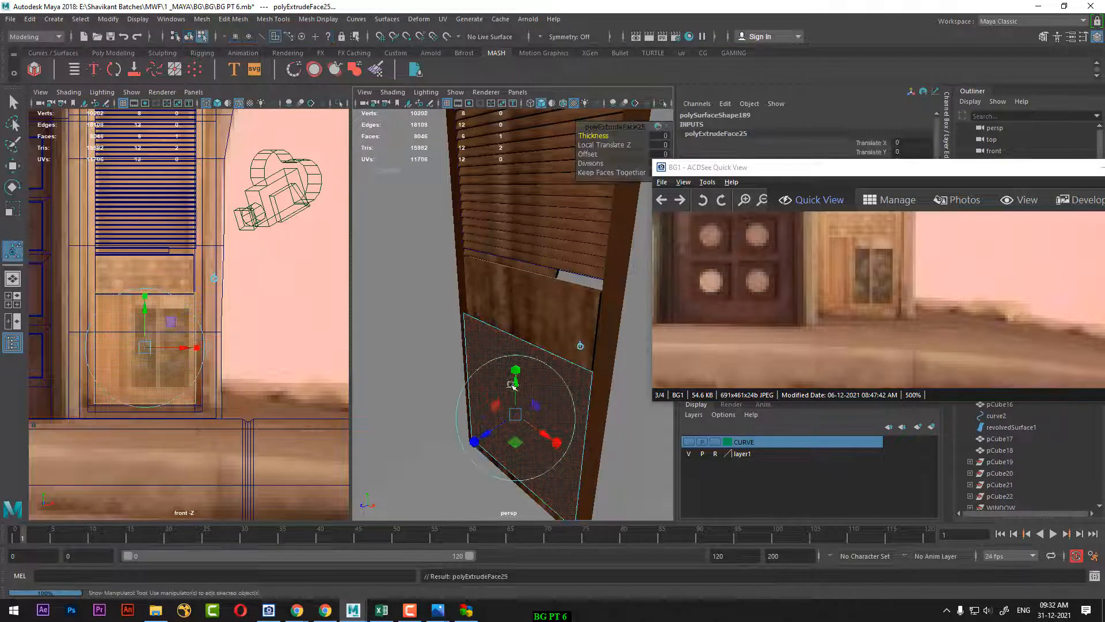
{"action": "left_click_drag", "start_coordinate": [489, 432], "coordinate": [490, 435]}
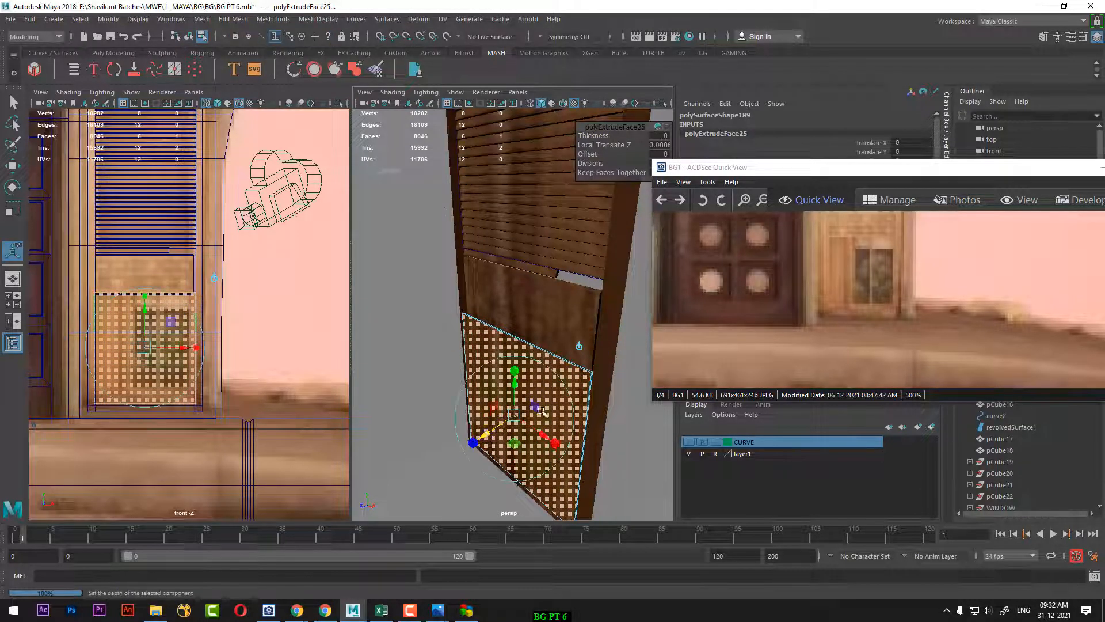
{"action": "right_click_drag", "start_coordinate": [553, 278], "coordinate": [620, 228]}
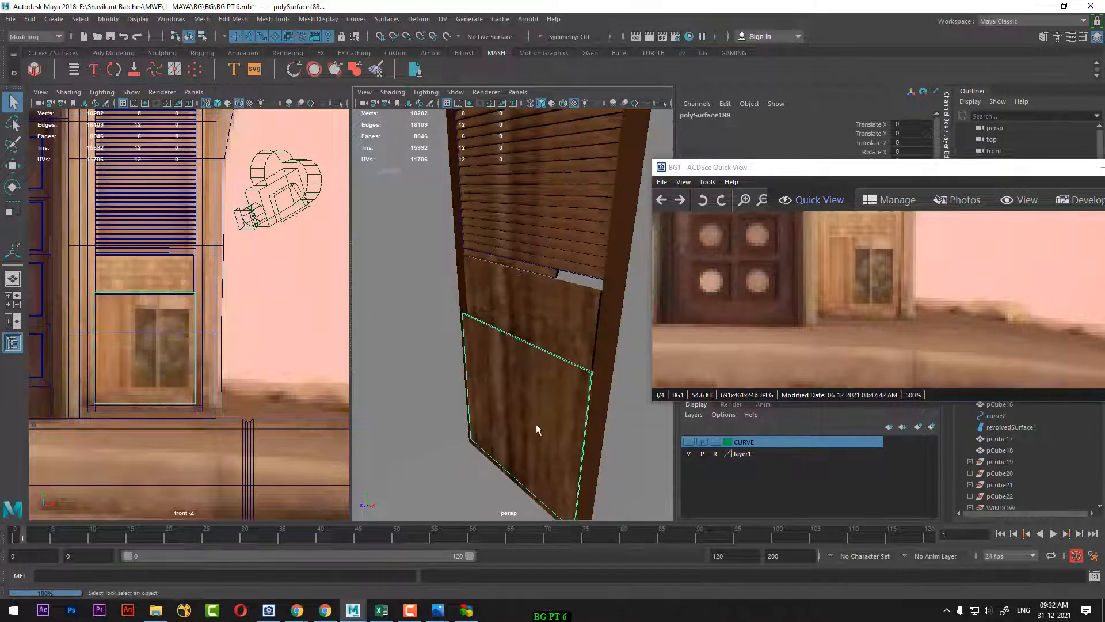
Center the lower panel's pivot and push the panel back into the door frame to Translate Z -0.003
{"action": "left_click", "coordinate": [118, 22]}
{"action": "left_click", "coordinate": [167, 102]}
{"action": "key", "text": "w"}
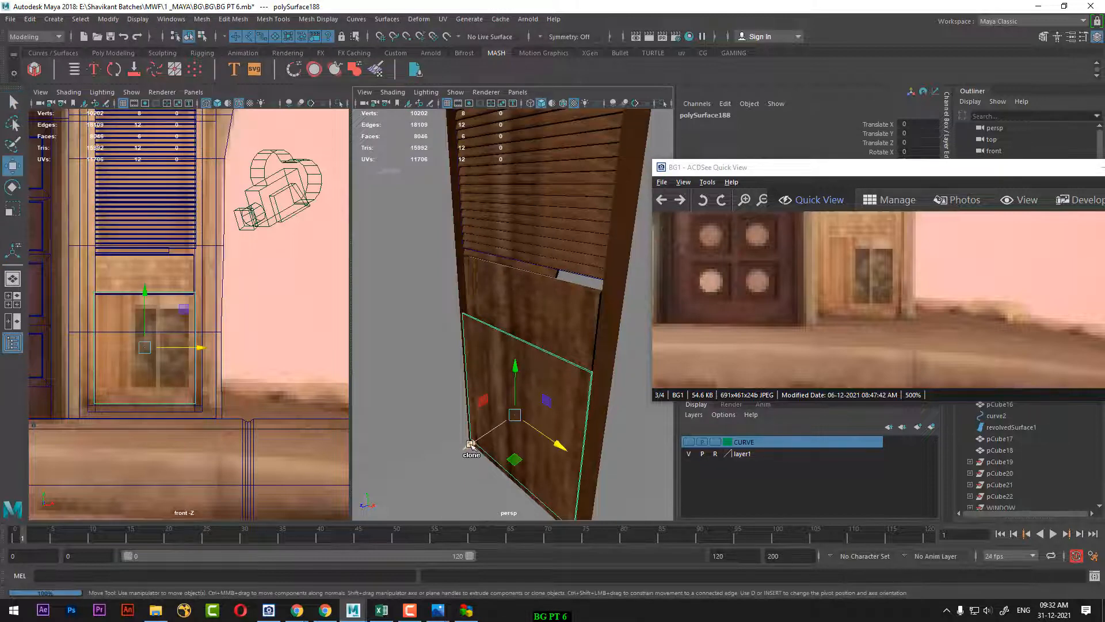
{"action": "left_click_drag", "start_coordinate": [470, 444], "coordinate": [478, 442]}
{"action": "left_click_drag", "start_coordinate": [477, 441], "coordinate": [478, 441]}
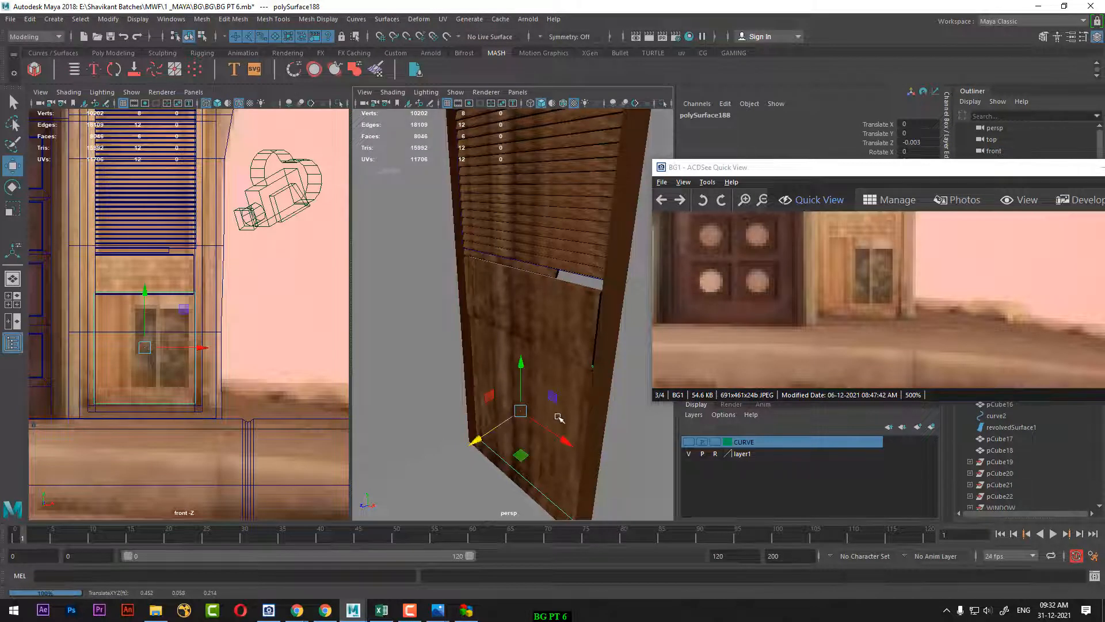
Duplicate the lower panel slightly forward, scale the copy's width to 0.05 as a vertical strip, and move it beside the reference's dark window
{"action": "key", "text": "ctrl+d"}
{"action": "left_click_drag", "start_coordinate": [481, 442], "coordinate": [477, 444]}
{"action": "key", "text": "r"}
{"action": "left_click_drag", "start_coordinate": [558, 446], "coordinate": [504, 439]}
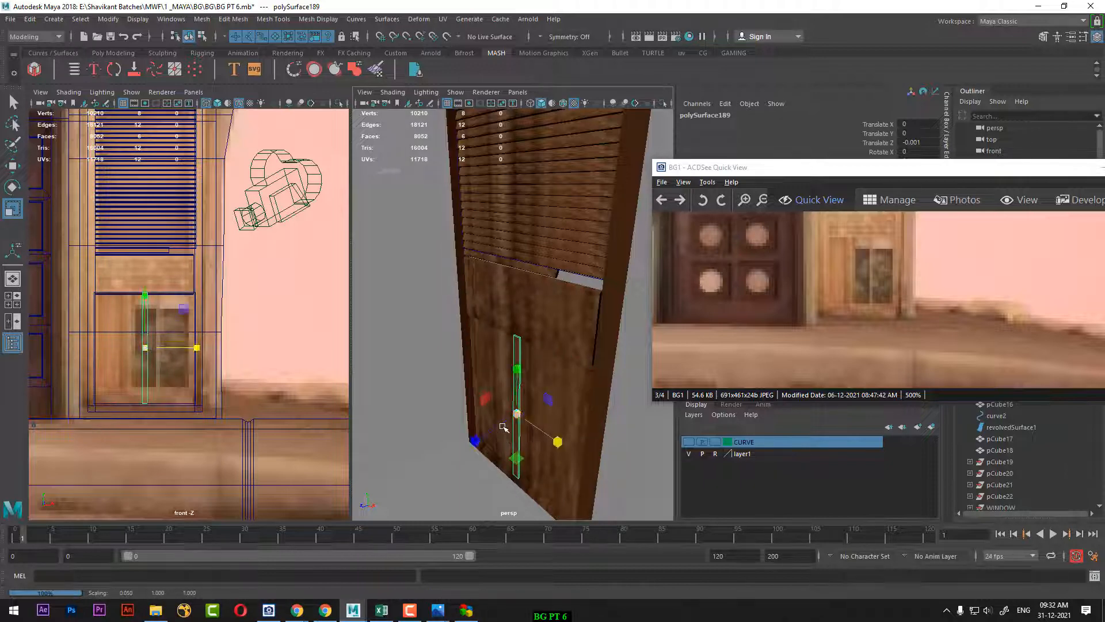
{"action": "key", "text": "w"}
{"action": "scroll", "coordinate": [195, 349], "scroll_direction": "up", "scroll_amount": 1}
{"action": "left_click_drag", "start_coordinate": [195, 350], "coordinate": [175, 360]}
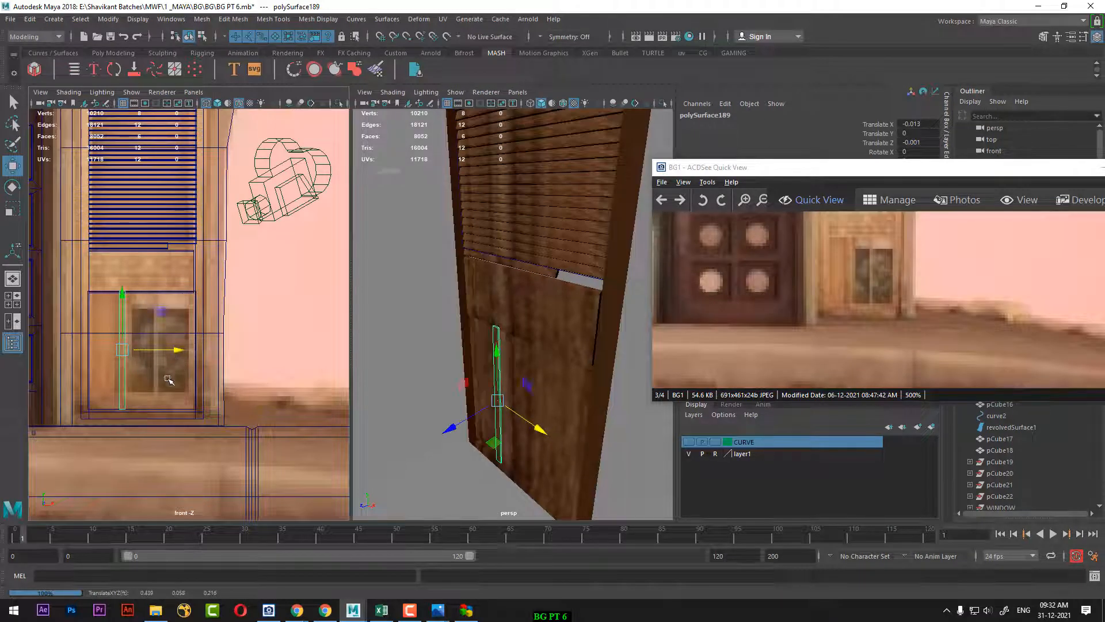
{"action": "left_click", "coordinate": [561, 403]}
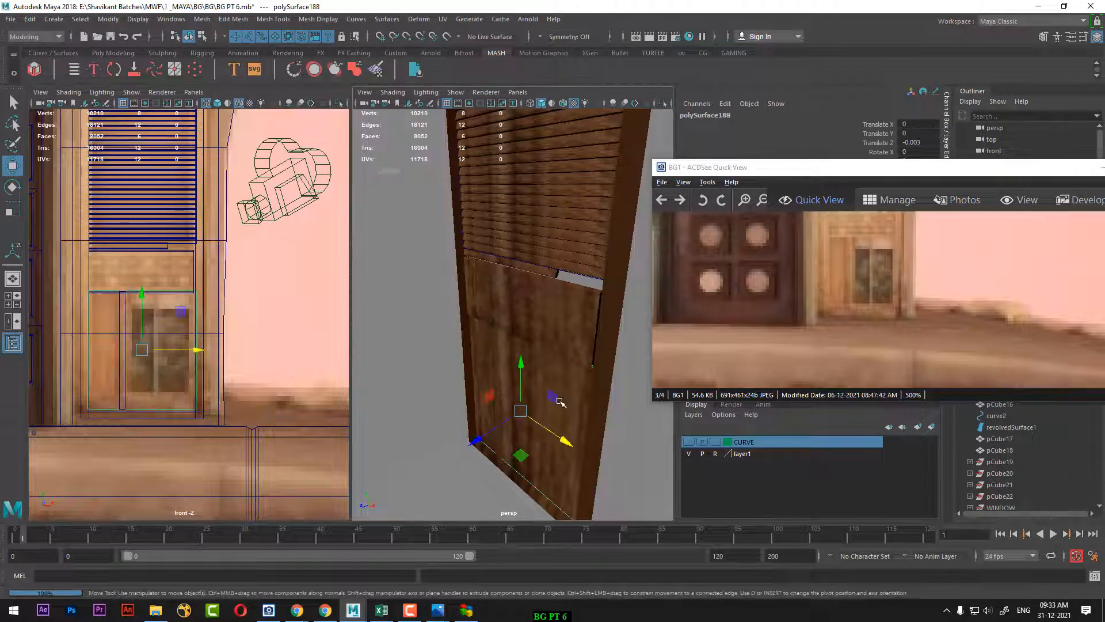
Add a vertical edge loop to the lower panel and slide it onto the divider between the reference window's two panes
{"action": "left_click_drag", "start_coordinate": [567, 411], "coordinate": [539, 374], "text": "alt"}
{"action": "right_click_drag", "start_coordinate": [529, 279], "coordinate": [533, 209]}
{"action": "left_click", "coordinate": [525, 466]}
{"action": "right_click_drag", "start_coordinate": [535, 319], "coordinate": [377, 413], "text": "ctrl"}
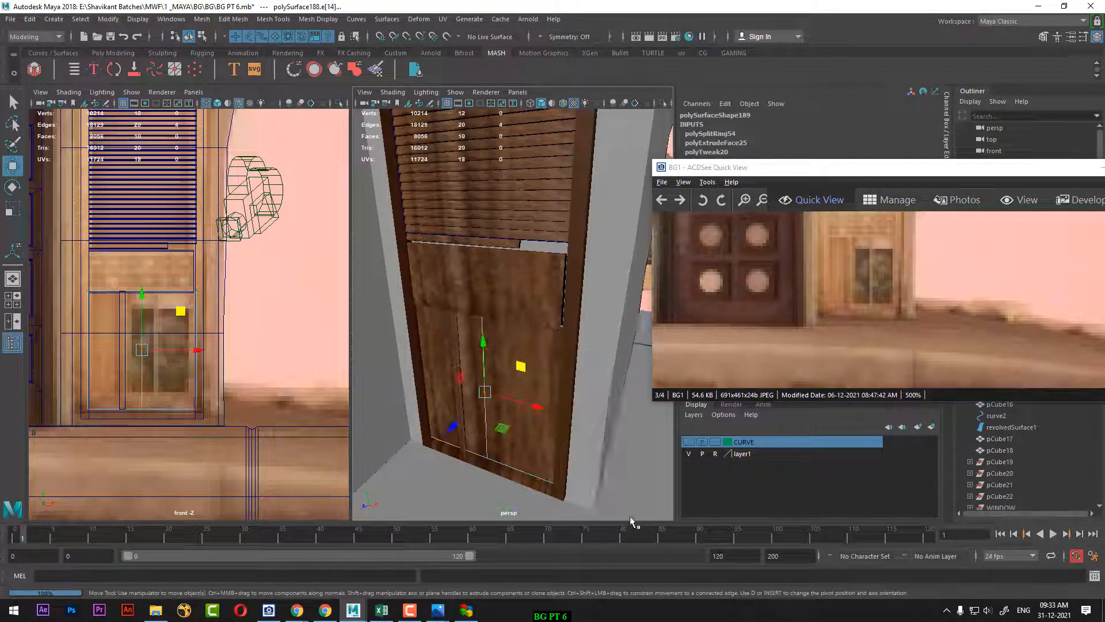
{"action": "left_click_drag", "start_coordinate": [196, 350], "coordinate": [211, 350]}
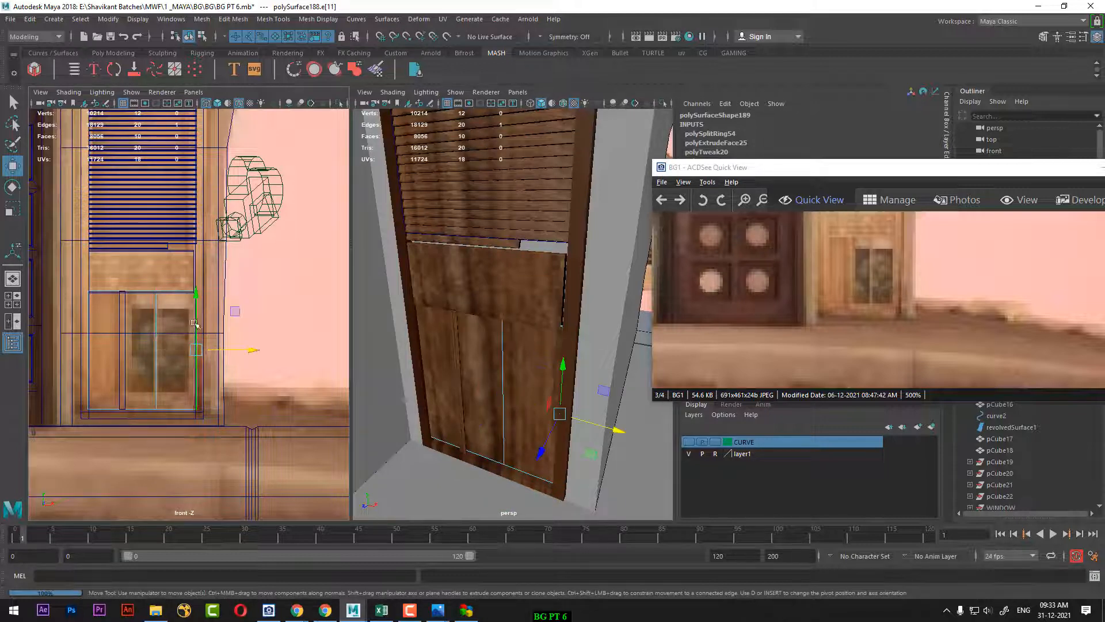
Add edge loops to the lower panel along the reference window's upper and lower edges and along its left side by the strip
{"action": "right_click_drag", "start_coordinate": [241, 296], "coordinate": [197, 324], "text": "ctrl"}
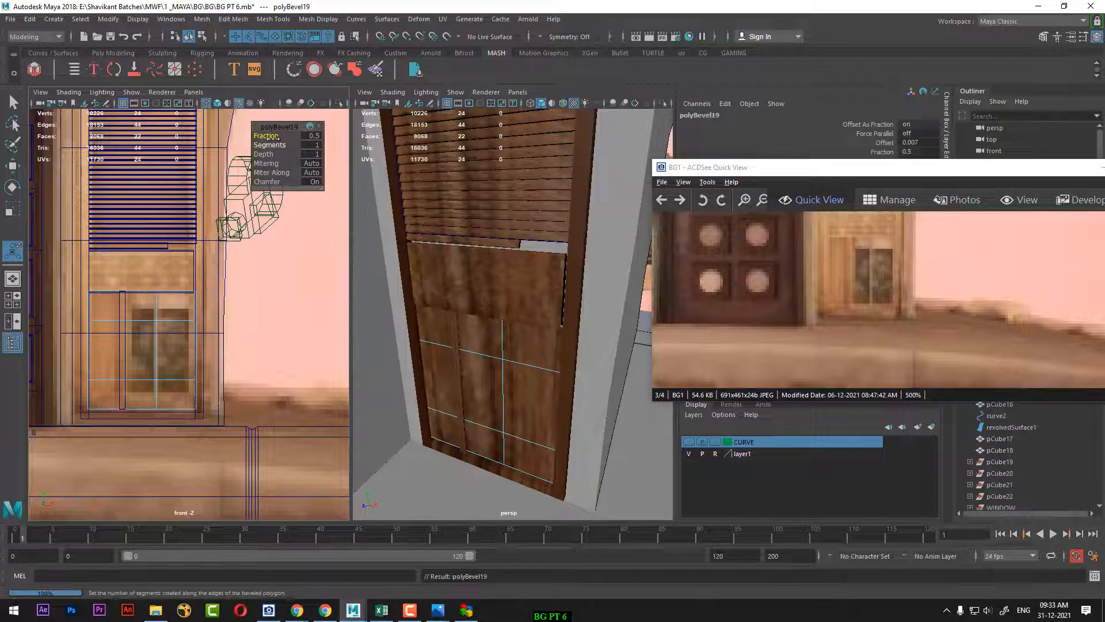
{"action": "left_click_drag", "start_coordinate": [274, 138], "coordinate": [245, 321]}
{"action": "left_click", "coordinate": [138, 393]}
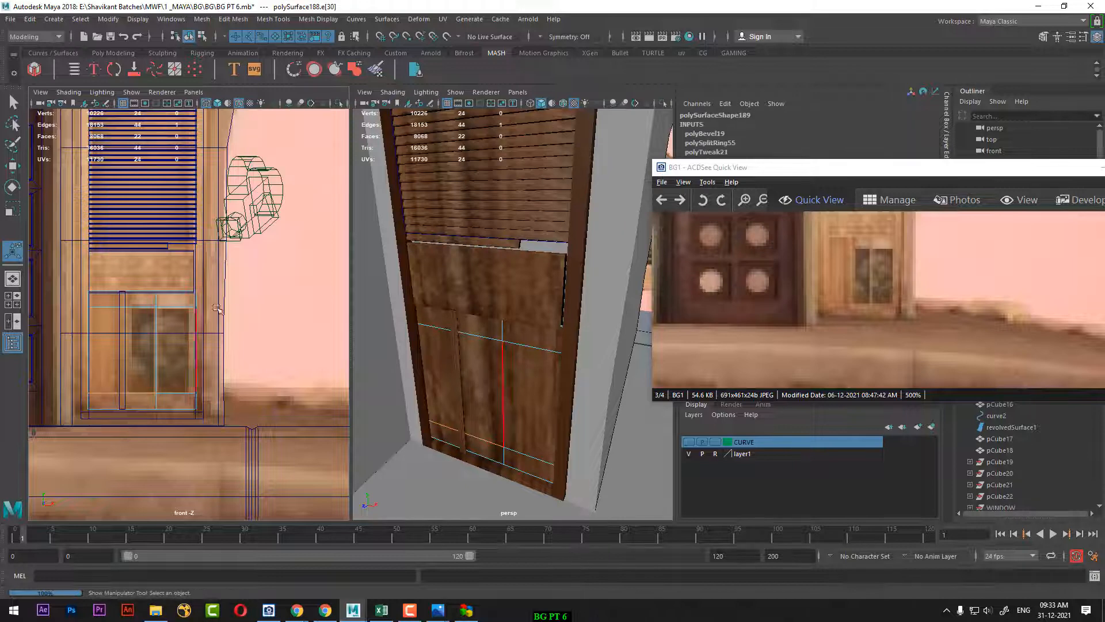
{"action": "right_click_drag", "start_coordinate": [225, 289], "coordinate": [253, 398], "text": "ctrl"}
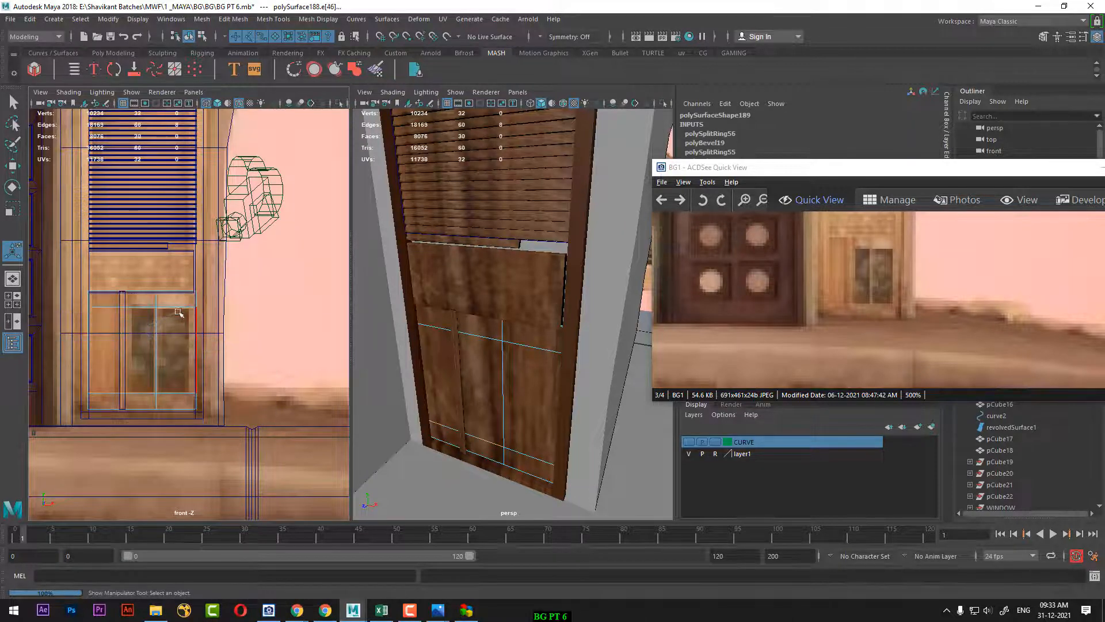
Extrude the lower panel's two window-pane faces with Keep Faces Together off and an Offset of 0.08
{"action": "right_click_drag", "start_coordinate": [178, 313], "coordinate": [145, 347], "text": "ctrl"}
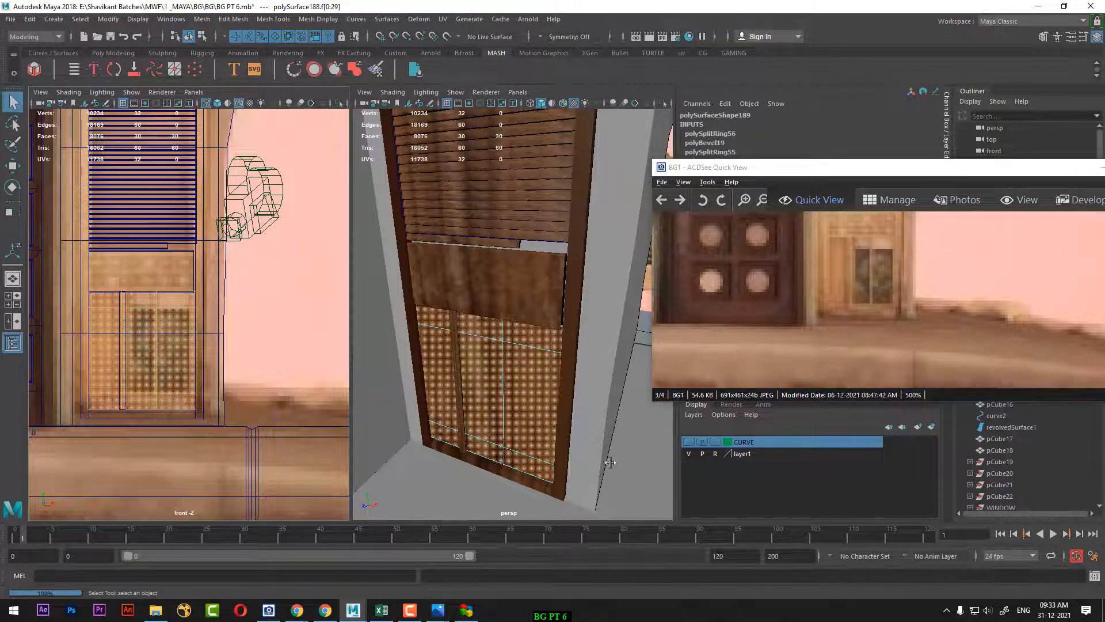
{"action": "right_click_drag", "start_coordinate": [152, 363], "coordinate": [171, 351], "text": "ctrl"}
{"action": "left_click", "coordinate": [137, 361]}
{"action": "left_click", "coordinate": [138, 362], "text": "shift"}
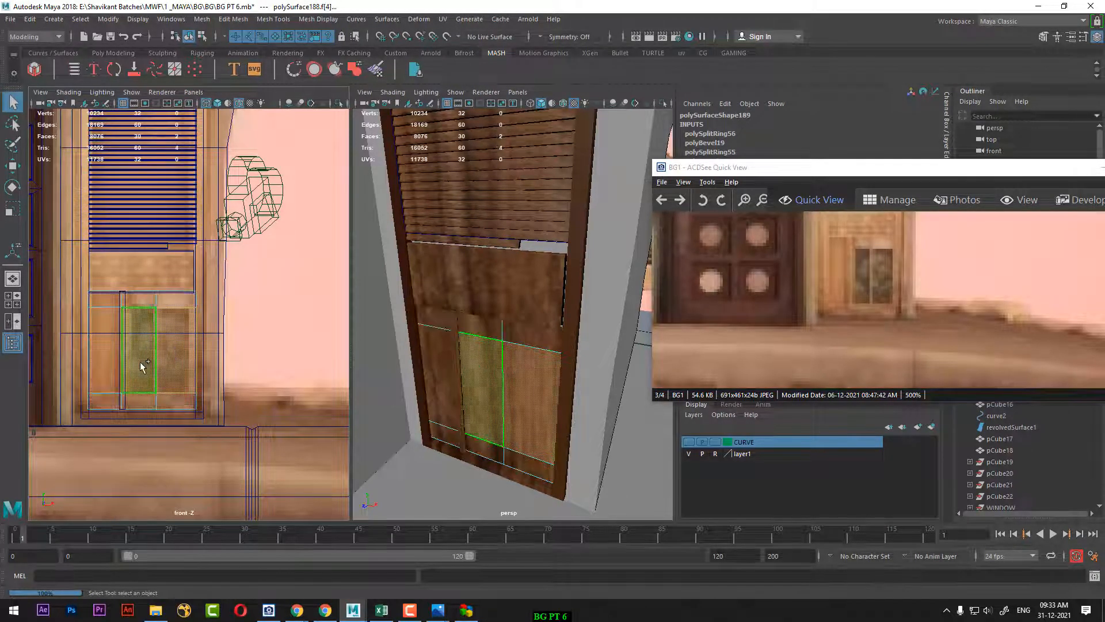
{"action": "right_click_drag", "start_coordinate": [490, 347], "coordinate": [491, 382], "text": "shift"}
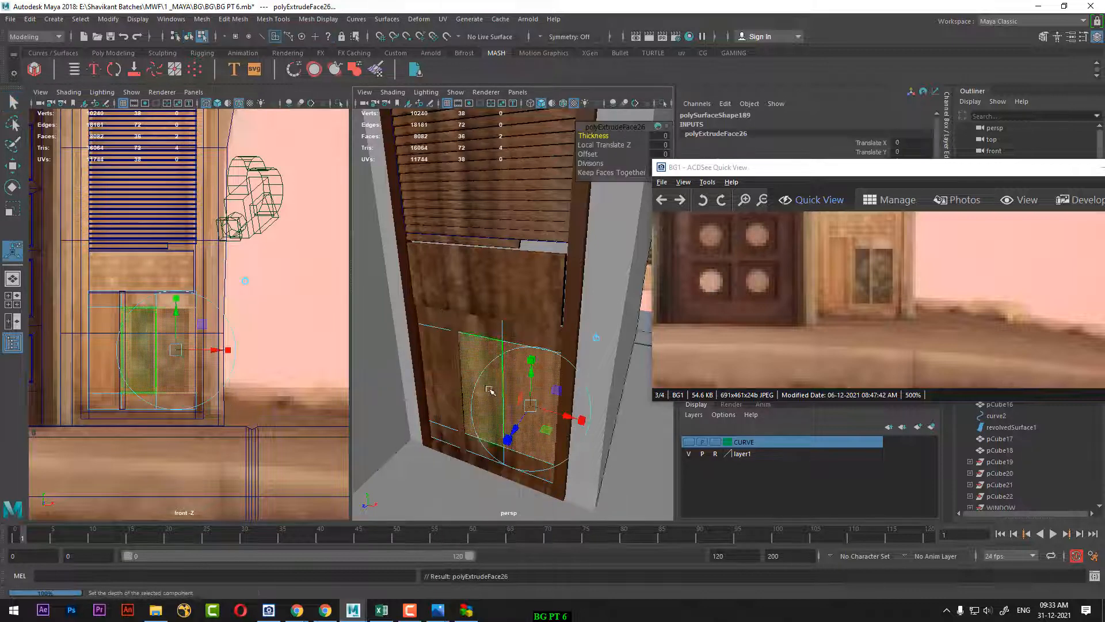
{"action": "left_click_drag", "start_coordinate": [823, 177], "coordinate": [920, 223]}
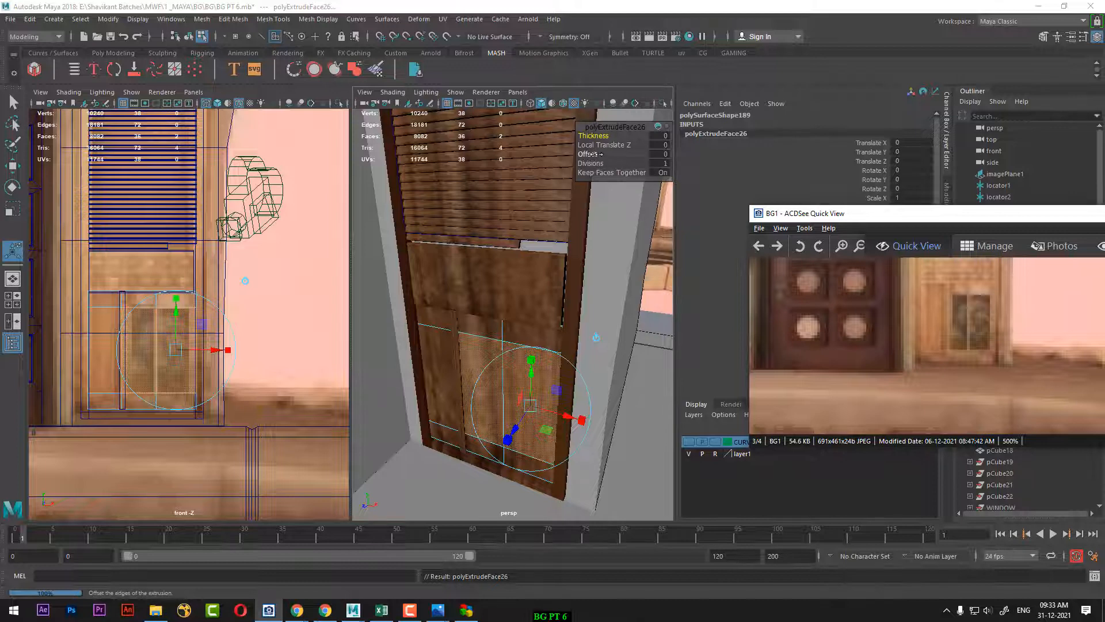
{"action": "left_click_drag", "start_coordinate": [592, 154], "coordinate": [602, 155]}
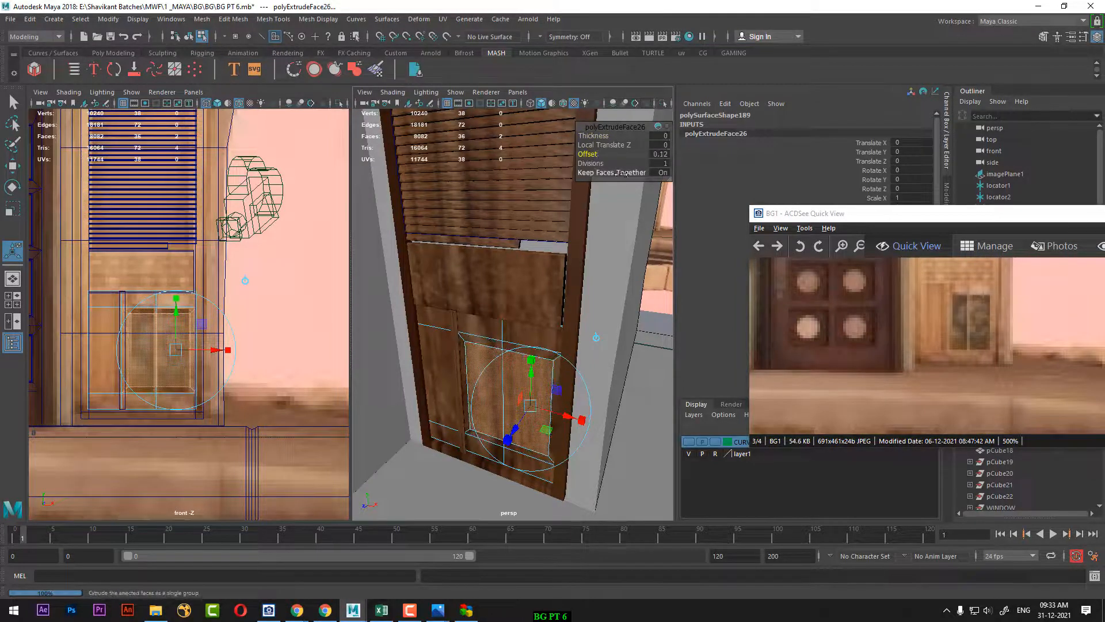
{"action": "left_click", "coordinate": [625, 173]}
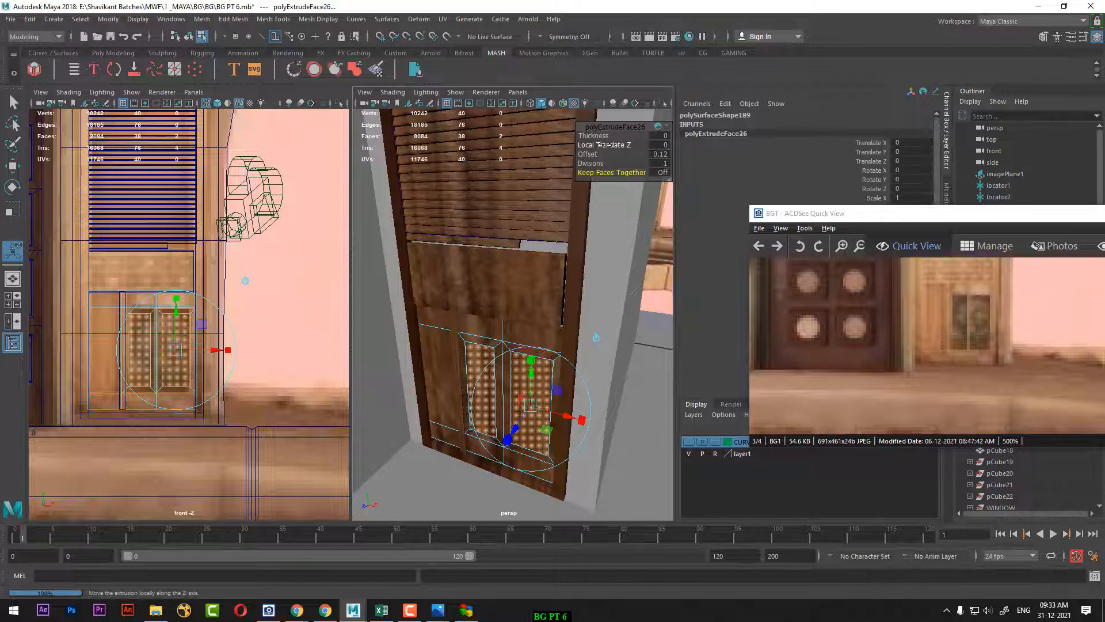
{"action": "left_click_drag", "start_coordinate": [601, 145], "coordinate": [591, 154]}
{"action": "key", "text": "ctrl+z"}
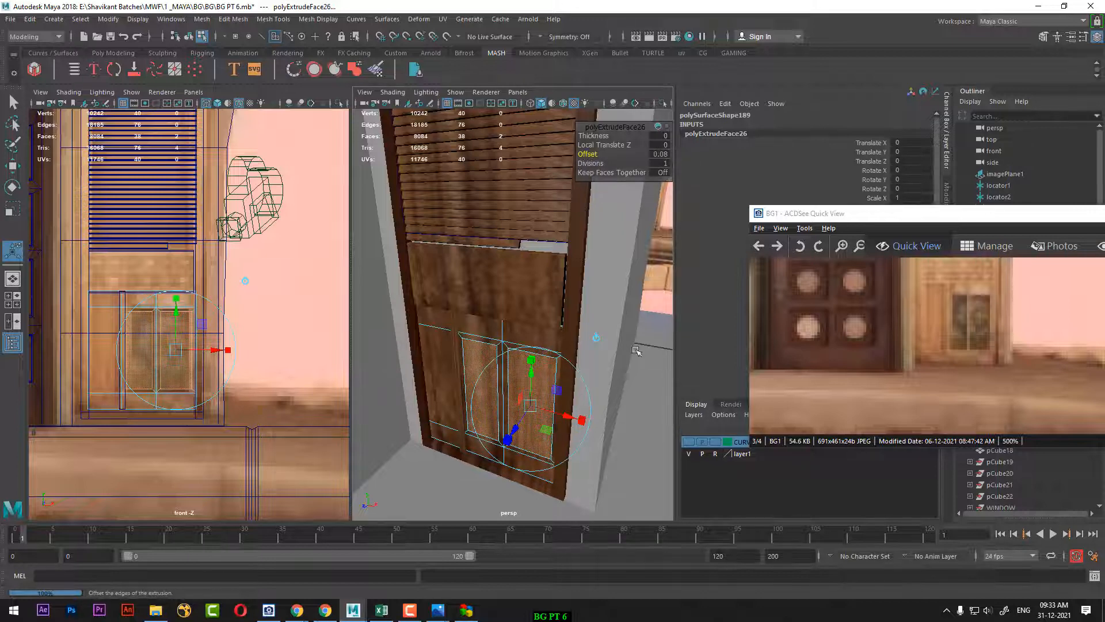
Extrude the two pane faces again, push them slightly into the panel as recesses, and return the panel to object mode
{"action": "right_click_drag", "start_coordinate": [597, 282], "coordinate": [599, 313], "text": "shift"}
{"action": "left_click_drag", "start_coordinate": [548, 360], "coordinate": [496, 391], "text": "alt"}
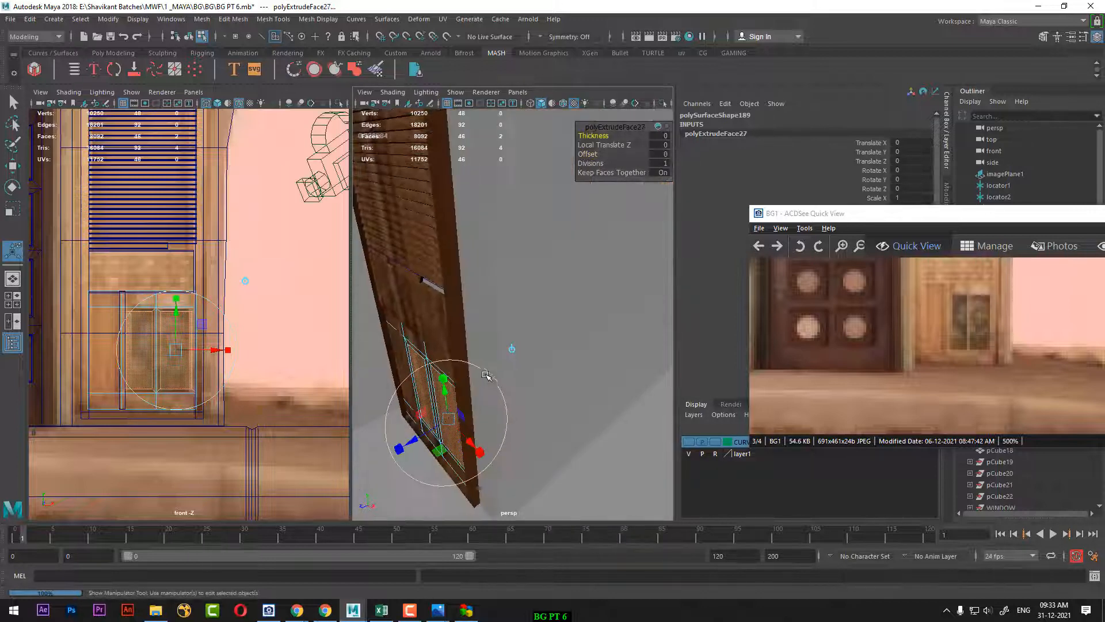
{"action": "middle_click_drag", "start_coordinate": [496, 391], "coordinate": [532, 353], "text": "alt"}
{"action": "left_click_drag", "start_coordinate": [463, 395], "coordinate": [467, 391]}
{"action": "right_click_drag", "start_coordinate": [452, 279], "coordinate": [532, 253]}
{"action": "key", "text": "q"}
{"action": "left_click", "coordinate": [548, 361]}
{"action": "left_click", "coordinate": [471, 375]}
{"action": "right_click_drag", "start_coordinate": [457, 278], "coordinate": [573, 541]}
{"action": "scroll", "coordinate": [541, 373], "scroll_direction": "down", "scroll_amount": 10}
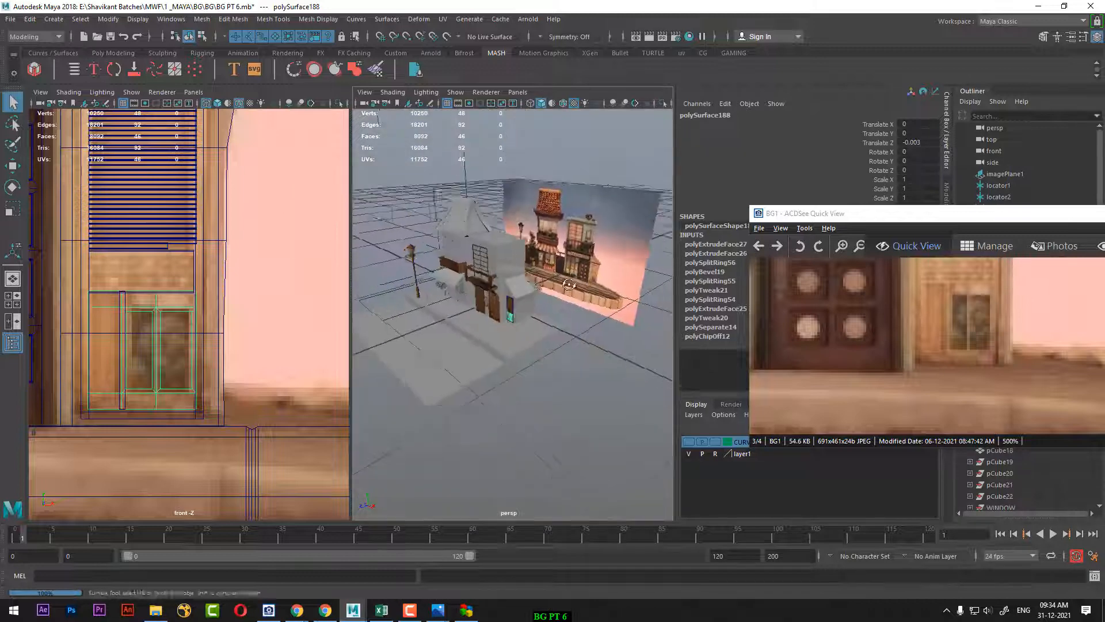
Apply automatic UV mapping to the annex door's lower panel
{"action": "left_click_drag", "start_coordinate": [541, 373], "coordinate": [533, 326], "text": "alt"}
{"action": "scroll", "coordinate": [525, 311], "scroll_direction": "up", "scroll_amount": 3}
{"action": "middle_click_drag", "start_coordinate": [532, 326], "coordinate": [460, 345], "text": "alt"}
{"action": "right_click_drag", "start_coordinate": [461, 345], "coordinate": [488, 368], "text": "alt"}
{"action": "middle_click_drag", "start_coordinate": [488, 368], "coordinate": [449, 330], "text": "alt"}
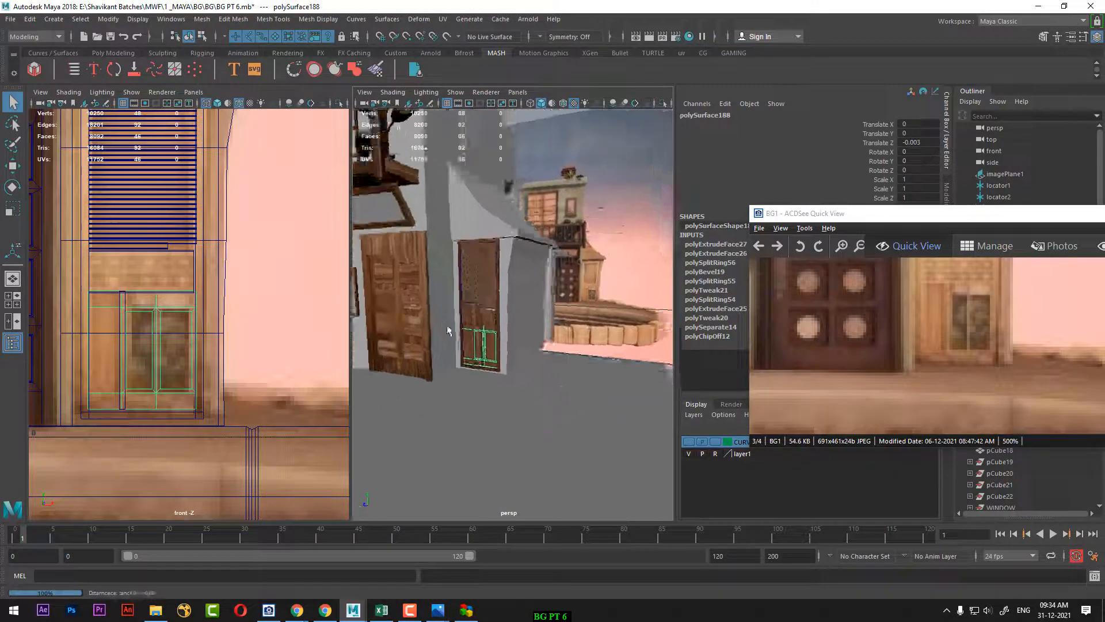
{"action": "right_click_drag", "start_coordinate": [449, 330], "coordinate": [472, 352], "text": "alt"}
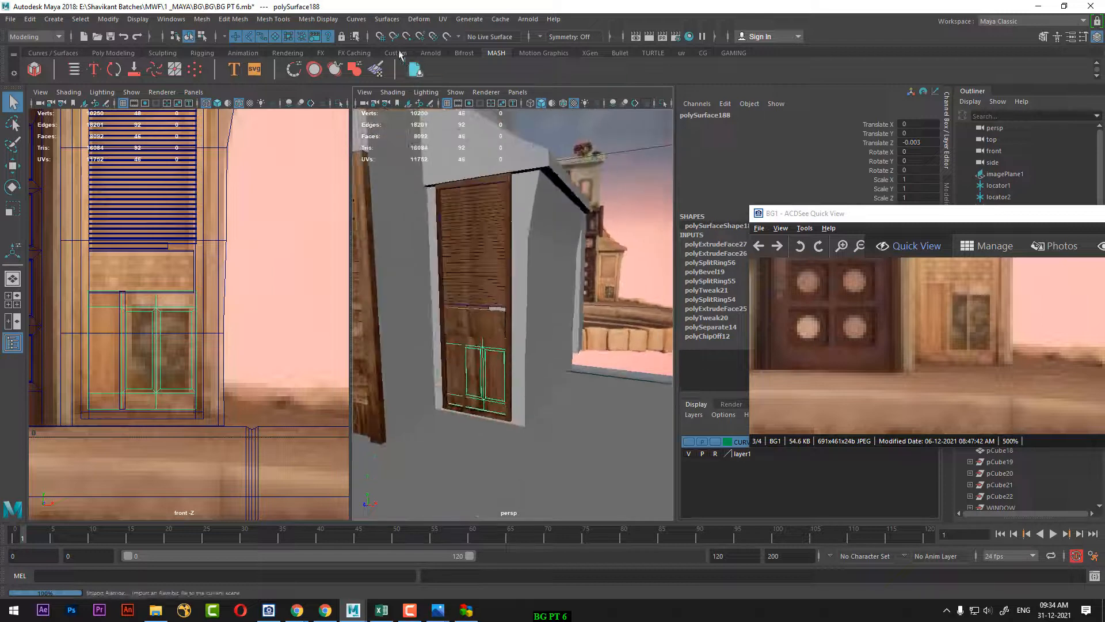
{"action": "left_click", "coordinate": [443, 19]}
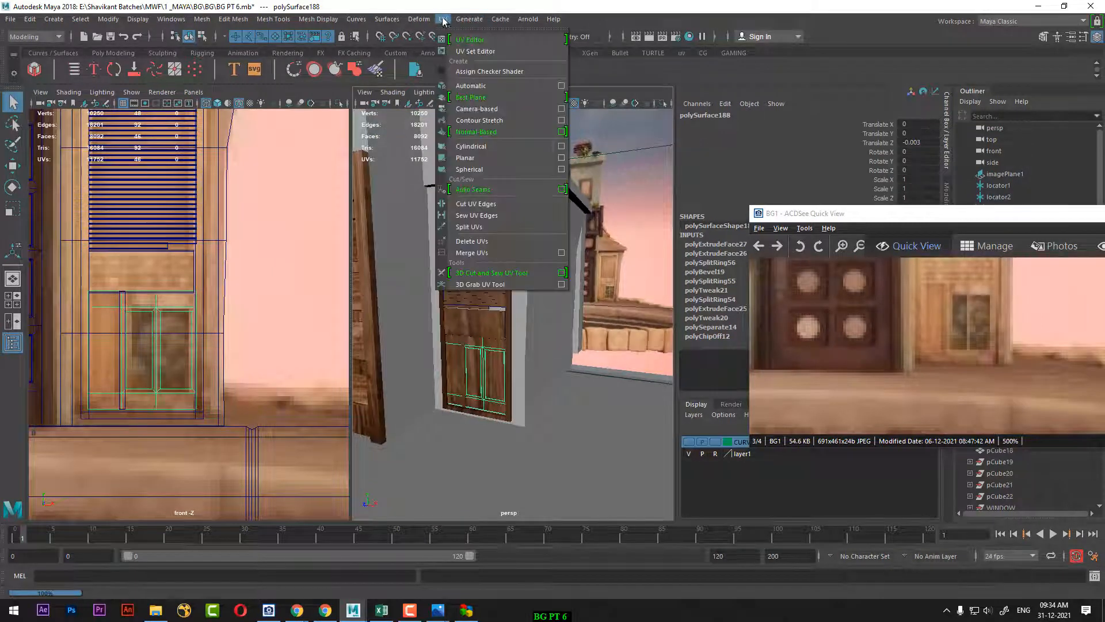
{"action": "left_click", "coordinate": [502, 84]}
Examine the lower panel's wood texture and how the middle rail and slats fit inside the door frame
{"action": "key", "text": "q"}
{"action": "right_click_drag", "start_coordinate": [468, 279], "coordinate": [521, 259]}
{"action": "left_click", "coordinate": [553, 430]}
{"action": "scroll", "coordinate": [505, 402], "scroll_direction": "up", "scroll_amount": 5}
{"action": "left_click_drag", "start_coordinate": [505, 403], "coordinate": [553, 324], "text": "alt"}
{"action": "left_click", "coordinate": [553, 359]}
{"action": "scroll", "coordinate": [556, 372], "scroll_direction": "down", "scroll_amount": 7}
{"action": "scroll", "coordinate": [557, 383], "scroll_direction": "up", "scroll_amount": 8}
{"action": "scroll", "coordinate": [557, 380], "scroll_direction": "down", "scroll_amount": 6}
{"action": "middle_click_drag", "start_coordinate": [553, 323], "coordinate": [545, 350], "text": "alt"}
{"action": "middle_click_drag", "start_coordinate": [583, 452], "coordinate": [580, 397], "text": "alt"}
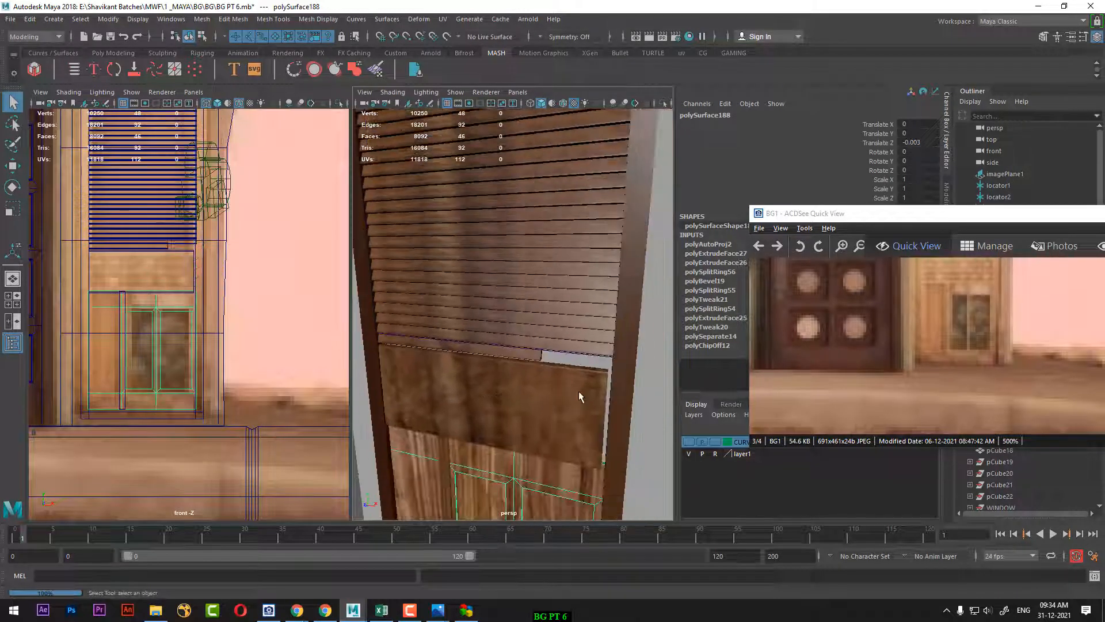
Move the slat lattice's lower points down so the slats reach the top of the middle rail
{"action": "left_click", "coordinate": [564, 353]}
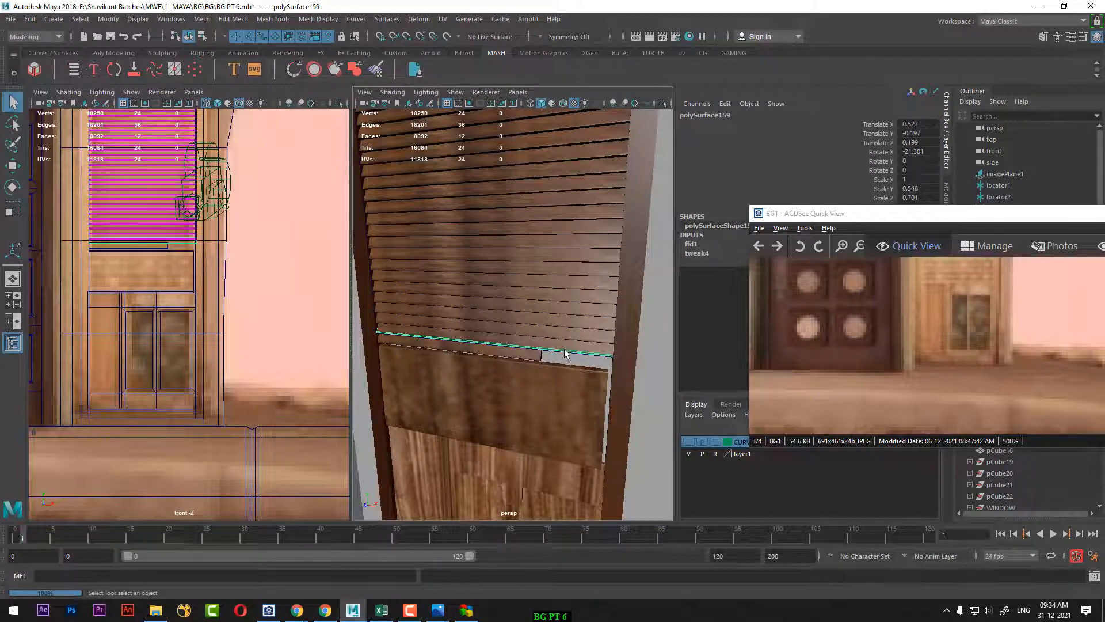
{"action": "left_click", "coordinate": [574, 351]}
{"action": "scroll", "coordinate": [215, 285], "scroll_direction": "down", "scroll_amount": 2}
{"action": "middle_click_drag", "start_coordinate": [238, 224], "coordinate": [178, 332], "text": "alt"}
{"action": "scroll", "coordinate": [232, 316], "scroll_direction": "down", "scroll_amount": 3}
{"action": "scroll", "coordinate": [232, 316], "scroll_direction": "down", "scroll_amount": 1}
{"action": "right_click_drag", "start_coordinate": [263, 334], "coordinate": [263, 282]}
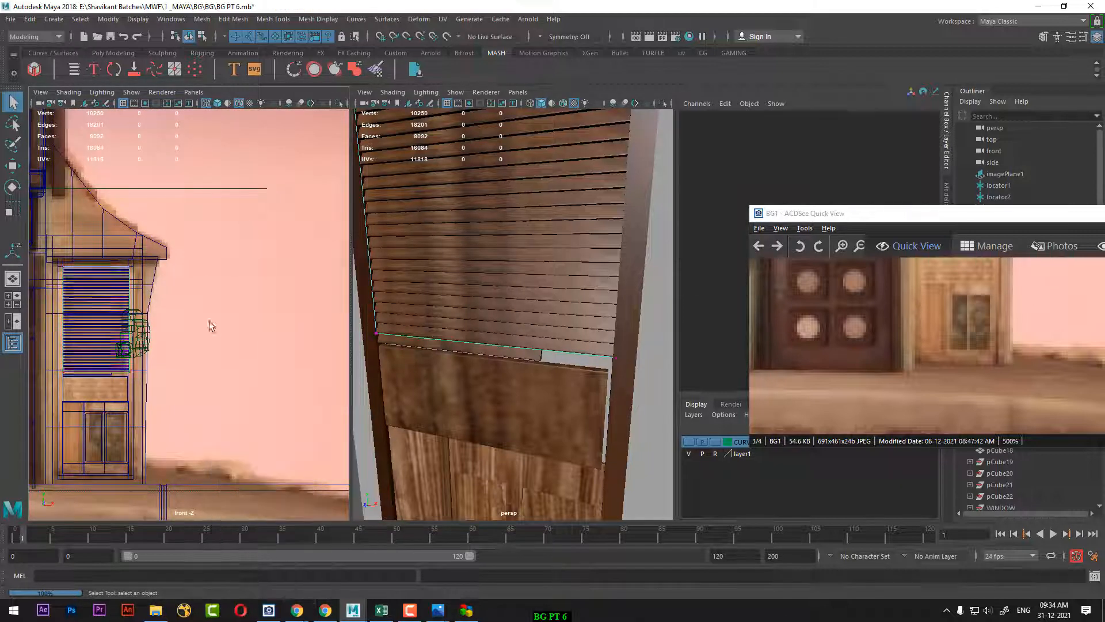
{"action": "scroll", "coordinate": [174, 369], "scroll_direction": "up", "scroll_amount": 2}
{"action": "middle_click_drag", "start_coordinate": [172, 368], "coordinate": [229, 352], "text": "alt"}
{"action": "left_click_drag", "start_coordinate": [214, 347], "coordinate": [89, 388]}
{"action": "scroll", "coordinate": [144, 402], "scroll_direction": "up", "scroll_amount": 2}
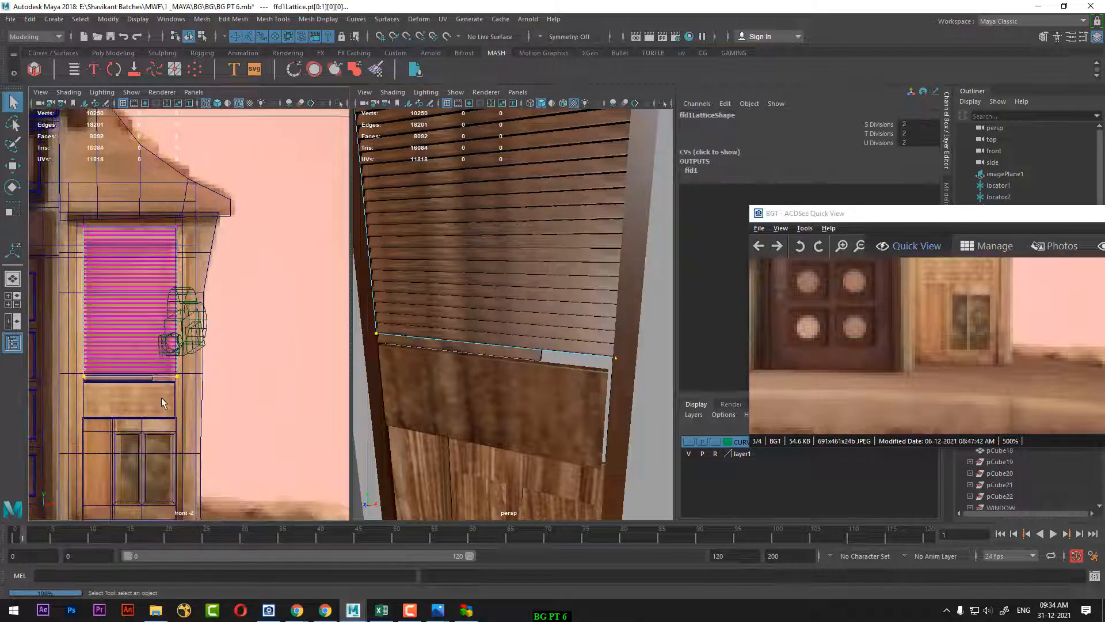
{"action": "key", "text": "w"}
{"action": "left_click_drag", "start_coordinate": [132, 333], "coordinate": [126, 327]}
{"action": "left_click", "coordinate": [151, 404]}
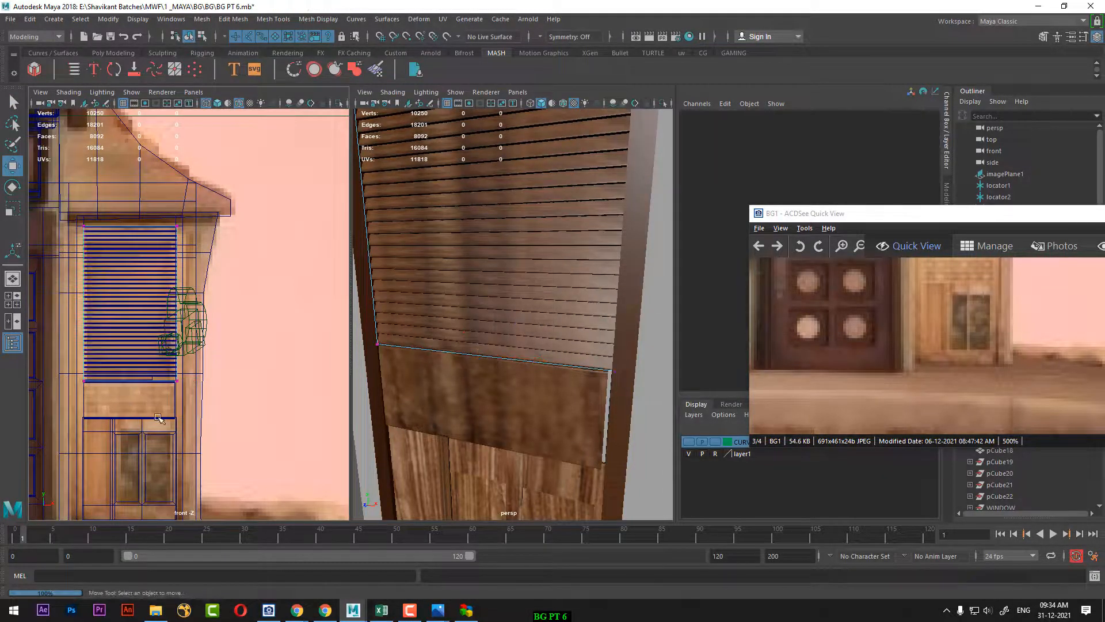
Move the middle rail's right-side vertices outward to meet the door frame, and return the rail to object mode
{"action": "left_click", "coordinate": [161, 419]}
{"action": "right_click_drag", "start_coordinate": [146, 401], "coordinate": [88, 274]}
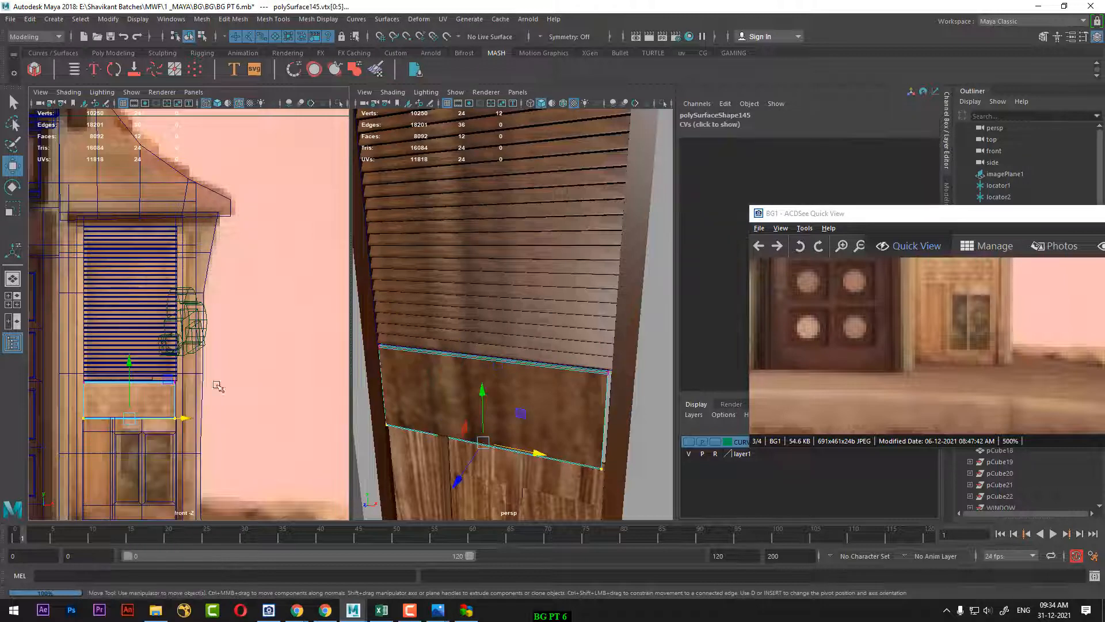
{"action": "left_click_drag", "start_coordinate": [217, 373], "coordinate": [160, 477]}
{"action": "left_click_drag", "start_coordinate": [230, 400], "coordinate": [232, 400]}
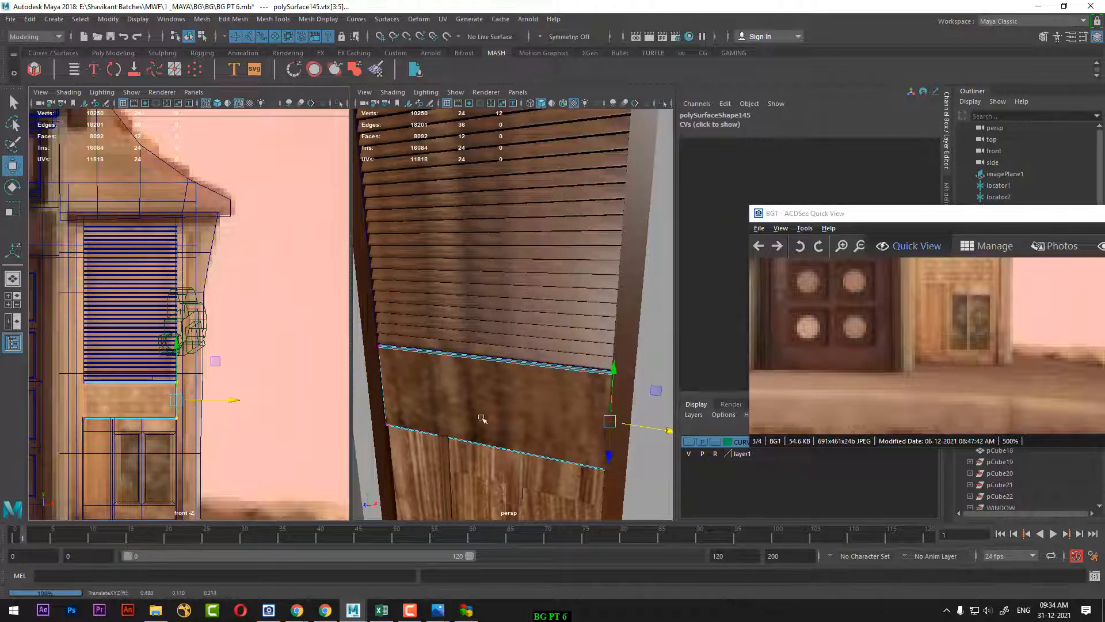
{"action": "right_click_drag", "start_coordinate": [487, 419], "coordinate": [552, 263]}
Examine the annex door and the building's facade against the reference image in the front and perspective views
{"action": "scroll", "coordinate": [521, 421], "scroll_direction": "down", "scroll_amount": 10}
{"action": "scroll", "coordinate": [537, 409], "scroll_direction": "up", "scroll_amount": 2}
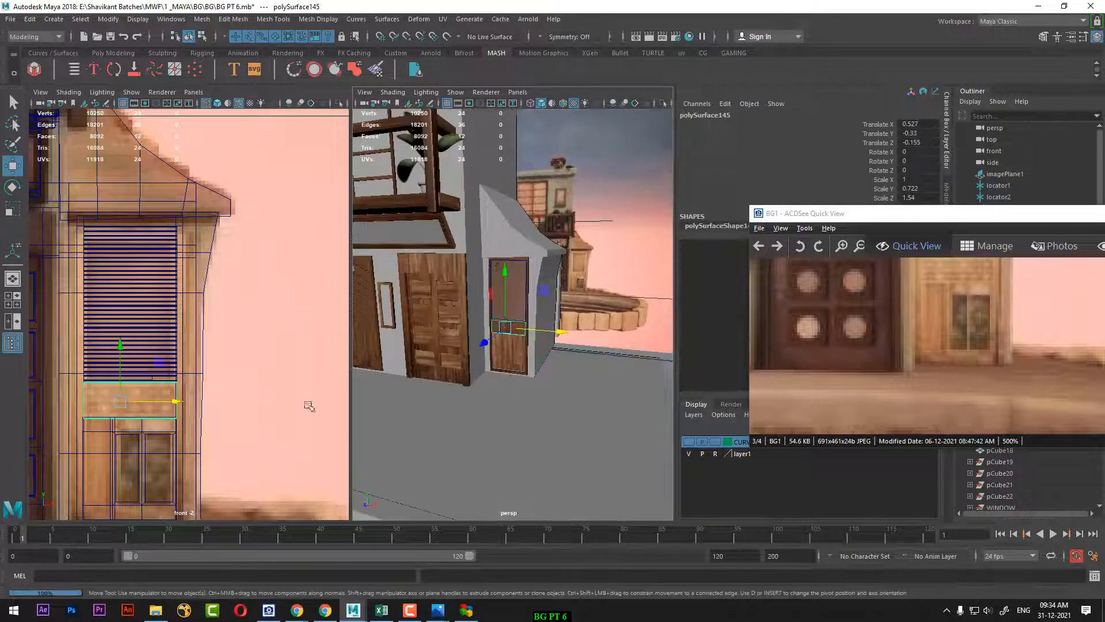
{"action": "scroll", "coordinate": [309, 407], "scroll_direction": "down", "scroll_amount": 2}
{"action": "scroll", "coordinate": [547, 319], "scroll_direction": "down", "scroll_amount": 5}
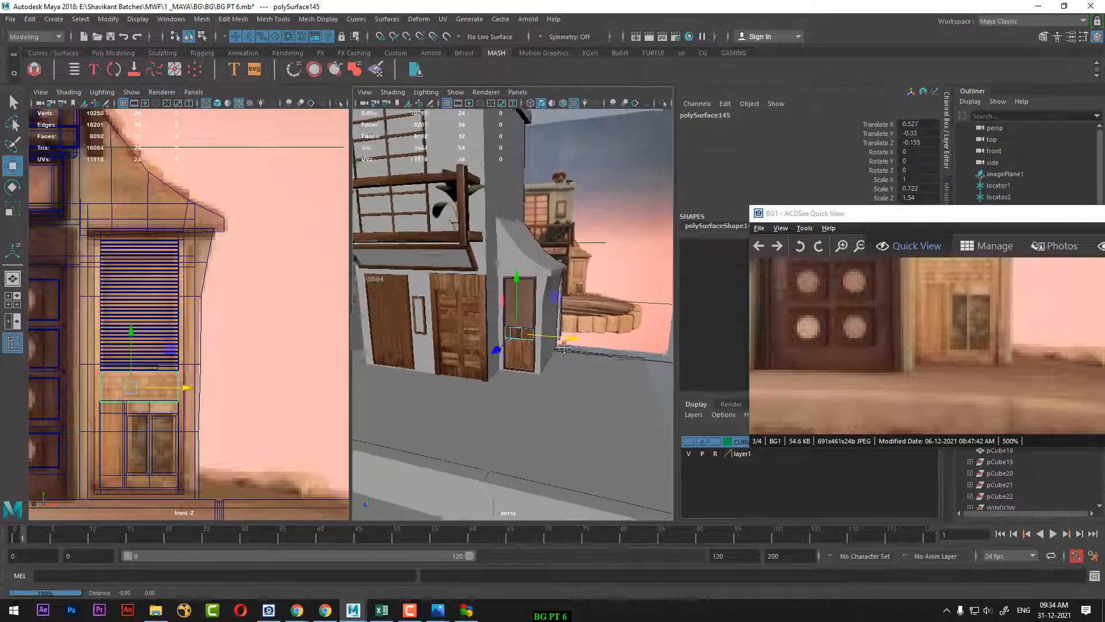
{"action": "scroll", "coordinate": [223, 308], "scroll_direction": "down", "scroll_amount": 3}
{"action": "scroll", "coordinate": [223, 308], "scroll_direction": "down", "scroll_amount": 6}
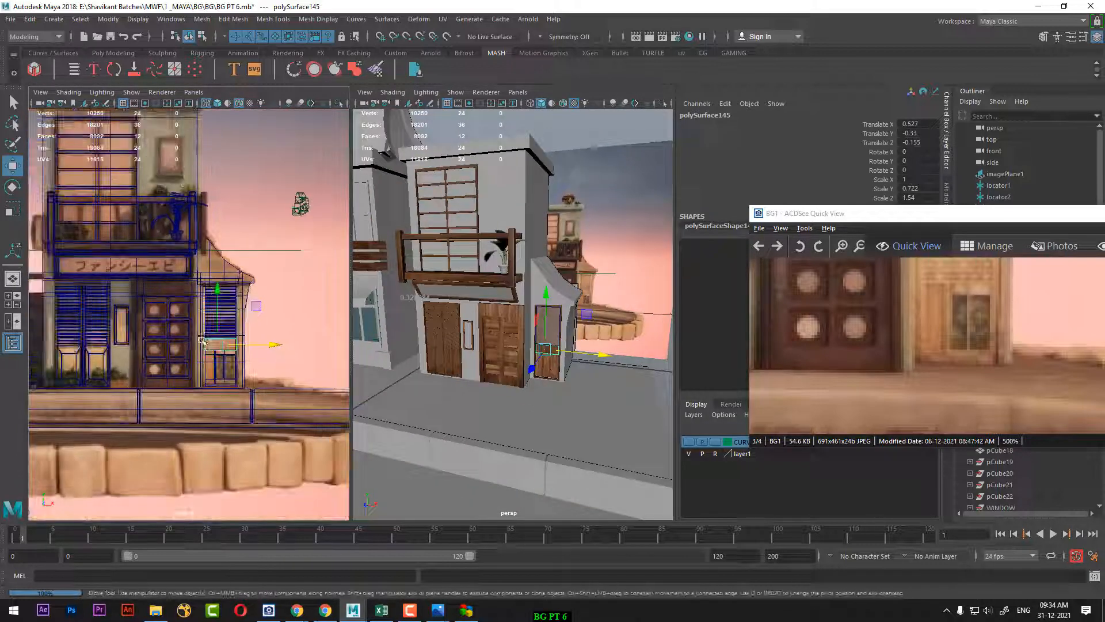
{"action": "scroll", "coordinate": [252, 348], "scroll_direction": "down", "scroll_amount": 8}
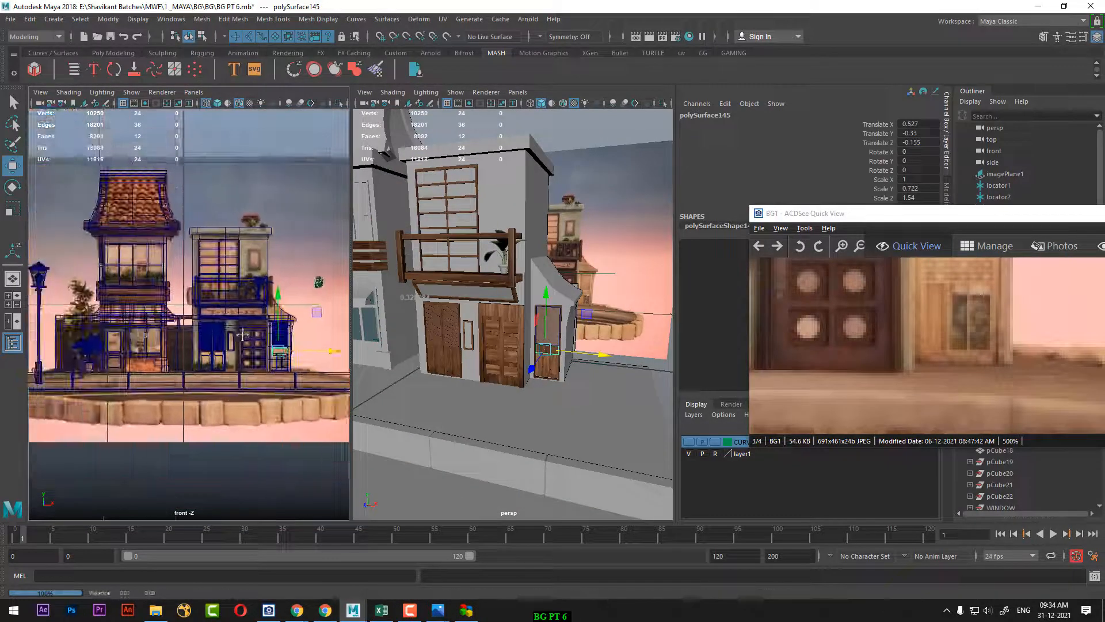